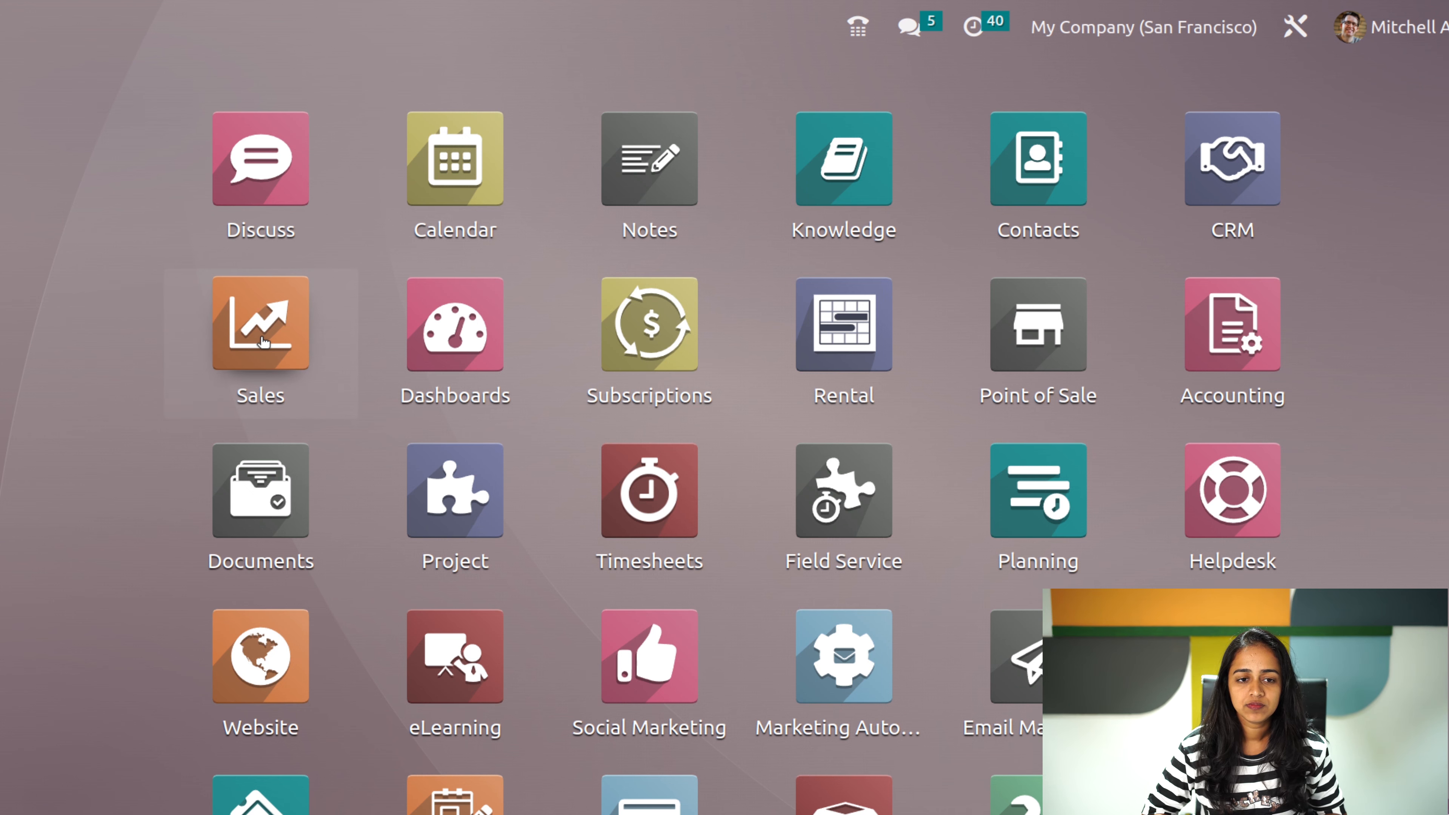
- Open the Sales app, browse the My Quotations list, and start hiding the onboarding tips
left_click(264, 342)
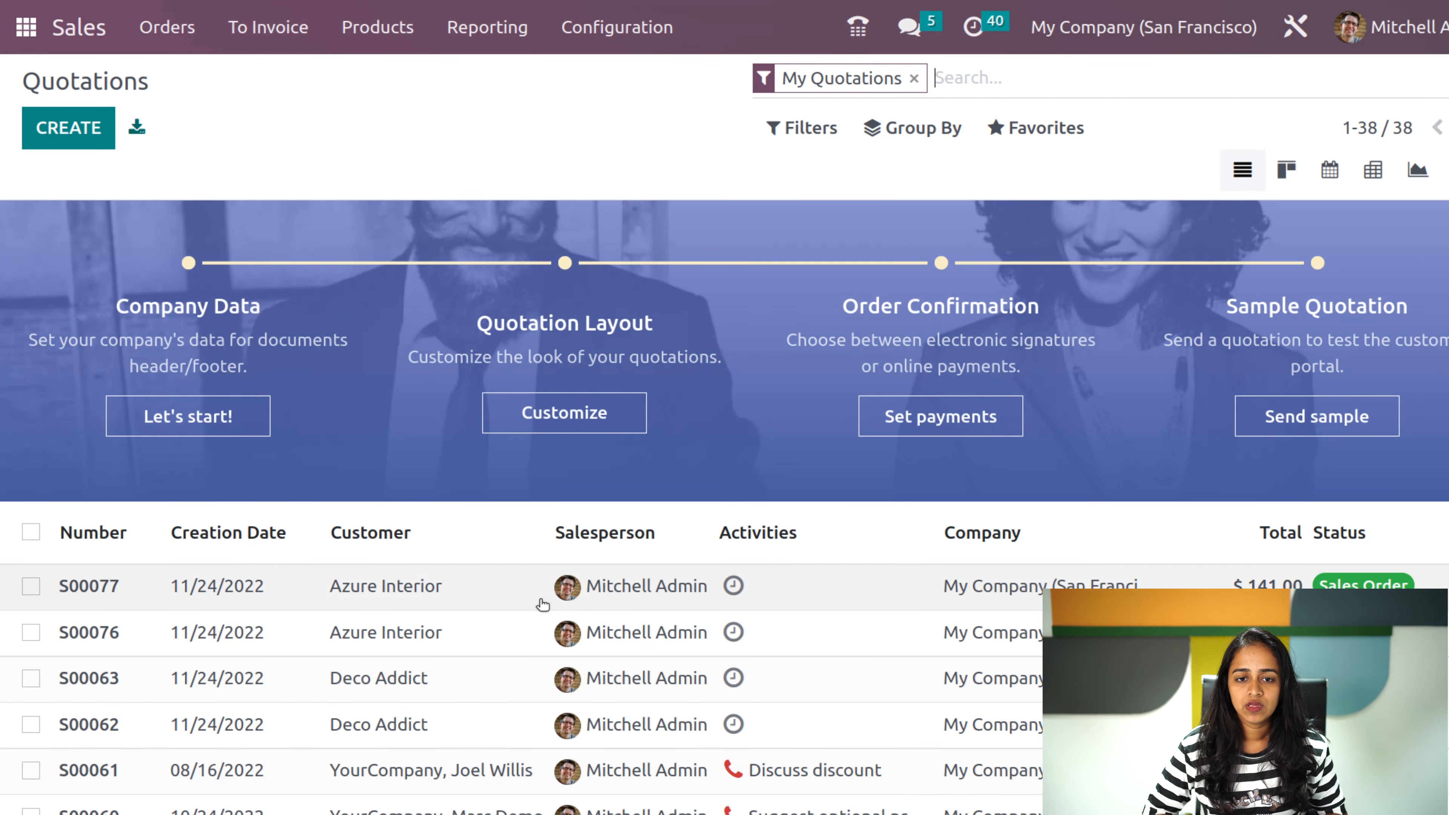
scroll(542, 604, "down", 5)
scroll(542, 606, "up", 5)
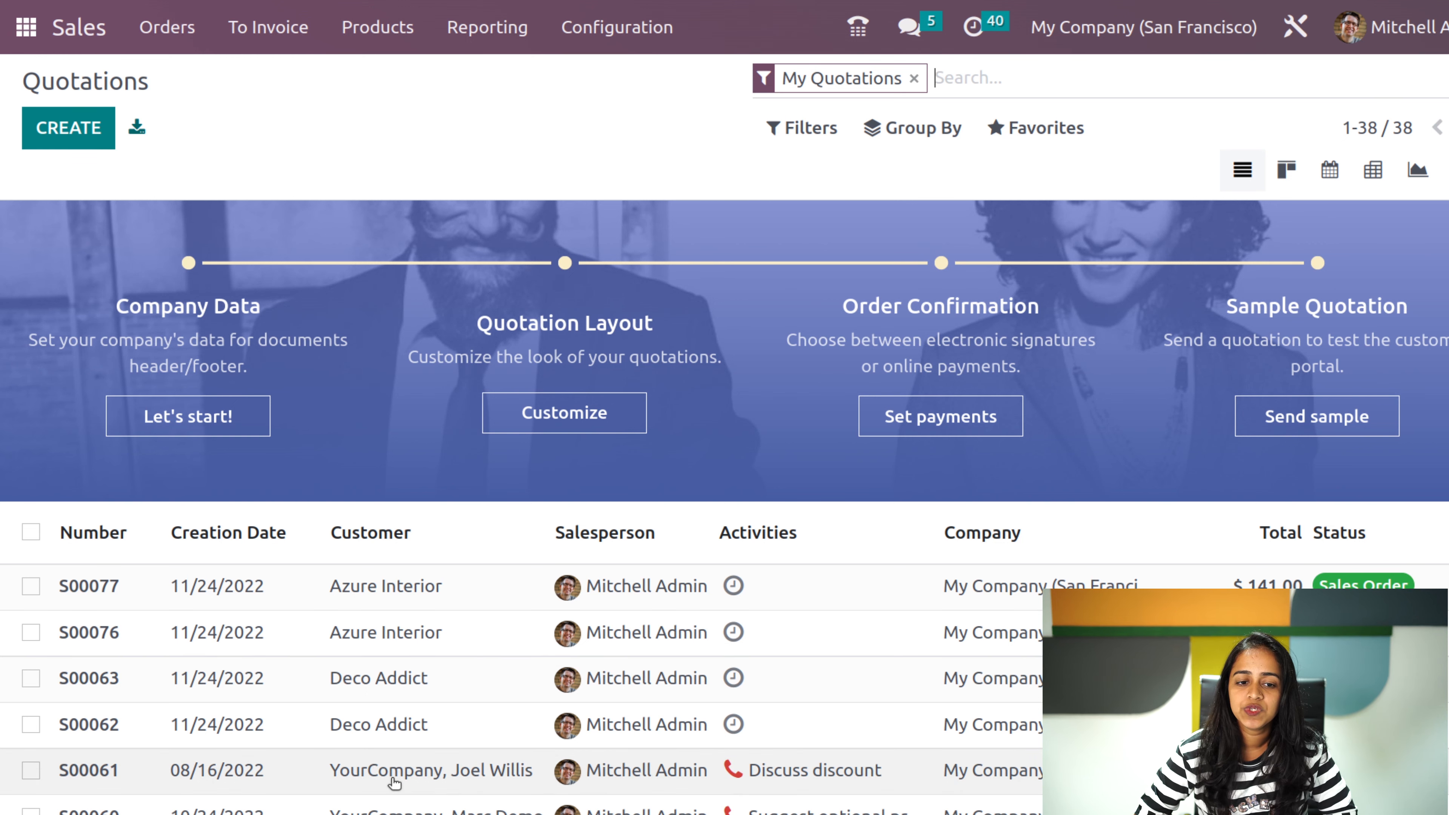
scroll(394, 782, "down", 5)
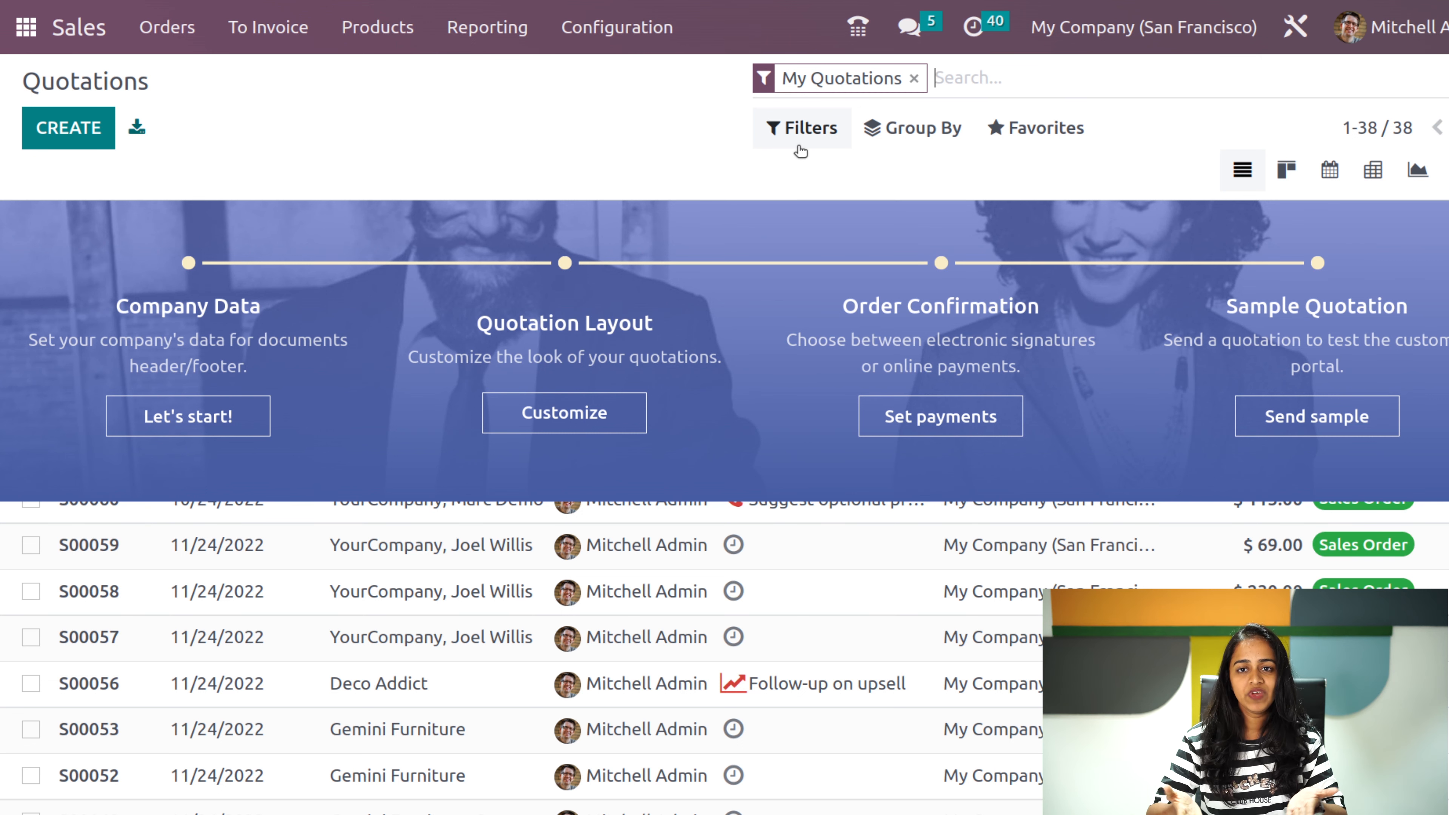
scroll(1436, 550, "up", 5)
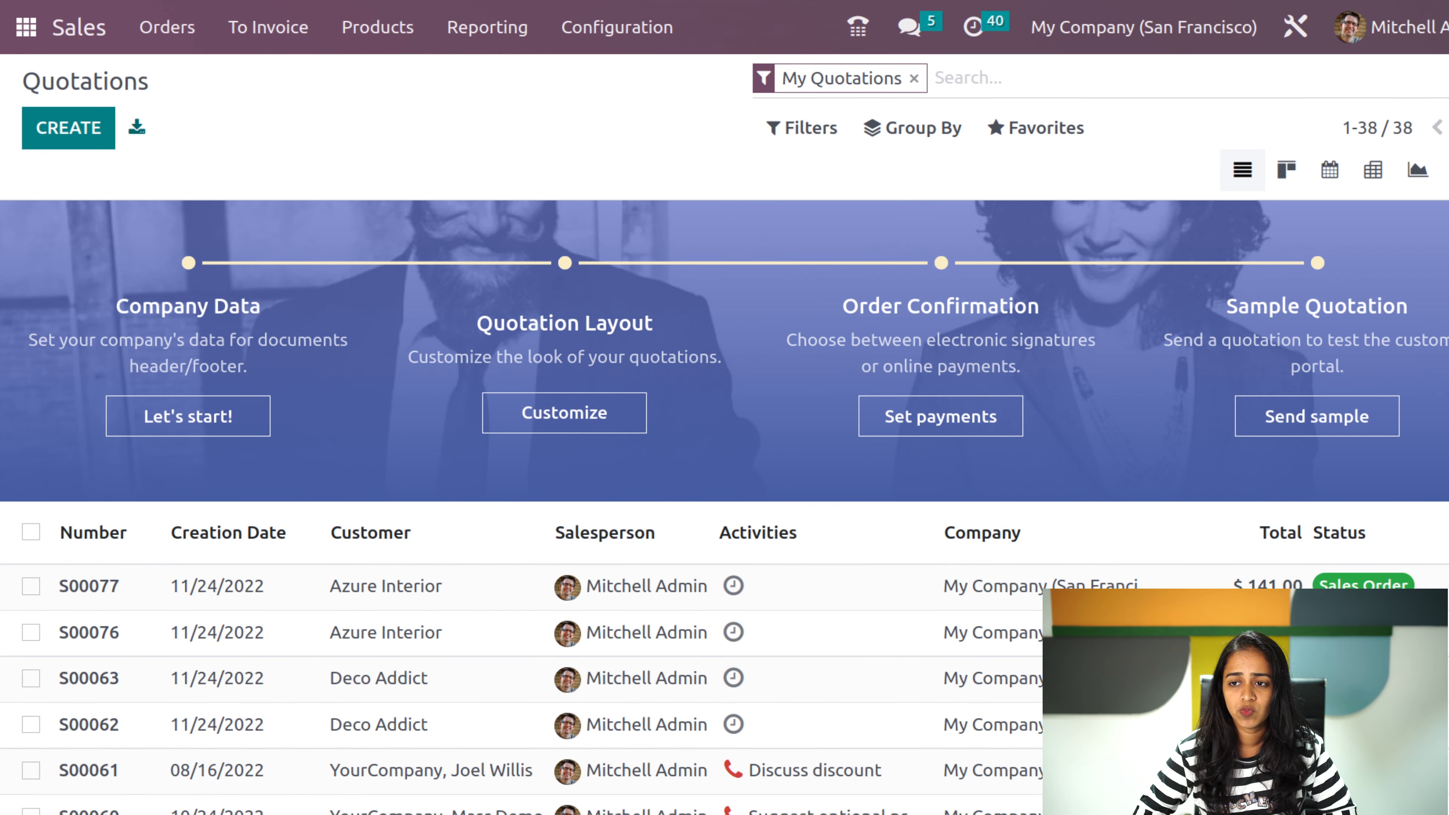
left_click(1445, 213)
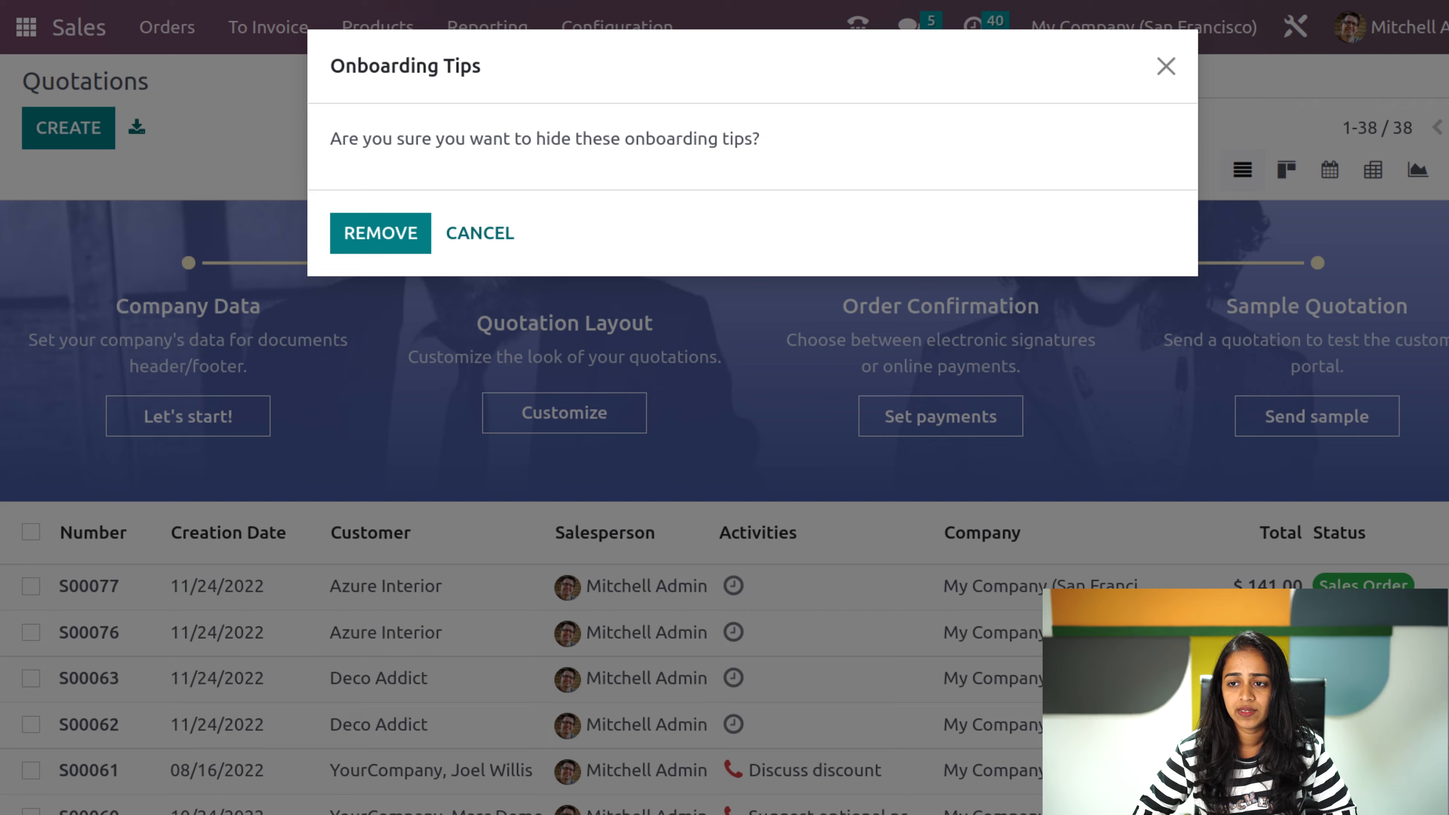
- Remove the onboarding tips banner from the quotations list
left_click(388, 233)
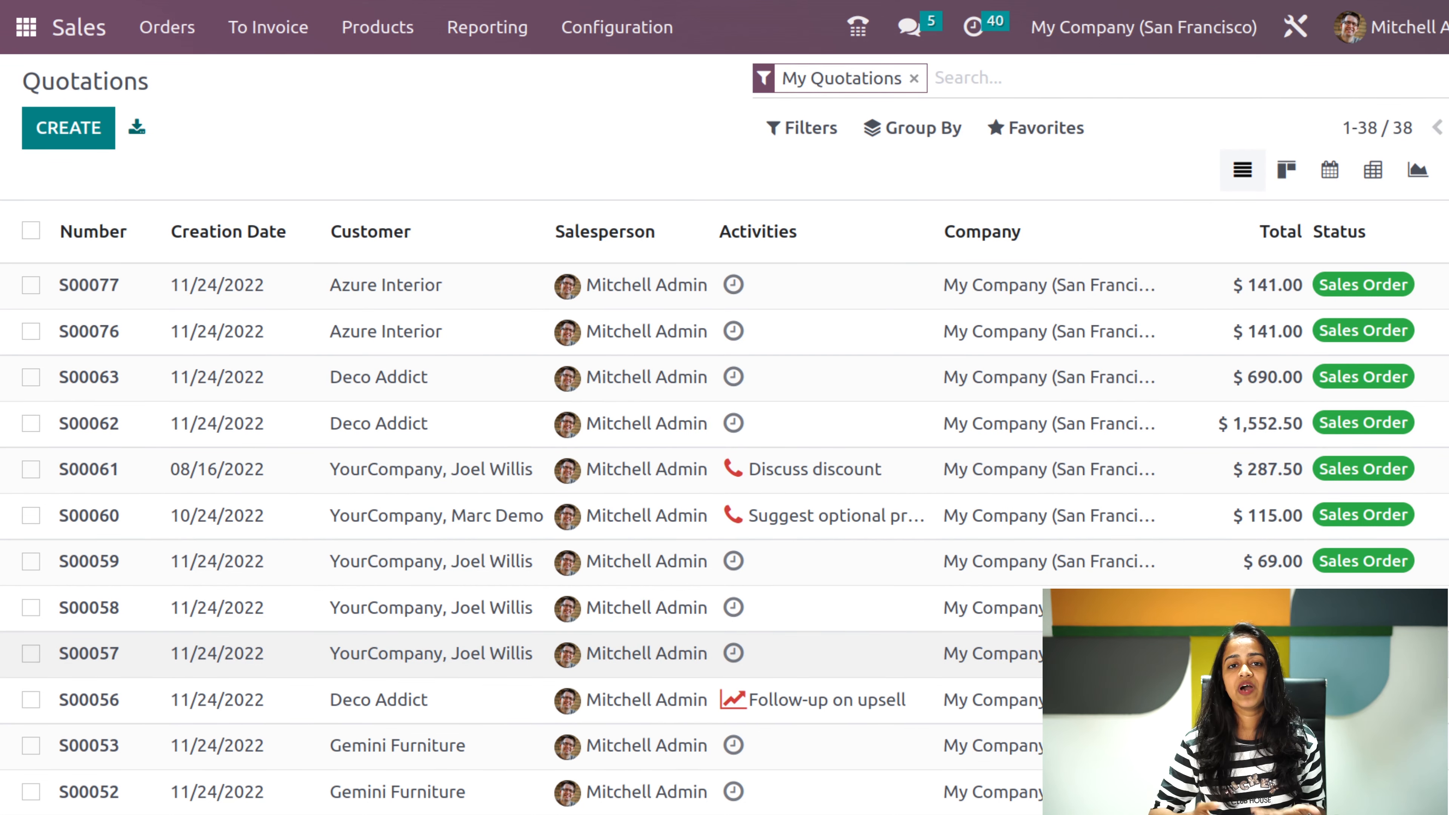
scroll(1315, 582, "down", 10)
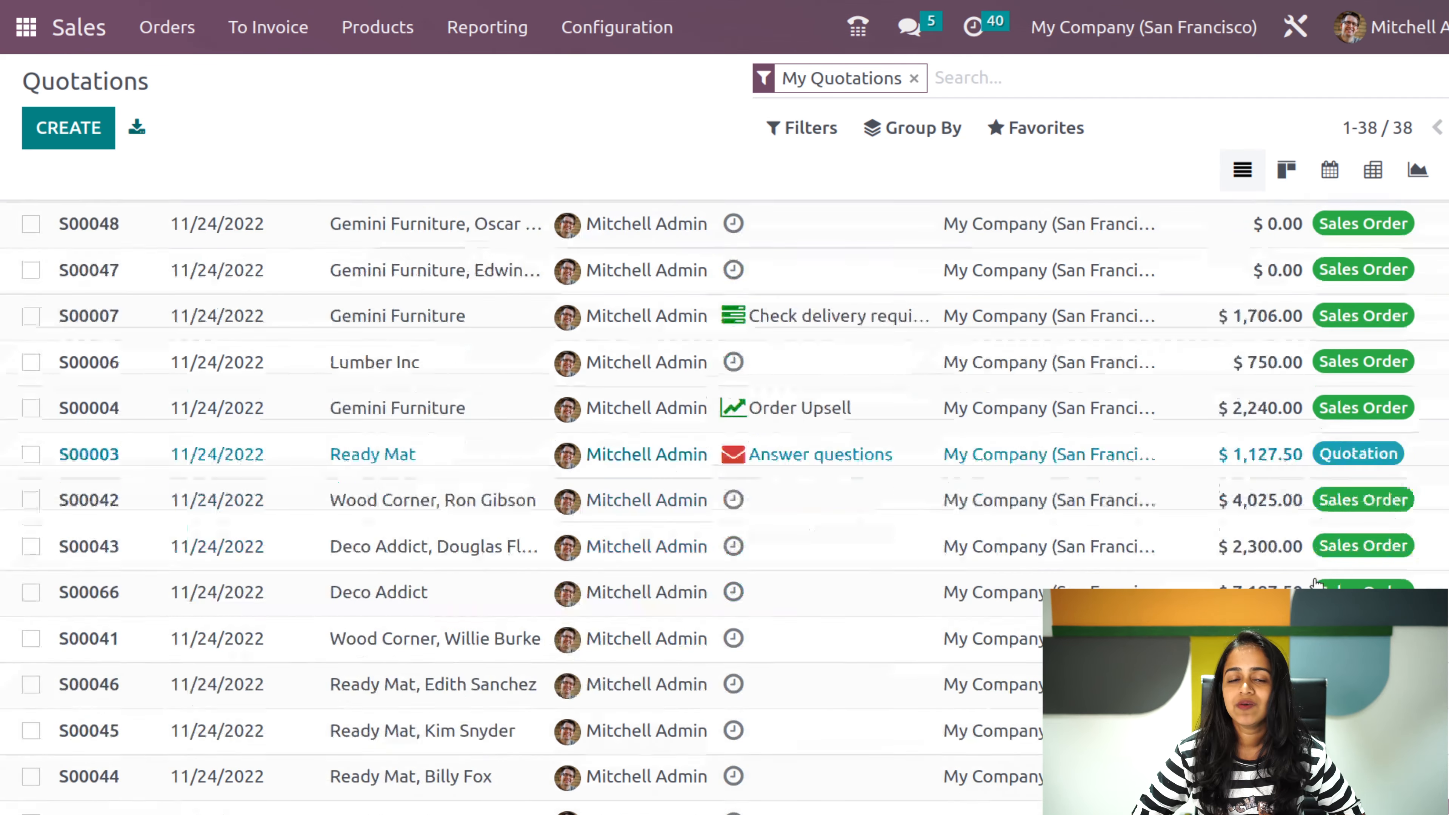
scroll(1315, 583, "up", 3)
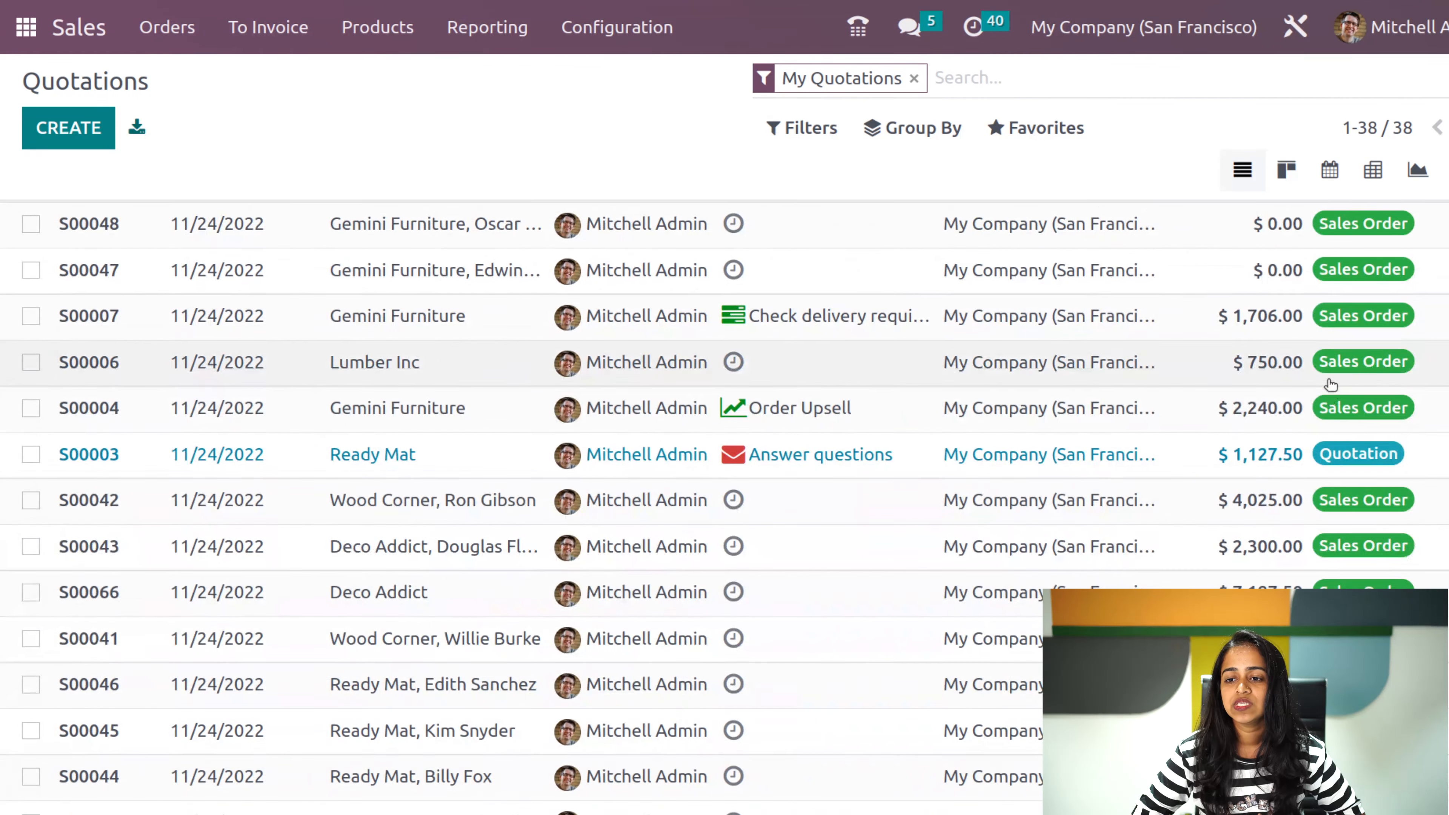
- Open sales order S00057, then return to the Quotations list and browse it
left_click(1371, 373)
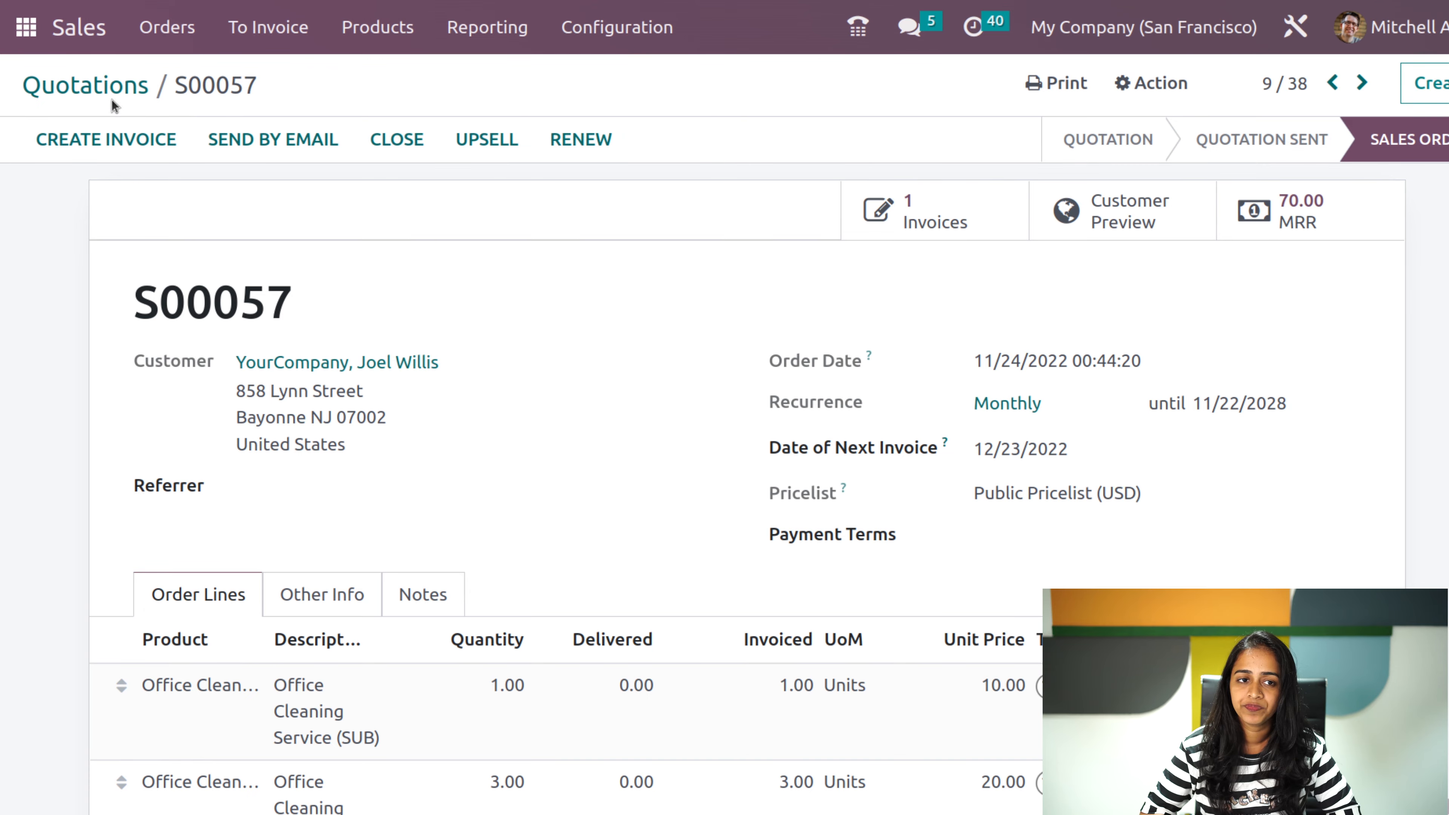
left_click(117, 88)
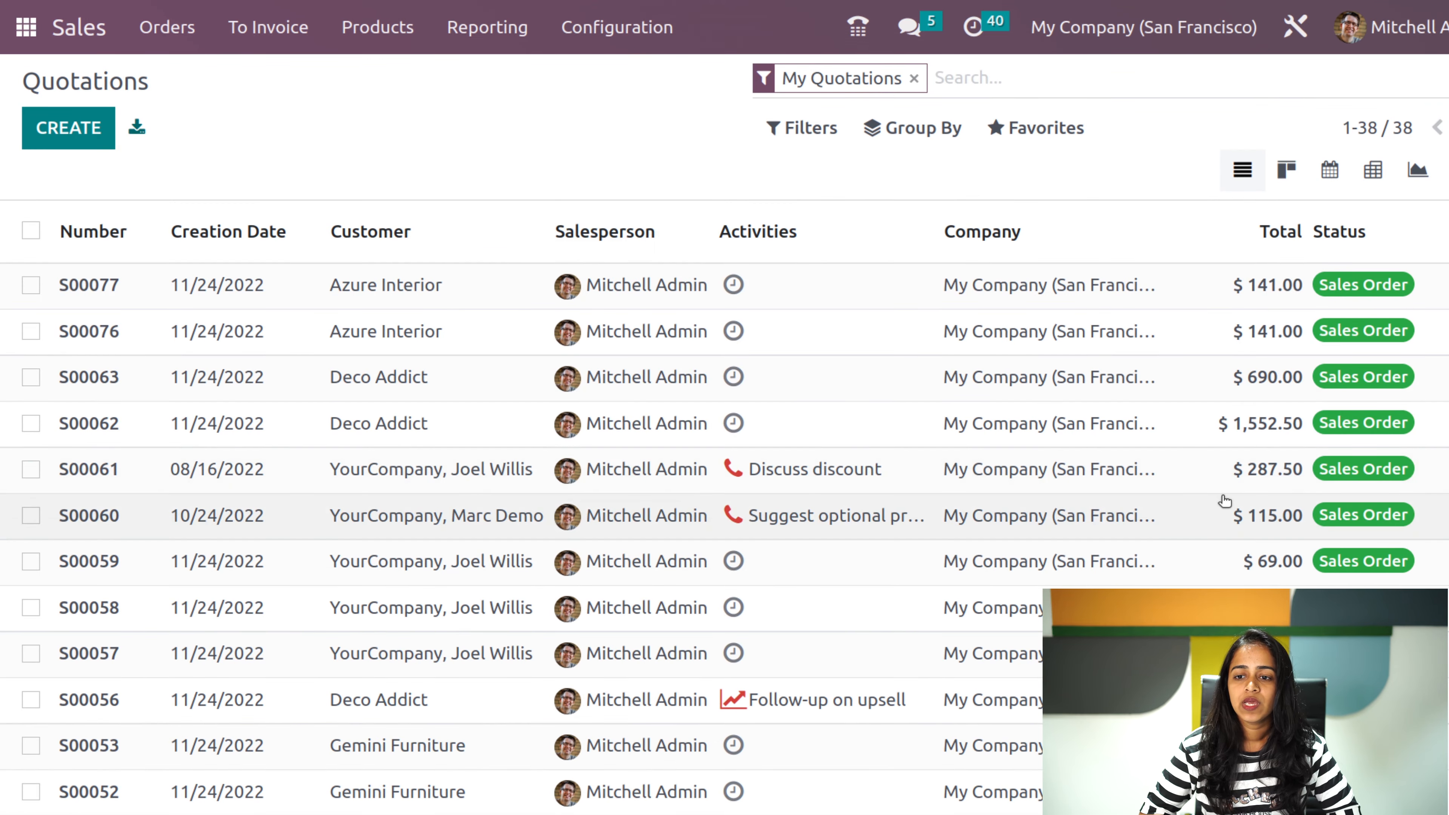
scroll(1224, 501, "down", 10)
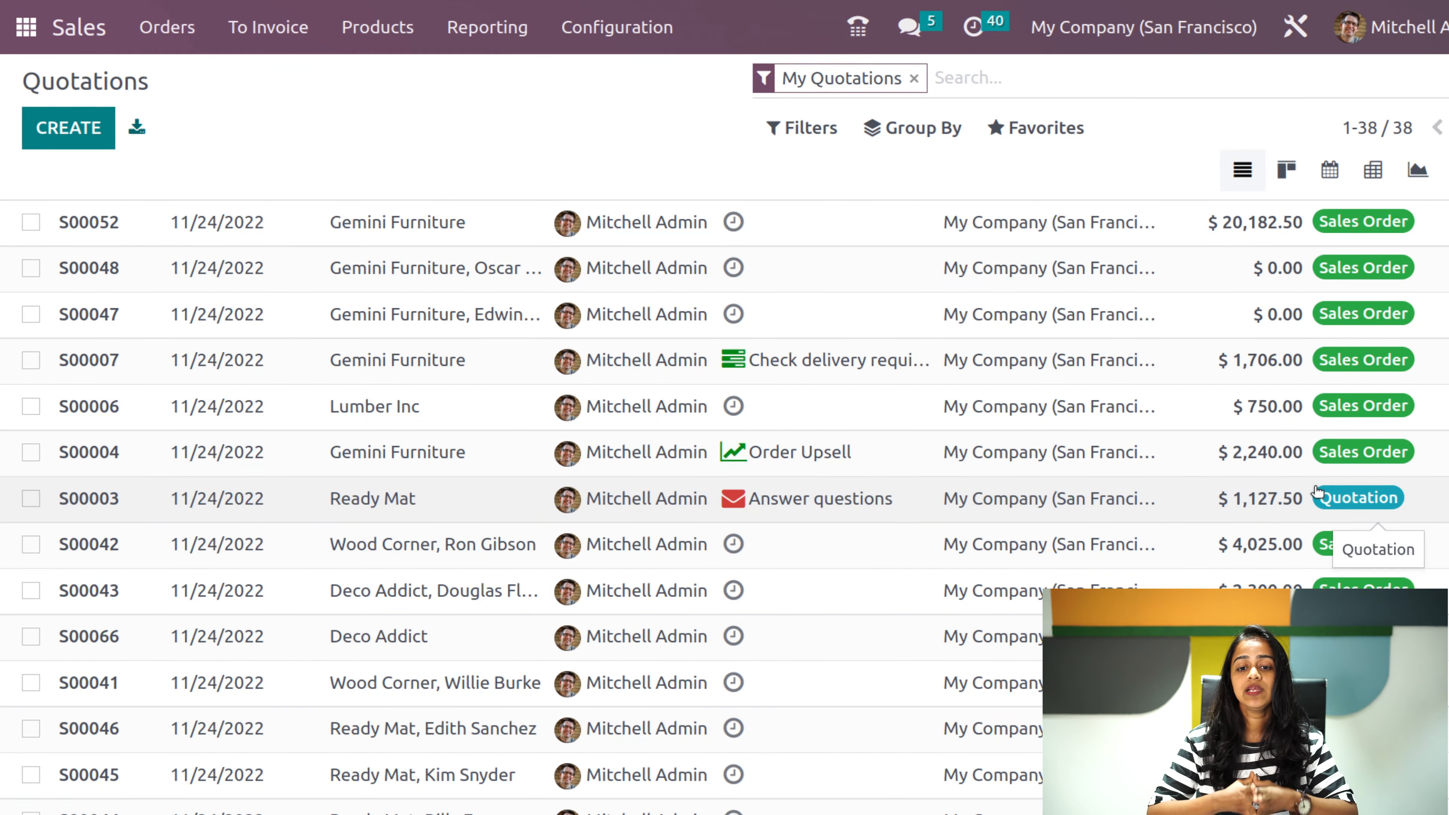
scroll(1317, 492, "down", 10)
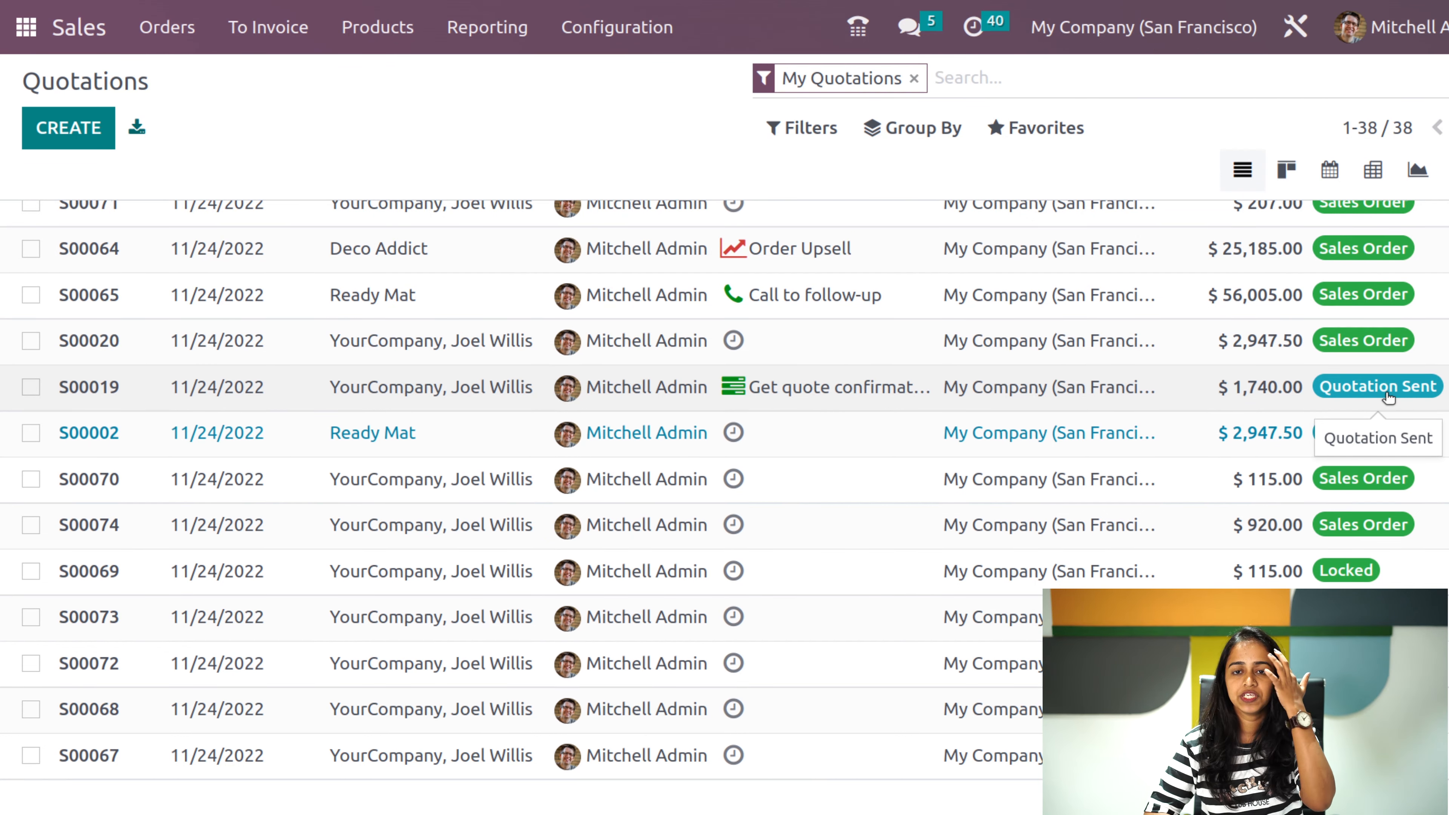
scroll(1141, 371, "up", 10)
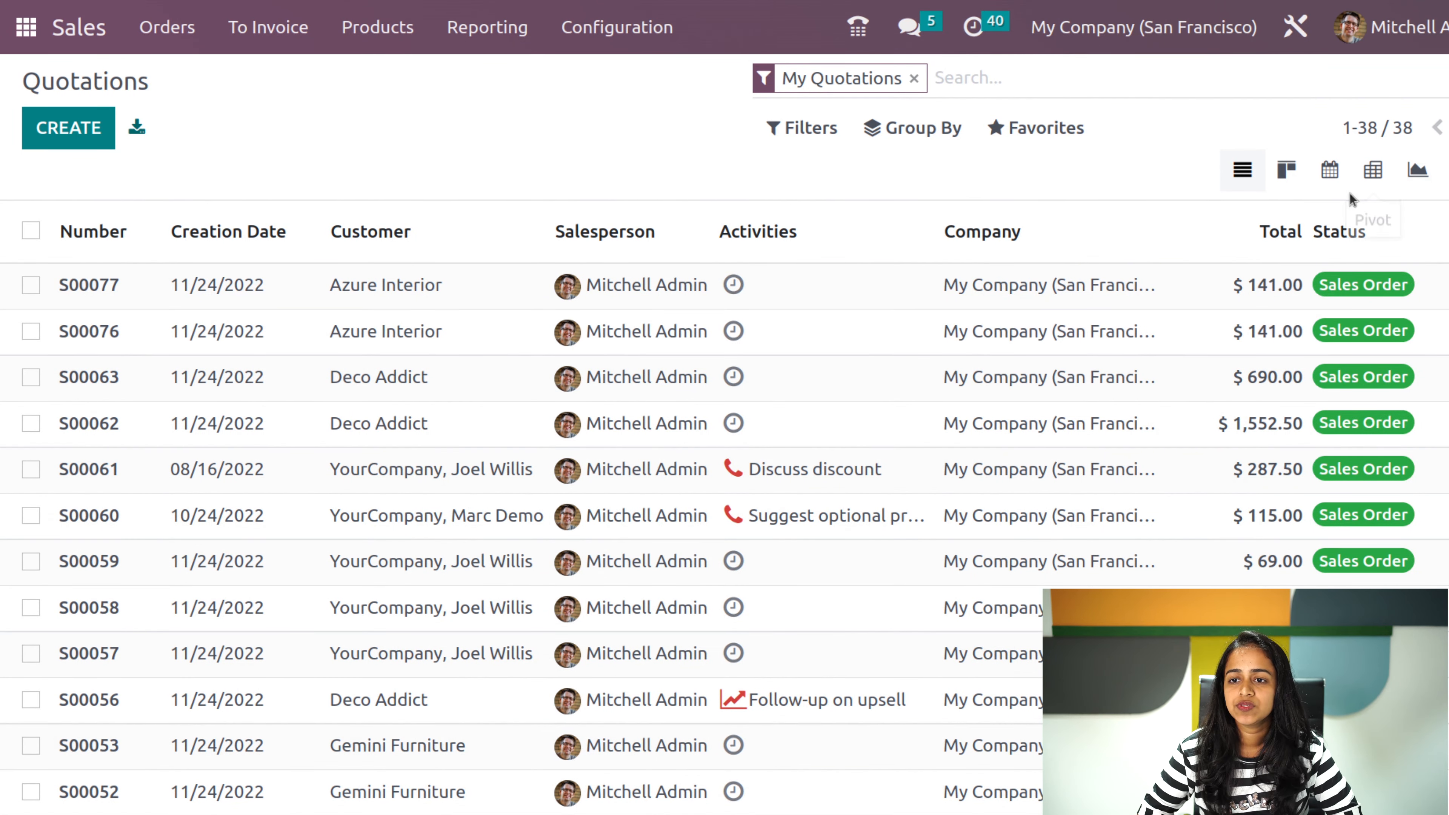
- Switch Quotations to Kanban cards and clear the My Quotations filter to show all 77
left_click(1280, 170)
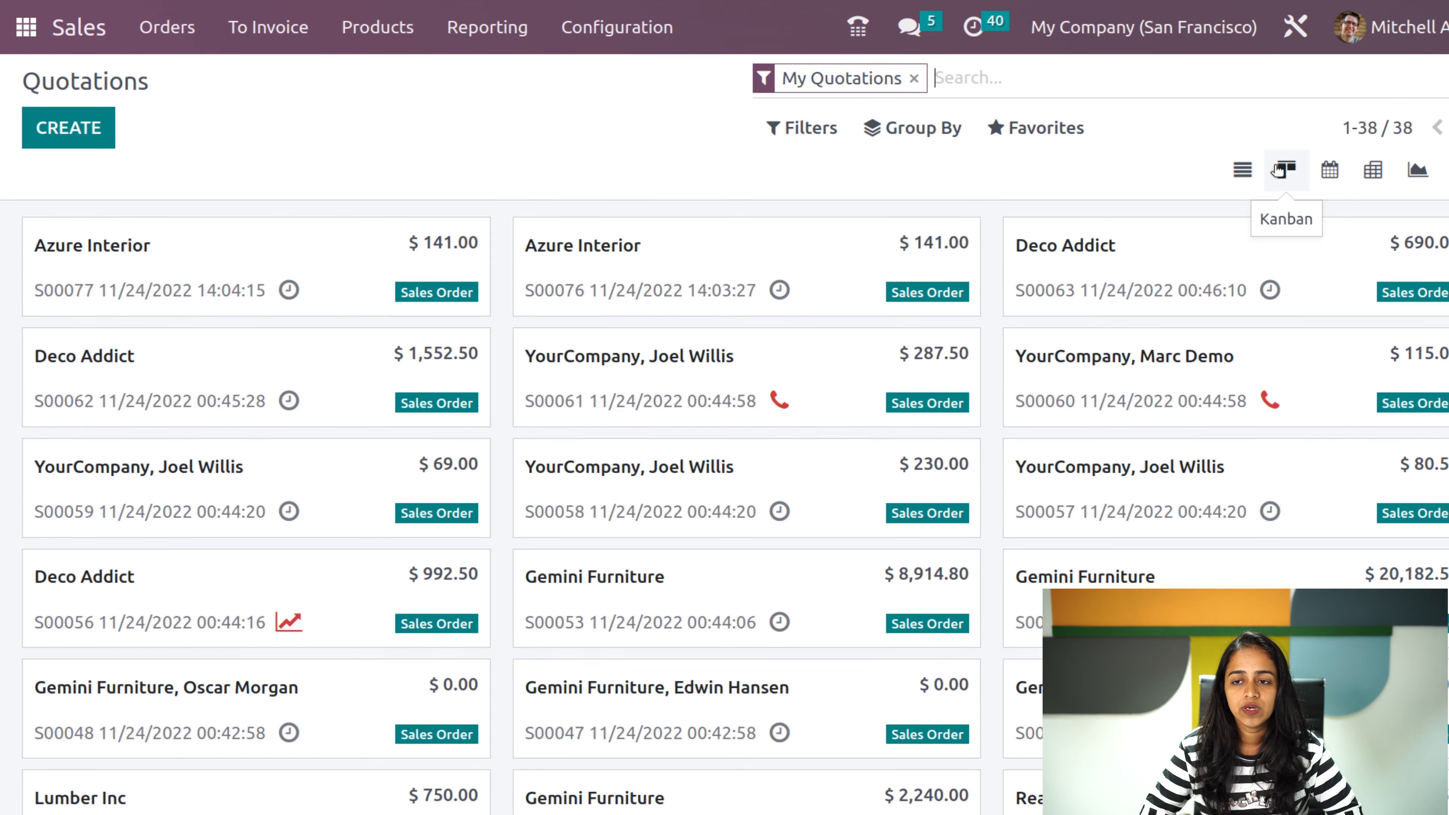
scroll(692, 740, "down", 10)
scroll(692, 740, "up", 10)
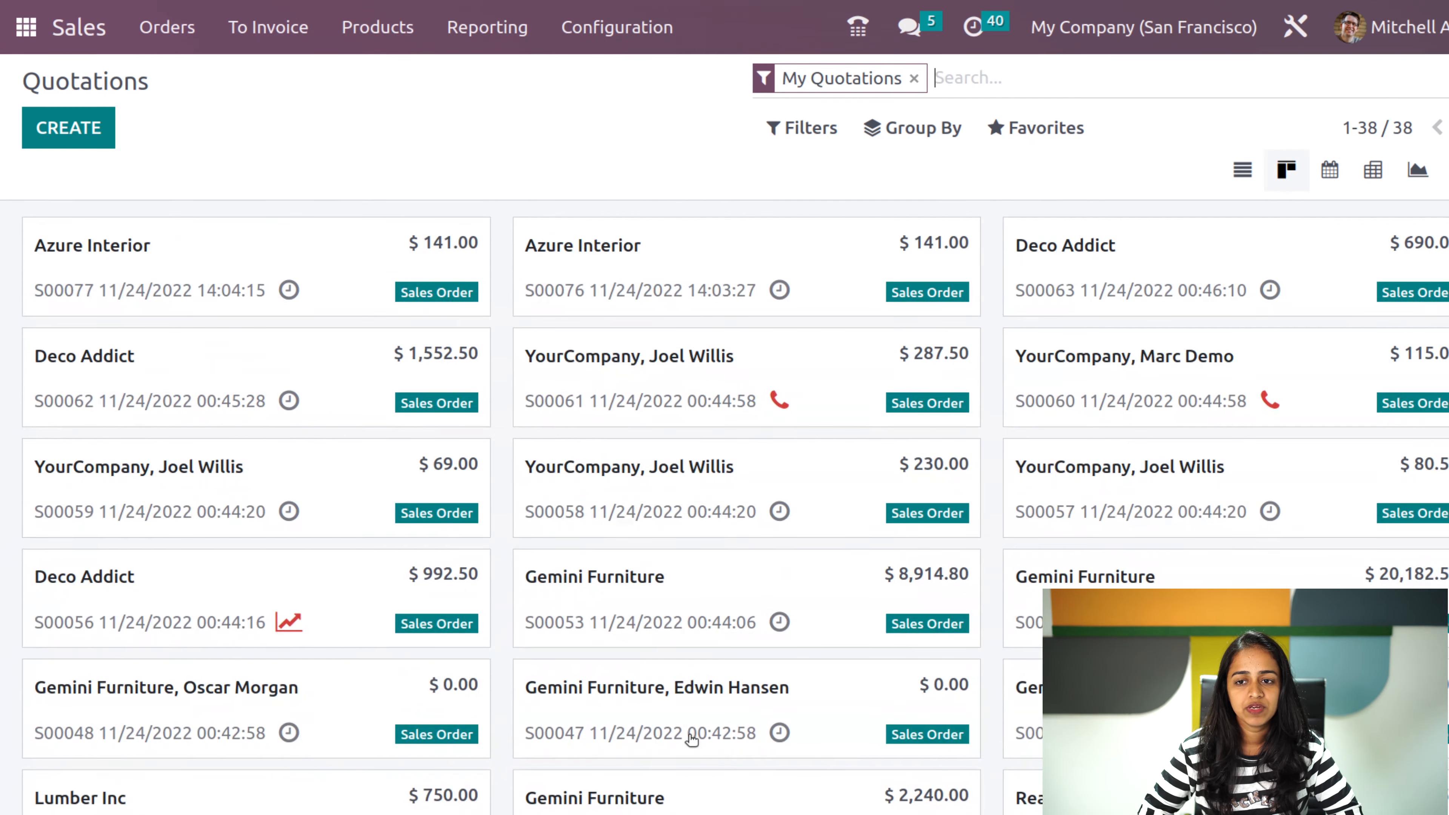
left_click(915, 79)
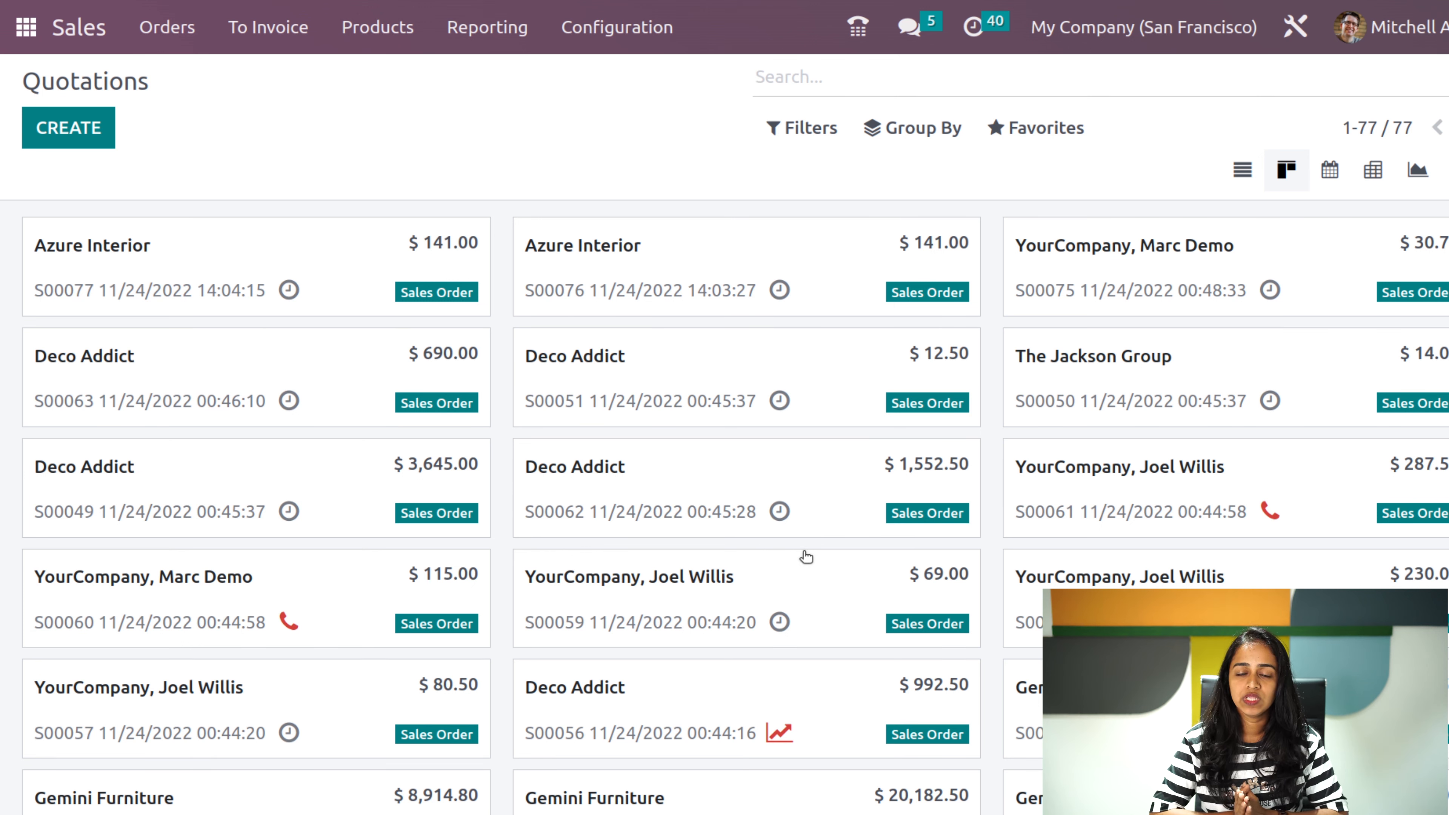
- Show quotations on the Nov 20–26, 2022 week calendar and view the Day/Week/Month/Year choices
left_click(1326, 171)
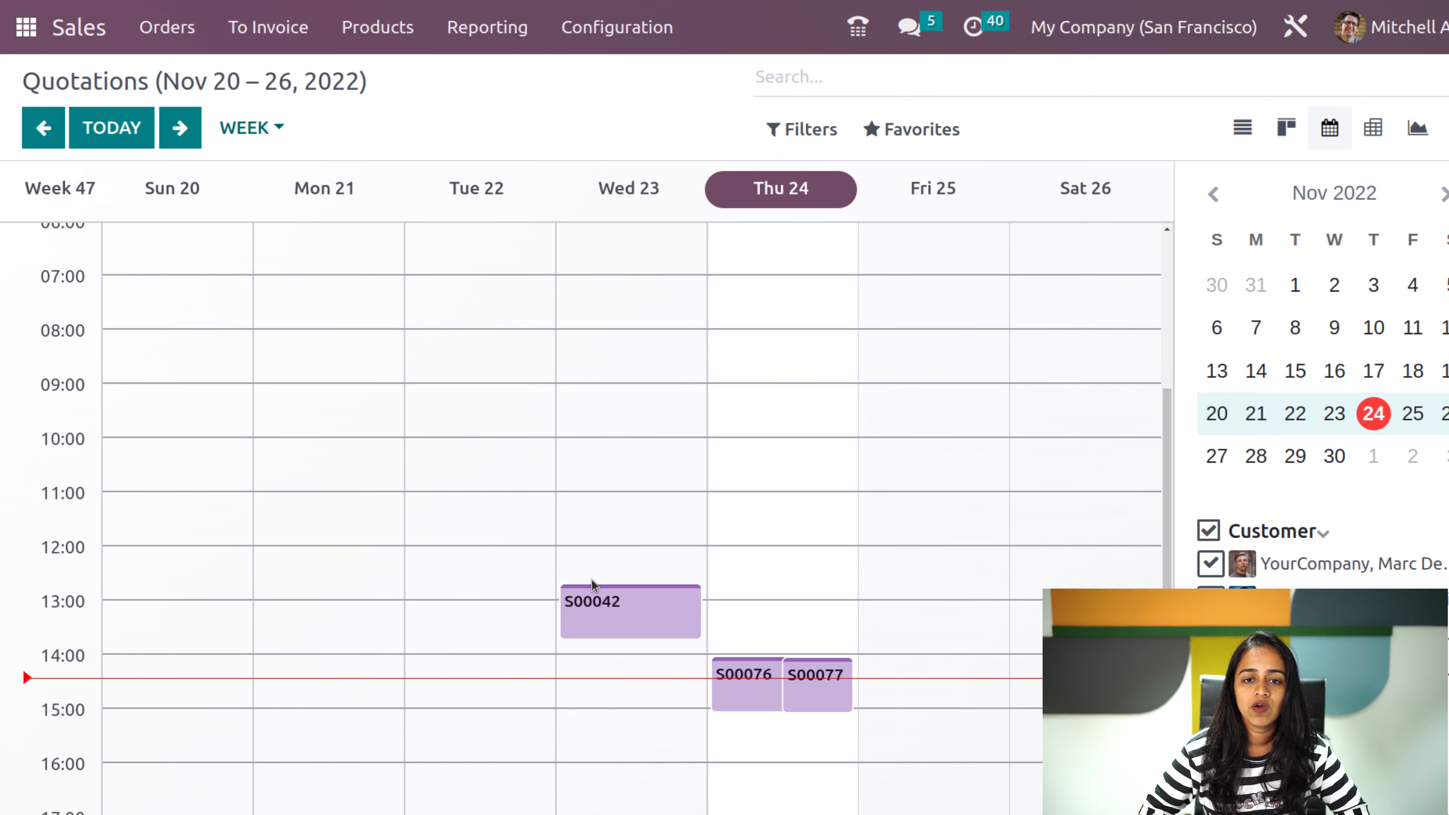
scroll(588, 634, "down", 5)
scroll(587, 638, "up", 10)
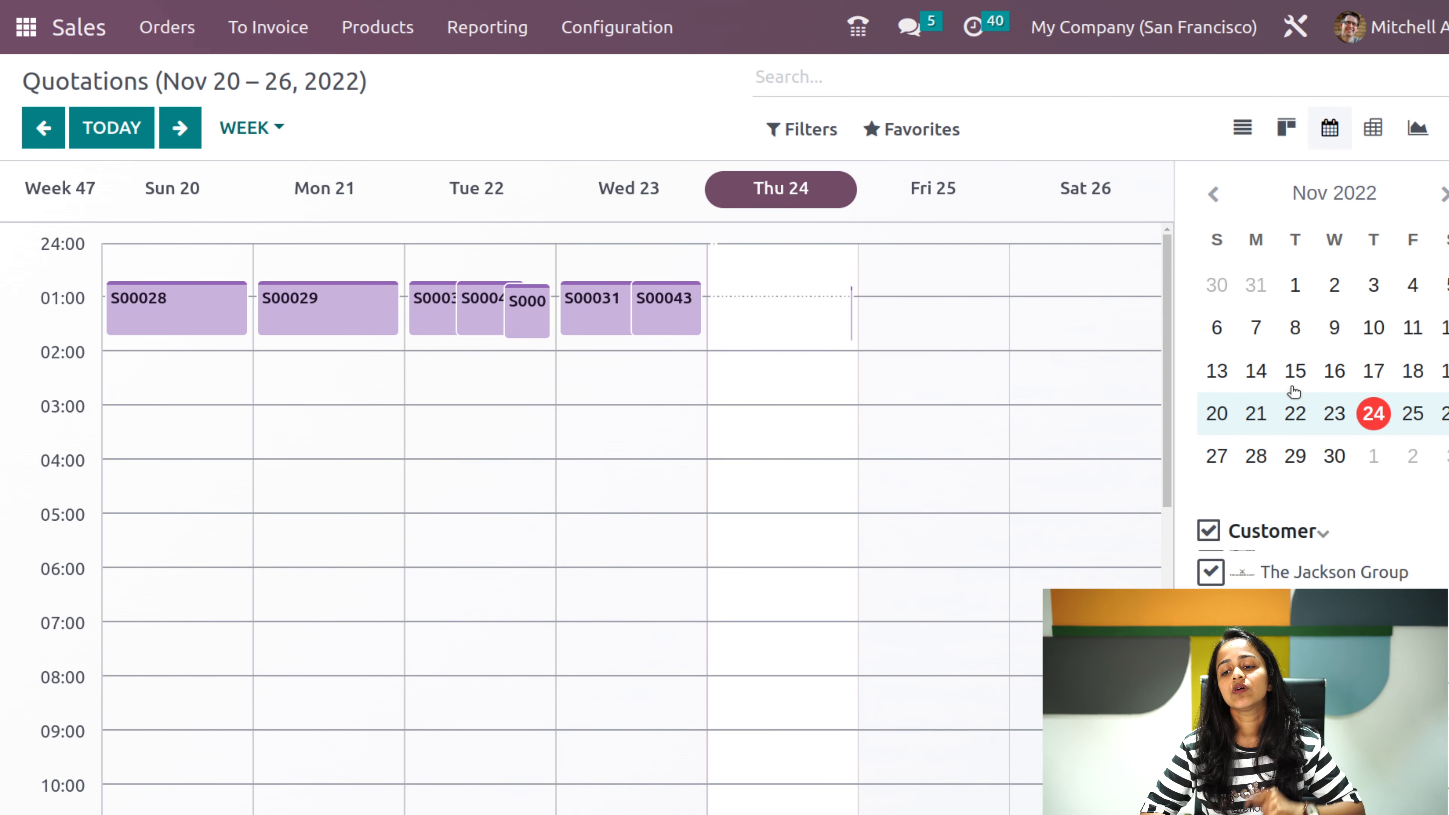
scroll(1280, 568, "down", 4)
scroll(1277, 571, "up", 4)
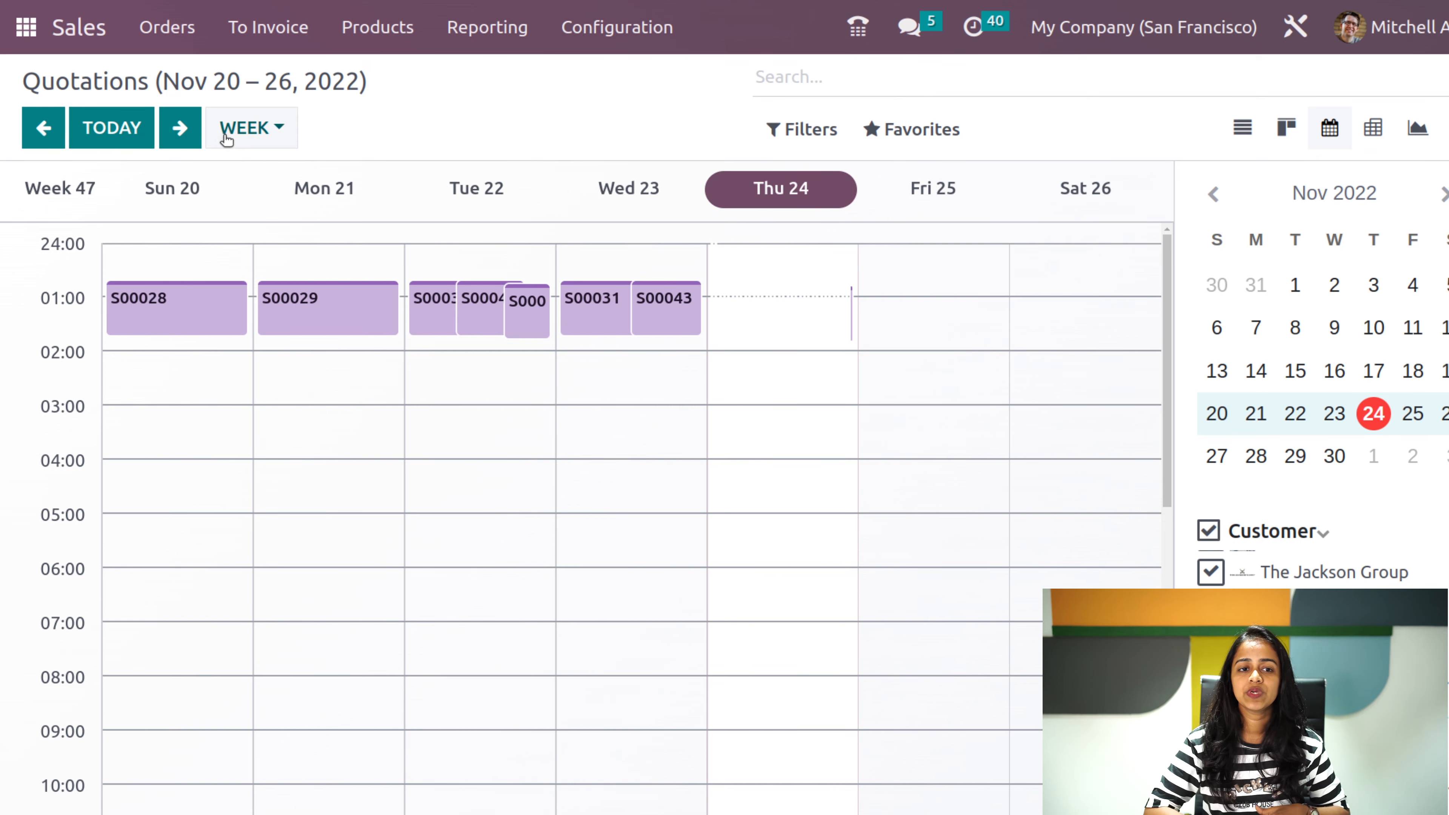
left_click(242, 143)
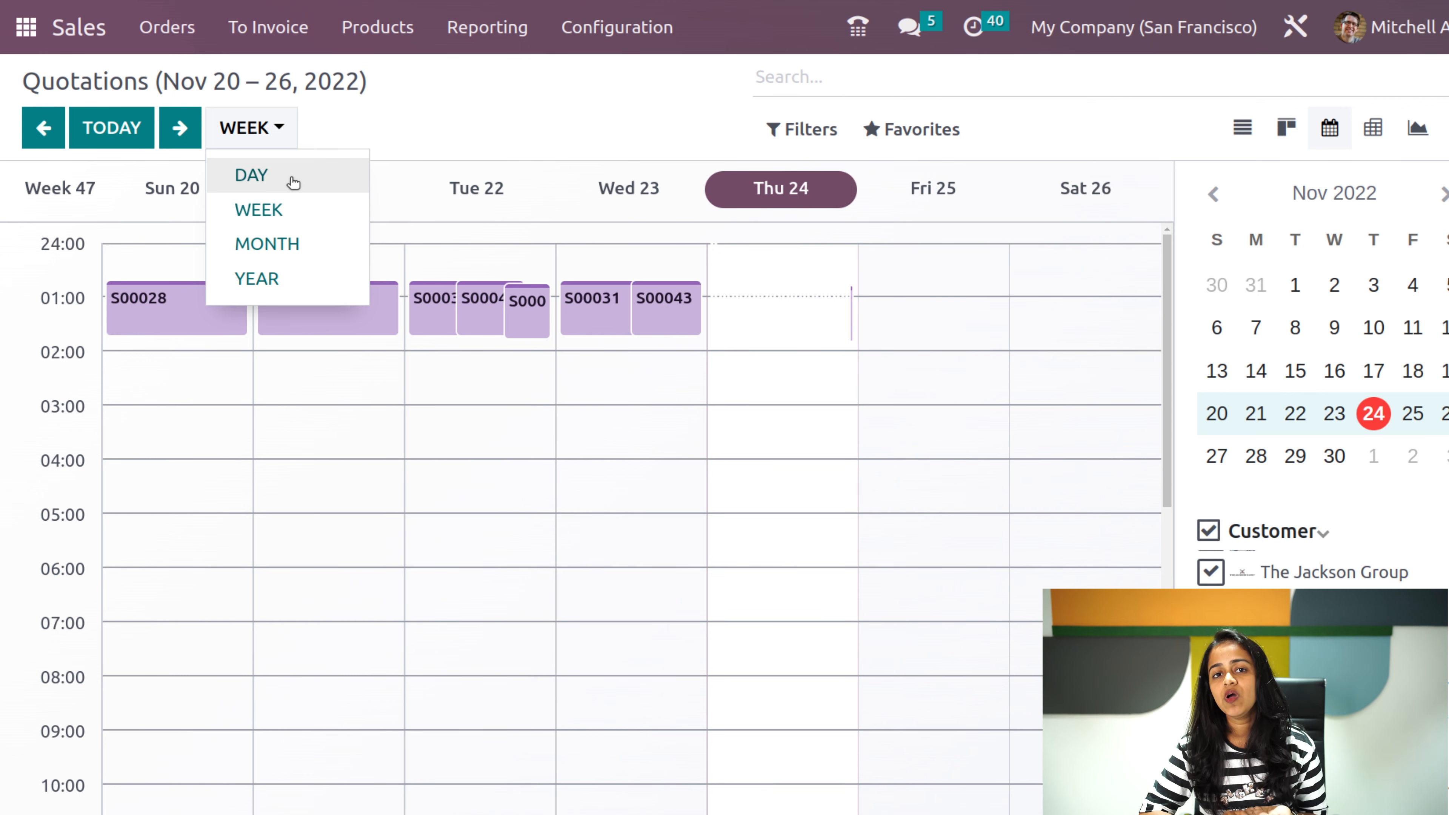
- Show quotation totals as a flipped pivot table, then as a line and a pie chart
left_click(1390, 134)
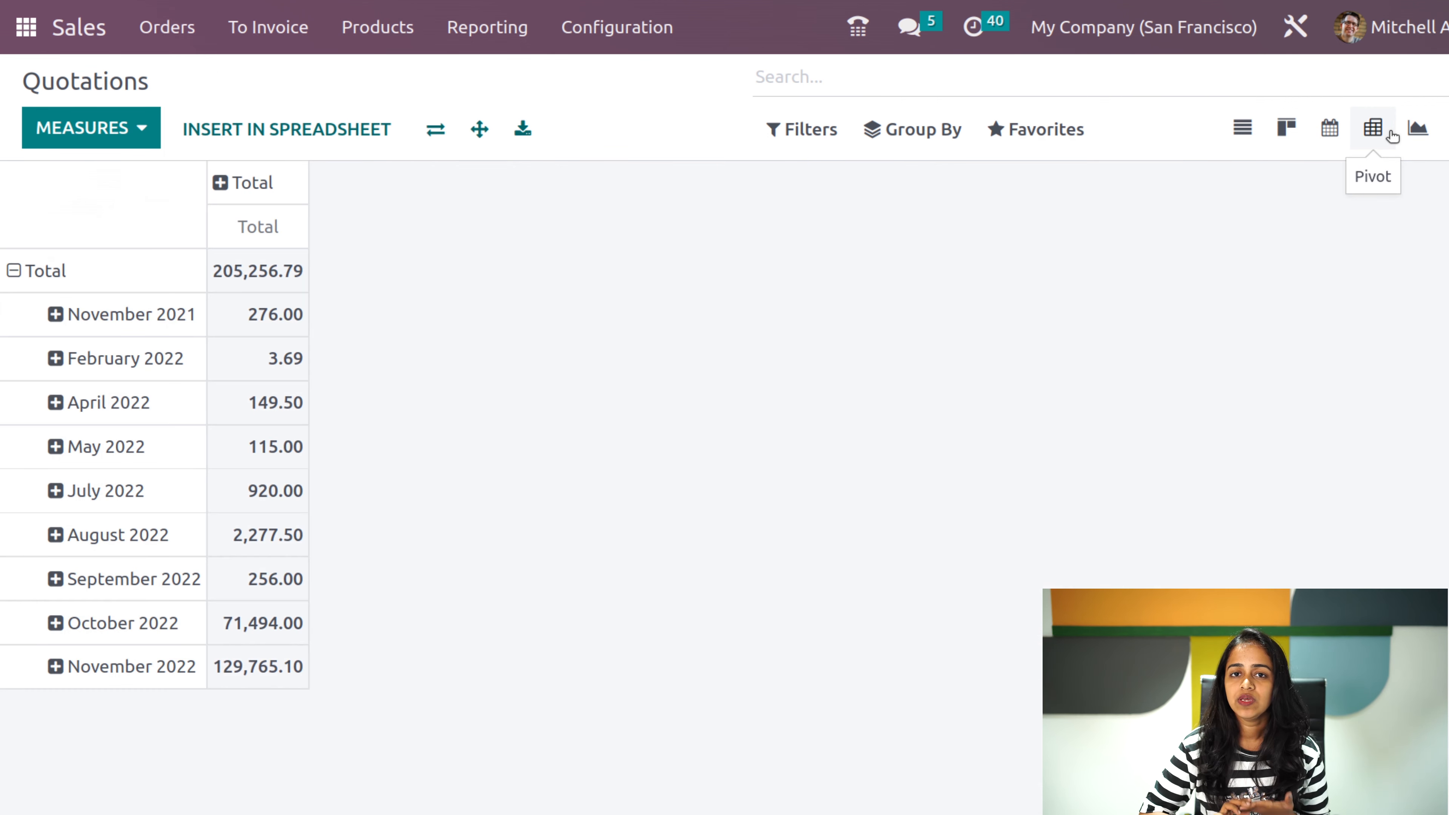
left_click(439, 127)
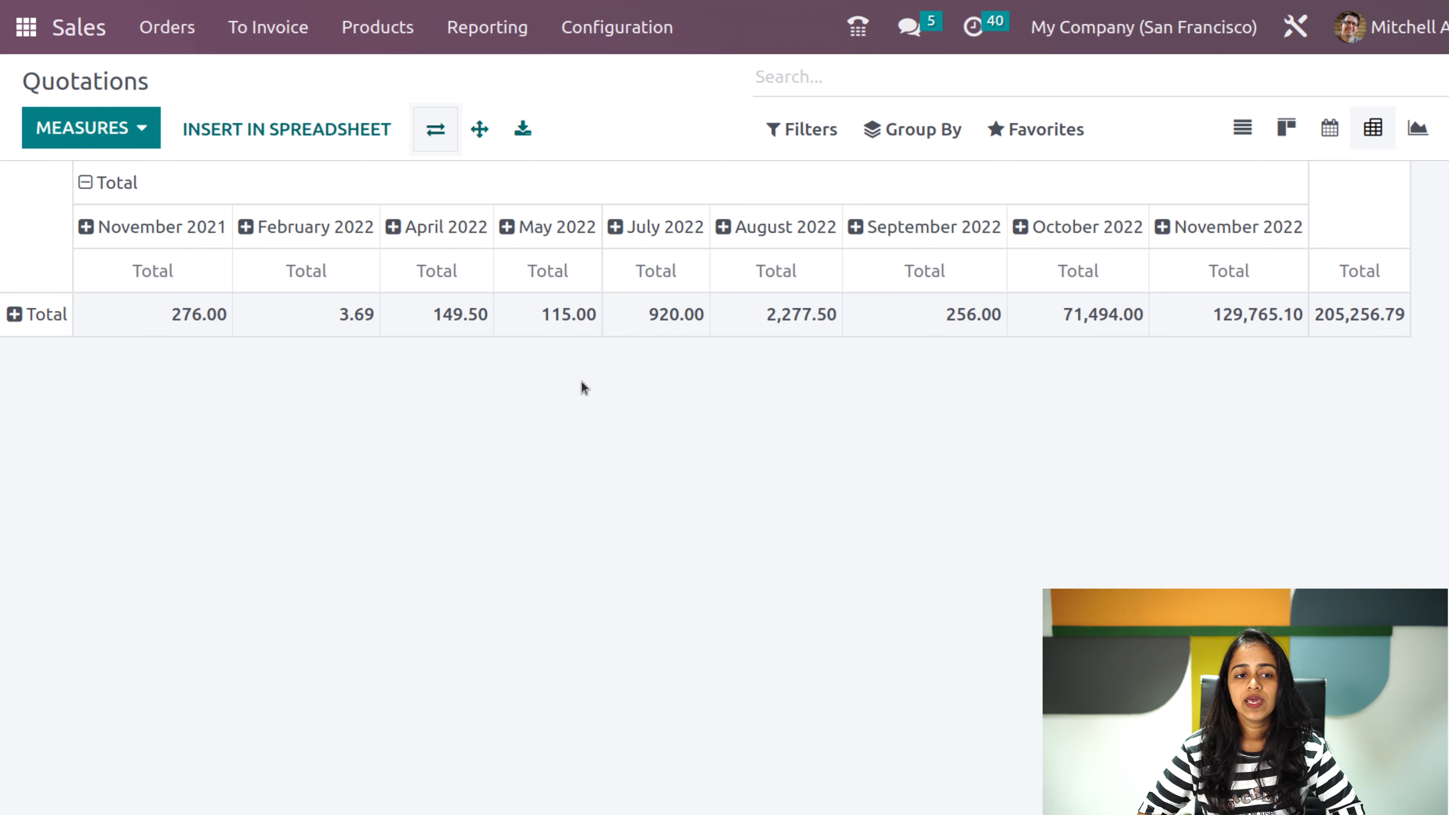
left_click(1417, 135)
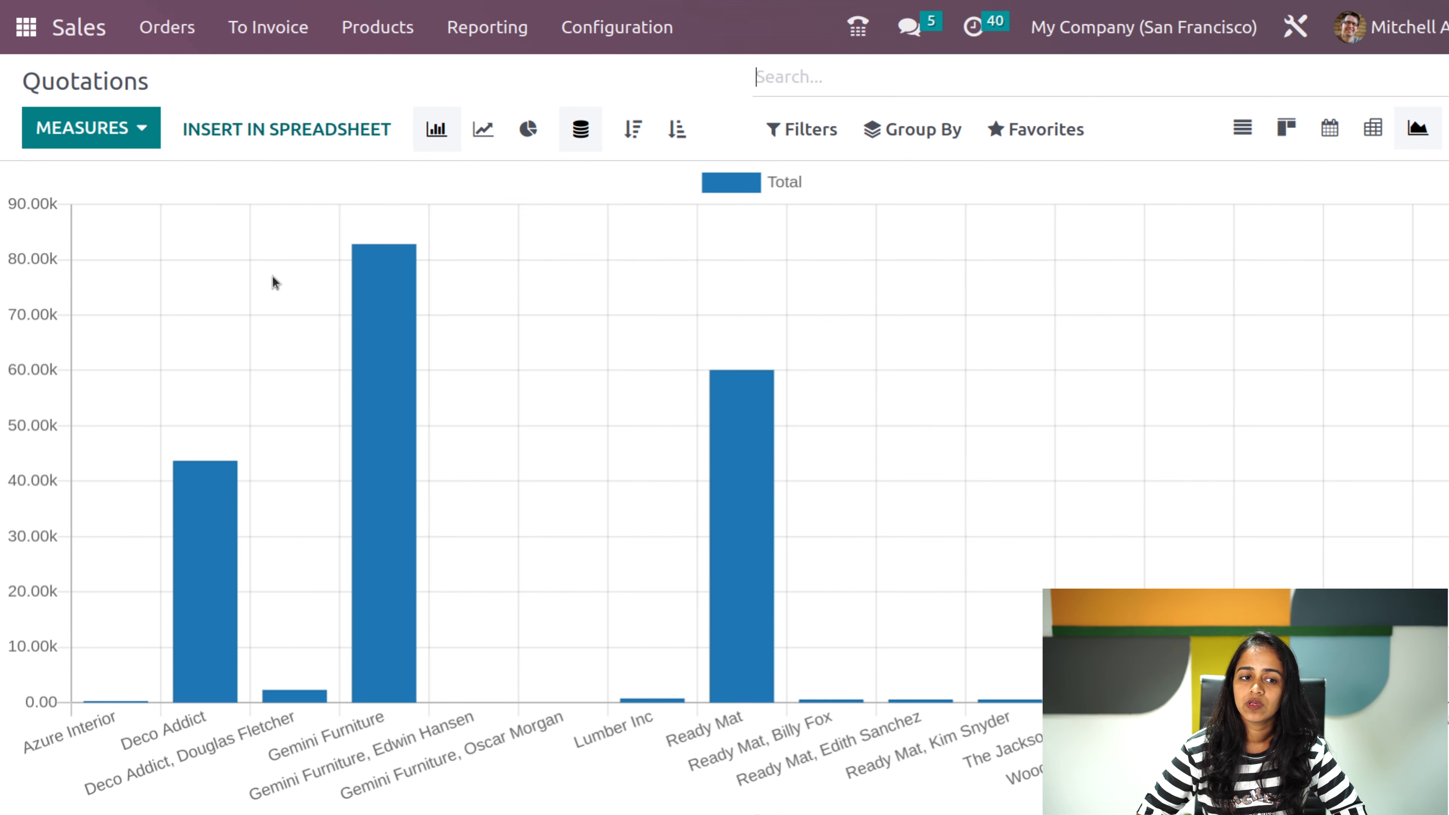
left_click(481, 129)
left_click(546, 132)
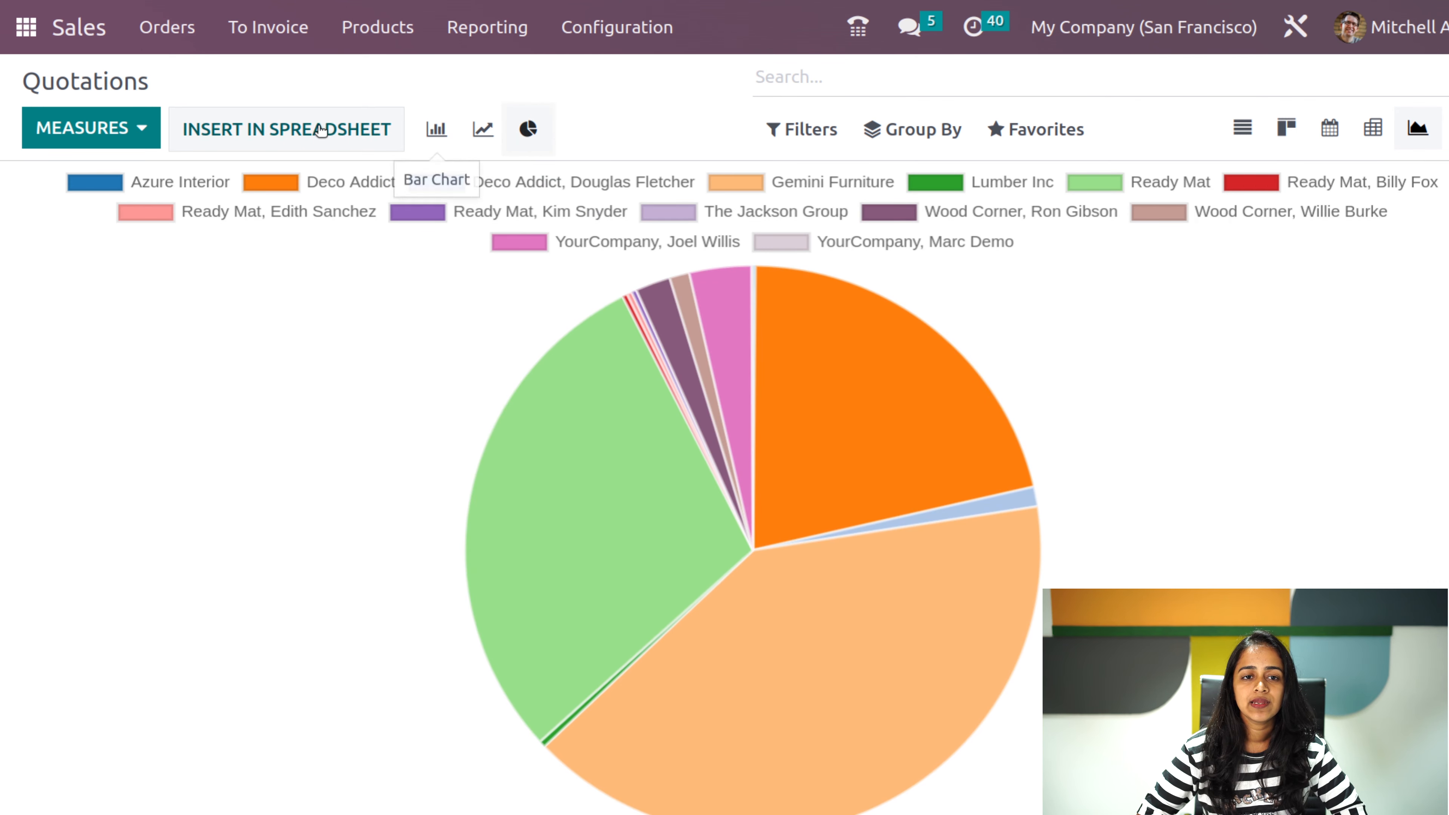
- Look over the Group By and Favorites options without applying any, then switch to Activity view
left_click(915, 129)
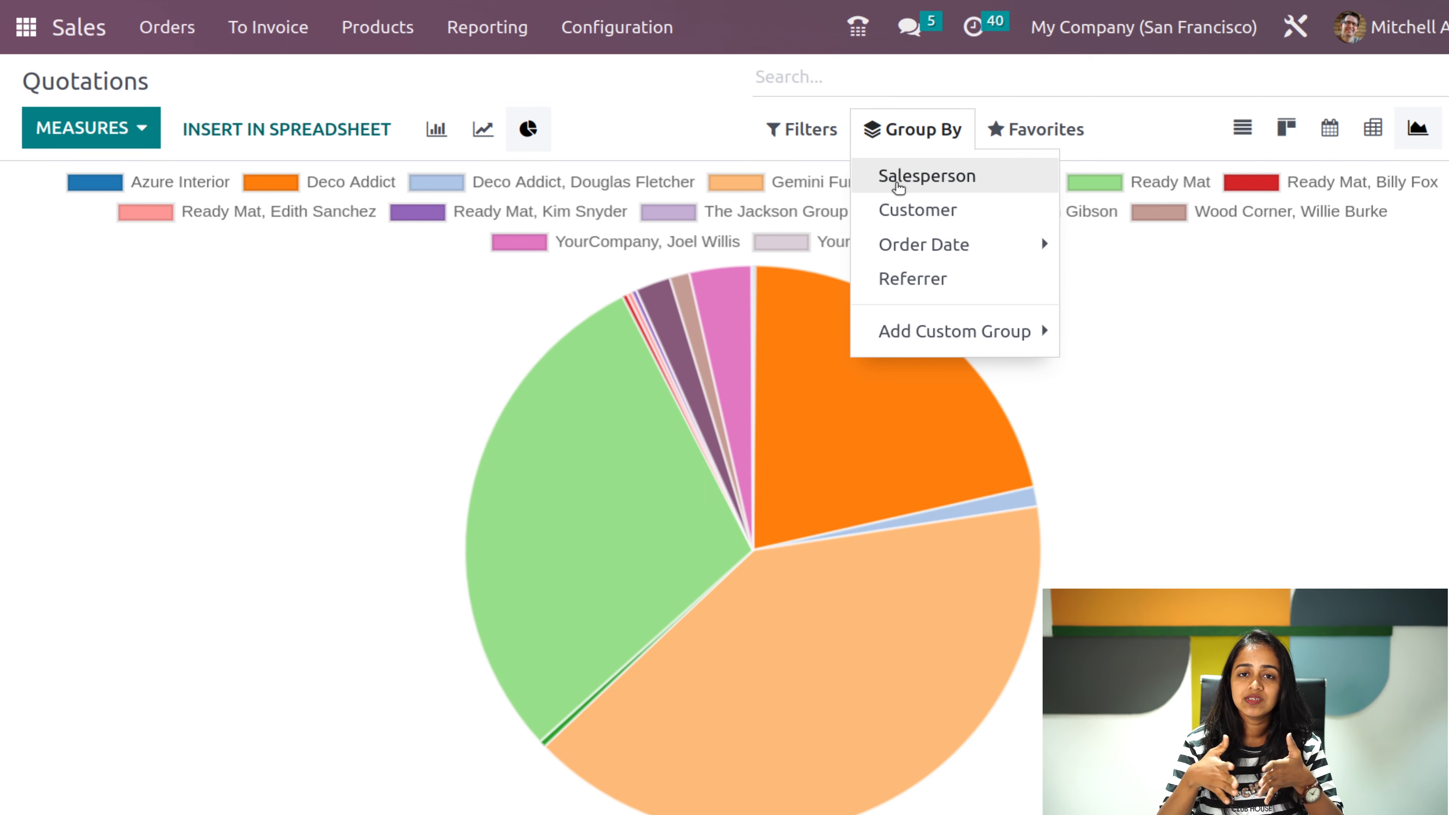
mouse_move(1024, 147)
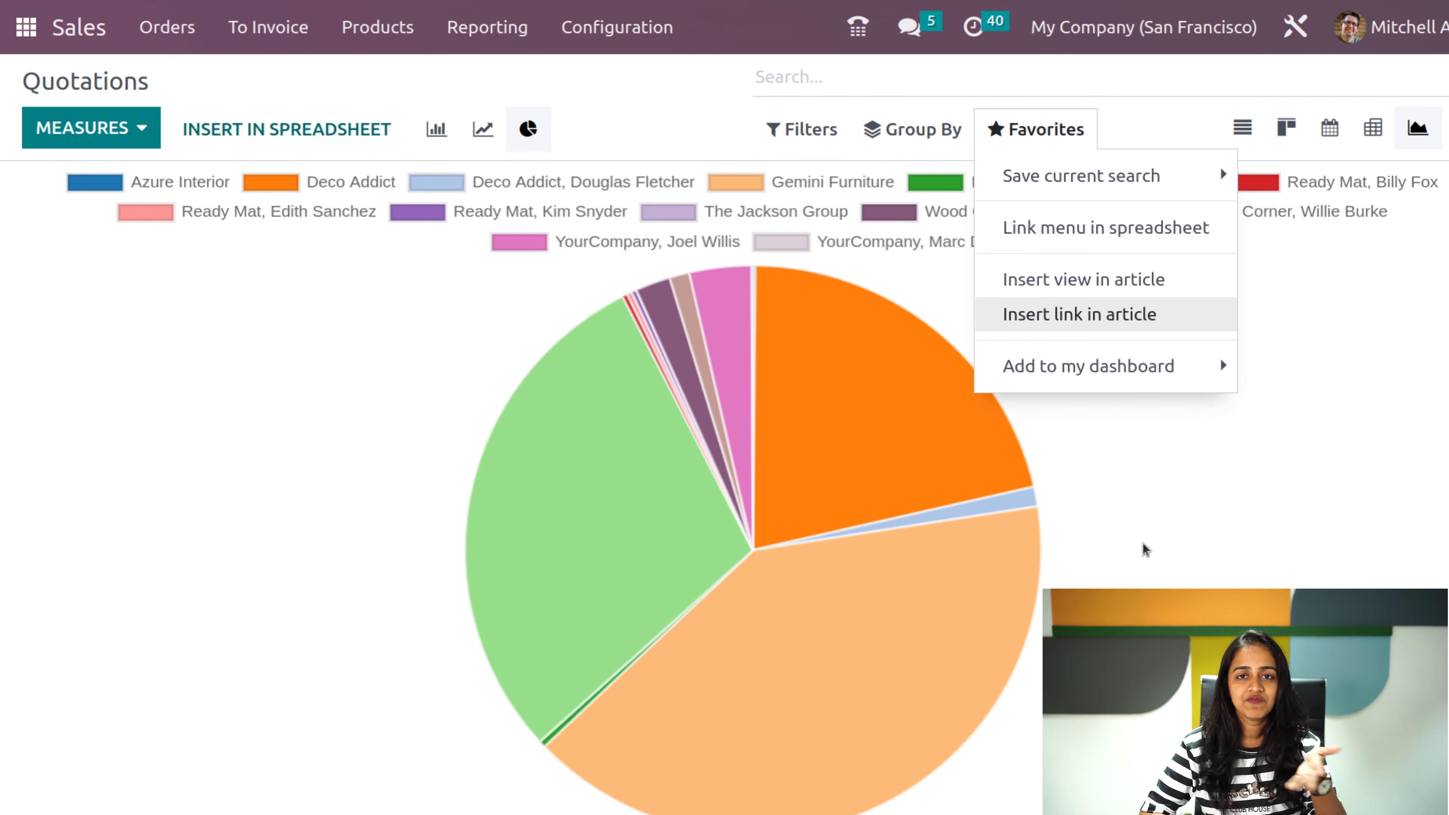
left_click(1228, 505)
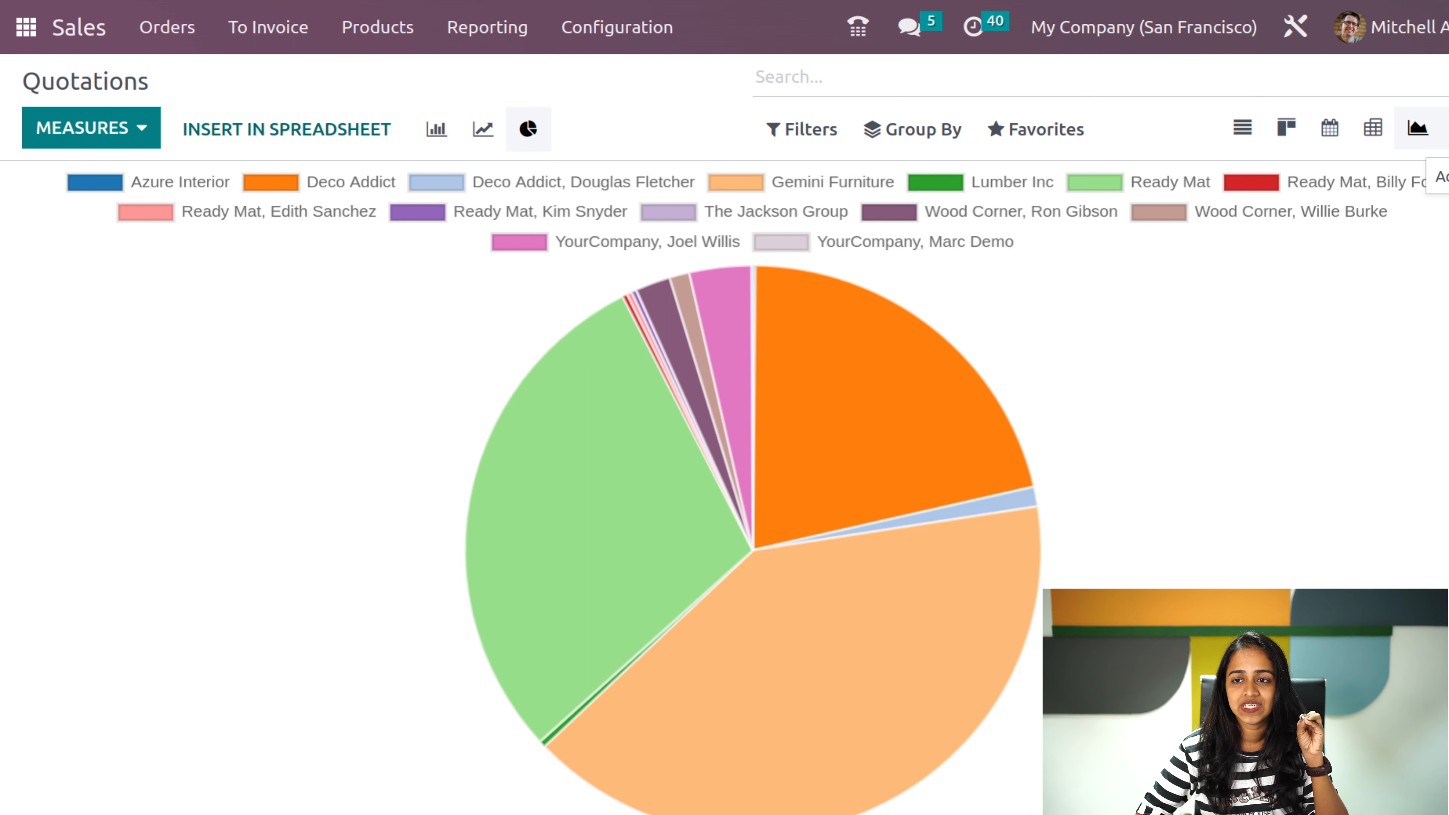
left_click(1447, 128)
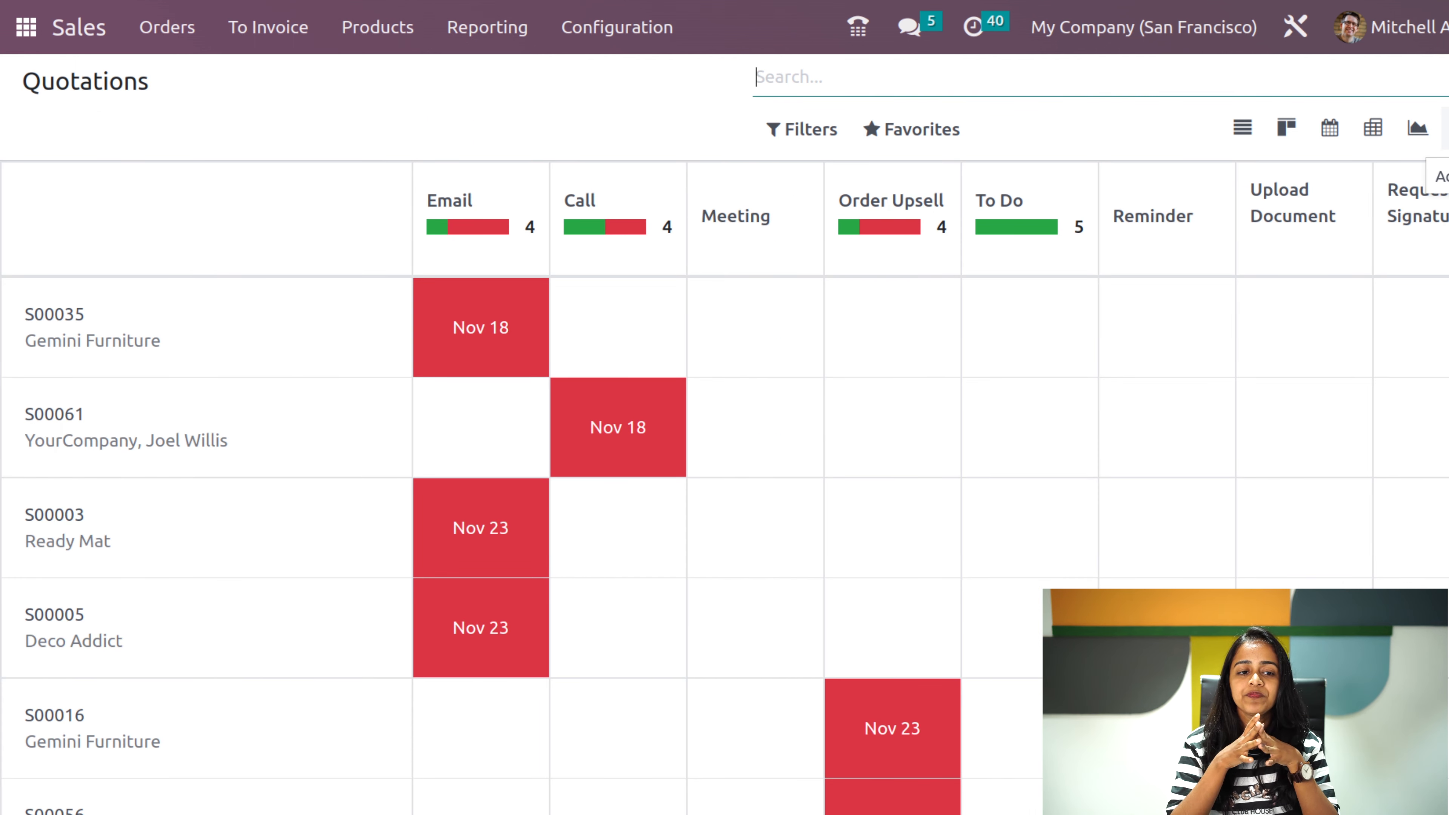
- Schedule a Call activity on quotation S00035 from its To Do cell in the activity grid
scroll(995, 504, "down", 5)
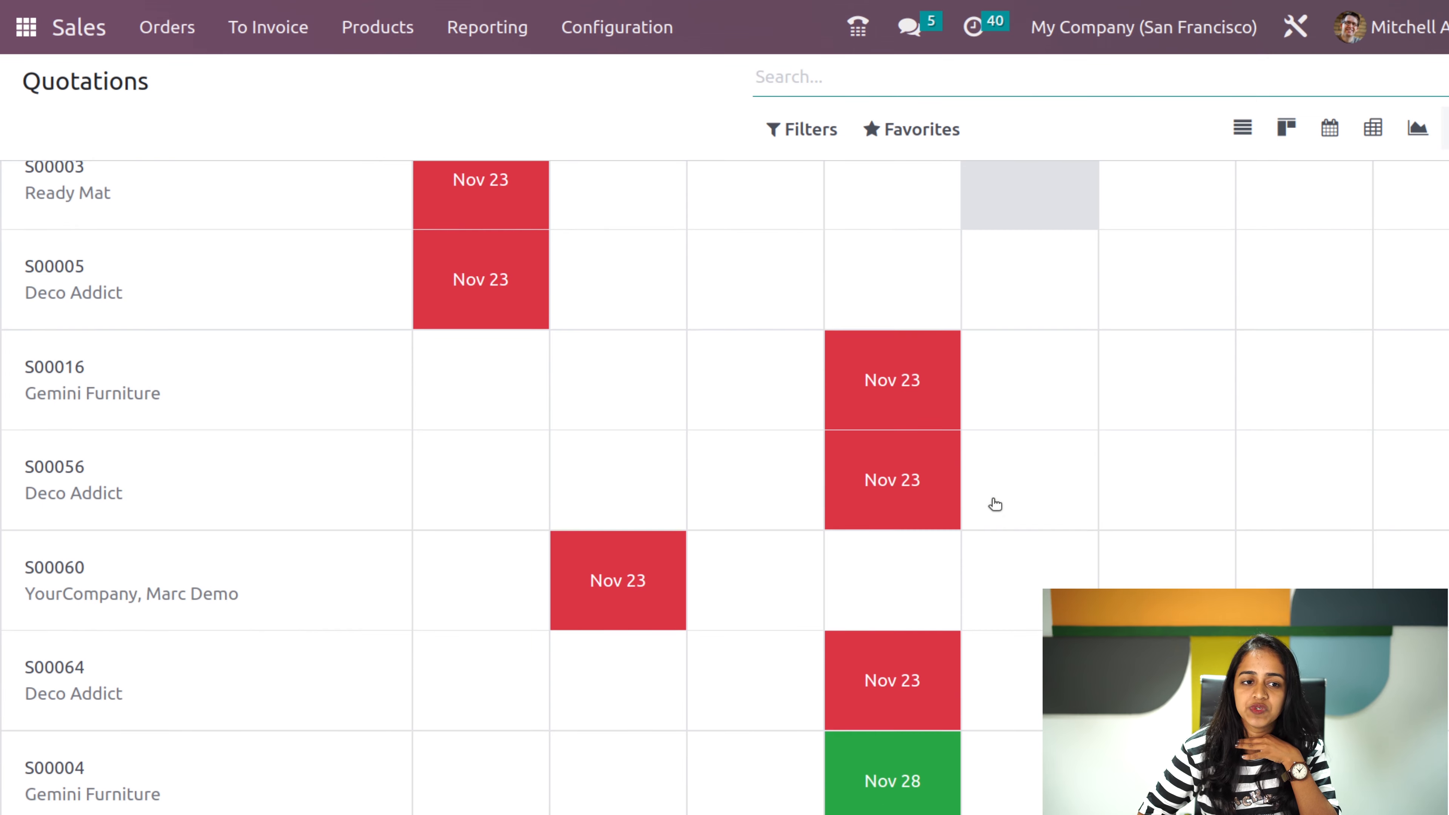
scroll(995, 504, "up", 5)
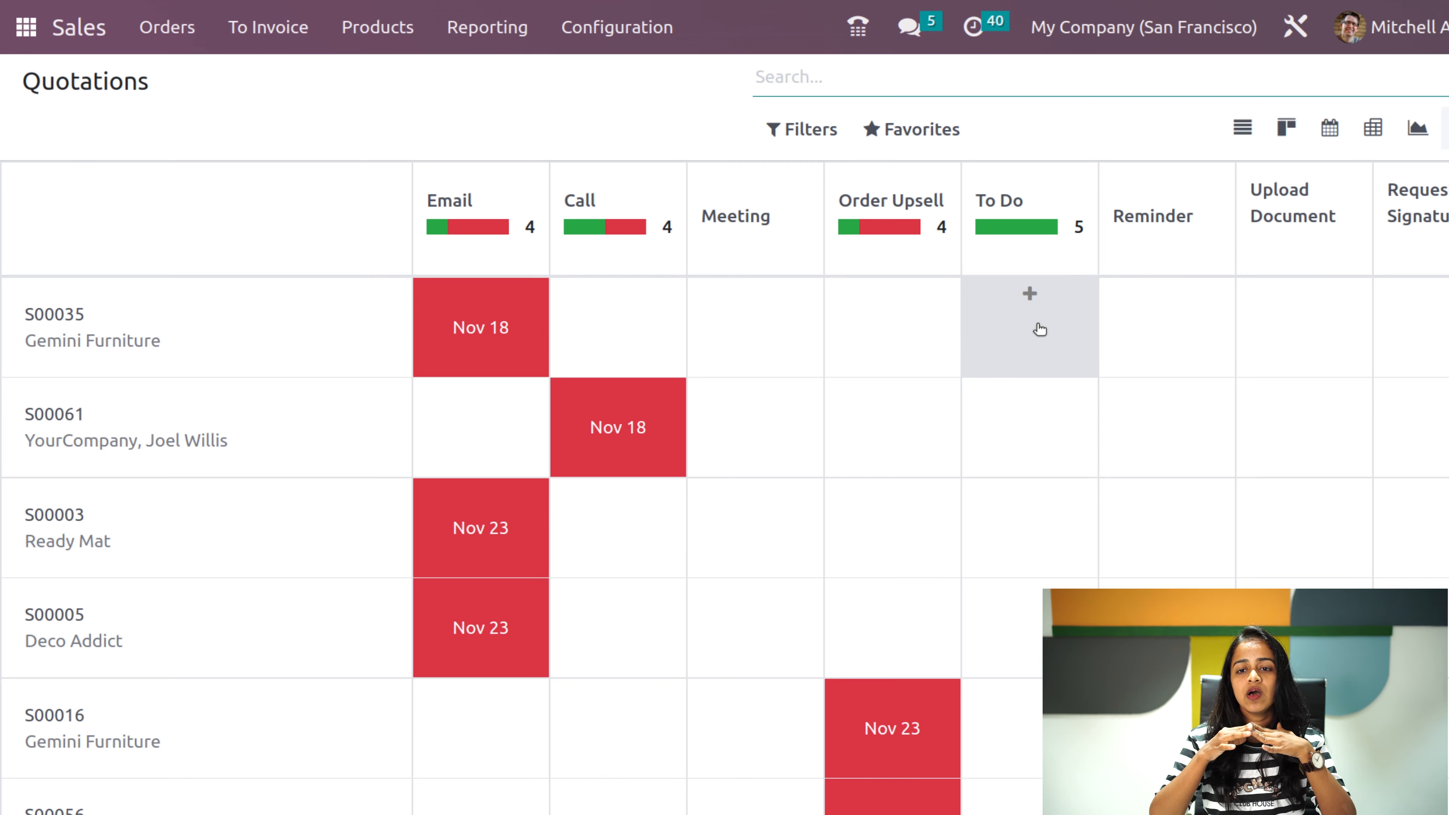
left_click(1032, 303)
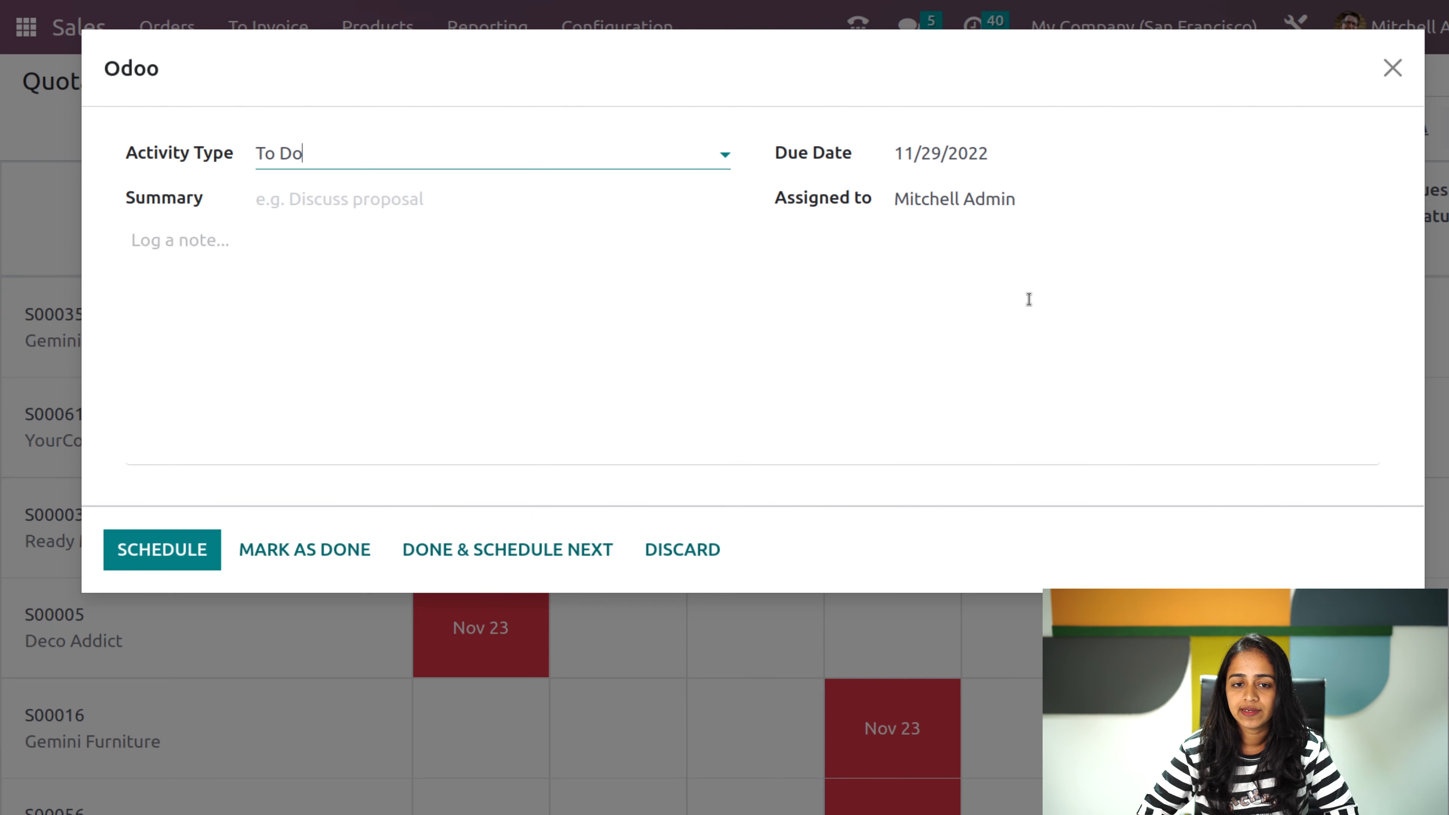
left_click(361, 153)
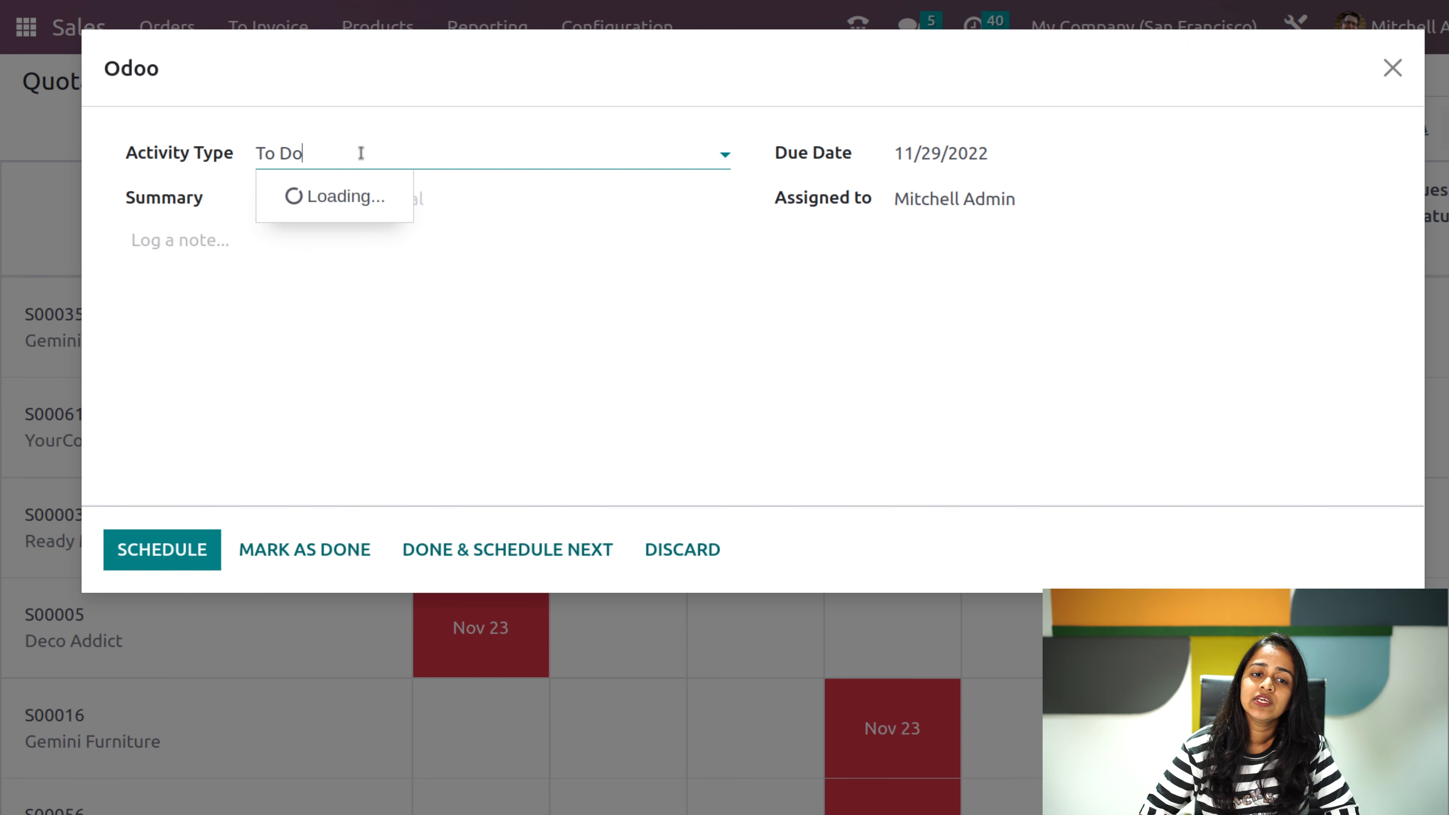
left_click(553, 386)
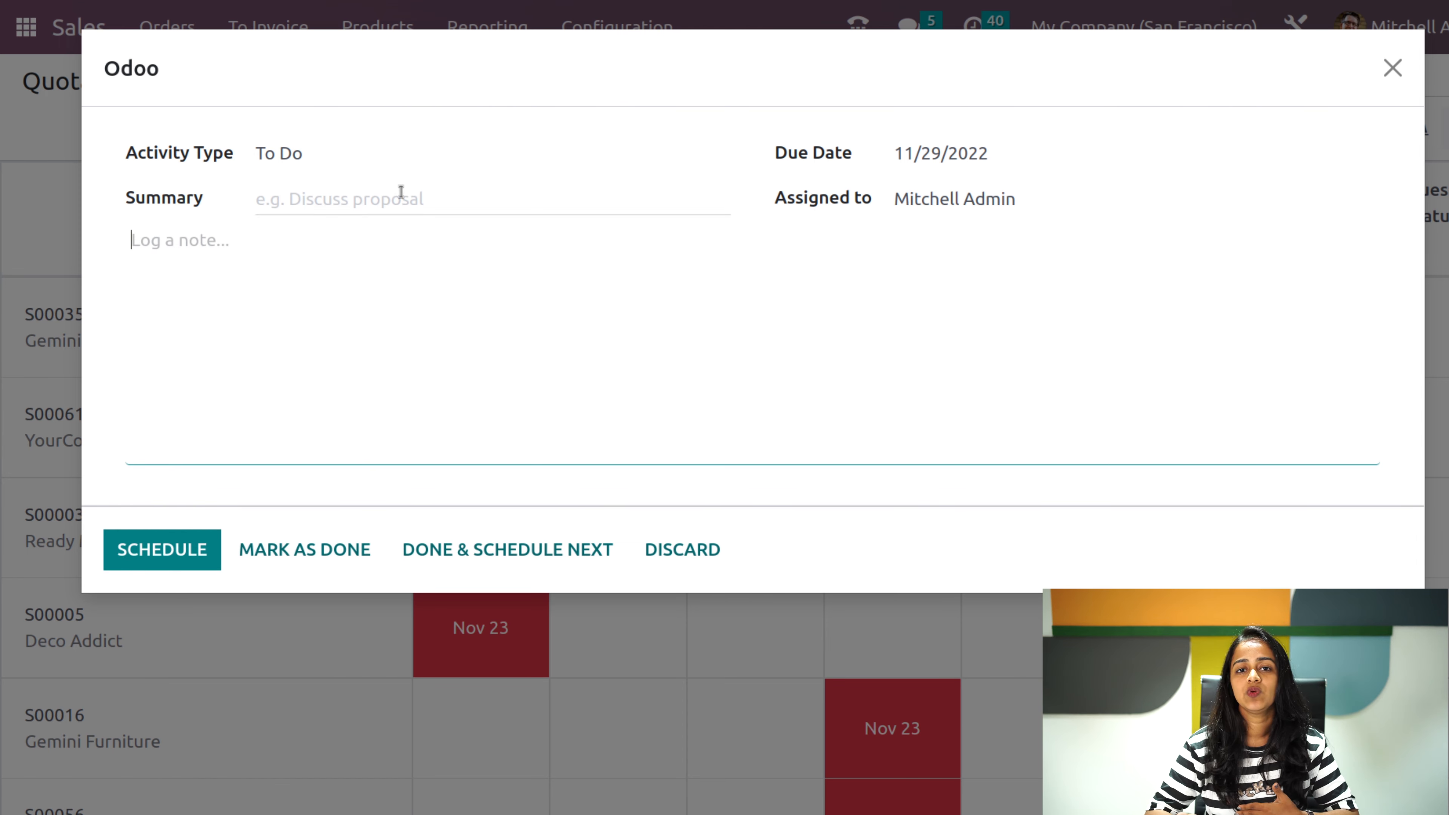
left_click(366, 153)
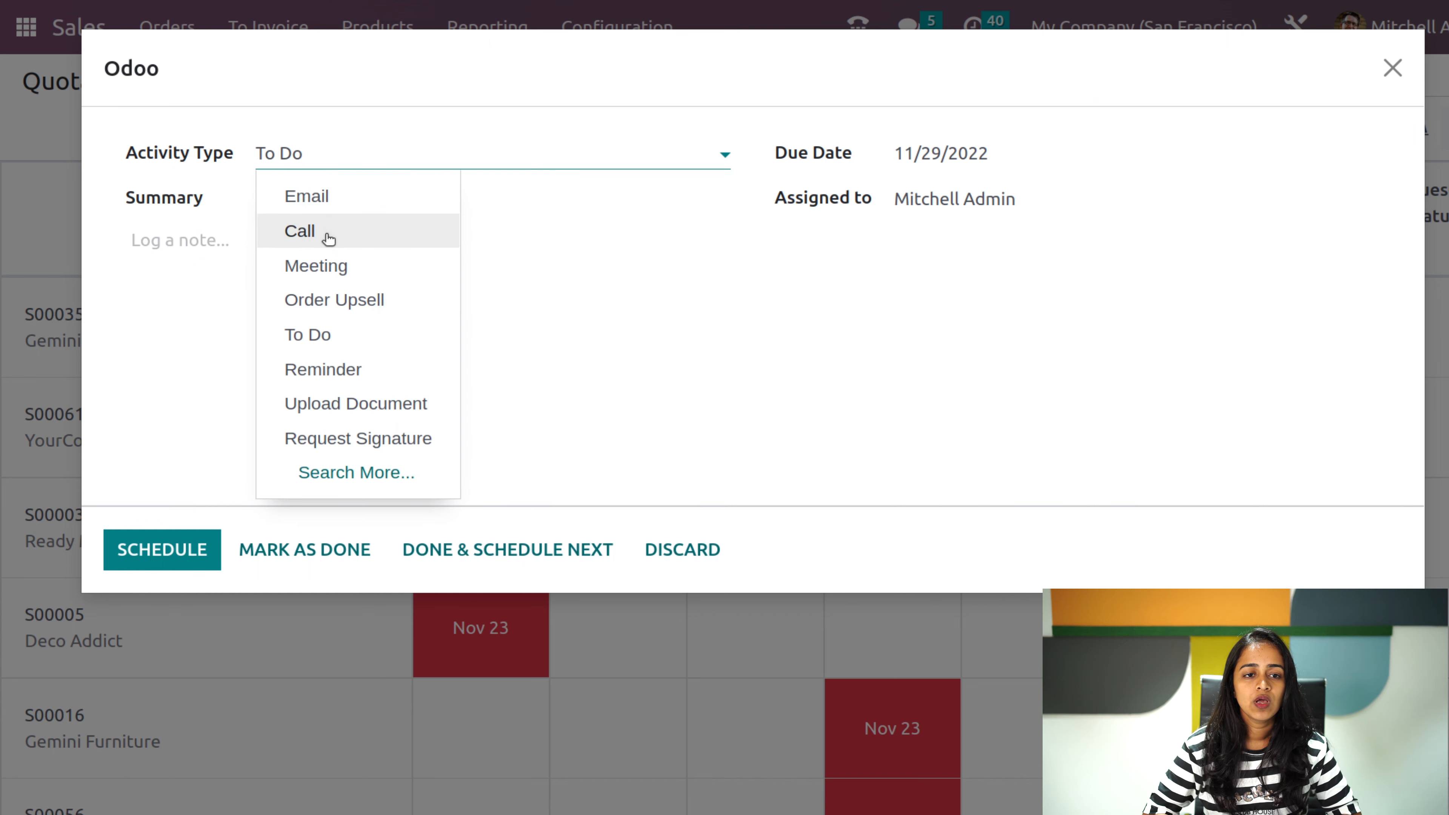
left_click(327, 232)
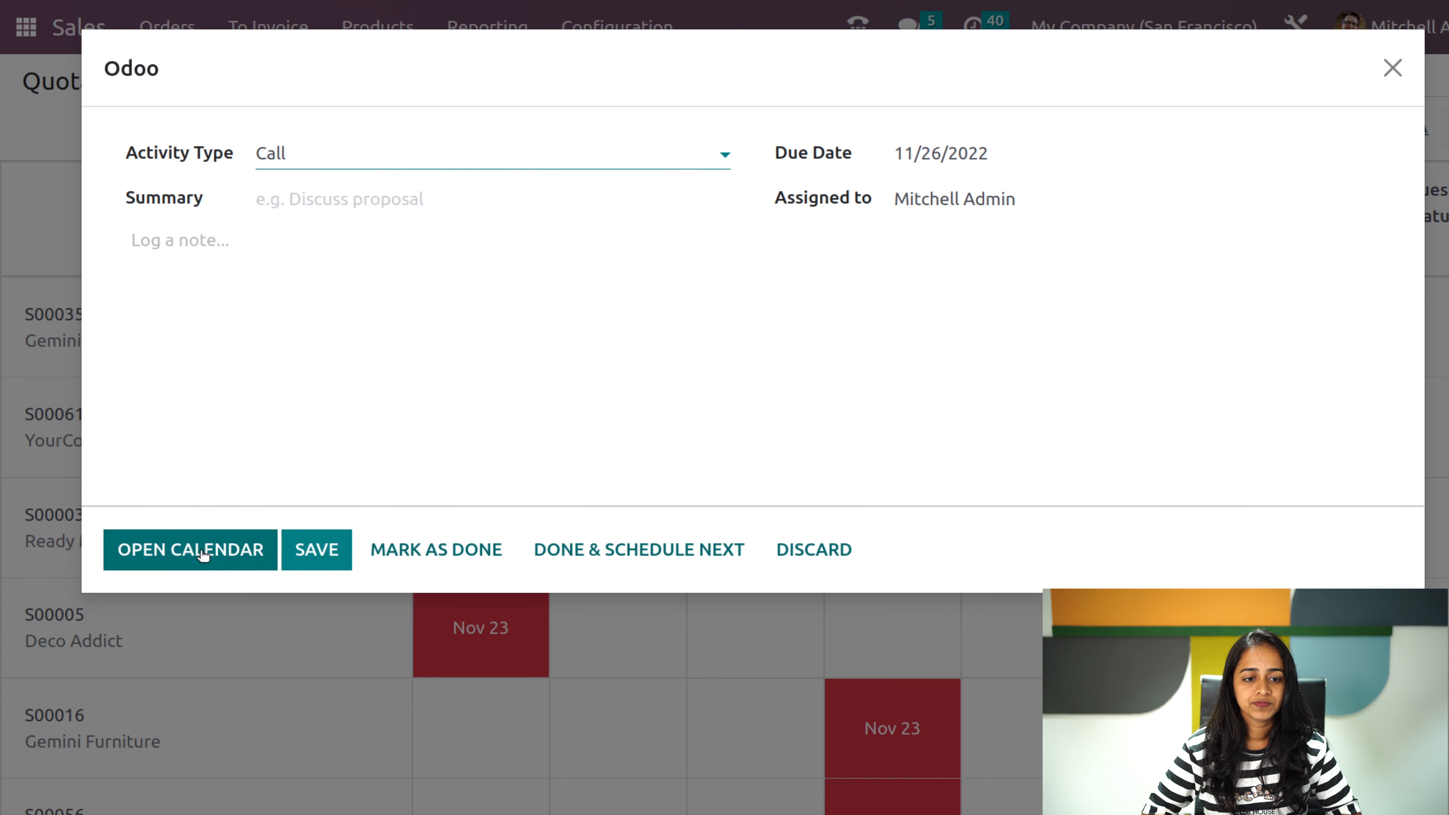
left_click(306, 547)
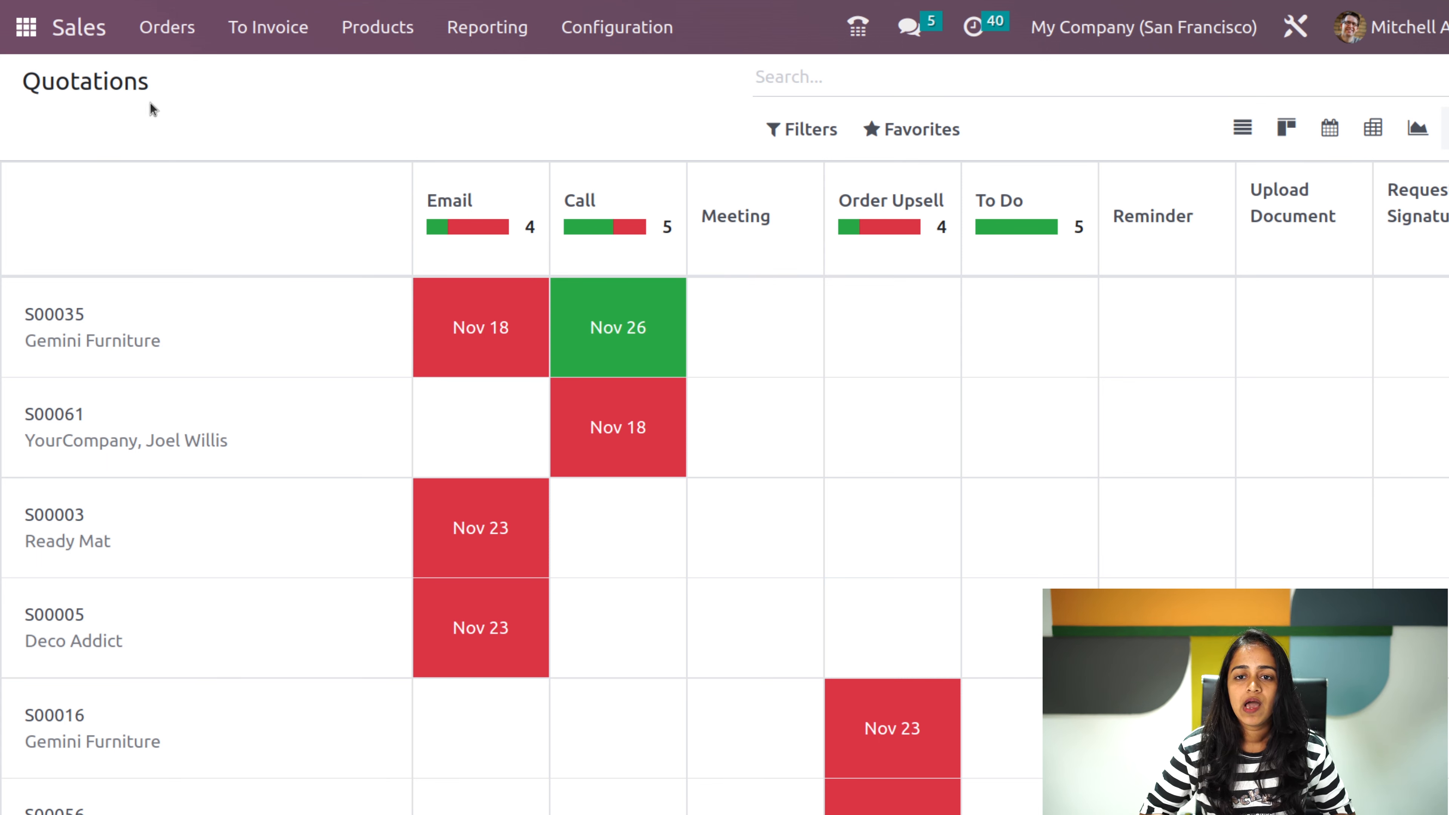
left_click(136, 36)
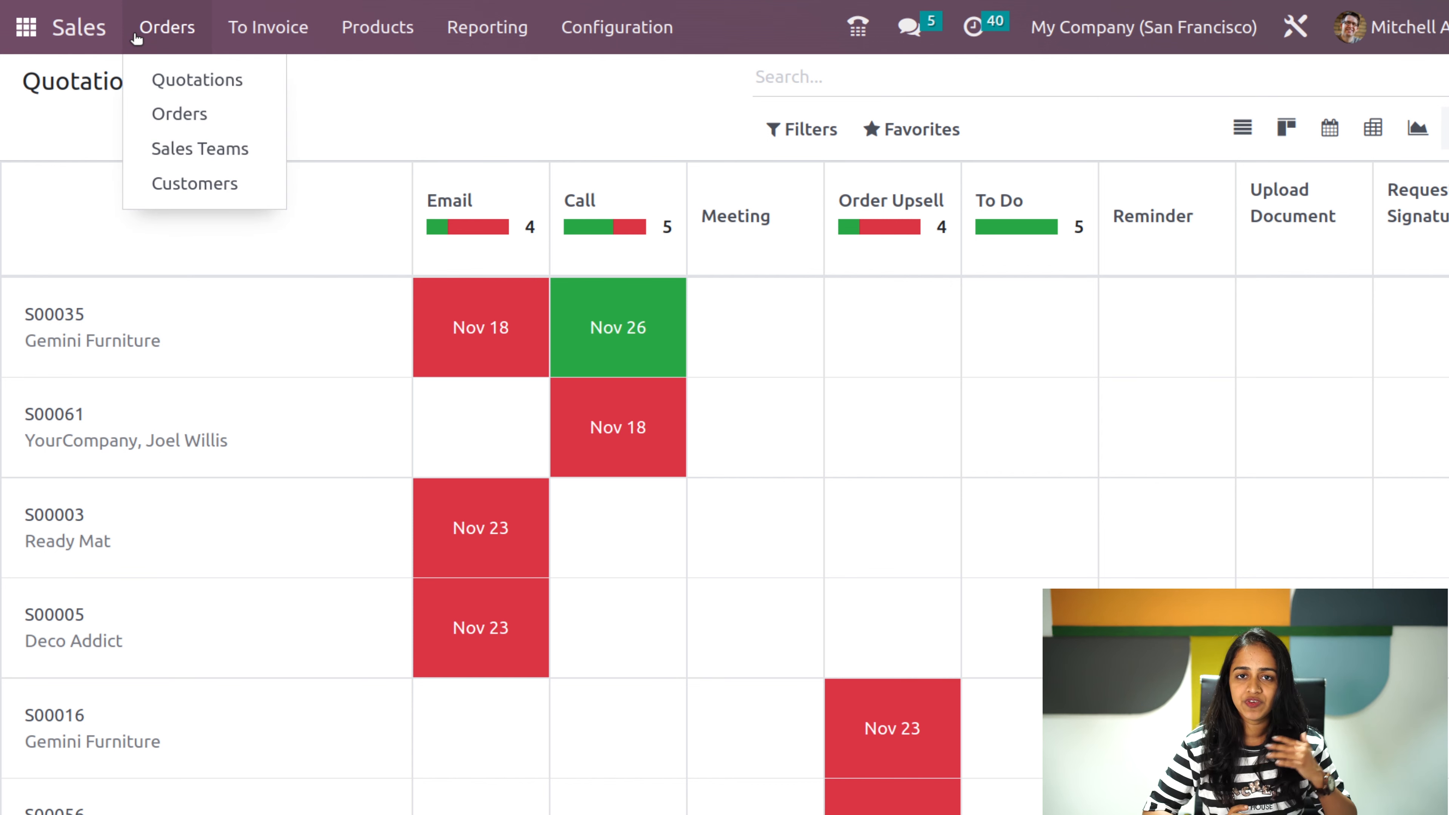
- View the 65 Sales Orders, then return to the My Quotations list
left_click(153, 109)
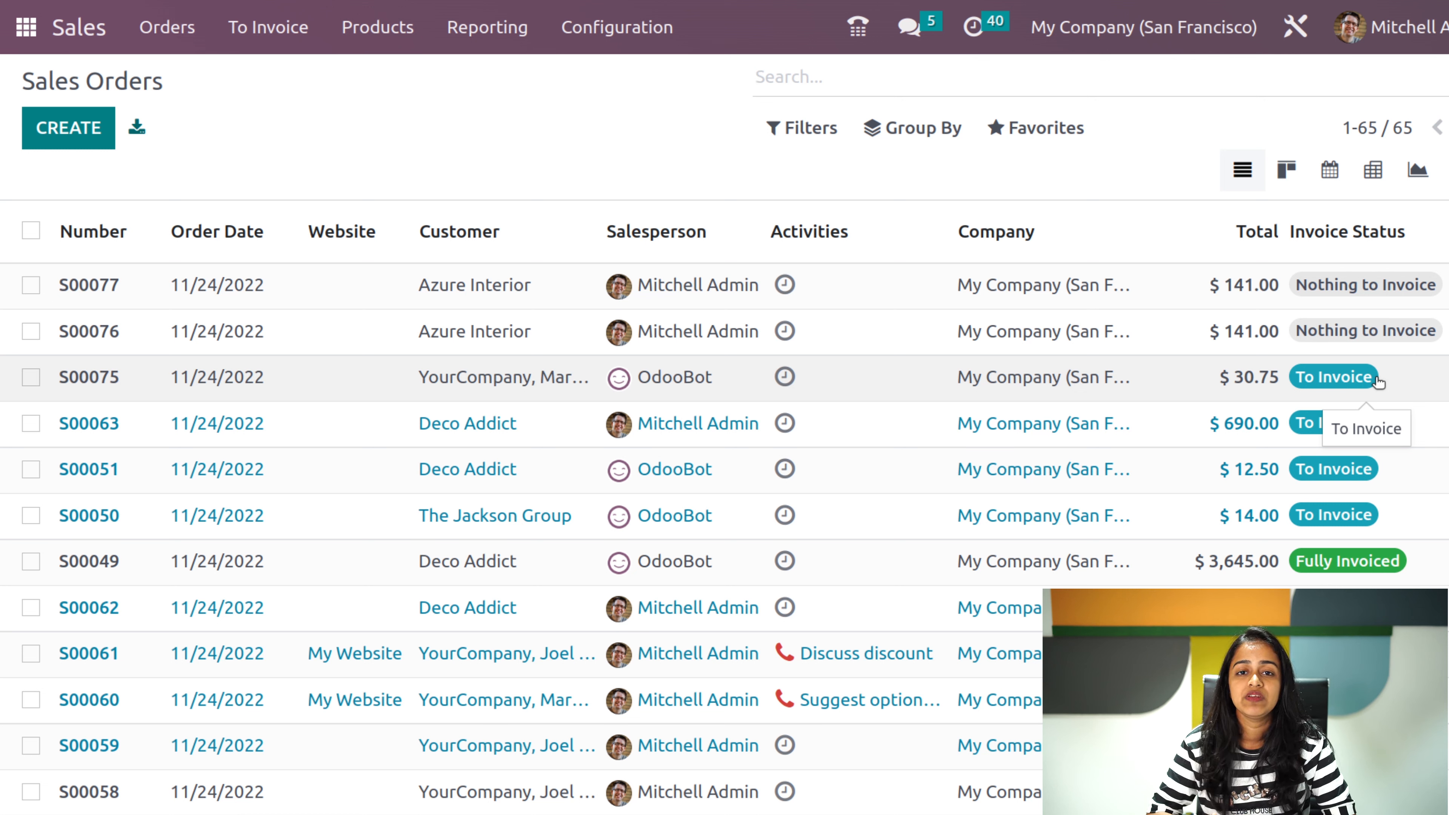
left_click(181, 23)
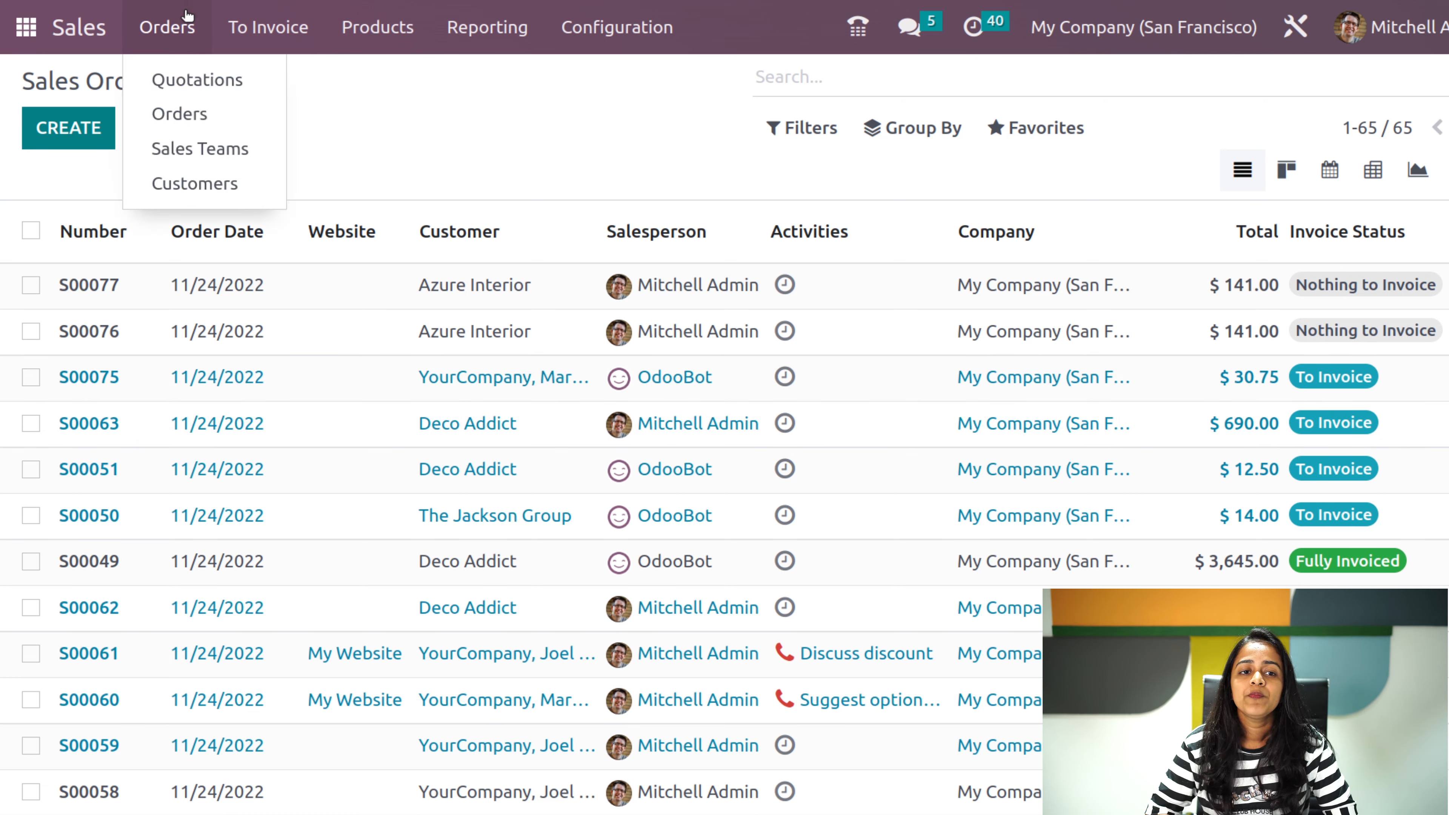
left_click(197, 80)
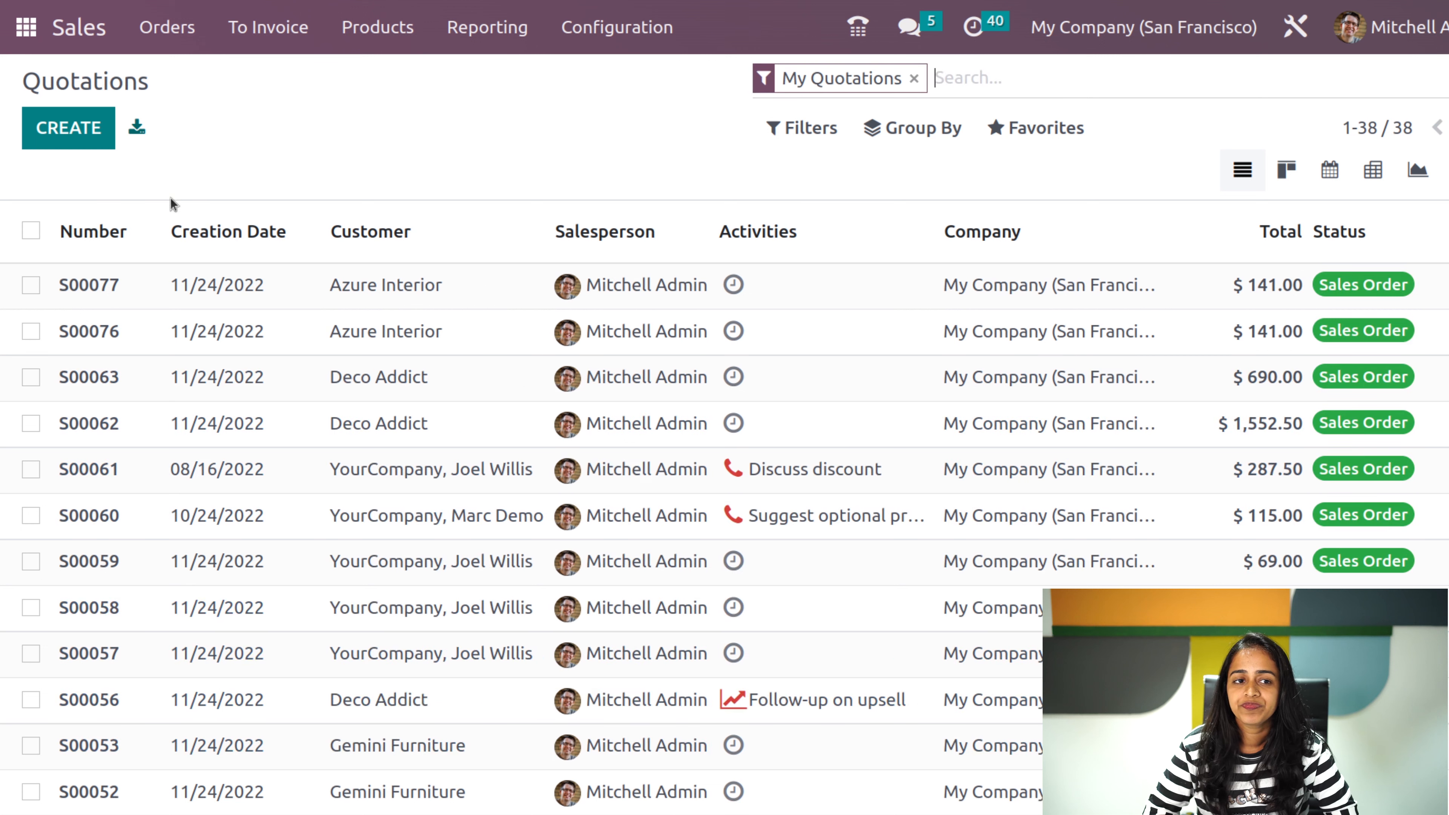
- Create a quotation for customer Azure Interior and add an empty order line
left_click(82, 128)
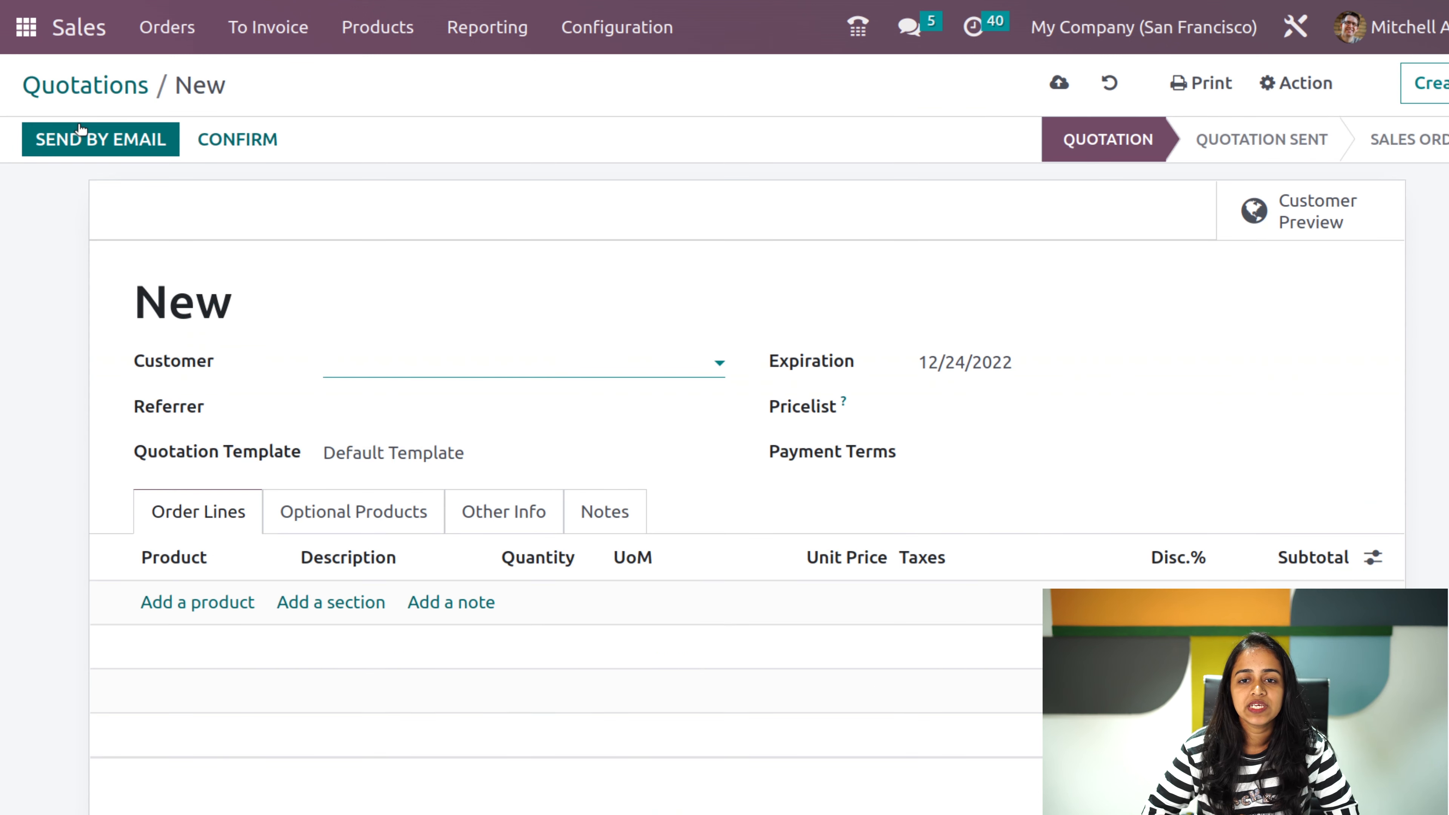
left_click(357, 367)
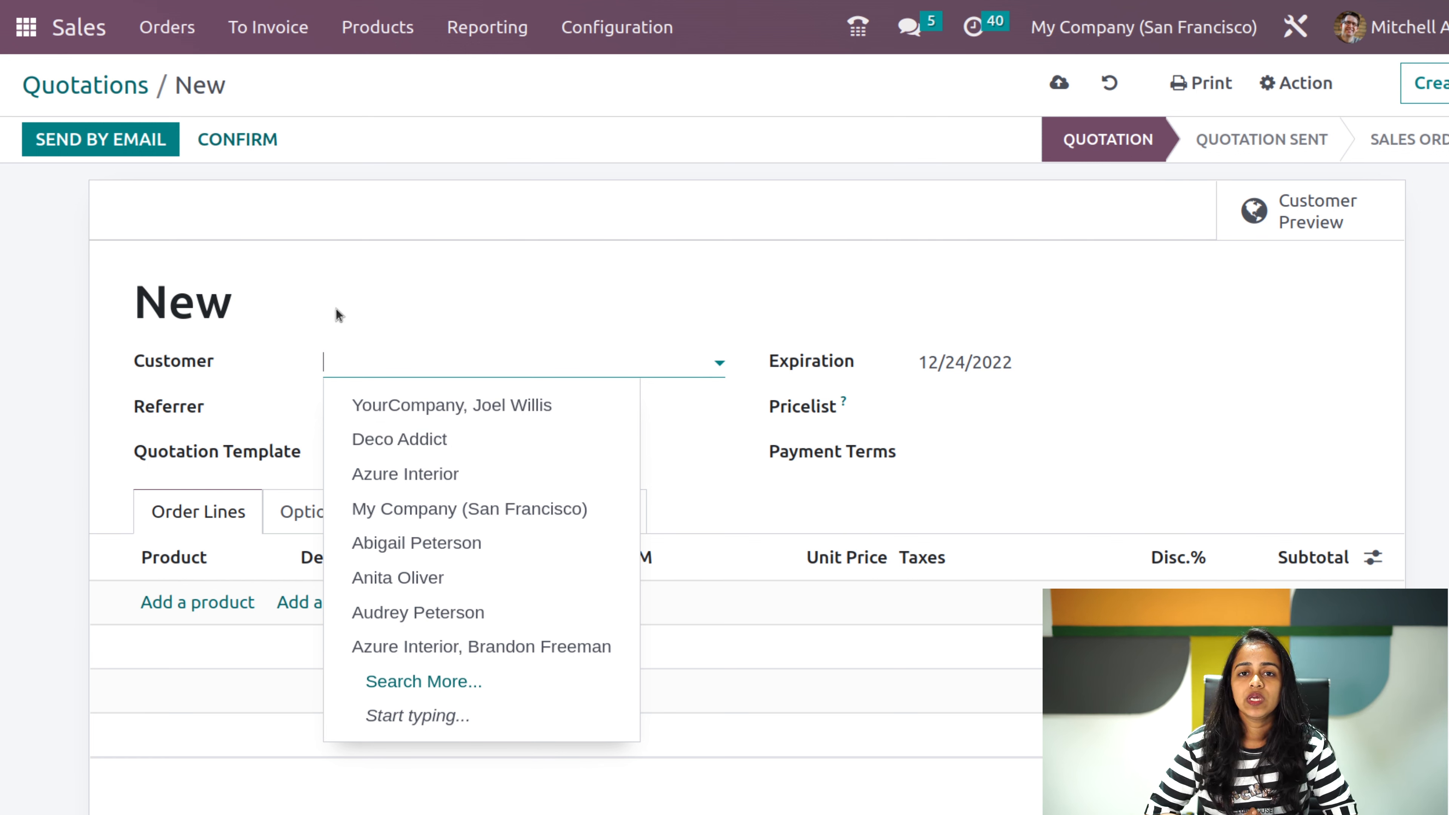
left_click(441, 475)
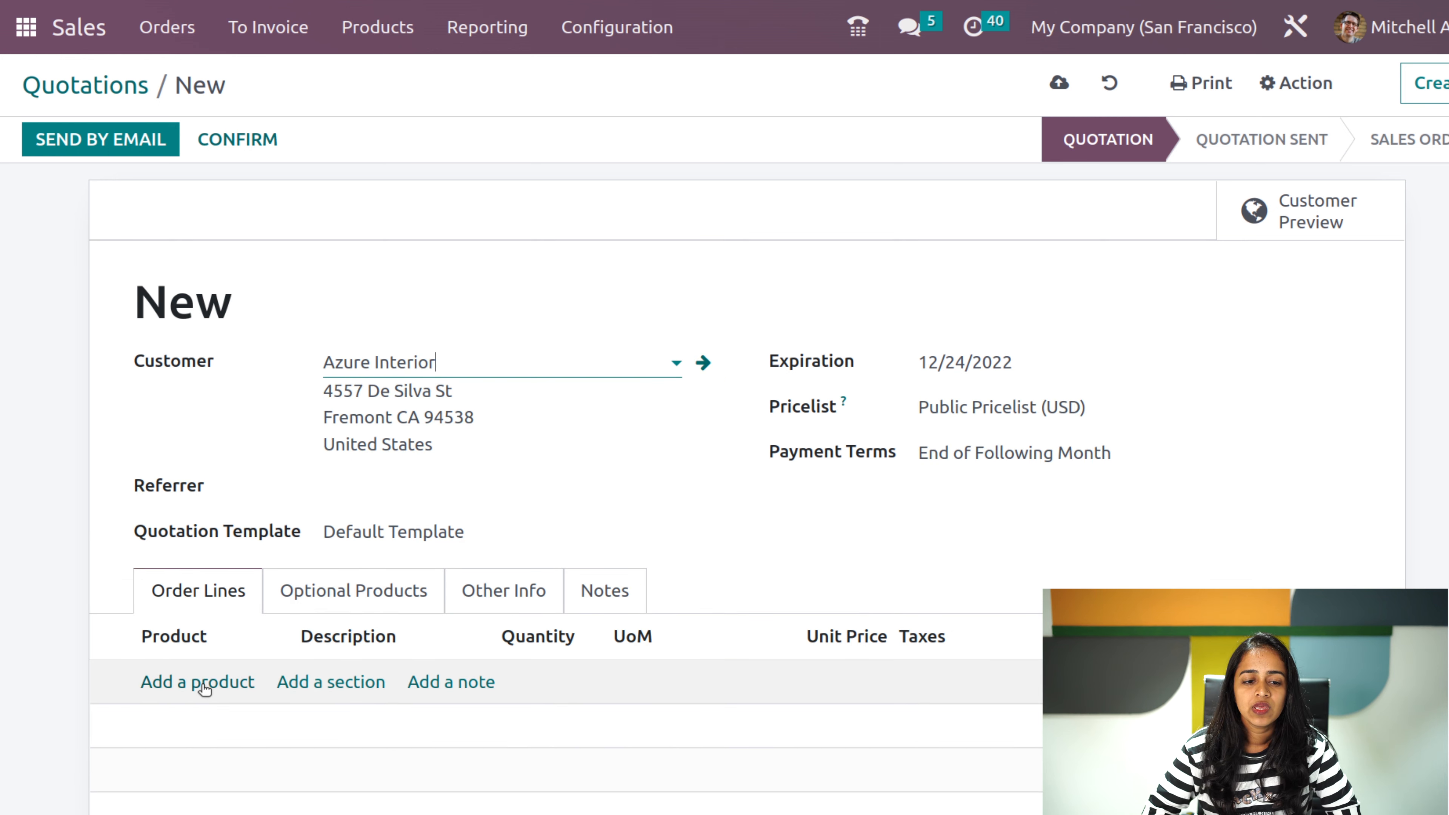
left_click(202, 683)
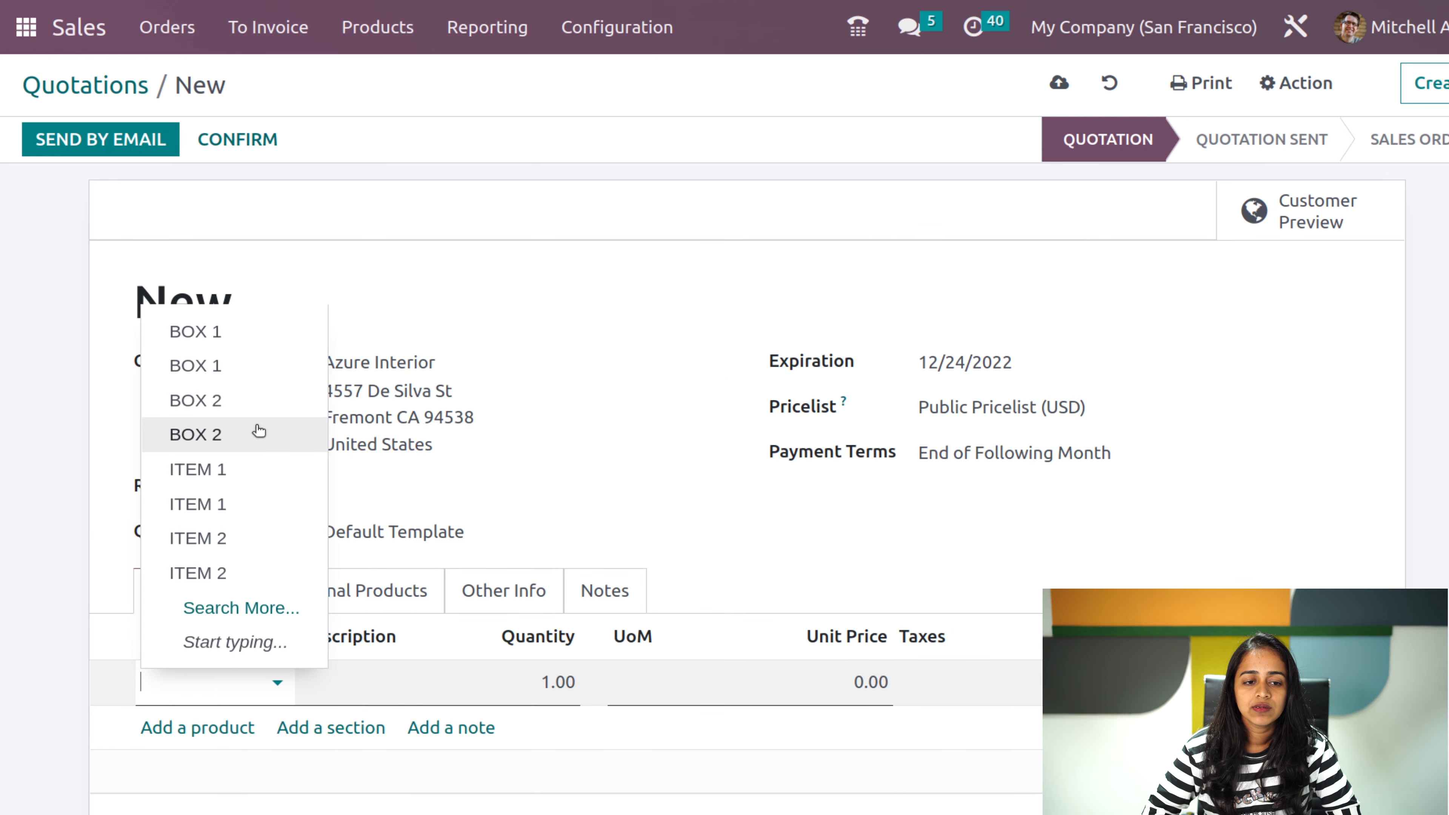
- Put Cable Management Box on the order line via Search More, then discard the quotation
left_click(257, 605)
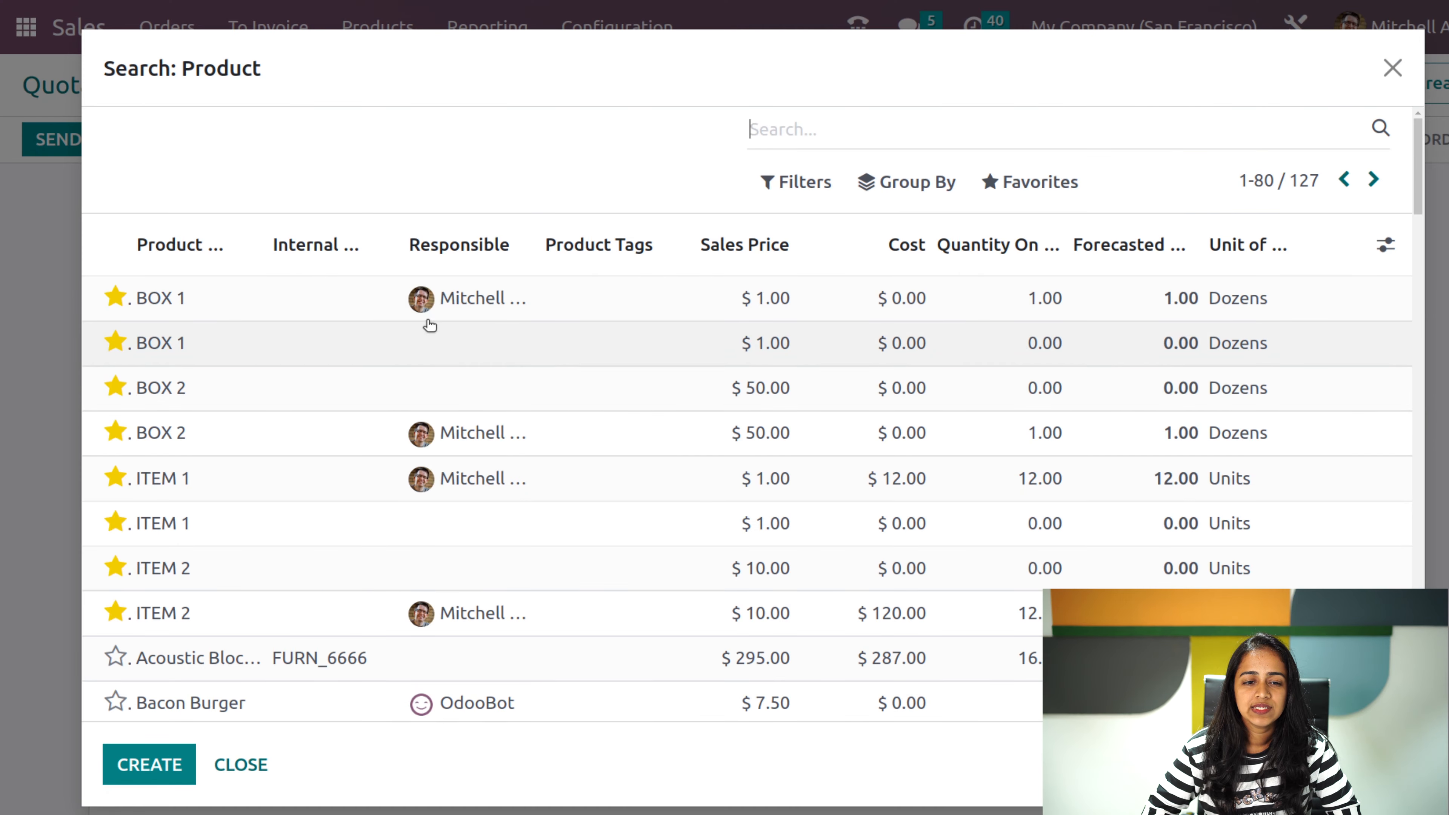
scroll(364, 577, "down", 5)
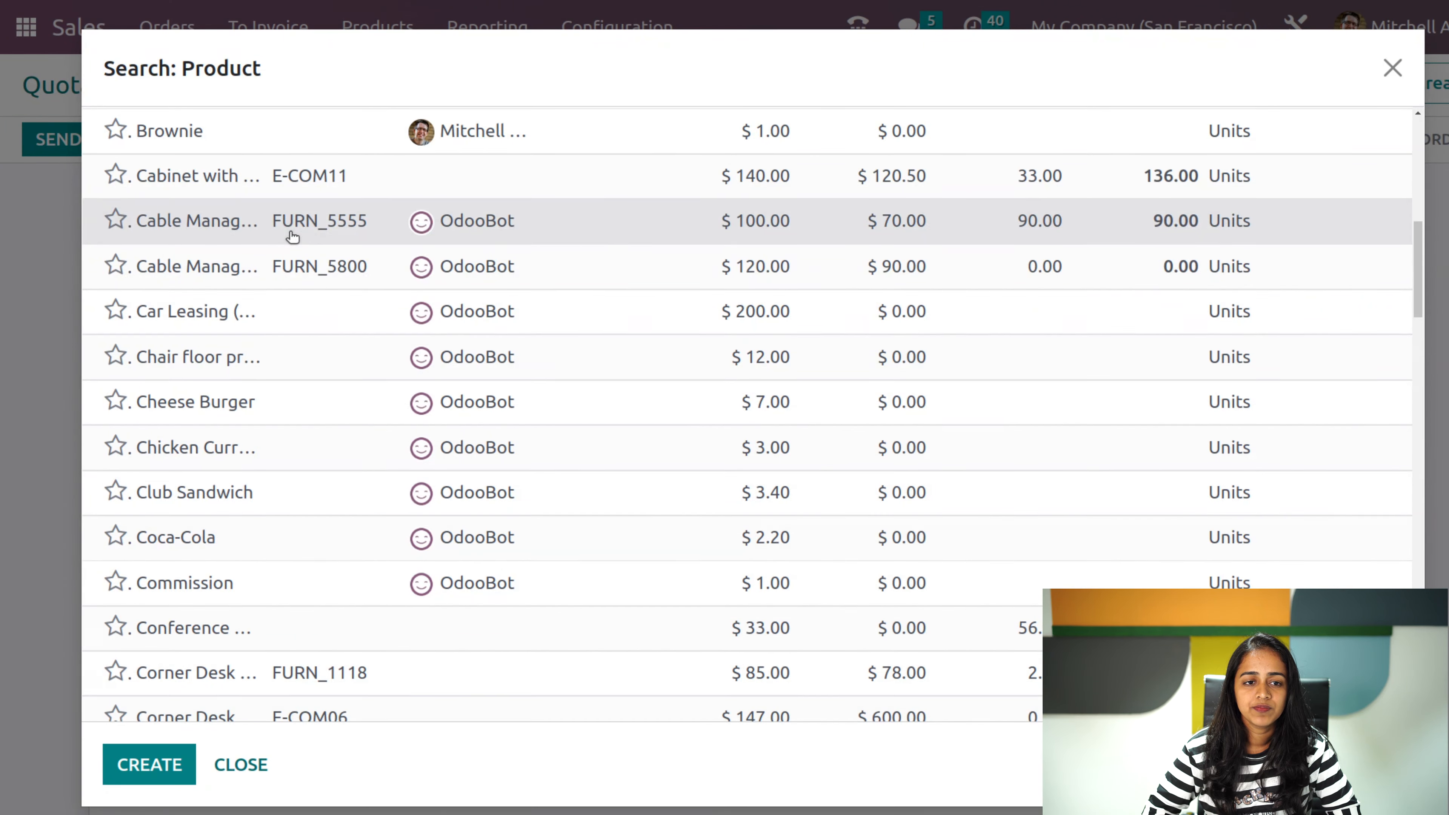
left_click(289, 232)
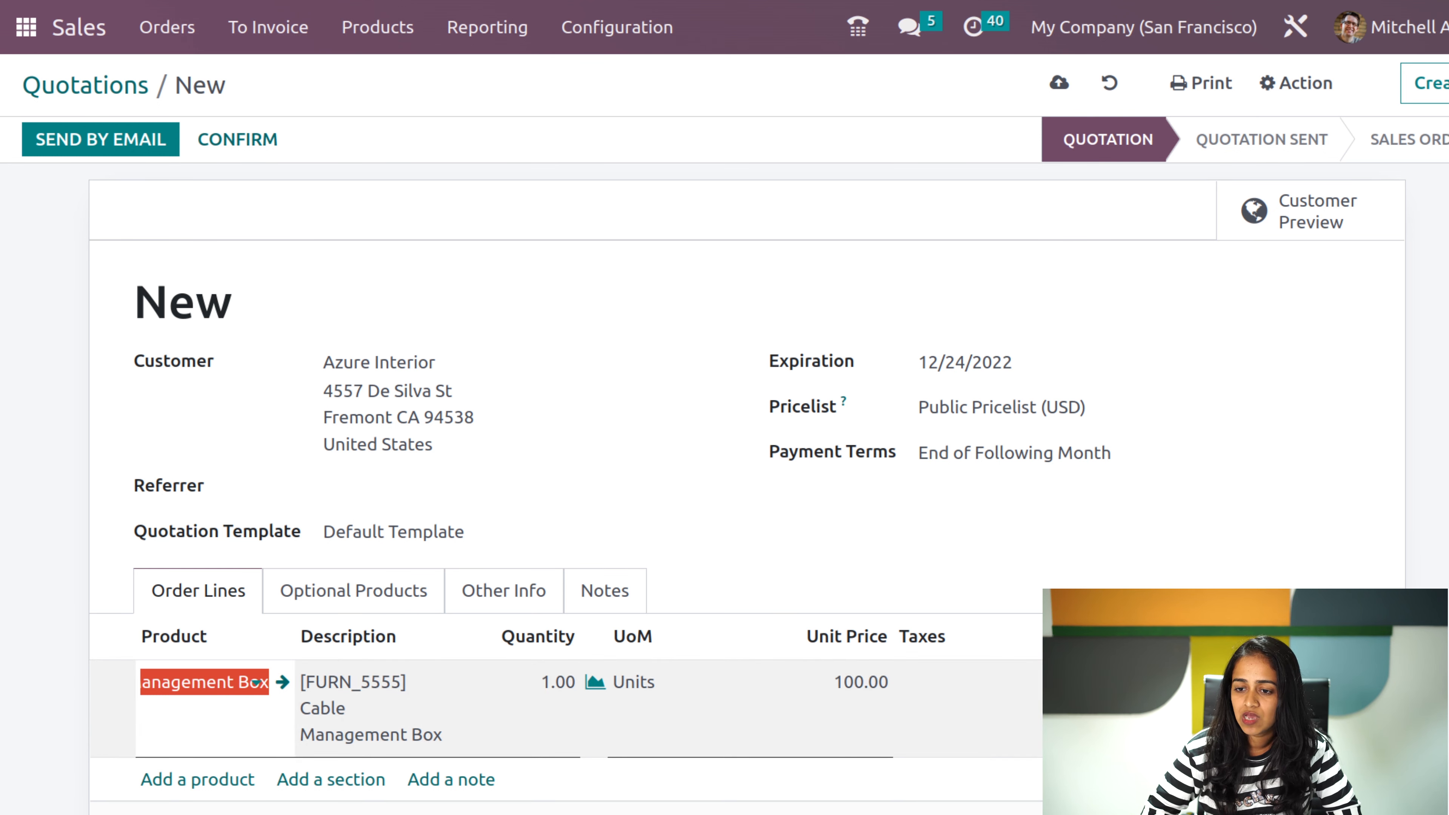
left_click(1105, 553)
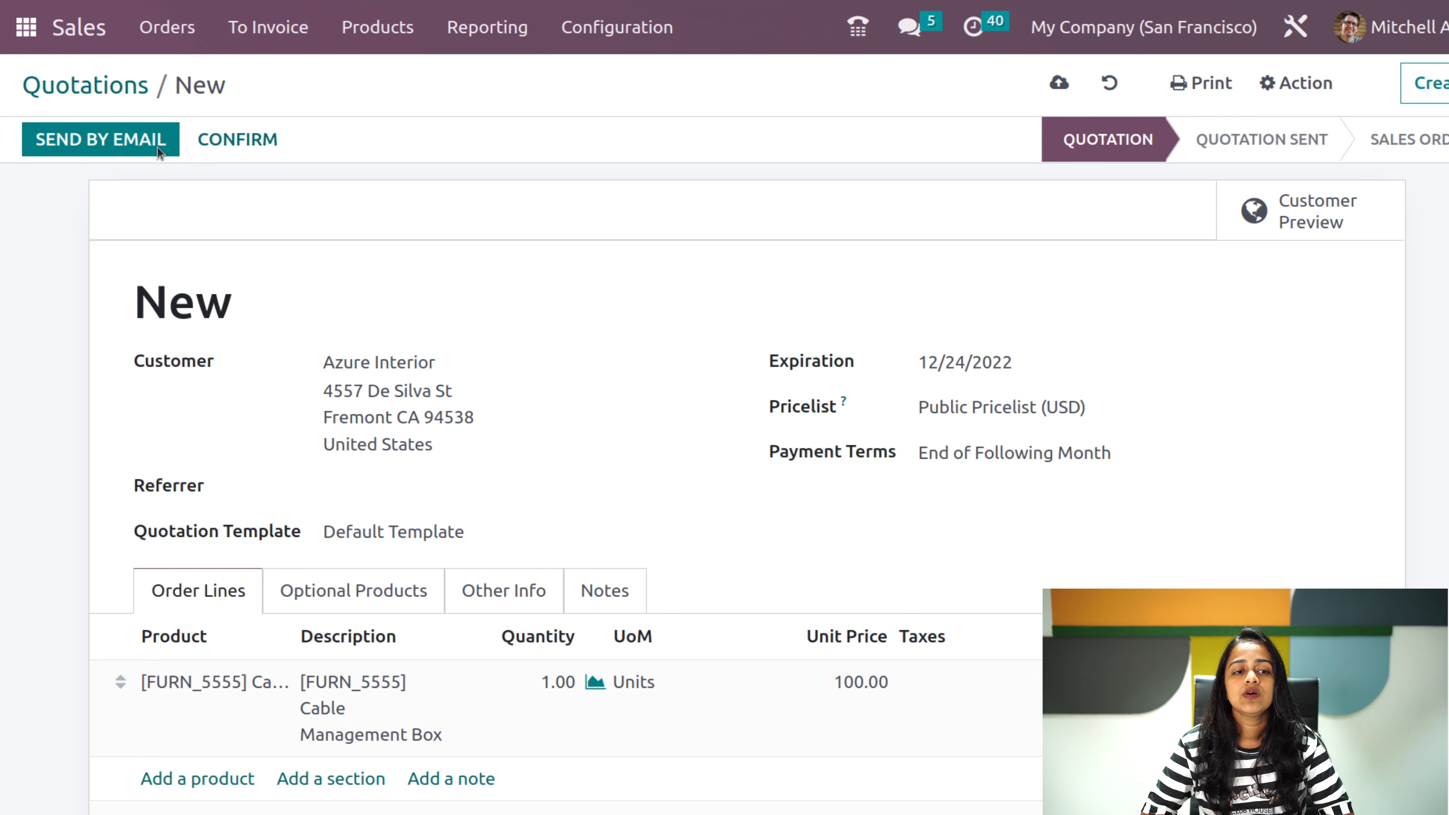
left_click(1121, 88)
- Create a new product named 'bag' from Products and edit its Product Type field
left_click(354, 46)
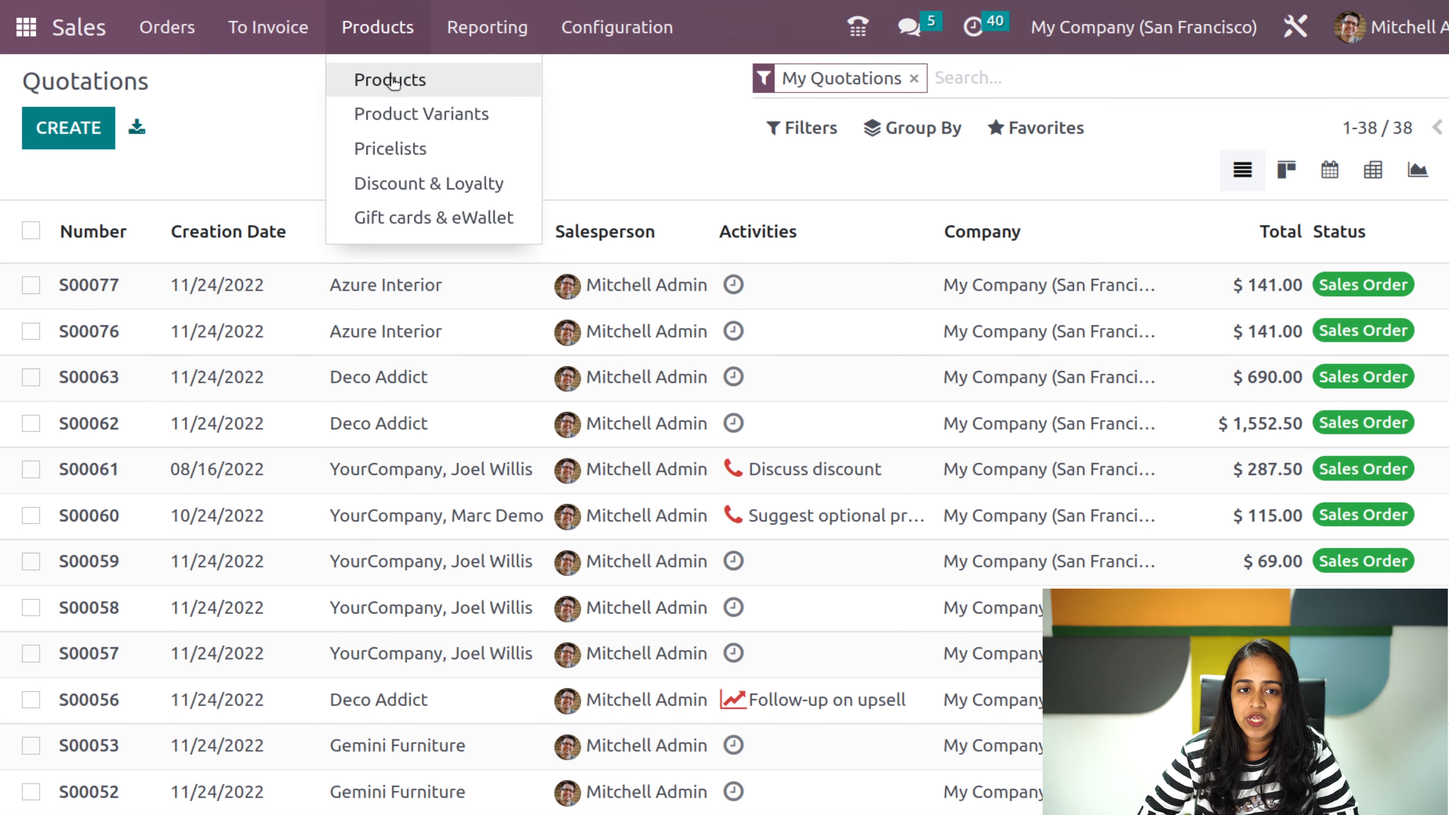
left_click(411, 86)
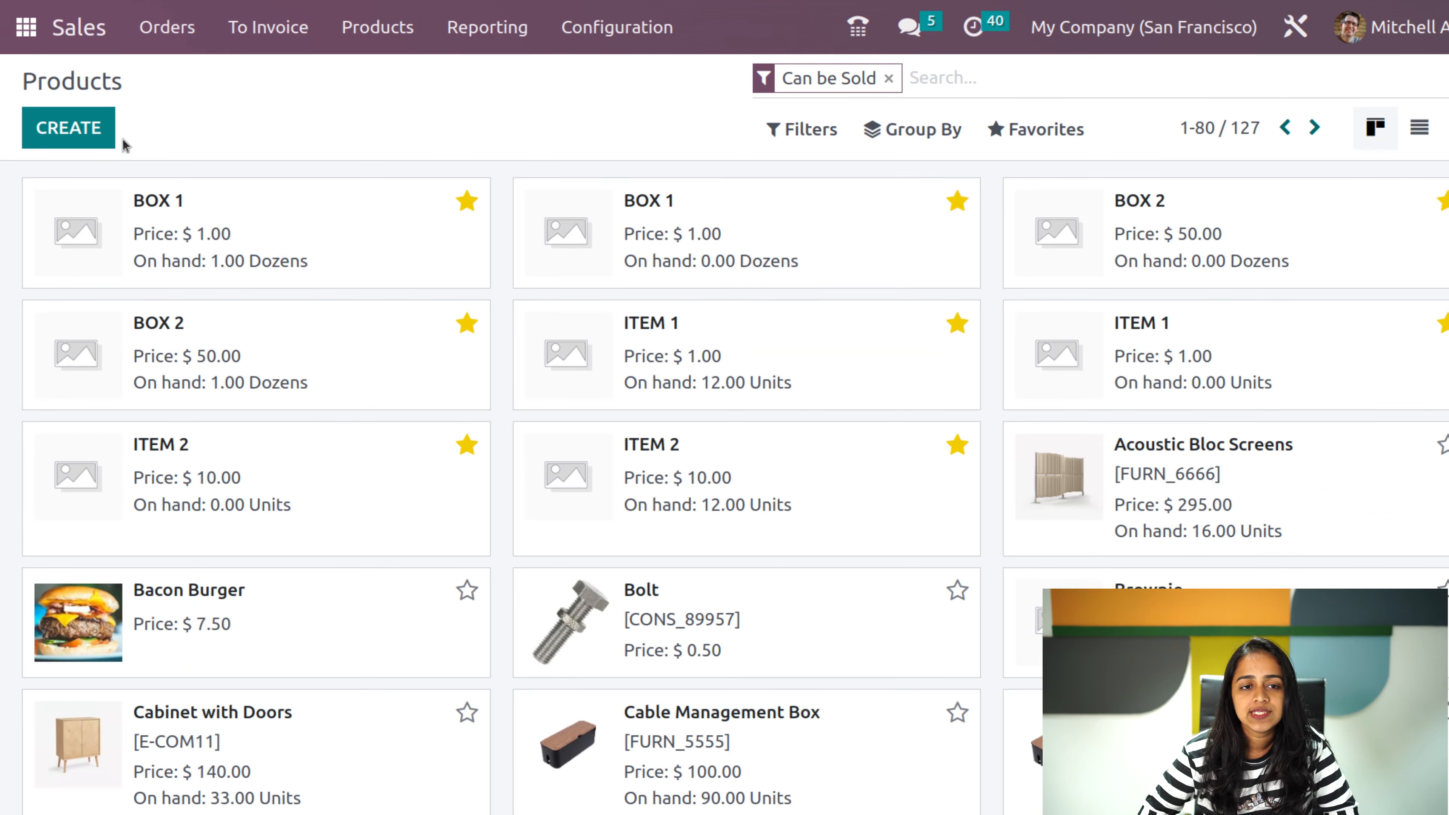
left_click(61, 136)
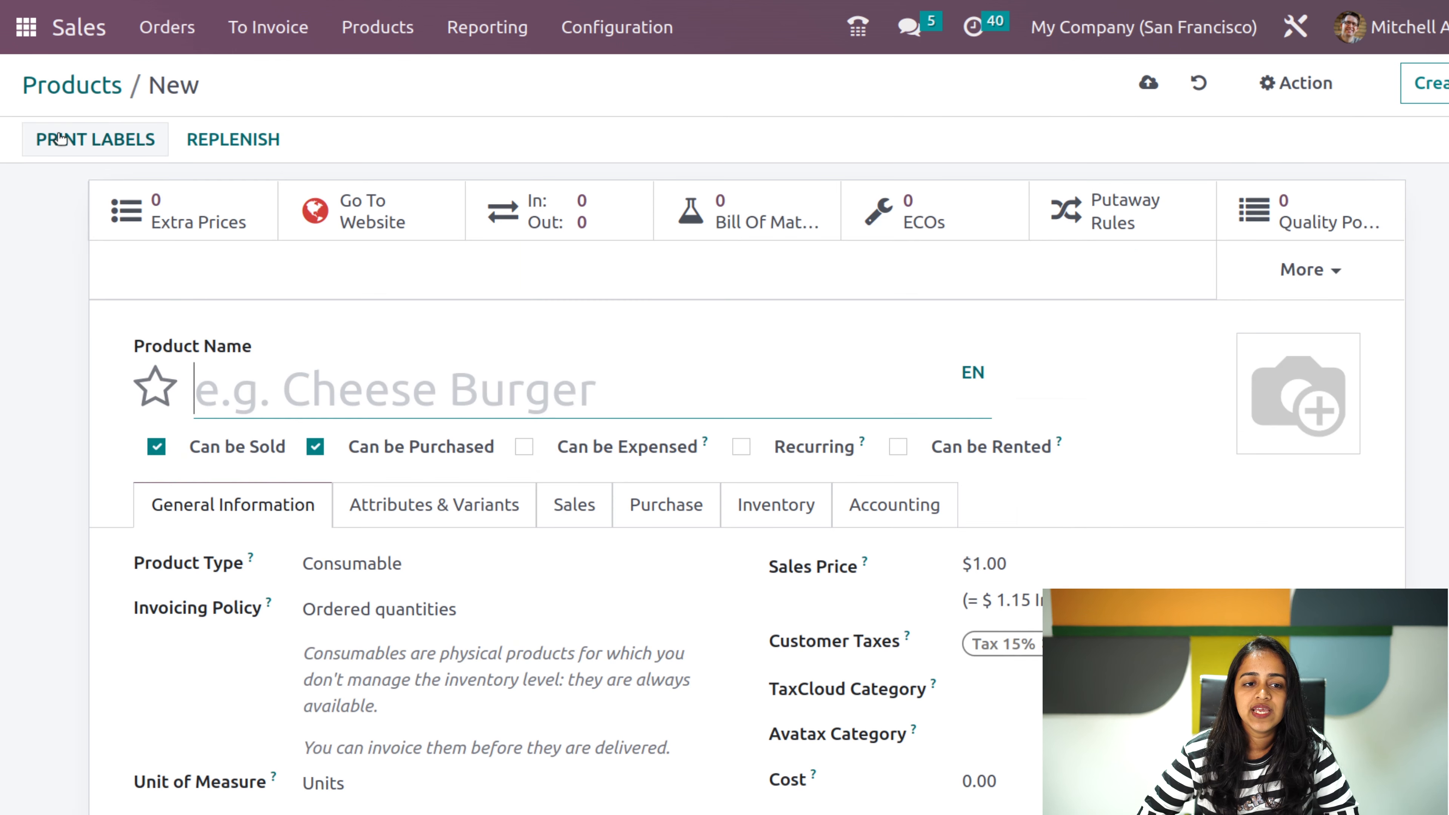
type("bag")
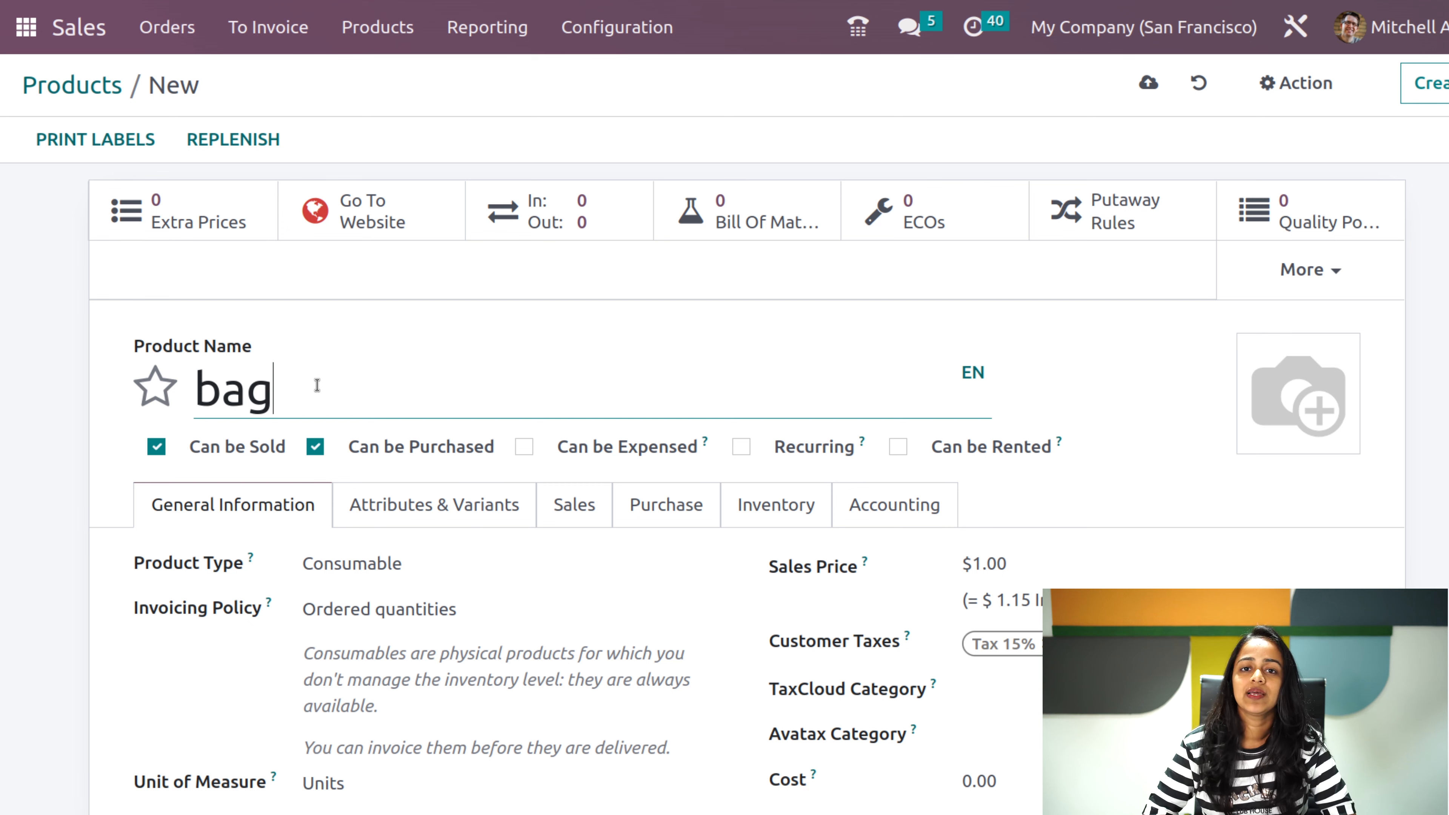
scroll(475, 582, "down", 3)
scroll(475, 579, "up", 3)
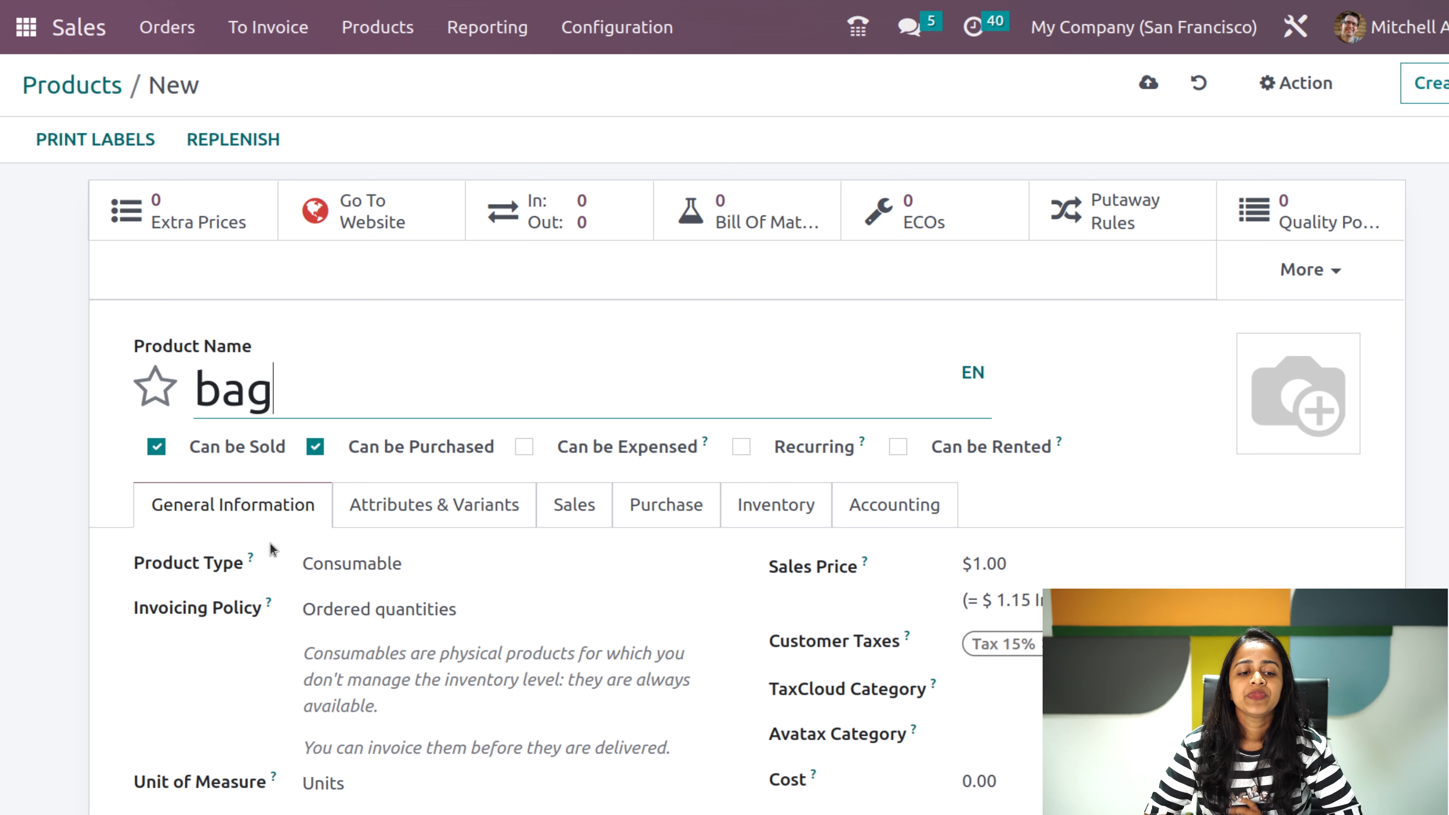
left_click(478, 576)
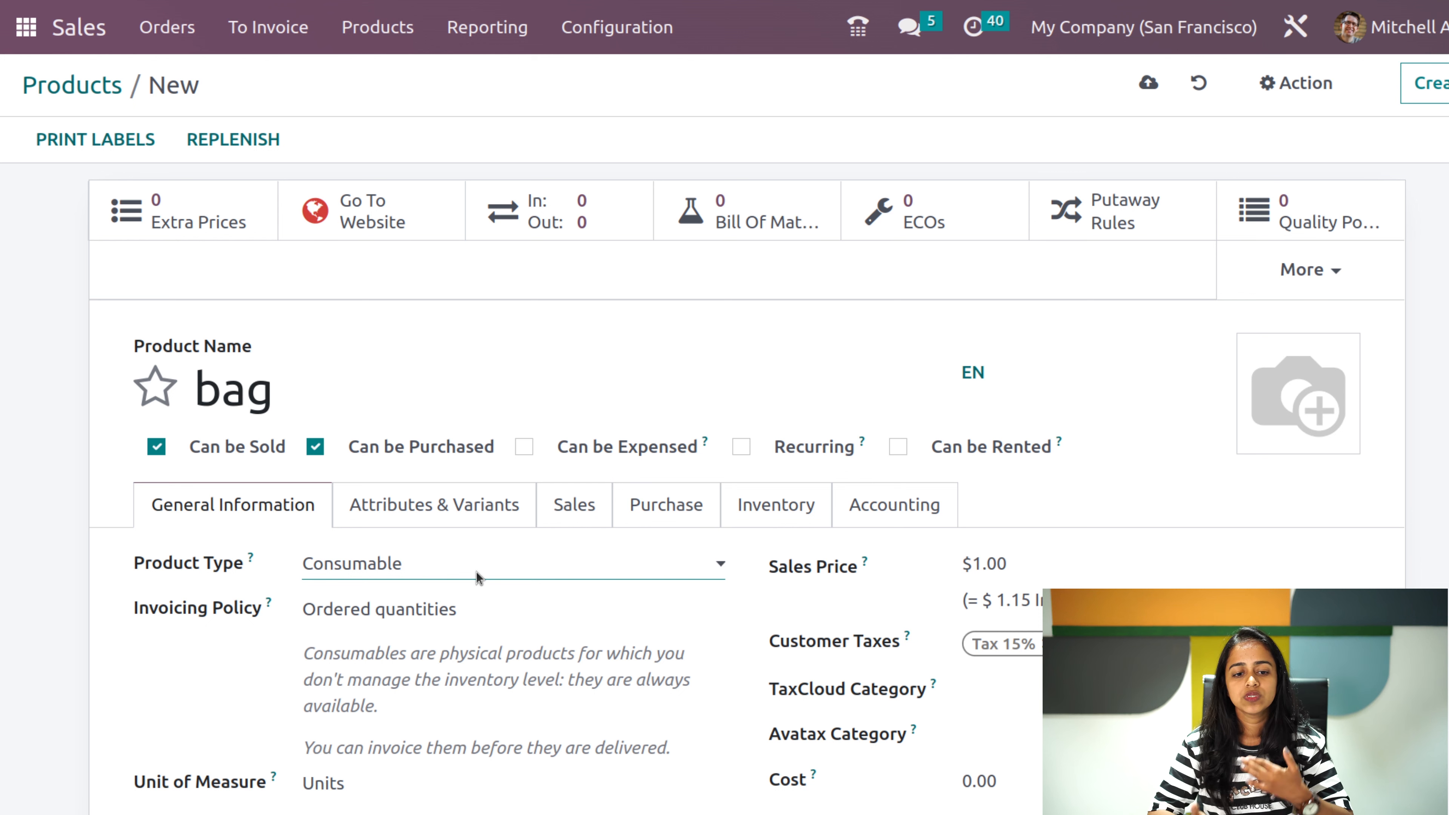
- Make bag a Storable Product with a sales price of 100.00
left_click(373, 638)
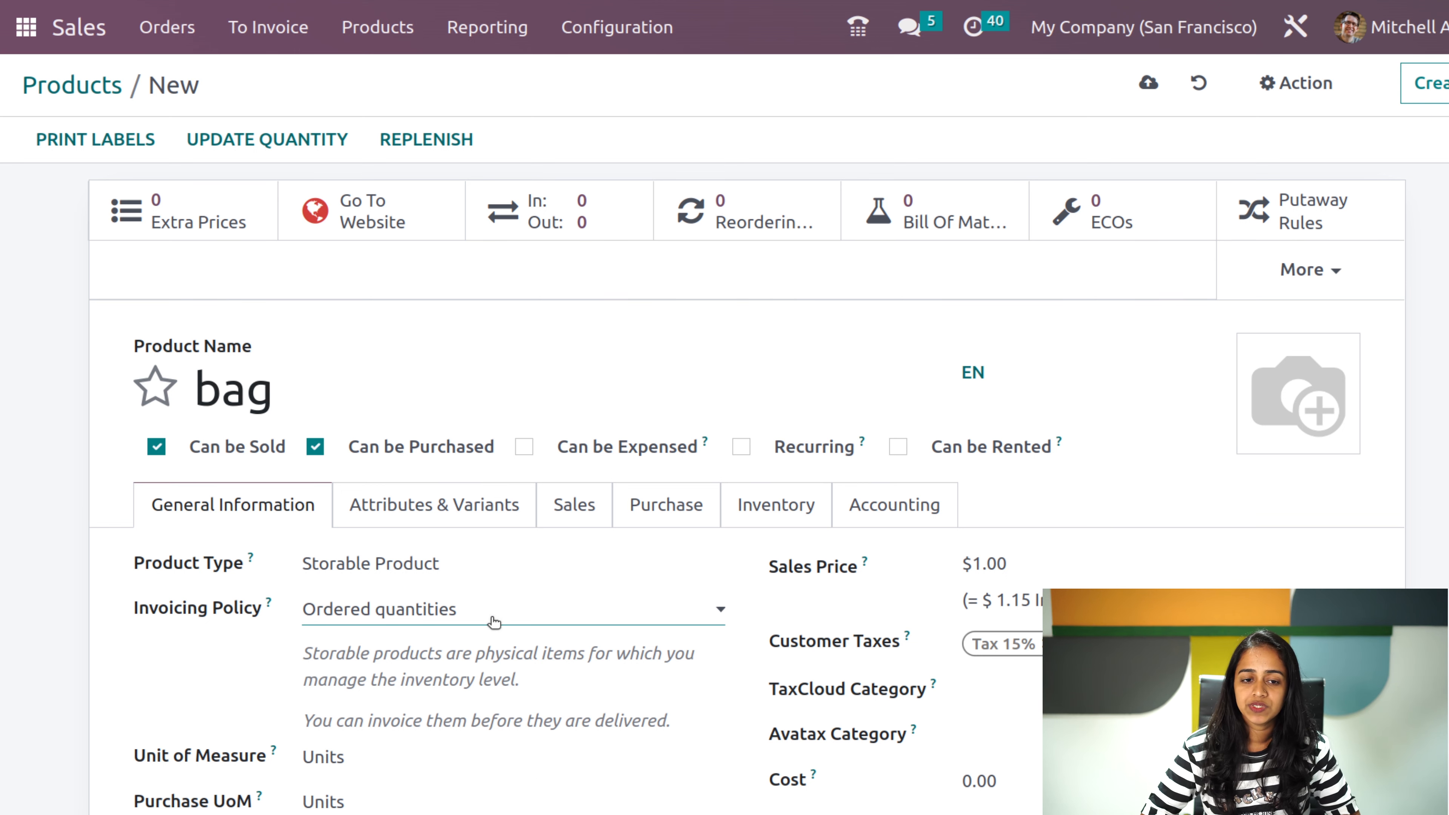
scroll(887, 593, "down", 4)
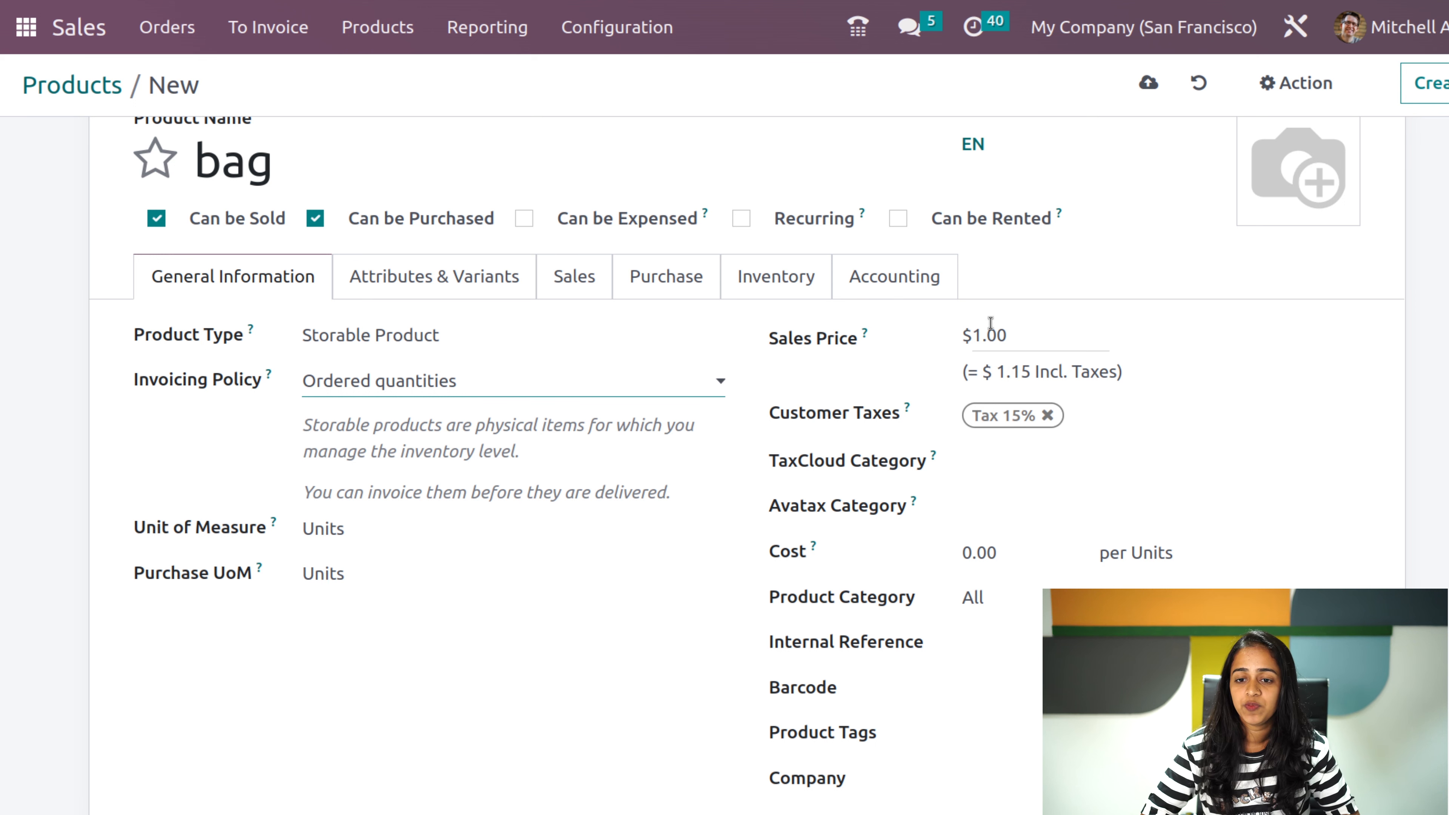
left_click(979, 332)
type("00")
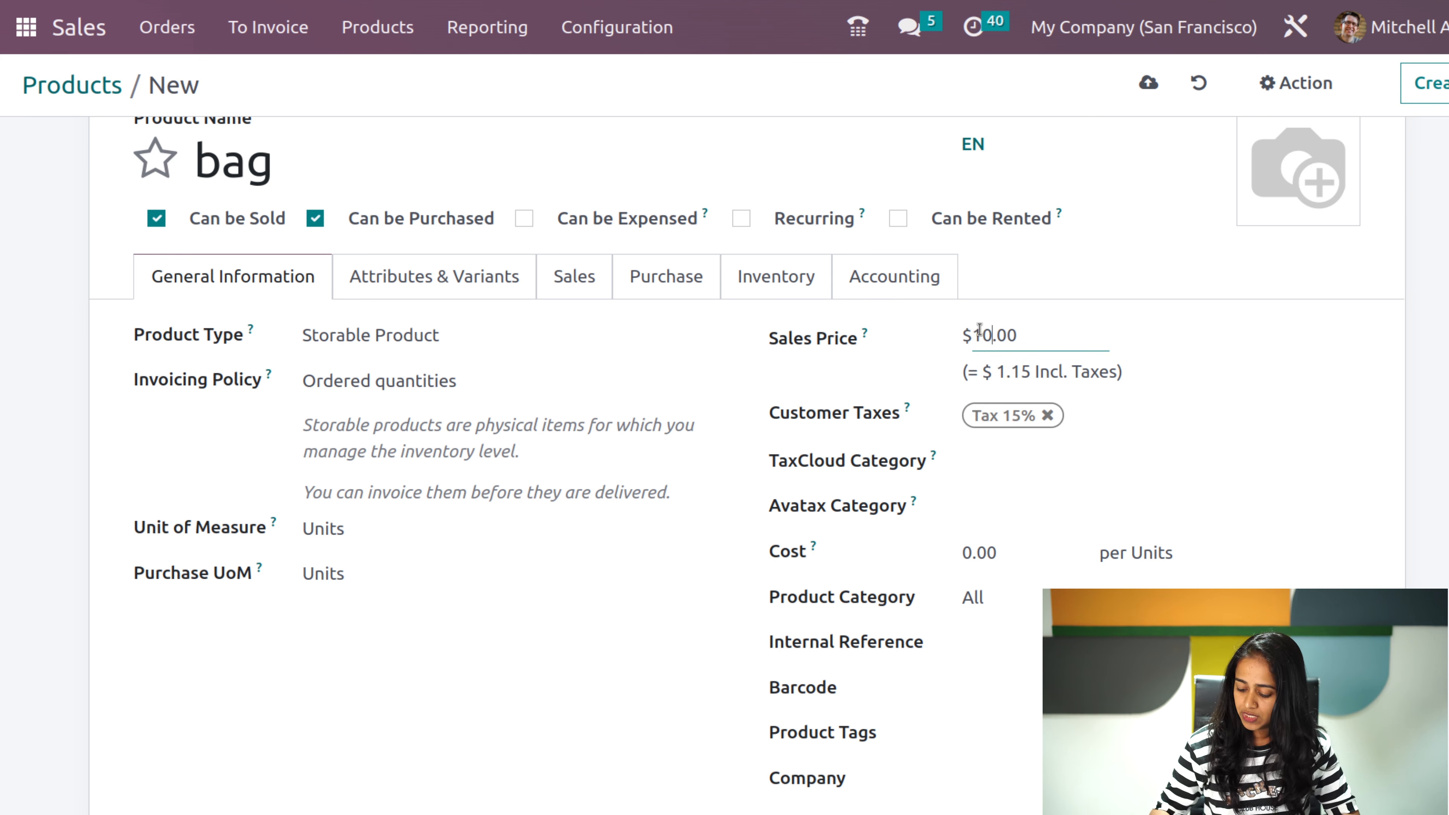
- Set the bag's cost to 55 and leave the Avatax Category empty
left_click(976, 552)
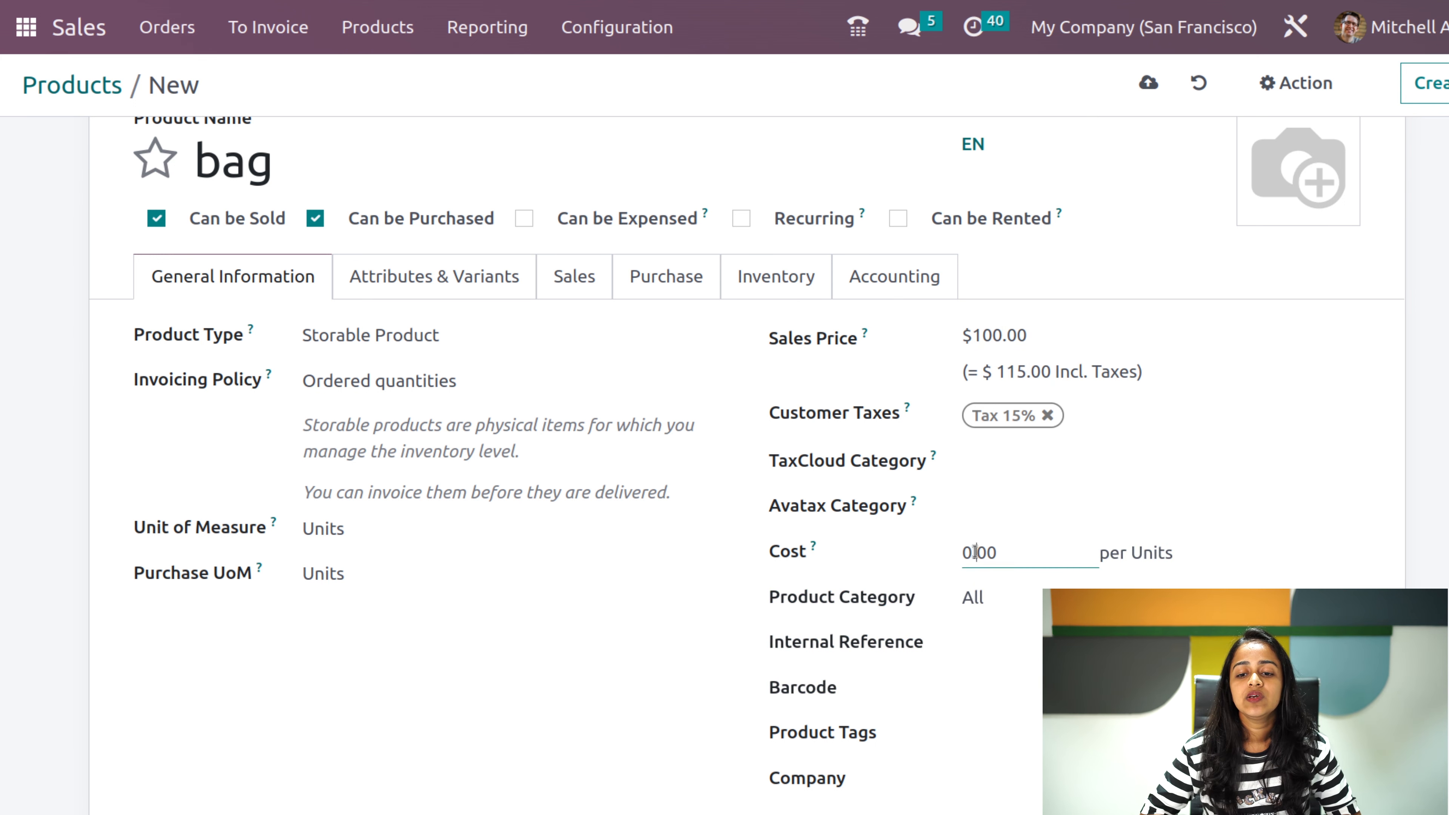
key("BackSpace")
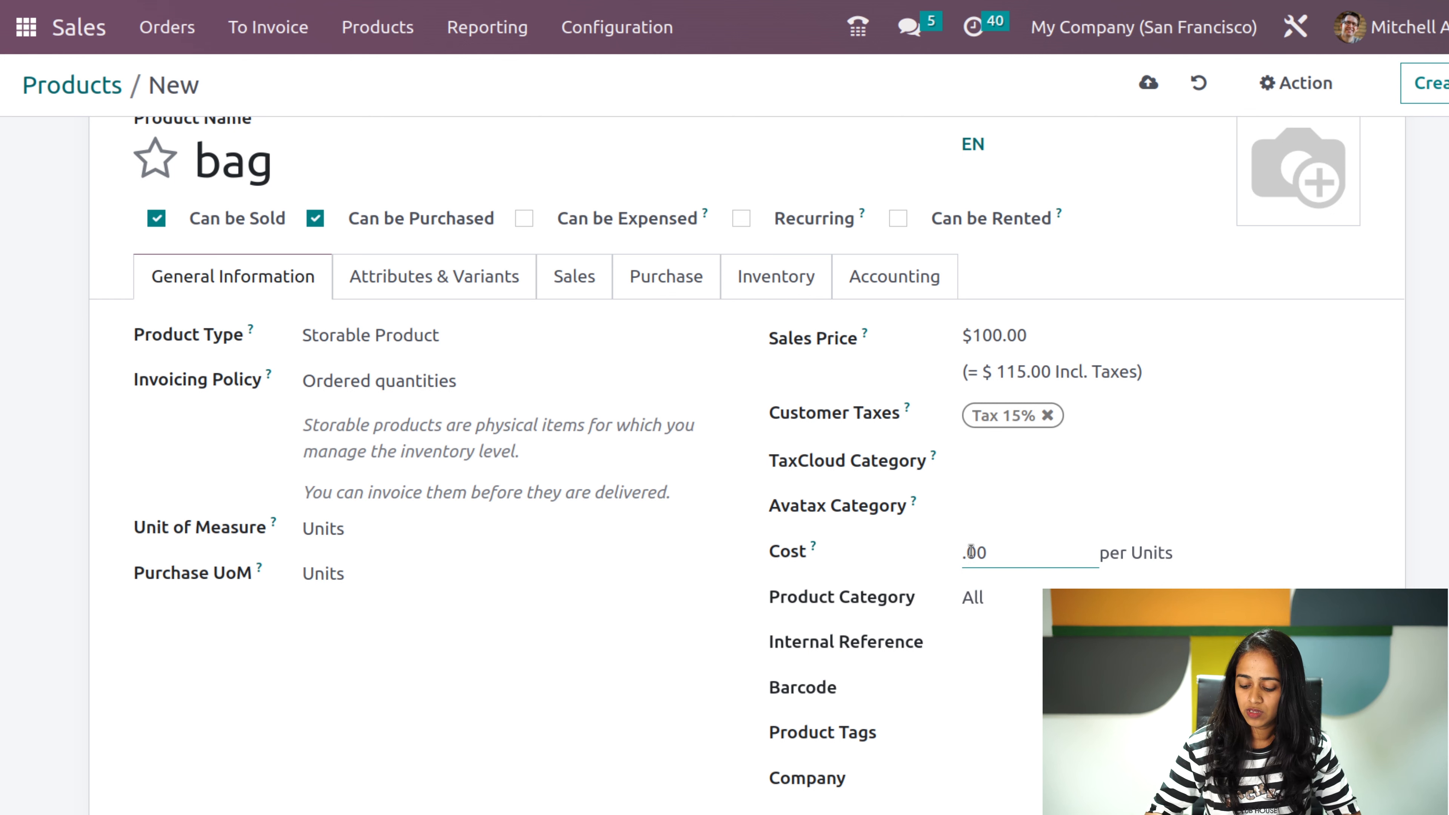
type("55")
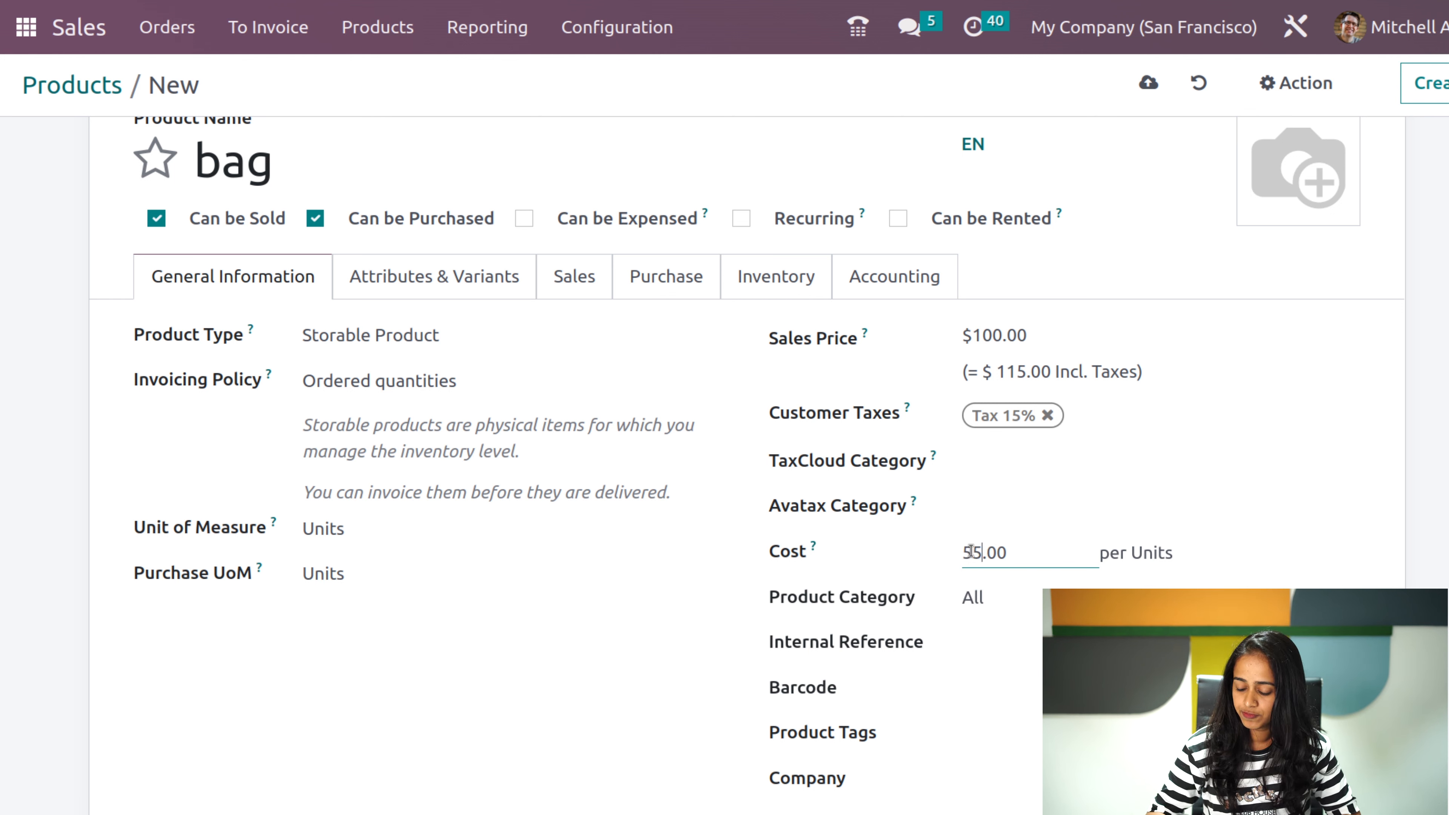
left_click(1226, 510)
left_click(1295, 398)
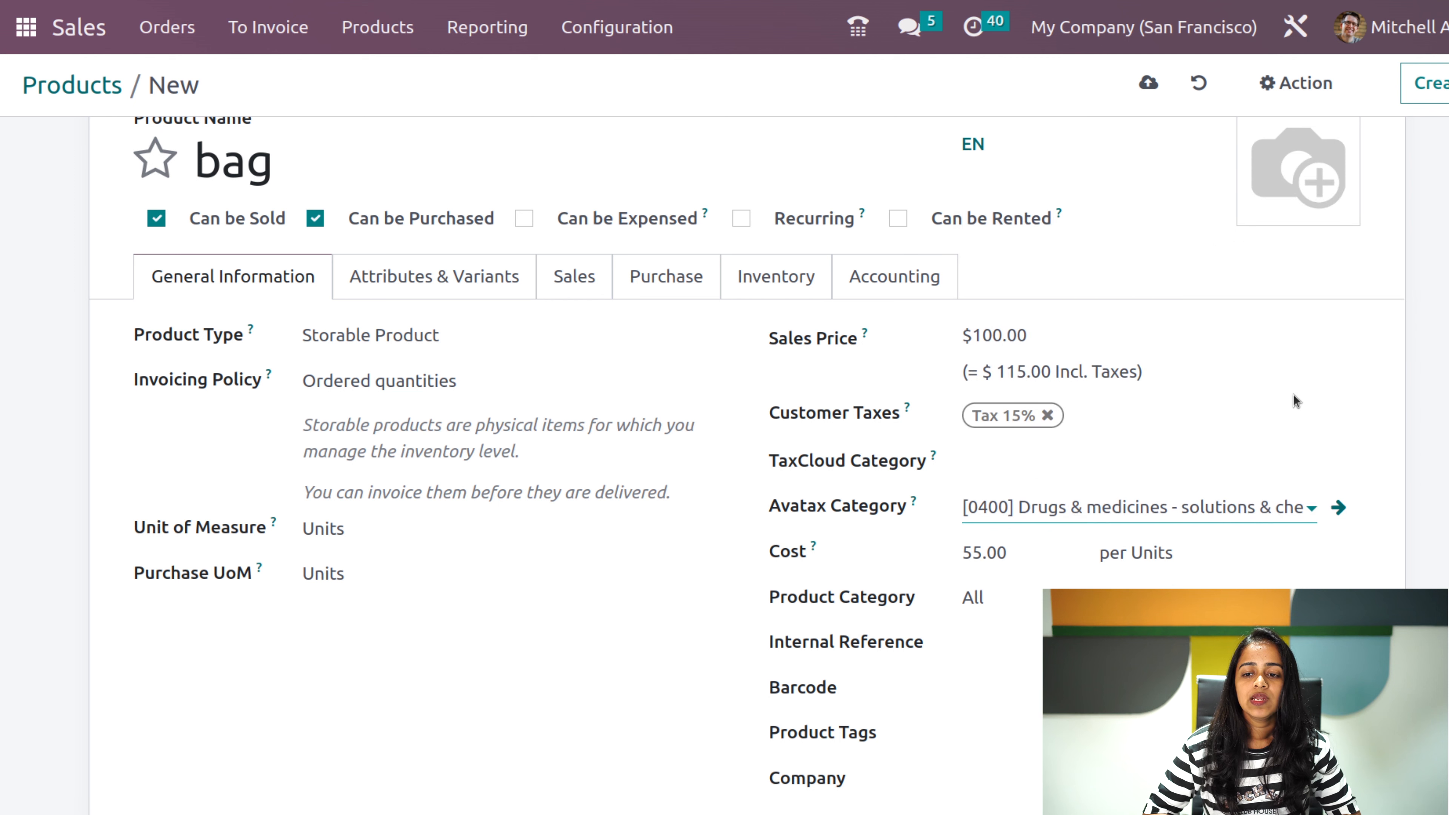
left_click(1285, 517)
key("BackSpace")
left_click(1254, 656)
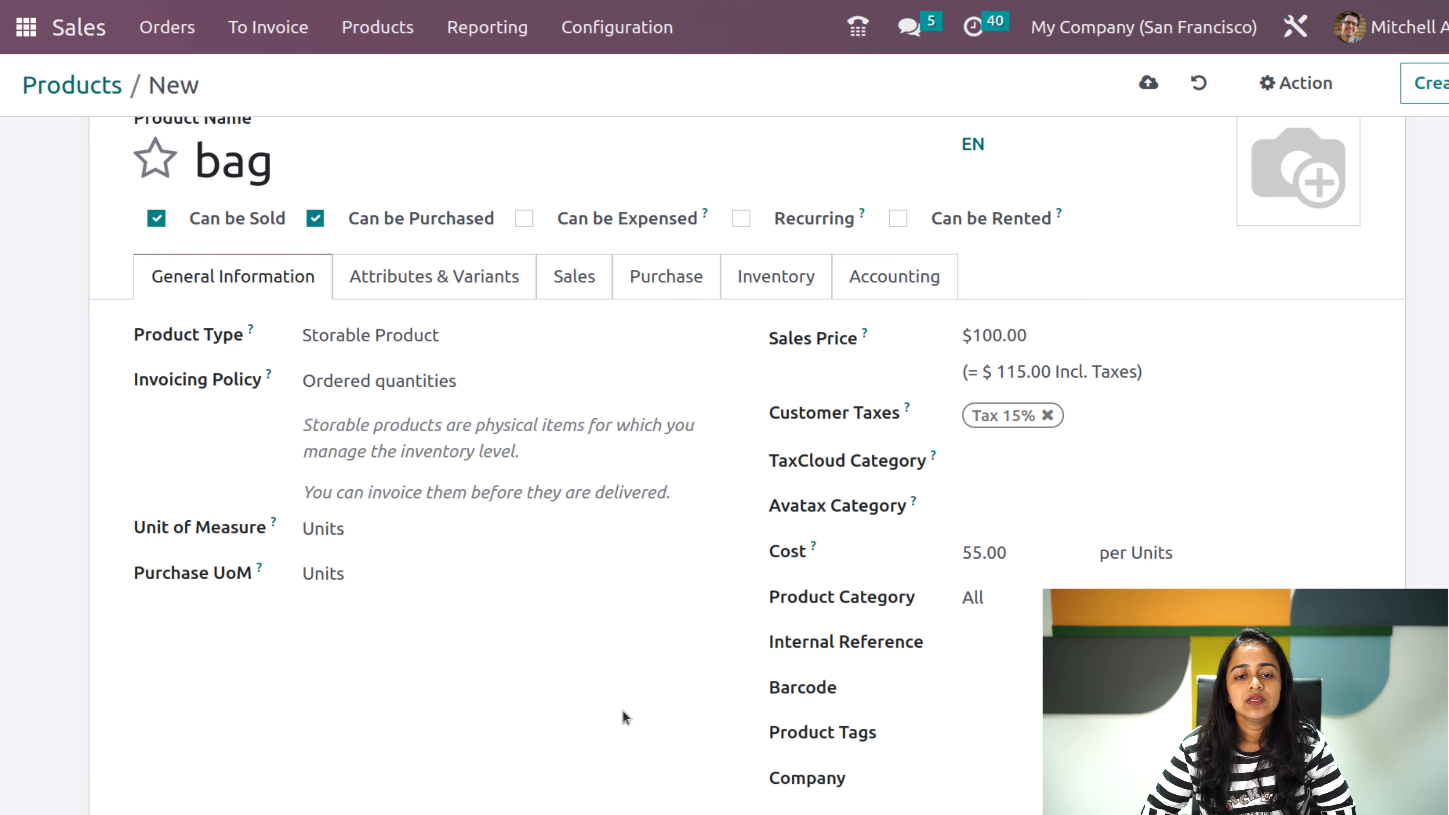
- Save the new bag product
scroll(621, 740, "up", 4)
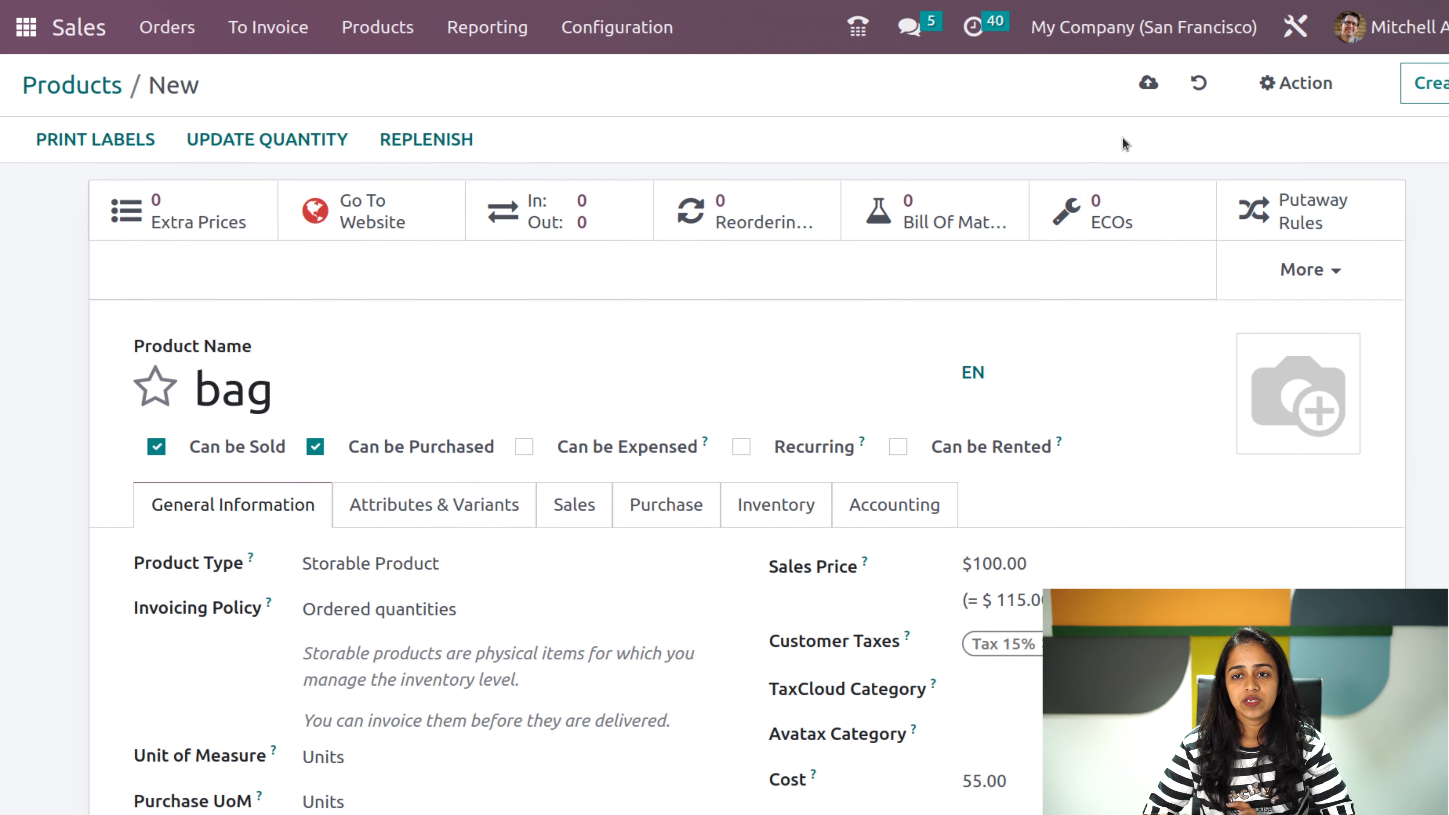
left_click(1152, 83)
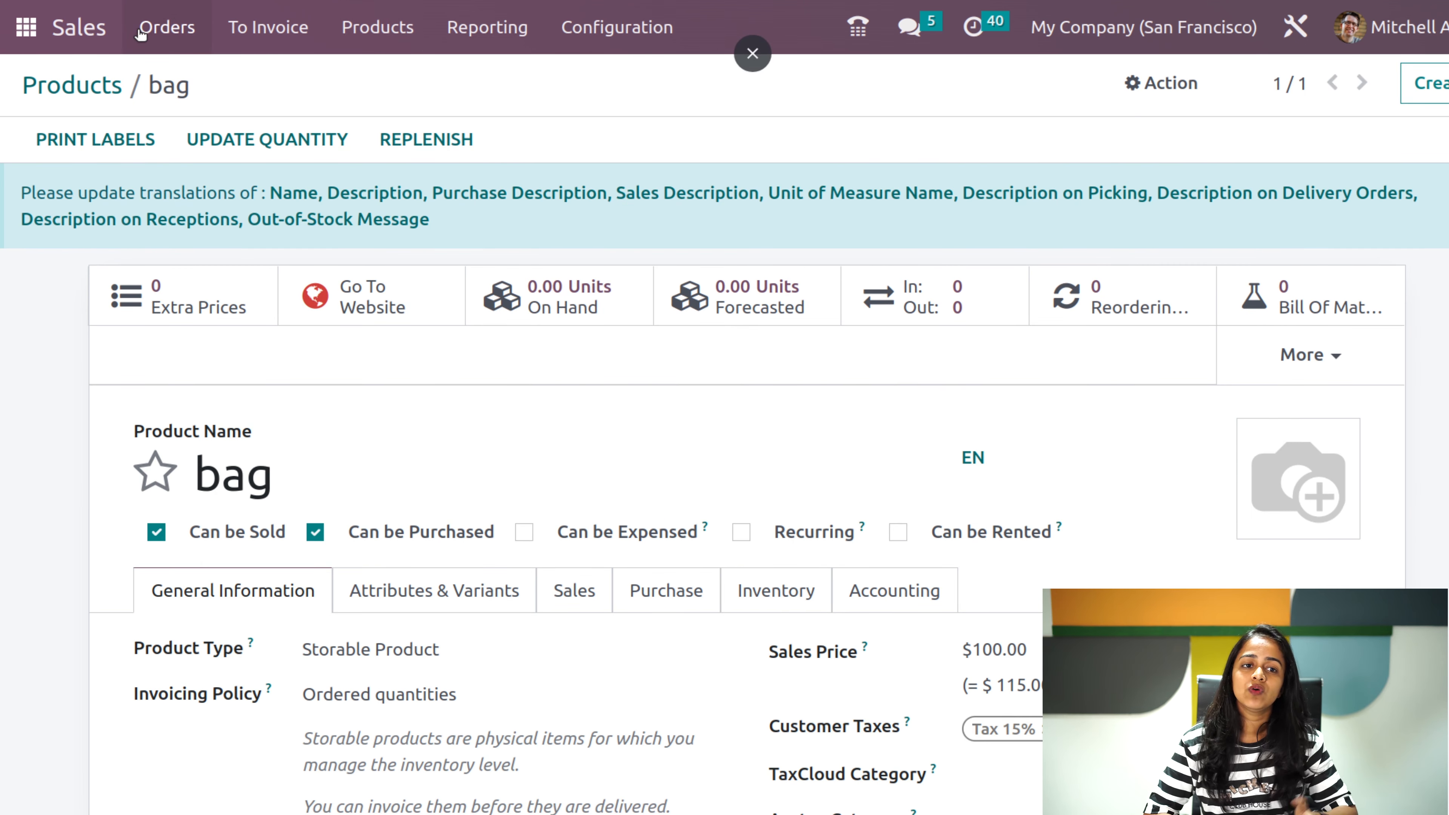
left_click(168, 26)
- Glance at quotation S00078, then start a new quotation for Deco Addict
left_click(189, 81)
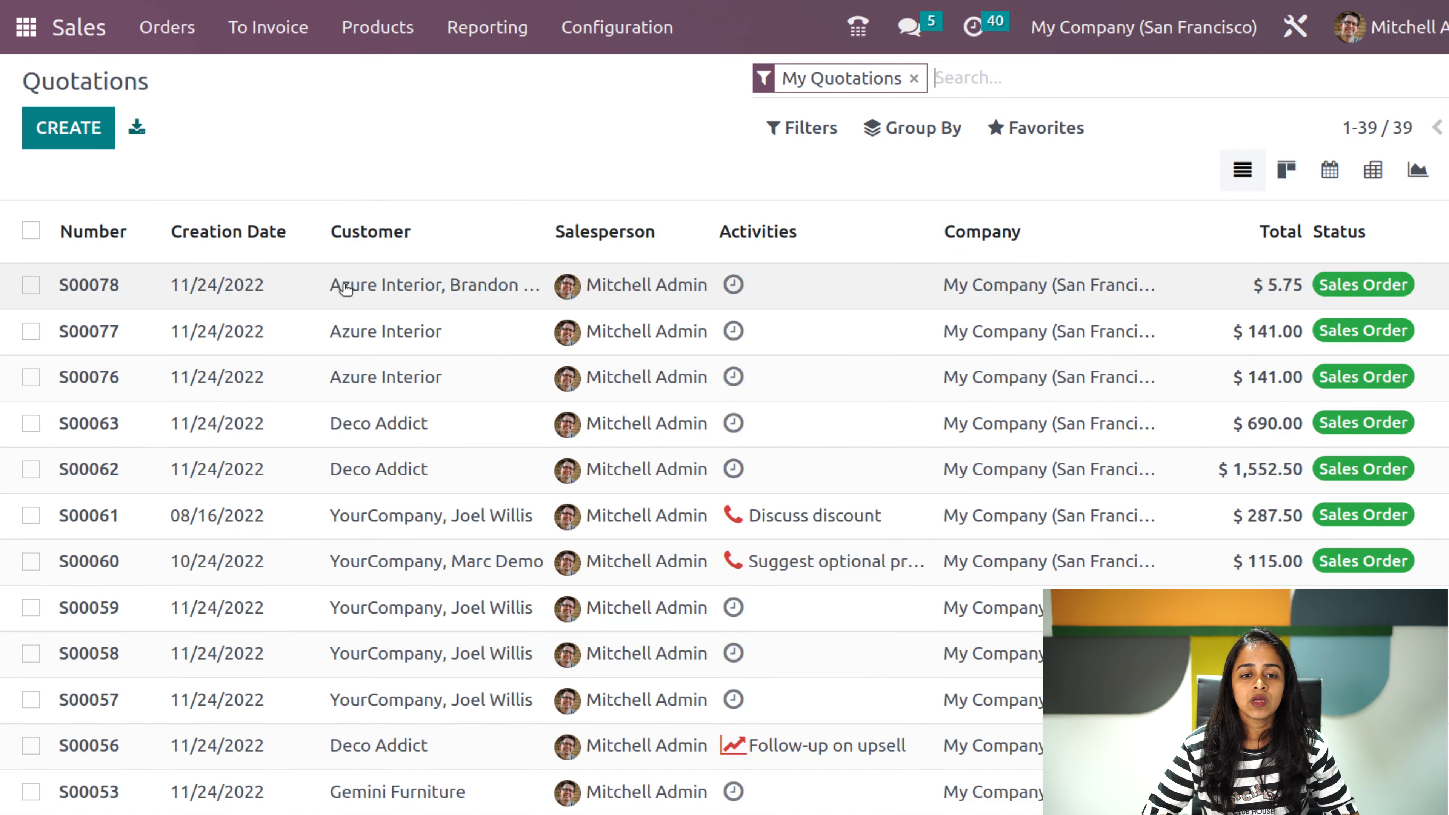
left_click(346, 289)
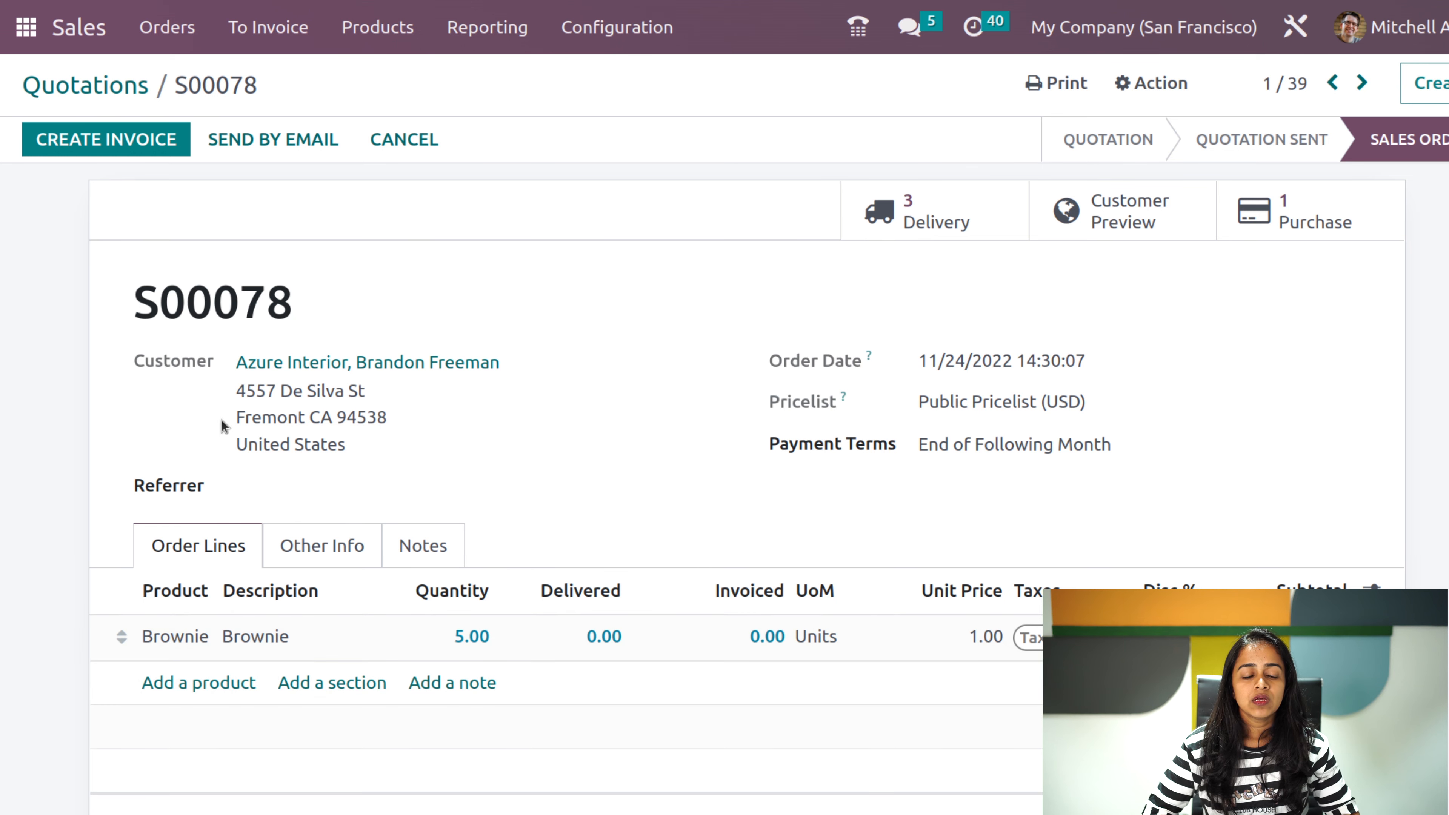
left_click(117, 89)
left_click(83, 132)
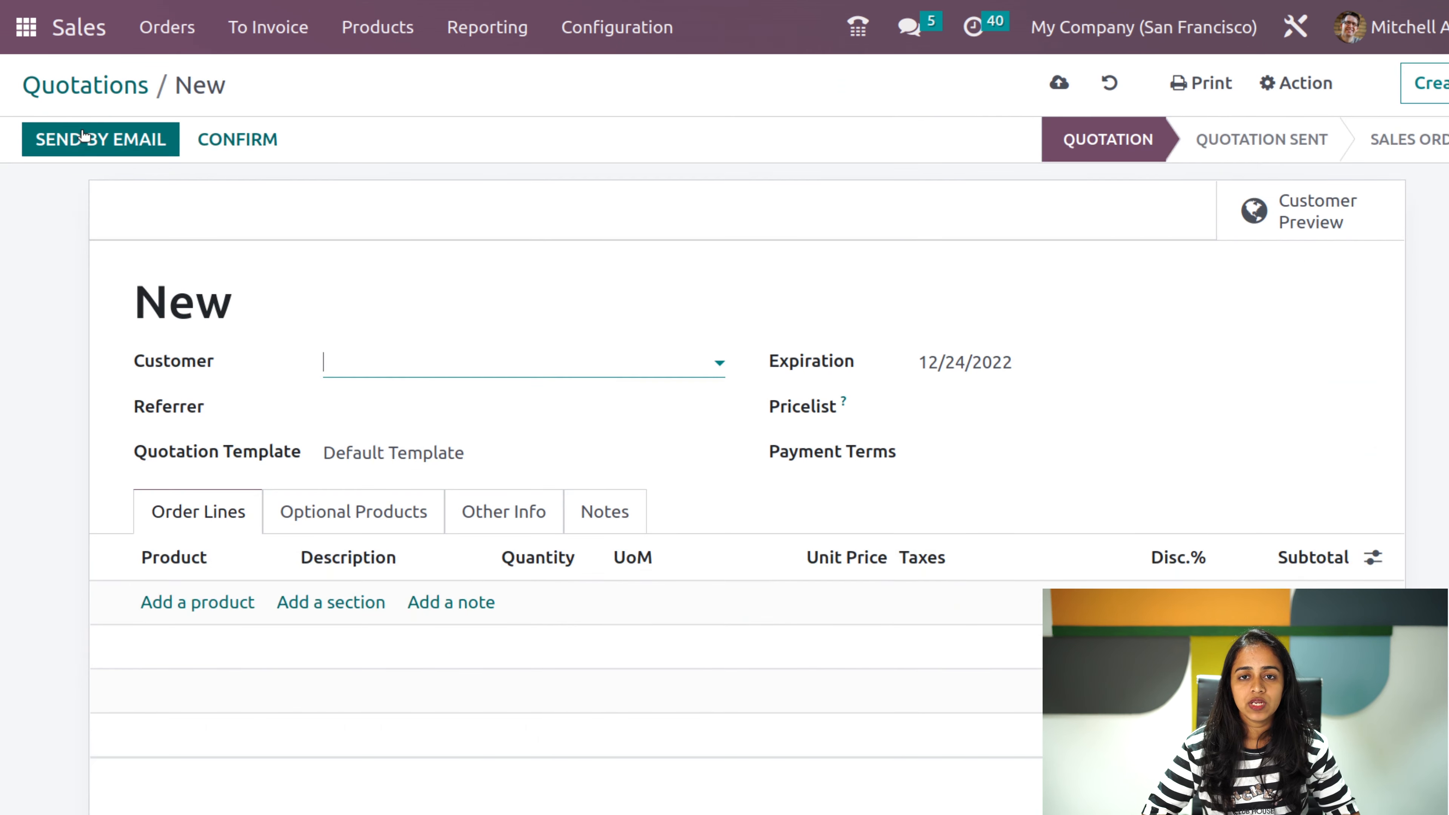
left_click(485, 363)
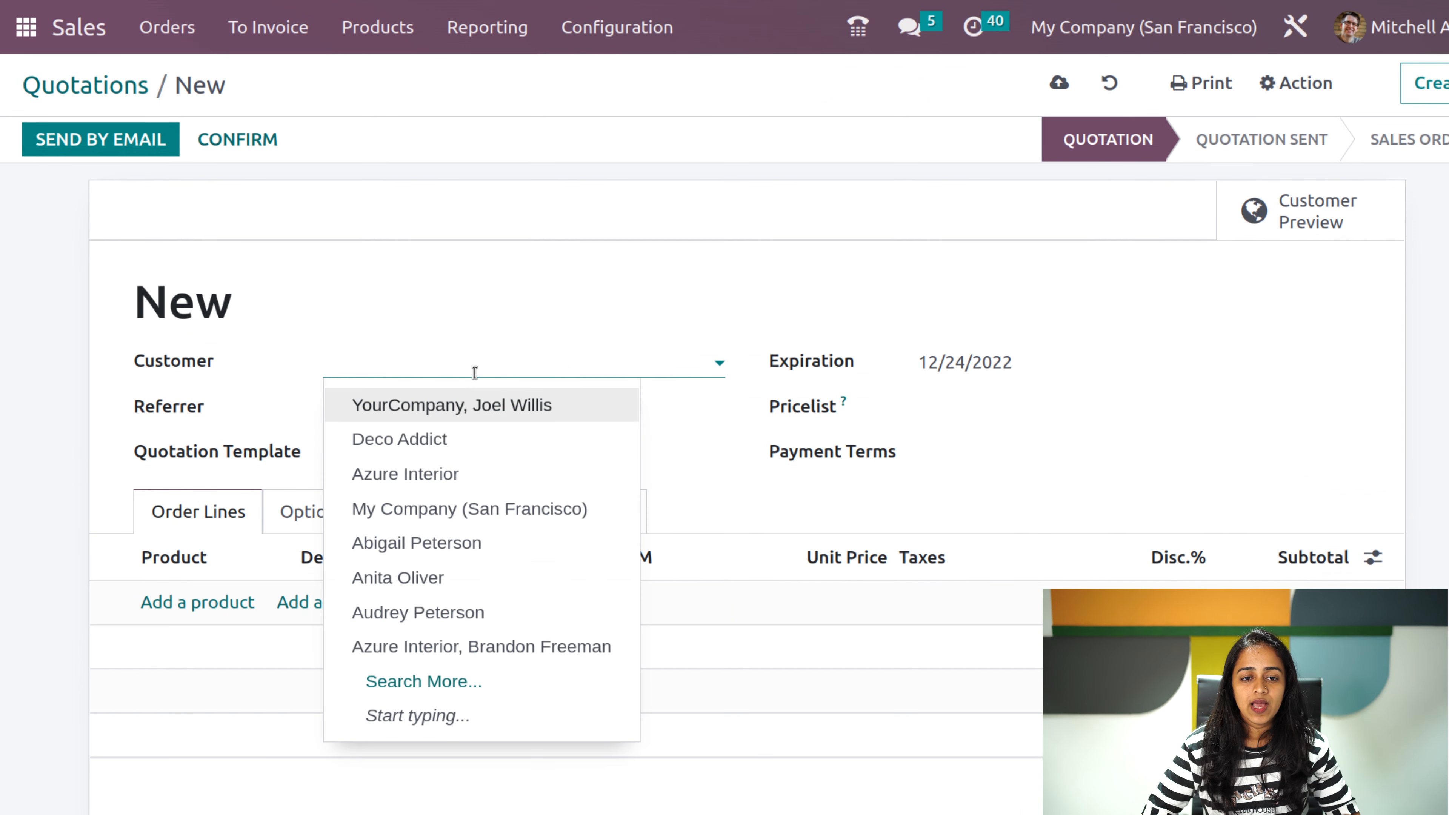
key("Escape")
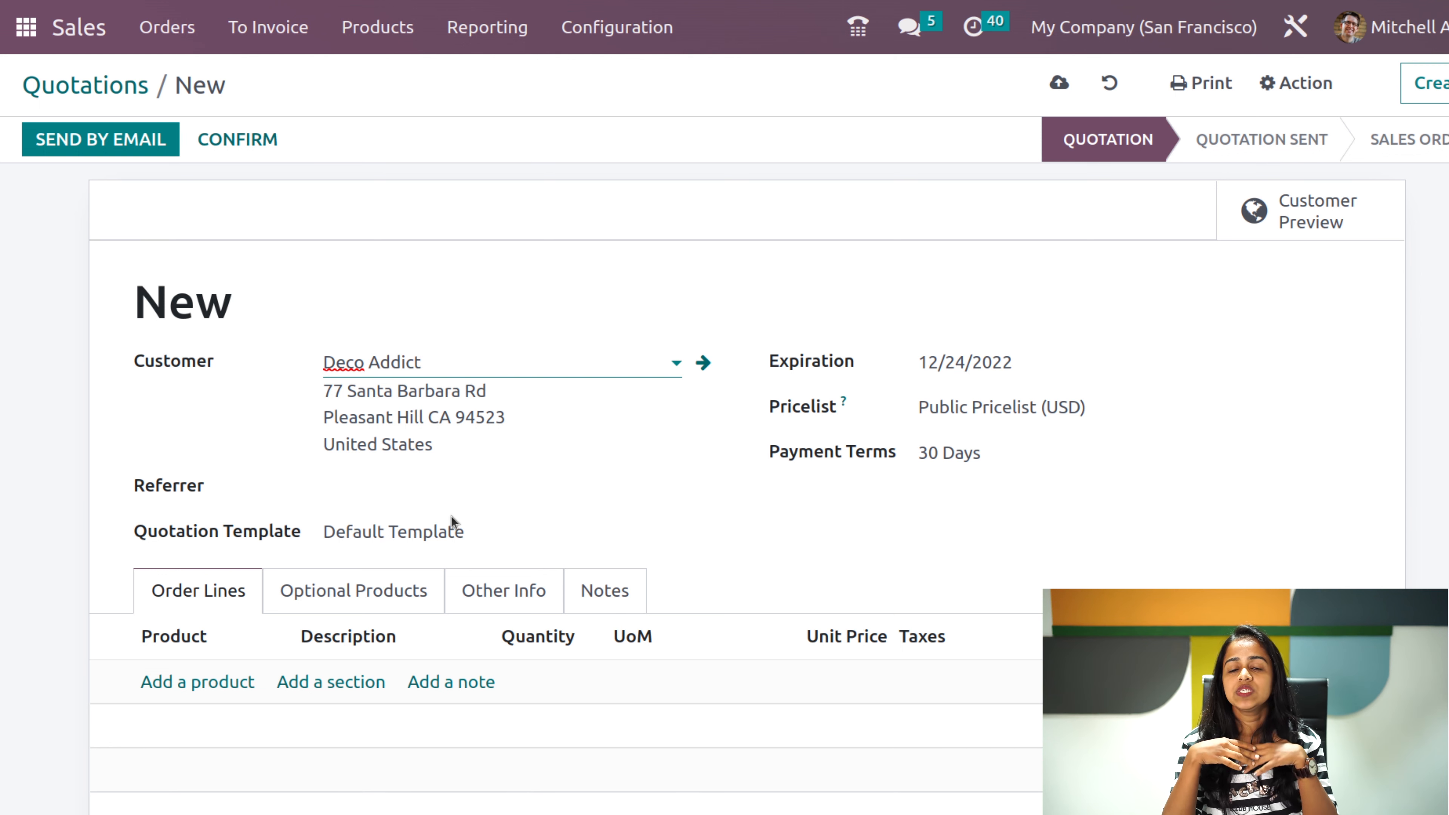
- Clear the Referrer field and add an empty order line
left_click(414, 490)
left_click(379, 562)
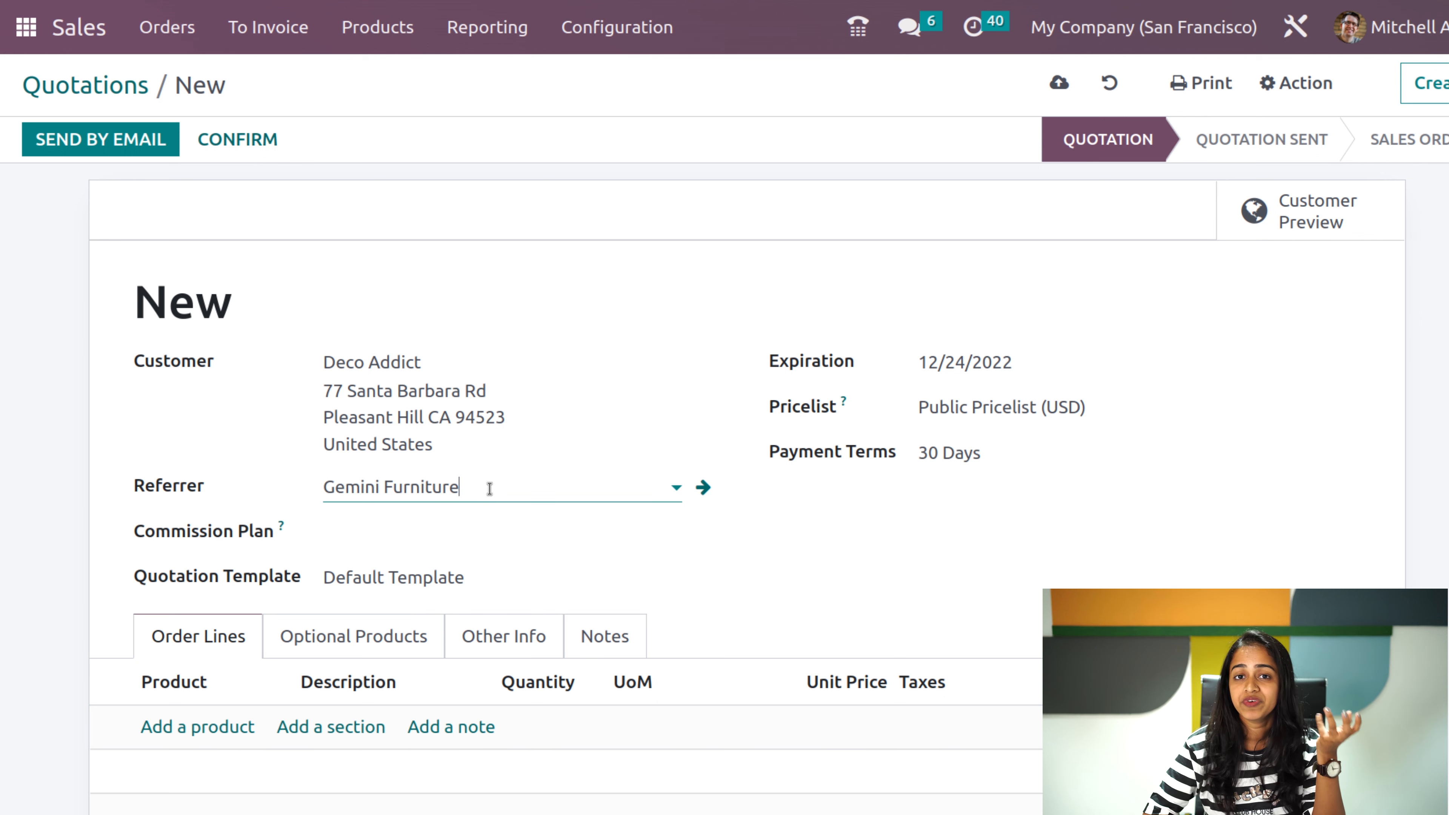
left_click_drag(485, 489, 302, 473)
key("BackSpace")
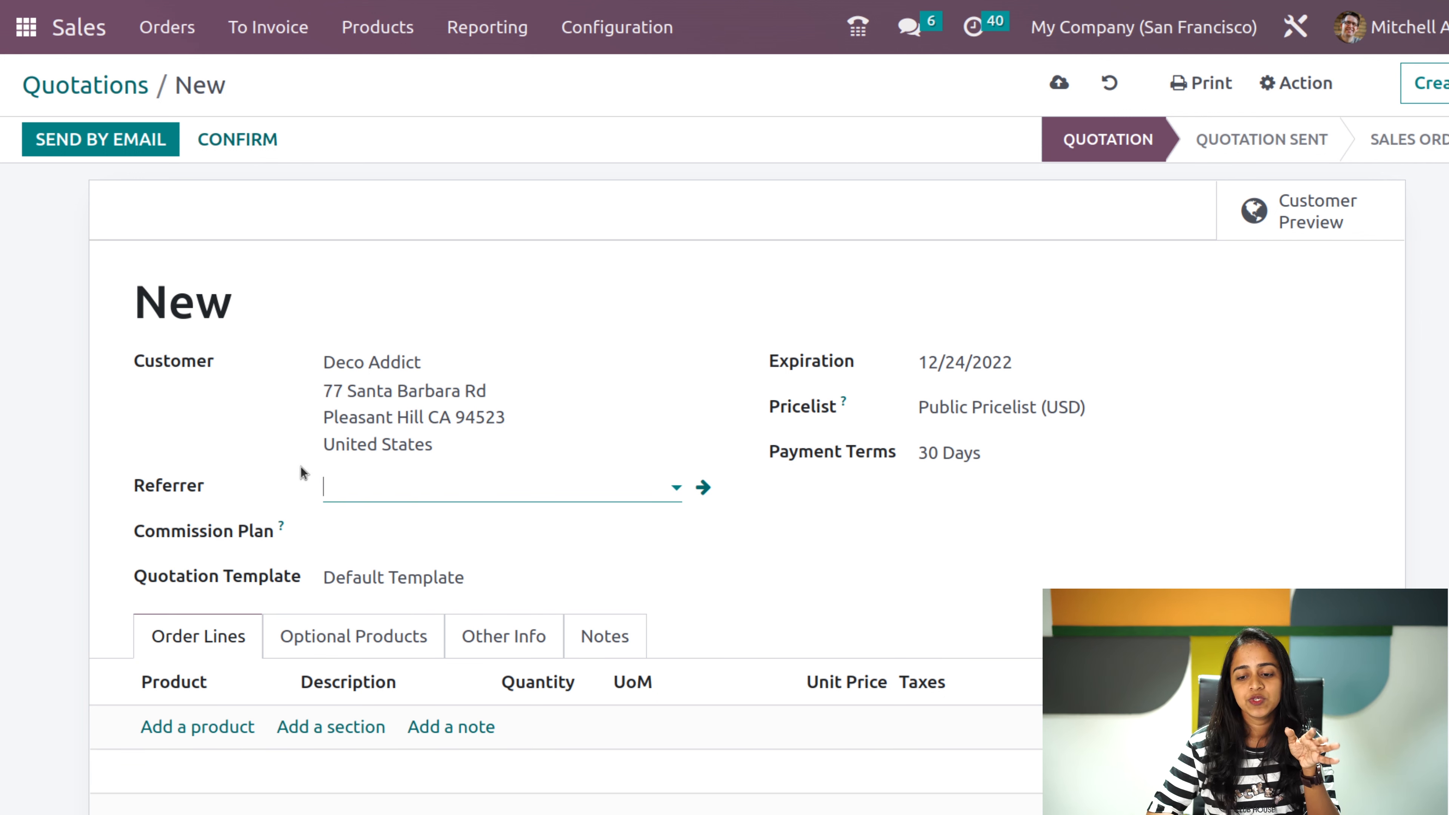
left_click(986, 485)
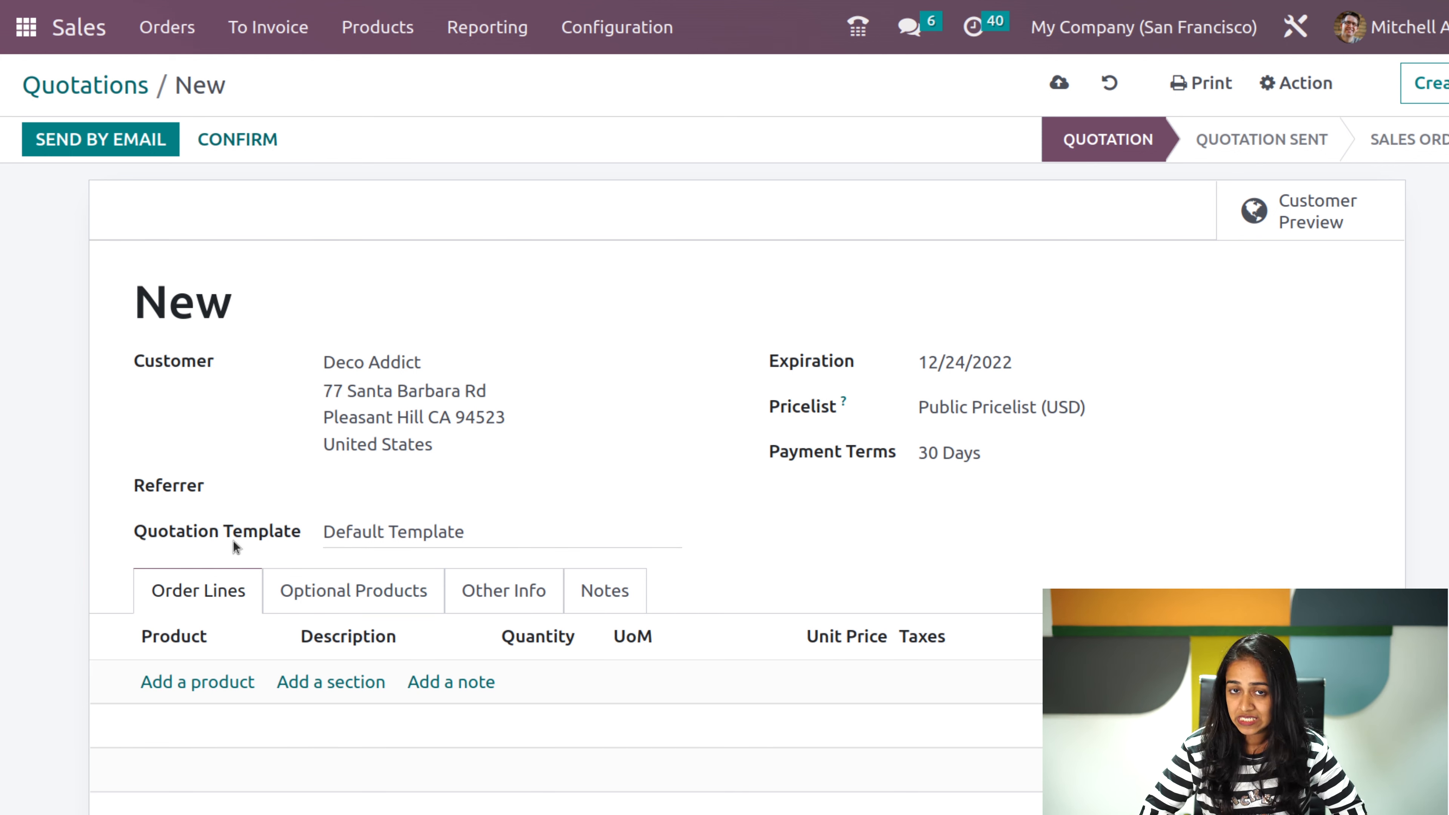
left_click(184, 684)
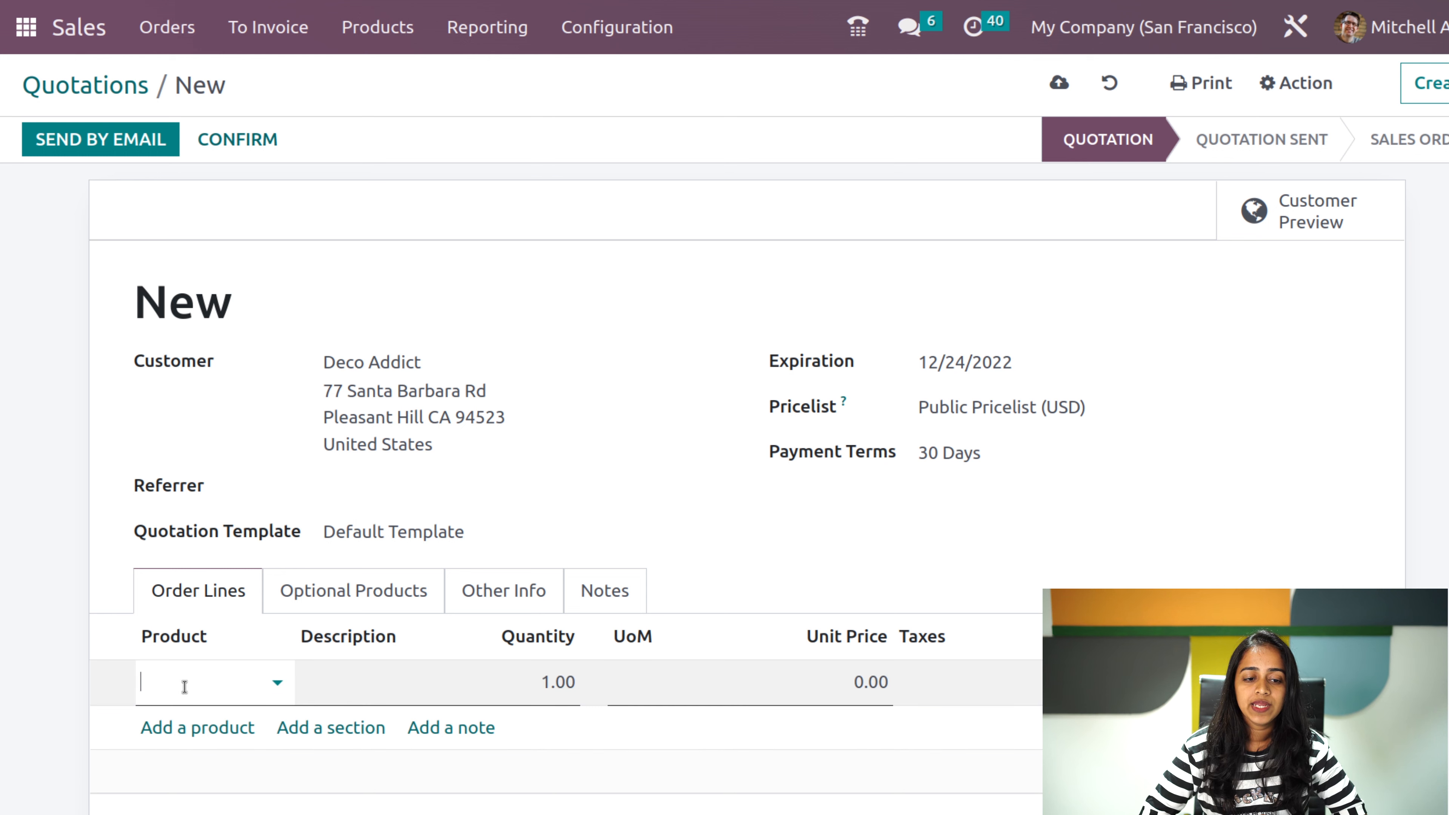
- Add a bag line at 100.00 with 15% tax, save, and open the bag product
left_click(184, 686)
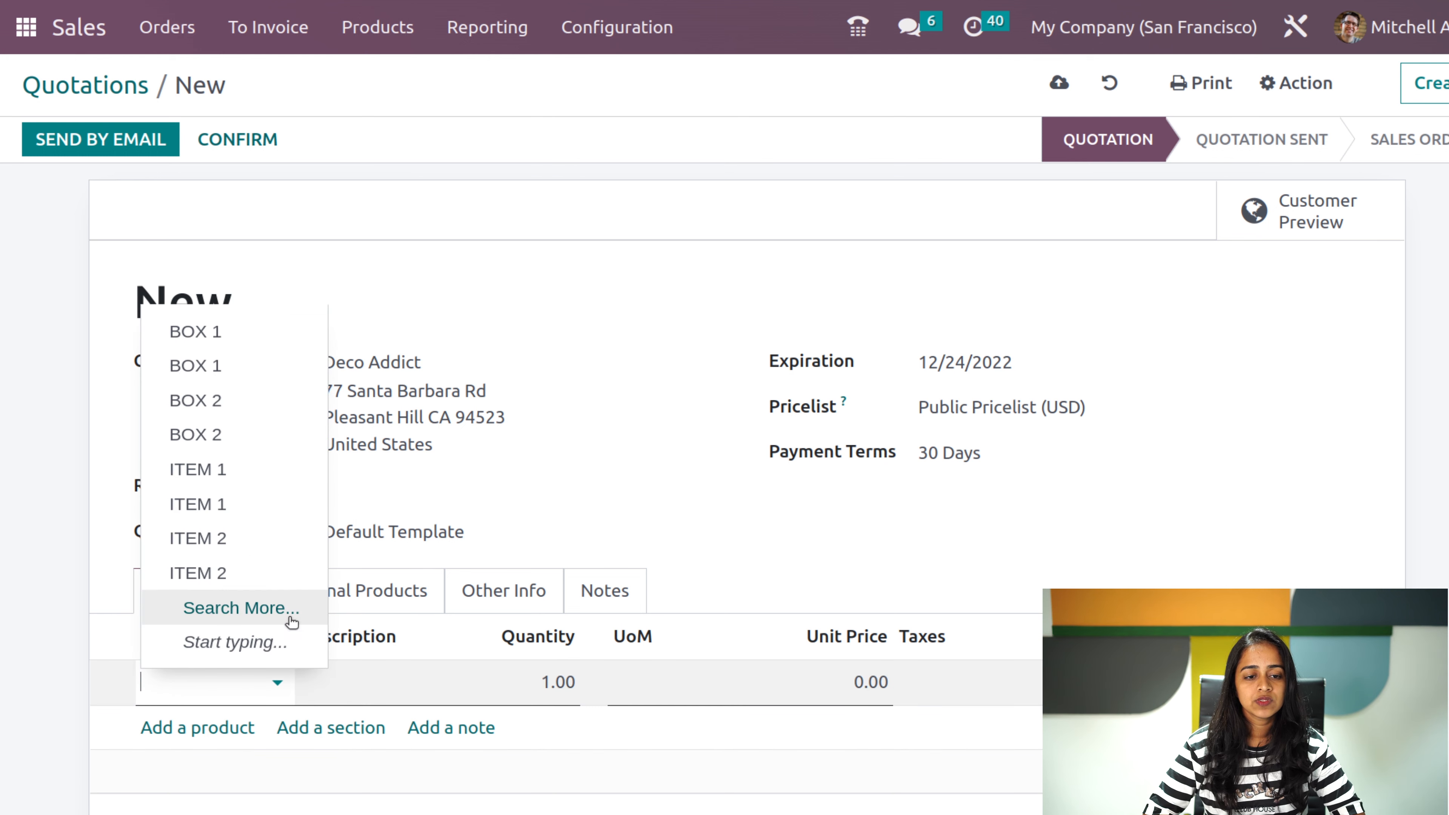
type("ba")
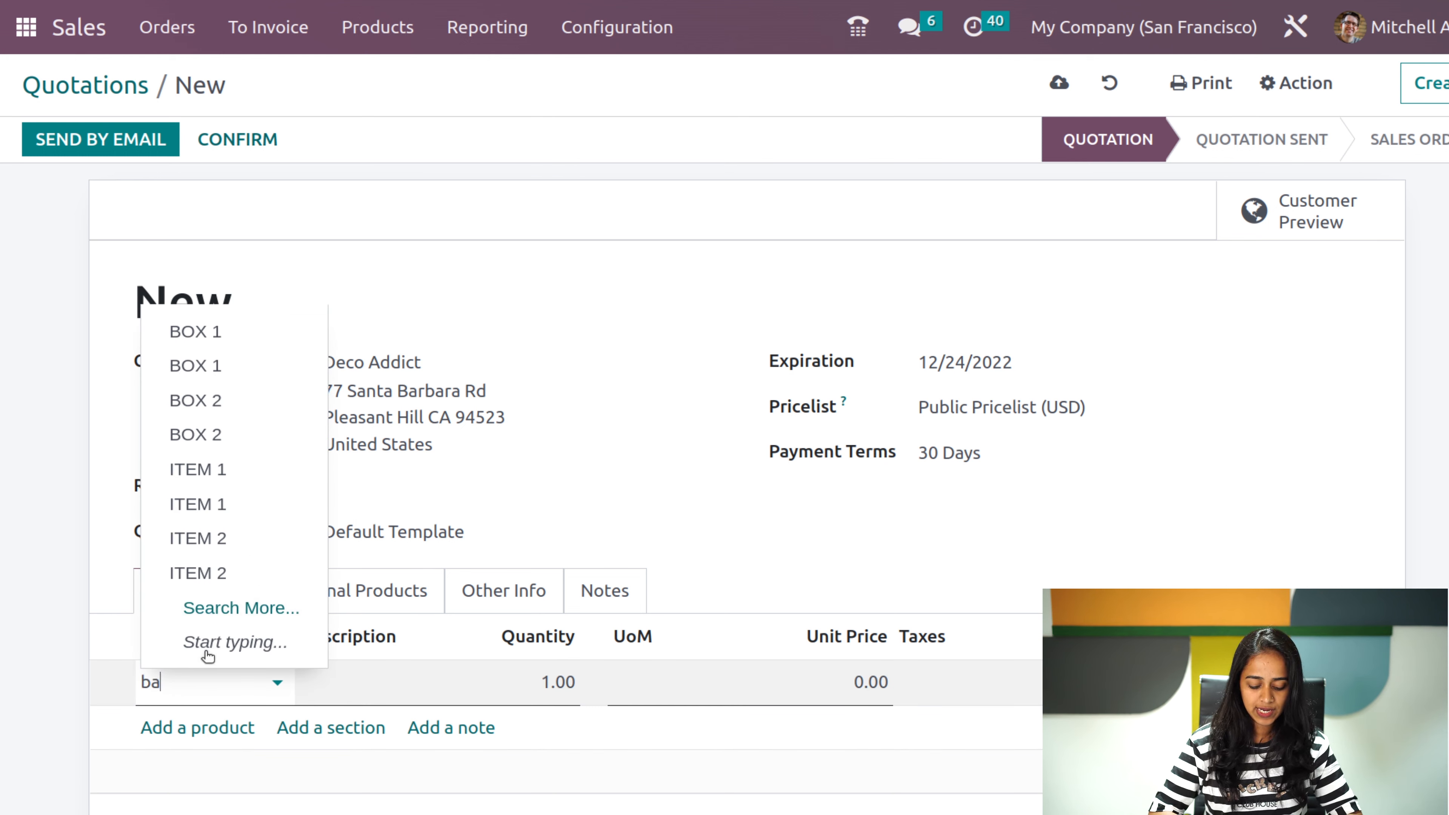
left_click(186, 577)
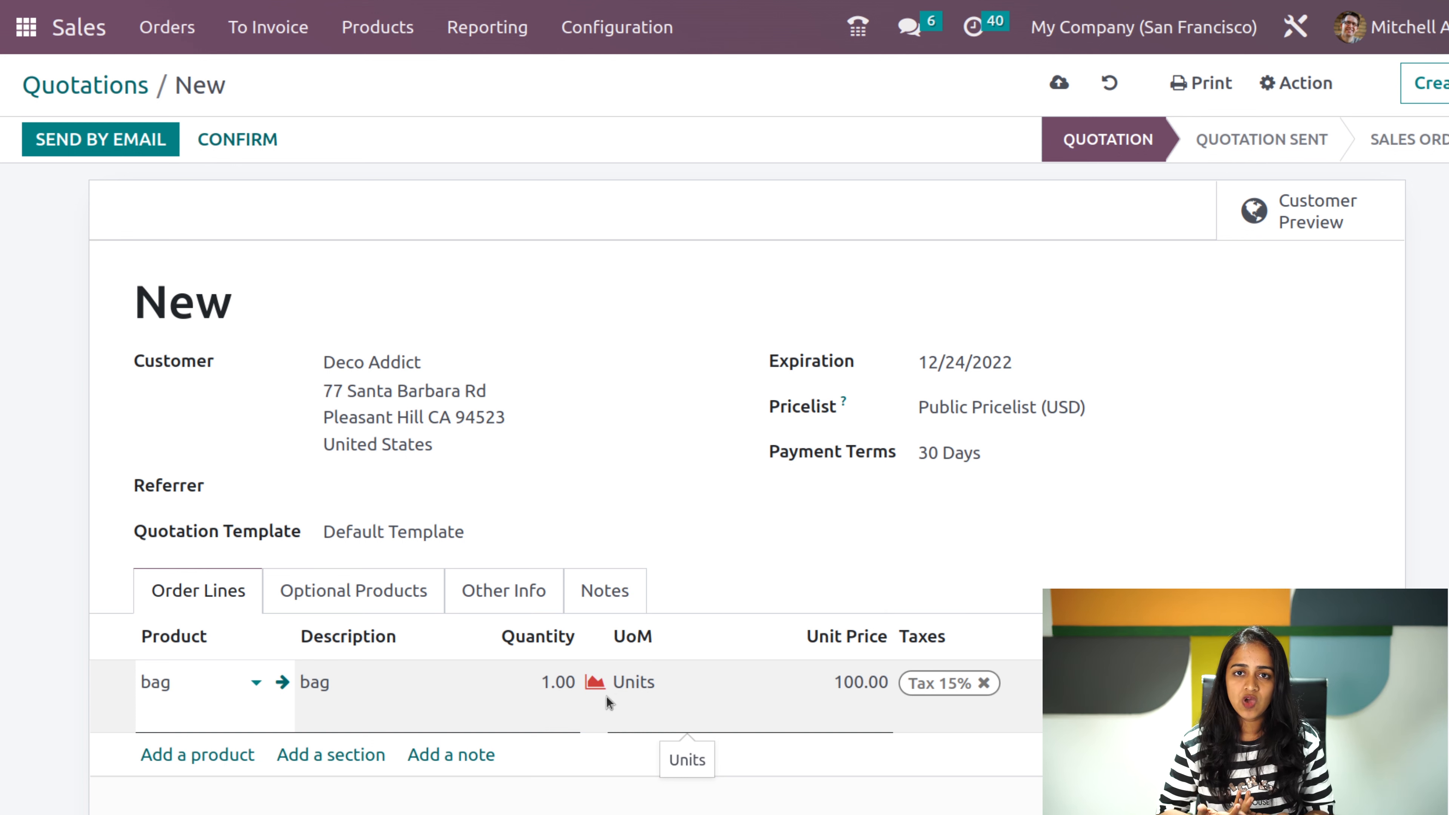
left_click(282, 683)
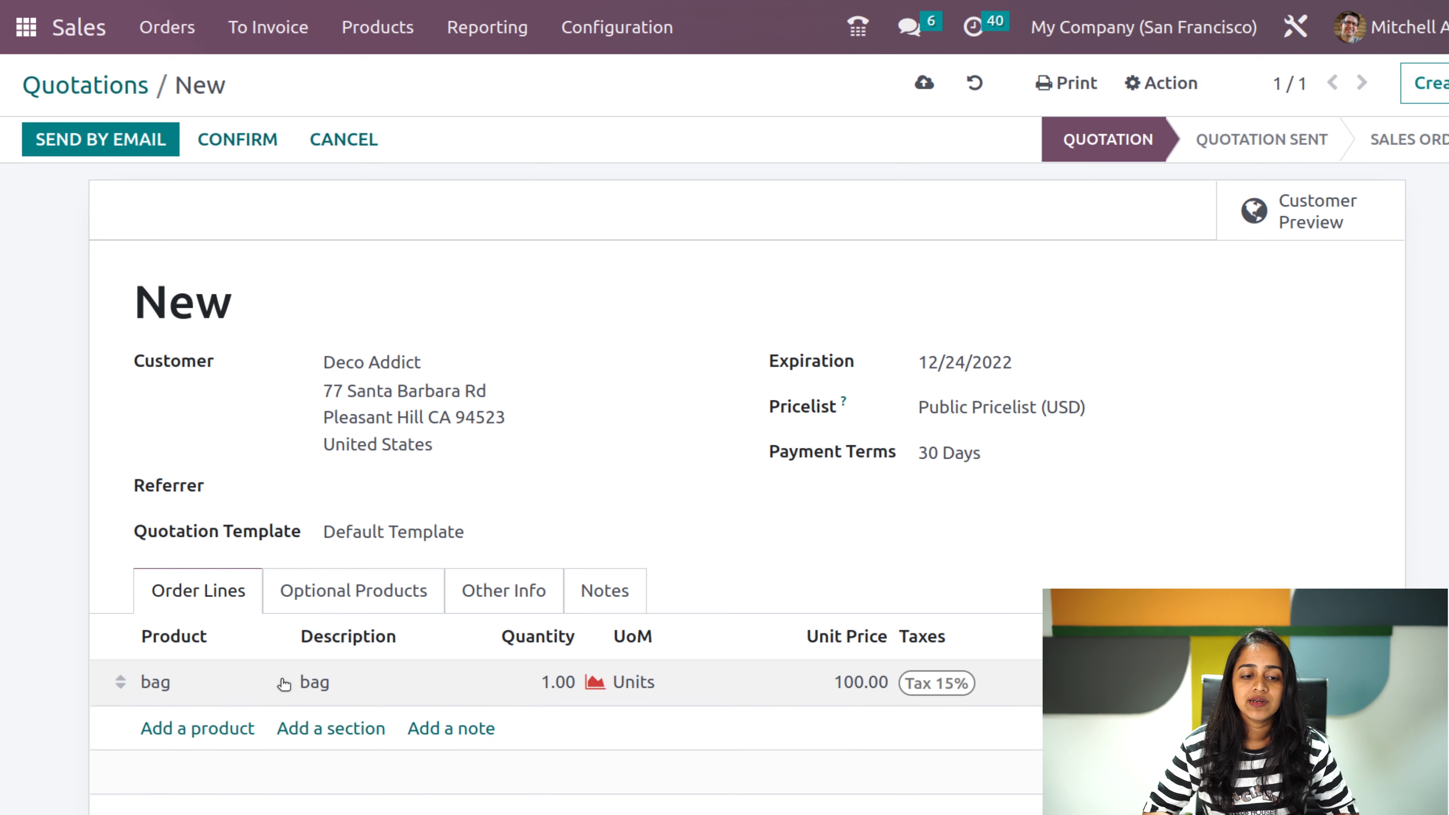
left_click(283, 684)
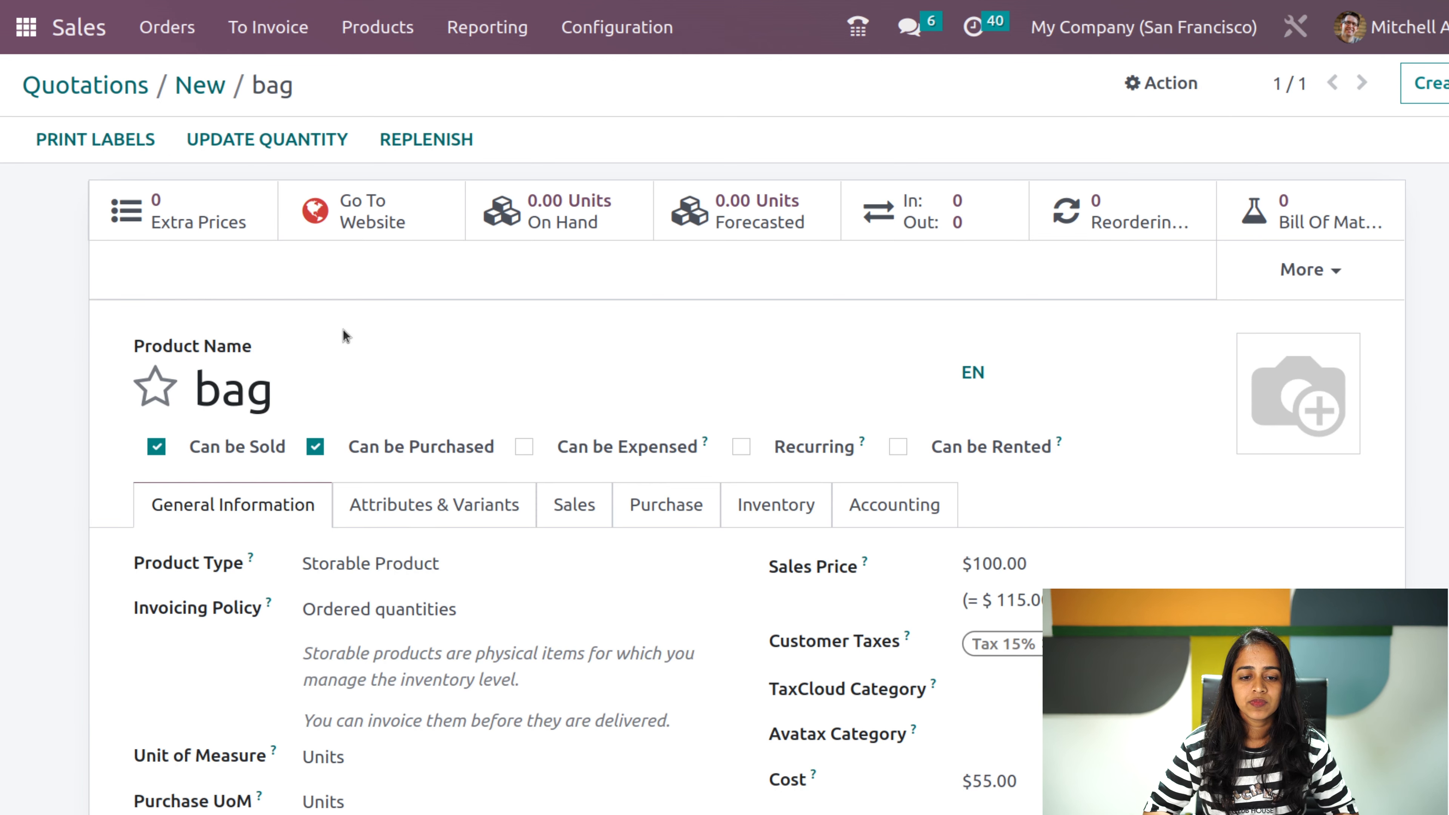
- Apply a counted quantity of 50 bags at WH/Stock as on-hand stock
left_click(576, 212)
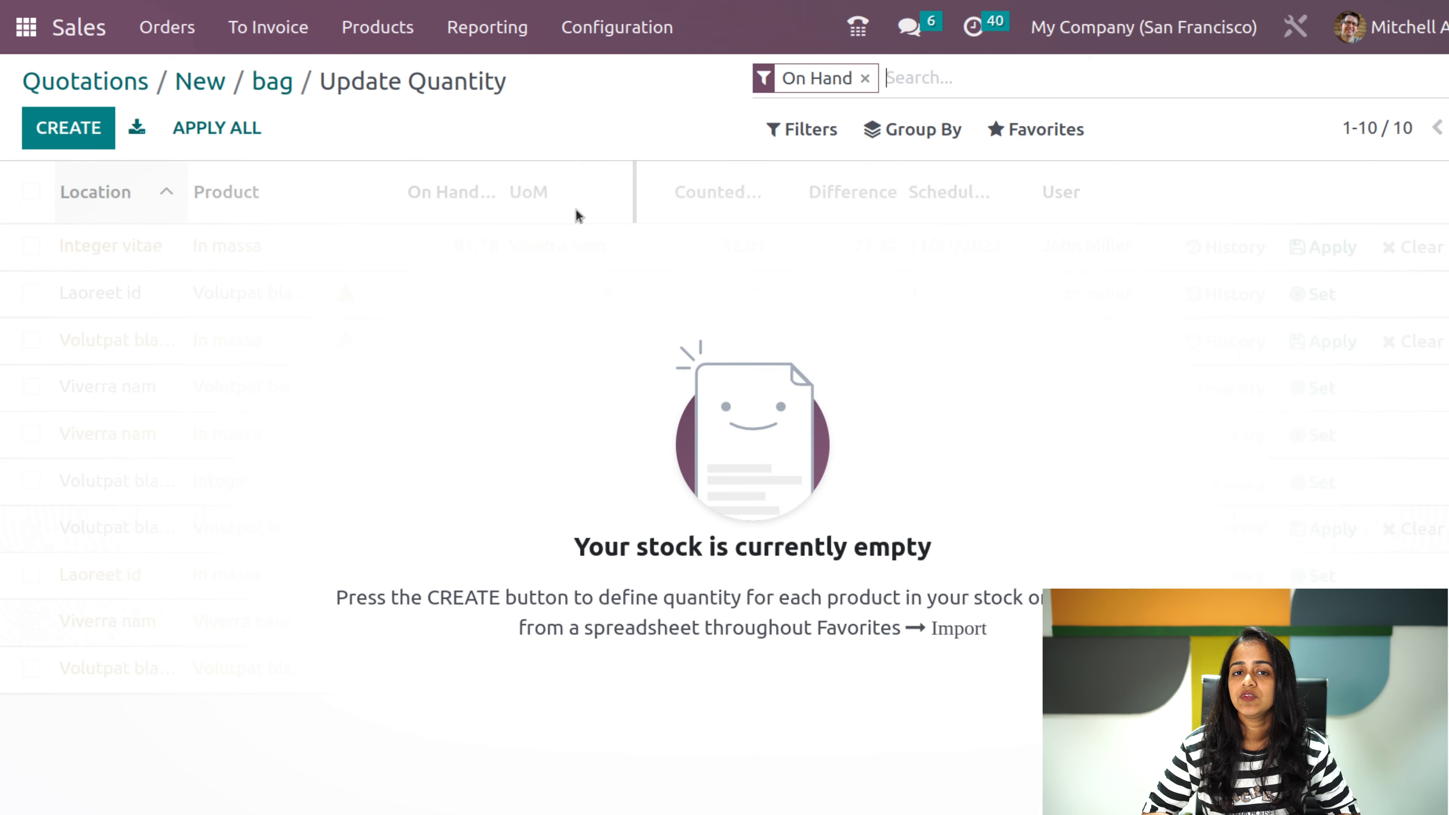
left_click(77, 135)
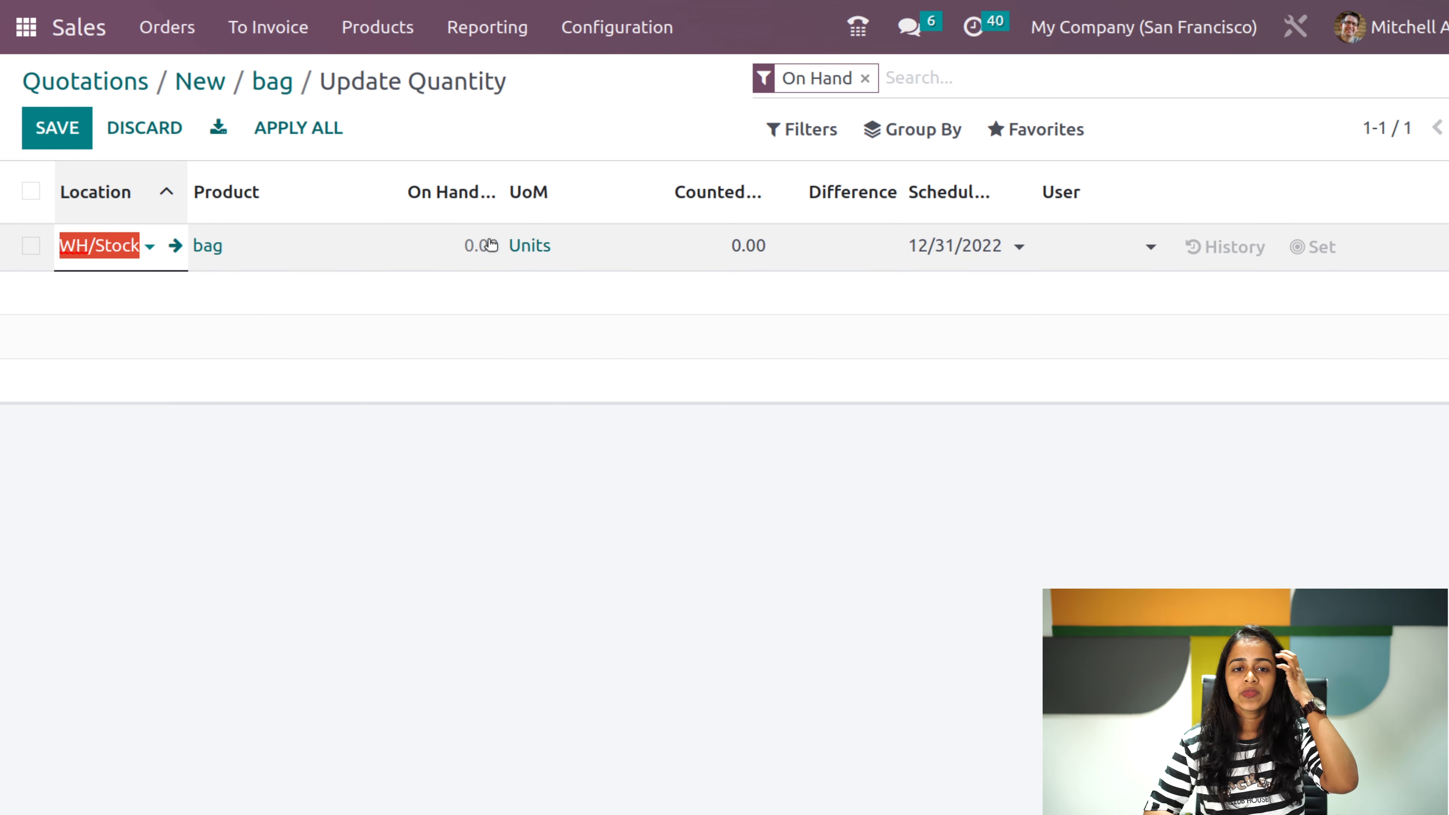
left_click(750, 260)
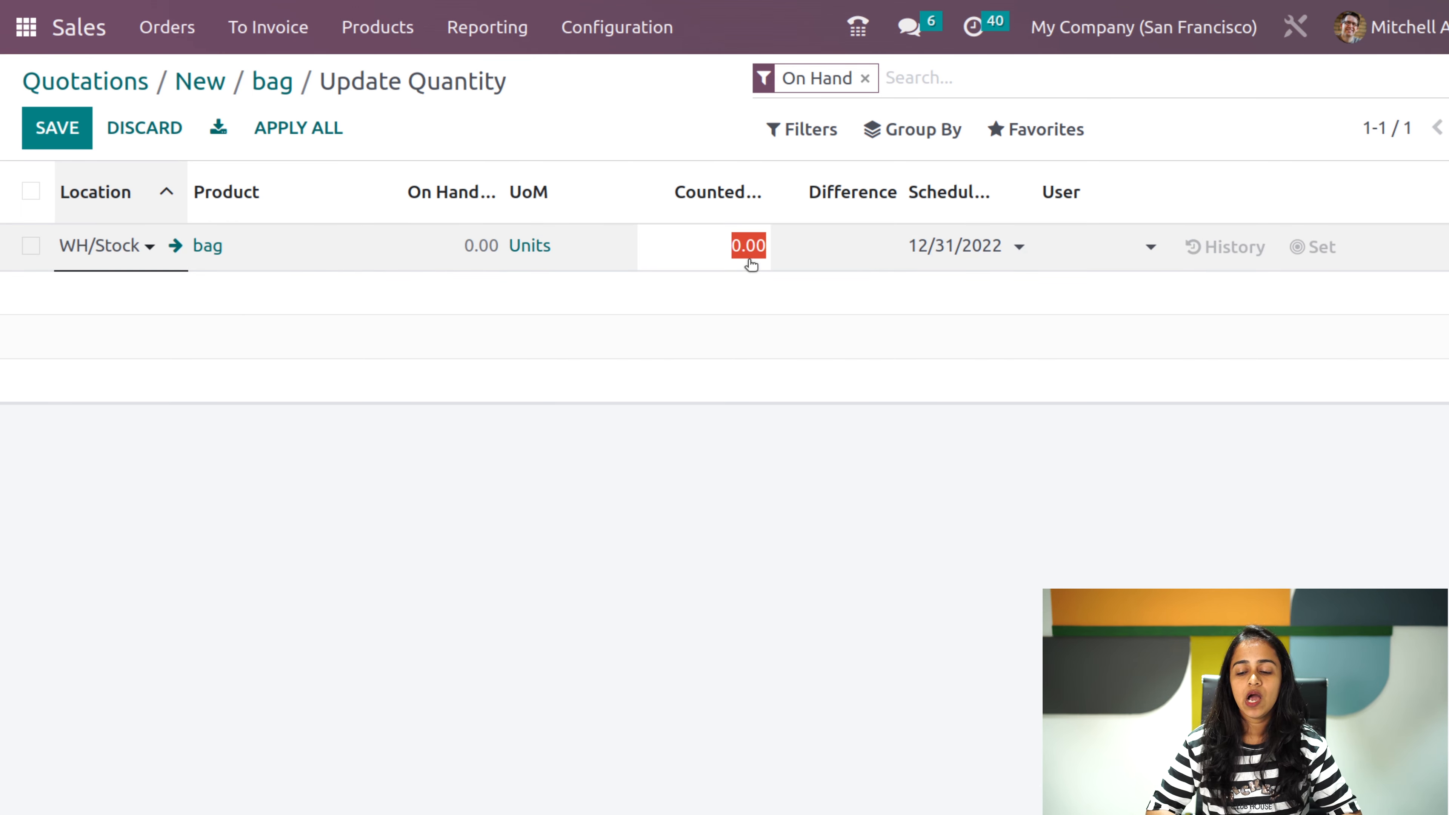
type("50")
left_click(648, 553)
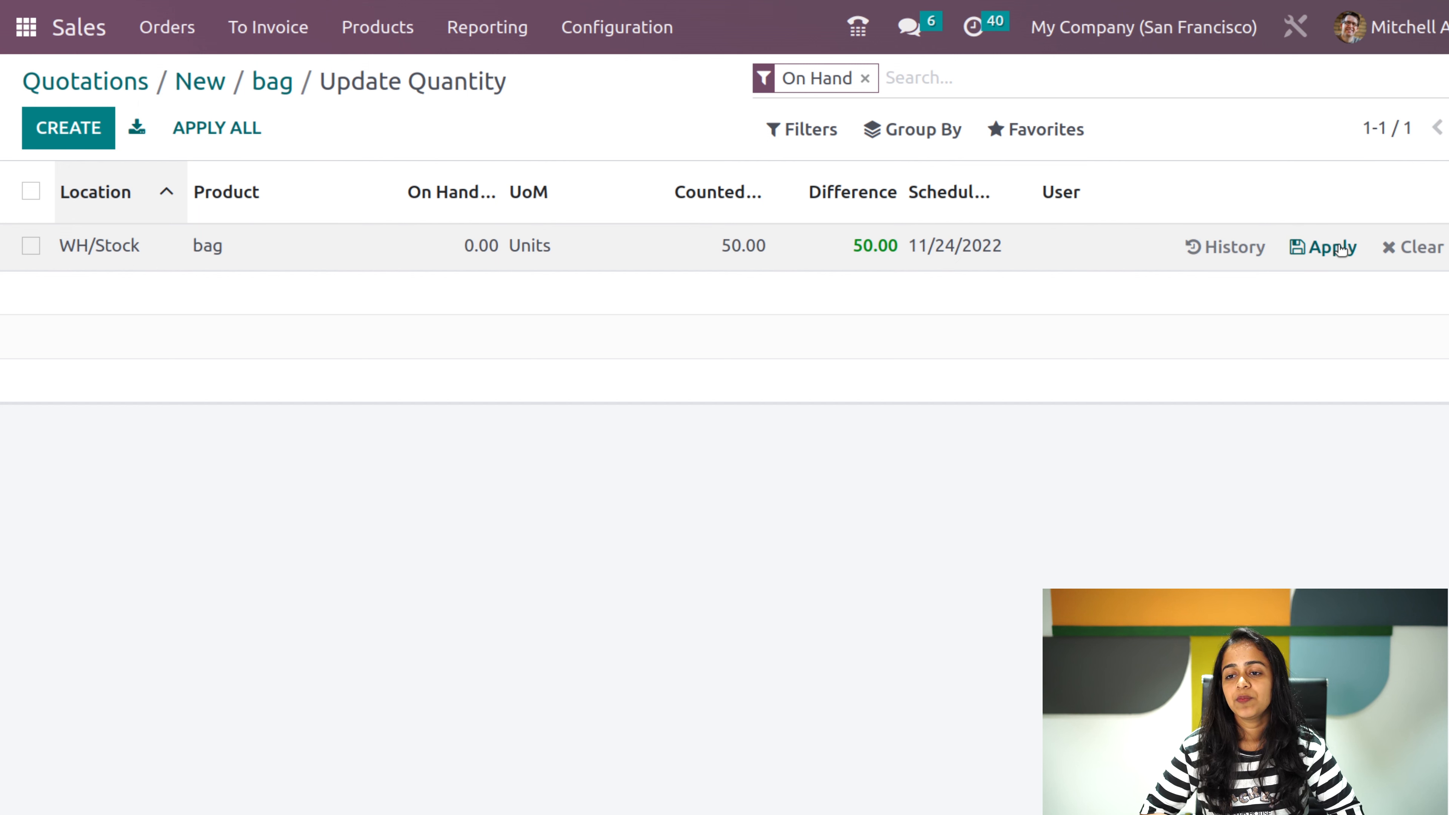
left_click(1307, 250)
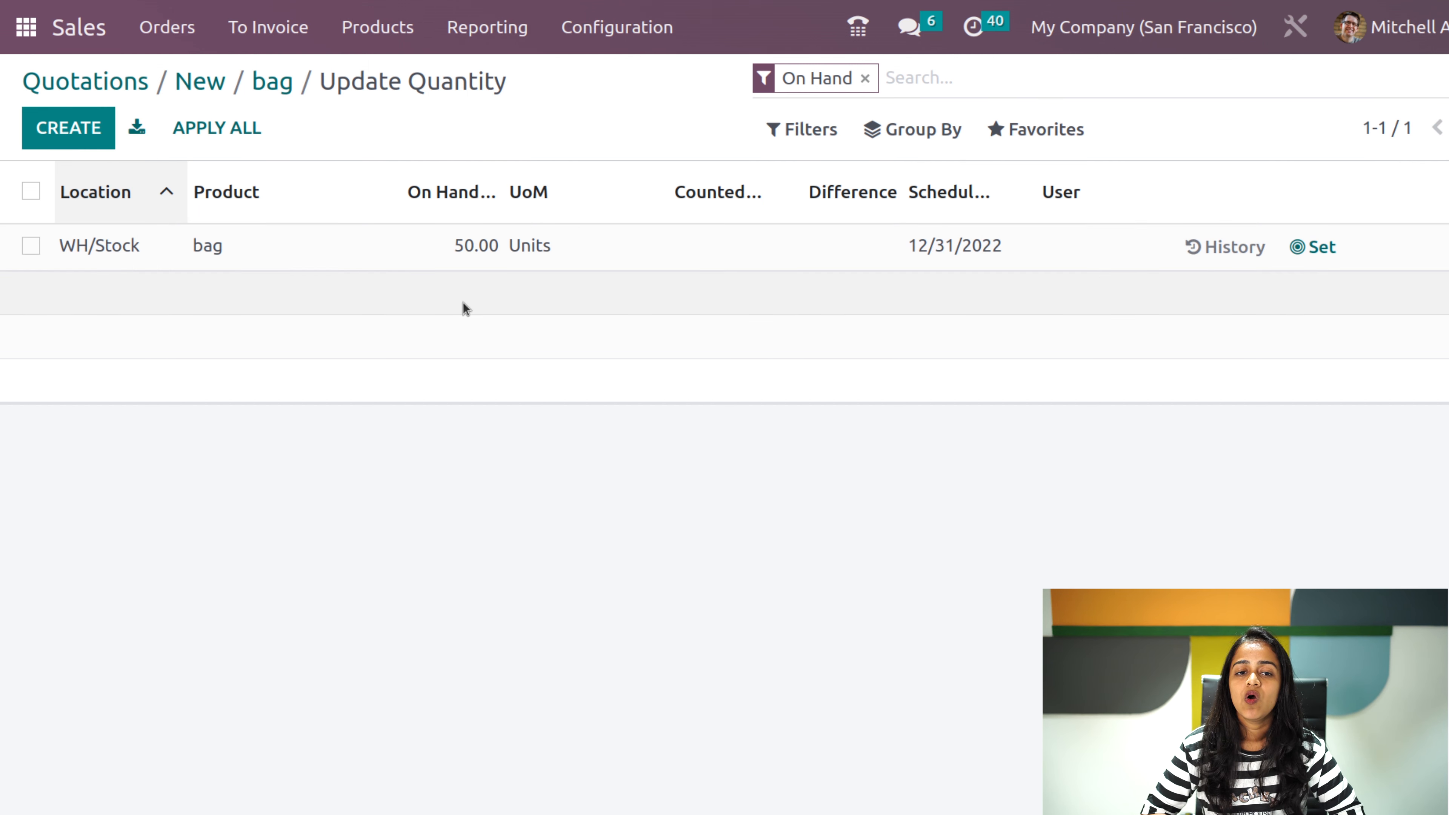
left_click(206, 87)
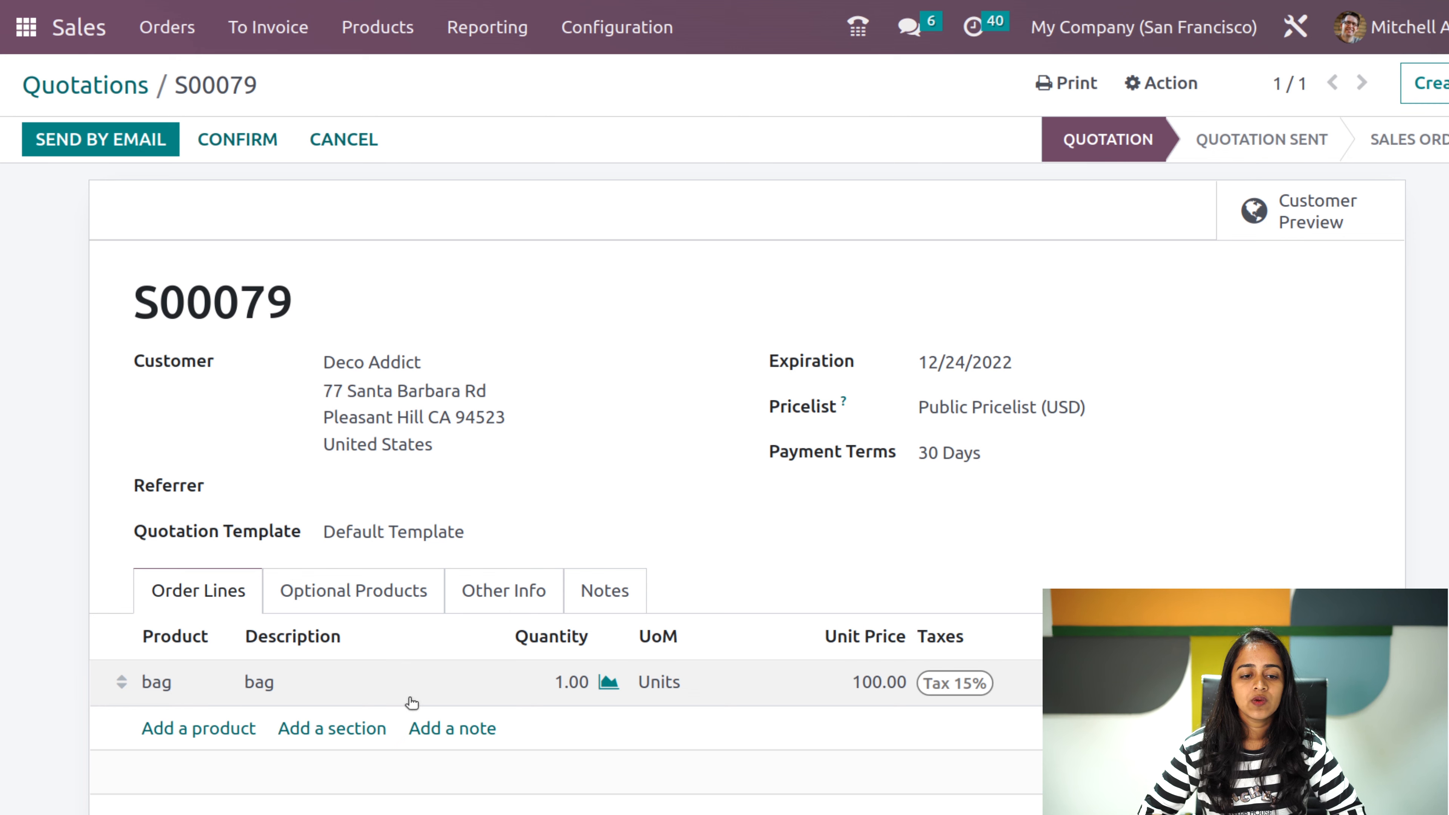
- Show quotation S00079's Optional Products tab, which lists nothing
scroll(608, 751, "down", 3)
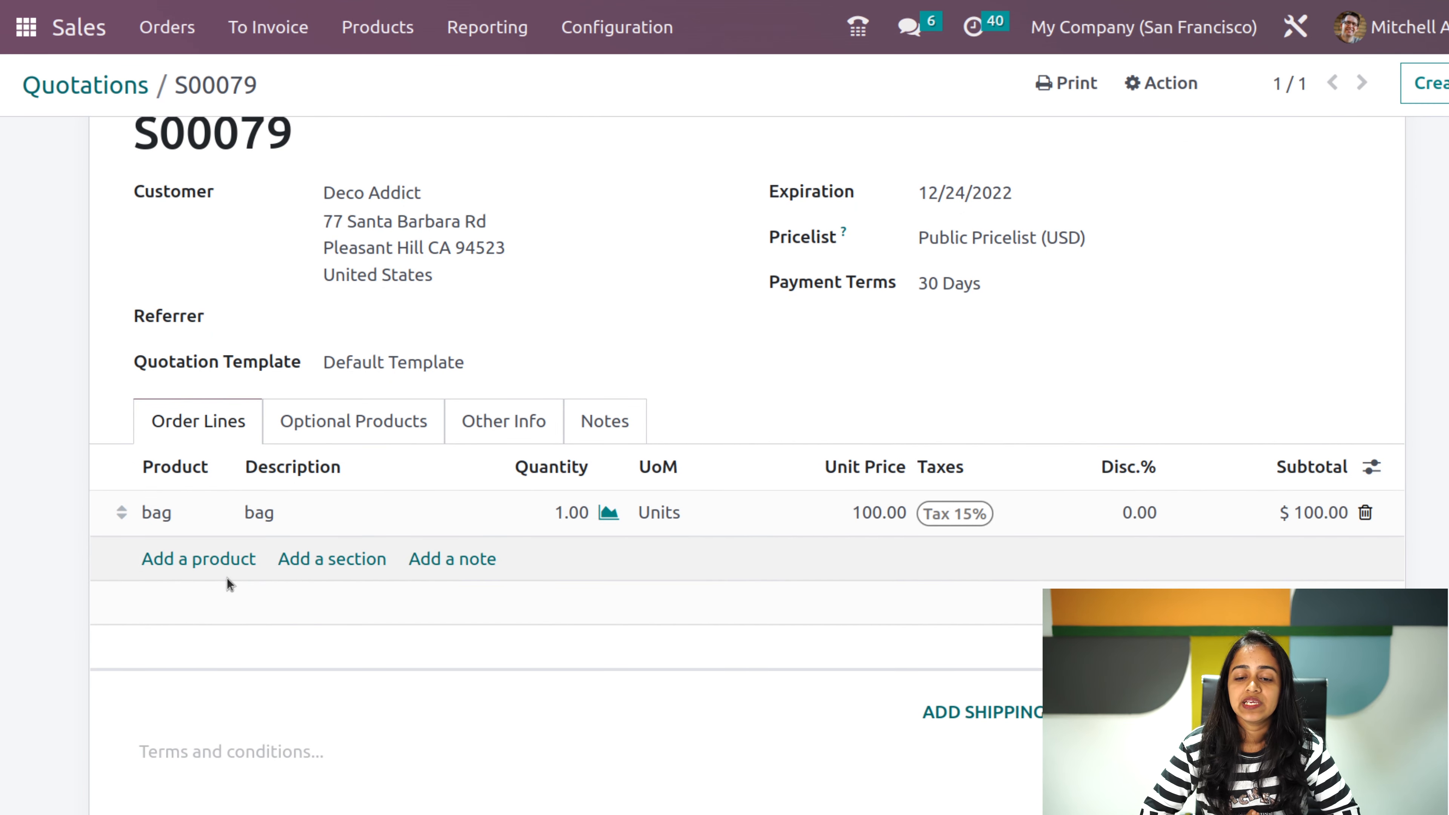
left_click(333, 423)
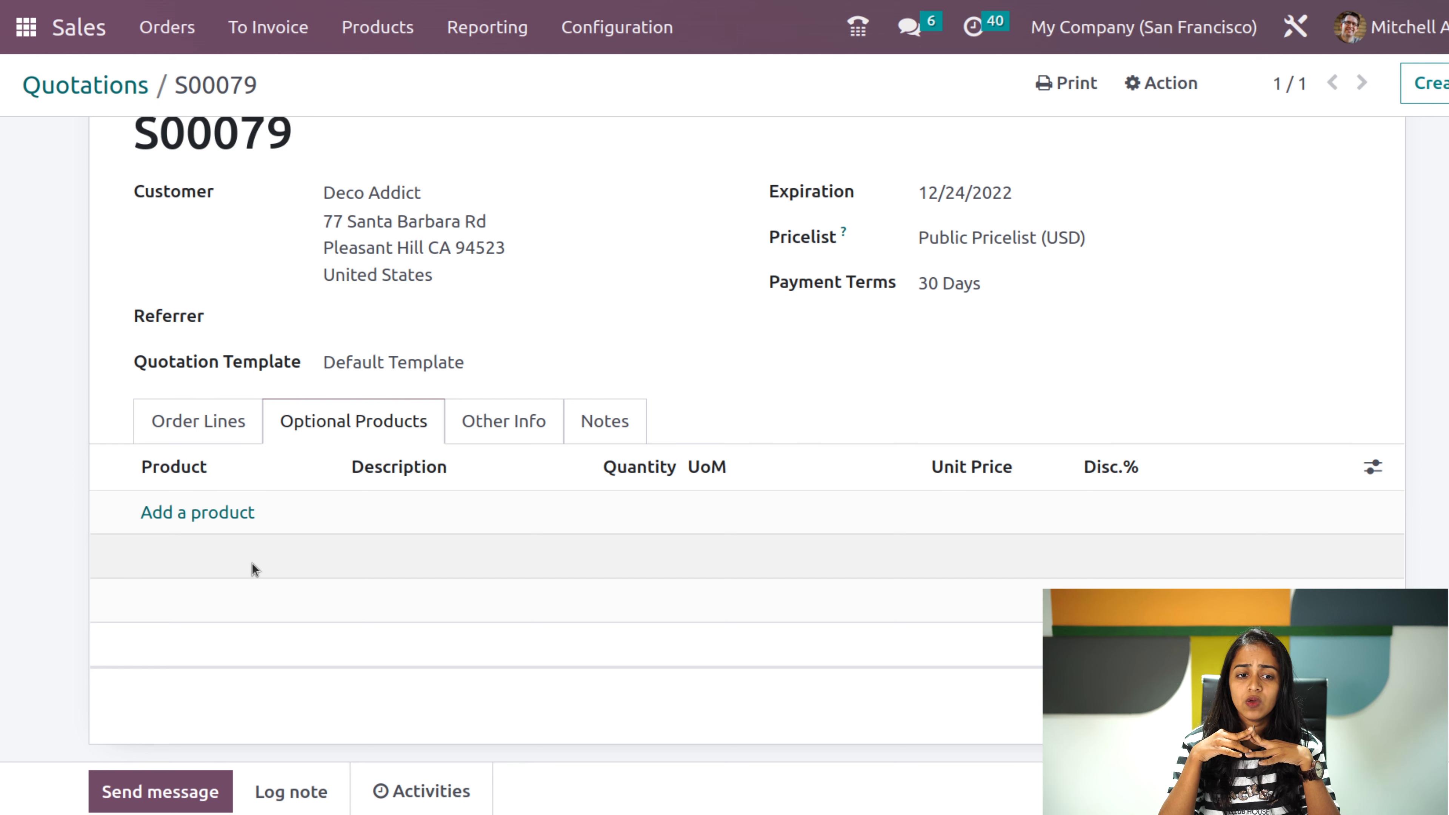
- Review the Other Info sales, delivery and tracking fields, then open the empty Notes tab
left_click(484, 434)
scroll(480, 707, "down", 5)
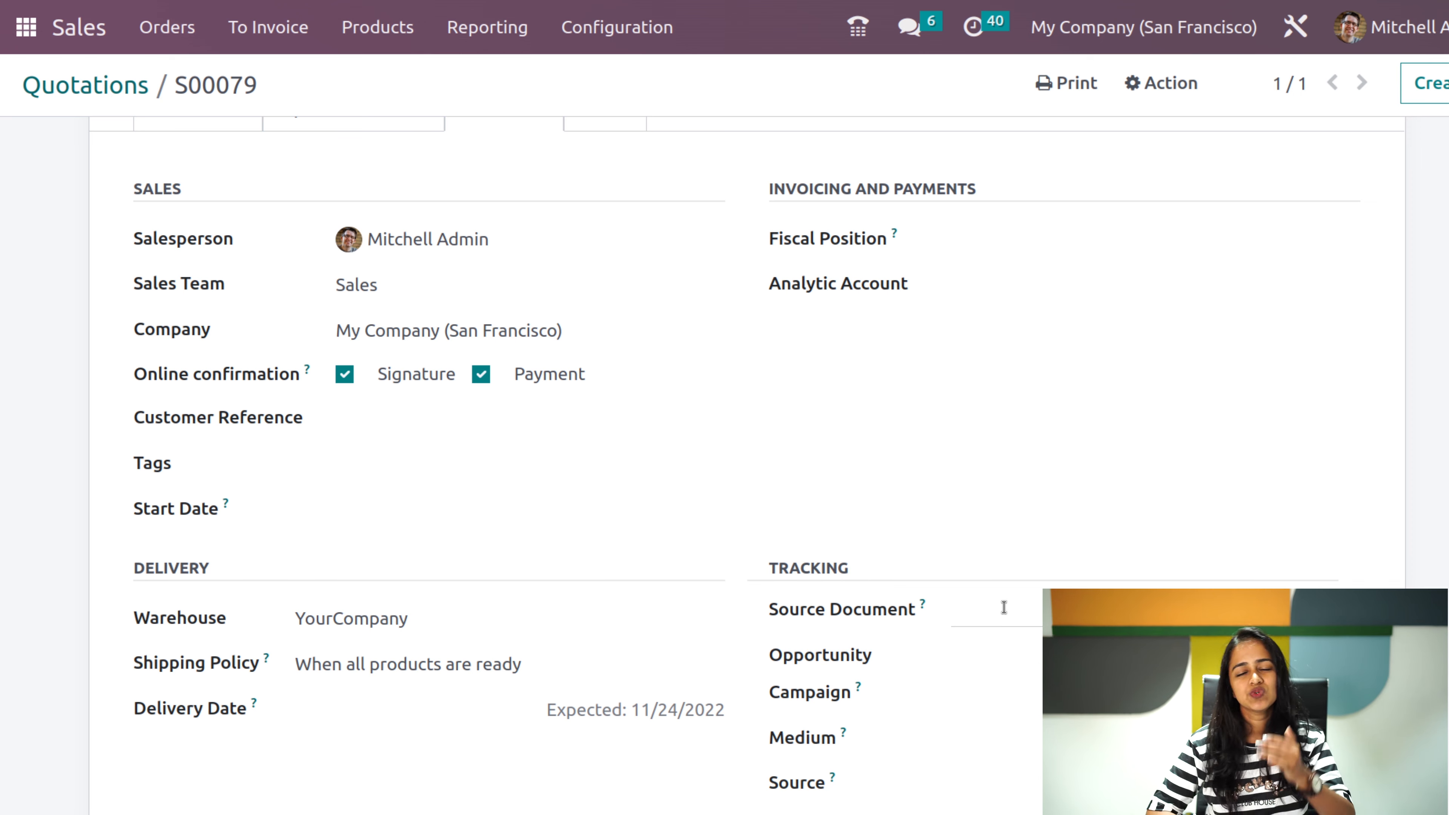
scroll(770, 516, "up", 5)
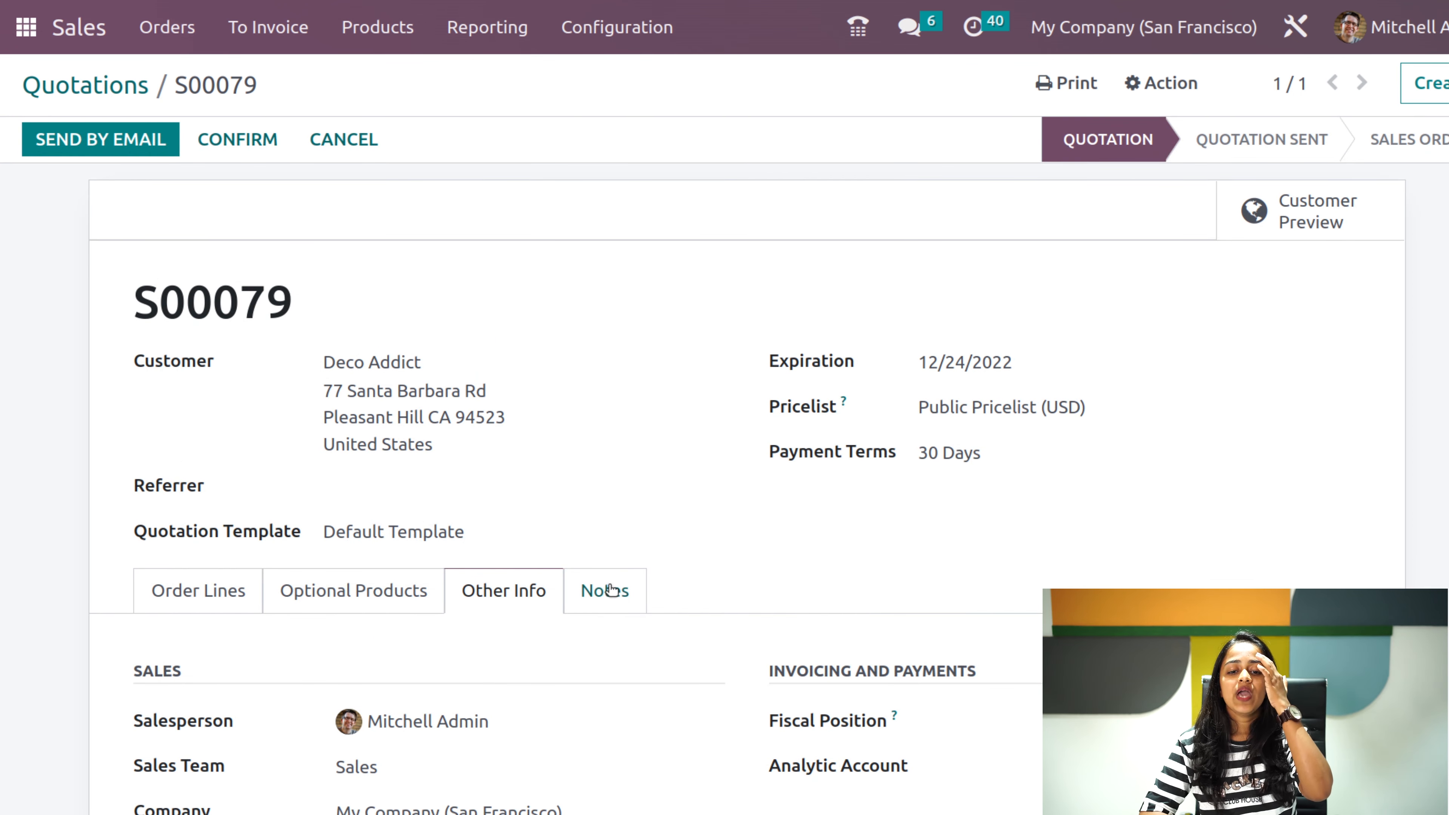
left_click(610, 590)
left_click(313, 650)
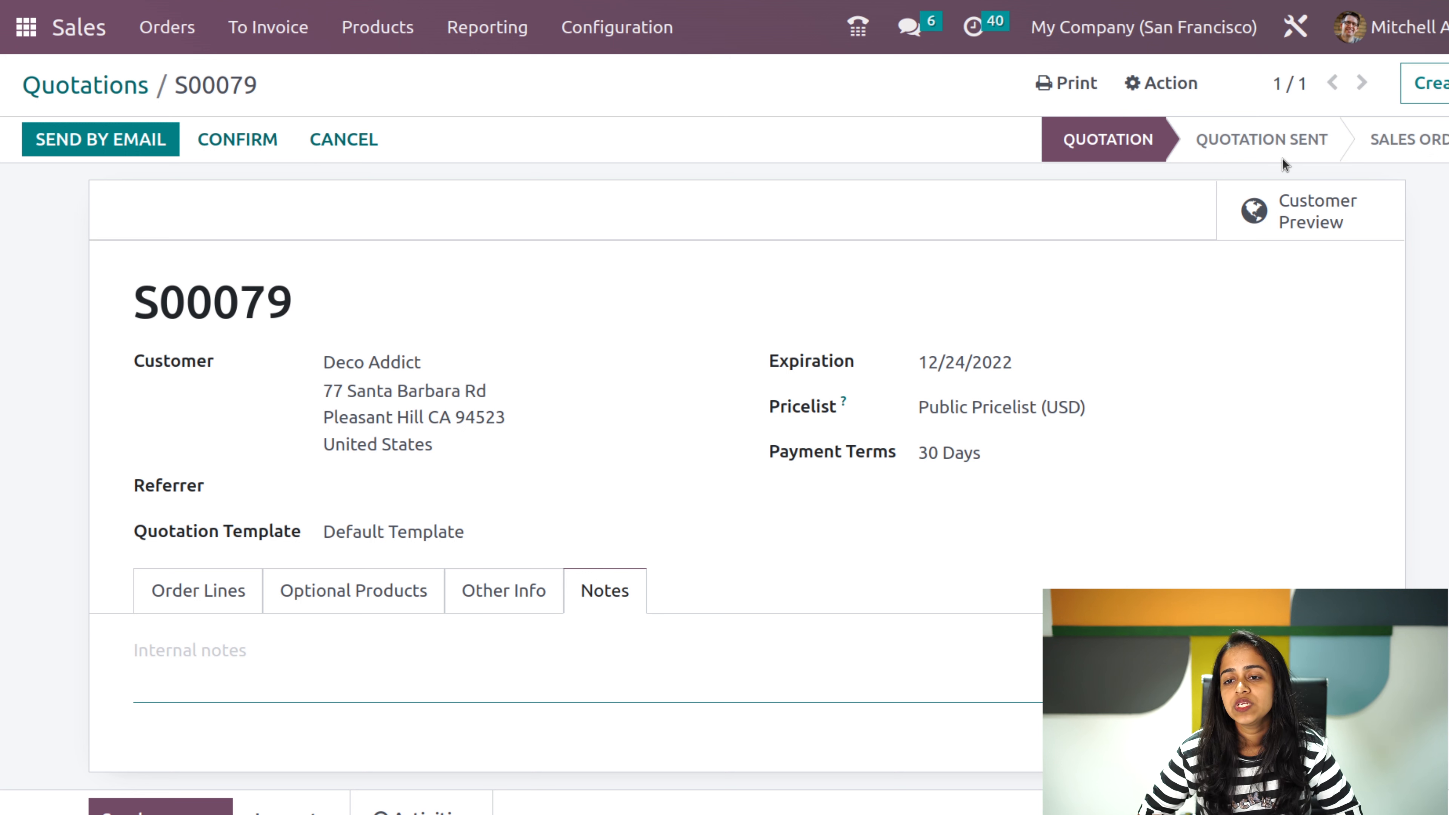
- Email quotation S00079 with its PDF to Deco Addict, then confirm it as a sales order
left_click(125, 140)
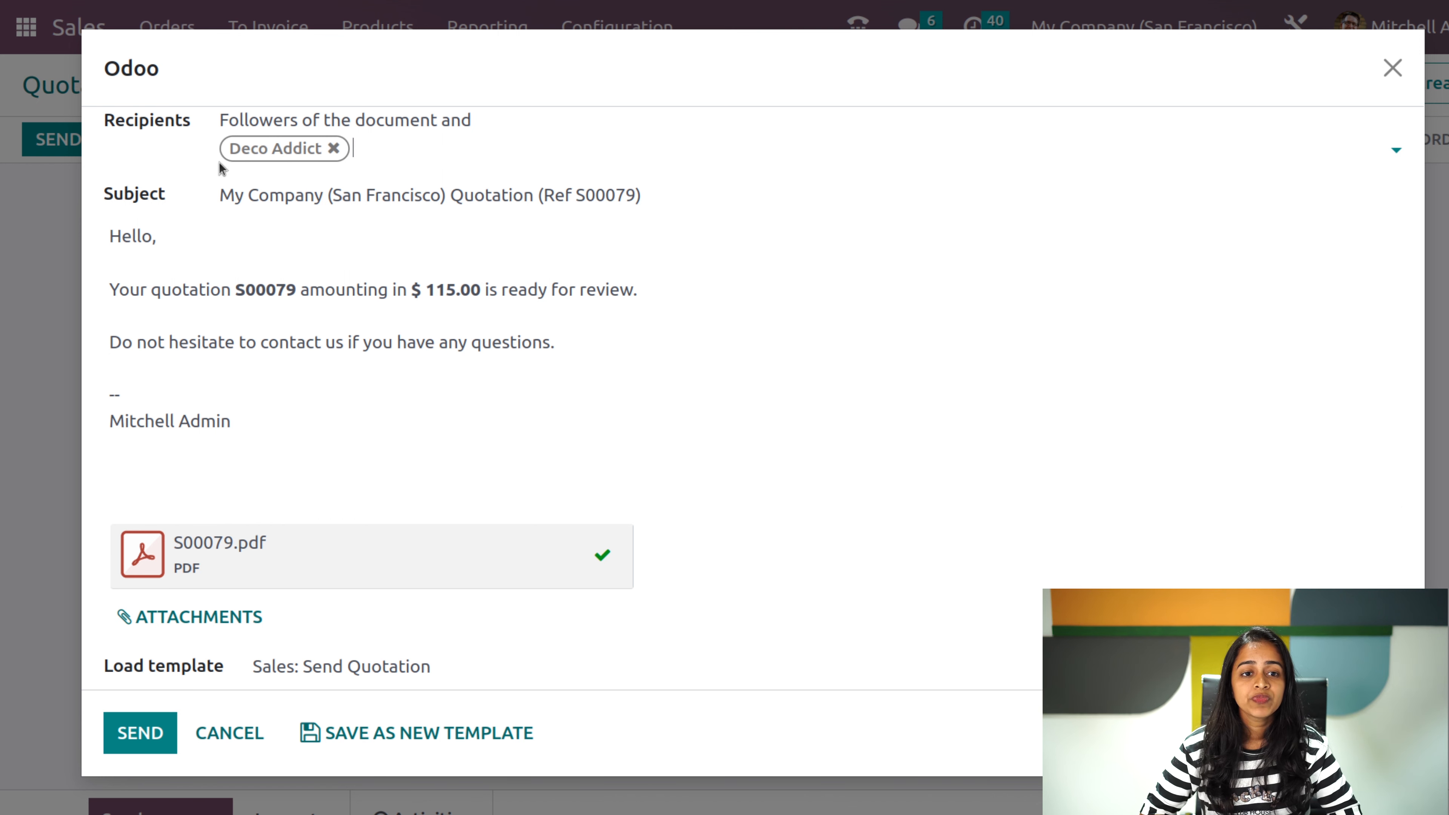
left_click(156, 733)
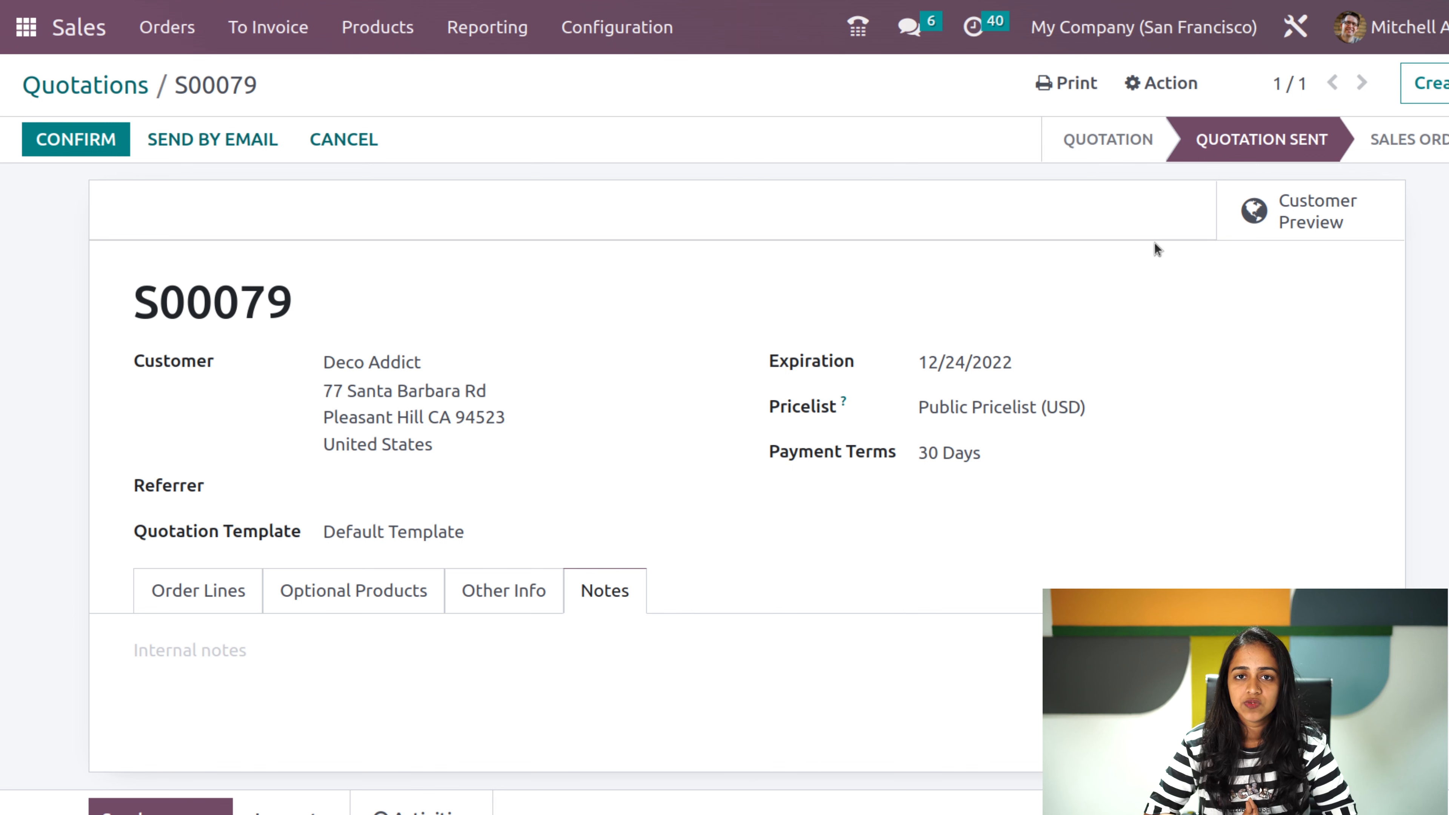
left_click(70, 147)
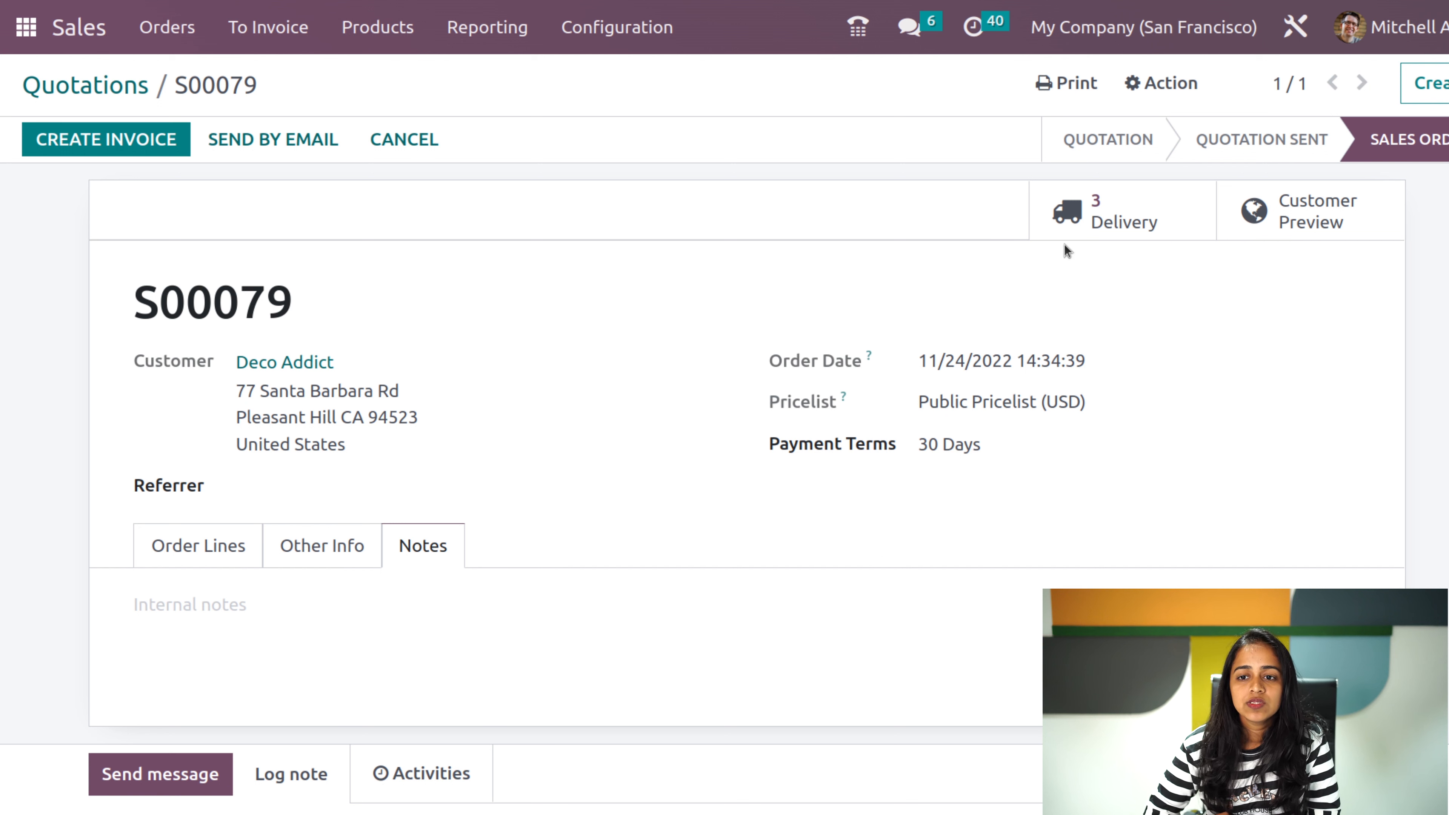
- Open the three delivery transfers linked to order S00079
left_click(1173, 235)
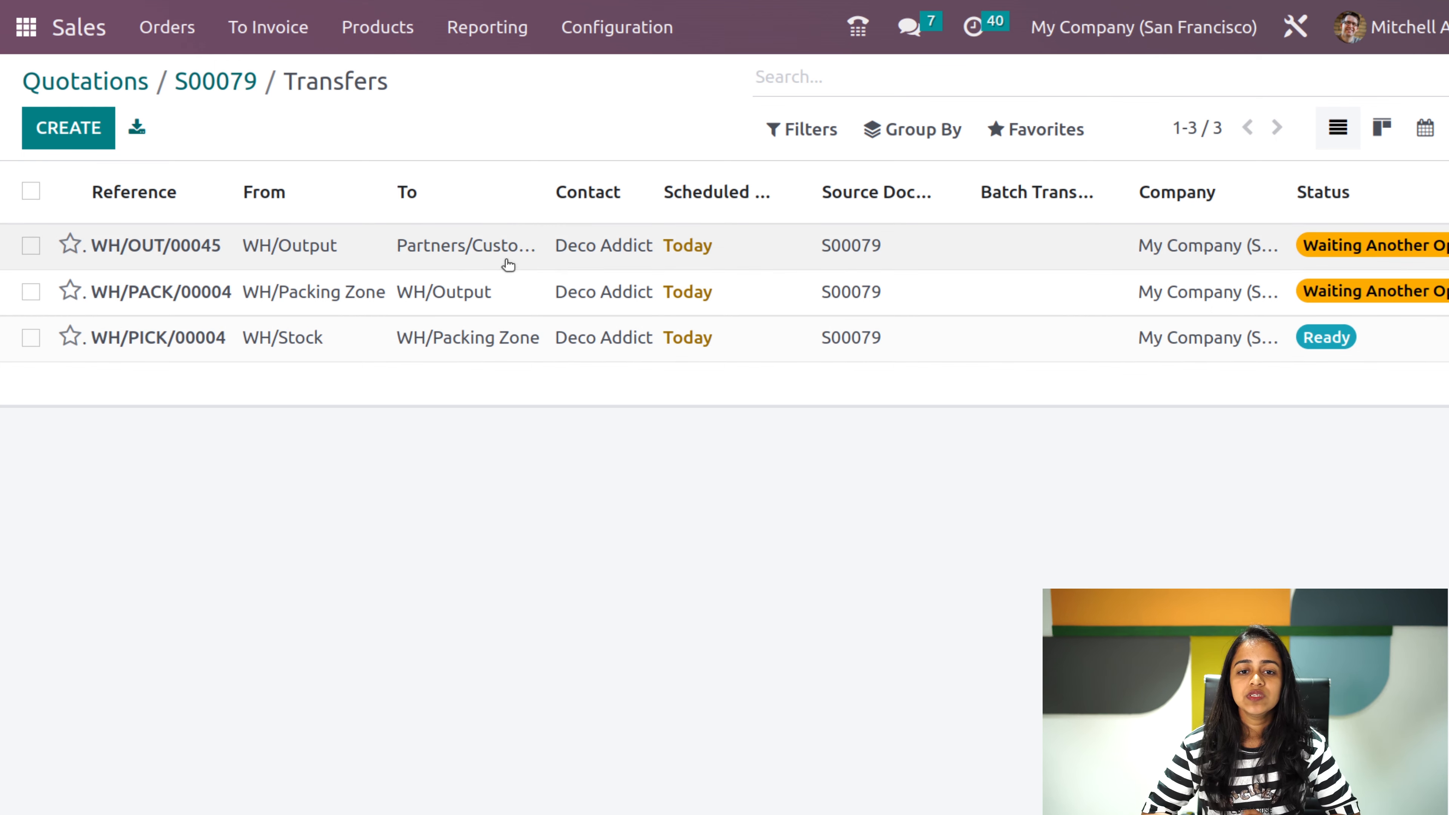
- Set Done to 1 for the bag on WH/OUT/00045, validate it, and return to S00079
left_click(516, 245)
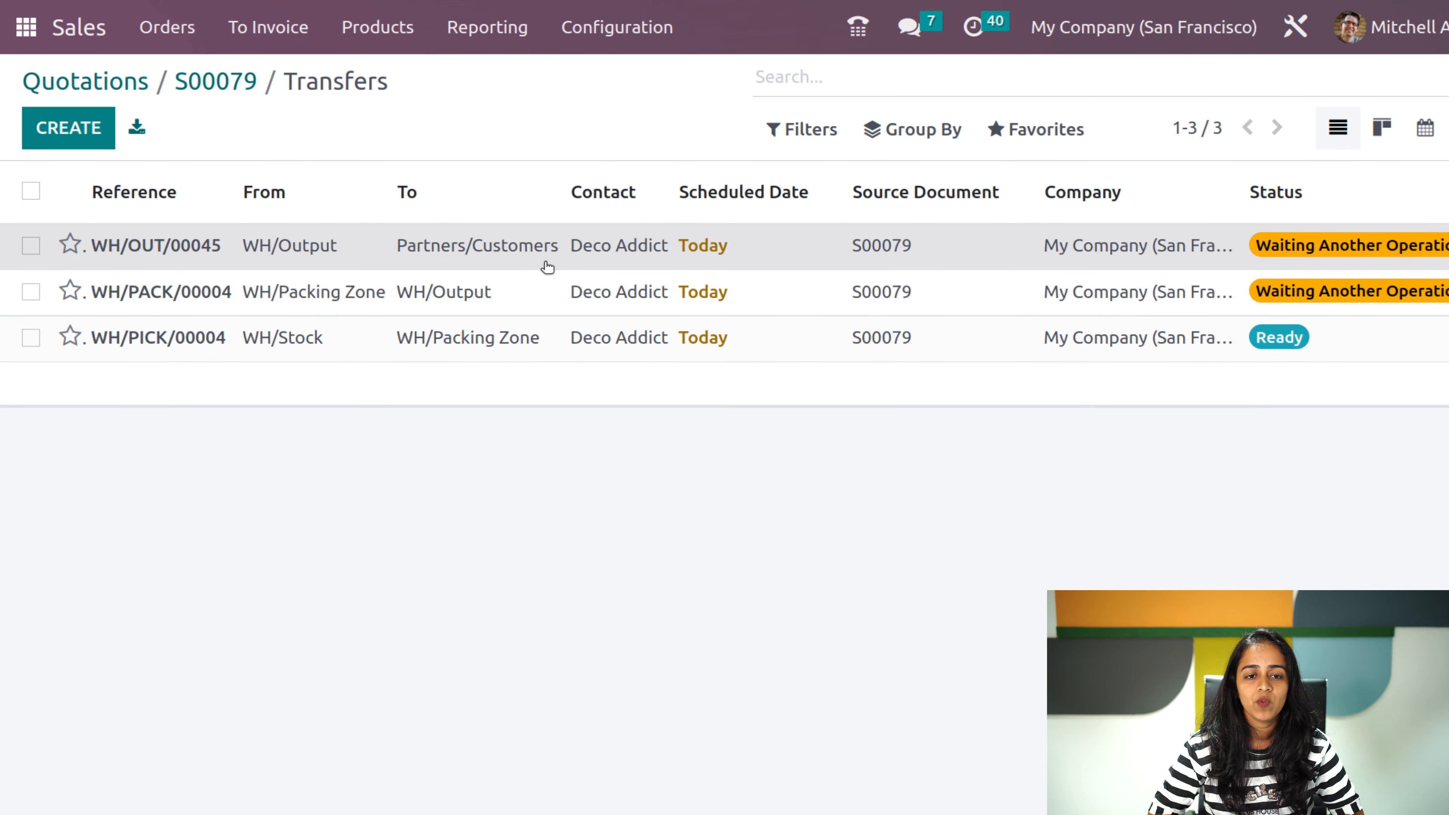
left_click(544, 262)
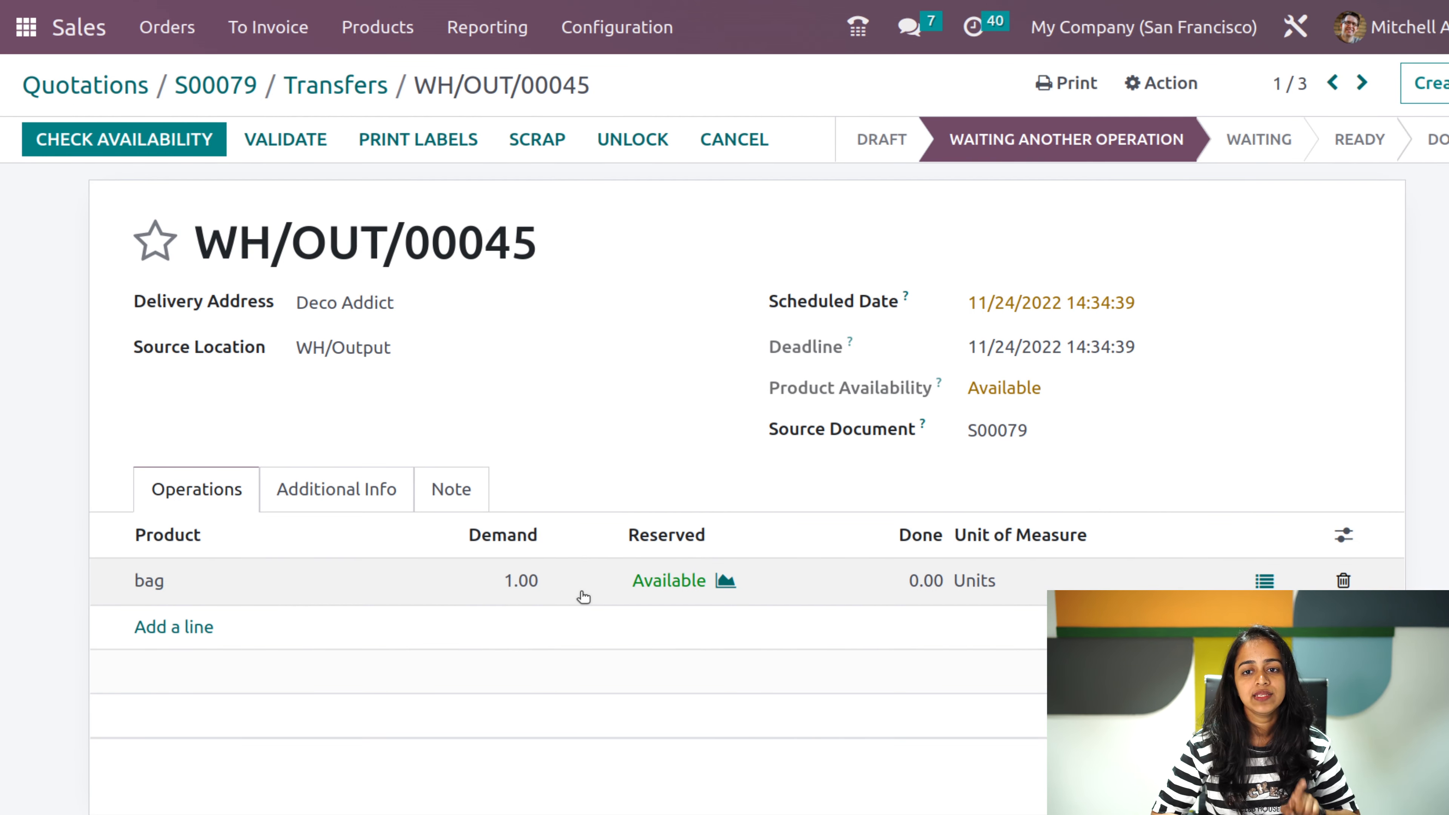
left_click(926, 583)
type("1")
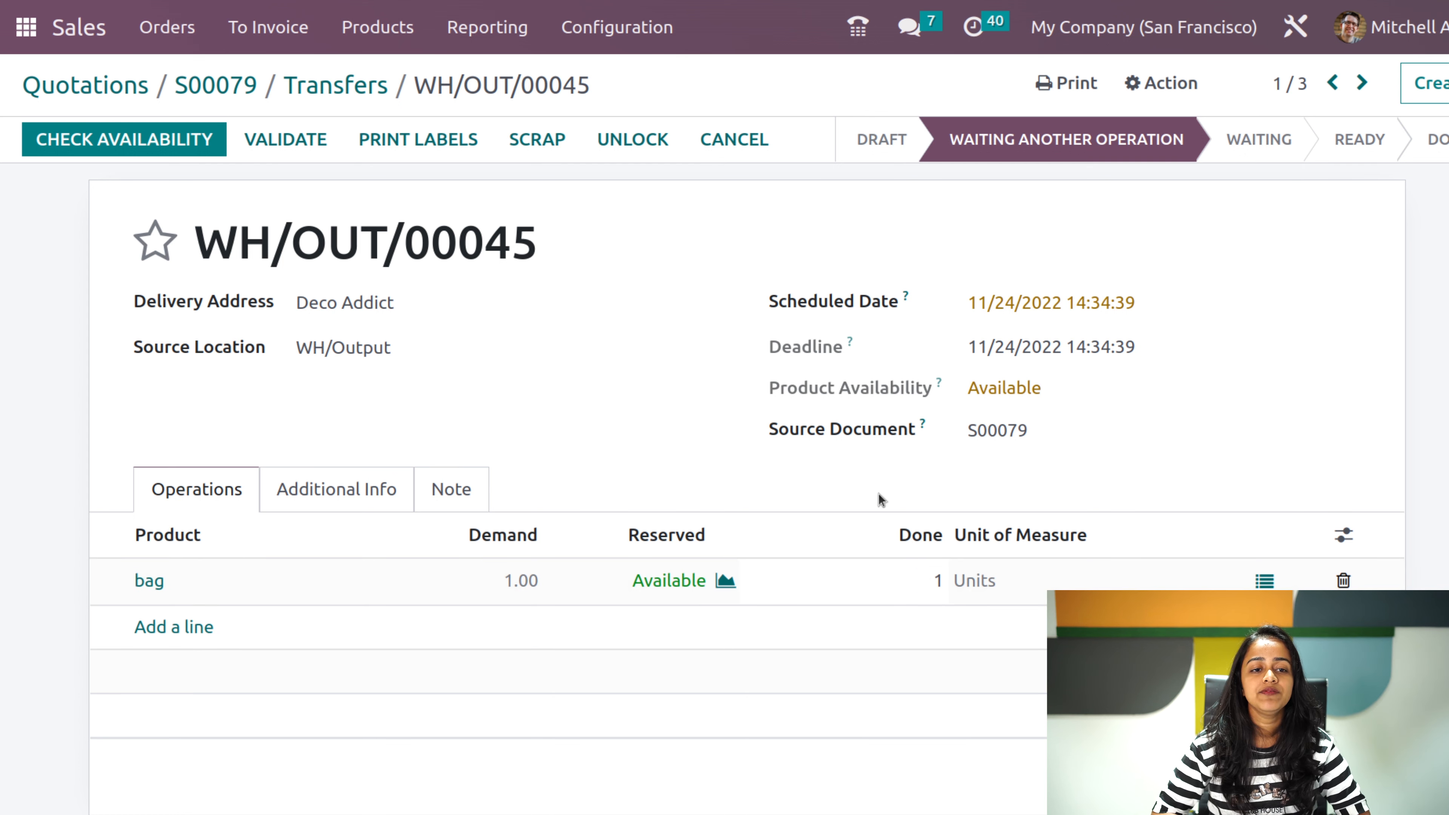
left_click(268, 139)
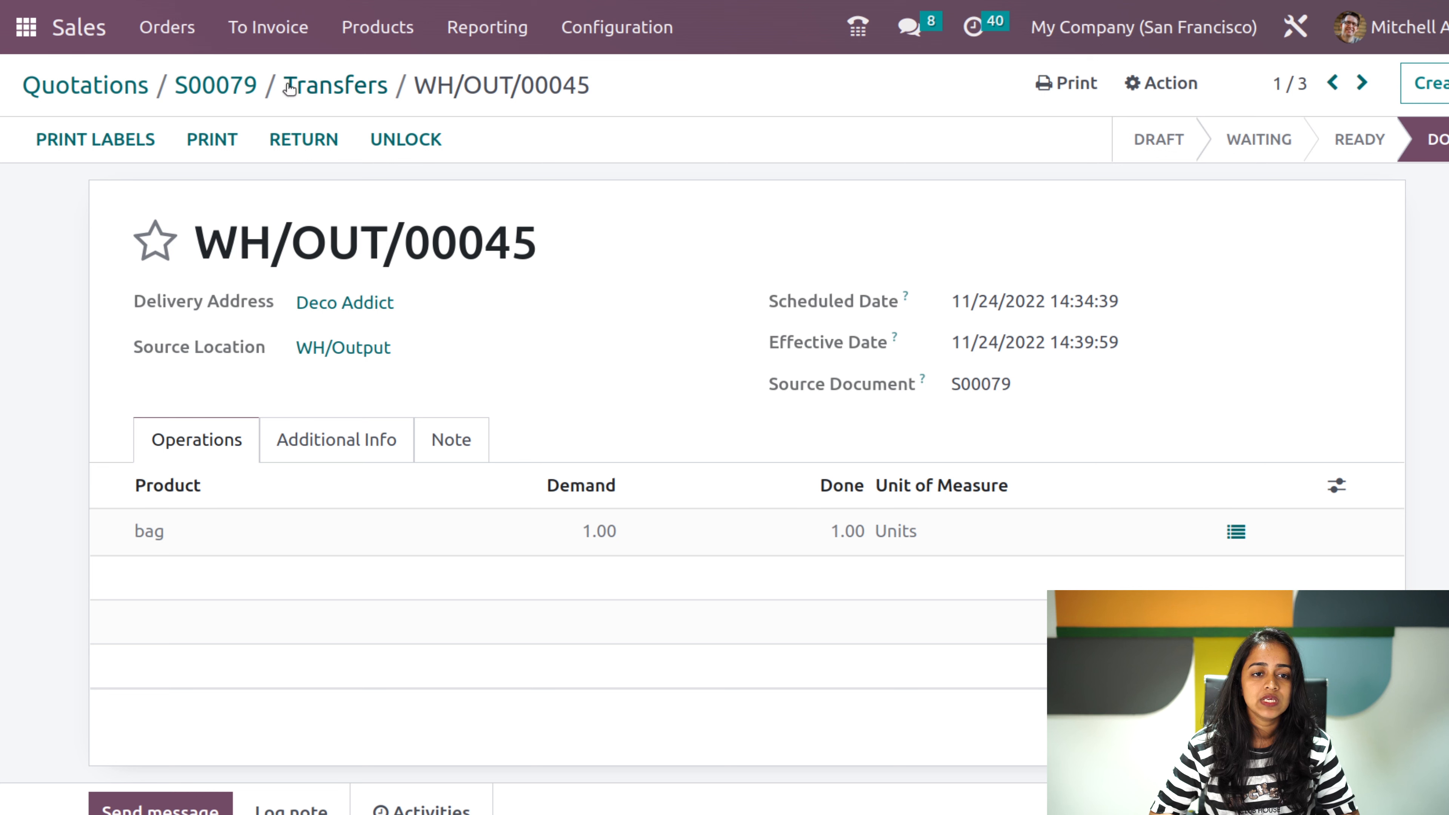
left_click(218, 85)
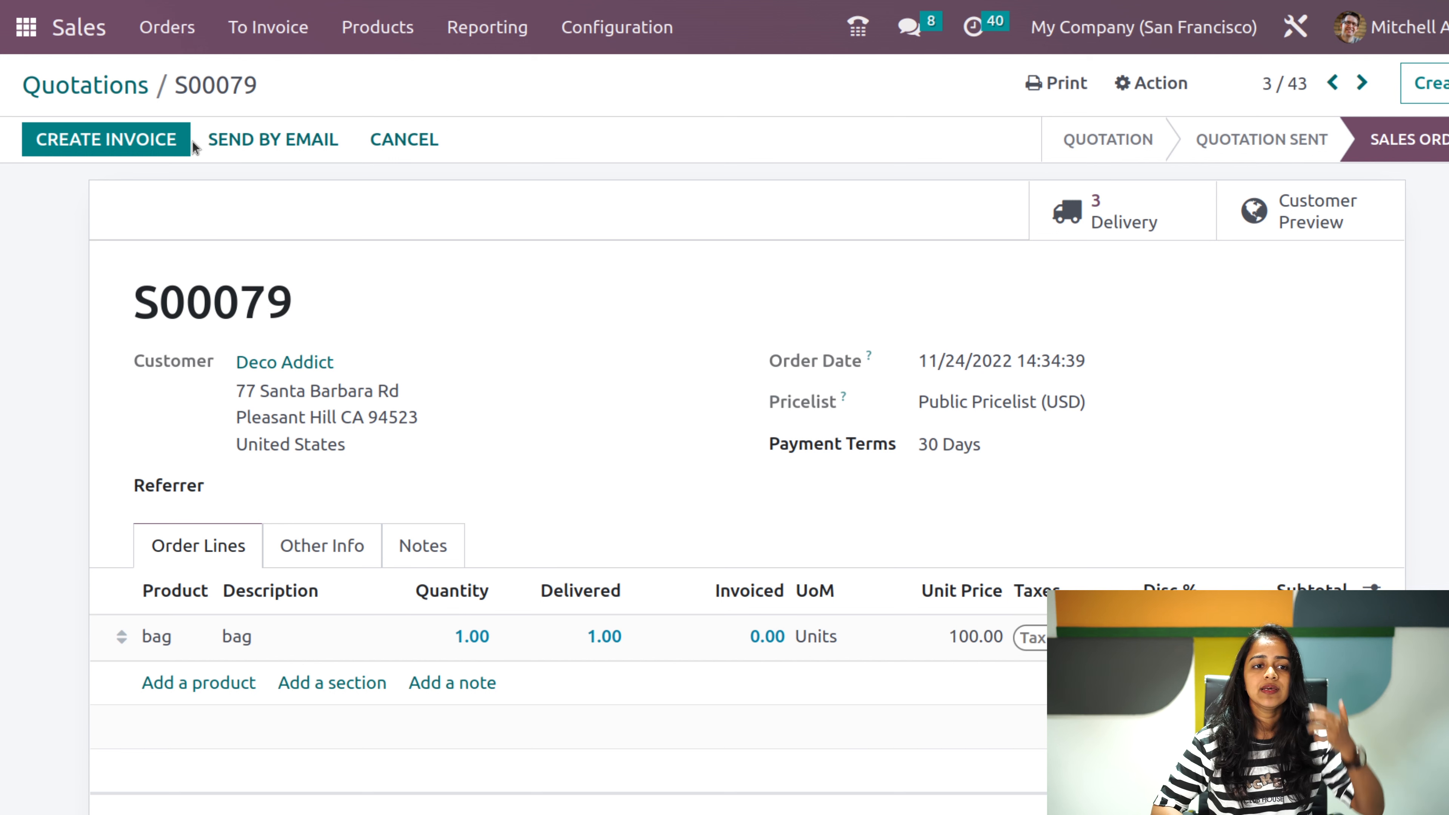
- Create a regular invoice for the delivered bag and post it as INV/2022/00052
left_click(117, 140)
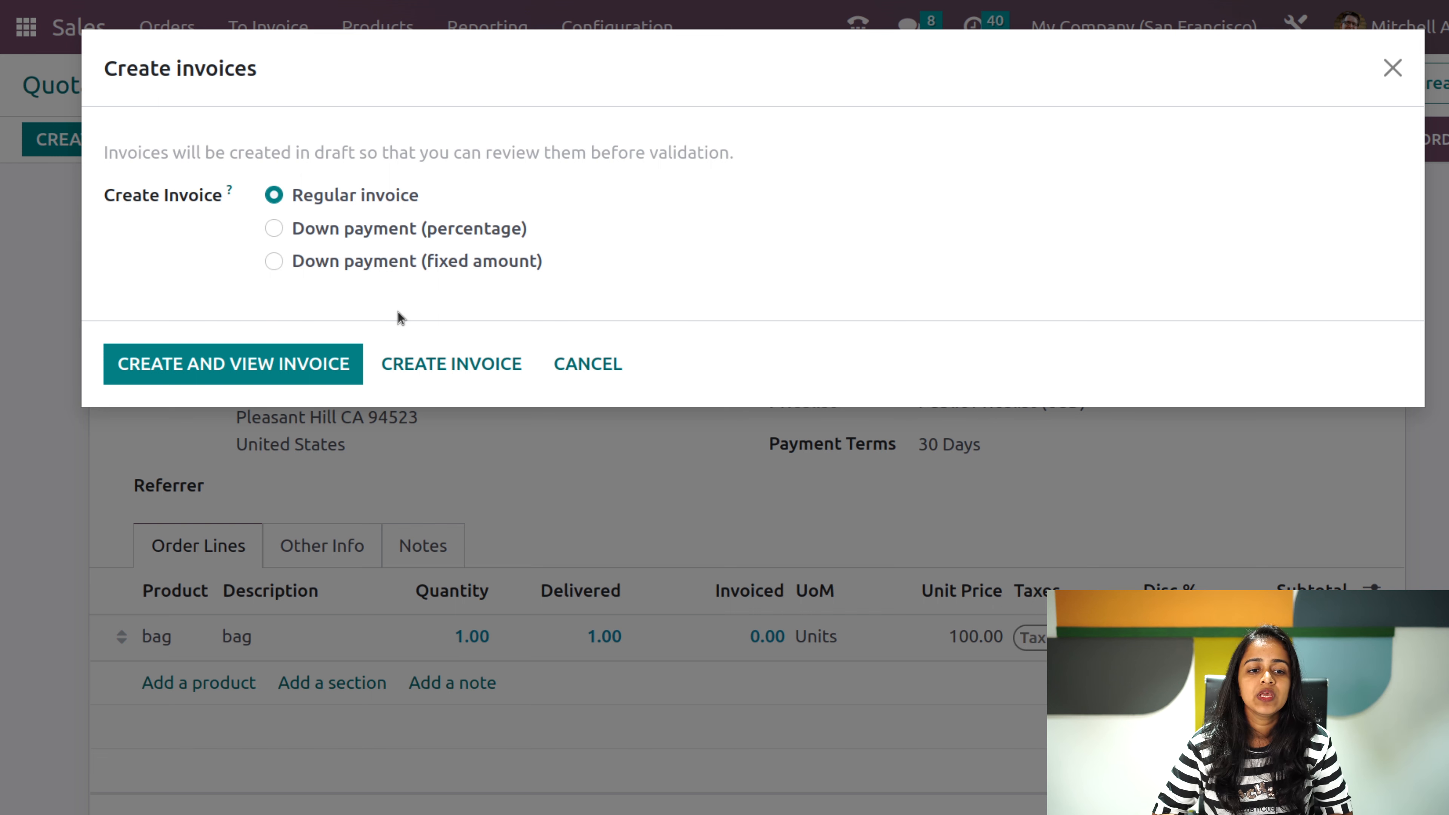
left_click(217, 374)
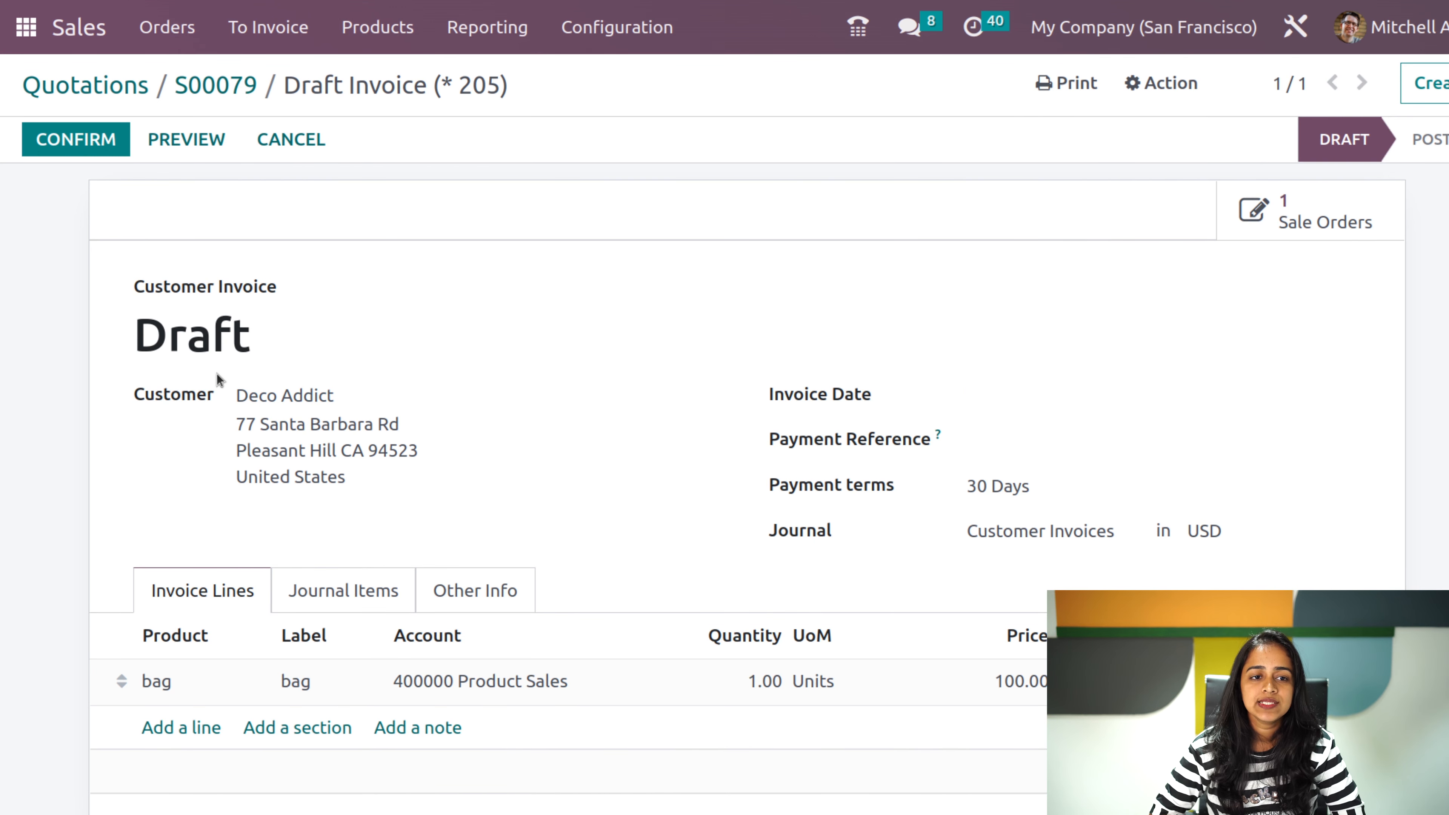
left_click(94, 138)
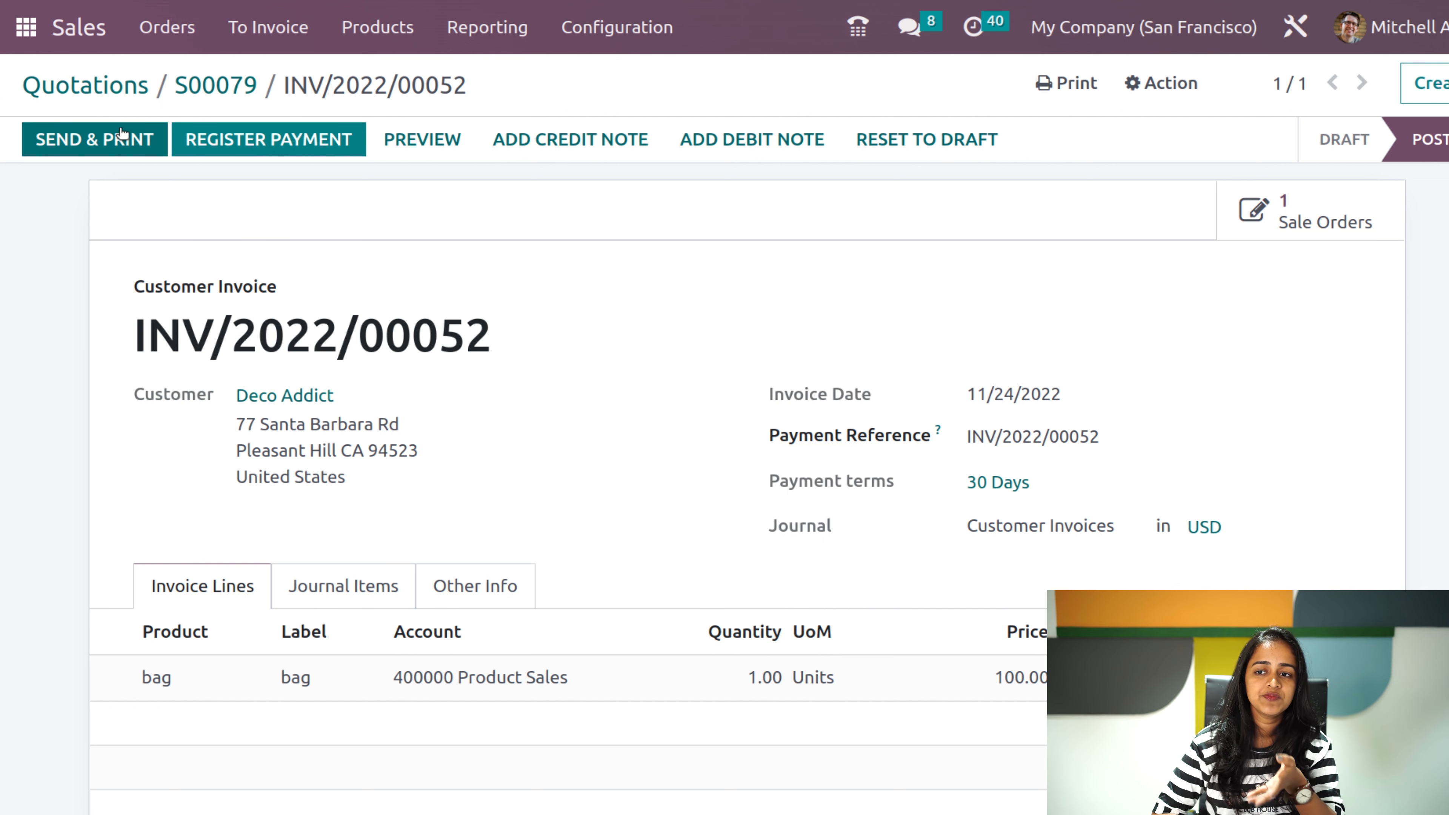
- Dismiss Send & Print and open $115.00 payment registration for INV/2022/00052 in the Bank journal
left_click(121, 133)
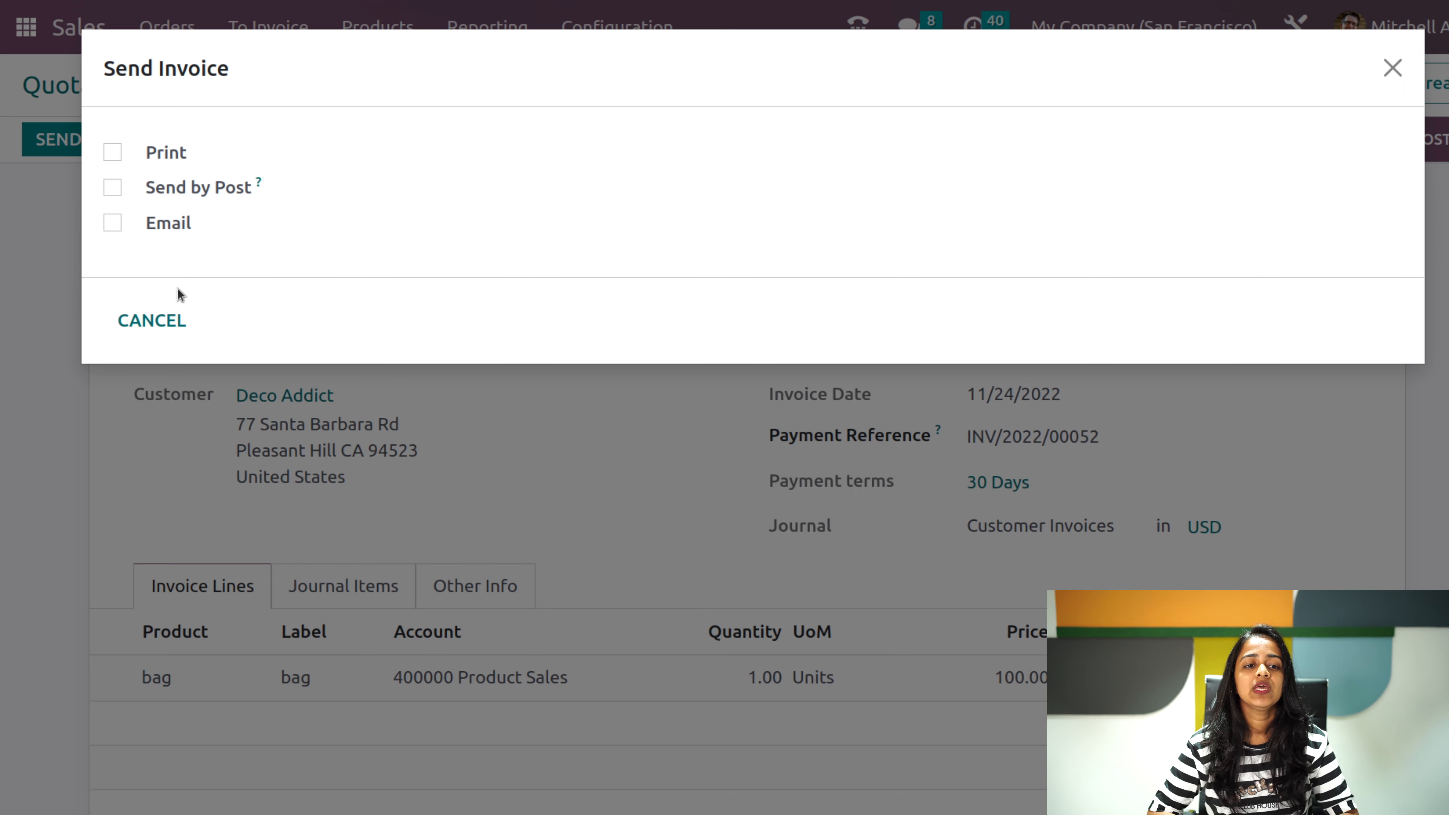
left_click(154, 321)
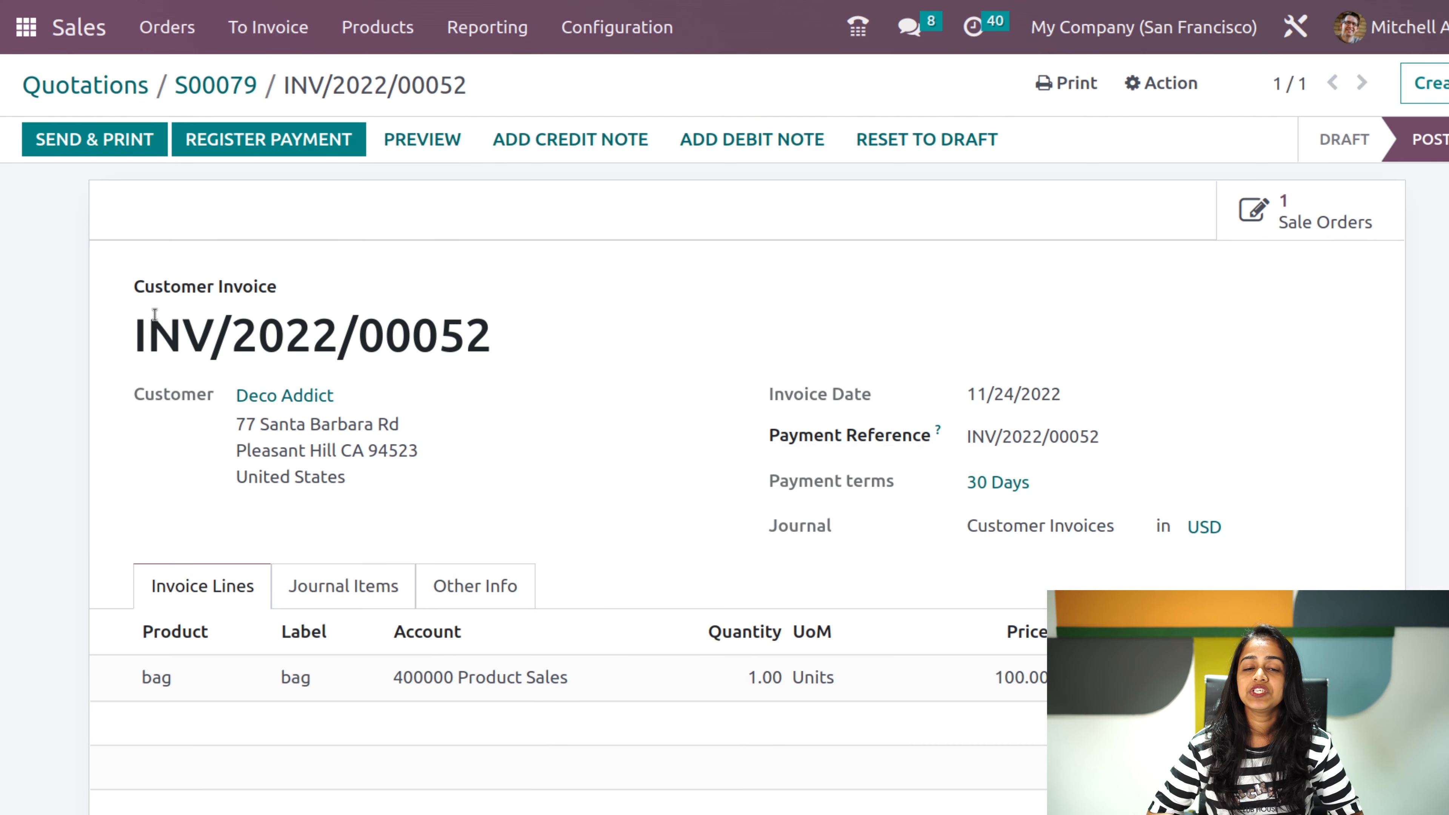
left_click(247, 141)
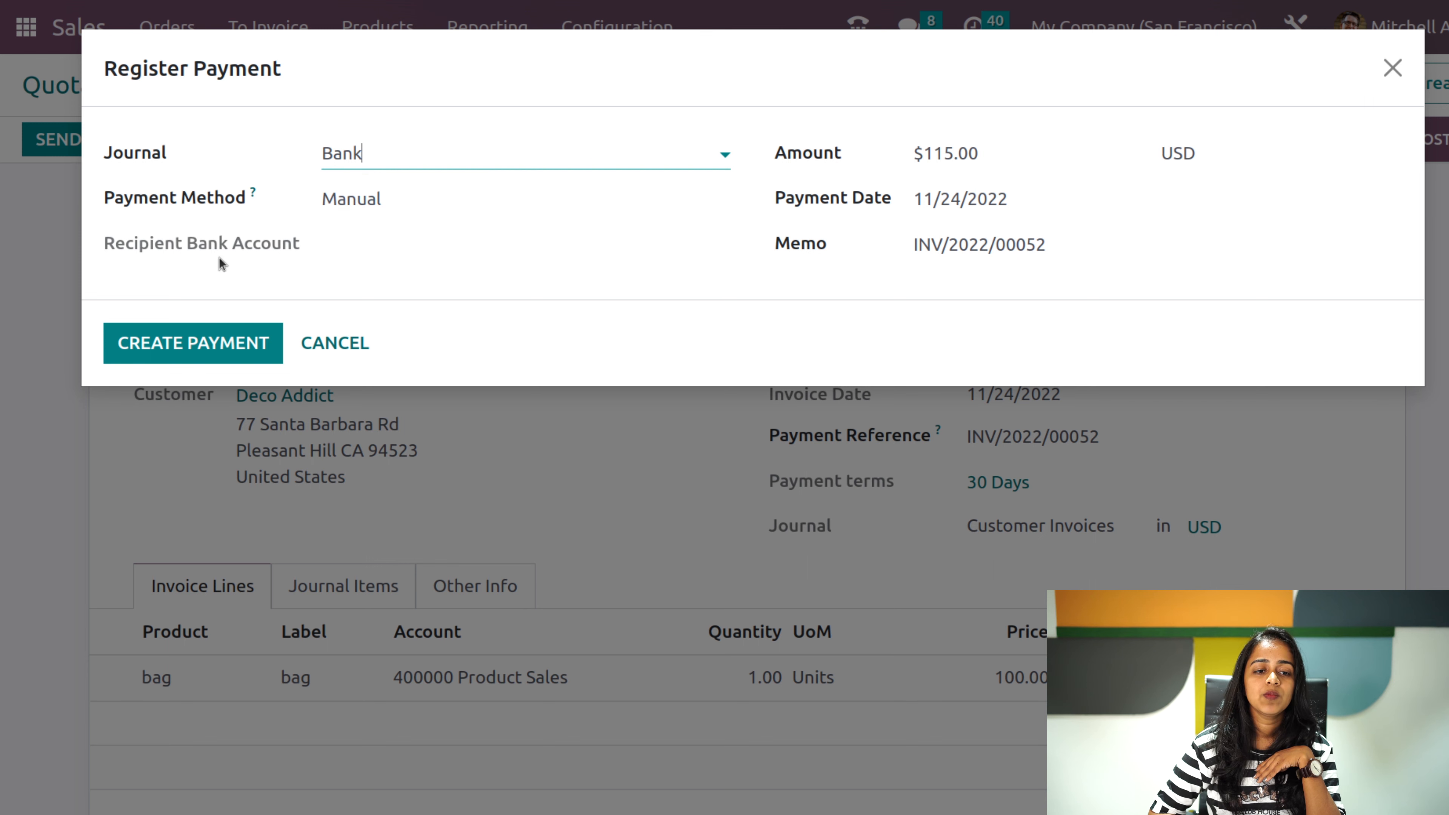
- Create the $115.00 payment, then go back to sales order S00079
left_click(176, 343)
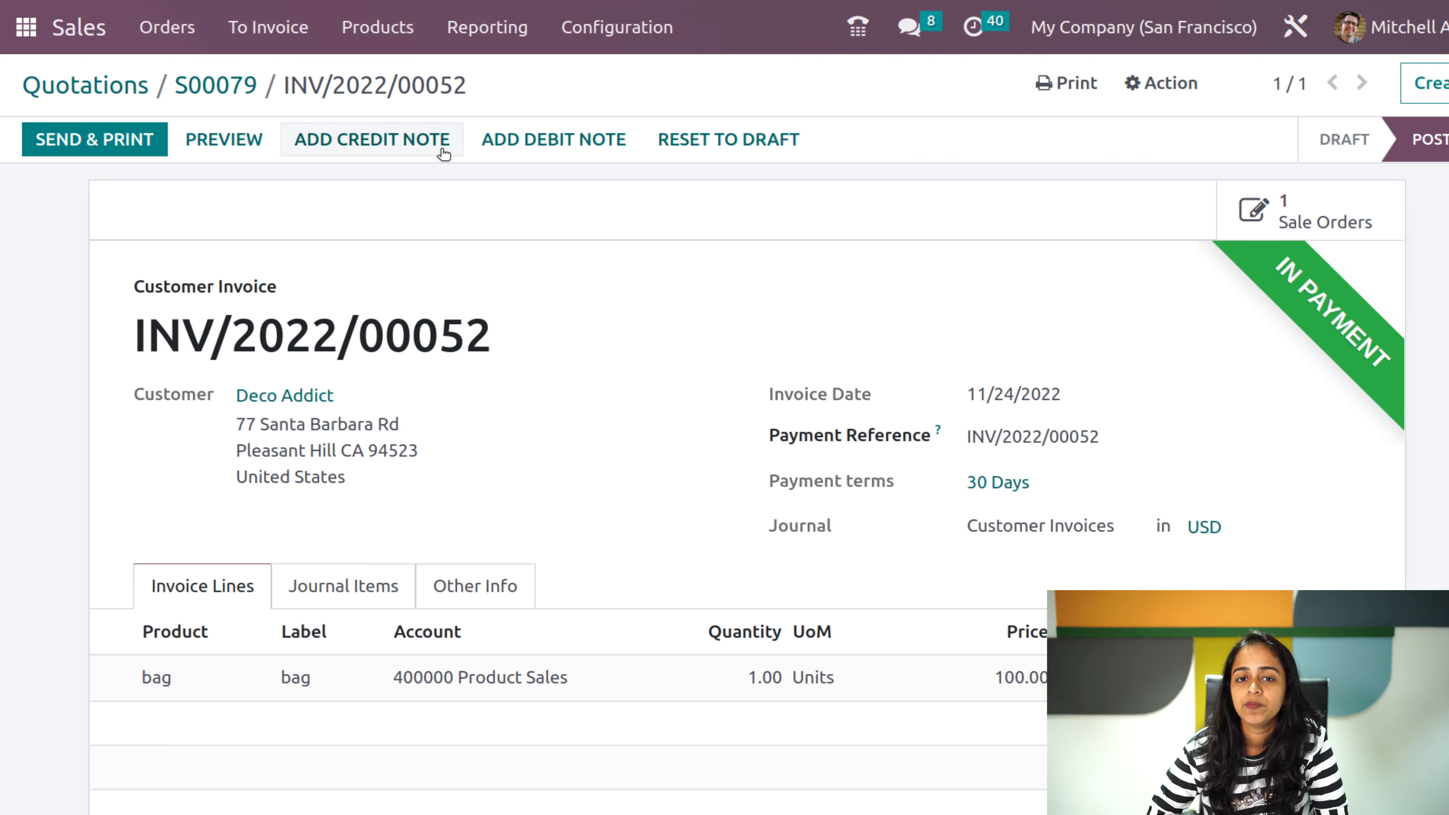
left_click(215, 85)
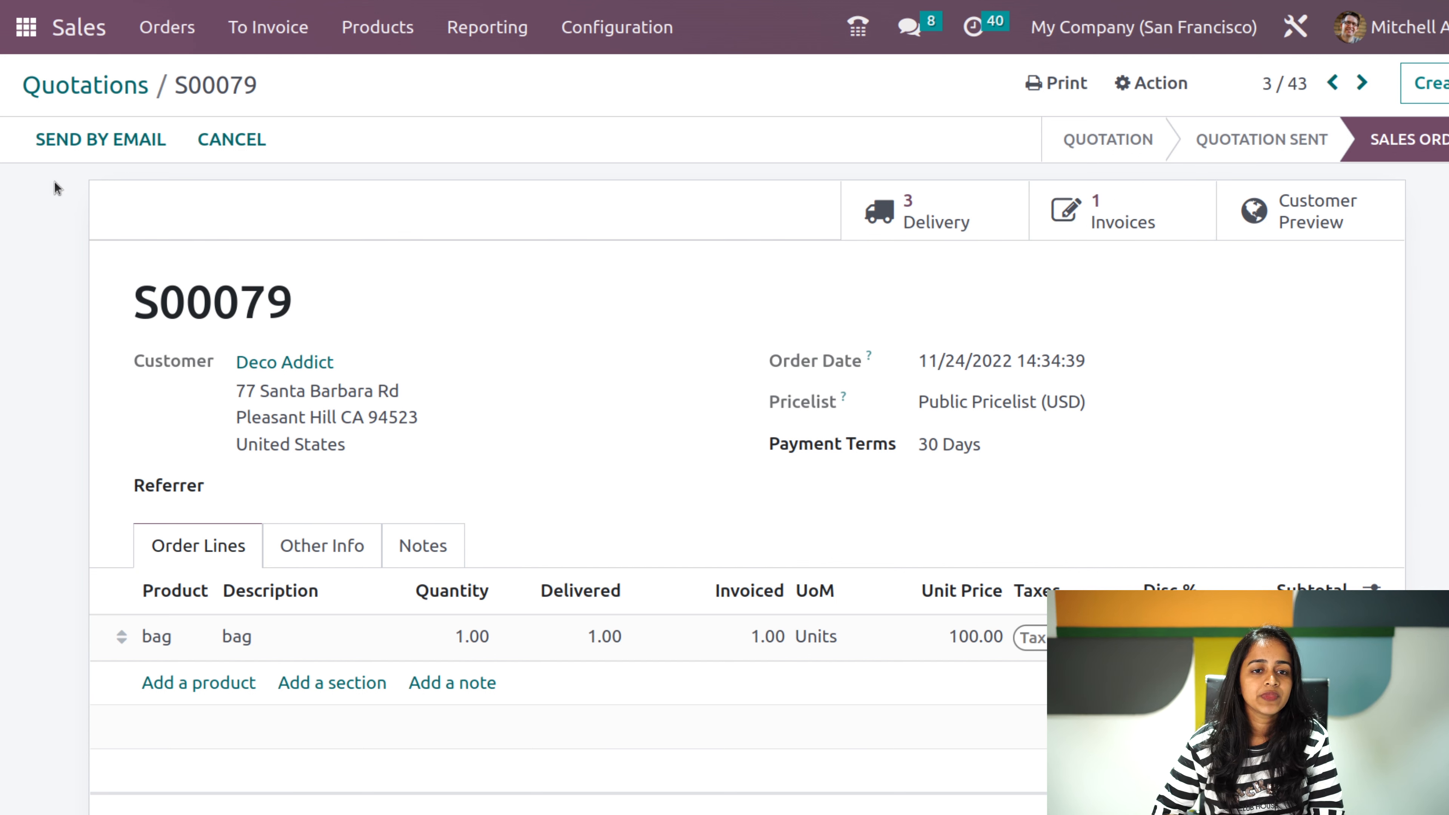
- Return to the My Quotations list, checking the Filters menu without applying any filter
left_click(87, 92)
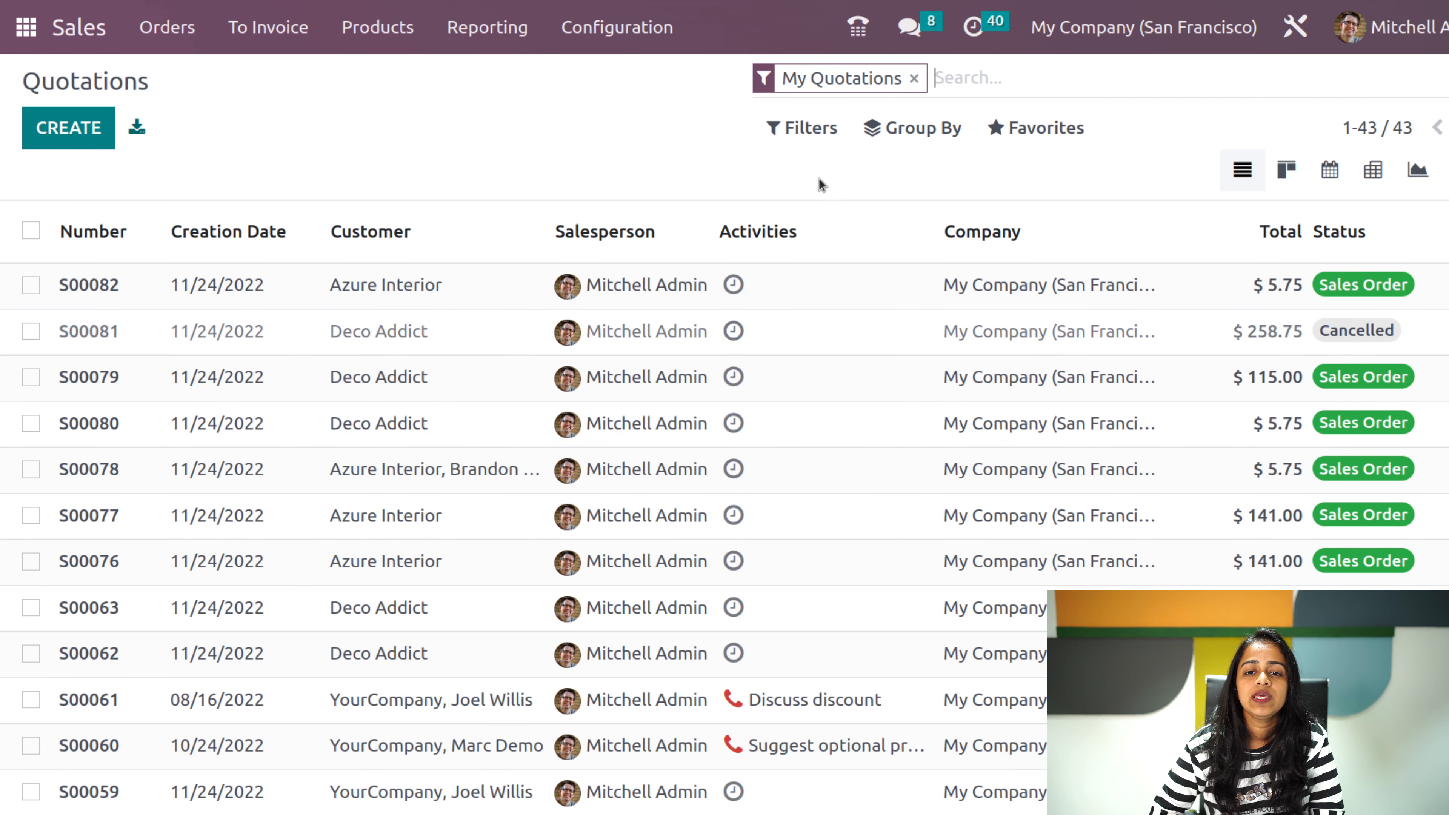
left_click(810, 125)
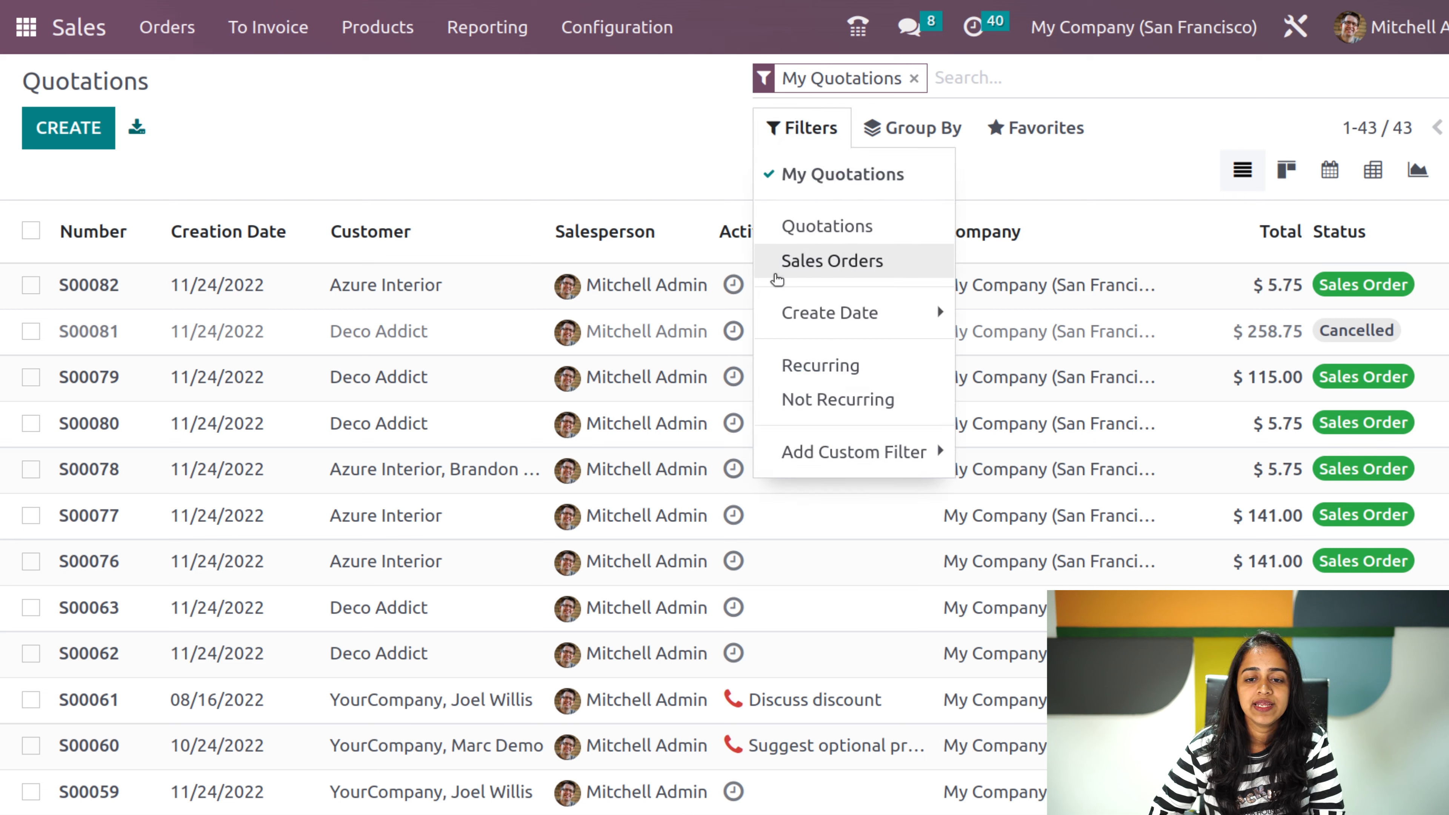
left_click(590, 177)
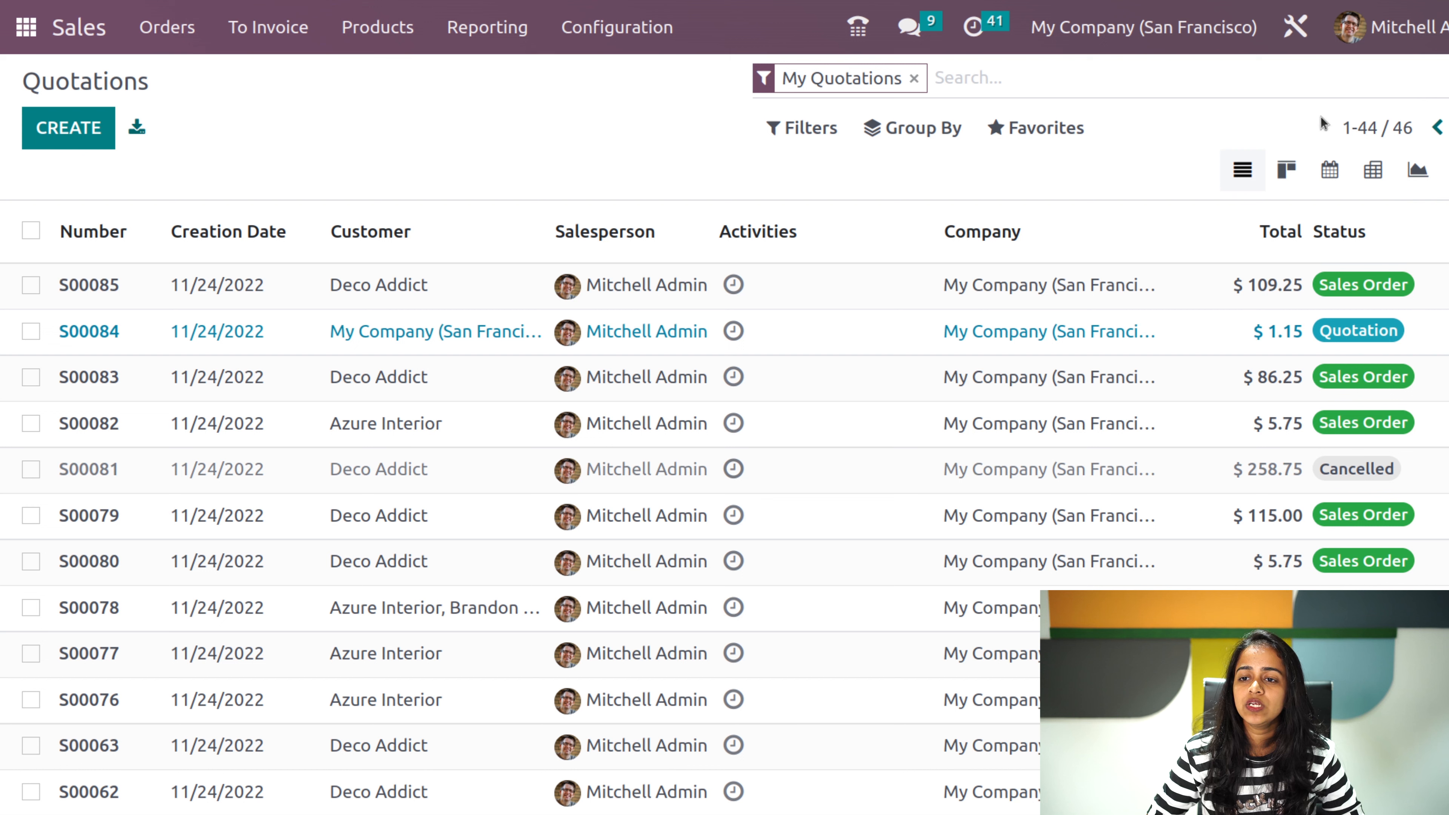
- Narrow the quotations pager to a single record, then to the first five
left_click(1378, 128)
key("BackSpace")
key("BackSpace")
key("BackSpace")
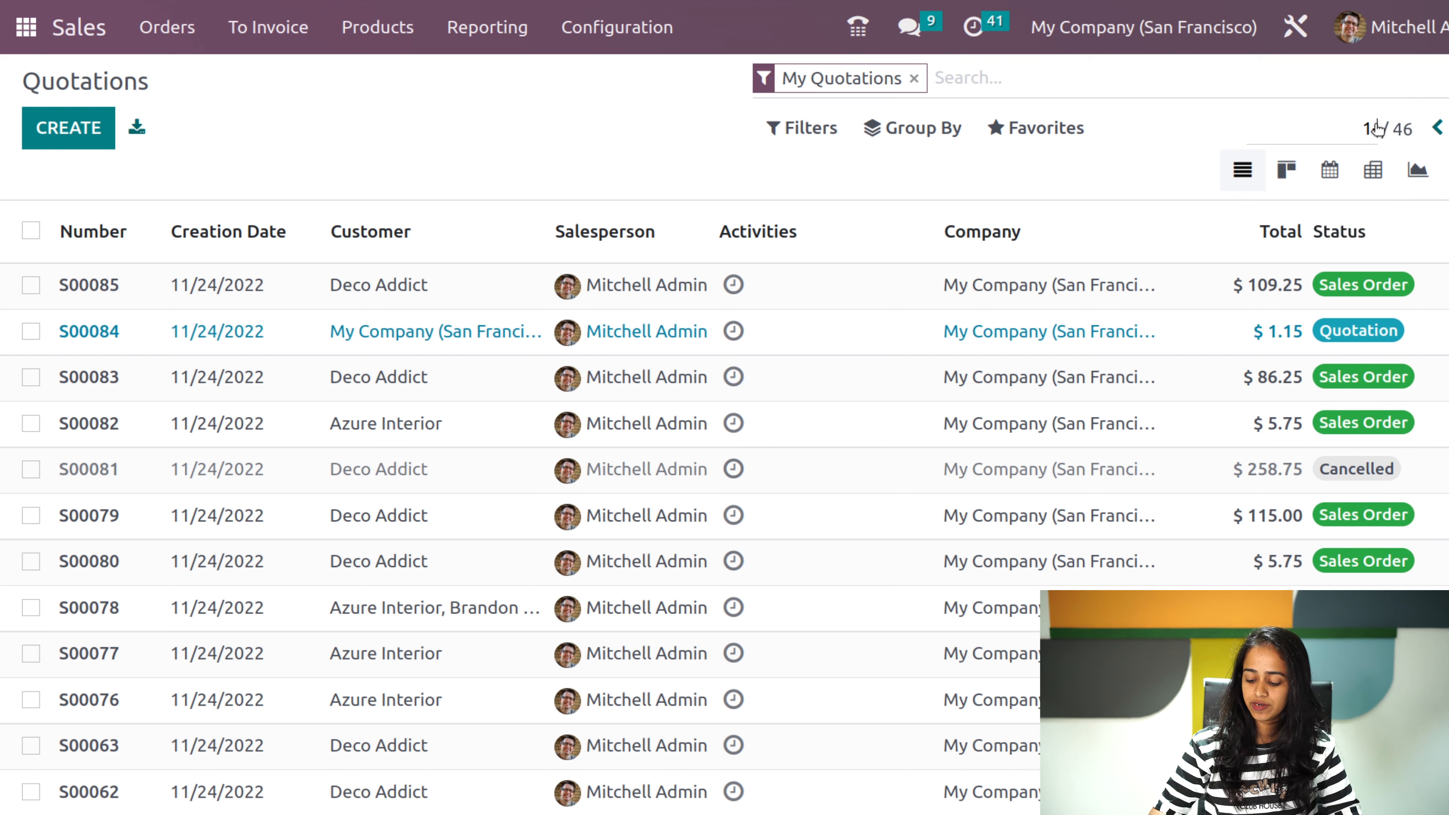
type("-5")
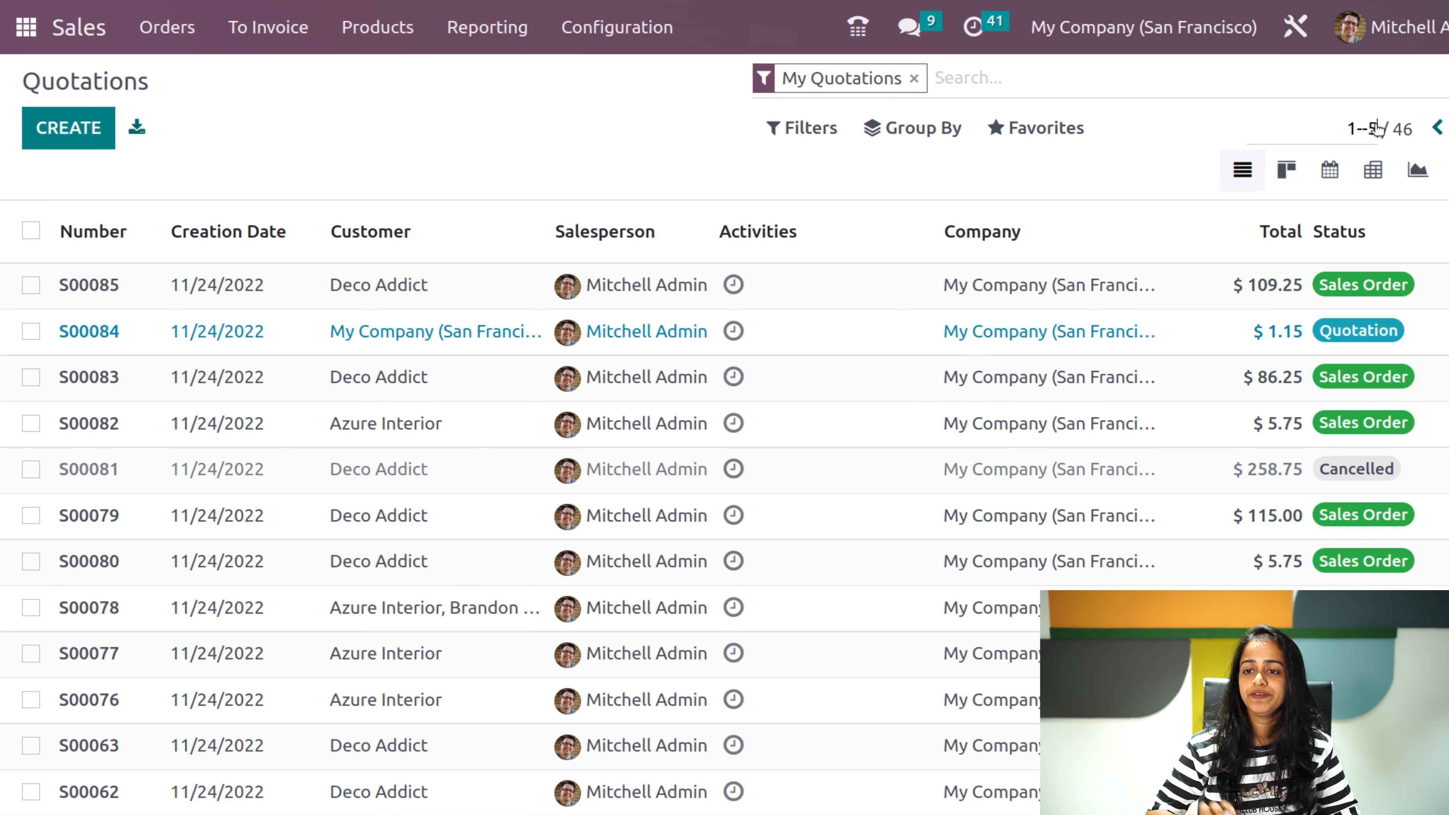
left_click(1133, 180)
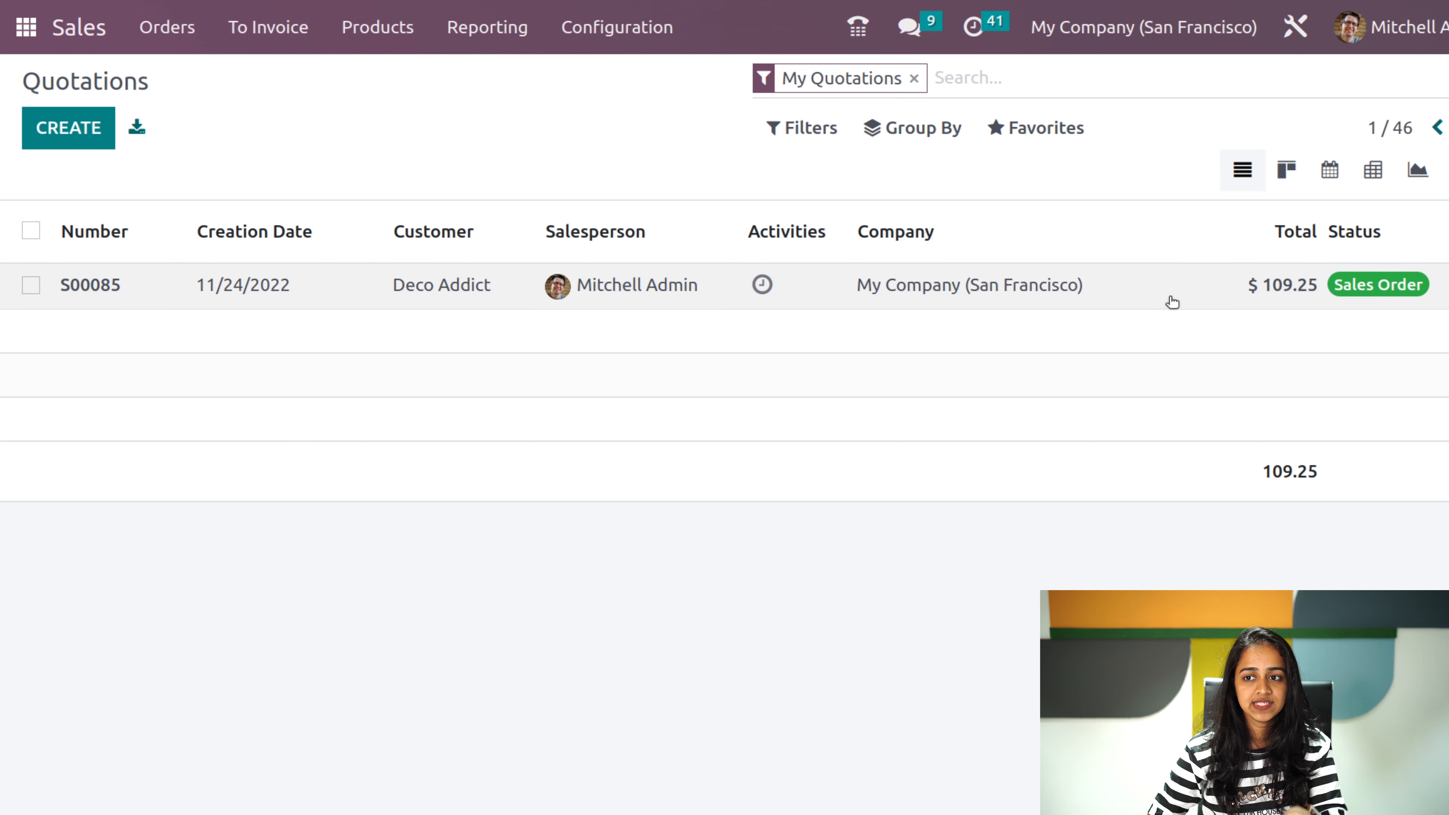
left_click(1373, 128)
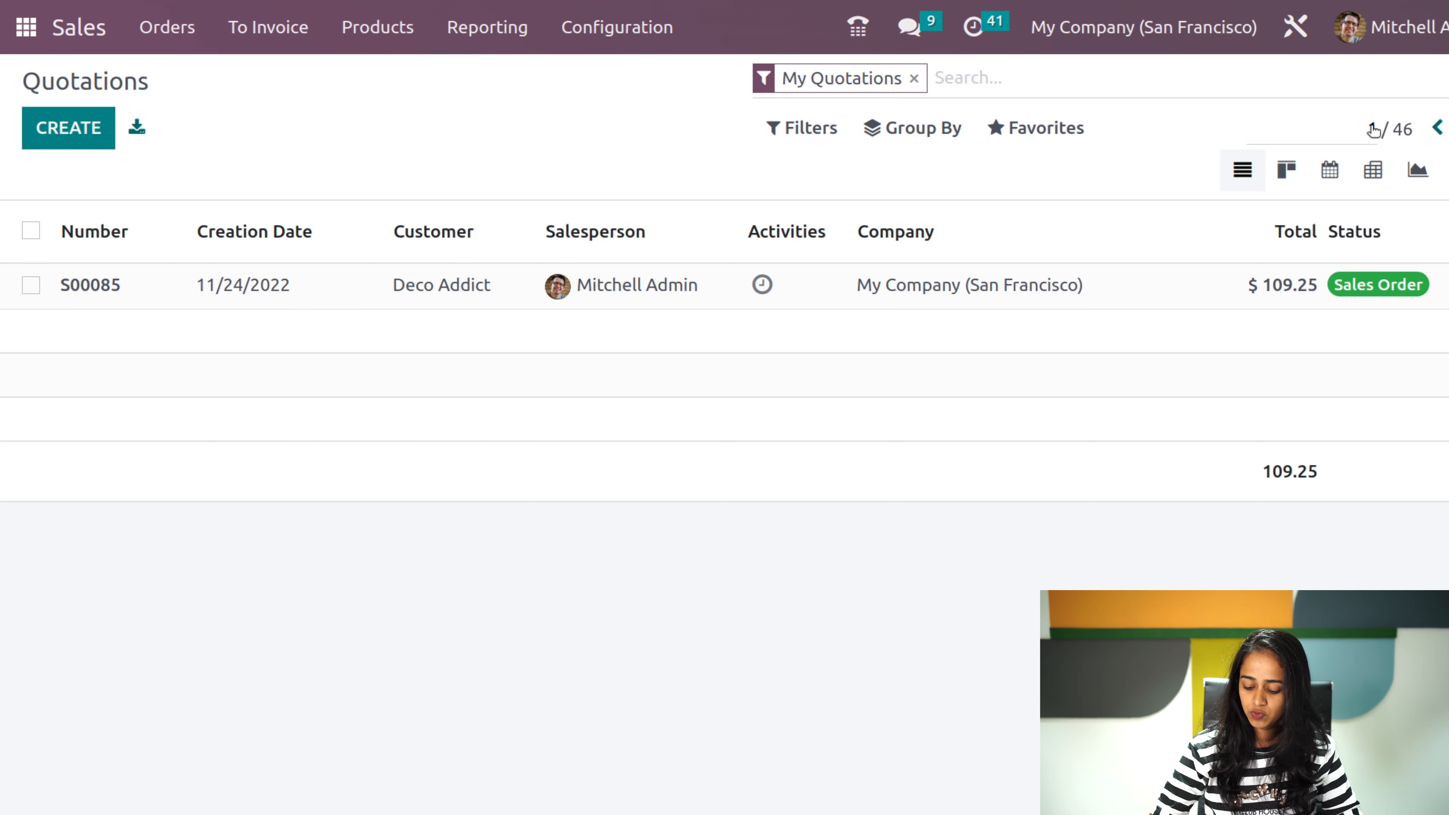
type("-5")
key("Return")
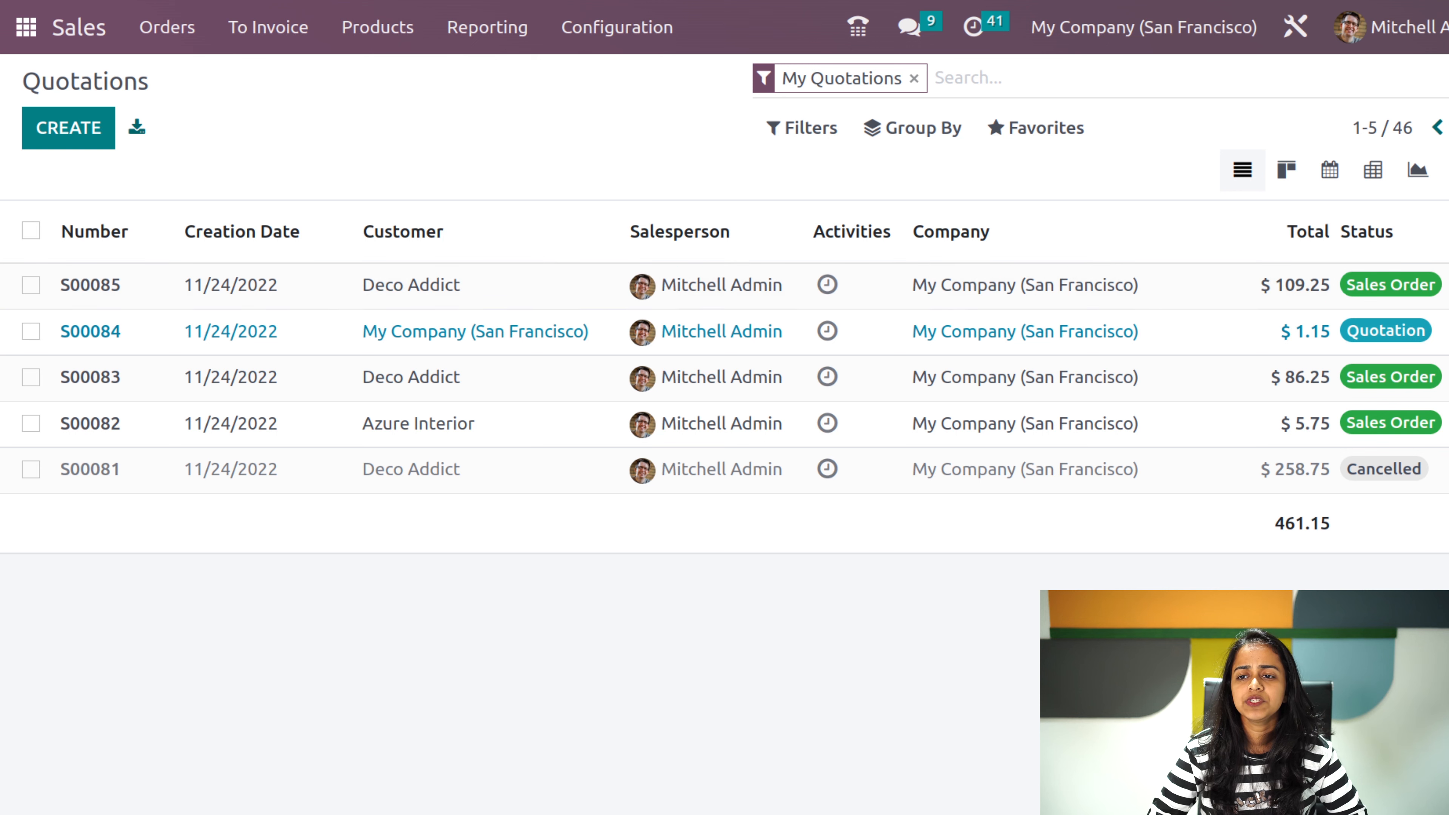
- Set the pager range to 1-46 so every quotation shows on one page
left_click(1370, 128)
key("BackSpace")
key("BackSpace")
key("BackSpace")
type("1-46")
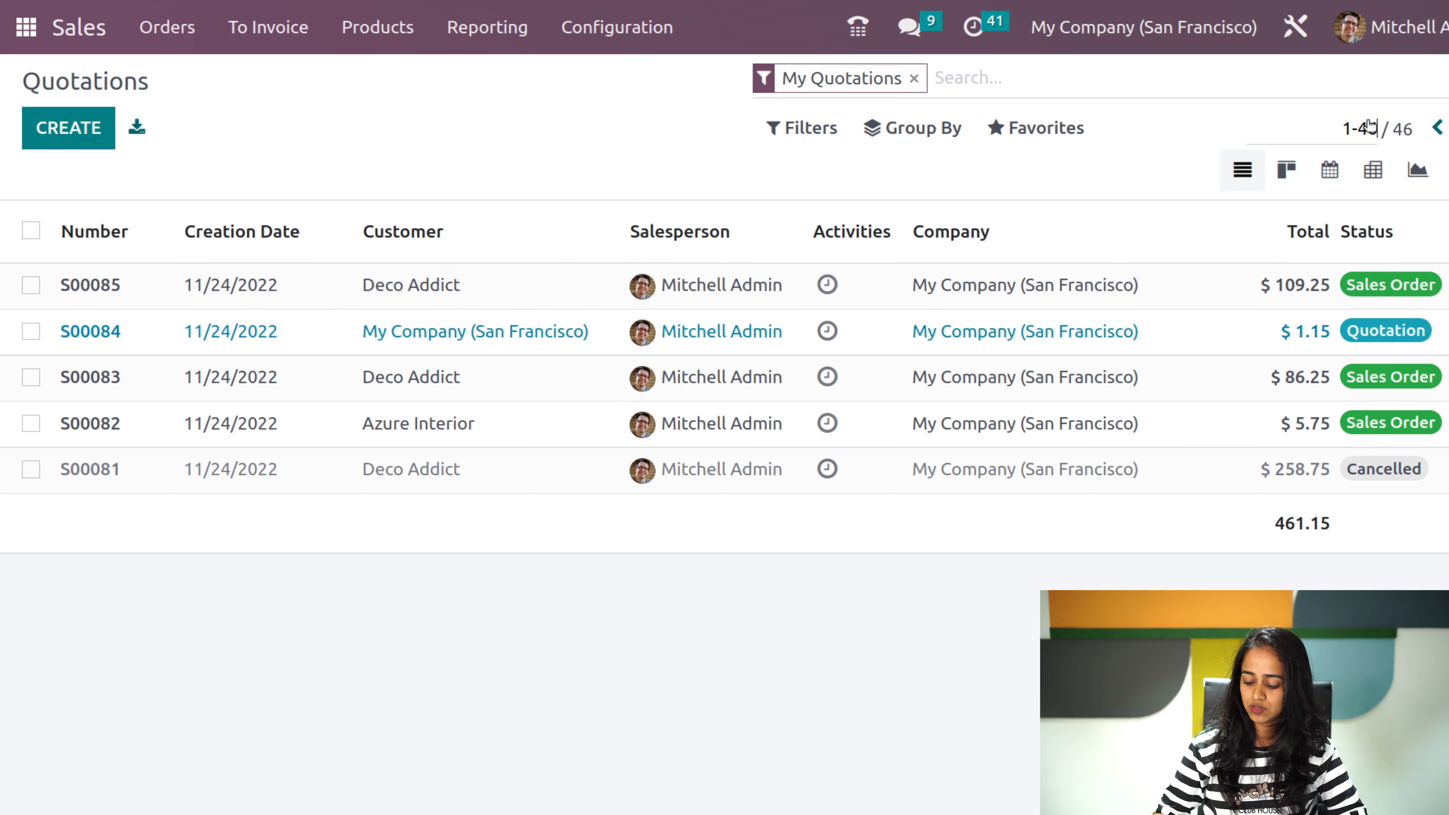
key("Return")
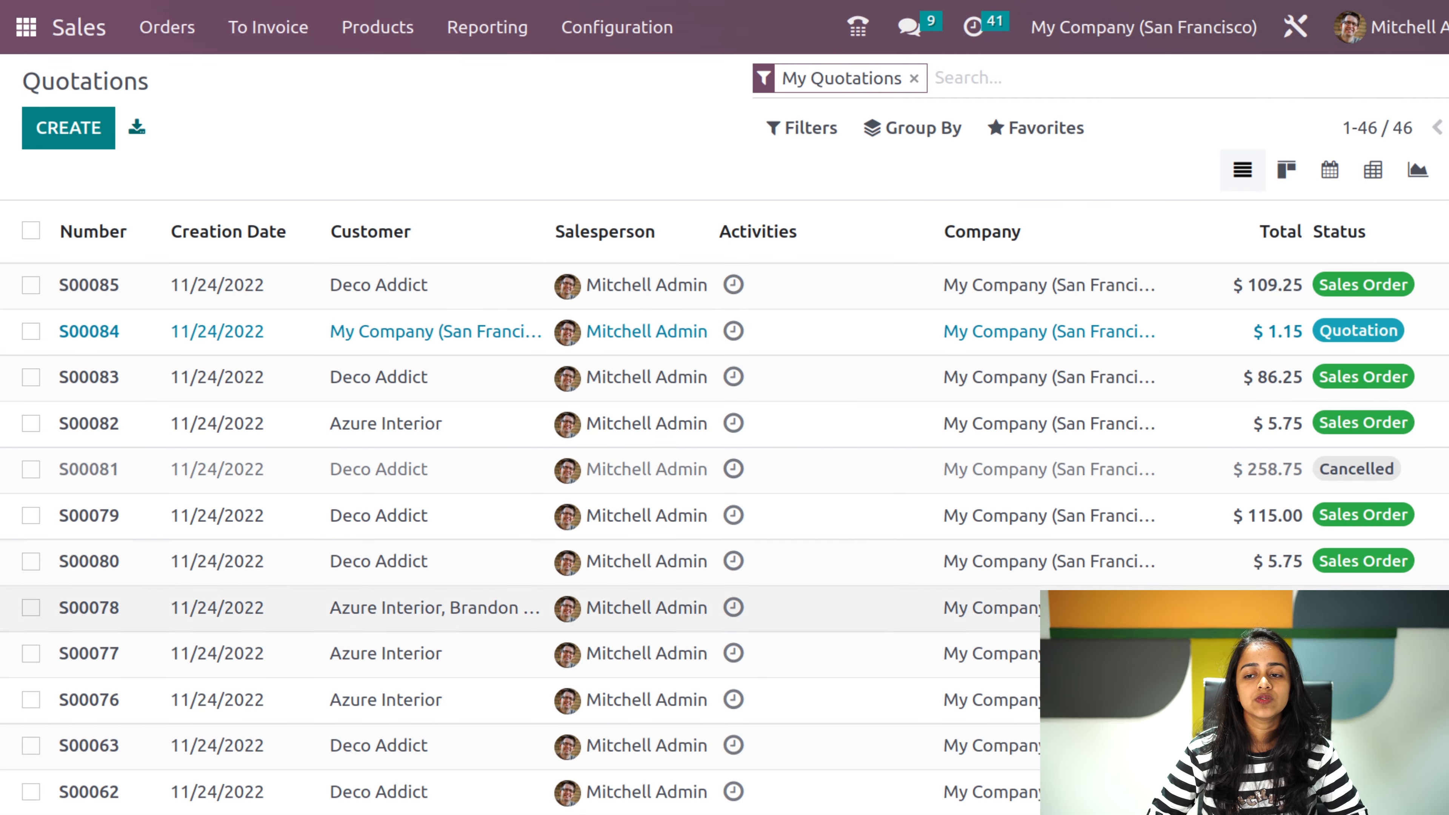
scroll(724, 508, "down", 10)
scroll(725, 508, "up", 10)
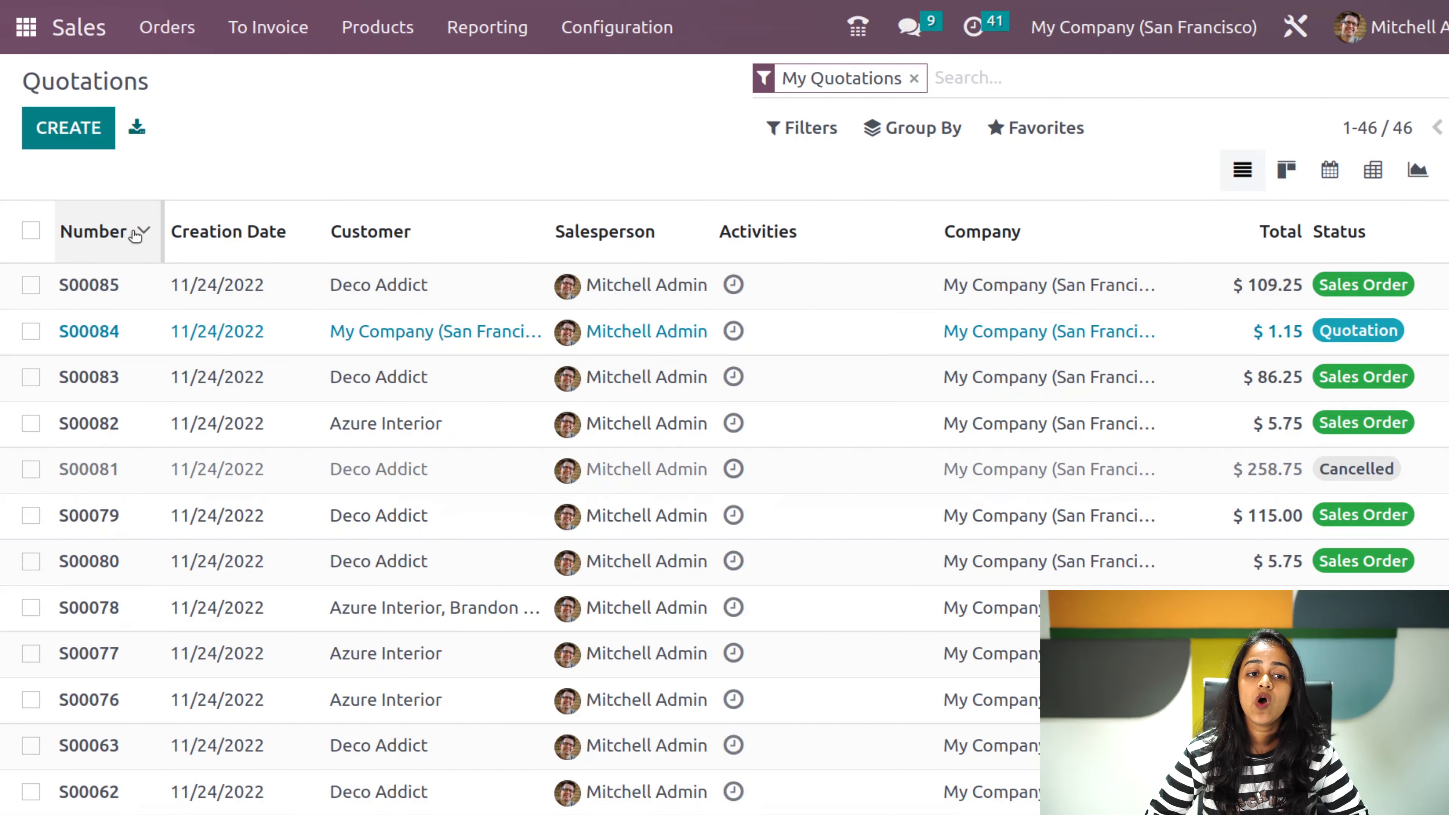
- Sort quotations by Number ascending, then descending, and go back to the apps home screen
left_click(143, 234)
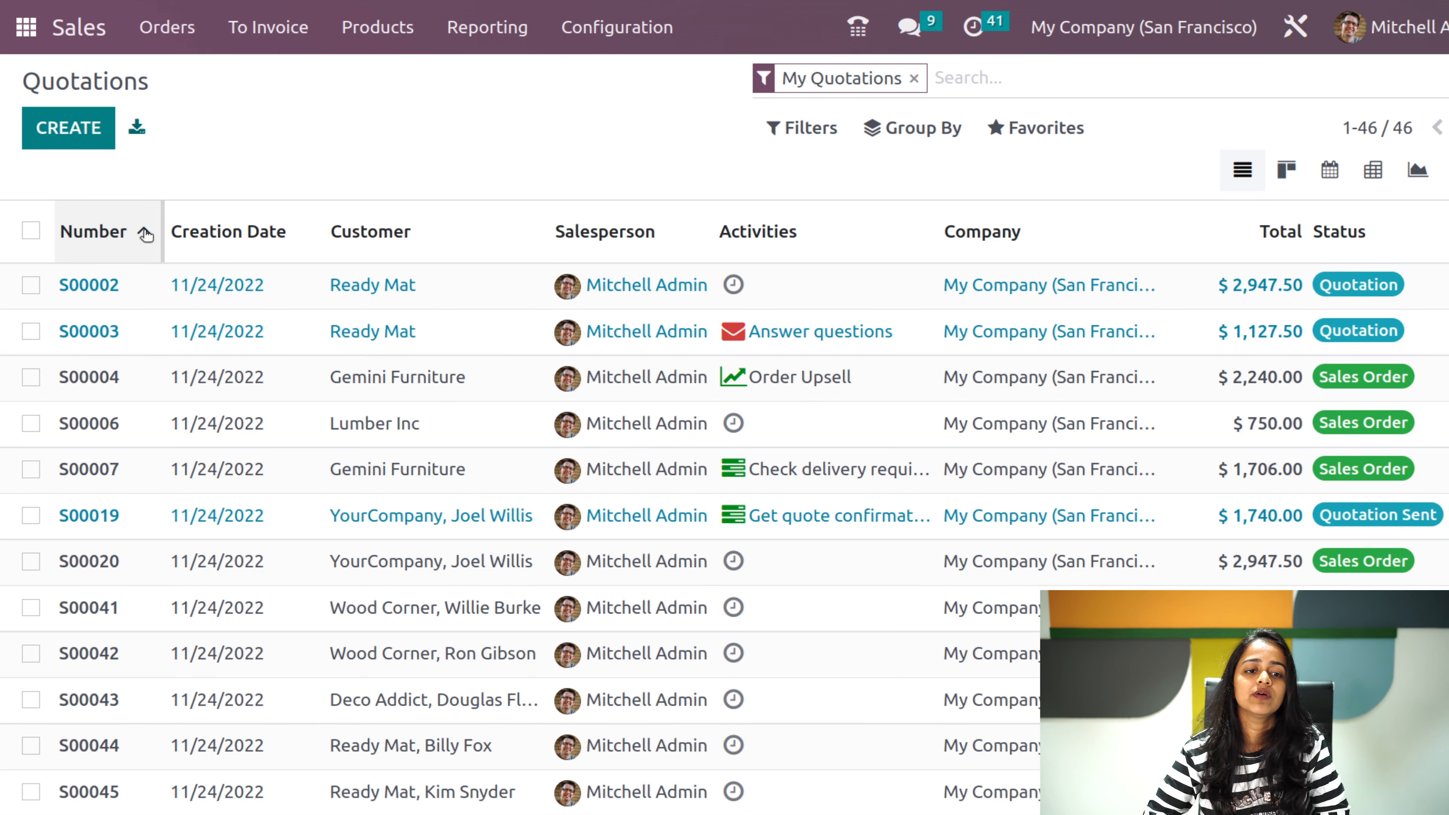
left_click(146, 234)
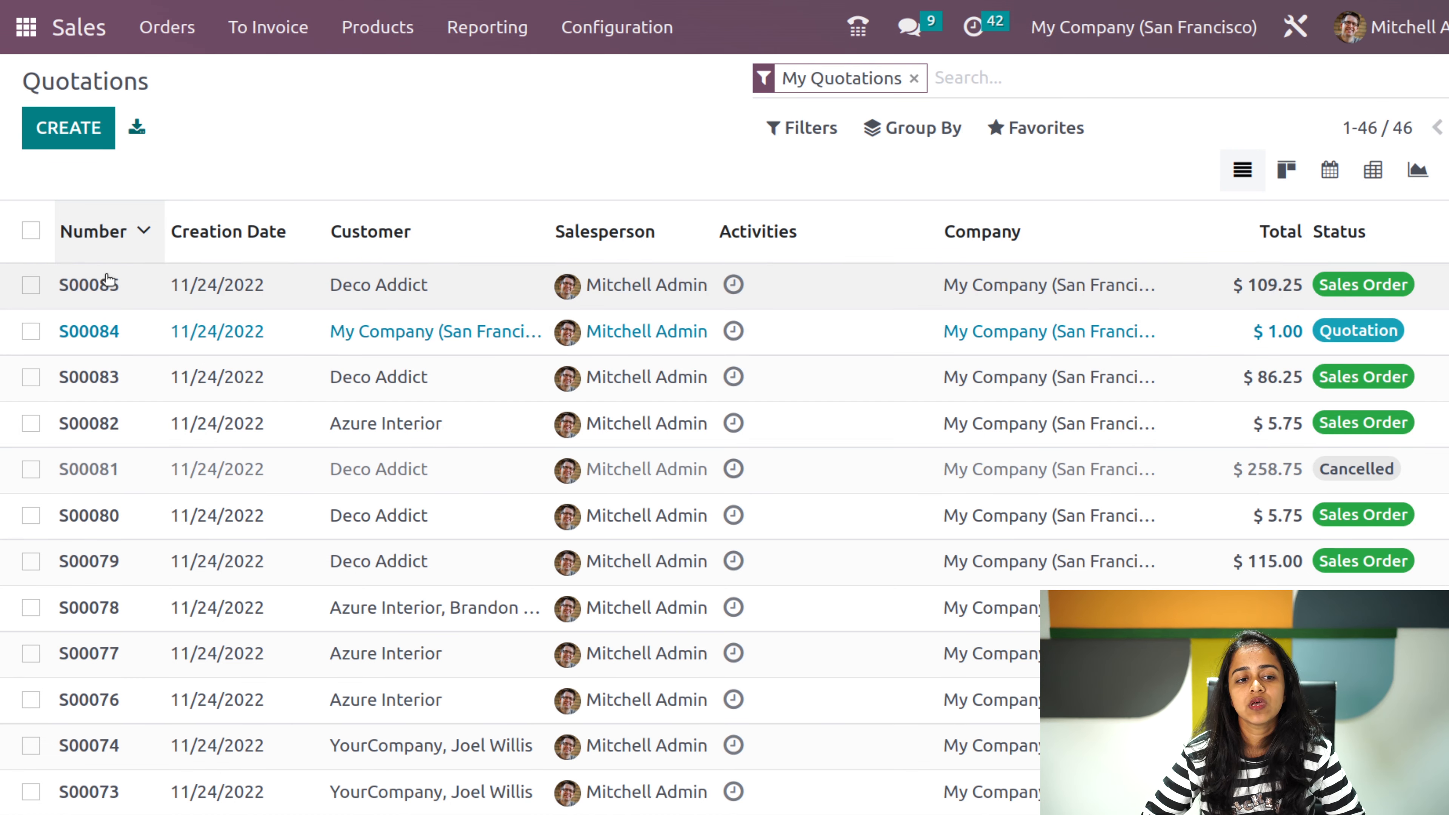
left_click(34, 47)
scroll(867, 565, "down", 5)
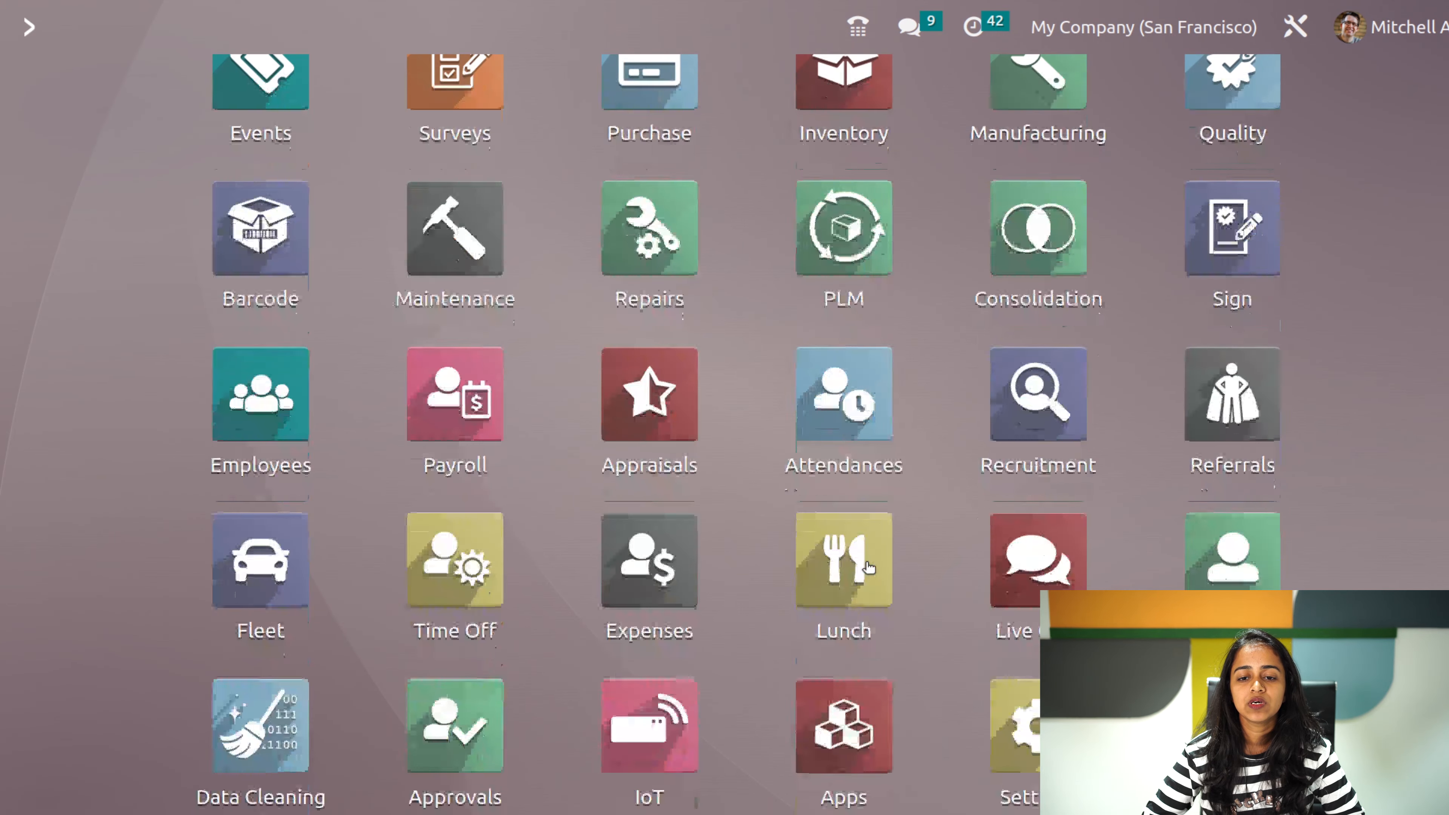
- Open the Settings app and scroll down to the Developer Tools section
left_click(1020, 728)
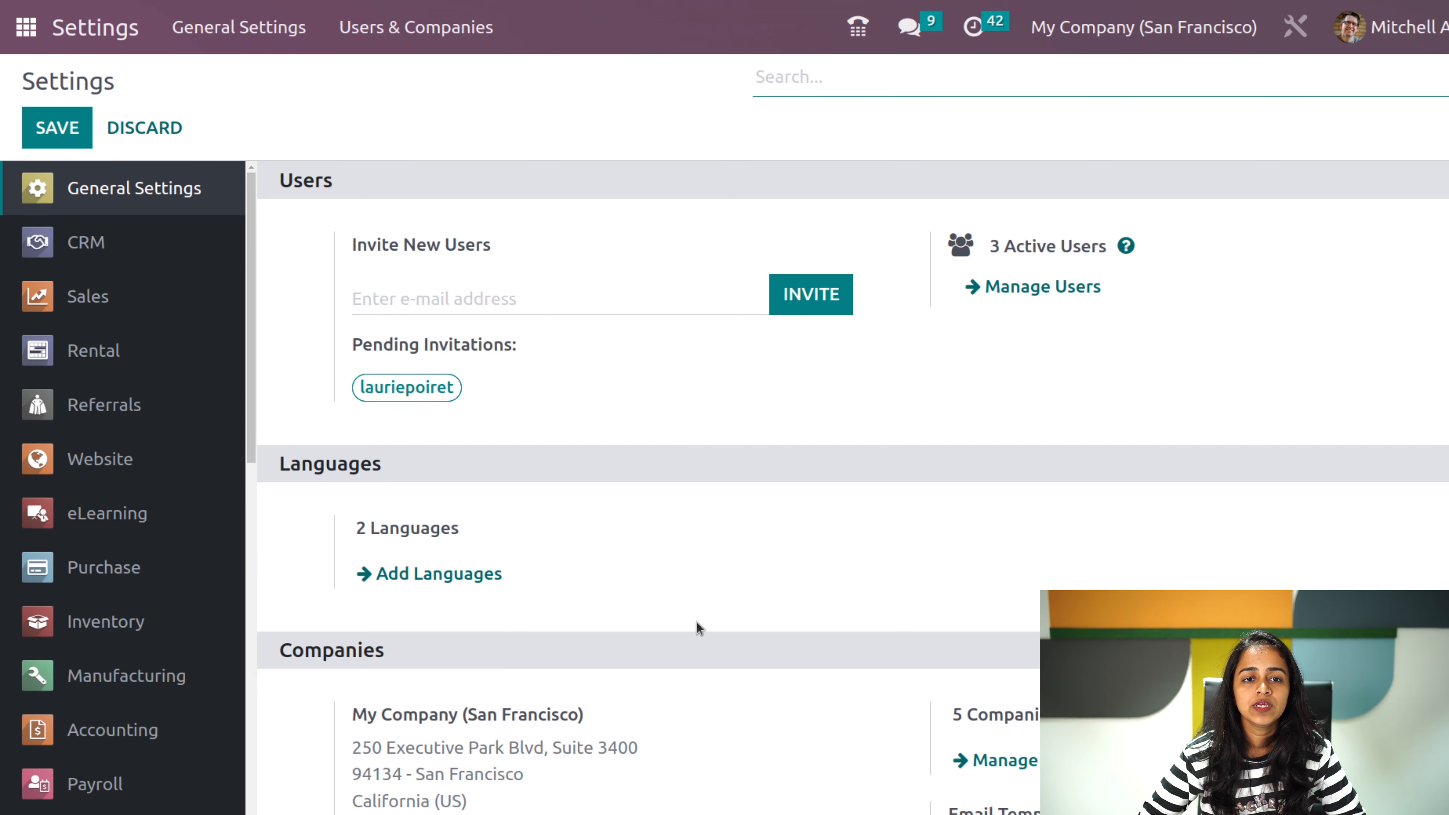
scroll(591, 661, "down", 20)
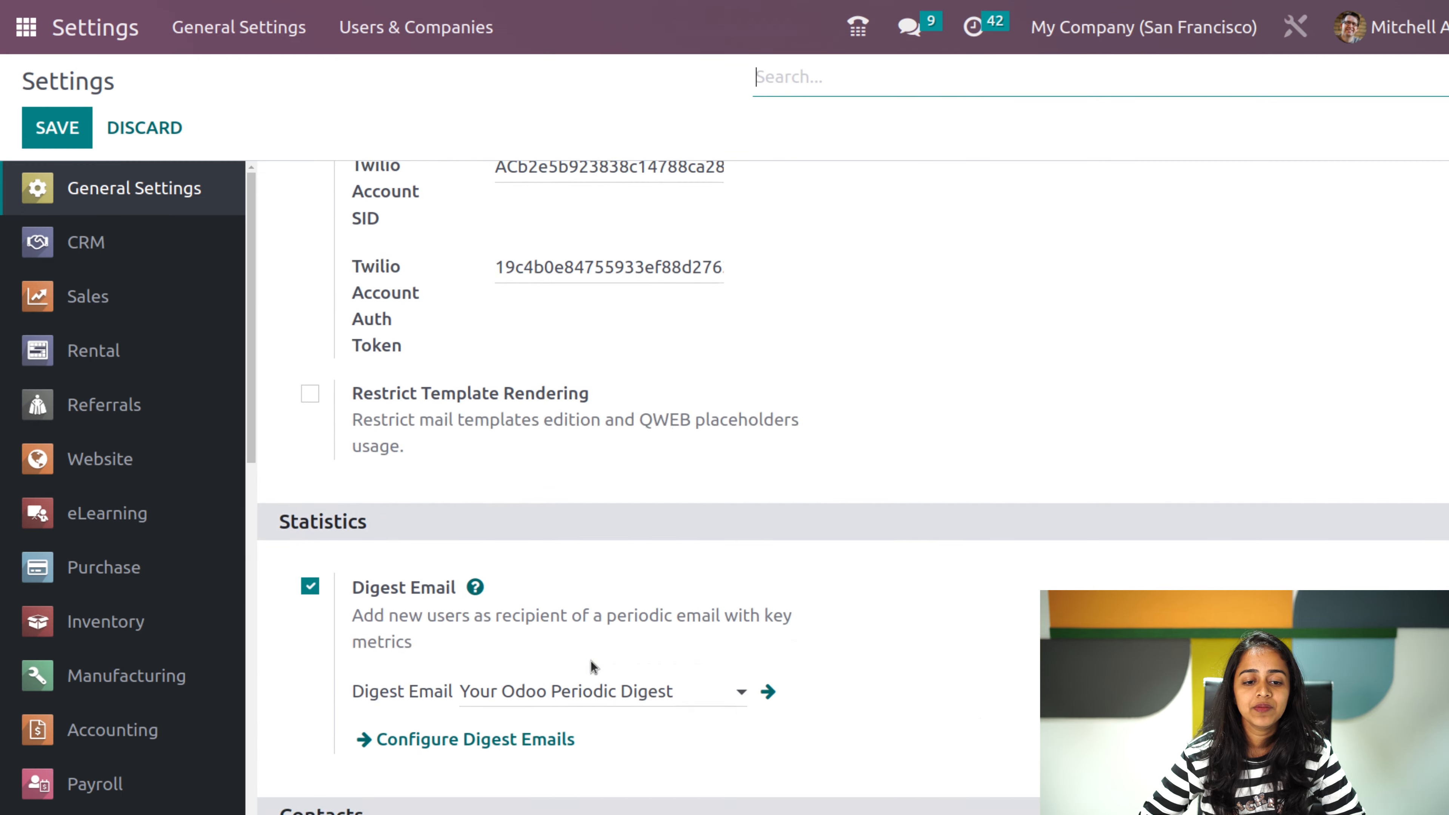
scroll(591, 660, "down", 5)
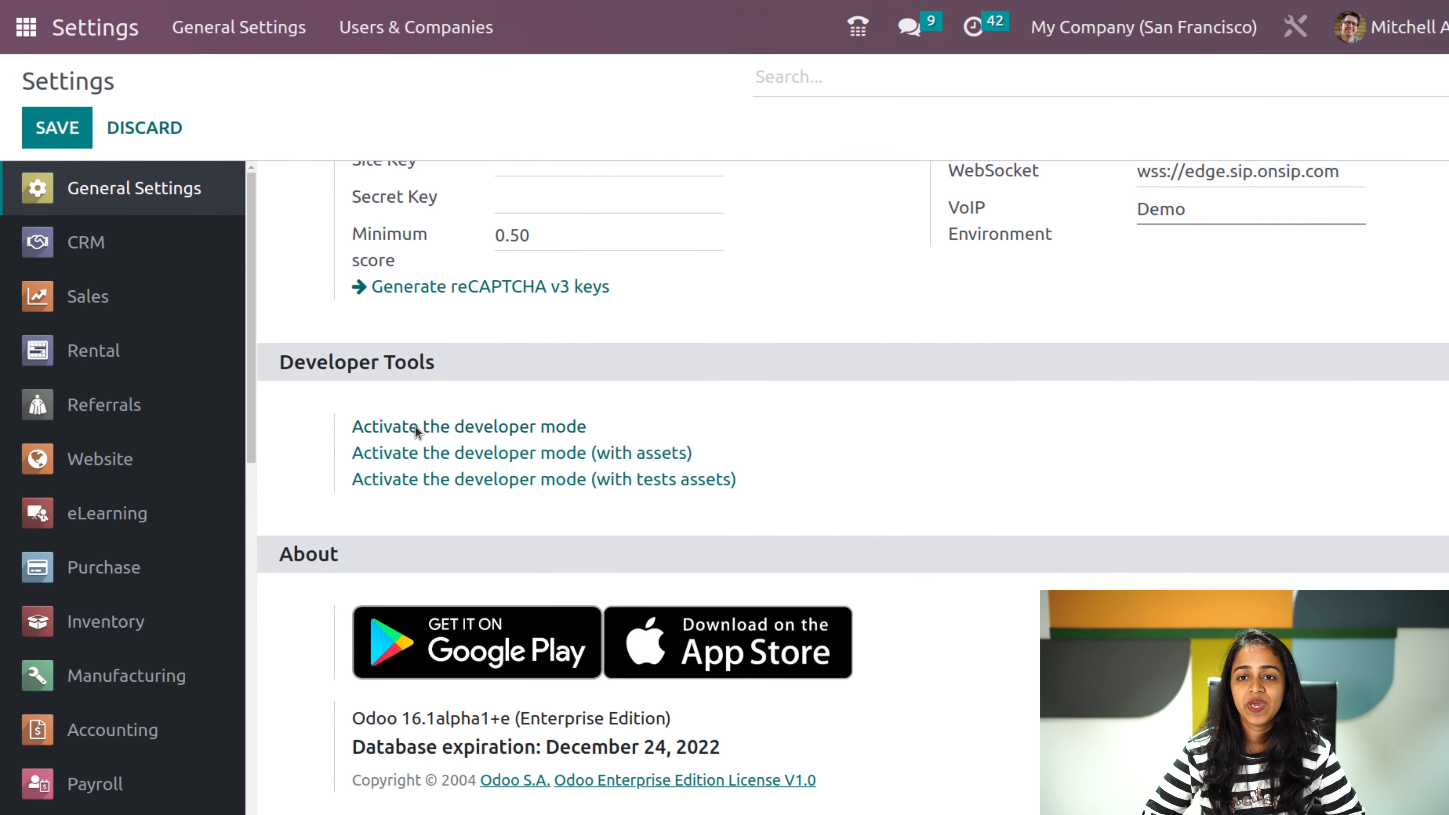
- Activate developer mode from the Developer Tools section
left_click(414, 426)
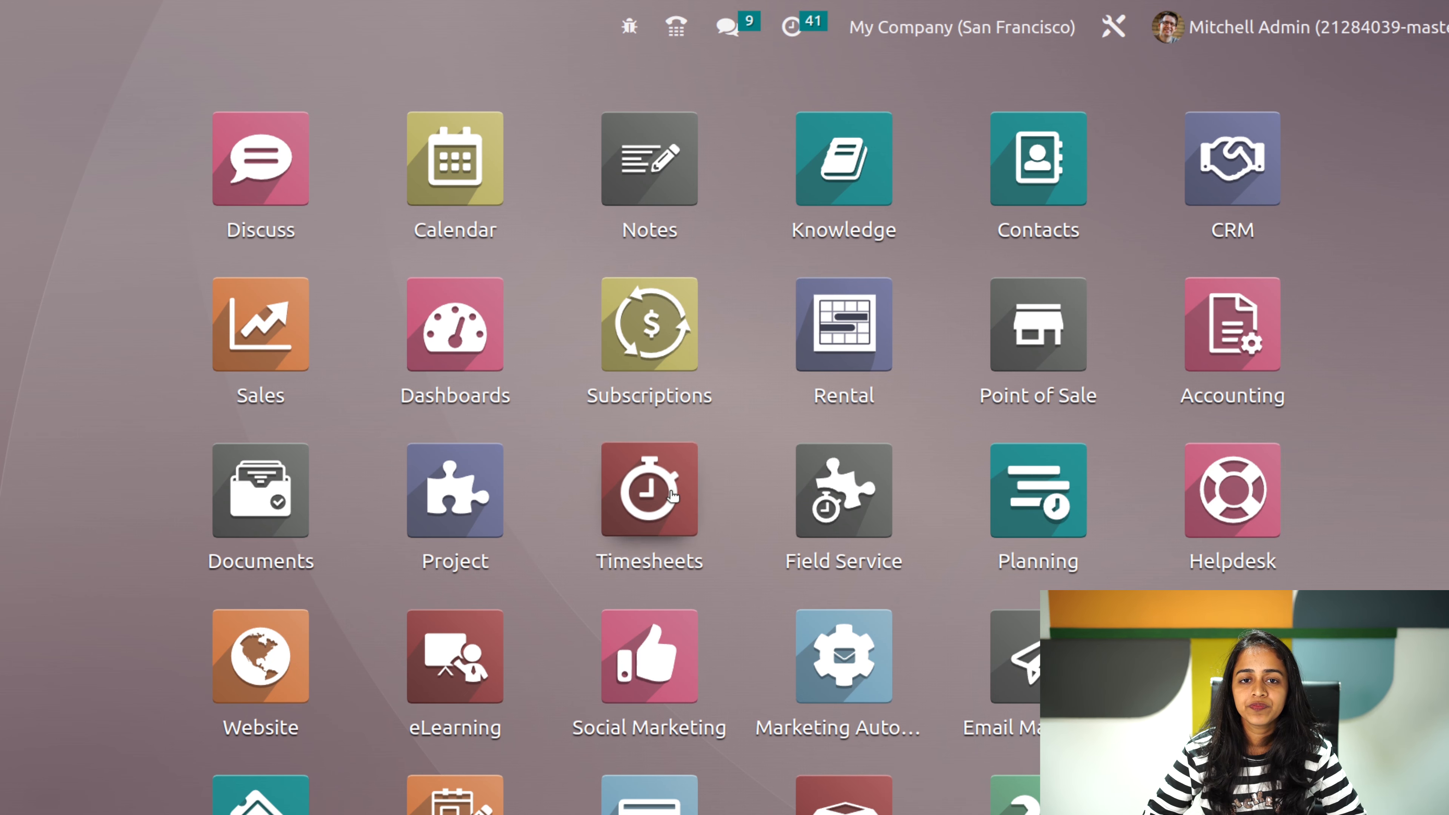
scroll(632, 520, "down", 5)
scroll(631, 516, "down", 5)
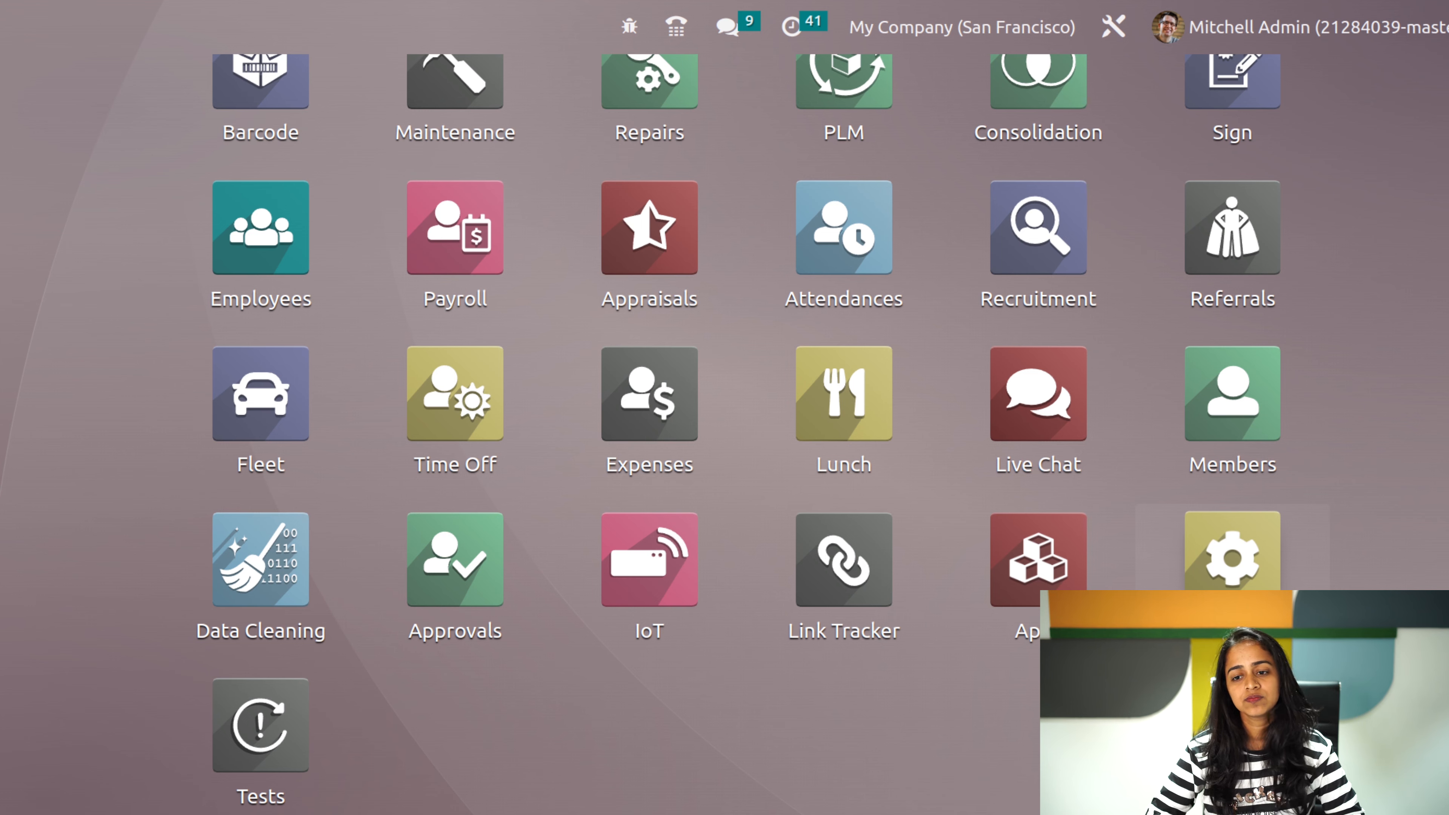
- Reopen Settings and expand the Technical menu down to its Sequences entry
left_click(1230, 553)
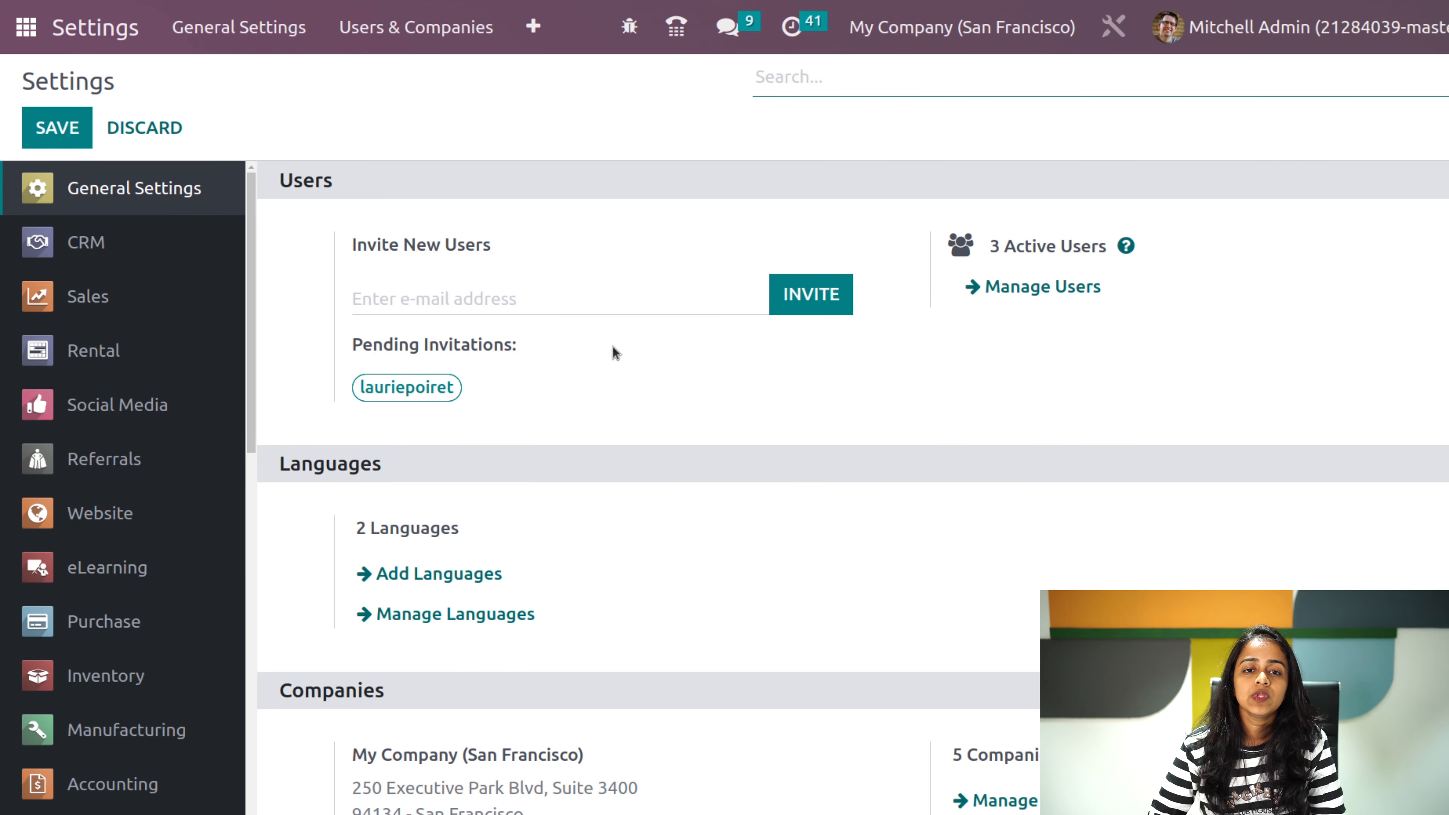
left_click(533, 26)
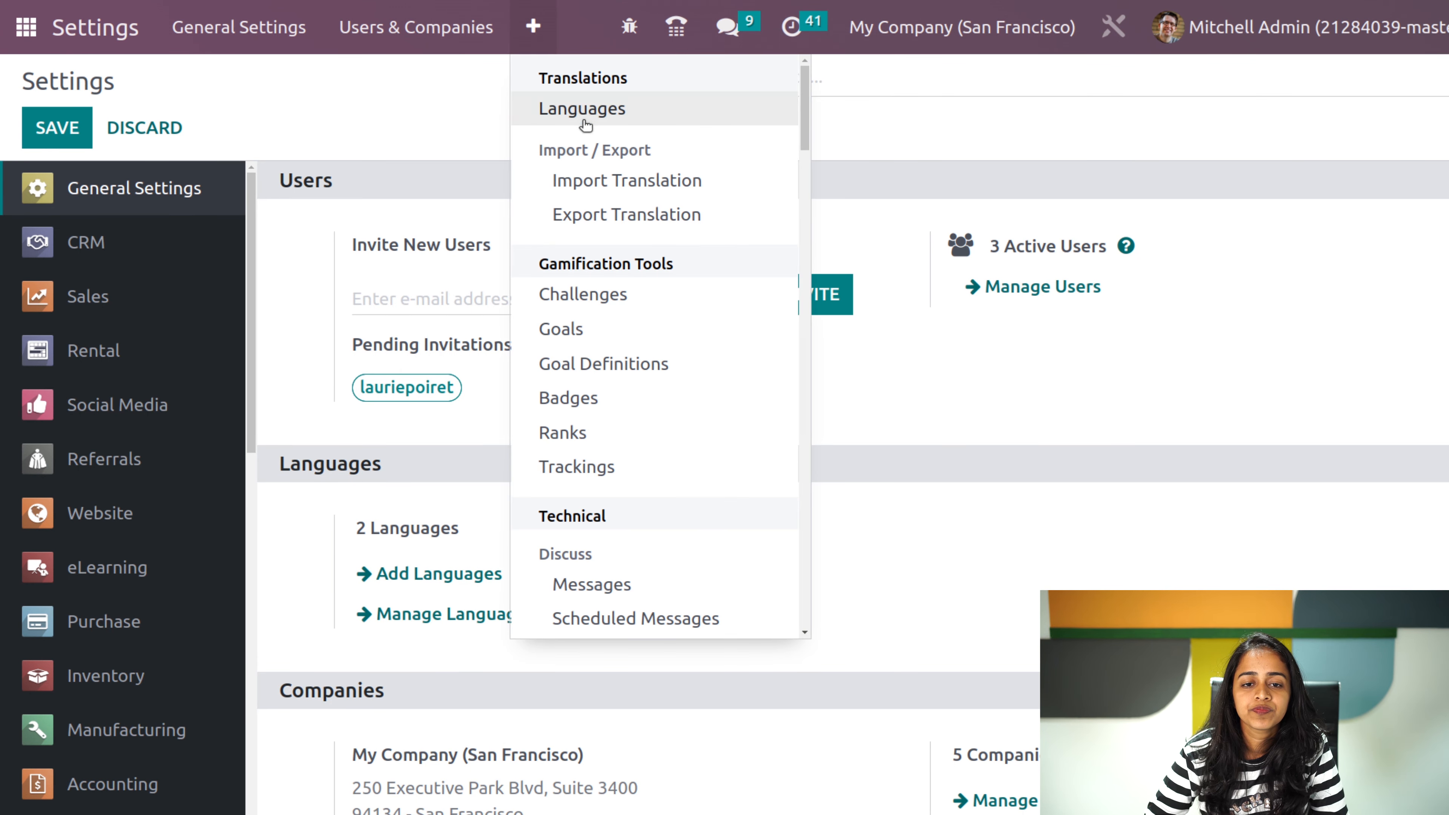
scroll(642, 367, "down", 5)
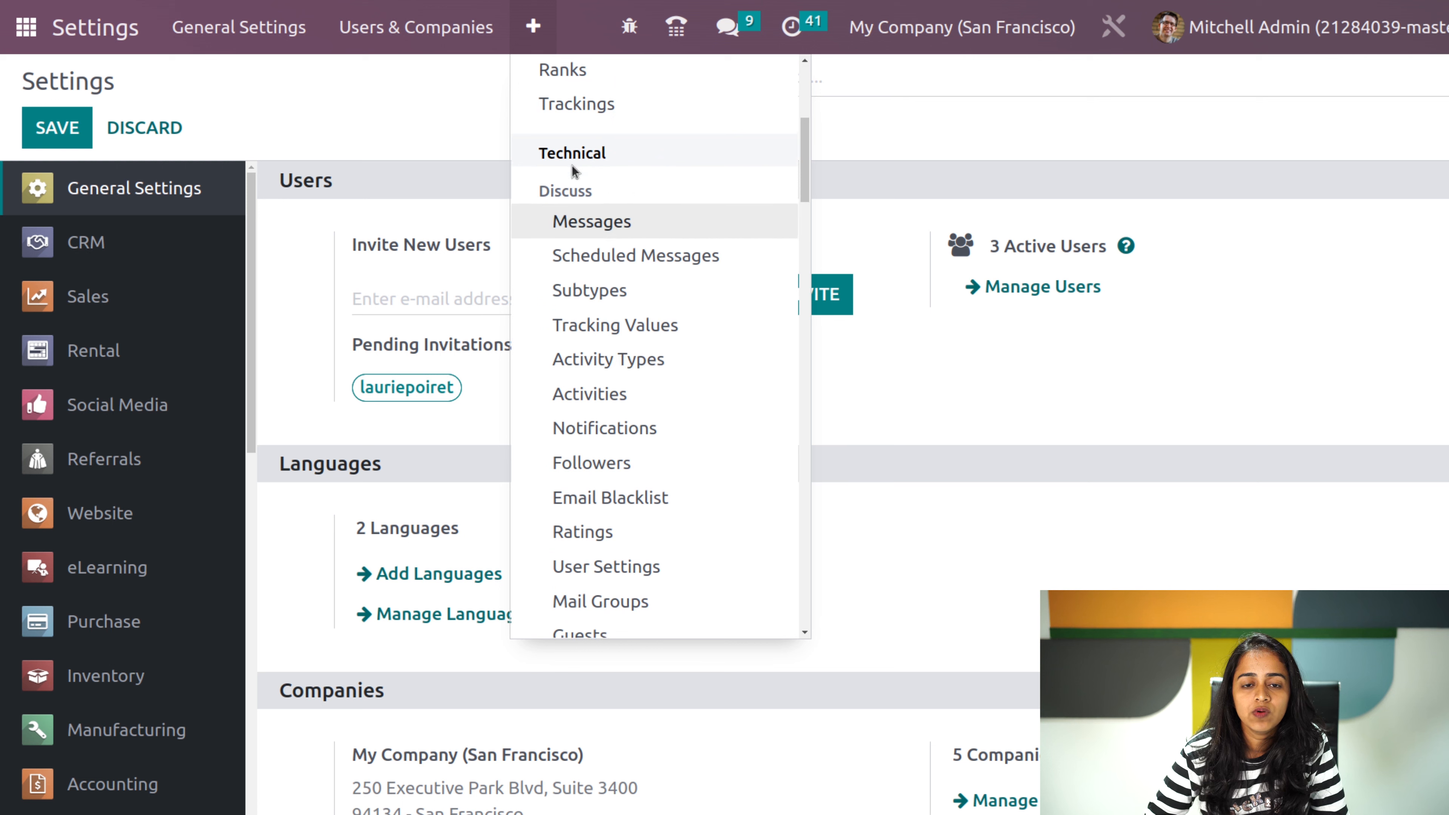
scroll(645, 341, "down", 3)
scroll(644, 340, "up", 2)
scroll(644, 341, "down", 5)
scroll(644, 340, "down", 10)
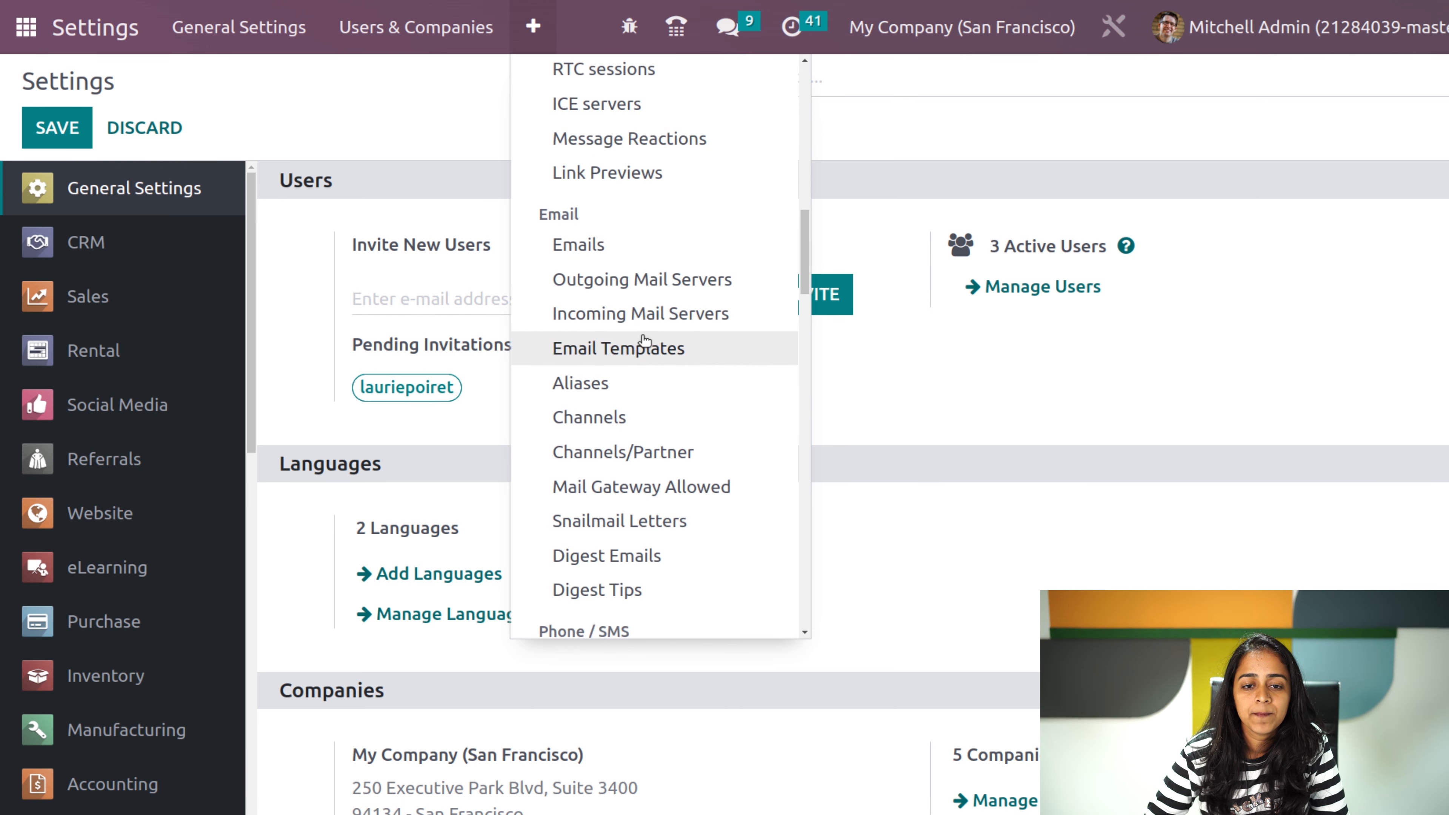
scroll(644, 340, "down", 7)
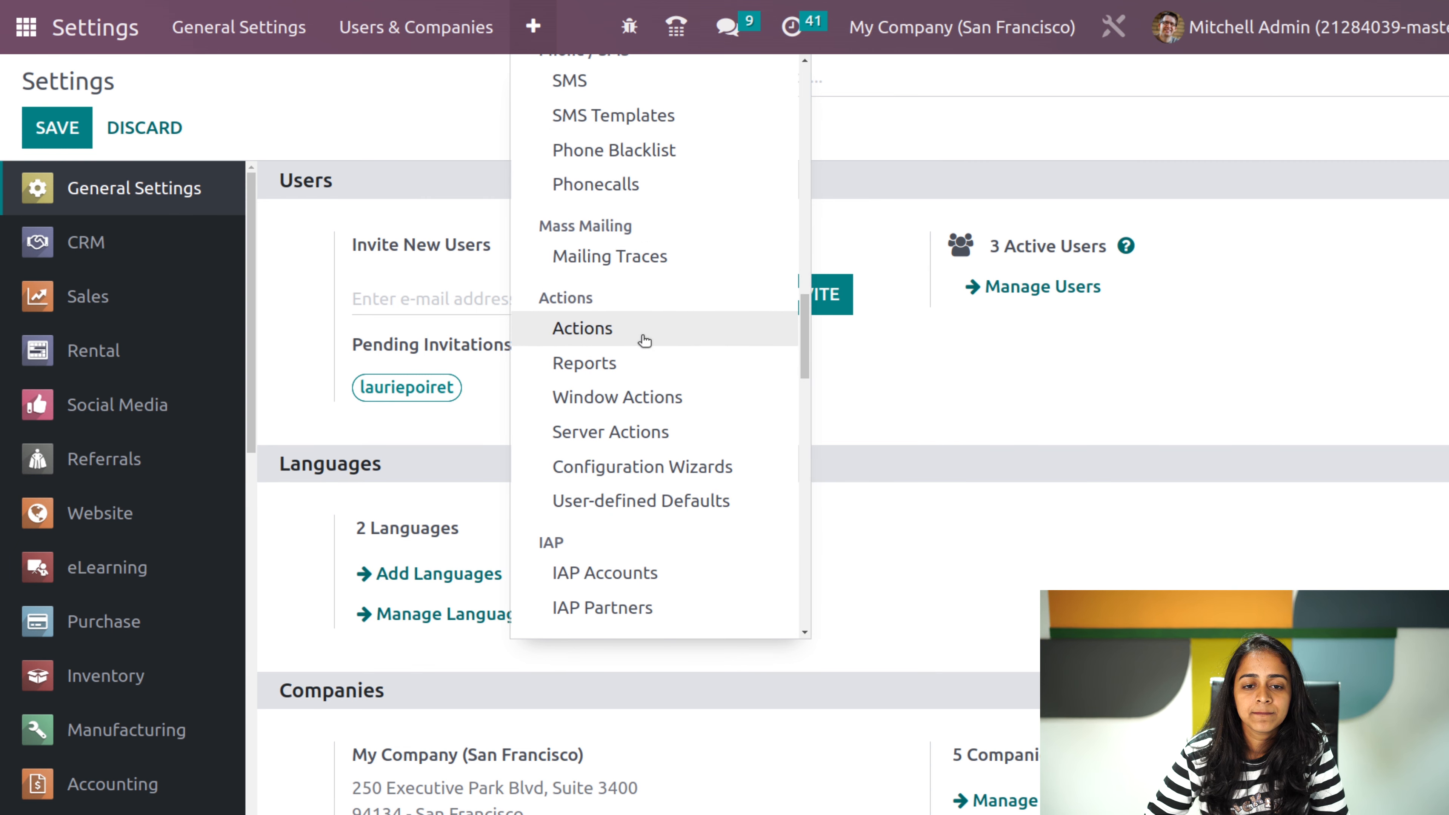
scroll(644, 341, "down", 11)
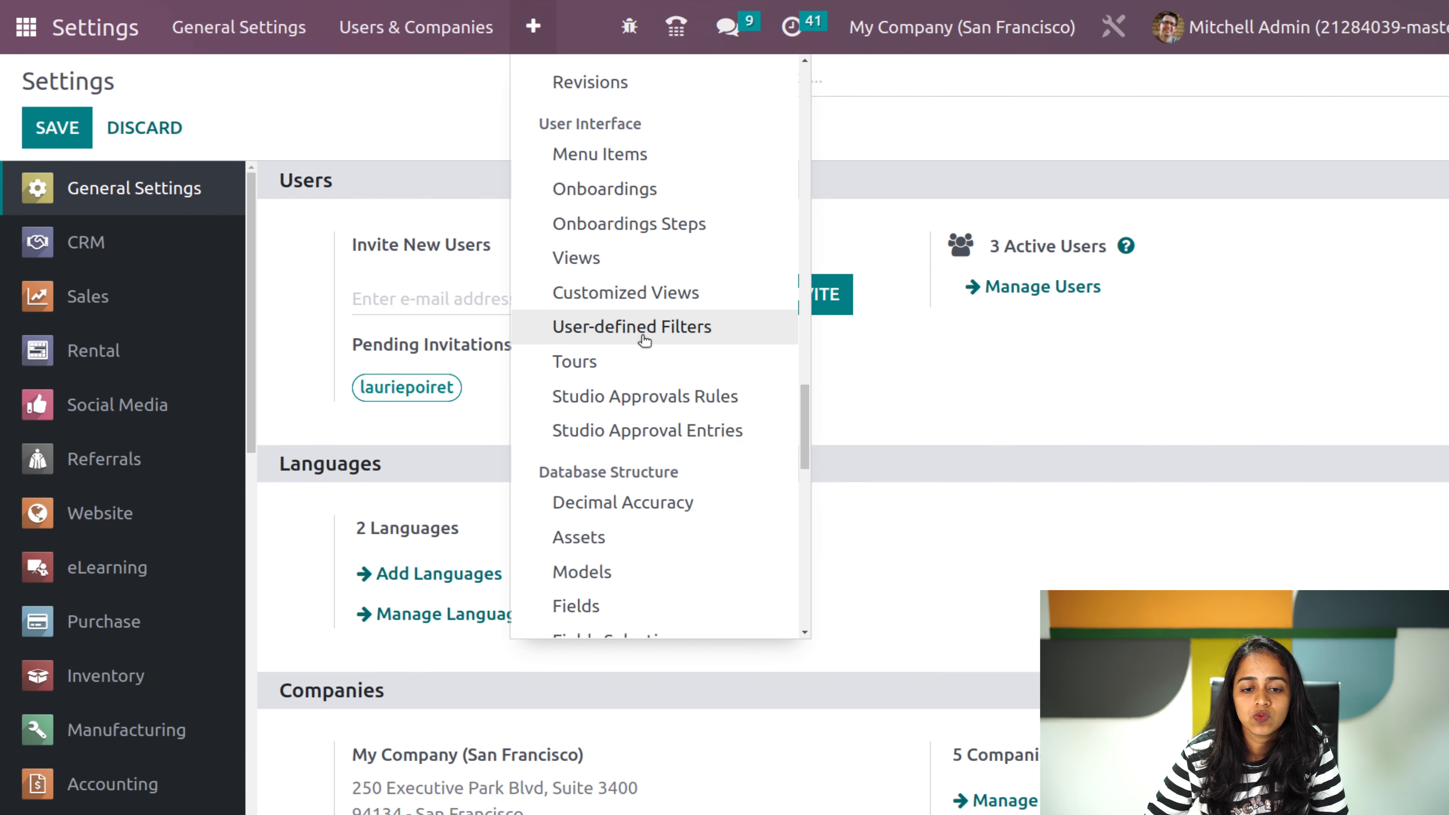
scroll(644, 341, "down", 1)
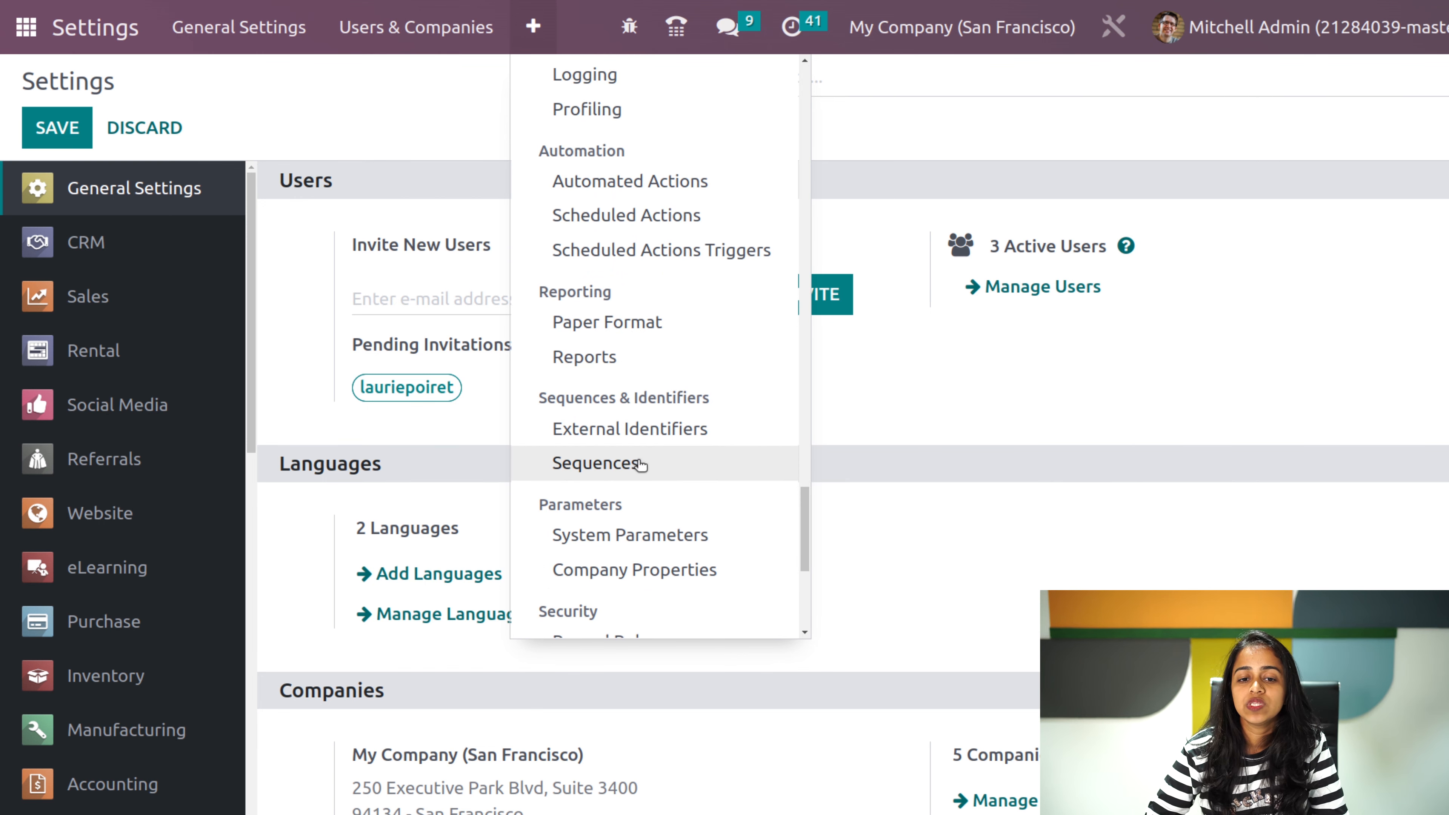
- Search the Sequences list for 'sale' and open the Sales Order sequence record
left_click(639, 464)
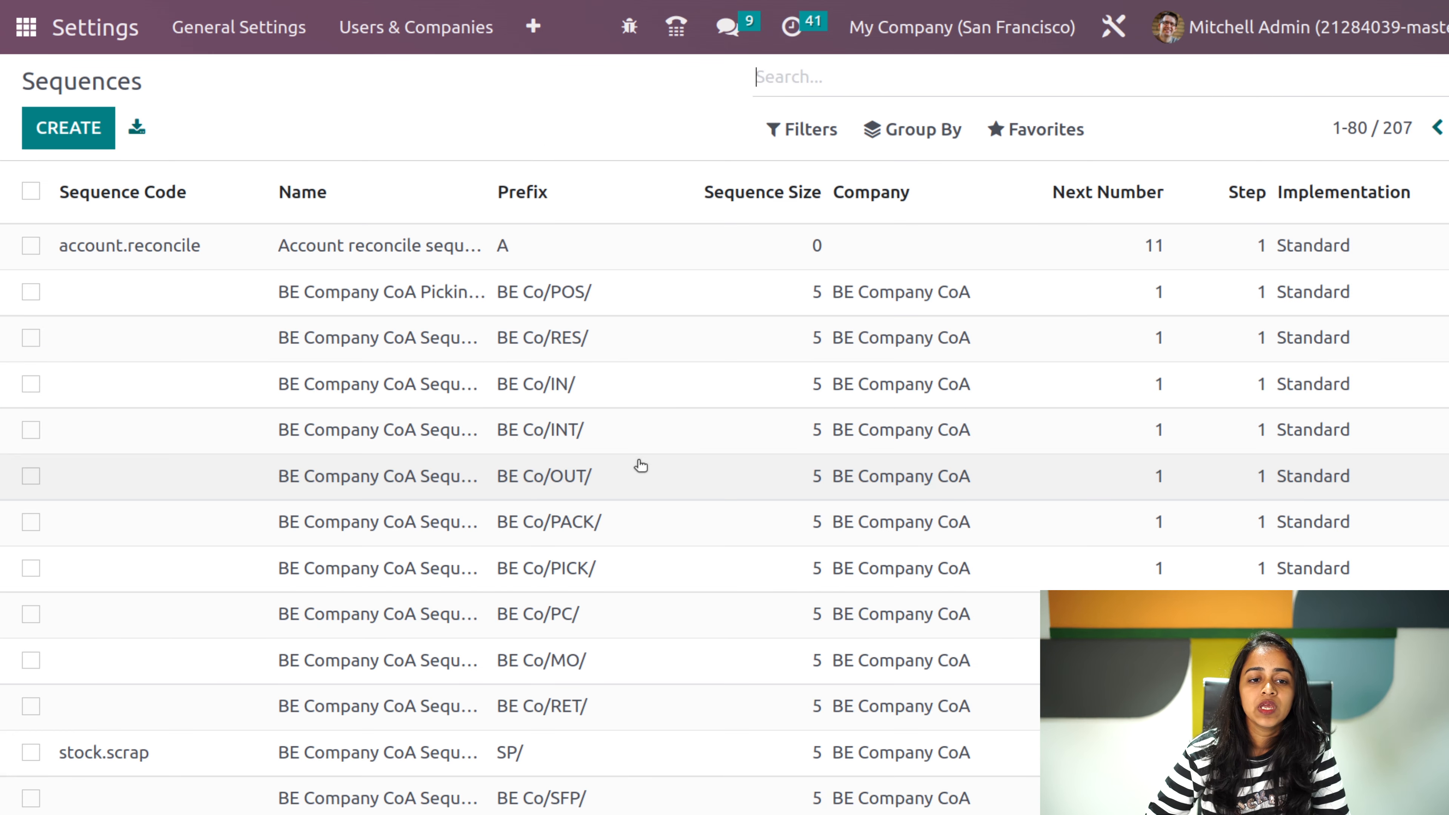
scroll(580, 806, "down", 12)
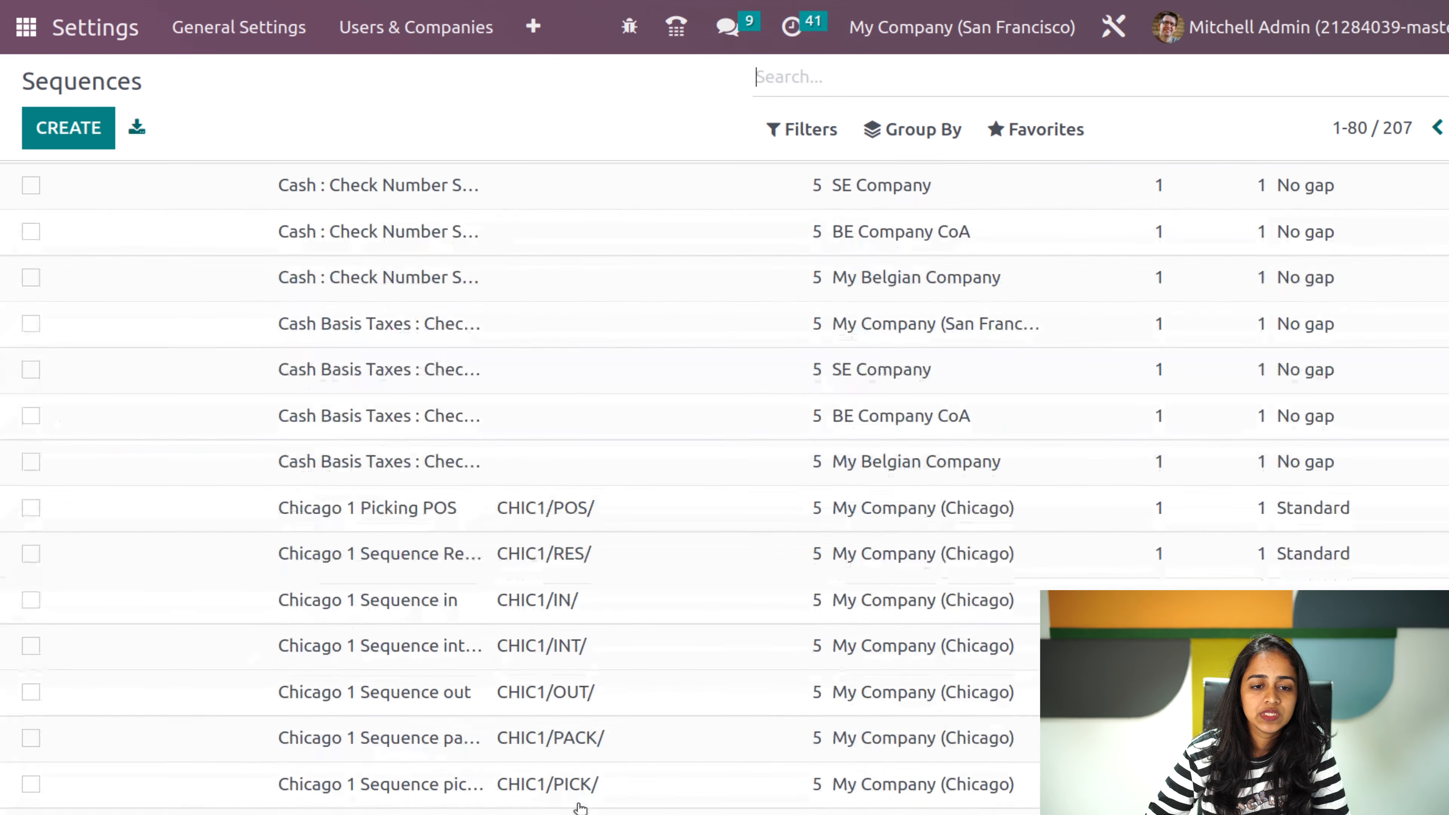
scroll(579, 806, "up", 10)
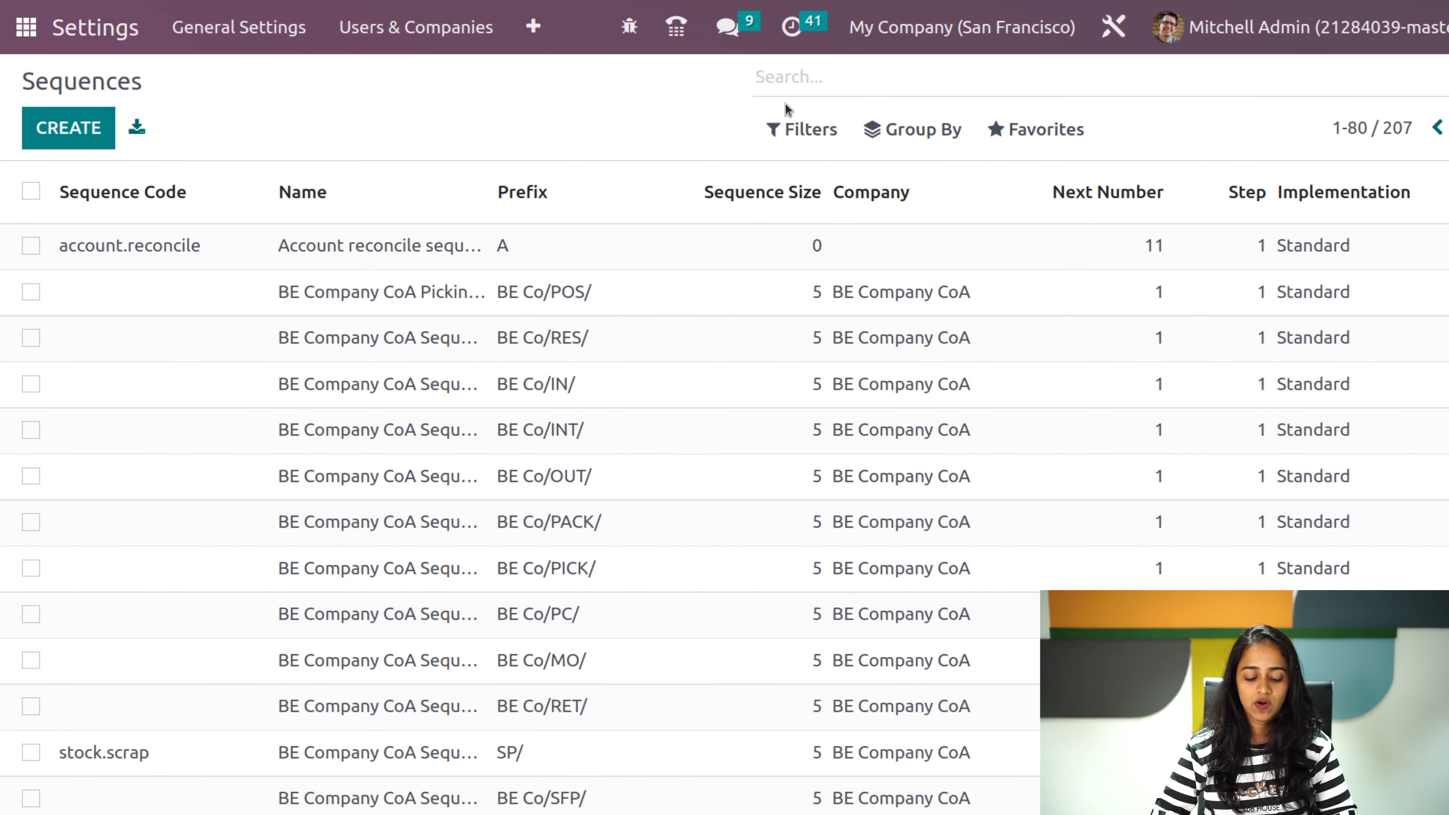
type("sale")
key("Return")
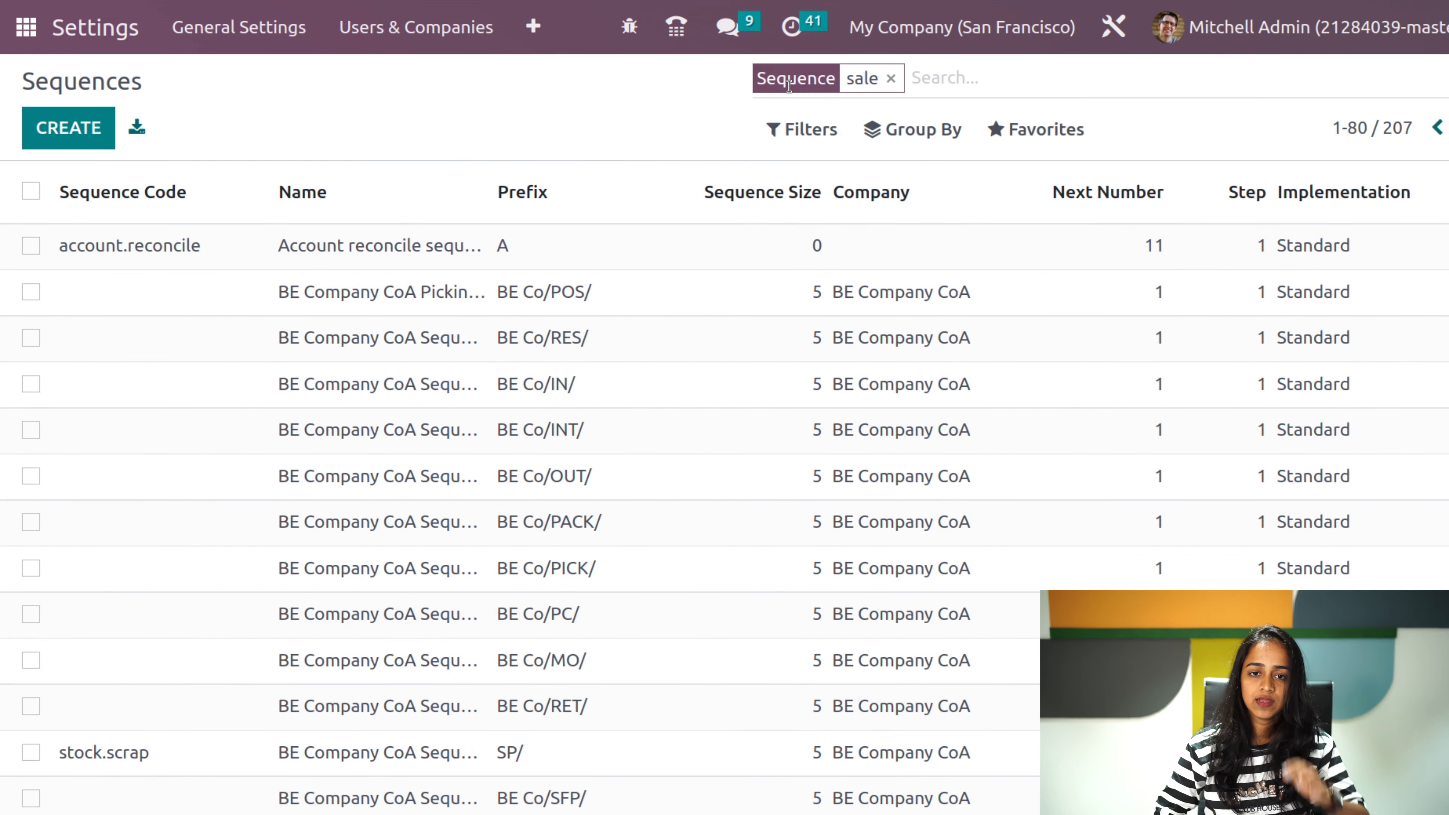
left_click(360, 301)
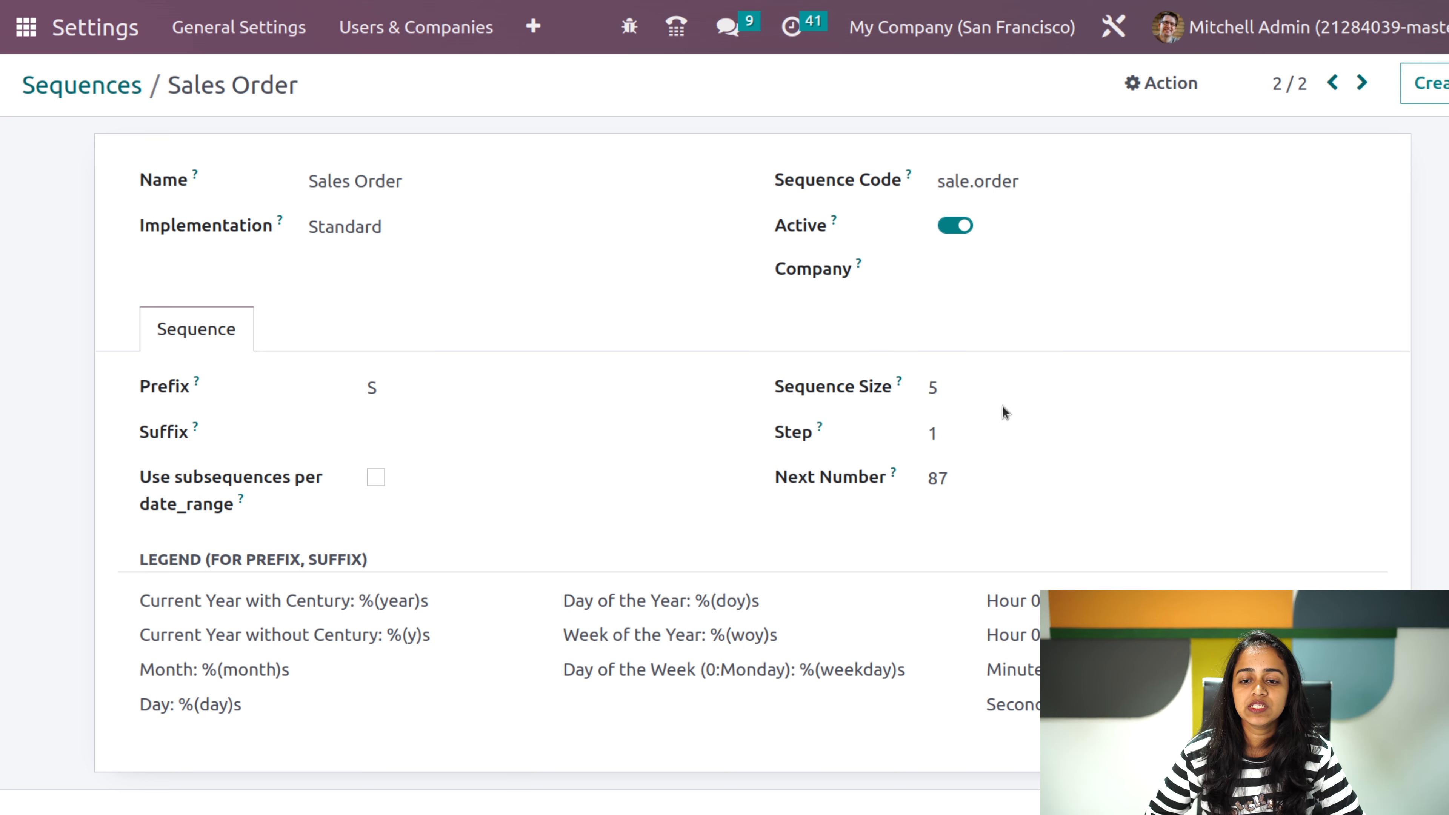
- Change the Sales Order sequence size from 5 to 2 and prefix from S to SO, then save
left_click(969, 383)
key("BackSpace")
type("2")
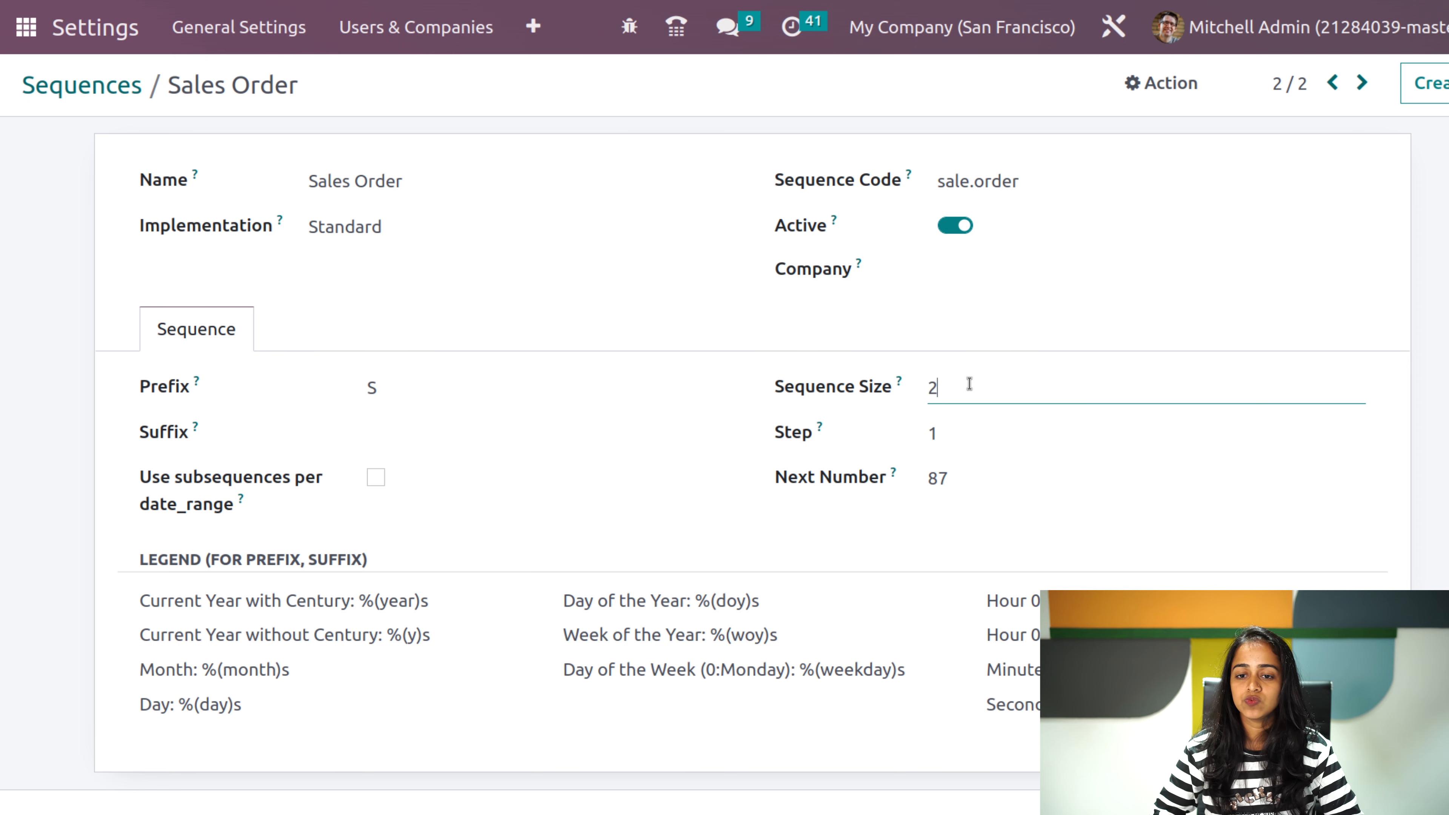
left_click(400, 383)
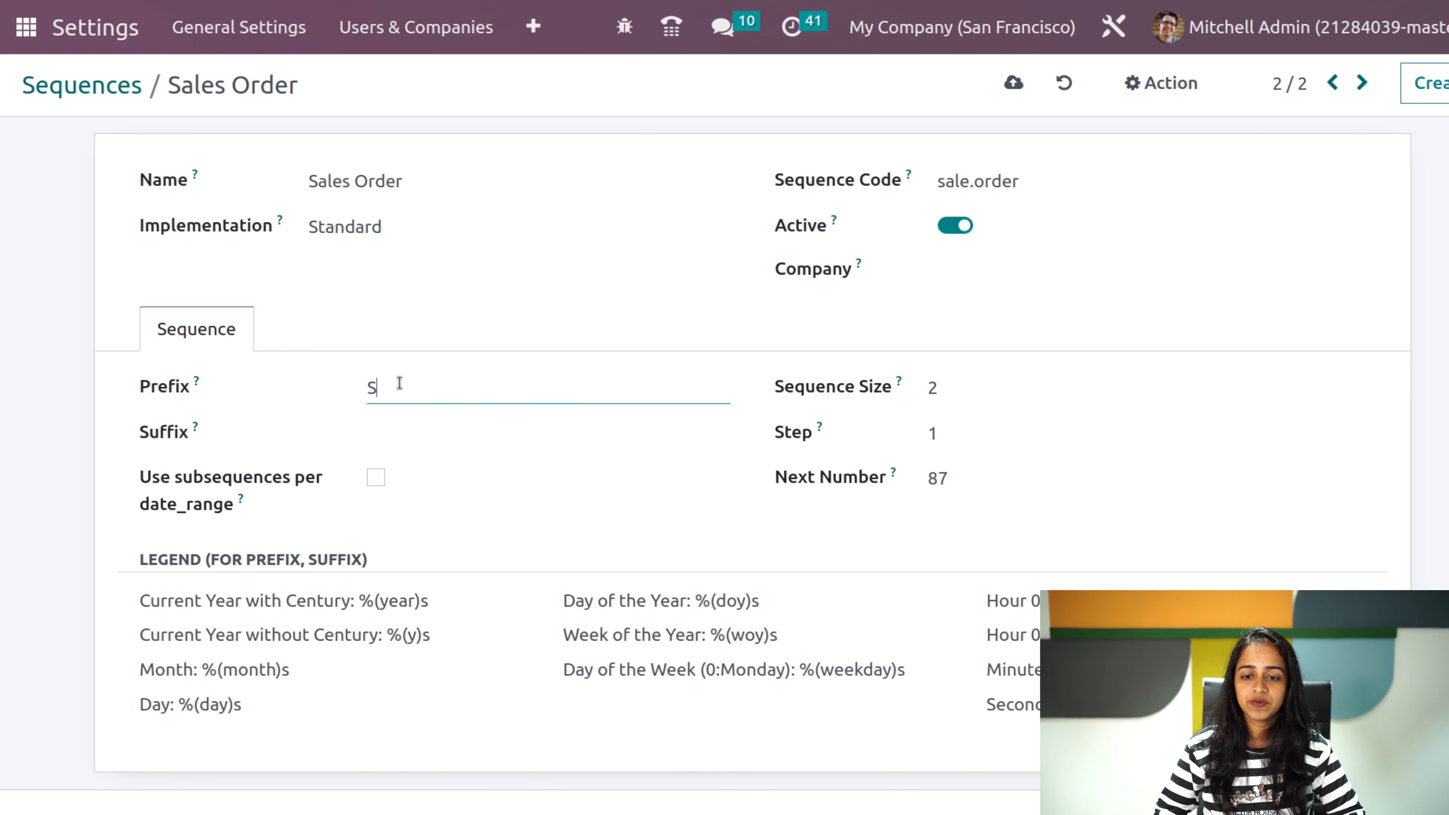
key("BackSpace")
type("S")
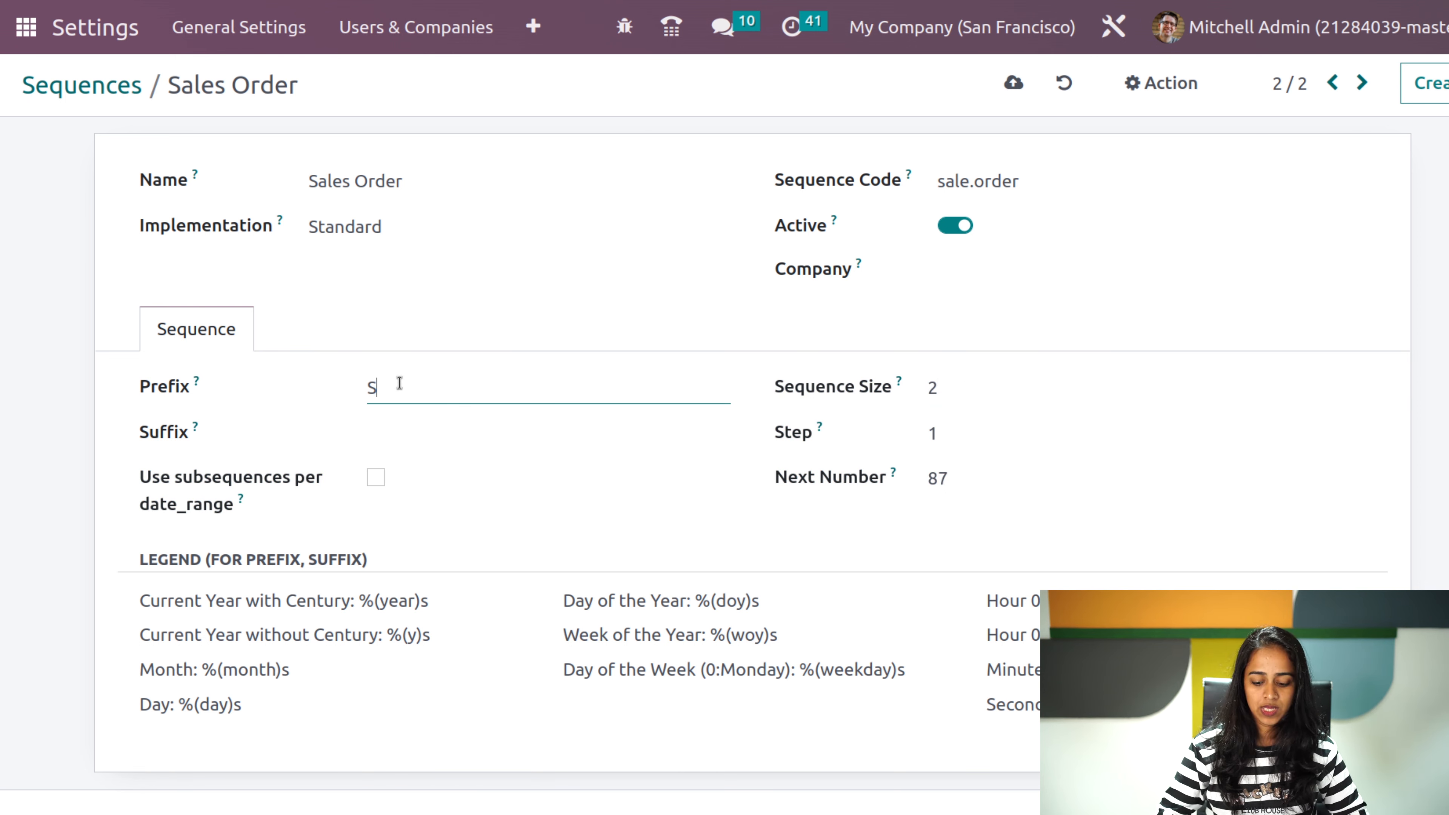
type("O")
left_click(779, 382)
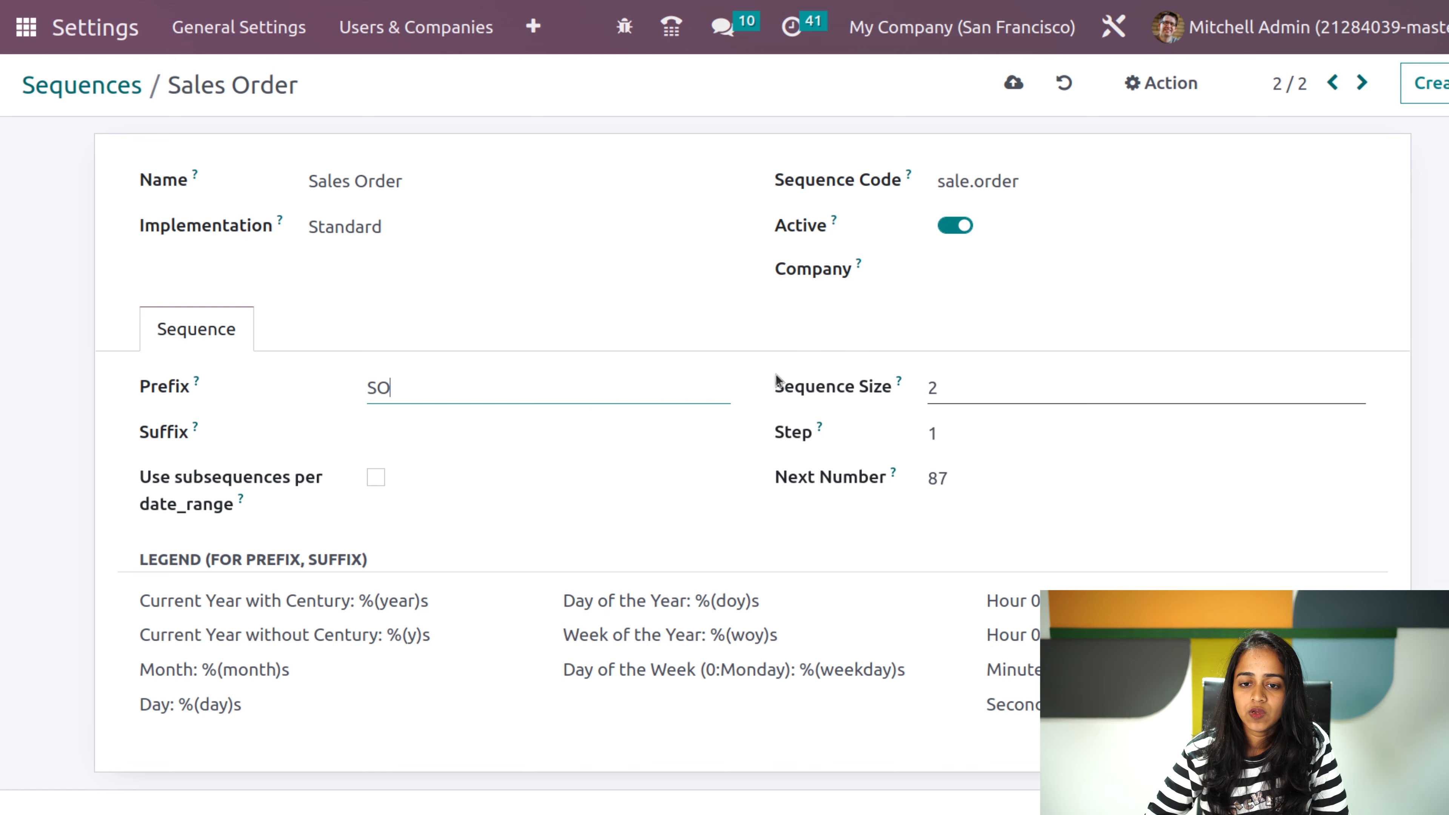
left_click(954, 426)
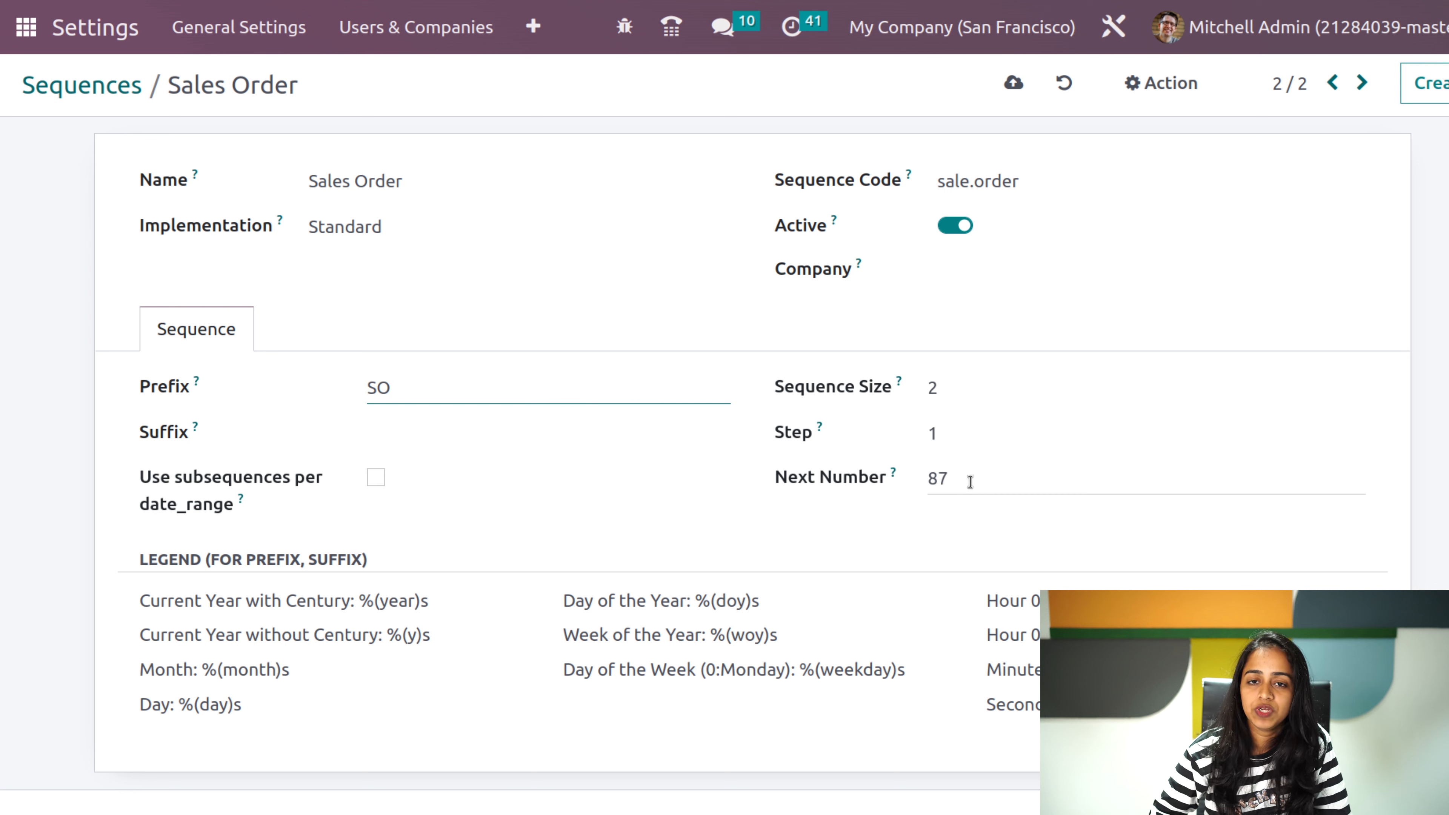
left_click(1013, 84)
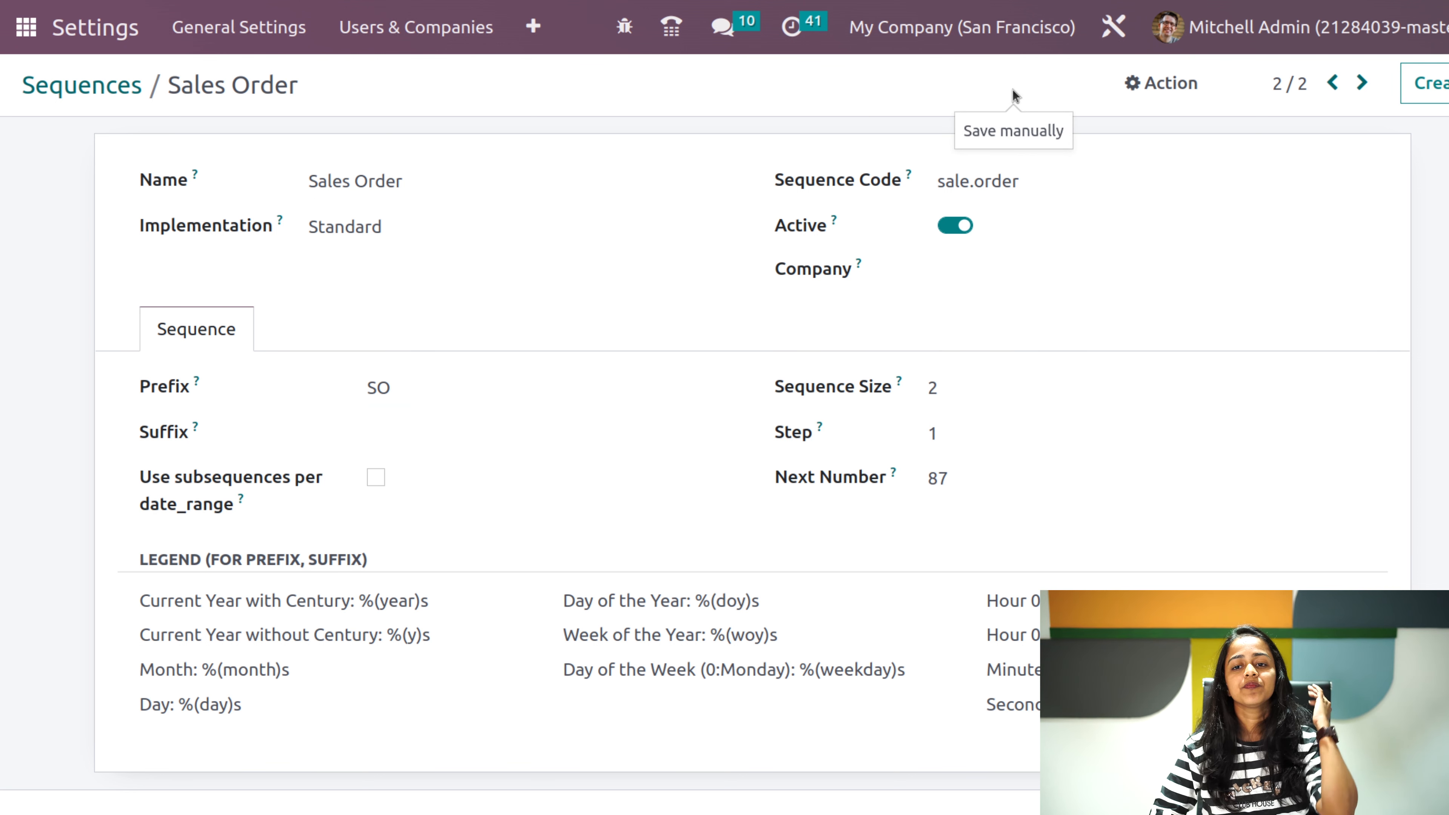
- Start a new quotation in the Sales app and choose its customer
left_click(27, 30)
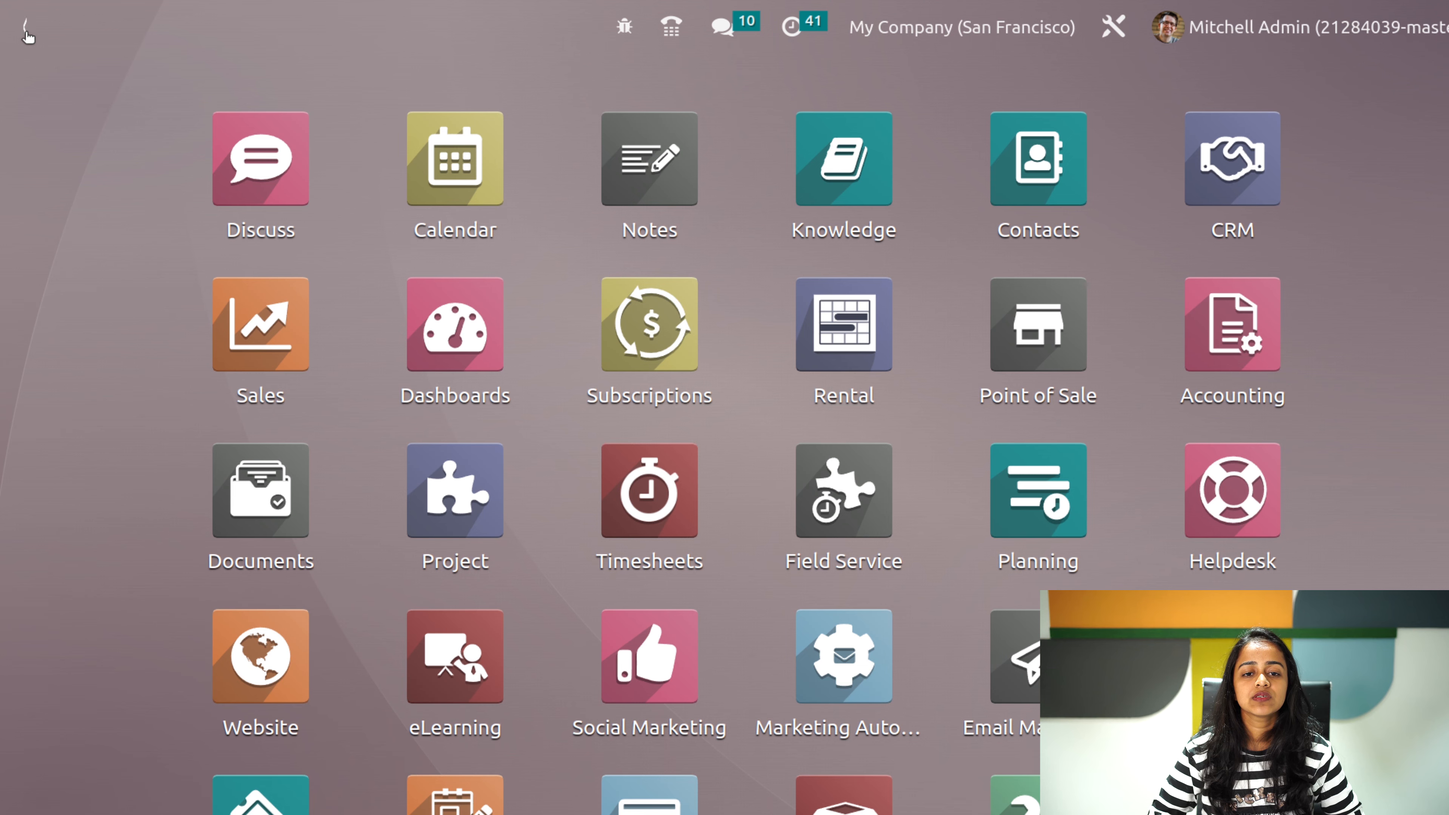
left_click(297, 351)
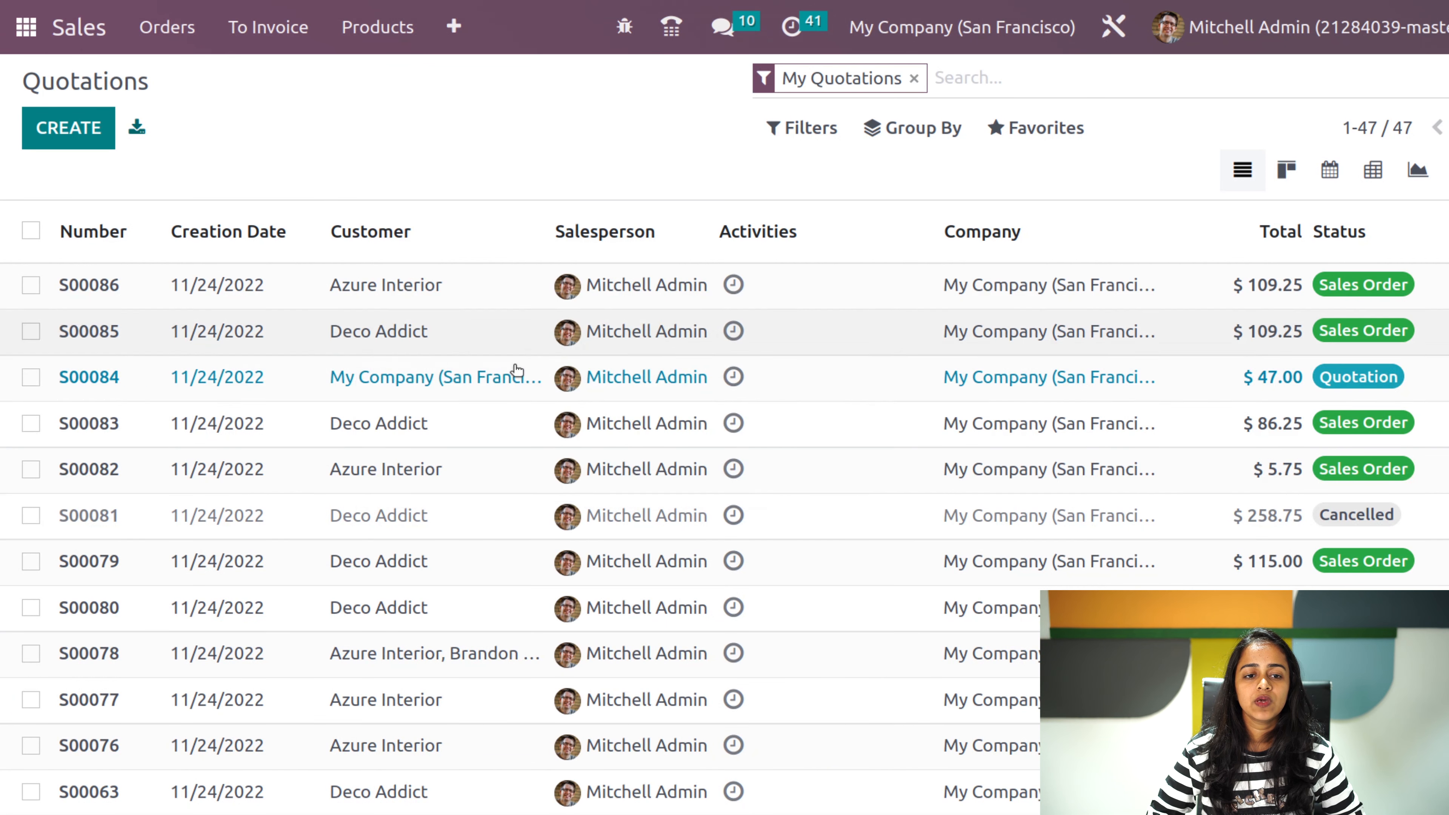
left_click(88, 135)
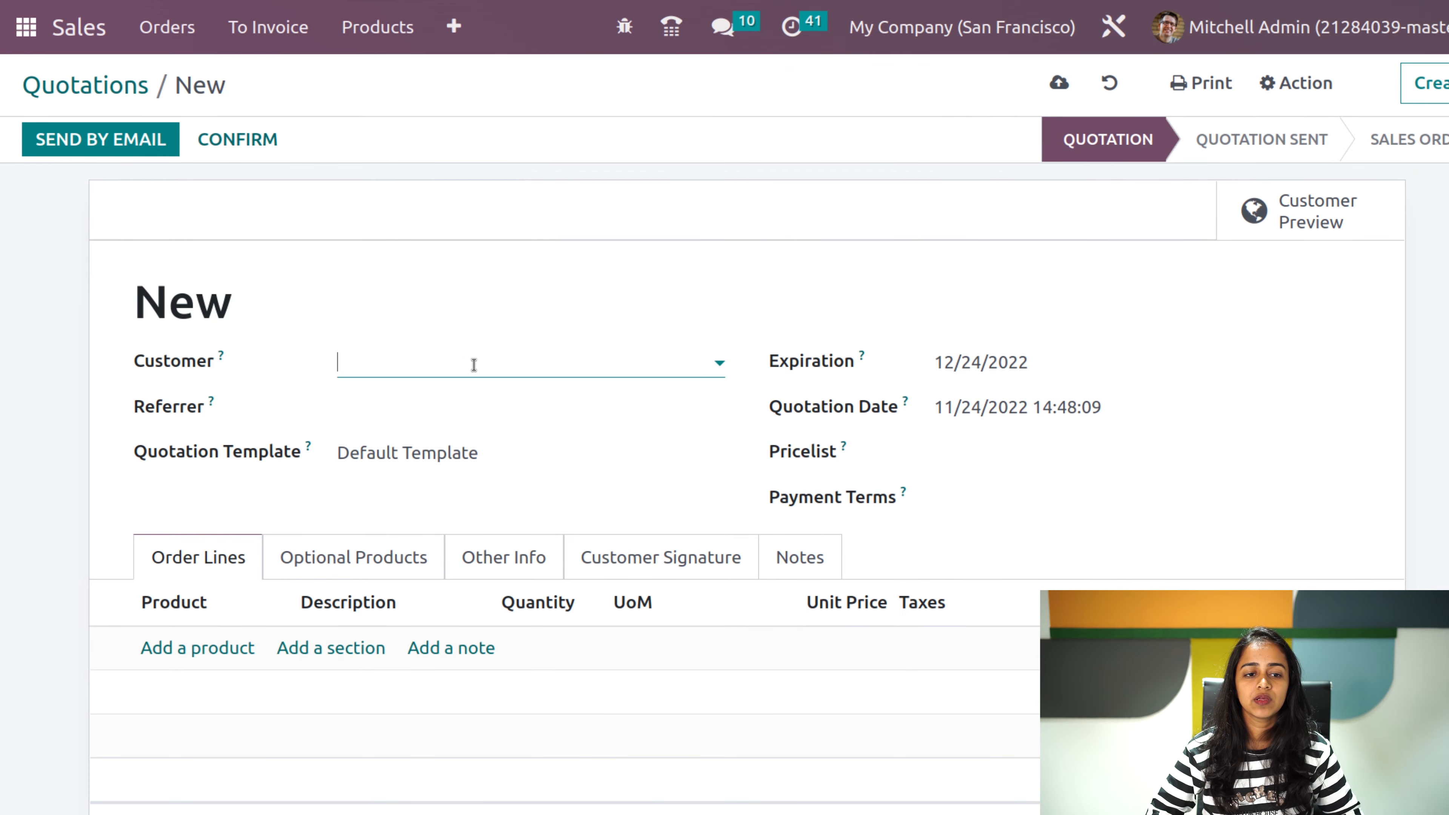
left_click(474, 366)
left_click(469, 410)
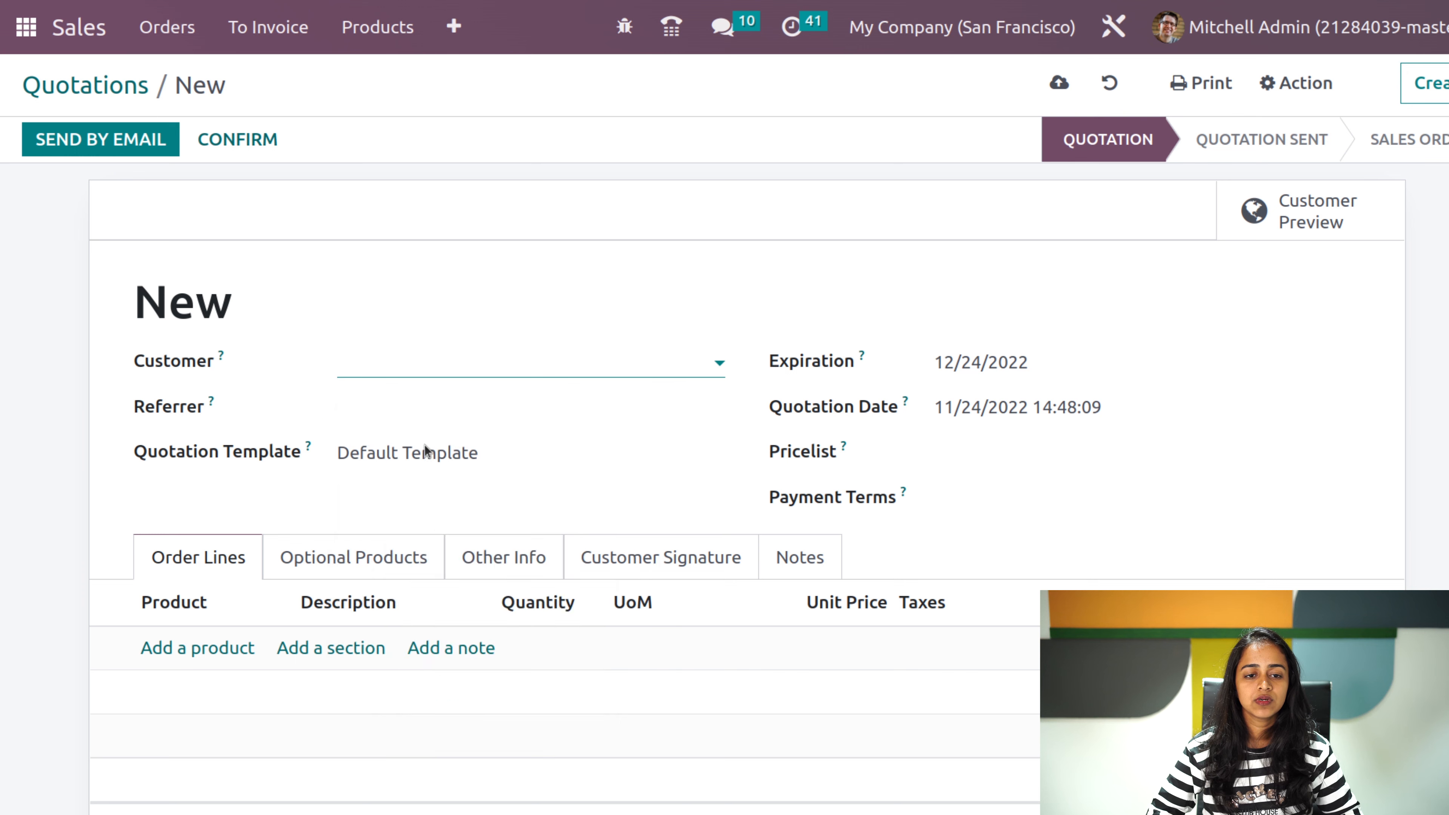
- Add the Cable Management Box, confirm the order as SO87, and return to Quotations
left_click(190, 681)
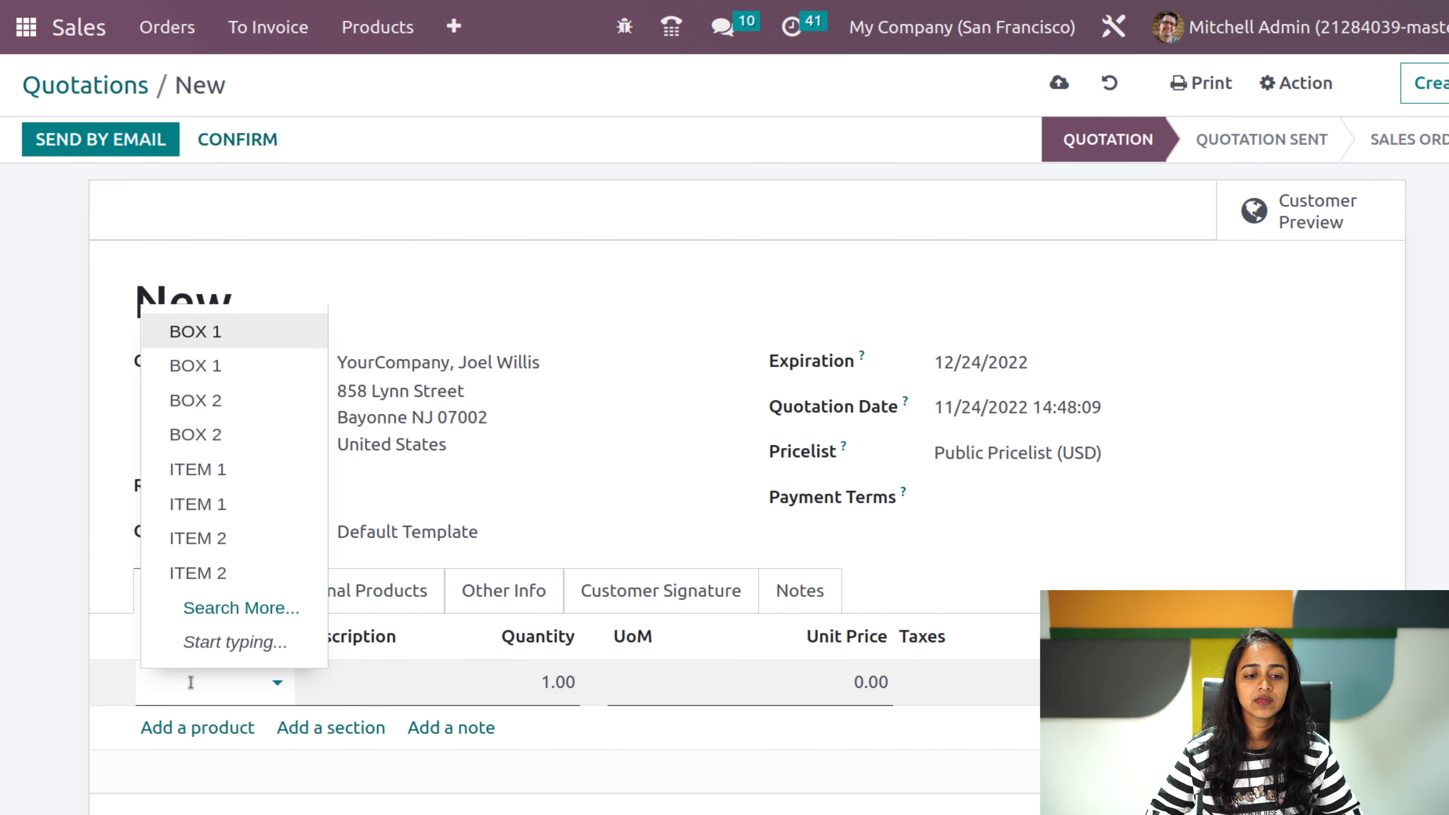
left_click(257, 607)
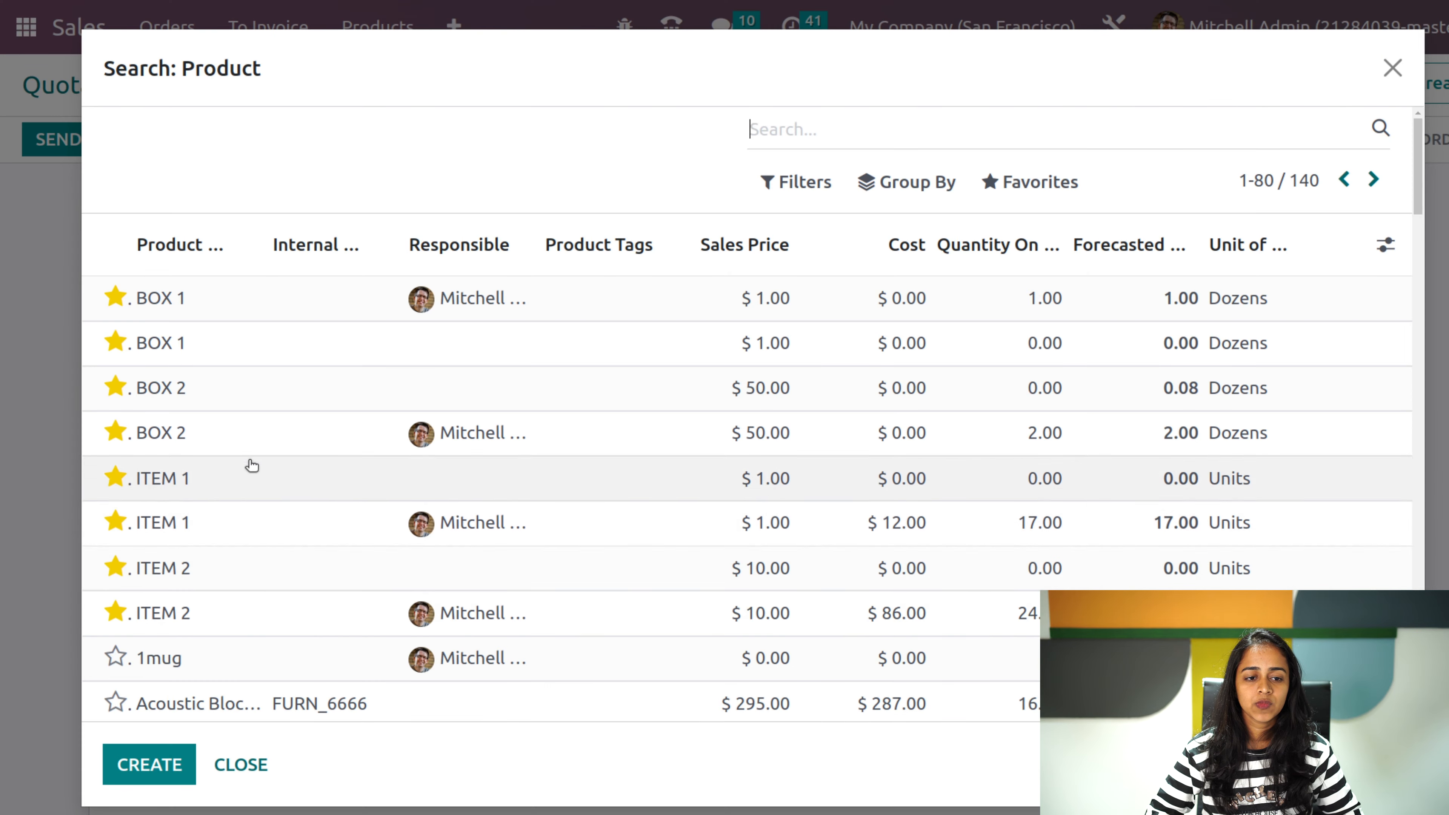
scroll(256, 592, "down", 5)
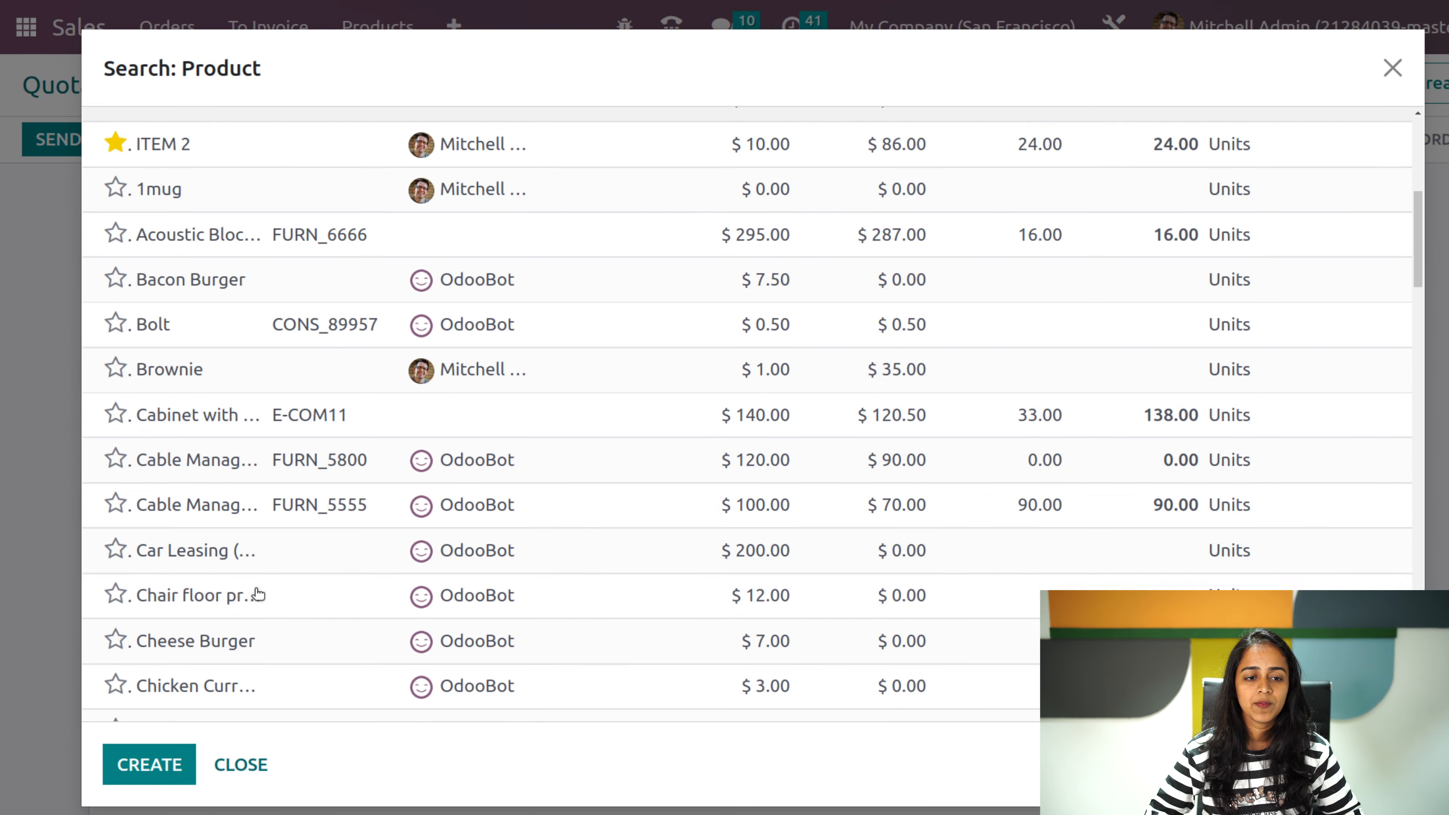
left_click(239, 460)
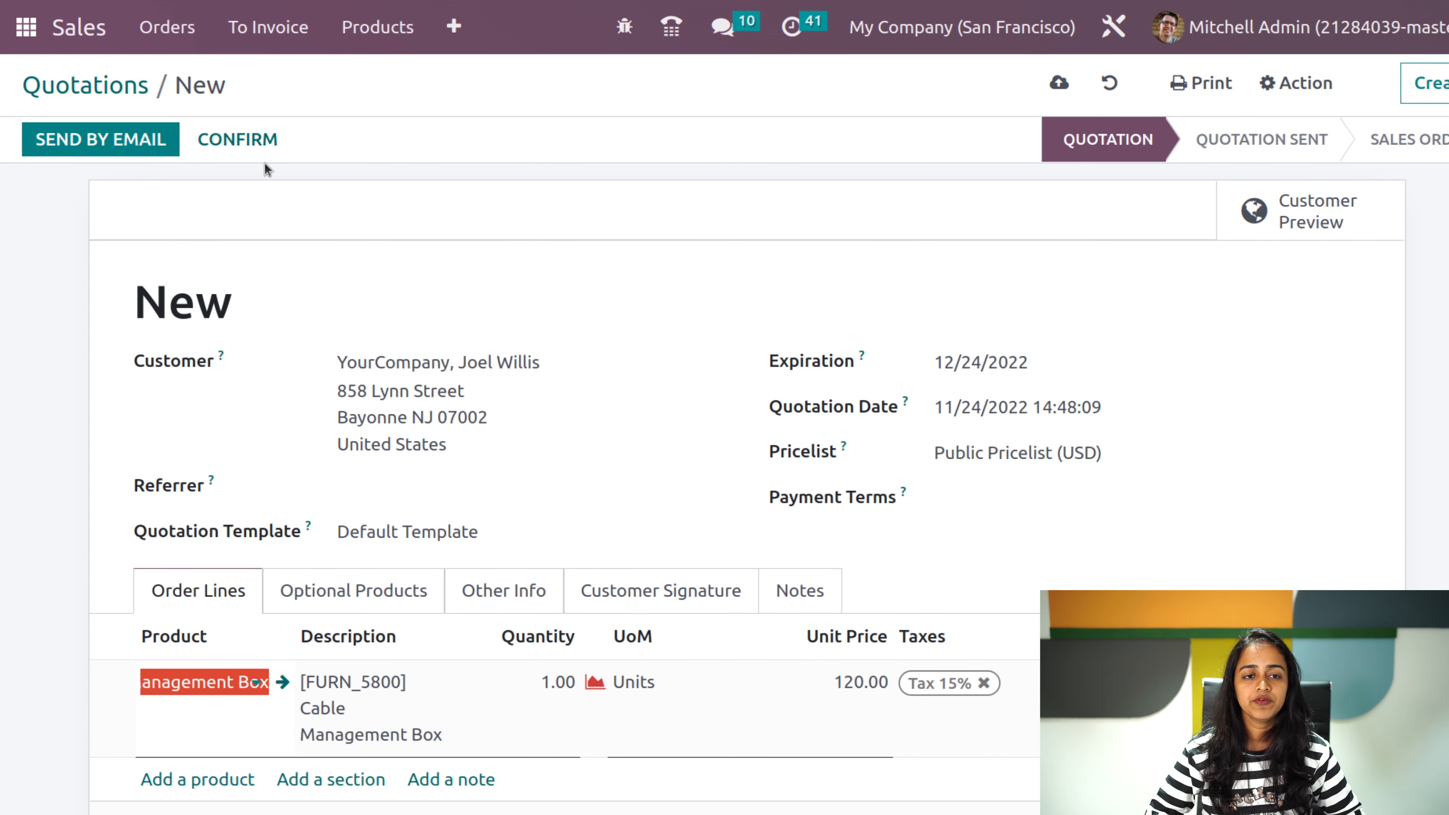
left_click(255, 149)
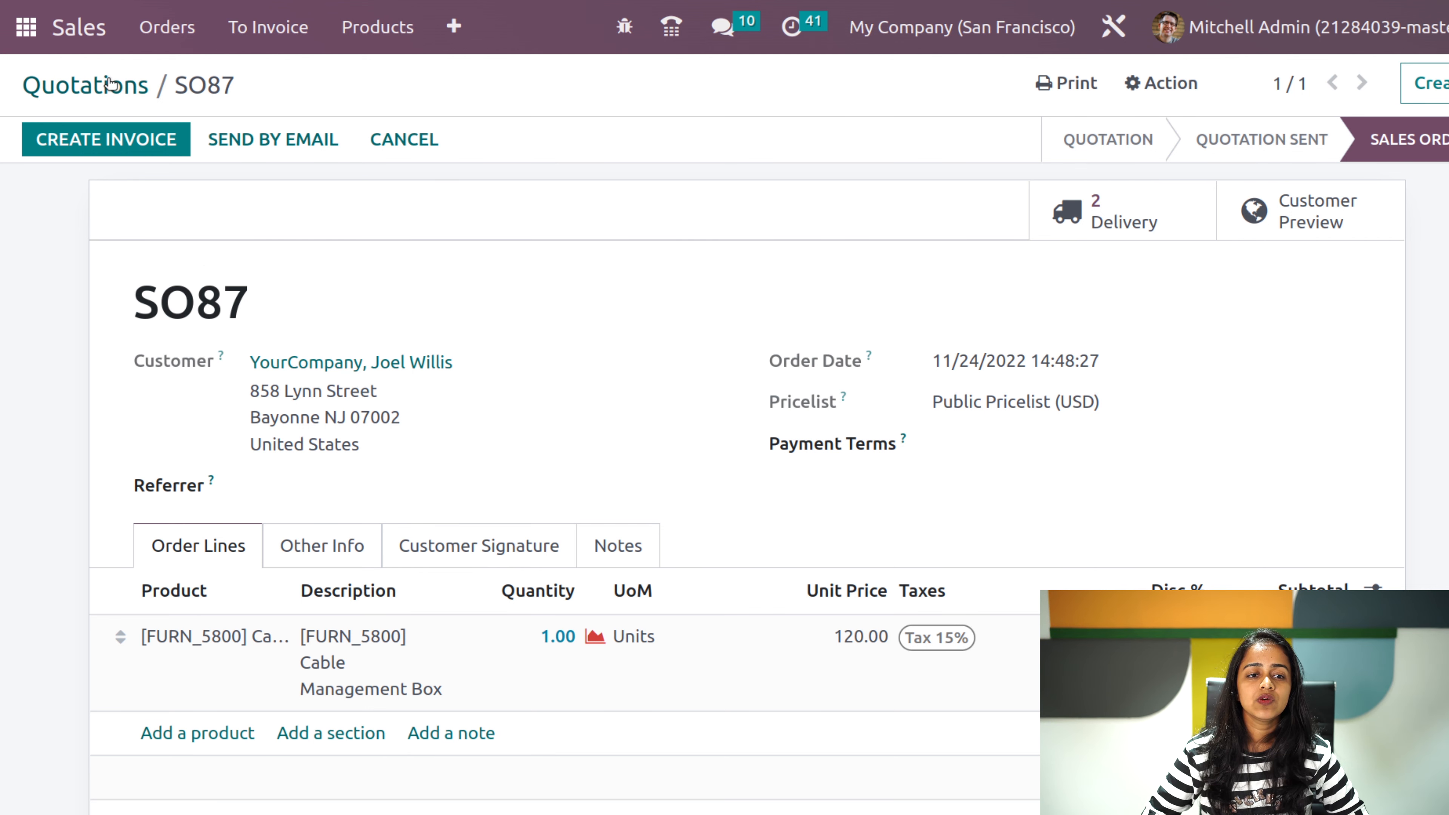
left_click(130, 73)
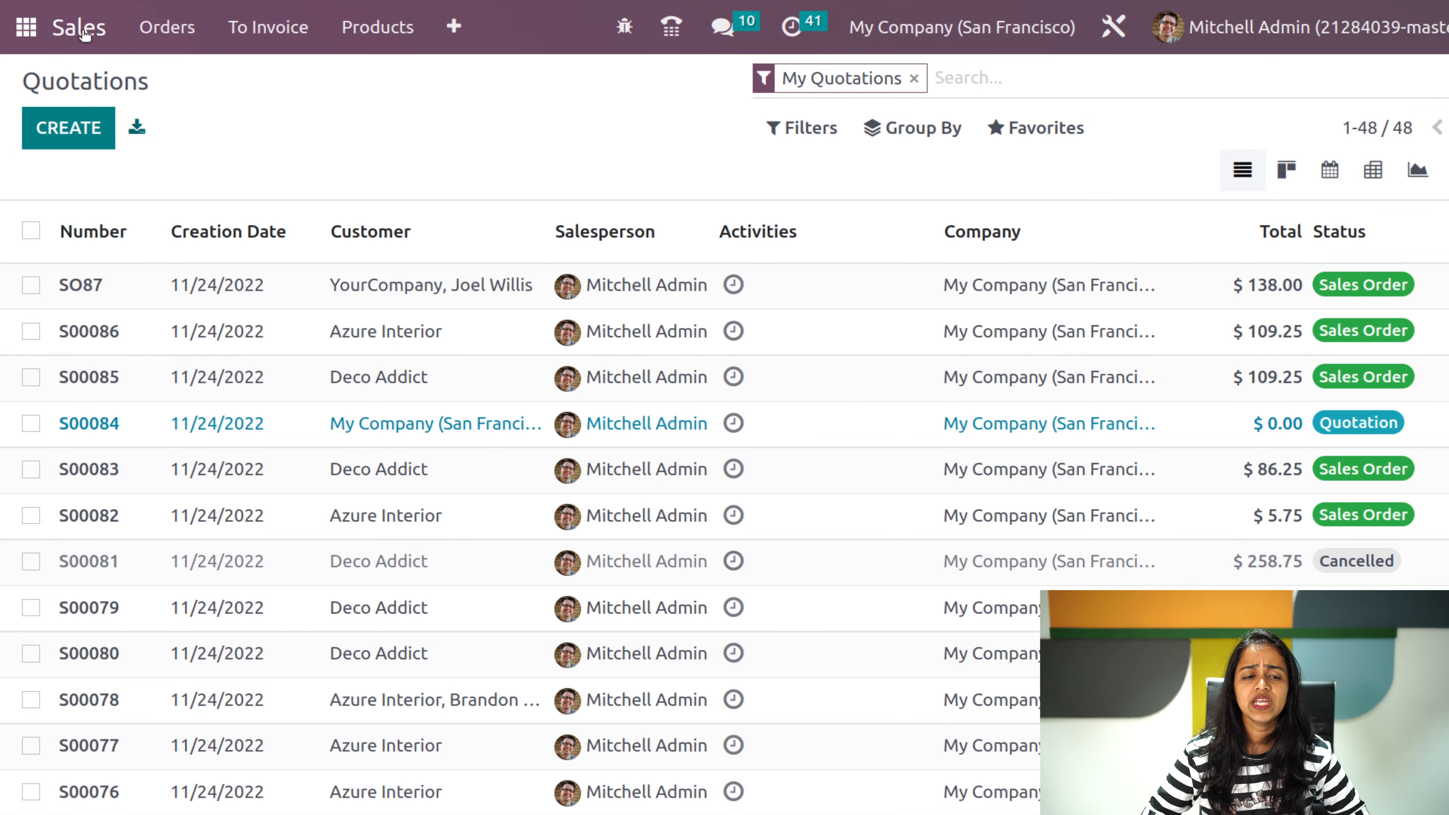
- Open the Sales Orders list of 73 records, with SO87 To Invoice at the top, and scroll through it
left_click(152, 36)
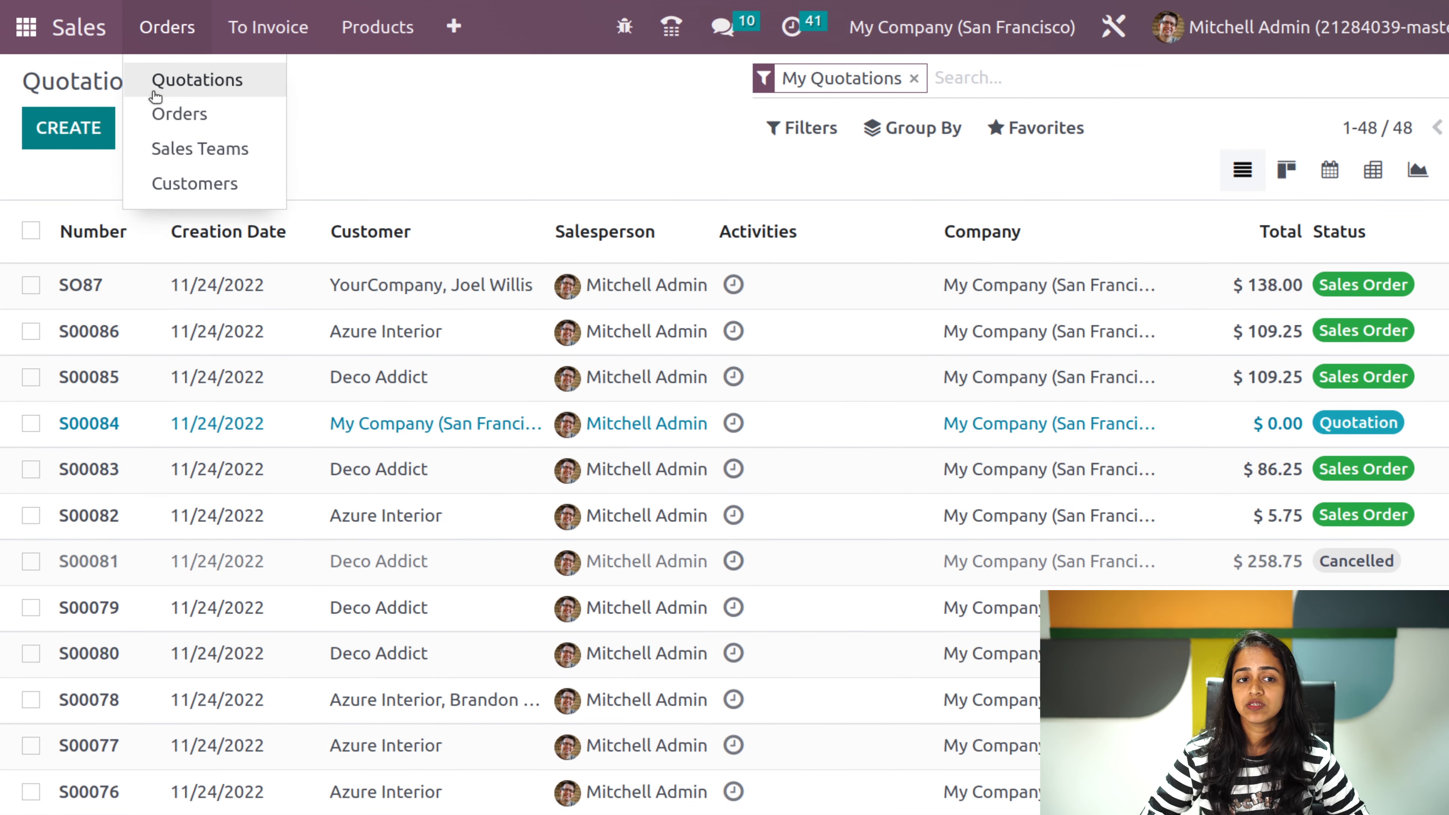
left_click(173, 110)
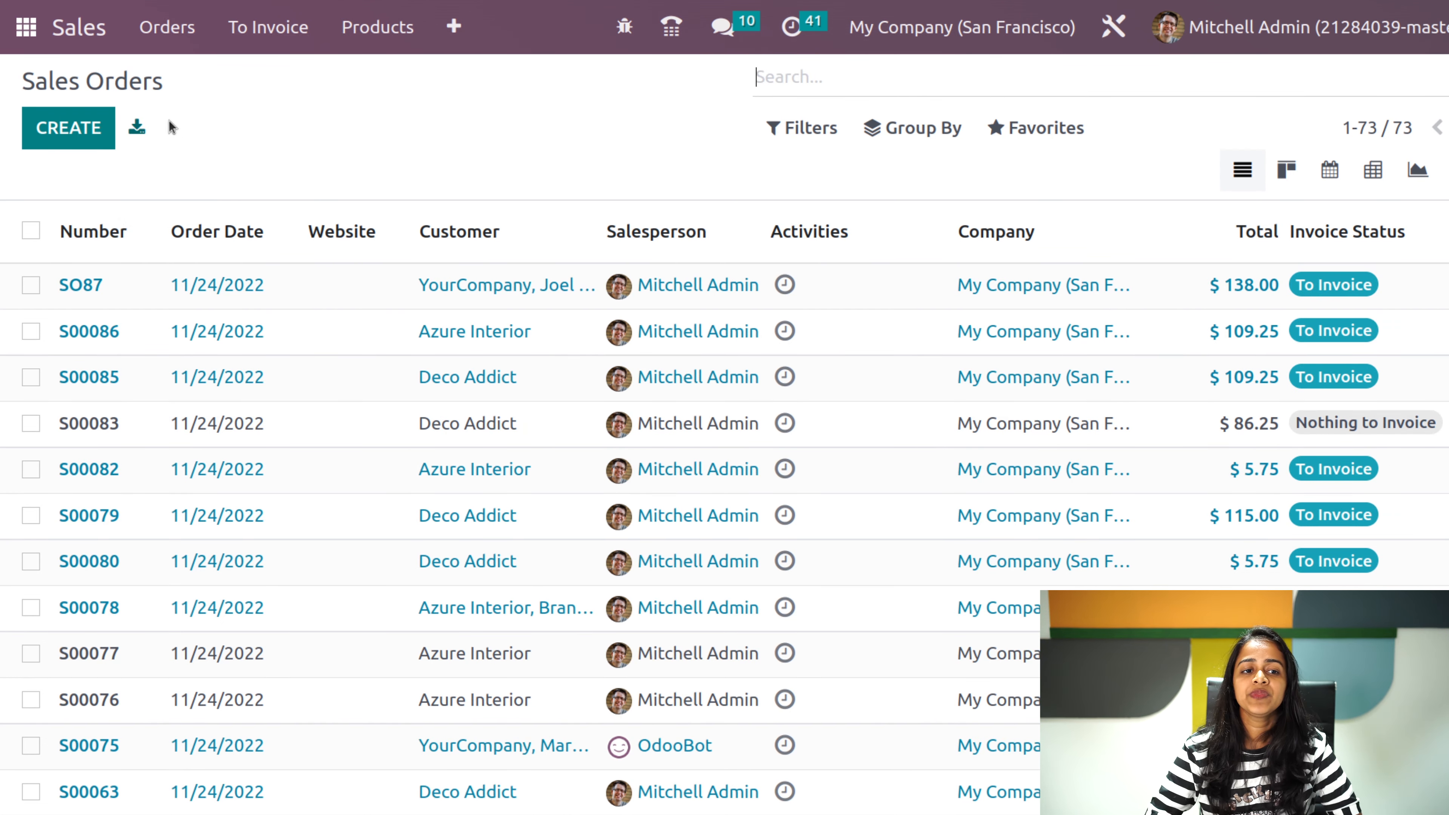
scroll(354, 806, "down", 5)
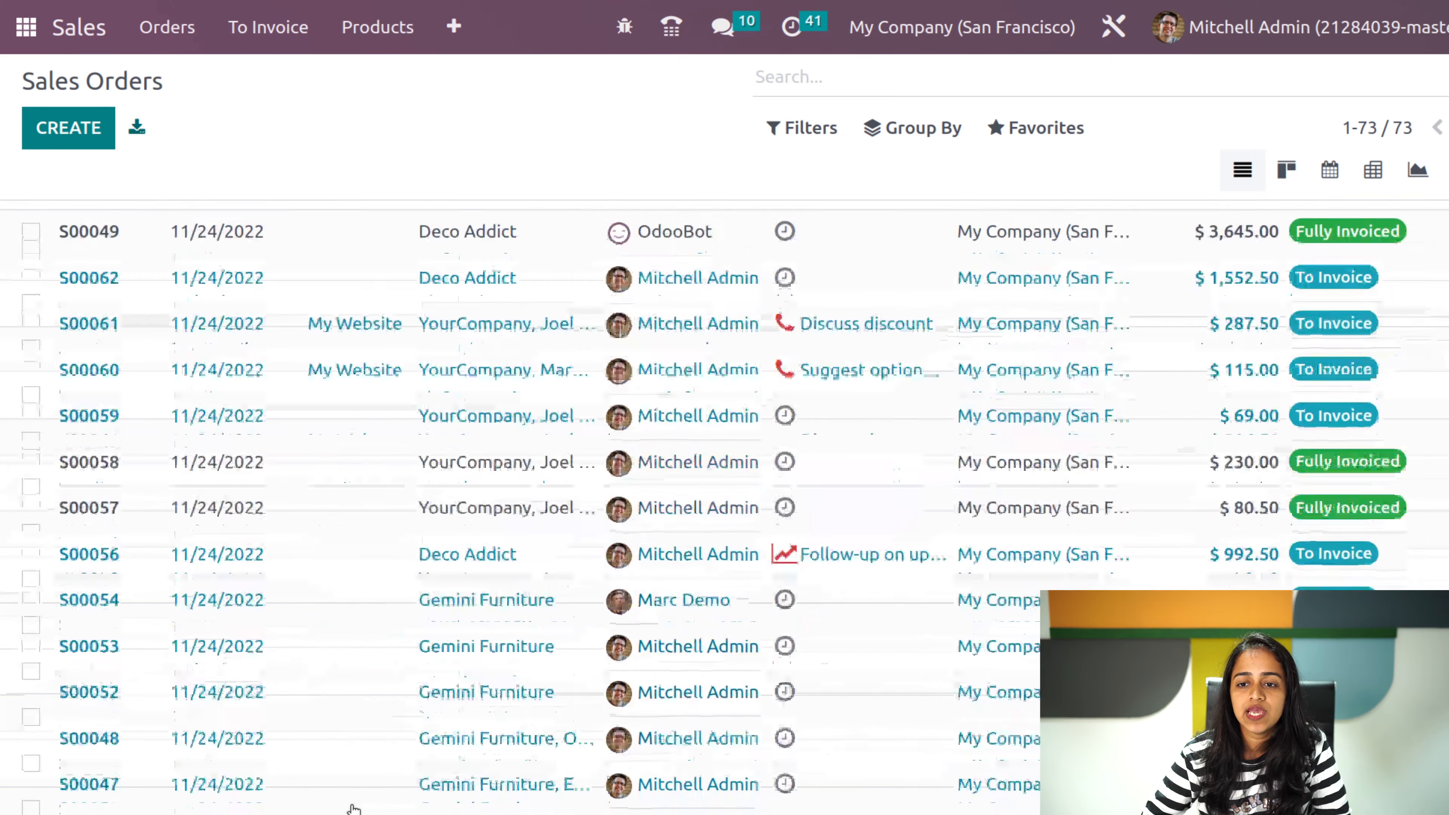
scroll(353, 806, "up", 5)
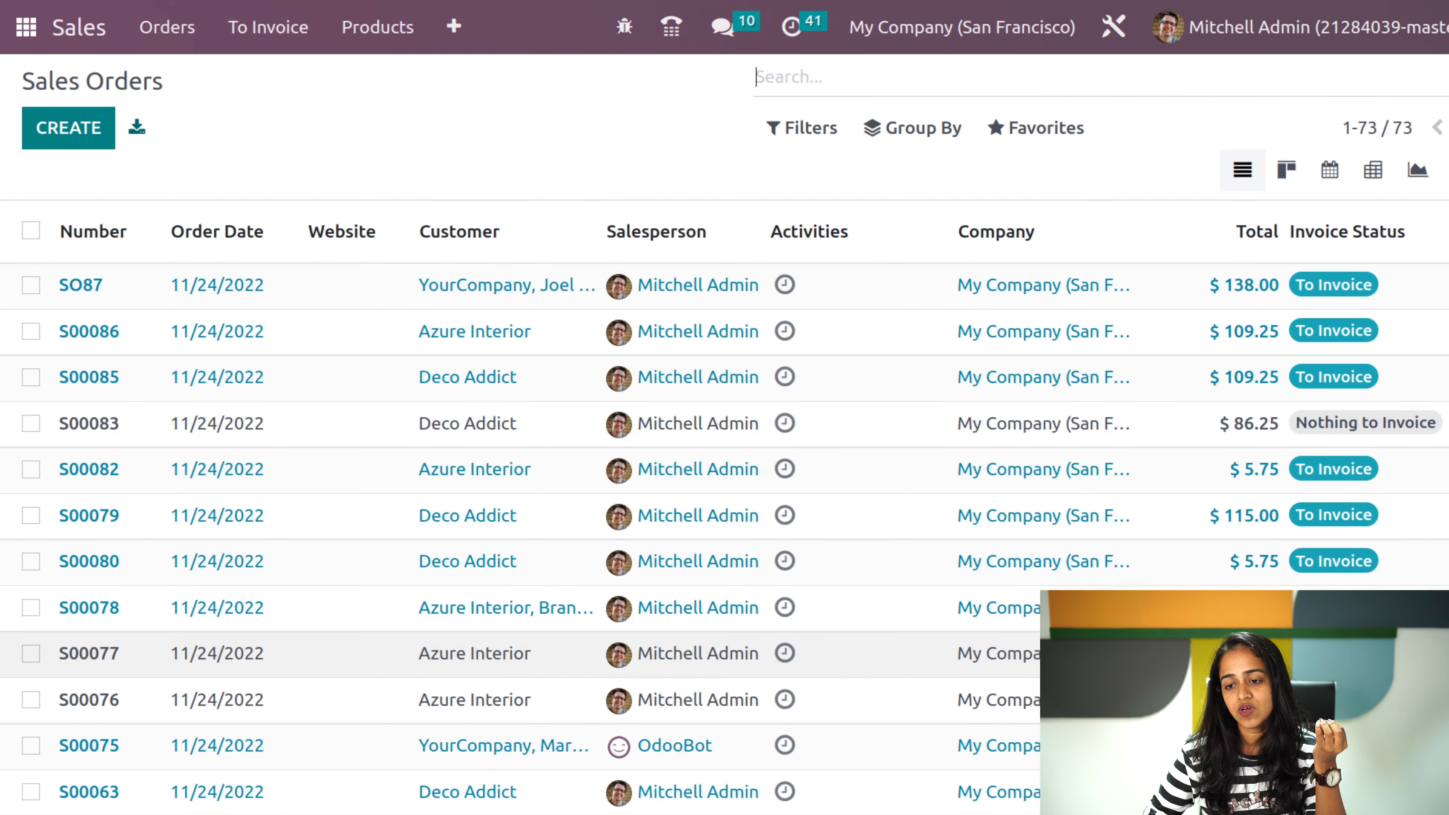
scroll(1283, 457, "down", 6)
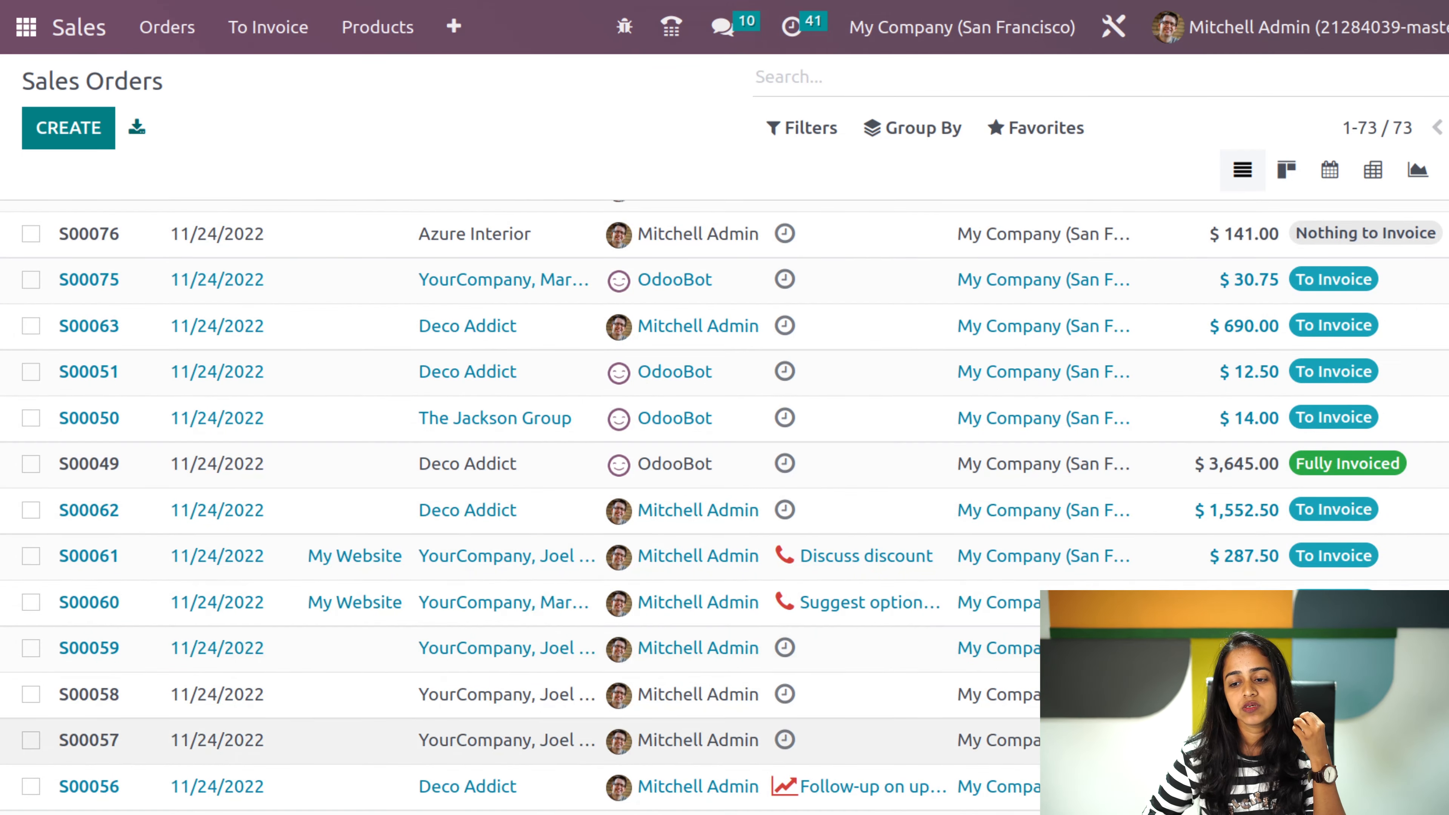
scroll(1296, 486, "down", 15)
scroll(1295, 734, "down", 12)
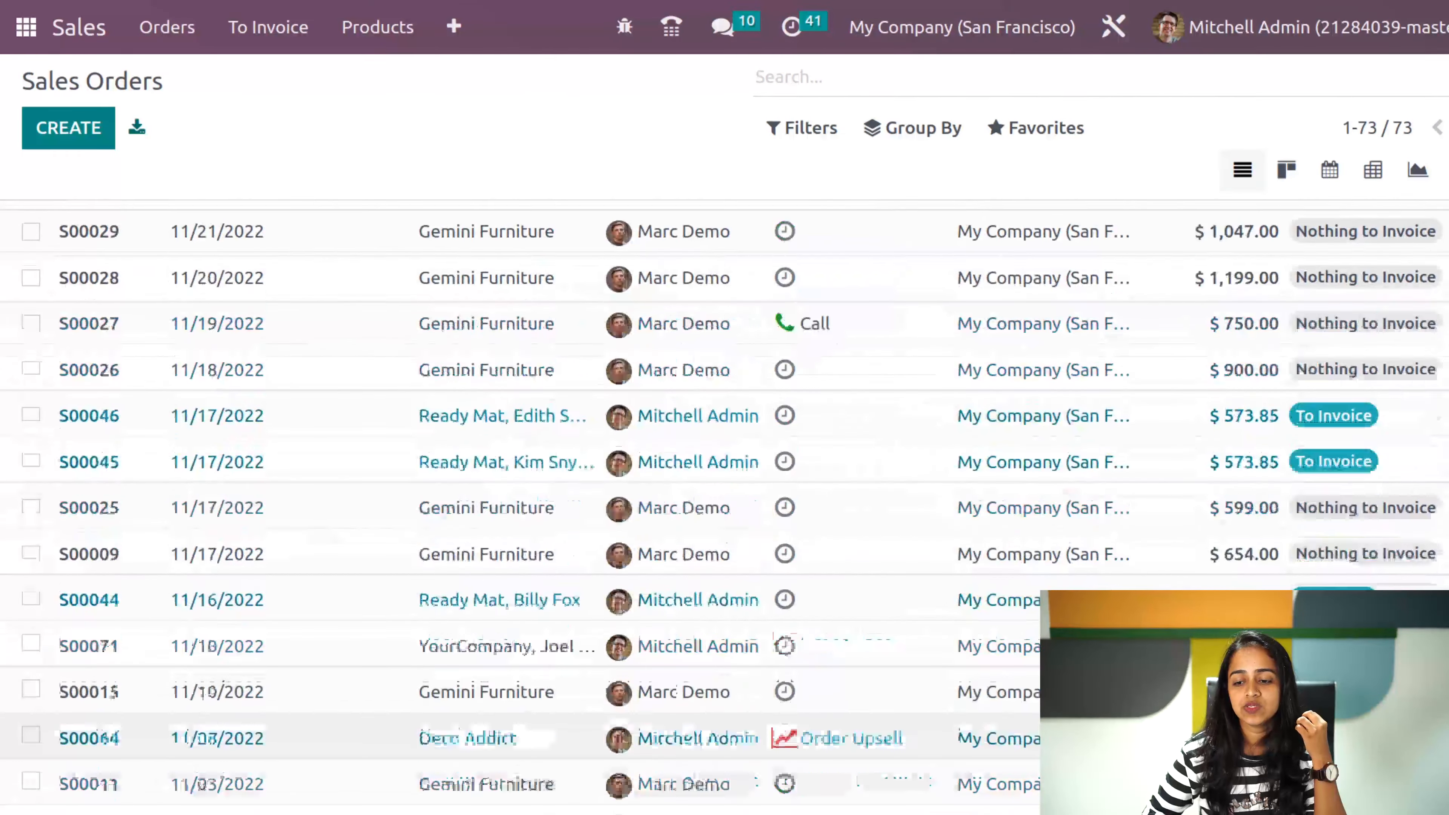
scroll(1295, 734, "up", 20)
scroll(1295, 733, "down", 15)
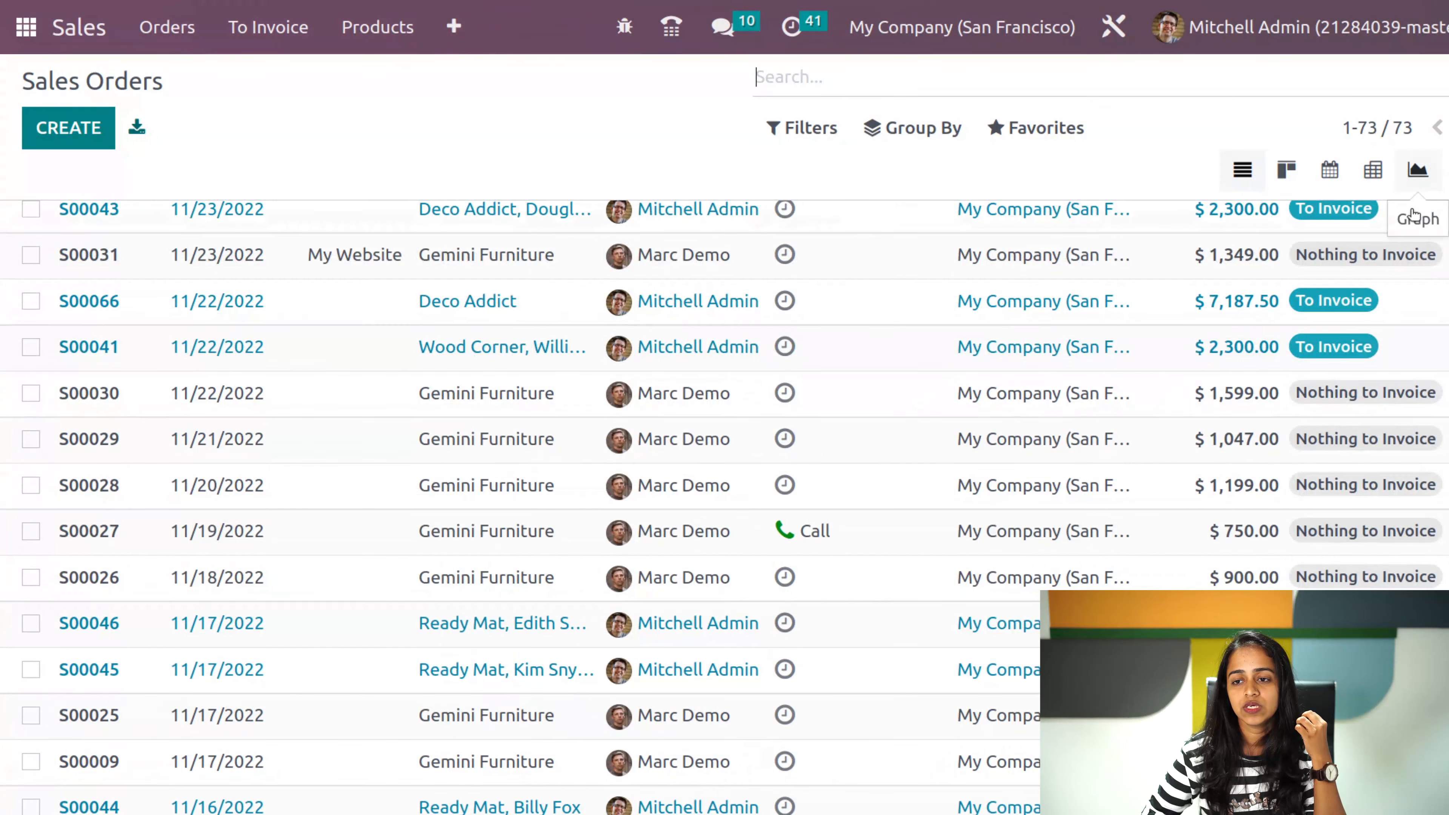
scroll(1347, 363, "up", 20)
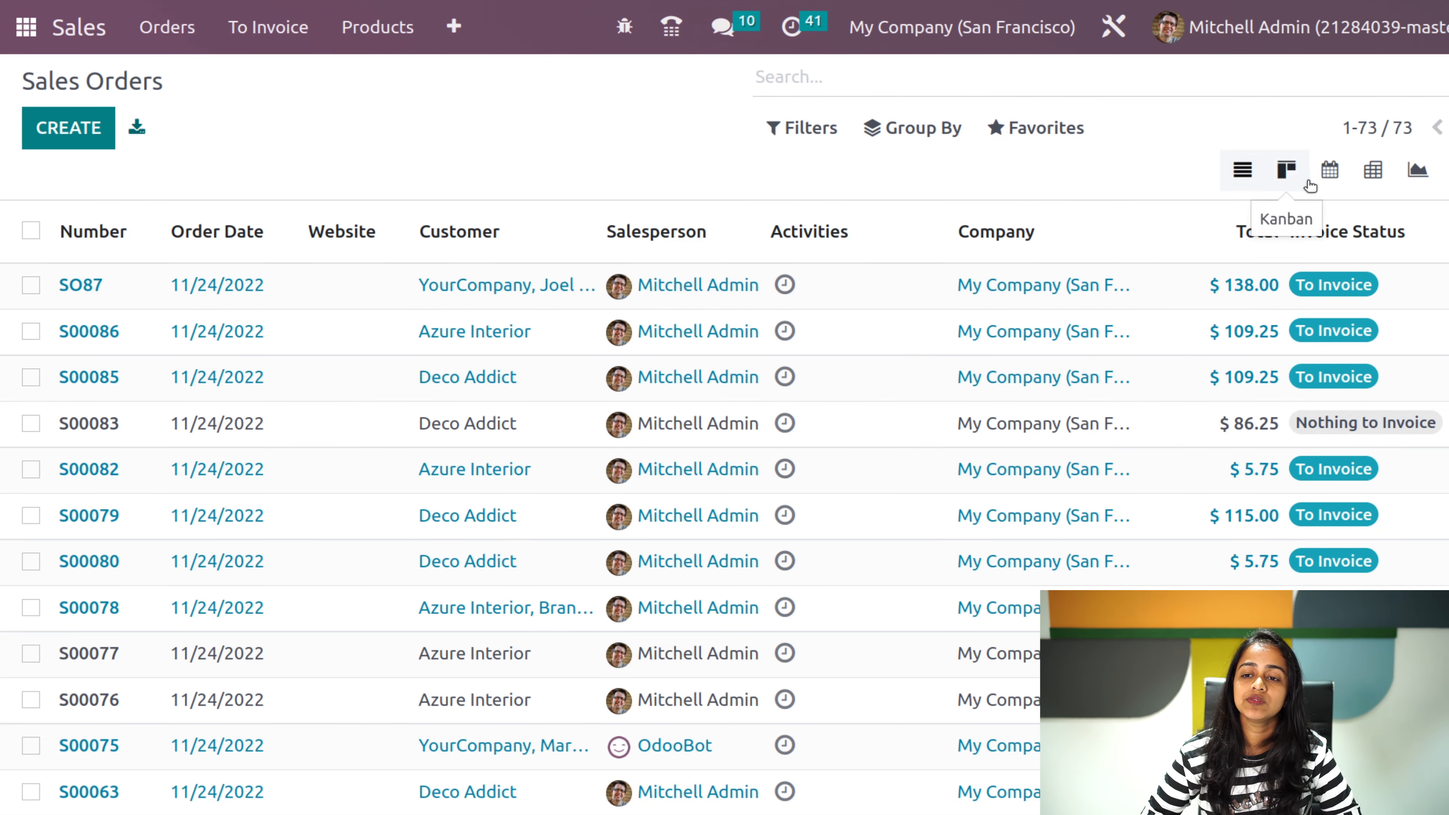
- View the sales orders as Kanban cards, then on the weekly calendar
left_click(1290, 174)
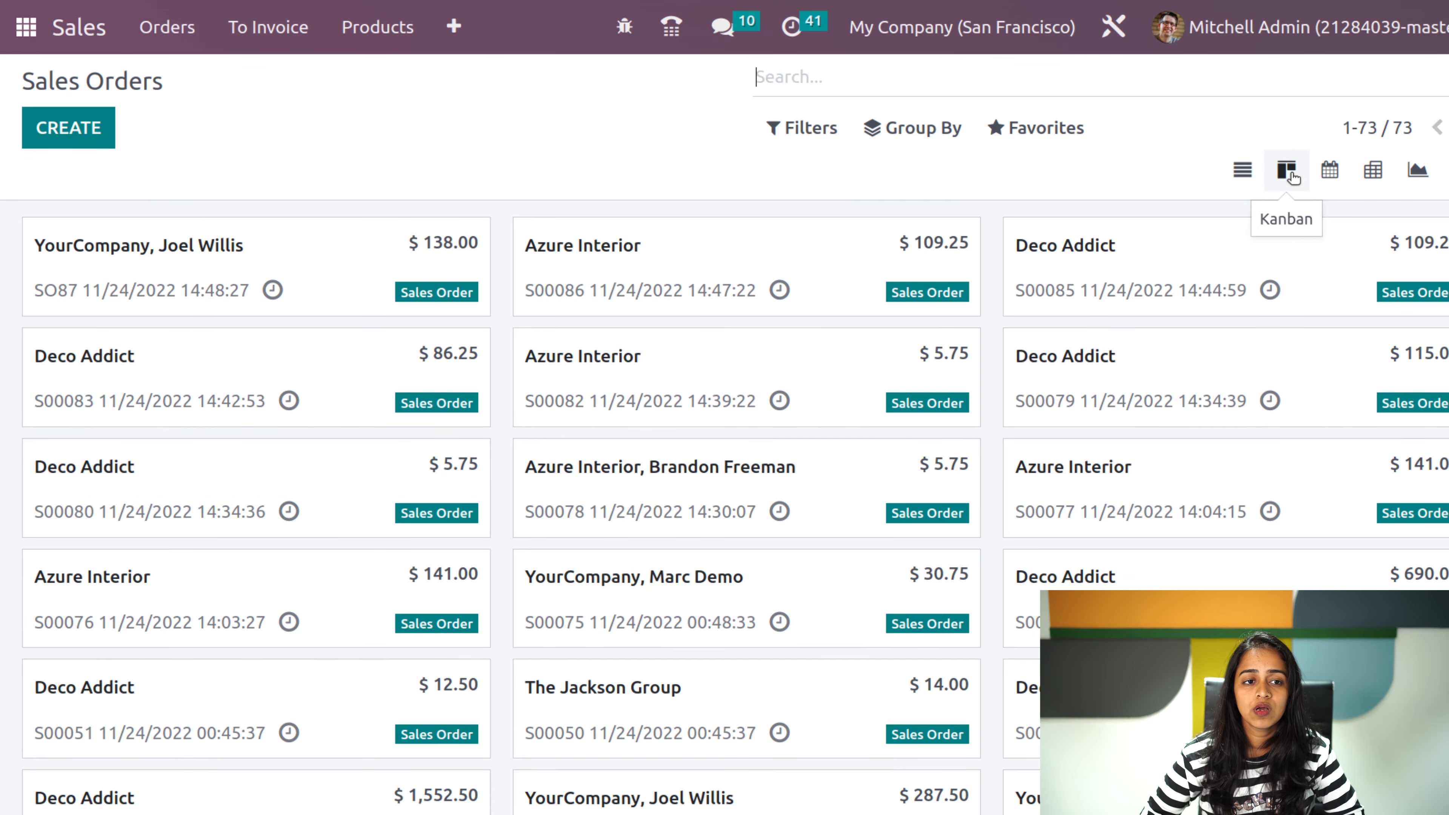
scroll(1109, 440, "down", 10)
scroll(1109, 440, "up", 10)
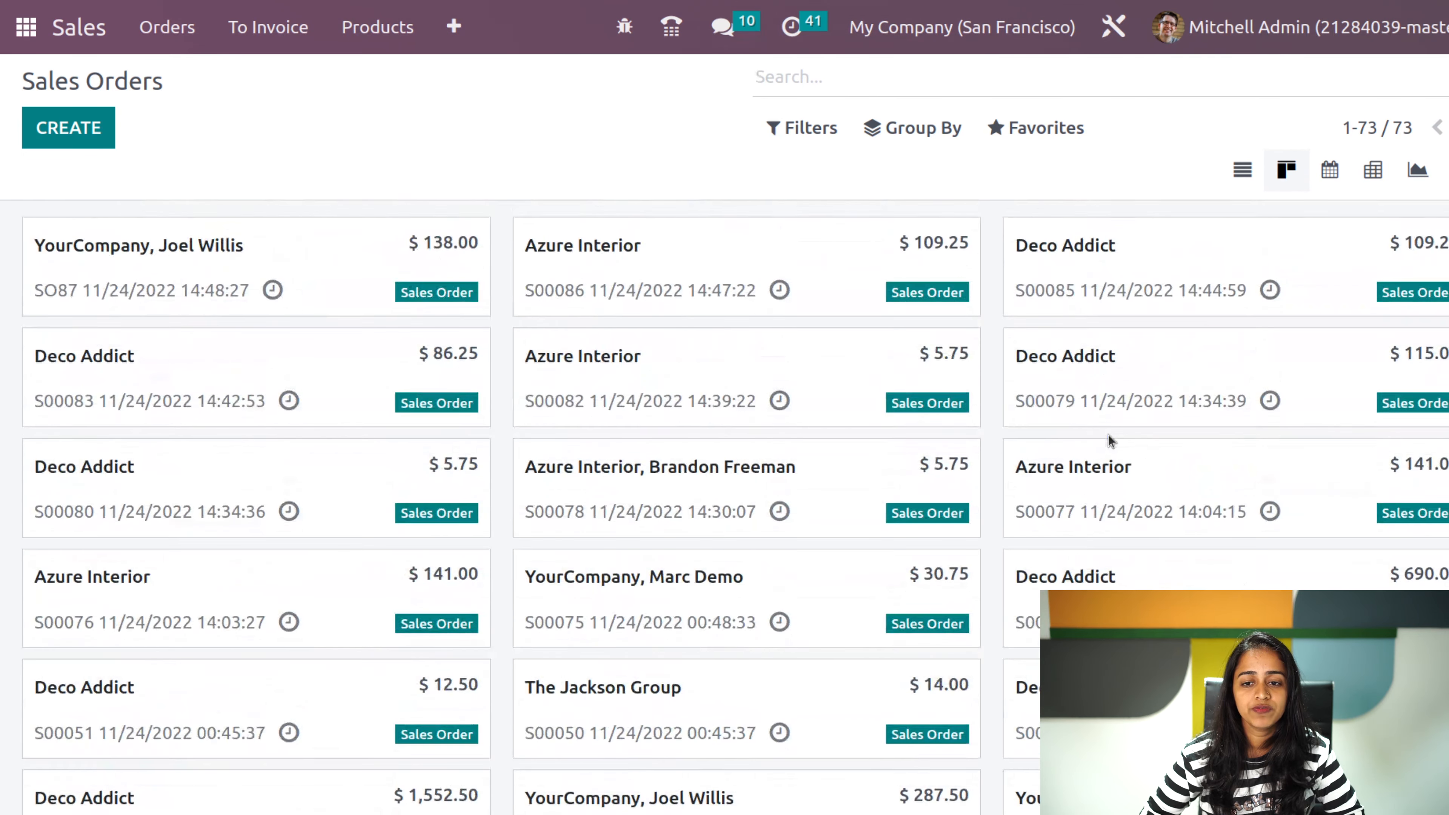
left_click(1324, 177)
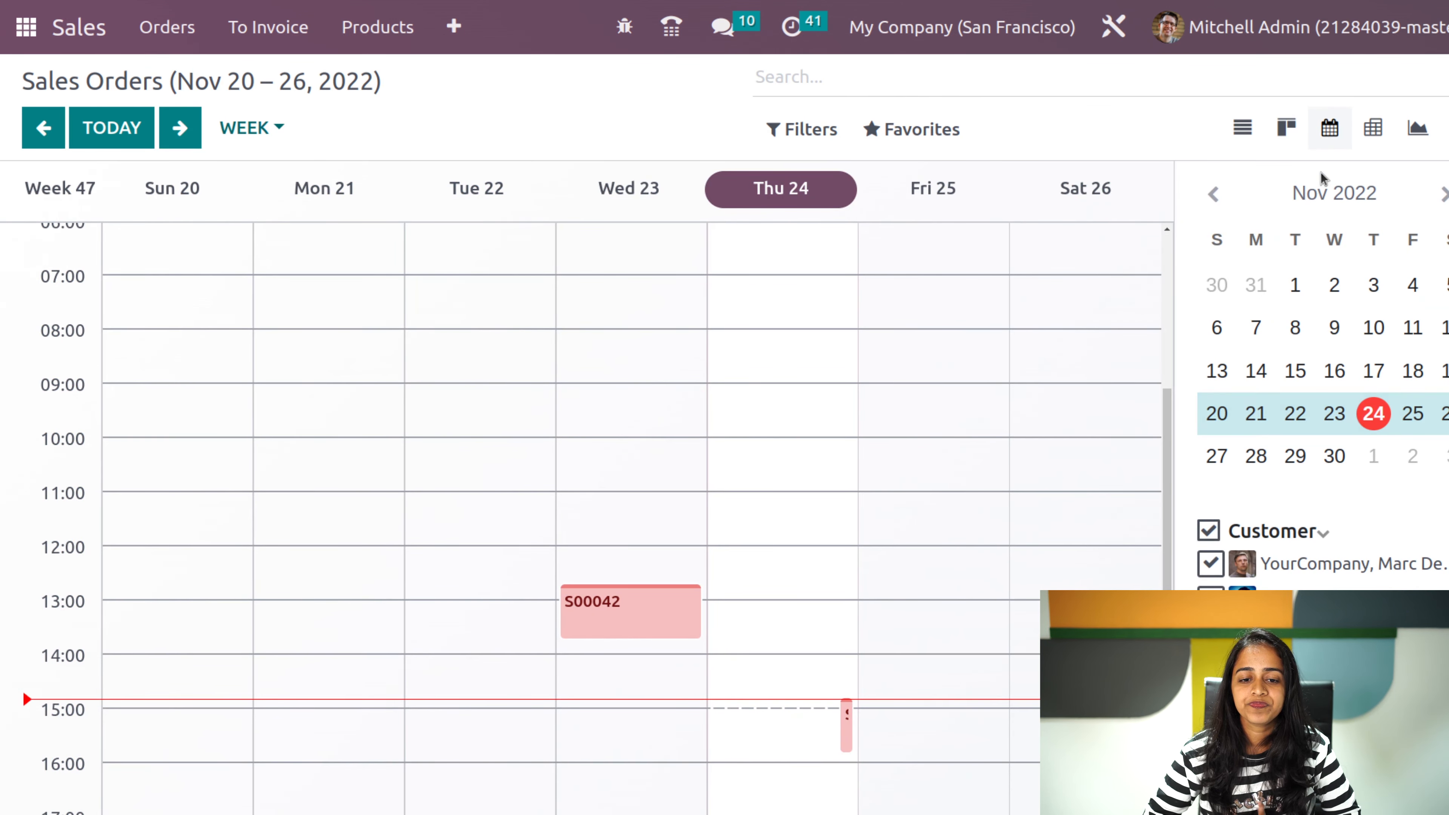
scroll(821, 581, "up", 5)
scroll(820, 580, "up", 1)
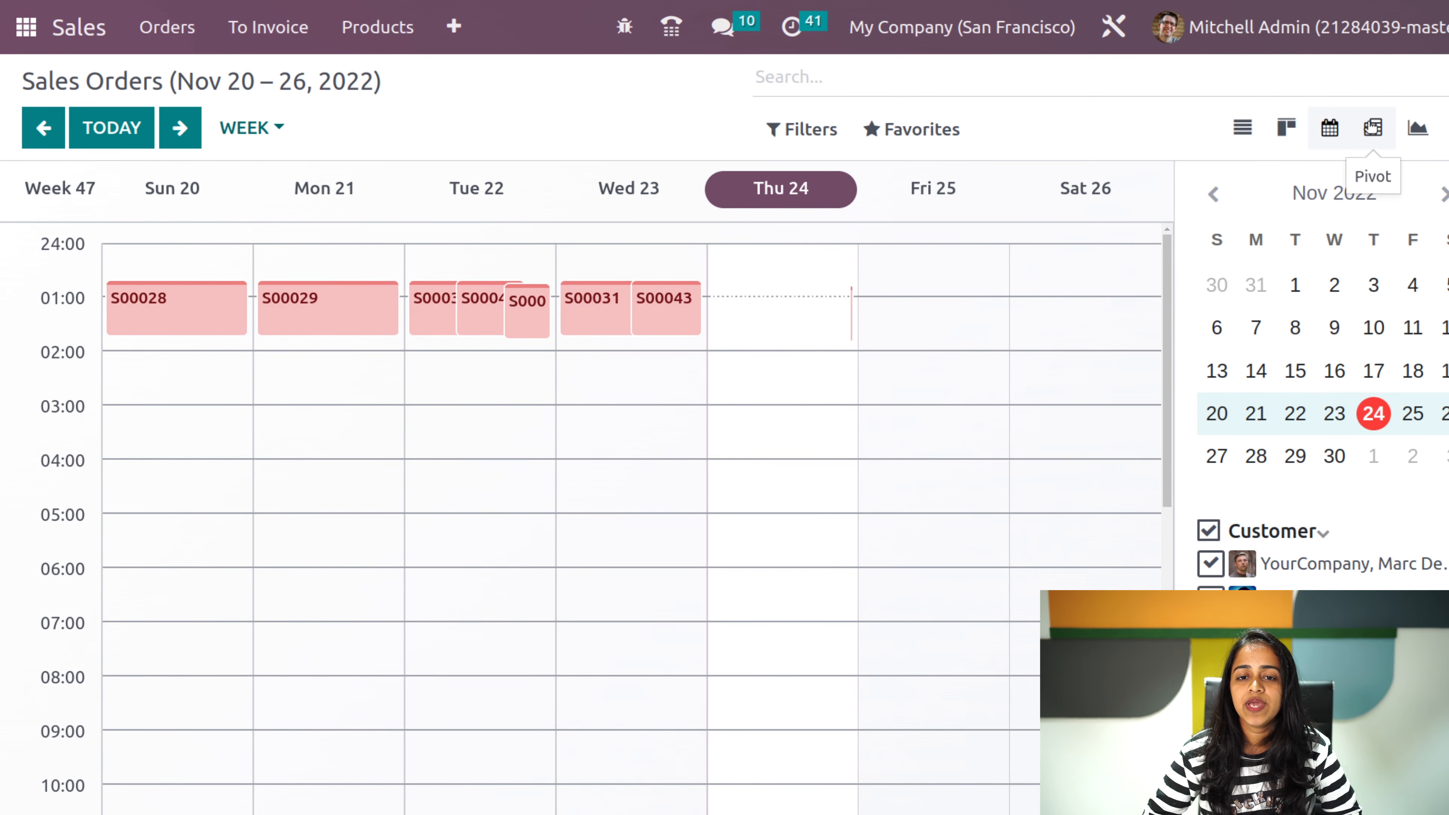
- Show order totals as a pivot table, flipping its axes and back
left_click(1373, 129)
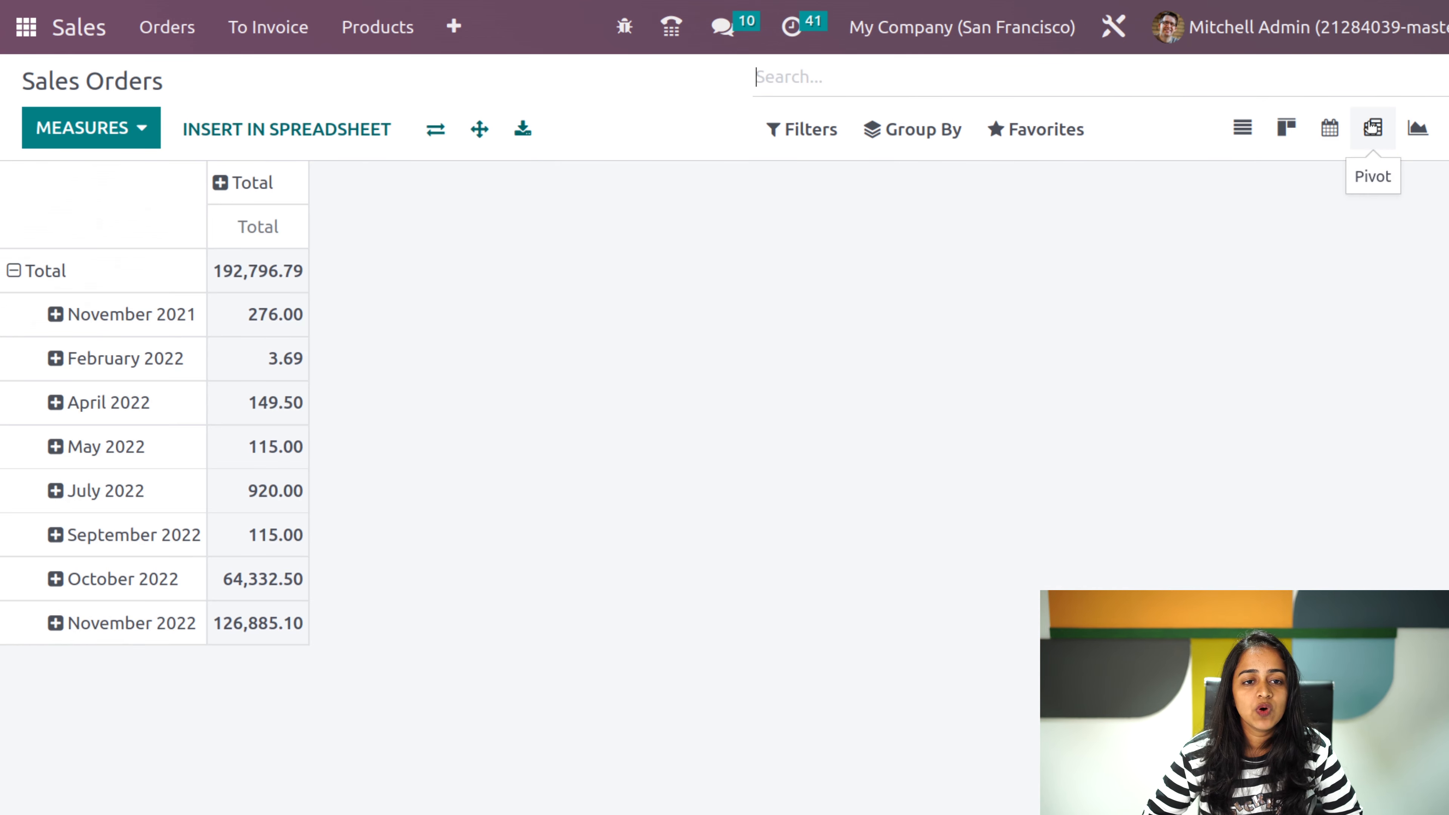
left_click(439, 132)
left_click(439, 132)
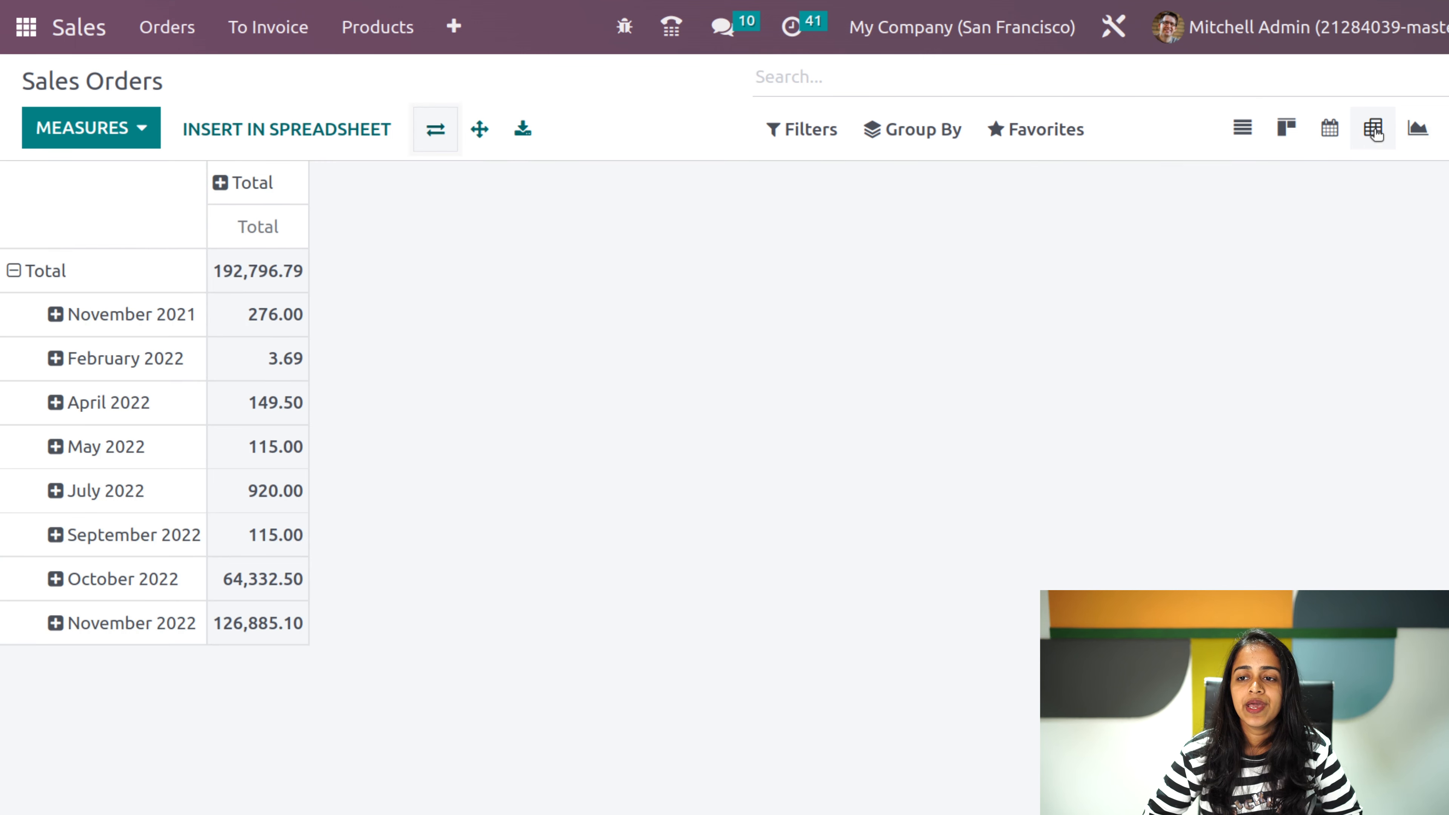
- Chart order totals as bar, pie and line graphs, then show orders by activity type
left_click(1418, 129)
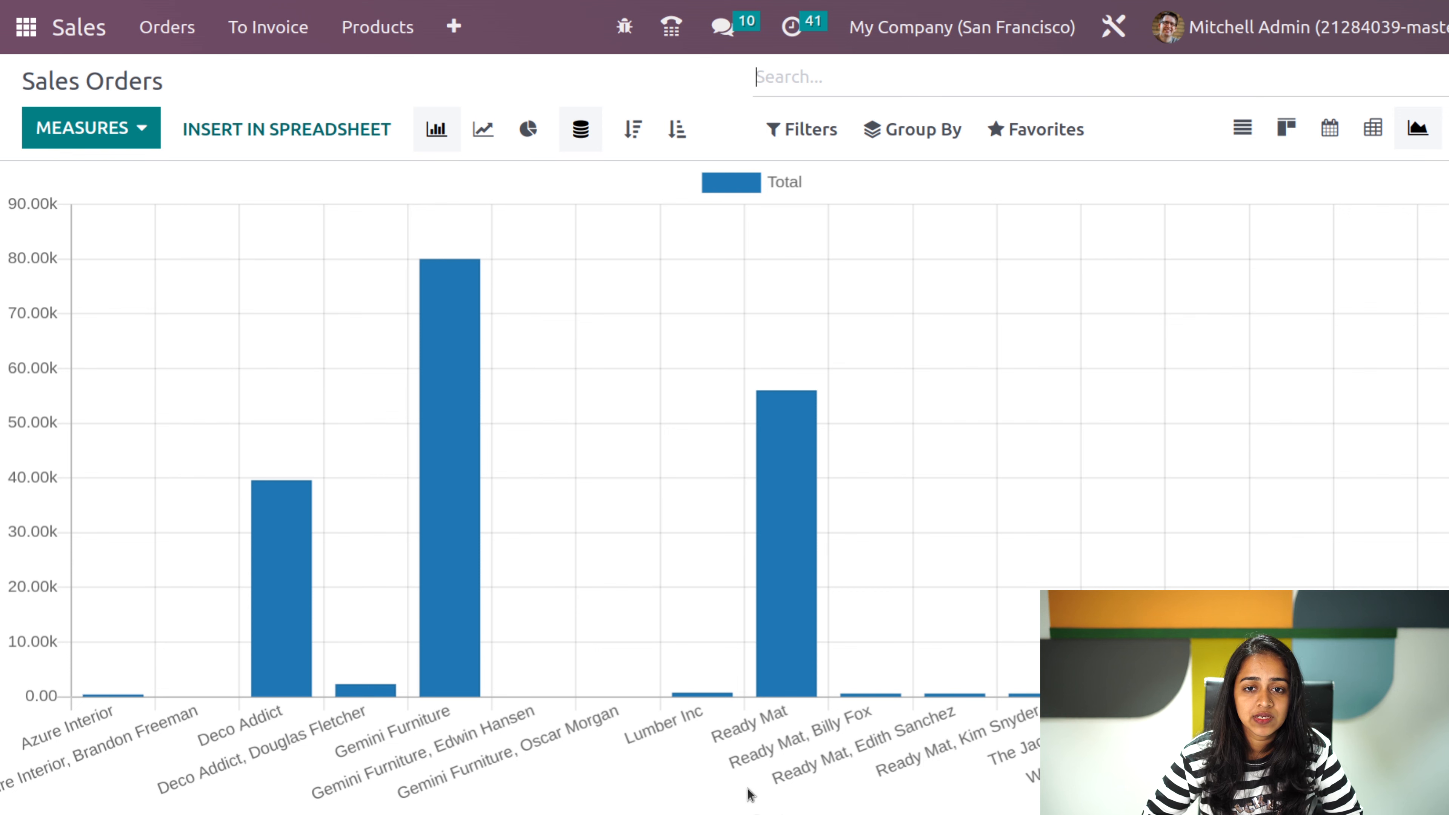
left_click(526, 130)
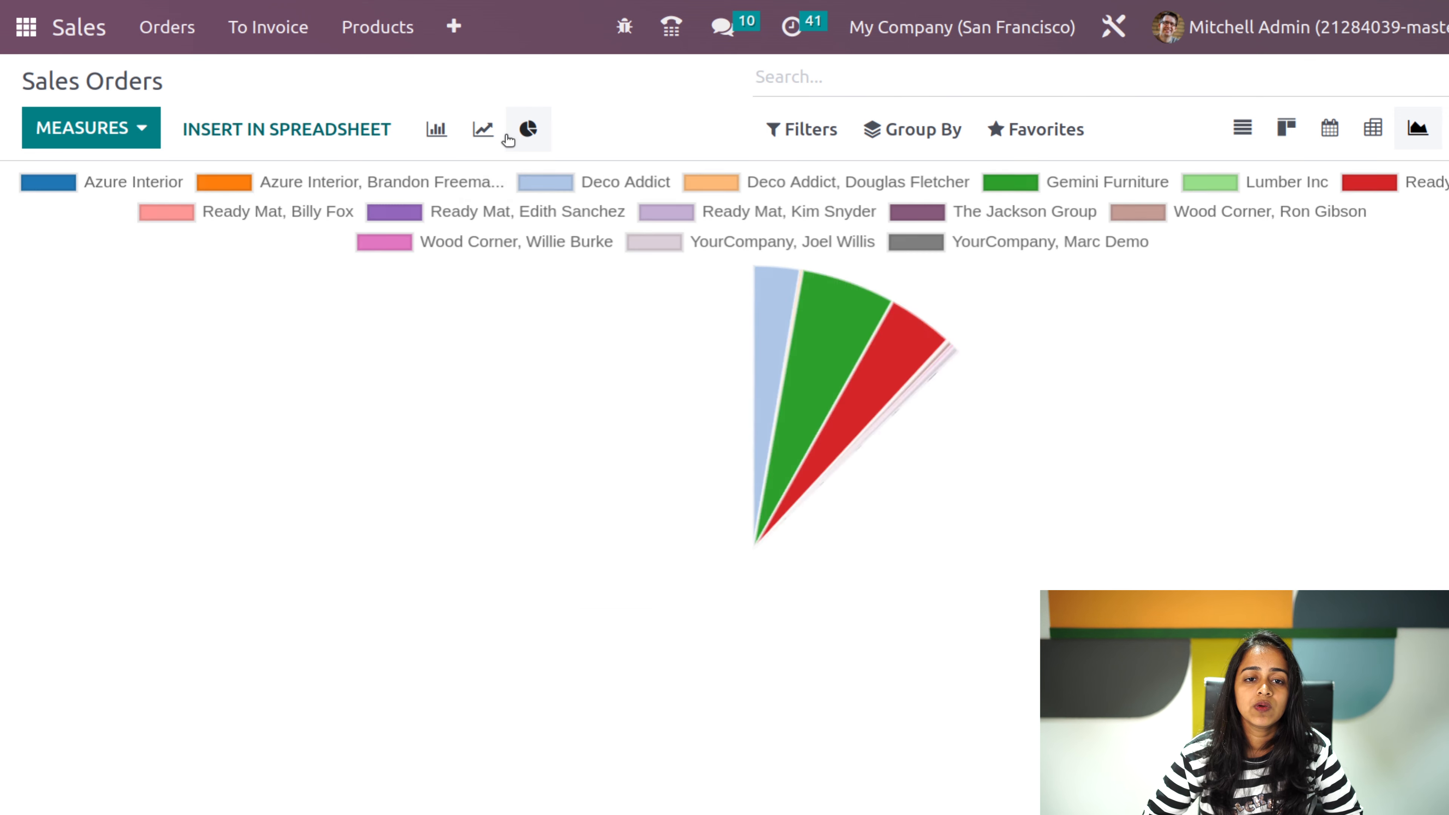
left_click(483, 131)
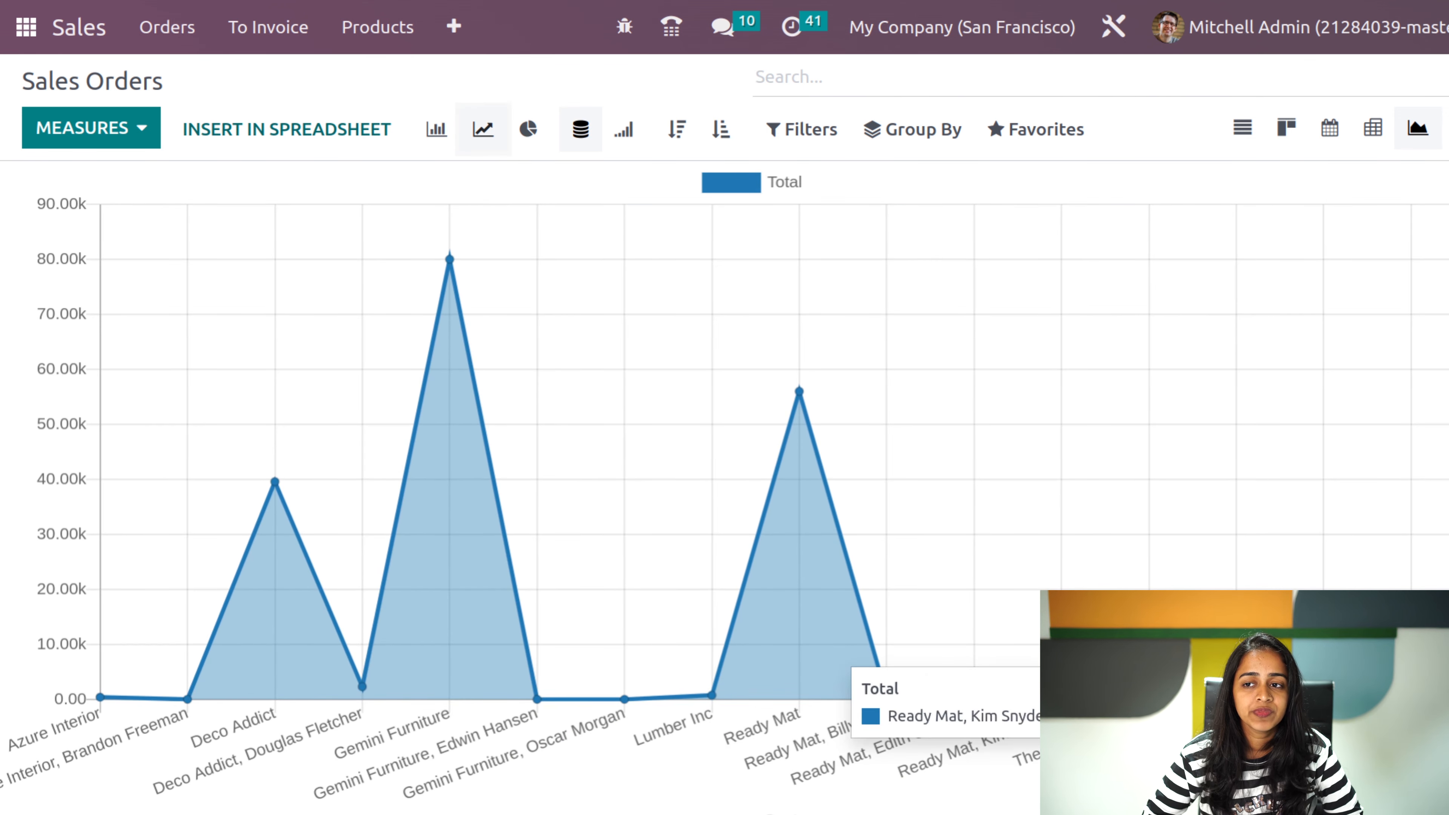
left_click(1442, 129)
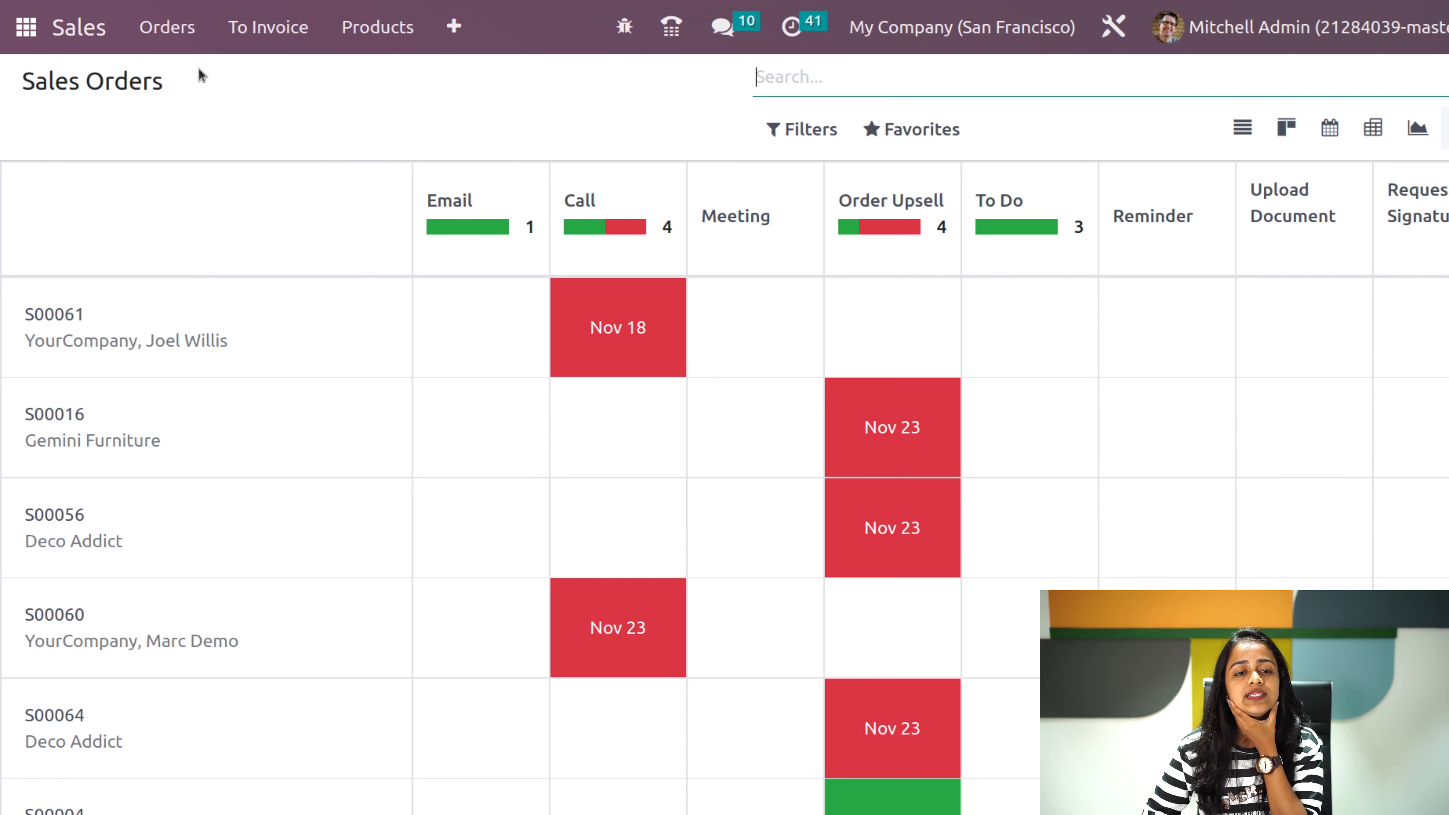
- Go to the Sales Teams dashboard from the Orders menu and scroll through the team cards
left_click(167, 28)
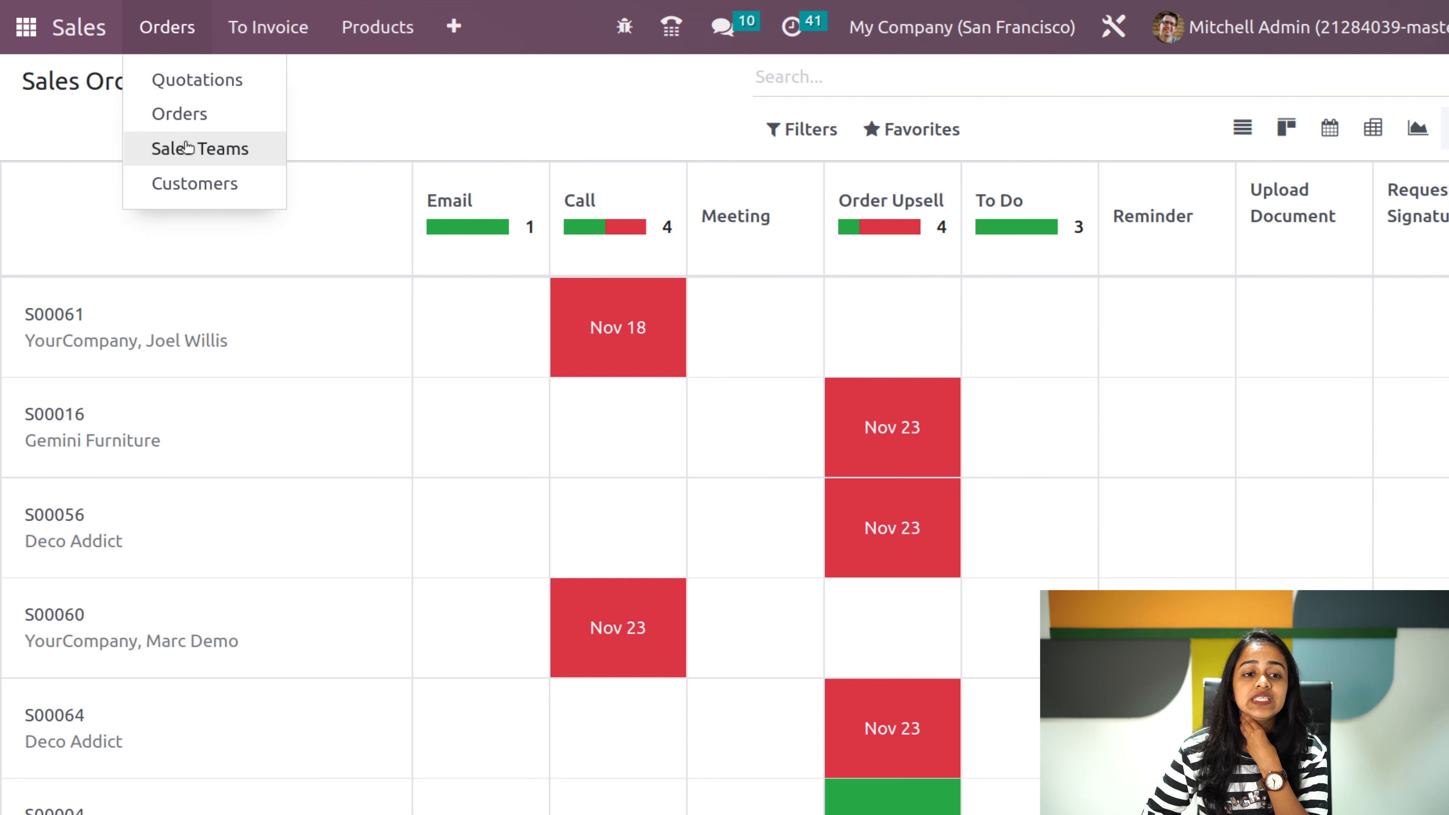
left_click(191, 150)
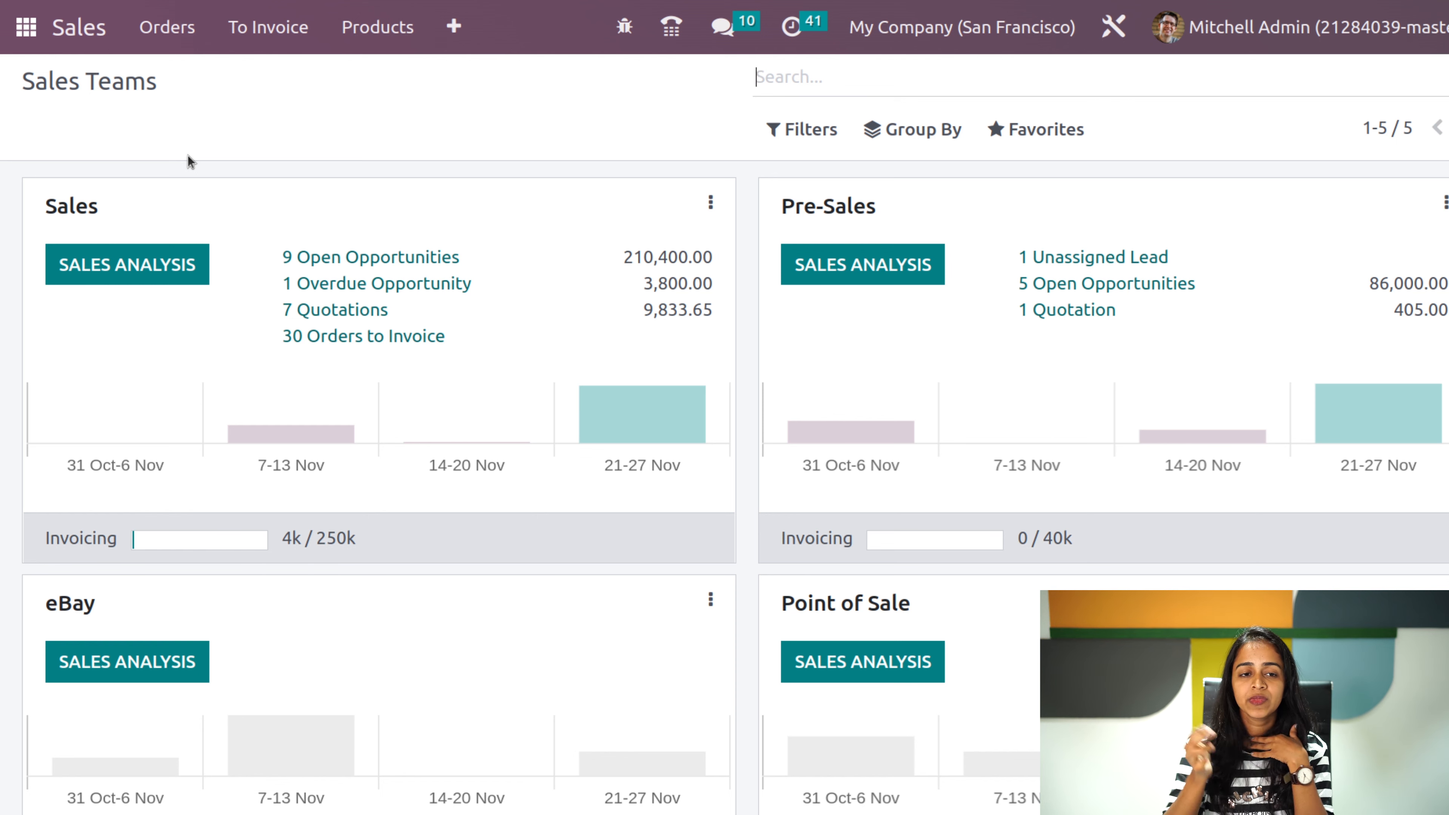
scroll(417, 452, "down", 5)
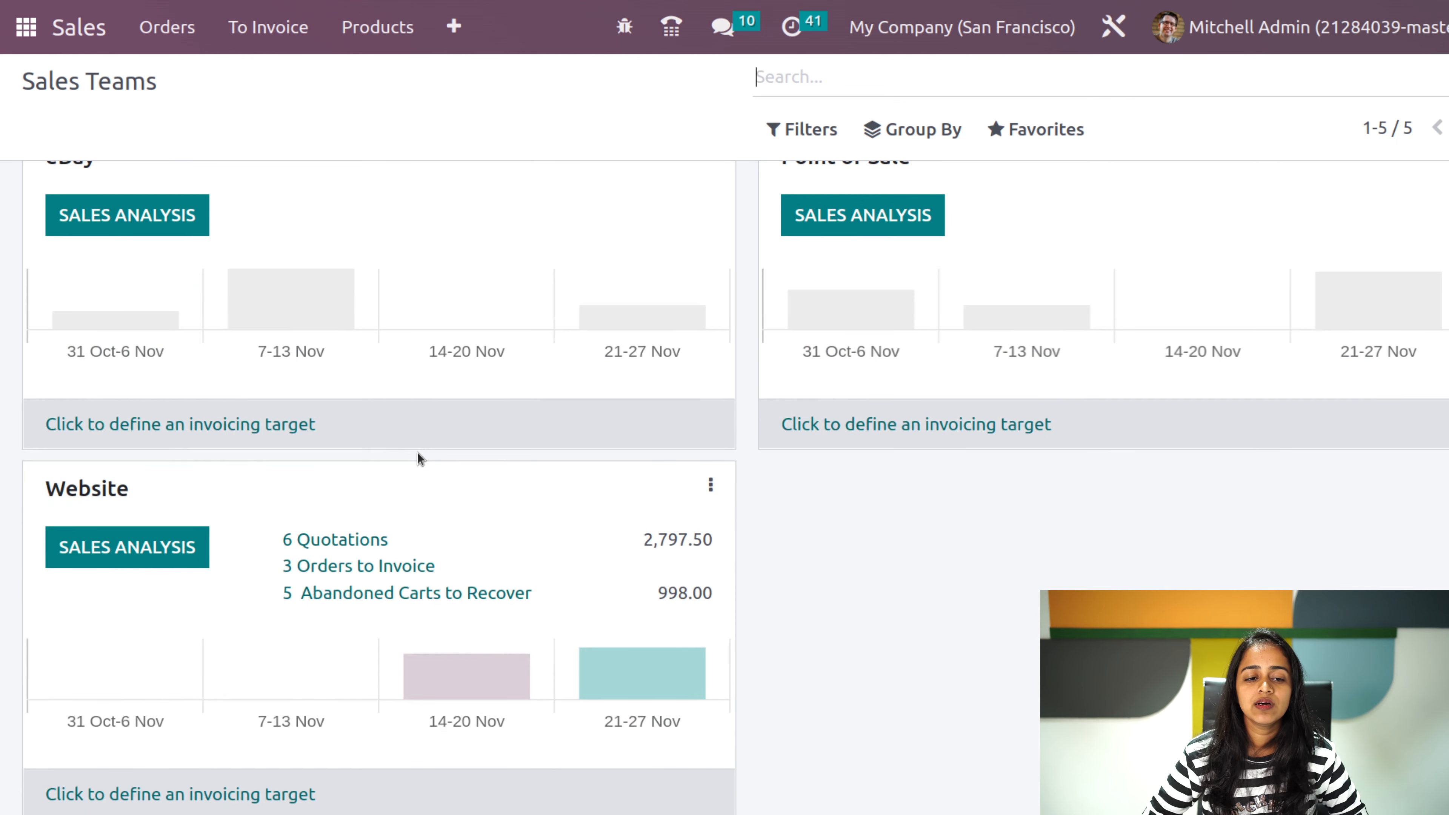
scroll(418, 452, "up", 5)
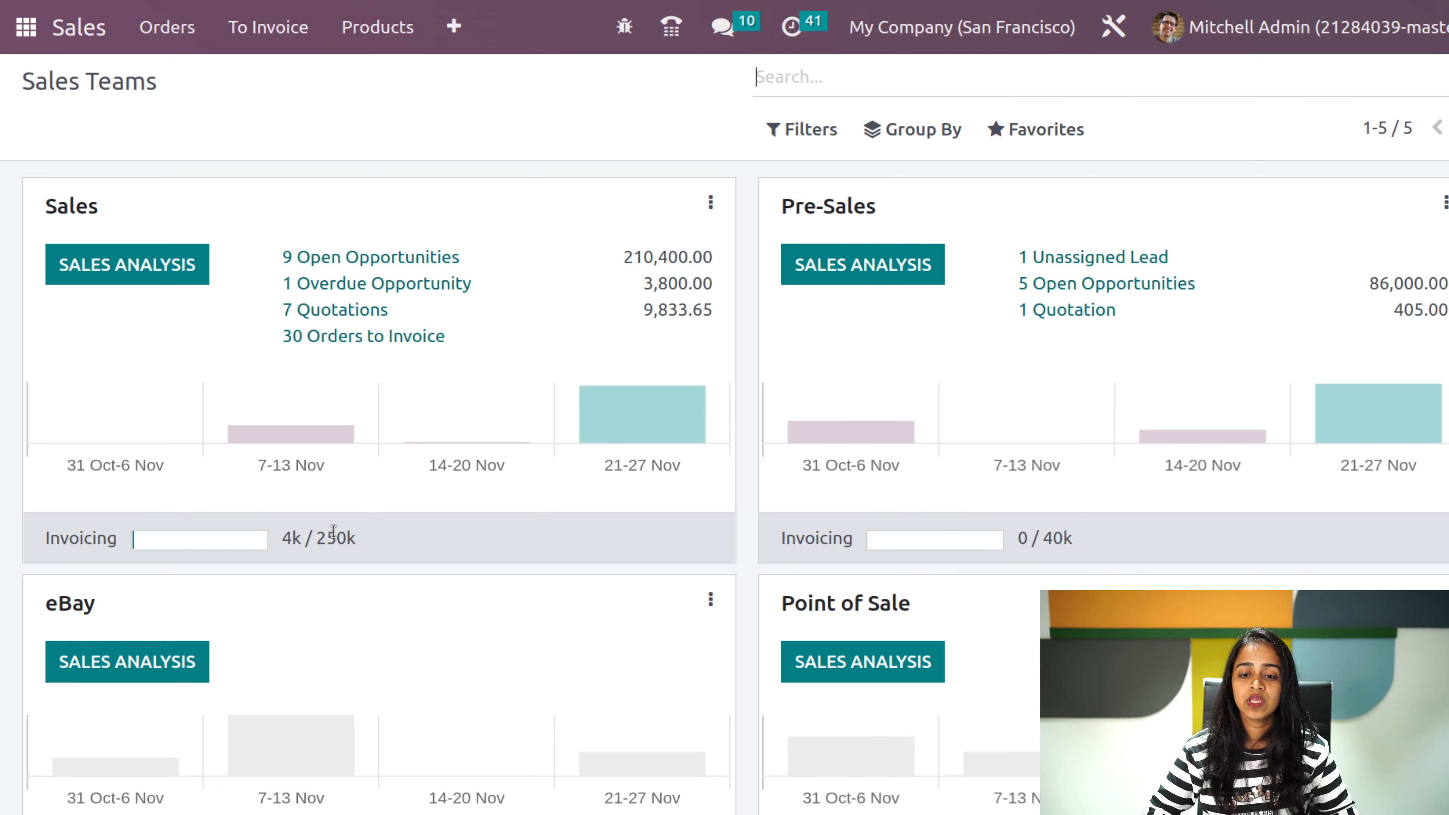
scroll(333, 532, "down", 5)
scroll(333, 532, "up", 5)
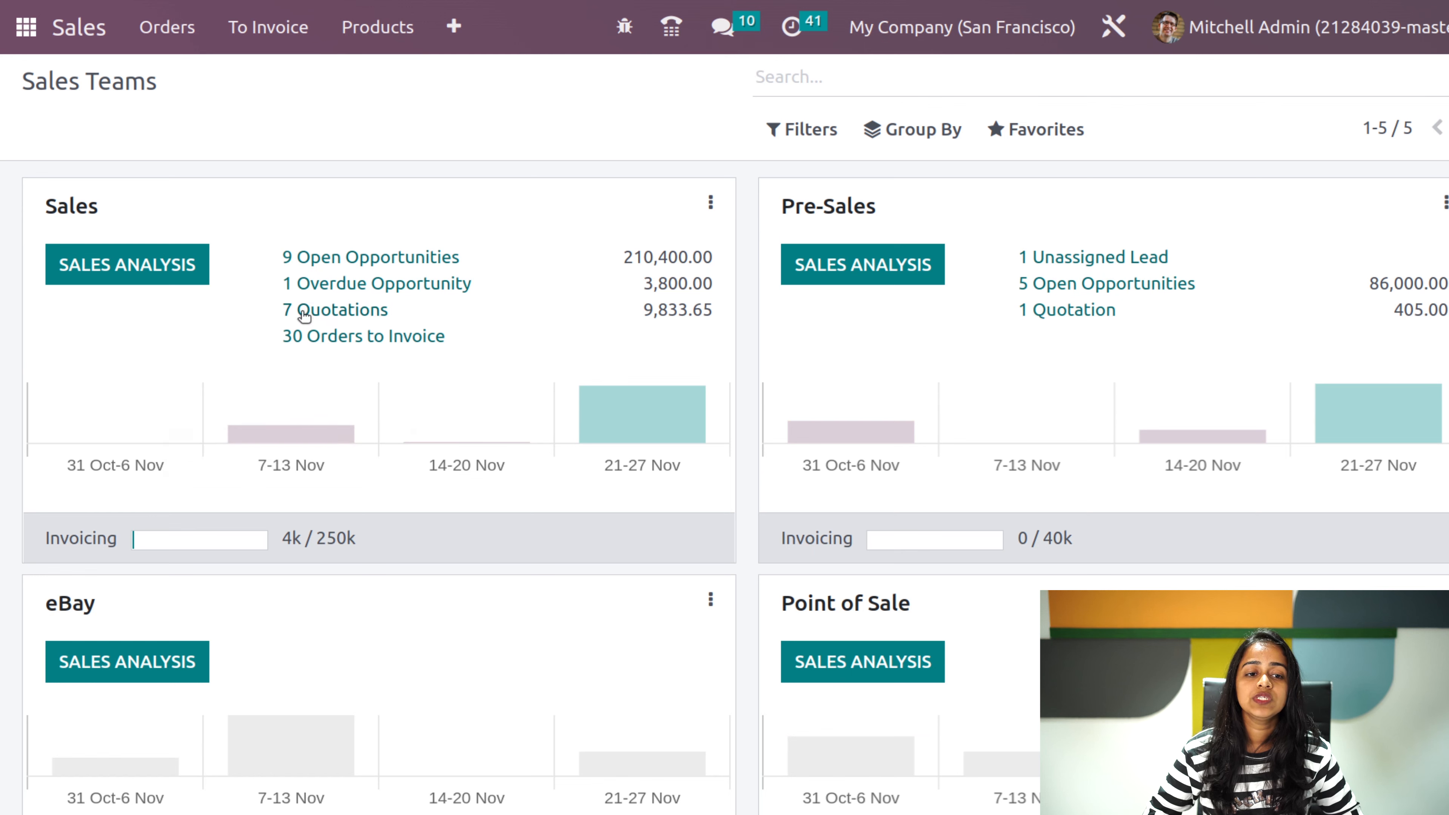
- Open the Sales team's Sales Analysis, return to the dashboard, and bring up the Configuration menu
left_click(104, 263)
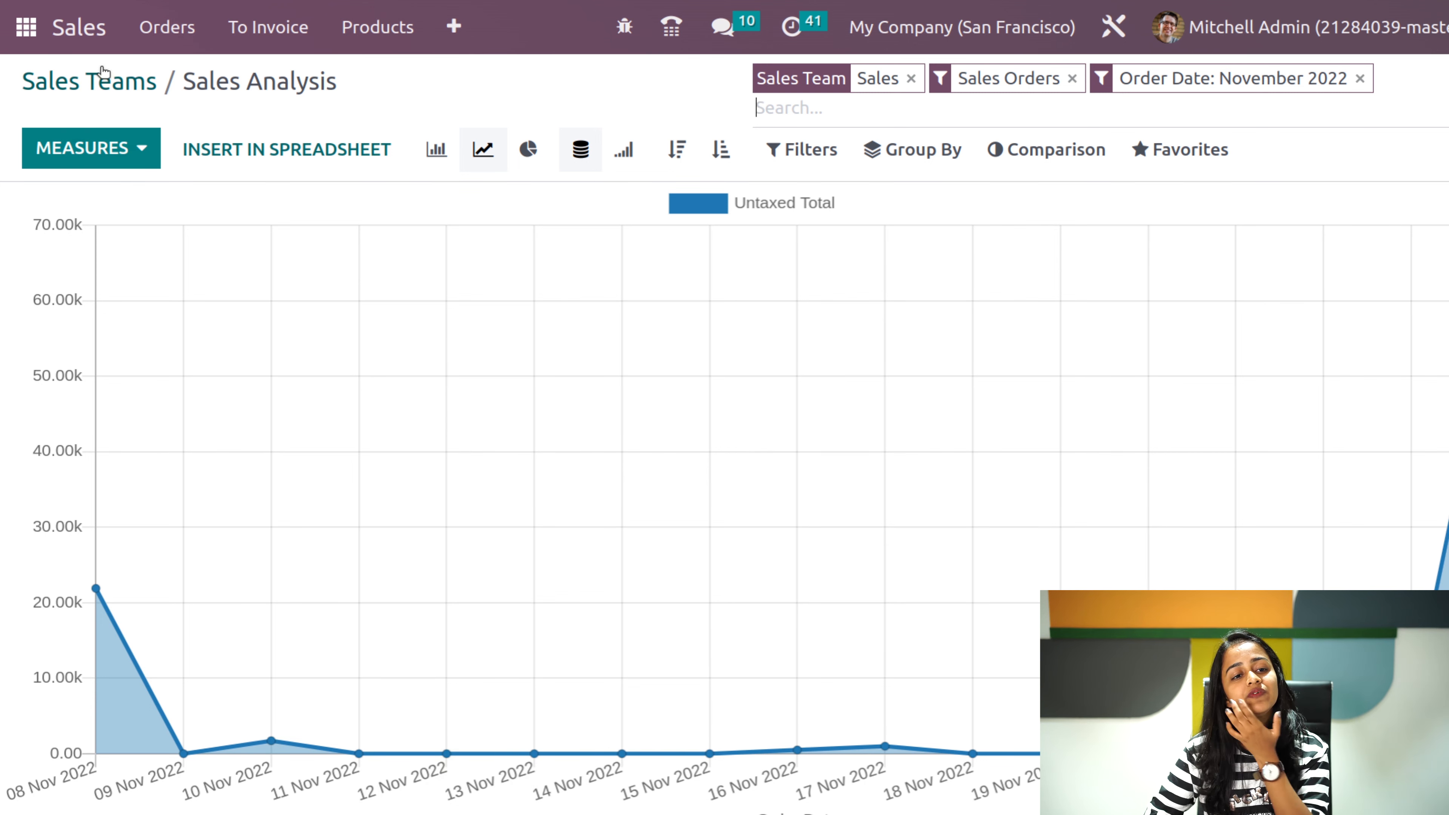
left_click(106, 84)
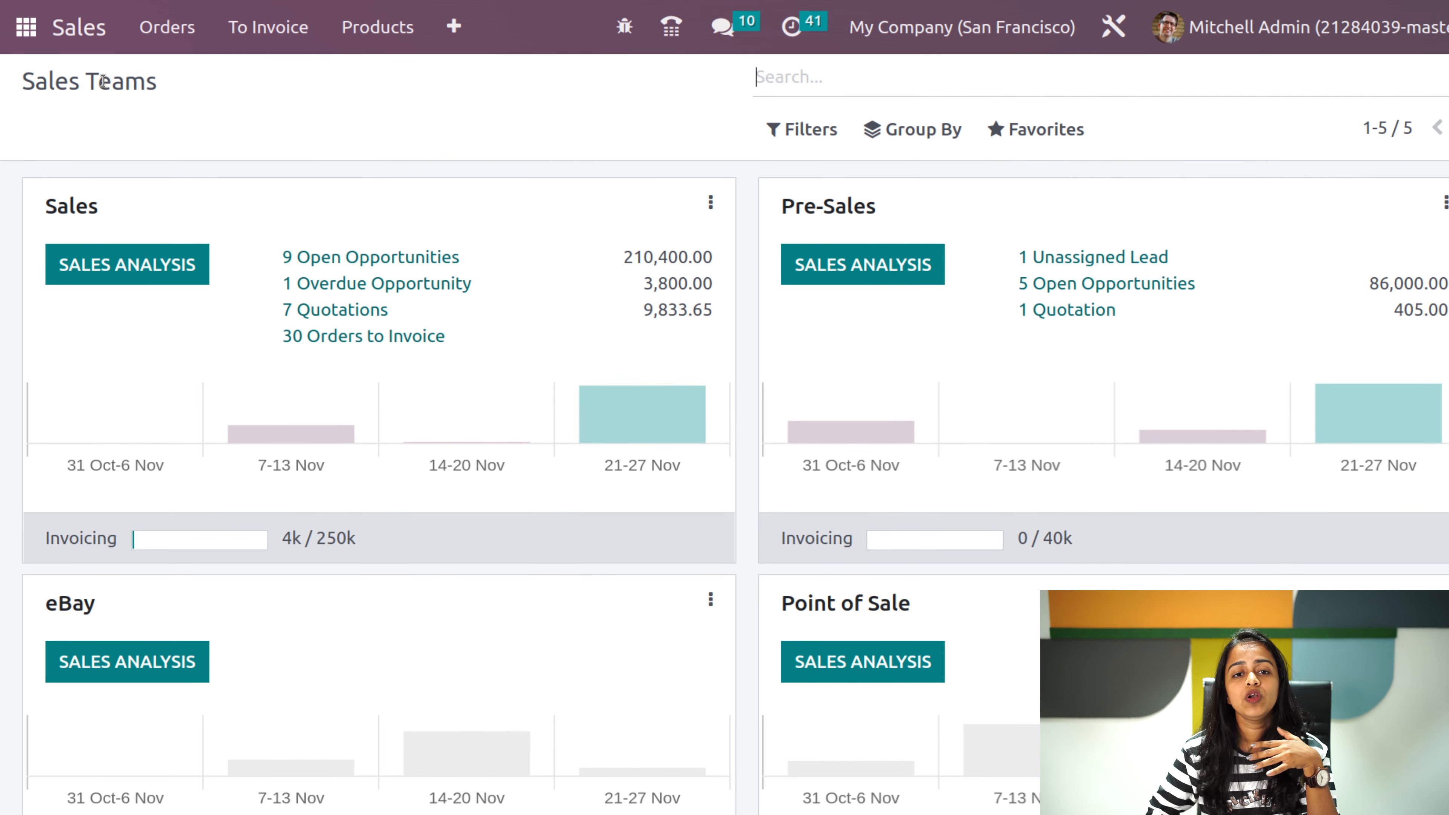
left_click(465, 33)
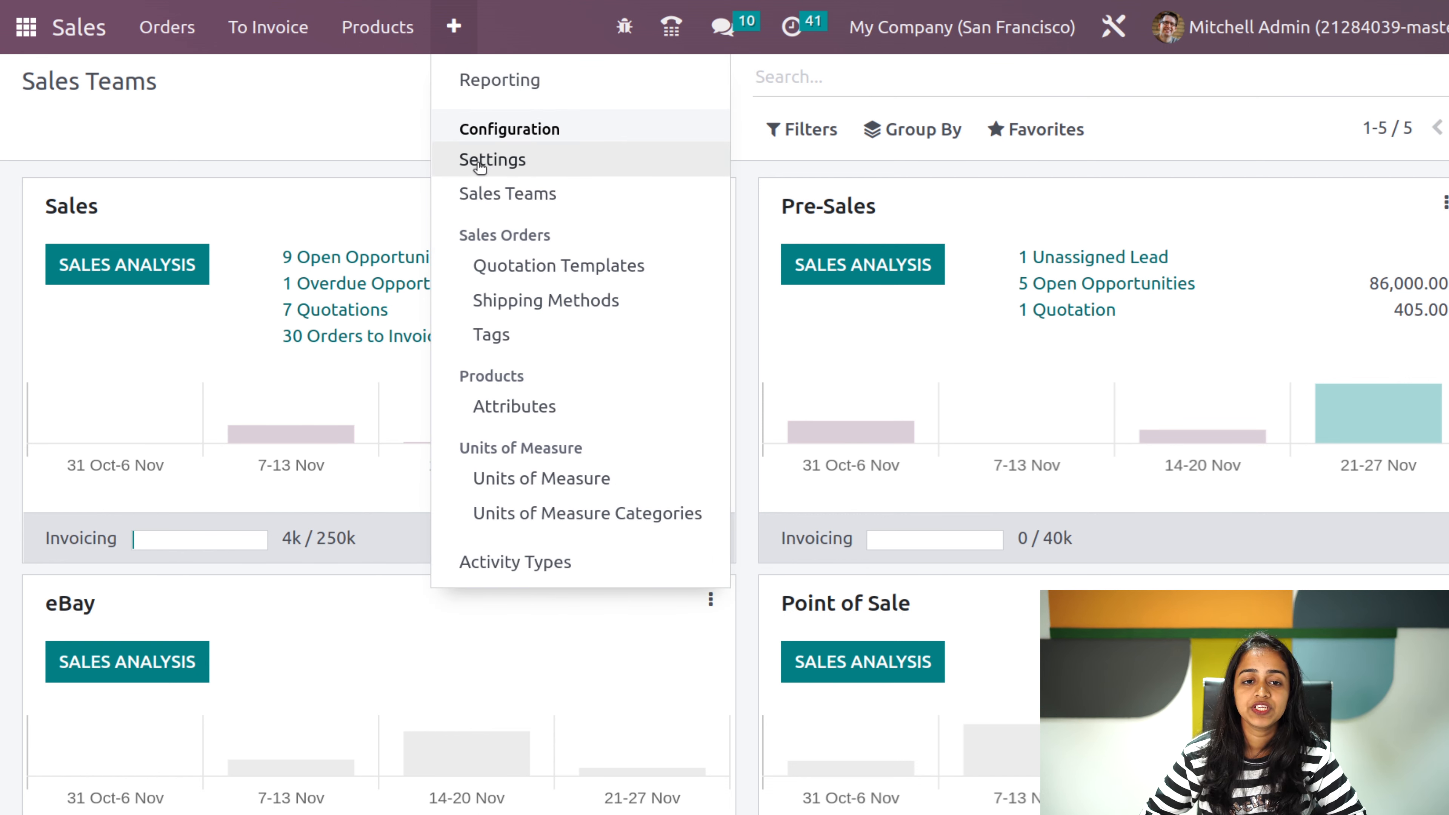
- Create a sales team named 'New Team' with Quotations enabled
left_click(492, 196)
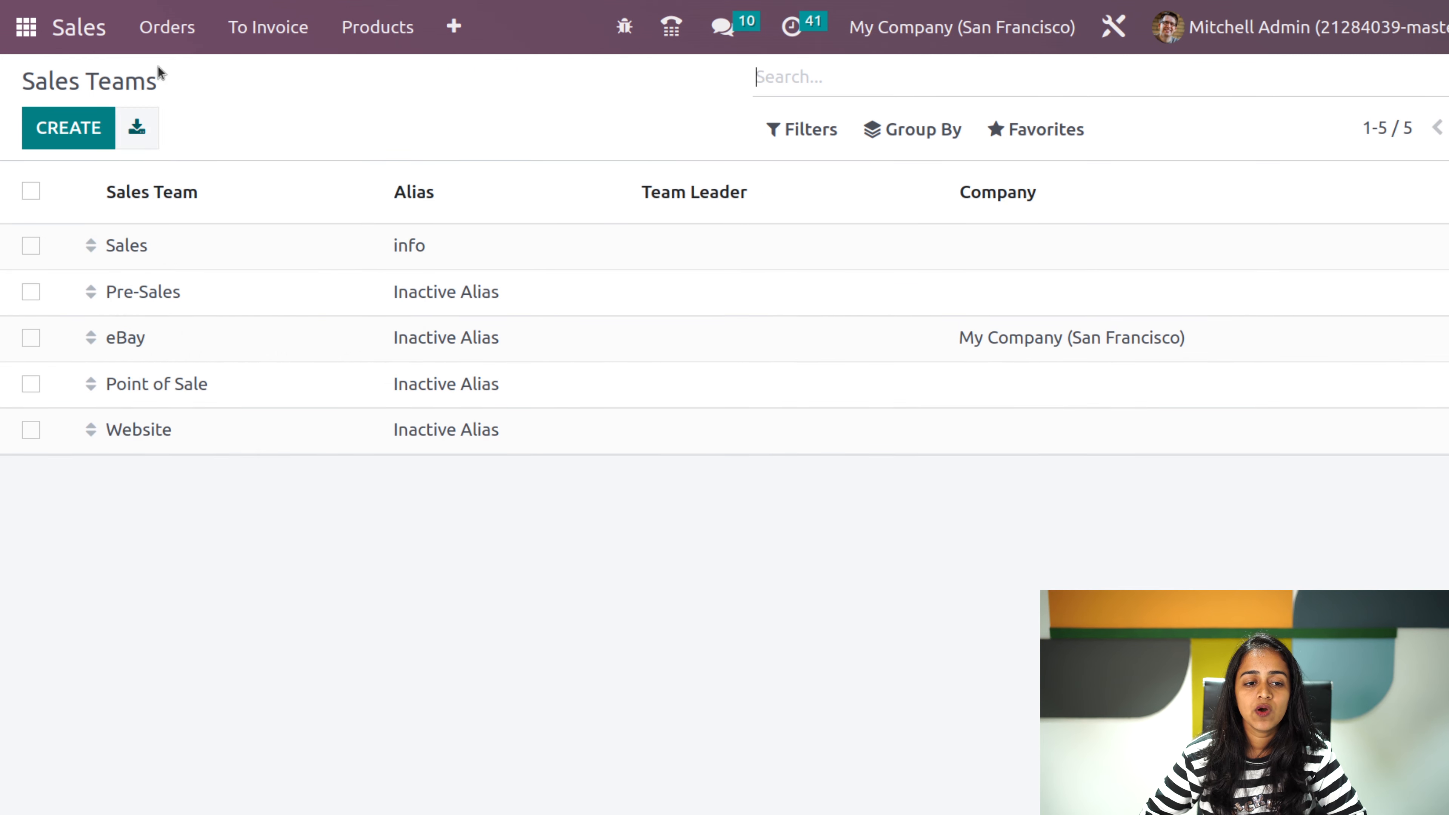
left_click(83, 140)
type("N")
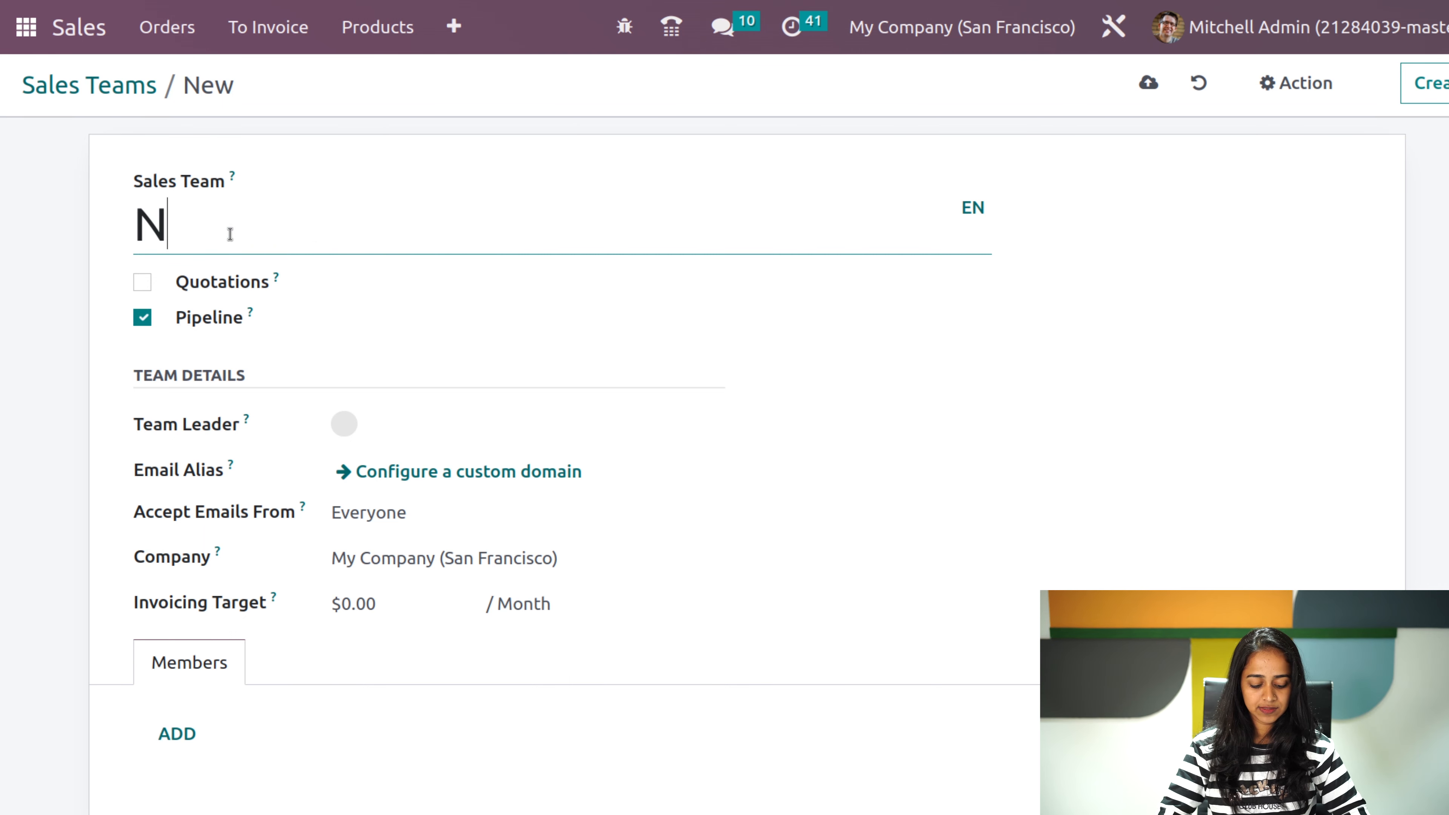
type("ew Team")
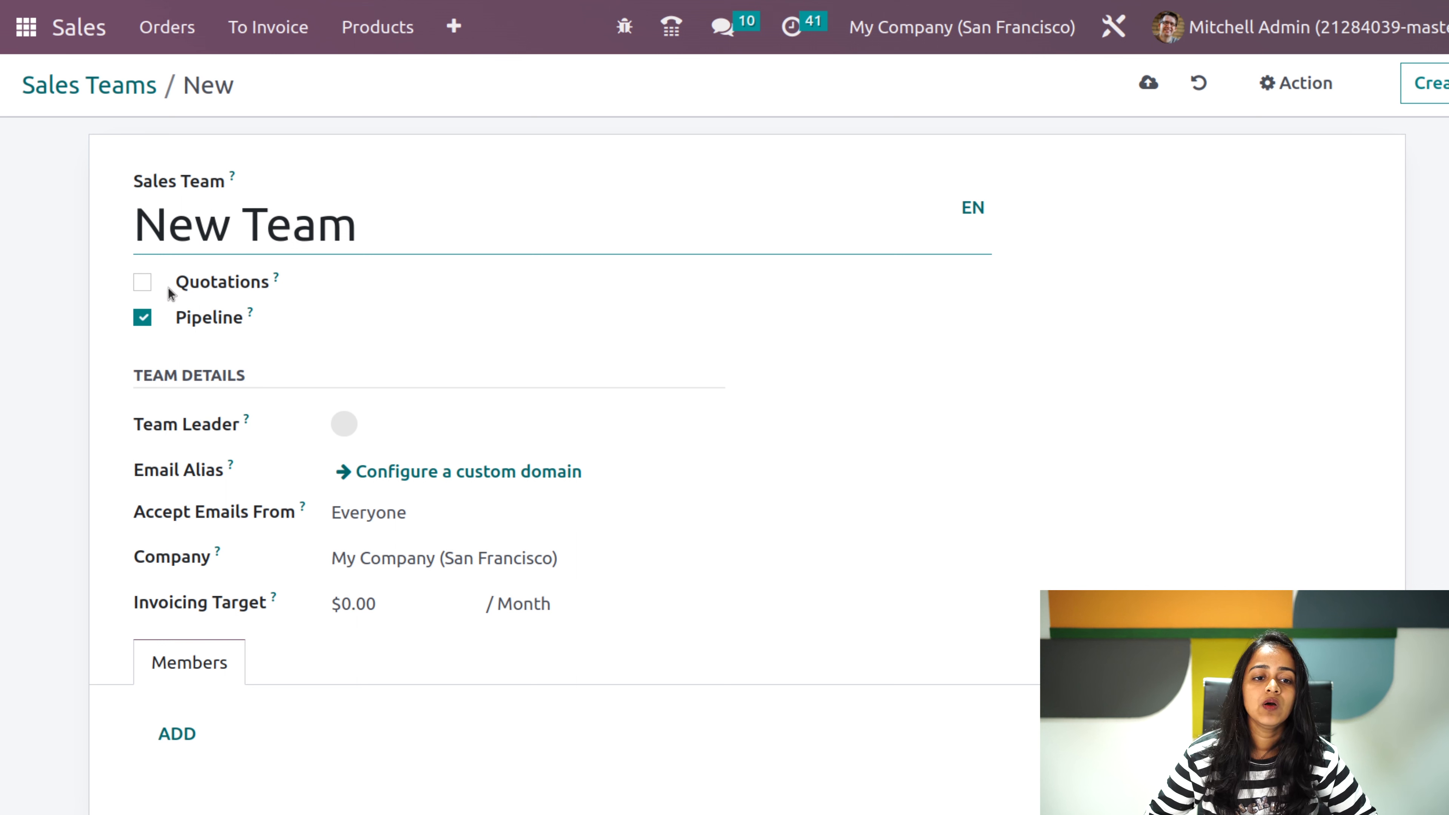
left_click(142, 283)
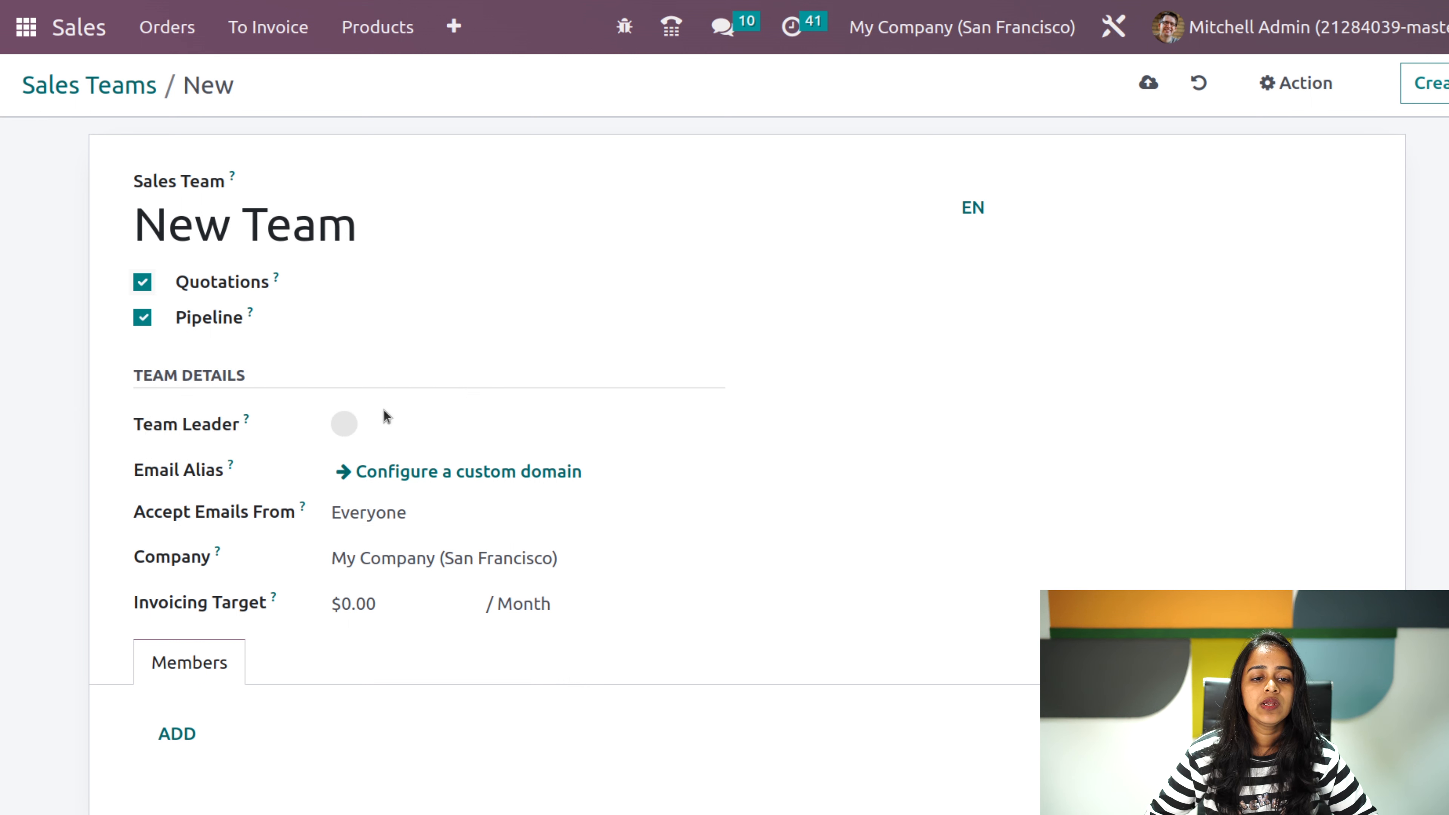
- Make the admin user team leader and set a 10,000 monthly invoicing target
left_click(423, 424)
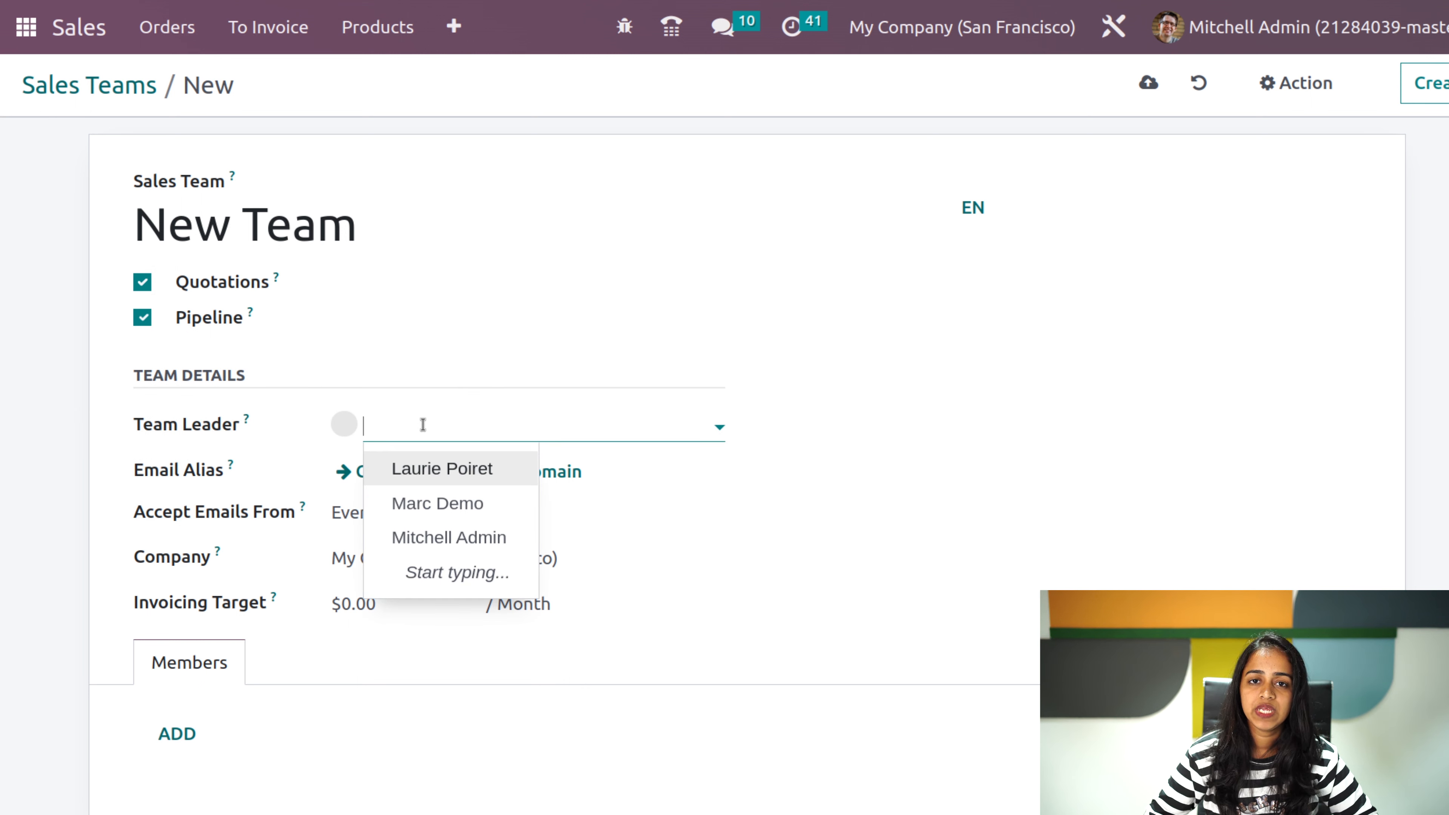
left_click(450, 536)
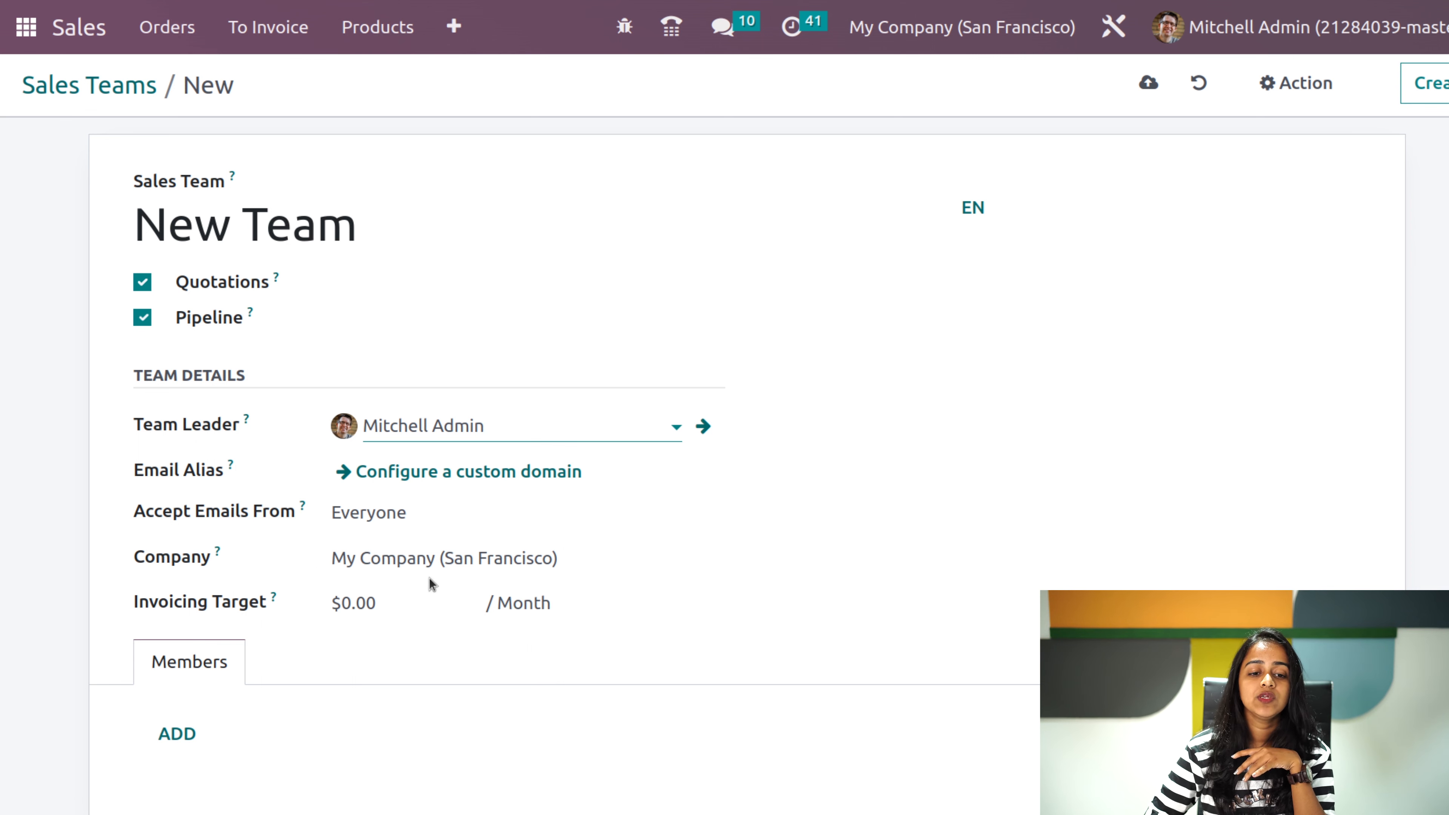
left_click(350, 602)
key("BackSpace")
type("10")
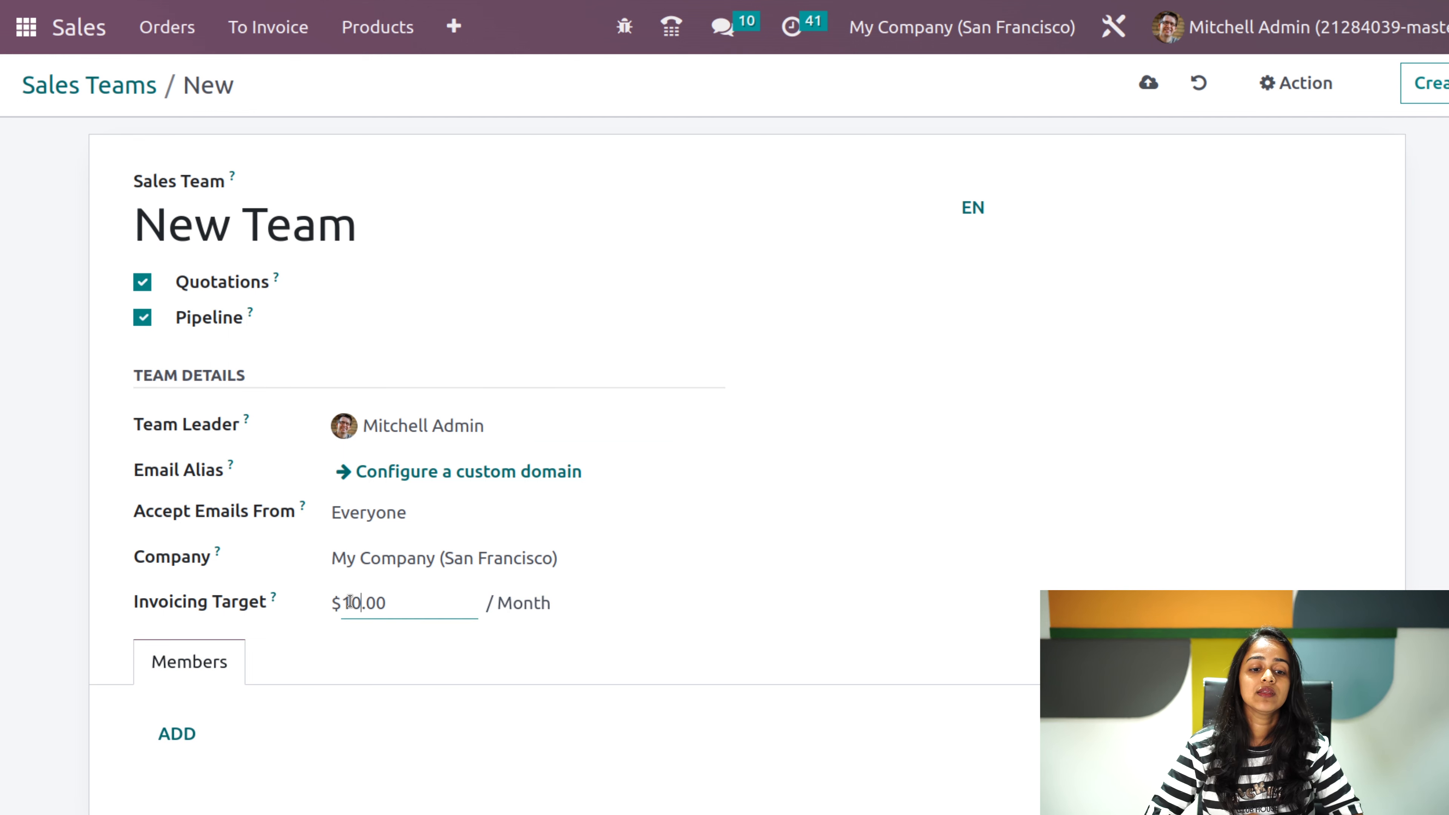
type("00")
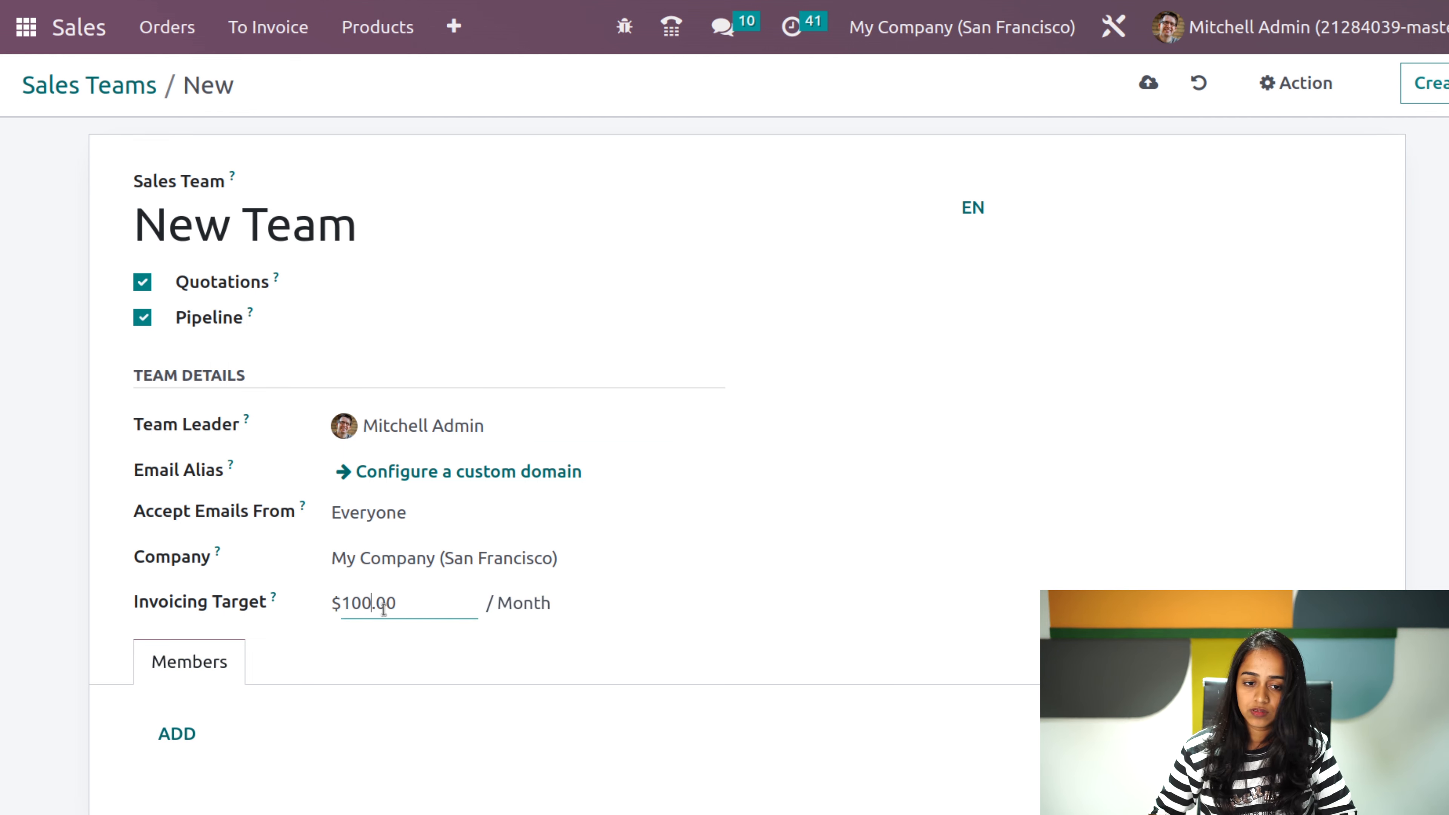
type("0")
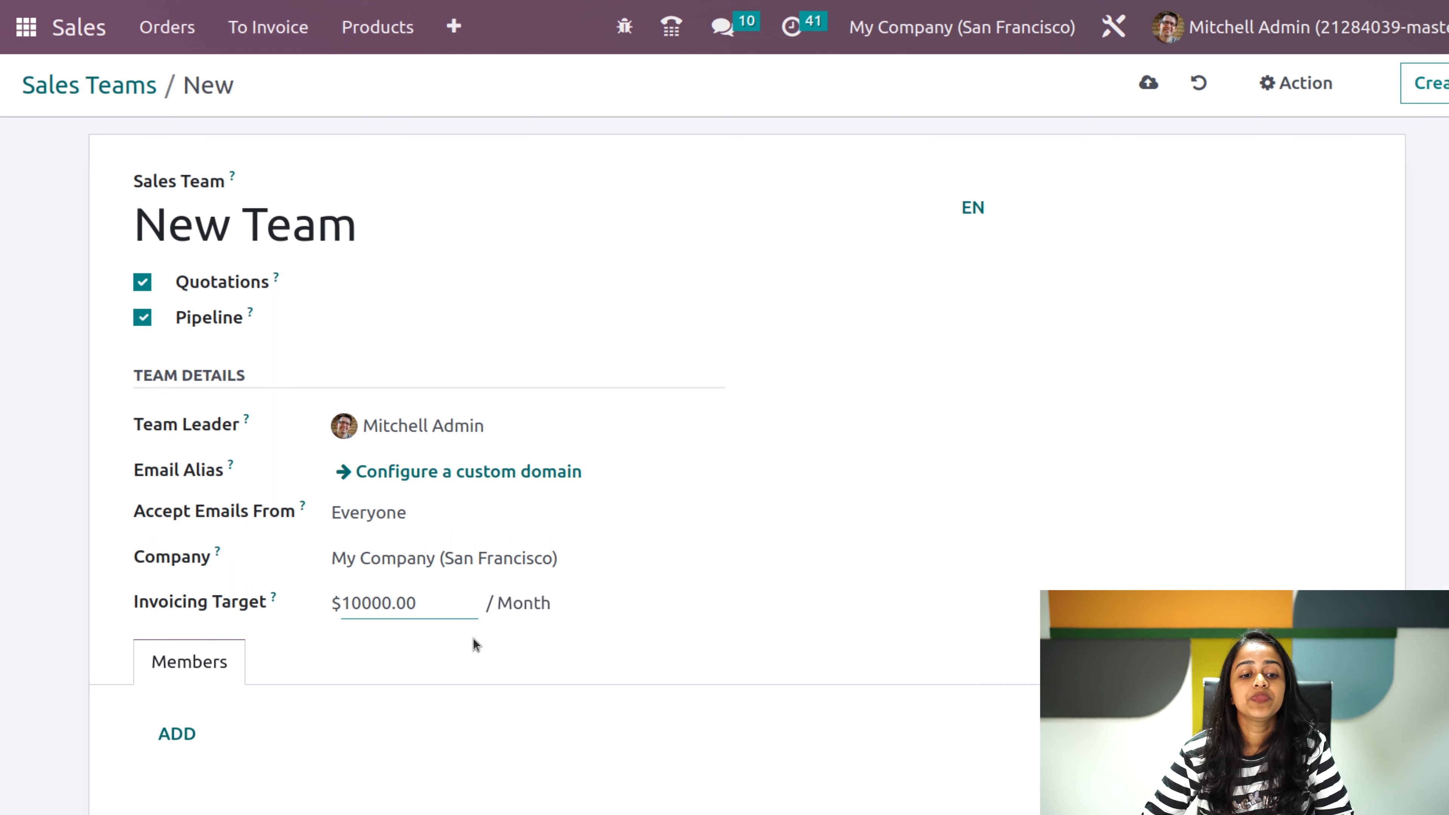
left_click(331, 626)
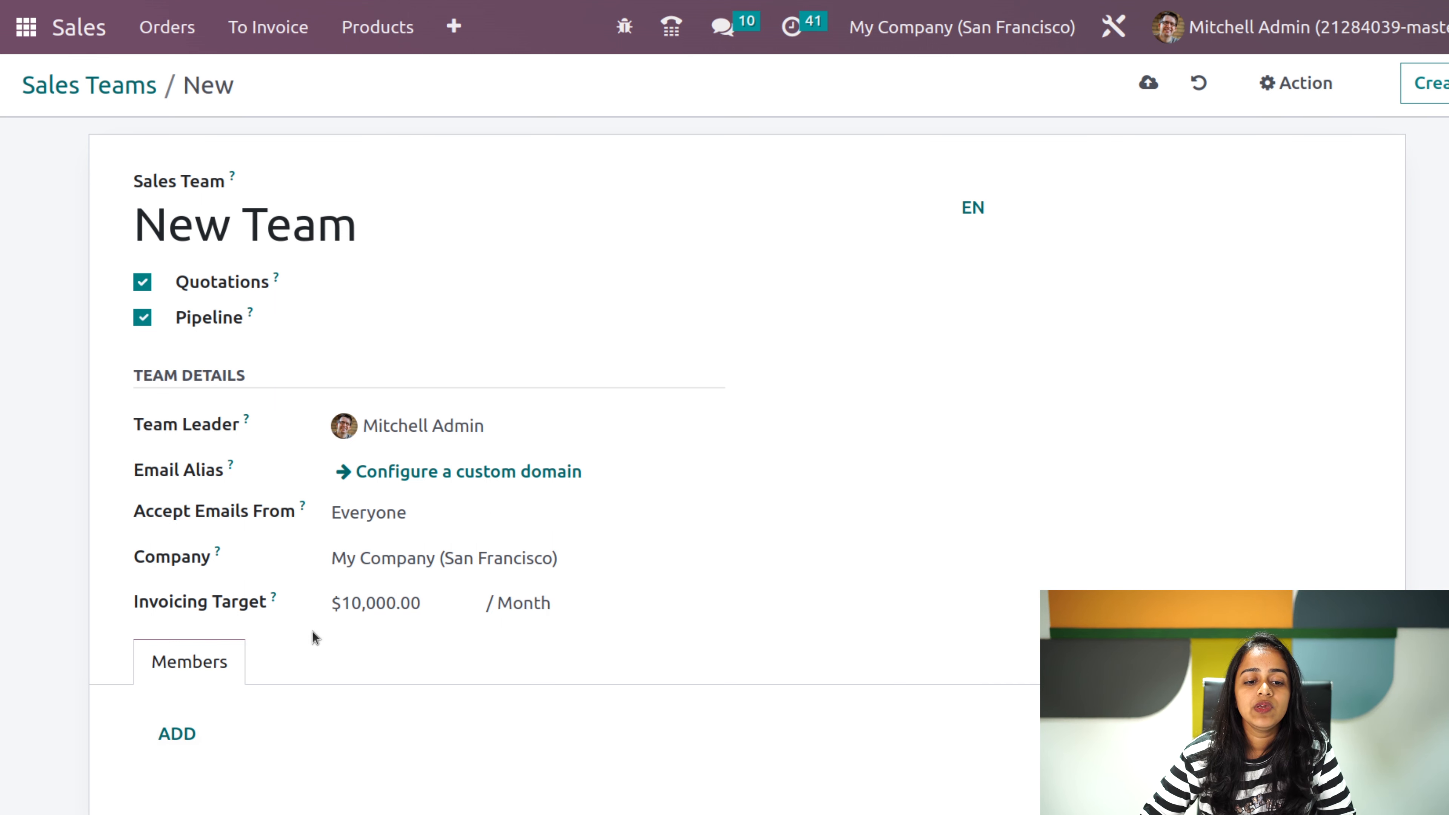
scroll(338, 664, "down", 5)
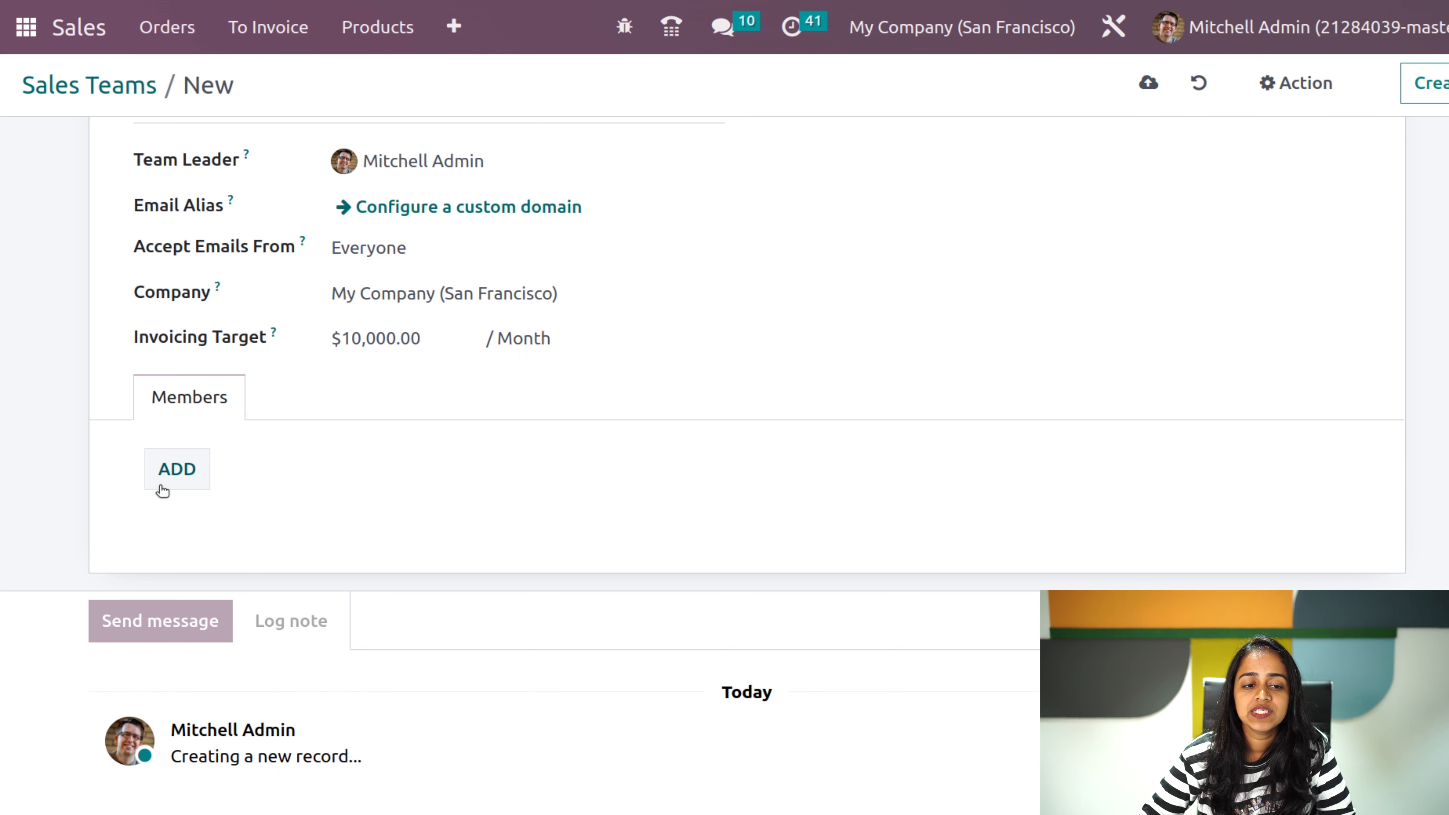
- Add only the demo salesperson as a member of New Team
left_click(176, 469)
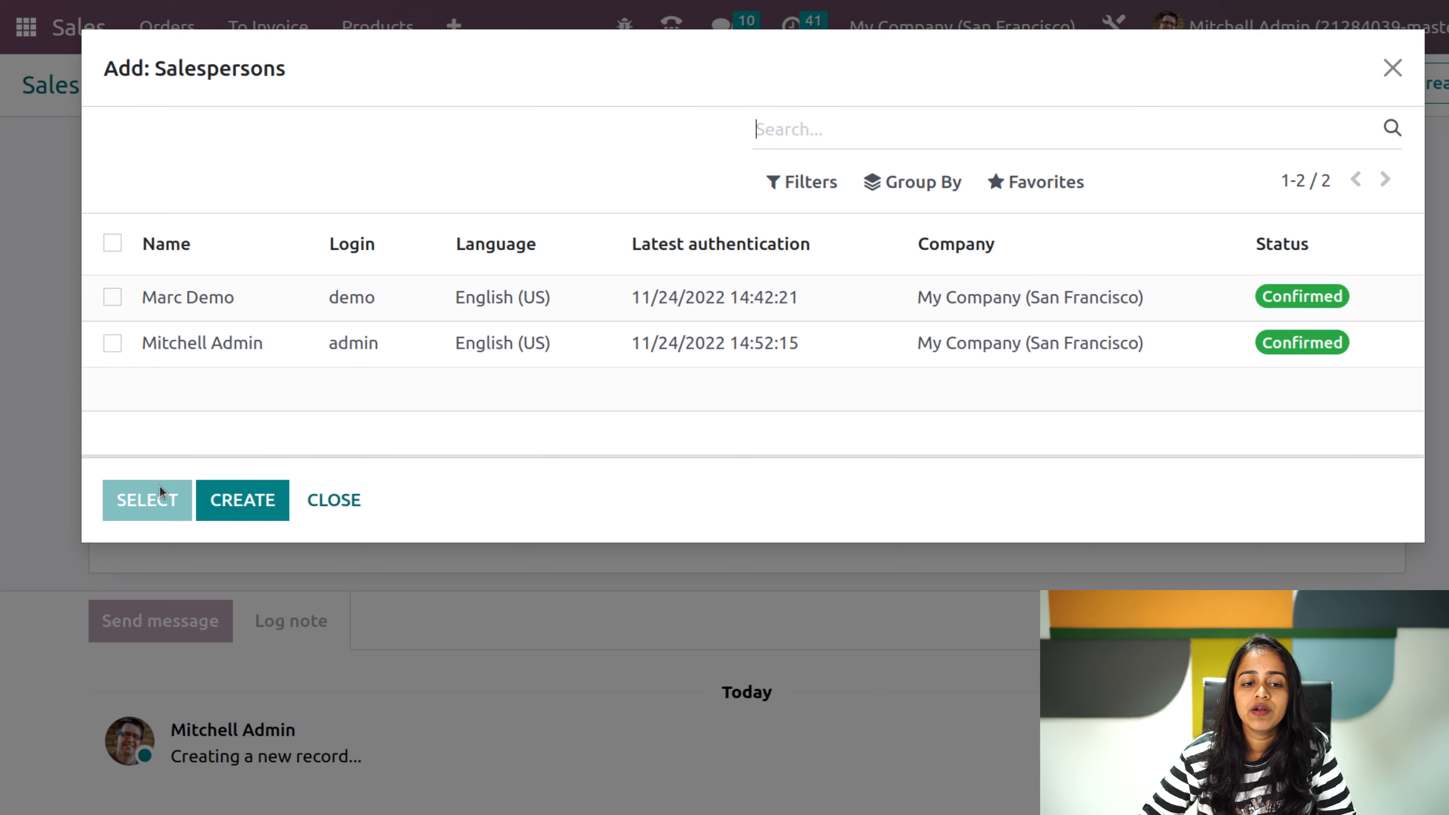
left_click(121, 298)
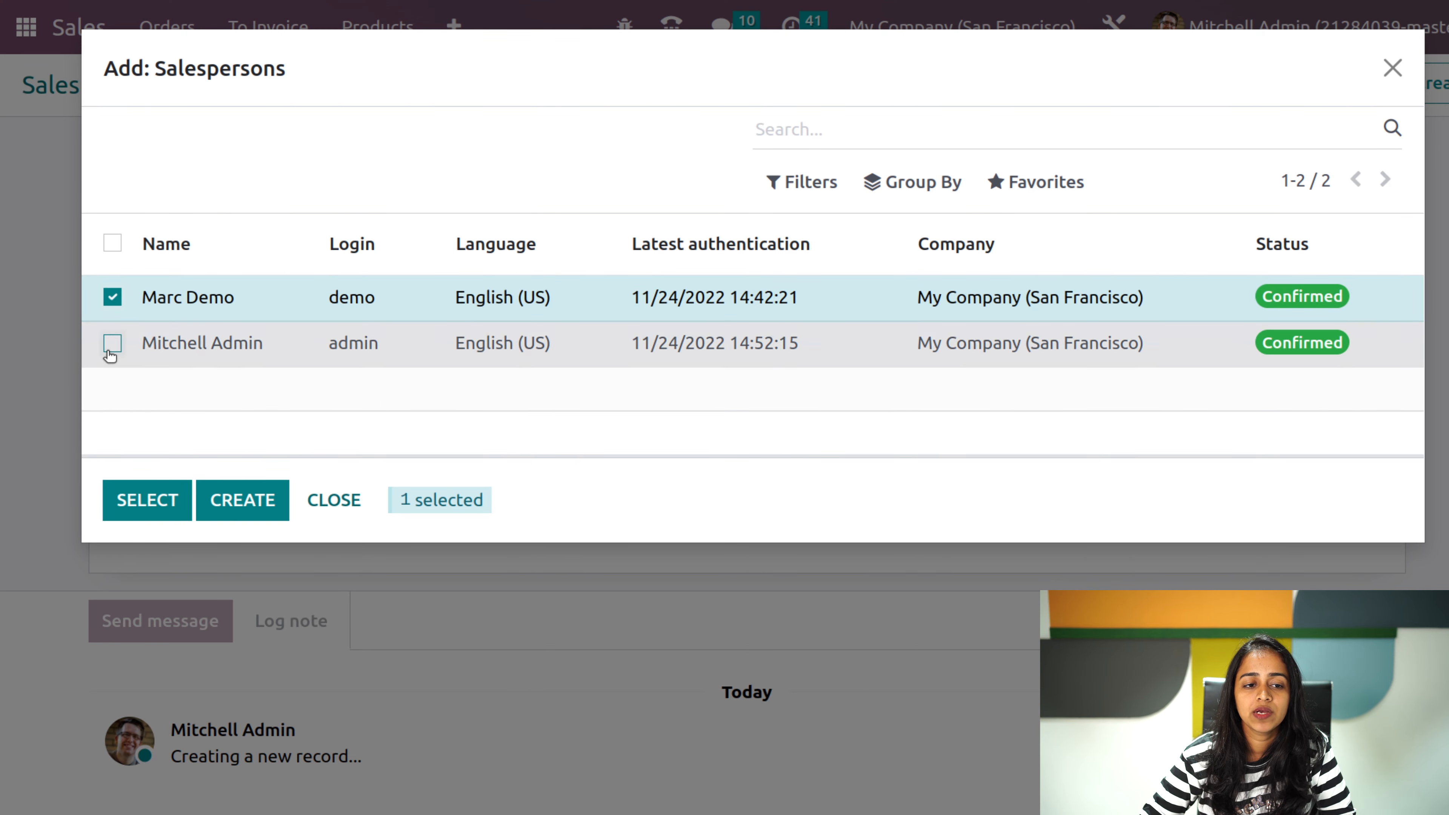
left_click(113, 345)
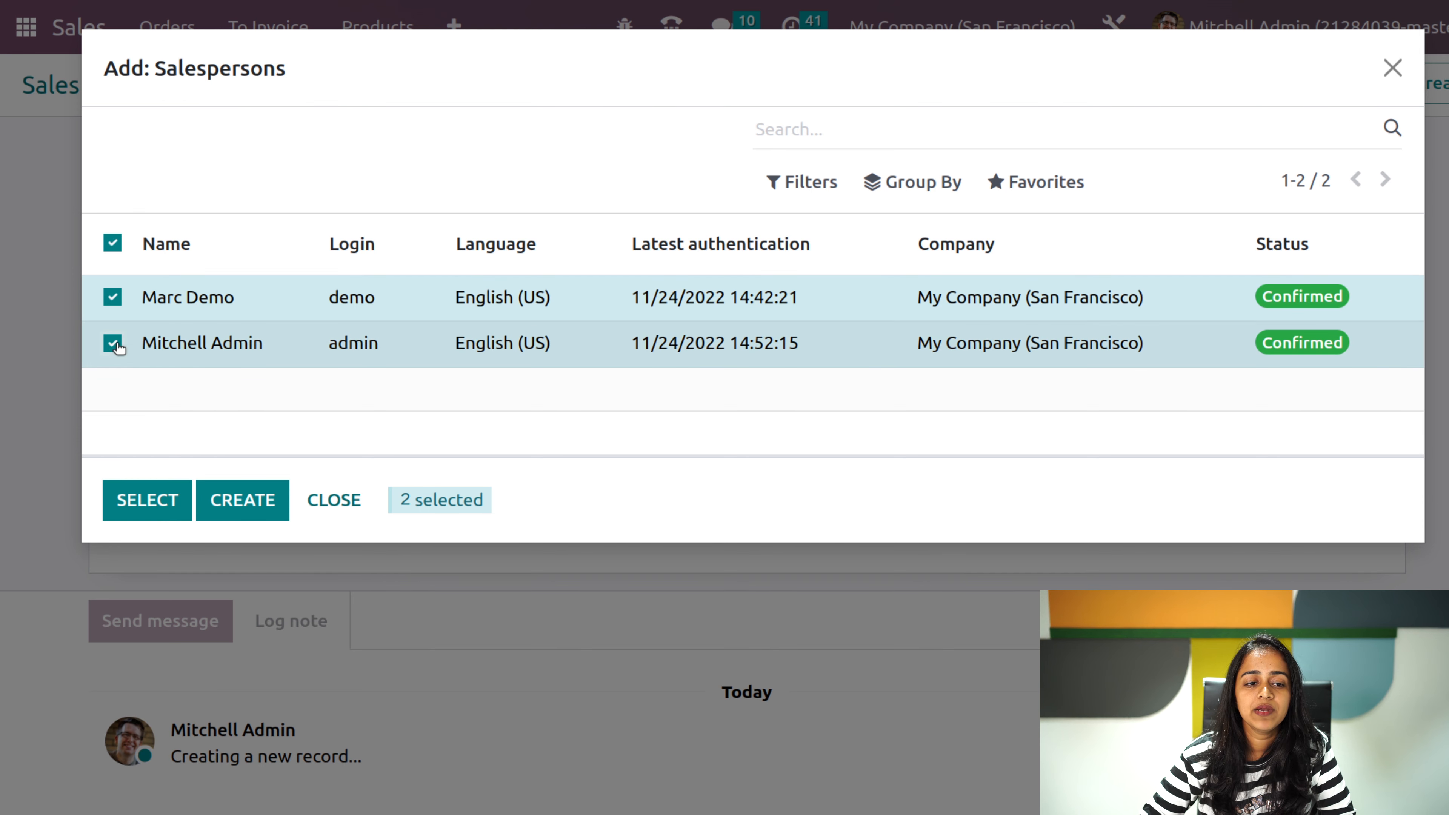
left_click(113, 342)
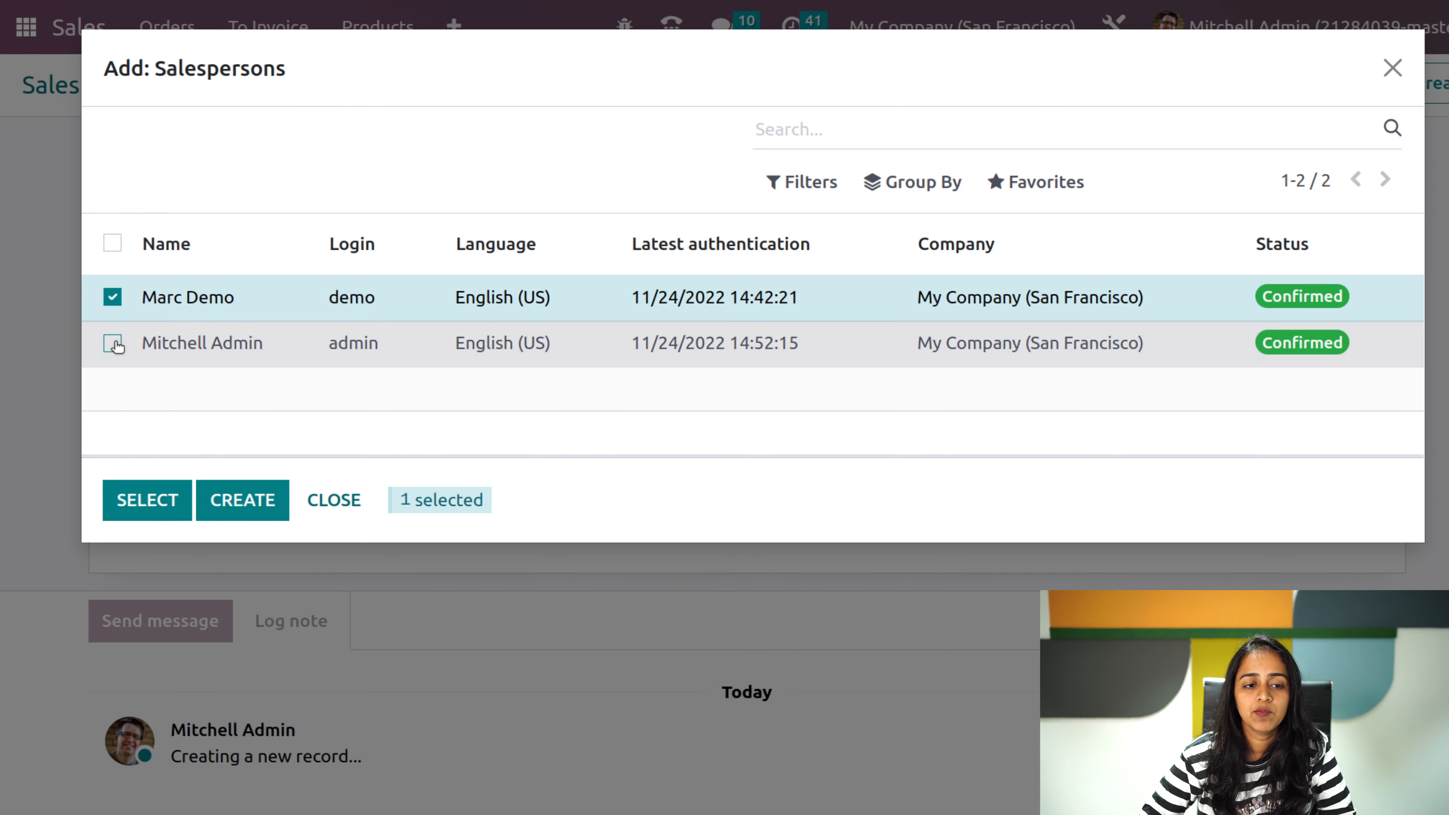
left_click(131, 501)
- Save New Team, return to the six-team Sales Teams list and open Pre-Sales
scroll(392, 276, "up", 5)
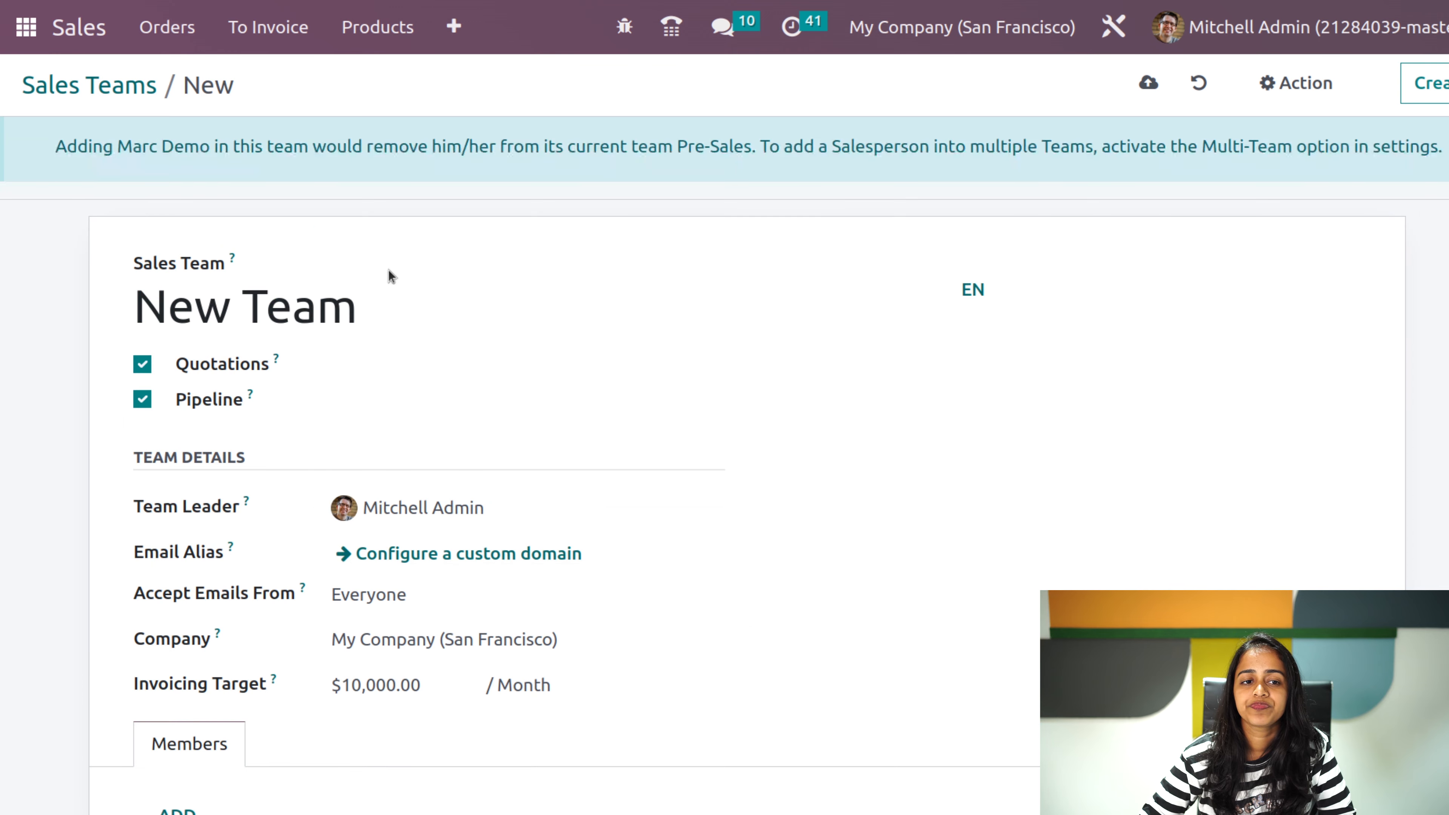
left_click(1148, 83)
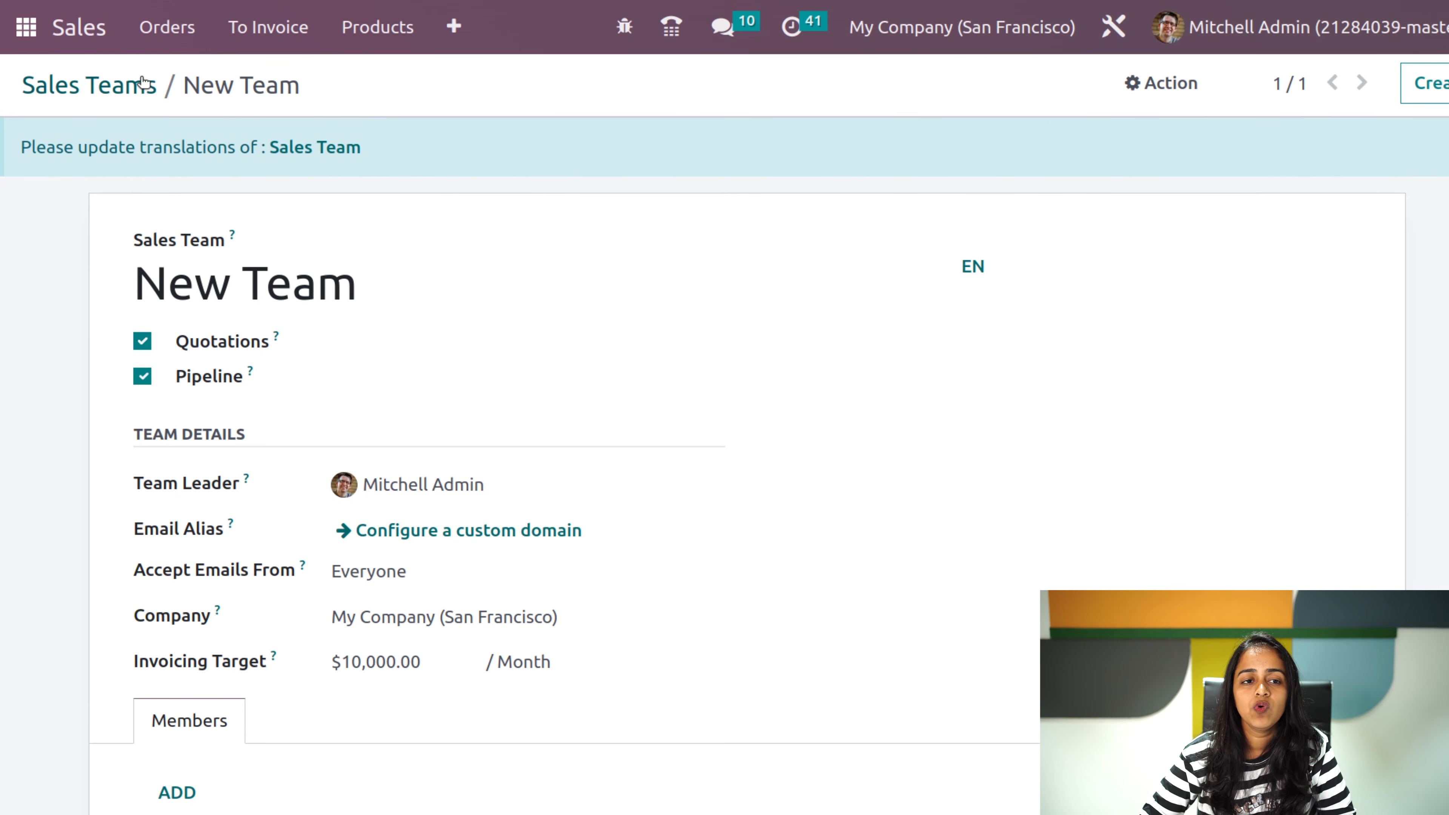
left_click(123, 84)
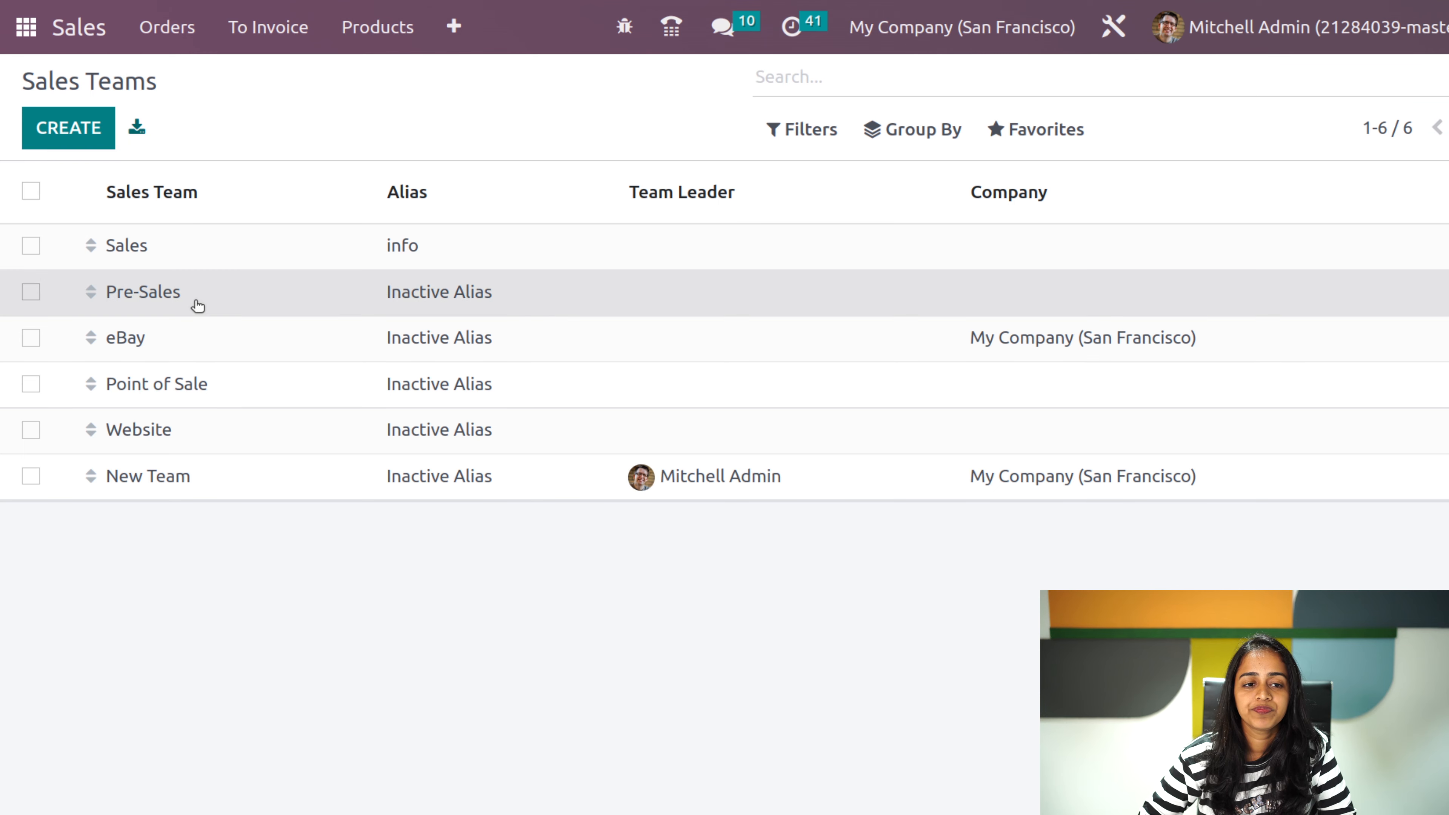
left_click(198, 306)
- Add the demo salesperson back to the Pre-Sales team members
scroll(334, 736, "down", 5)
left_click(176, 388)
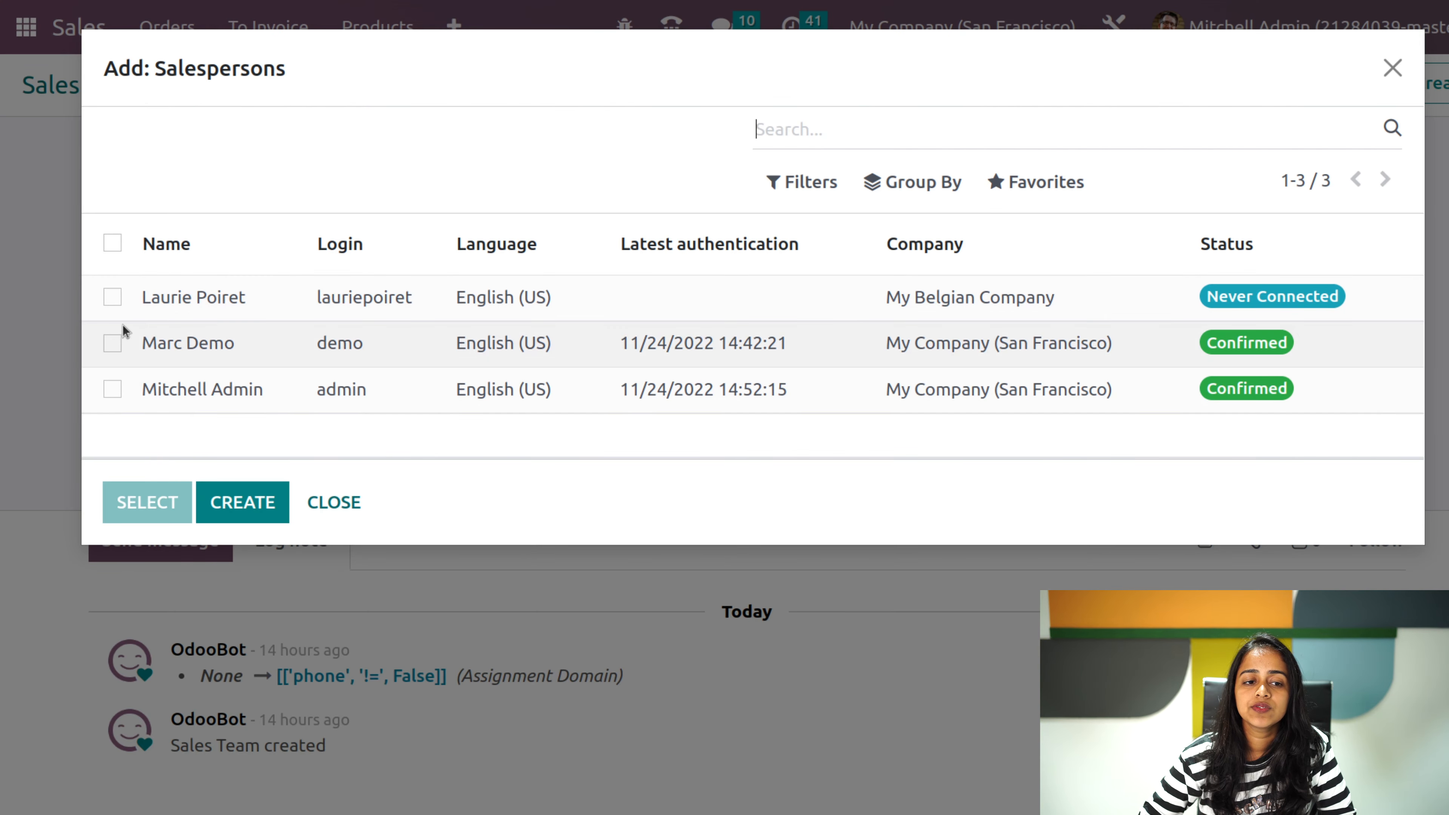
left_click(113, 343)
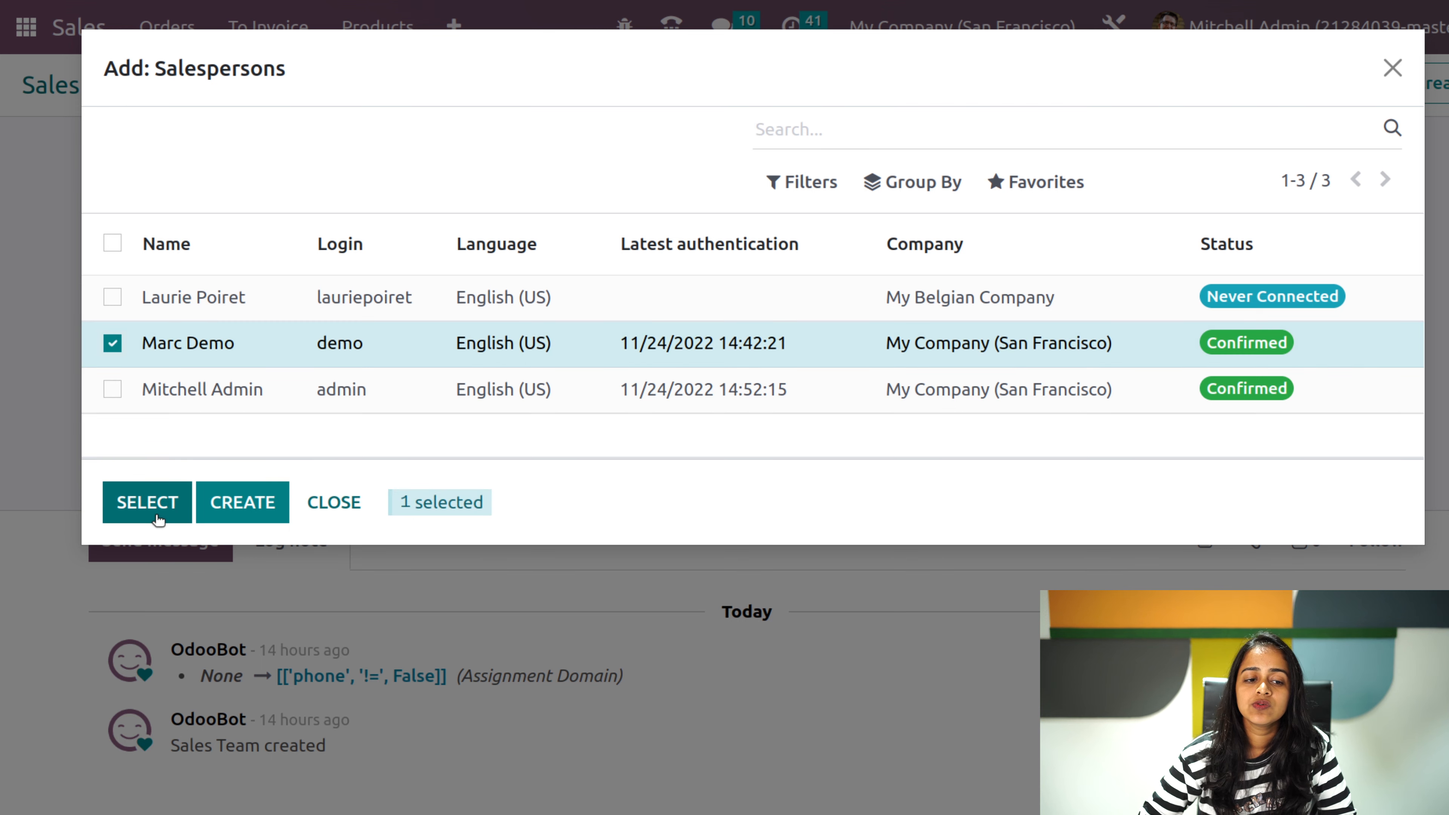
left_click(147, 502)
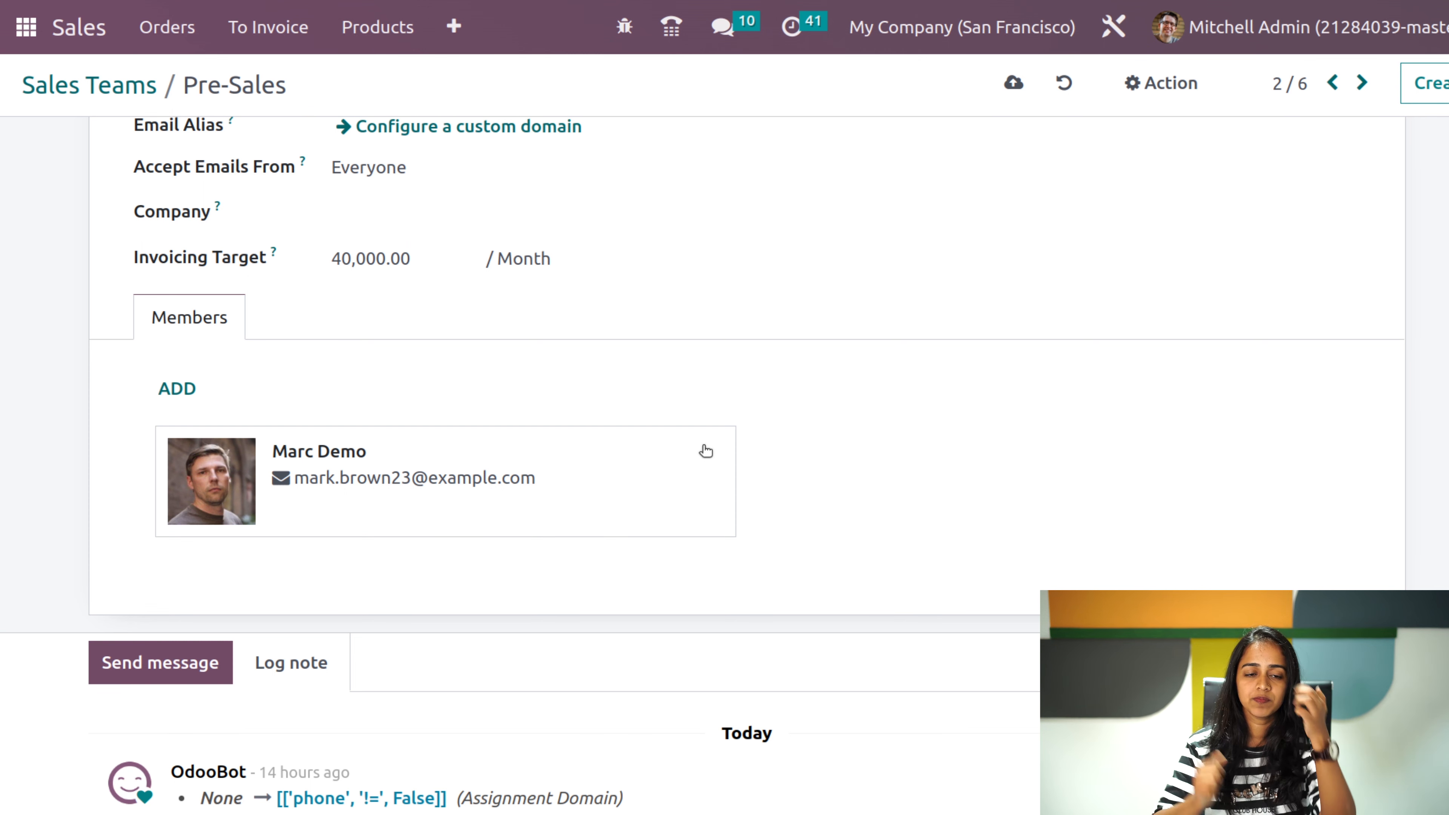
- Return to the teams list, then reach the Sales Teams dashboard showing New Team at 0 / 10k
scroll(561, 349, "up", 5)
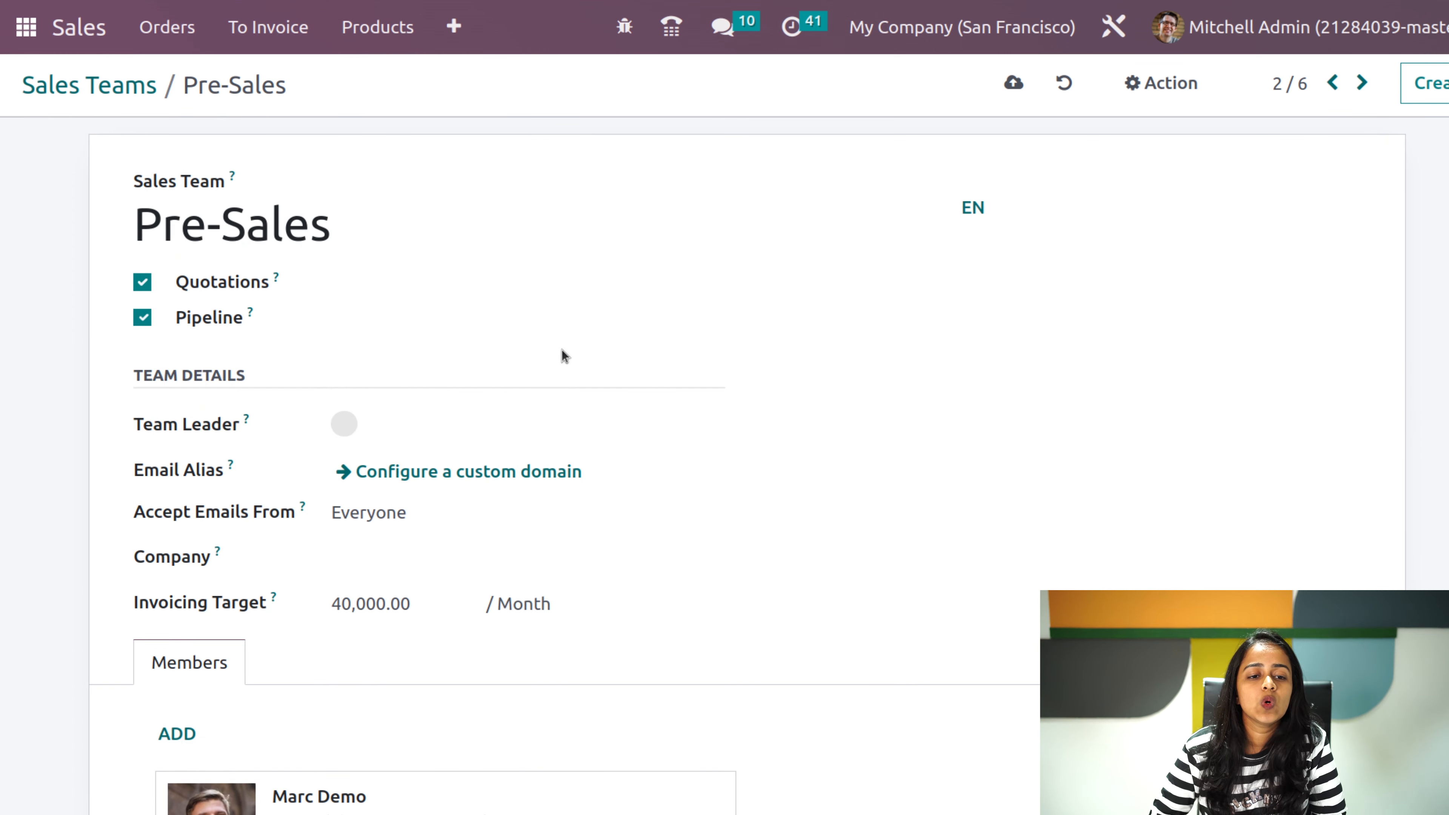
left_click(123, 90)
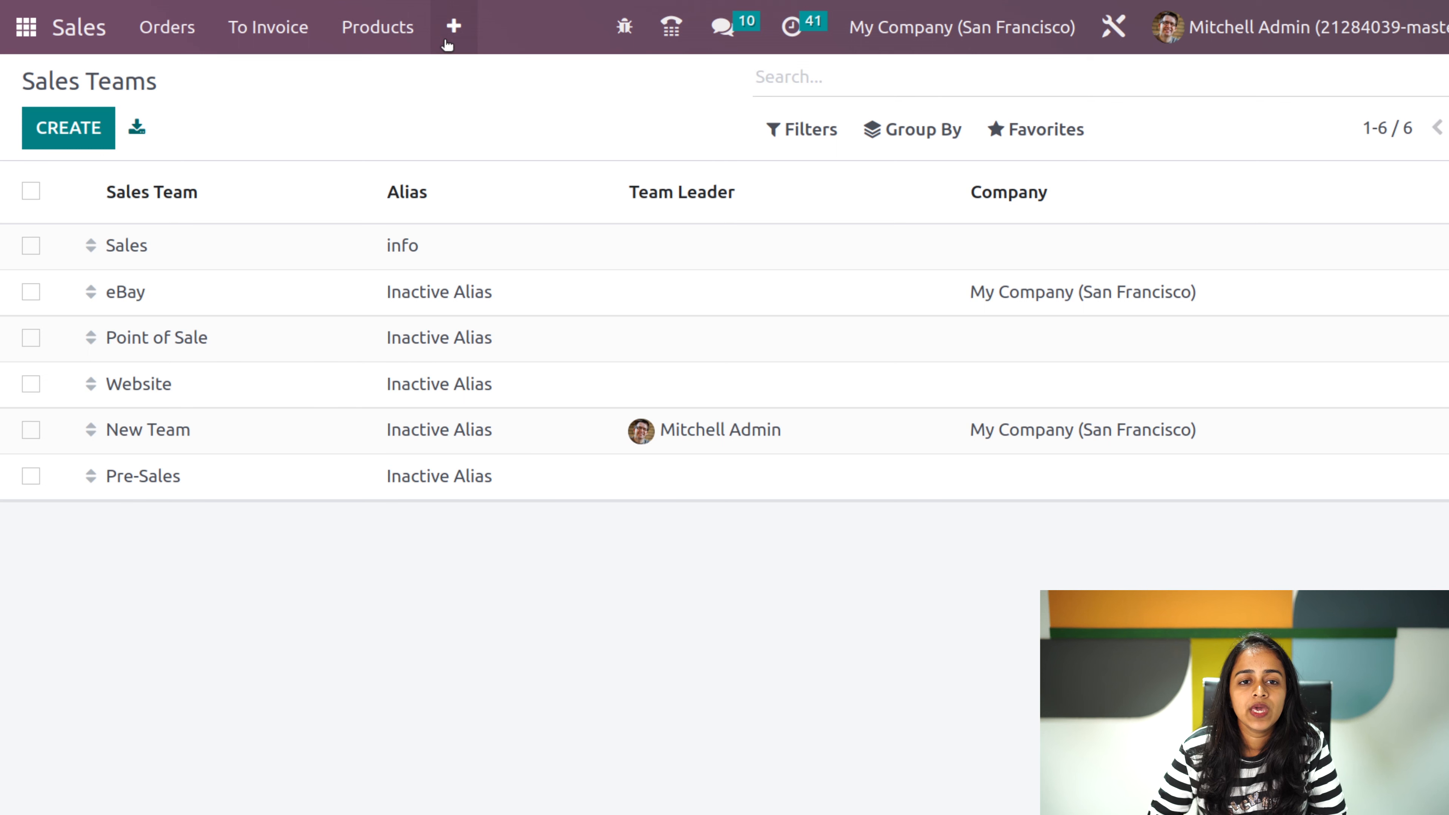
left_click(454, 26)
left_click(171, 29)
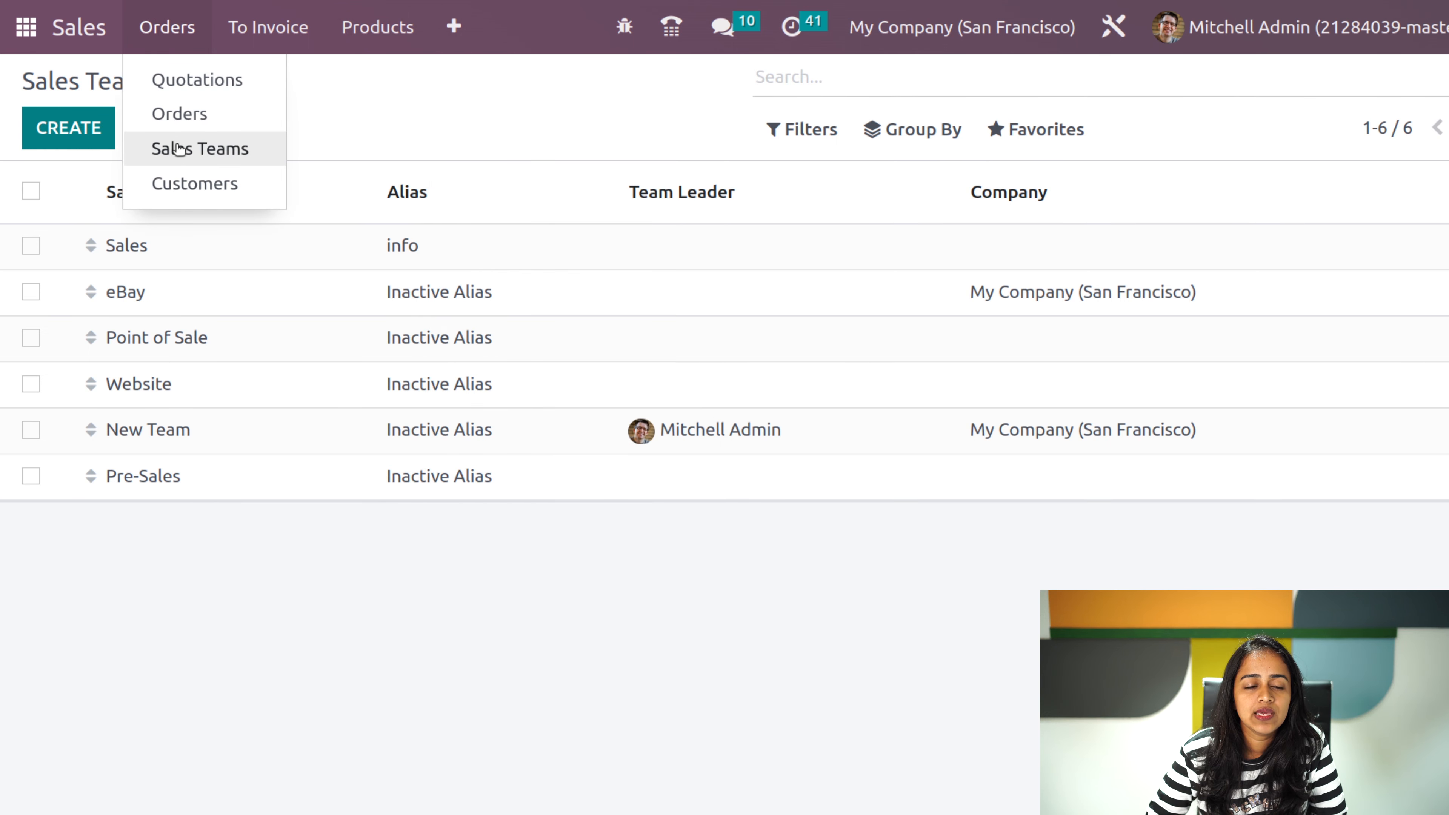
left_click(181, 187)
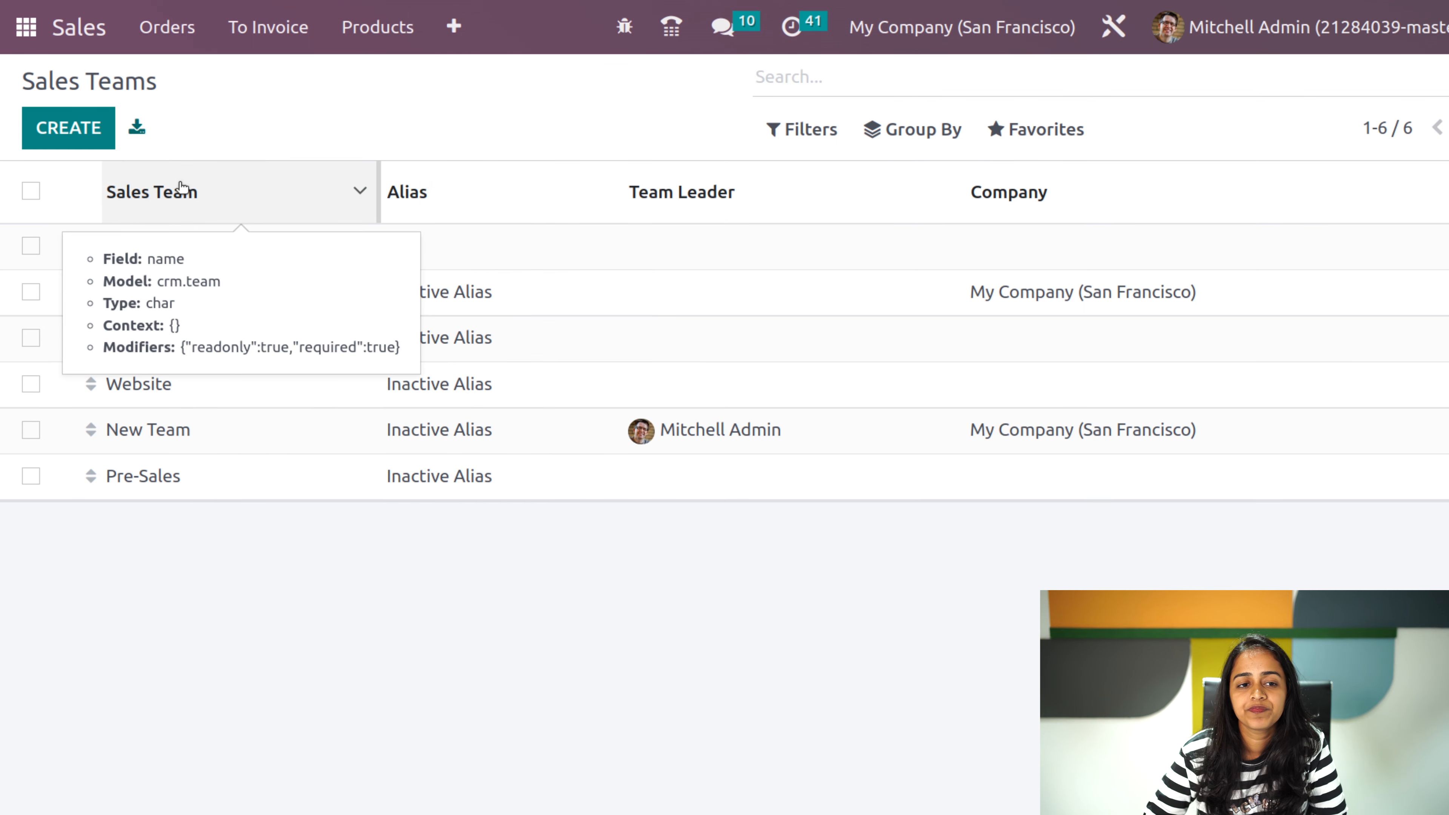
left_click(166, 29)
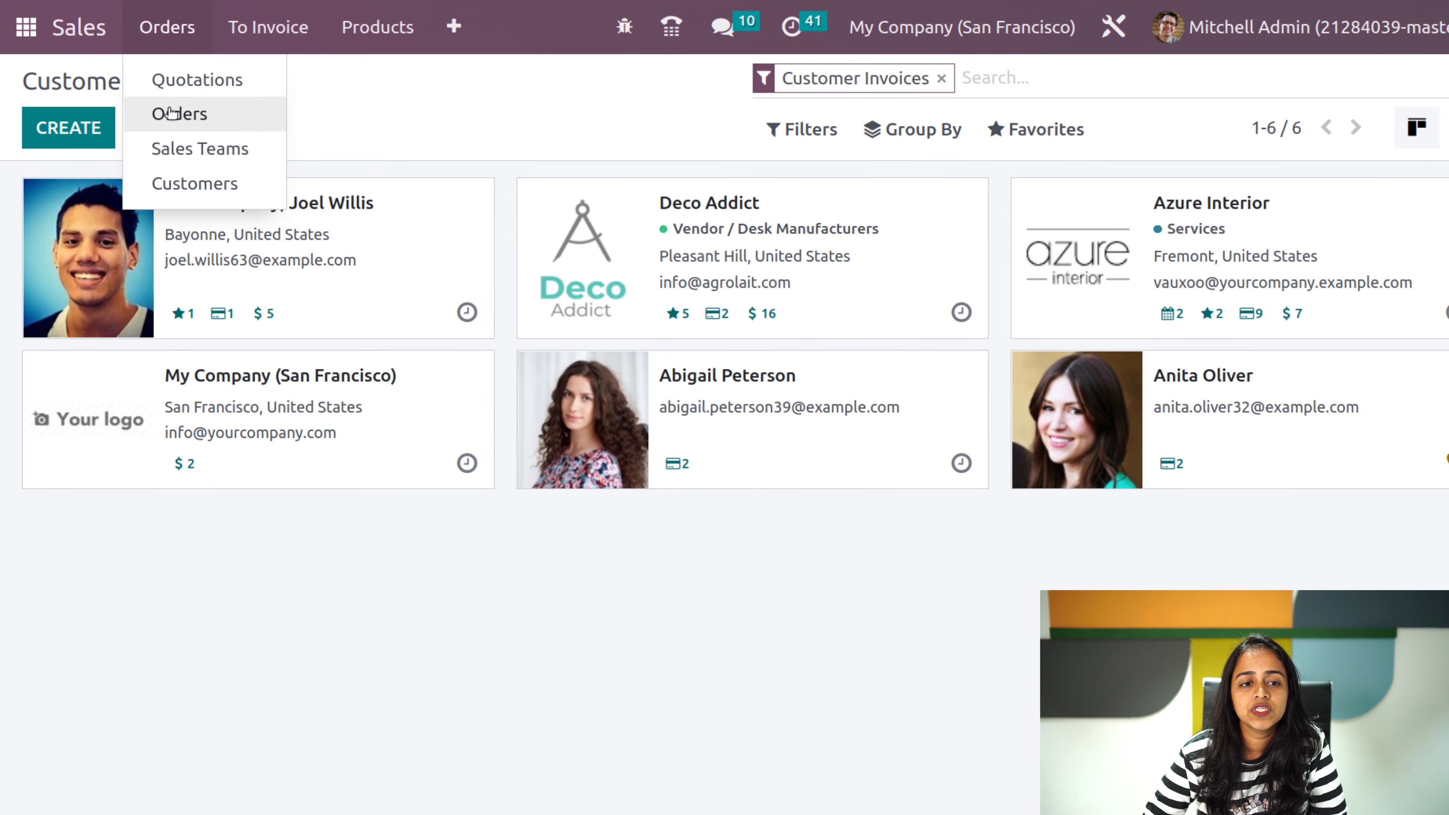
left_click(186, 148)
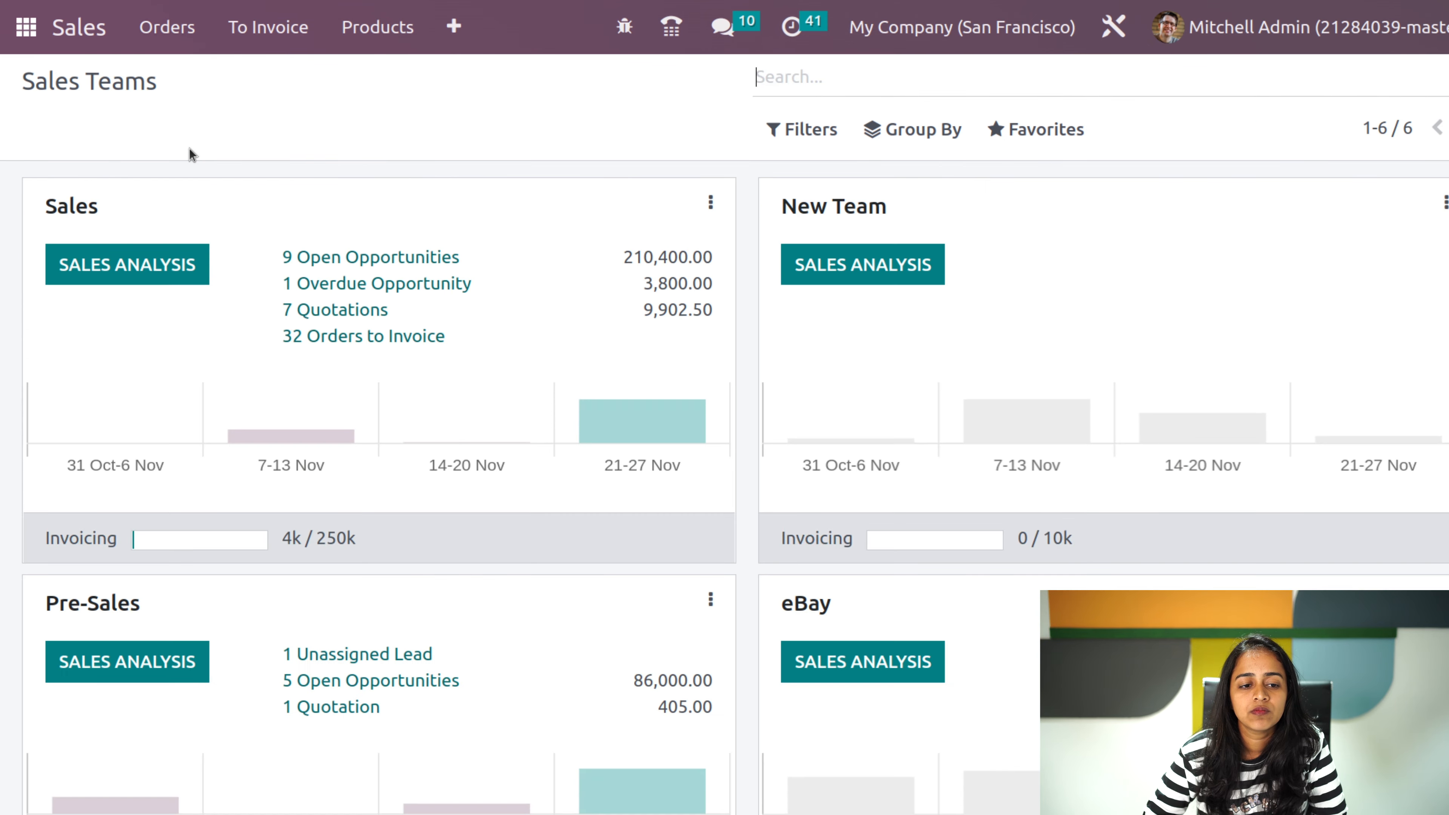
- Go from the Sales Teams dashboard to the Customers overview via the Orders menu
scroll(333, 728, "down", 5)
scroll(333, 728, "up", 5)
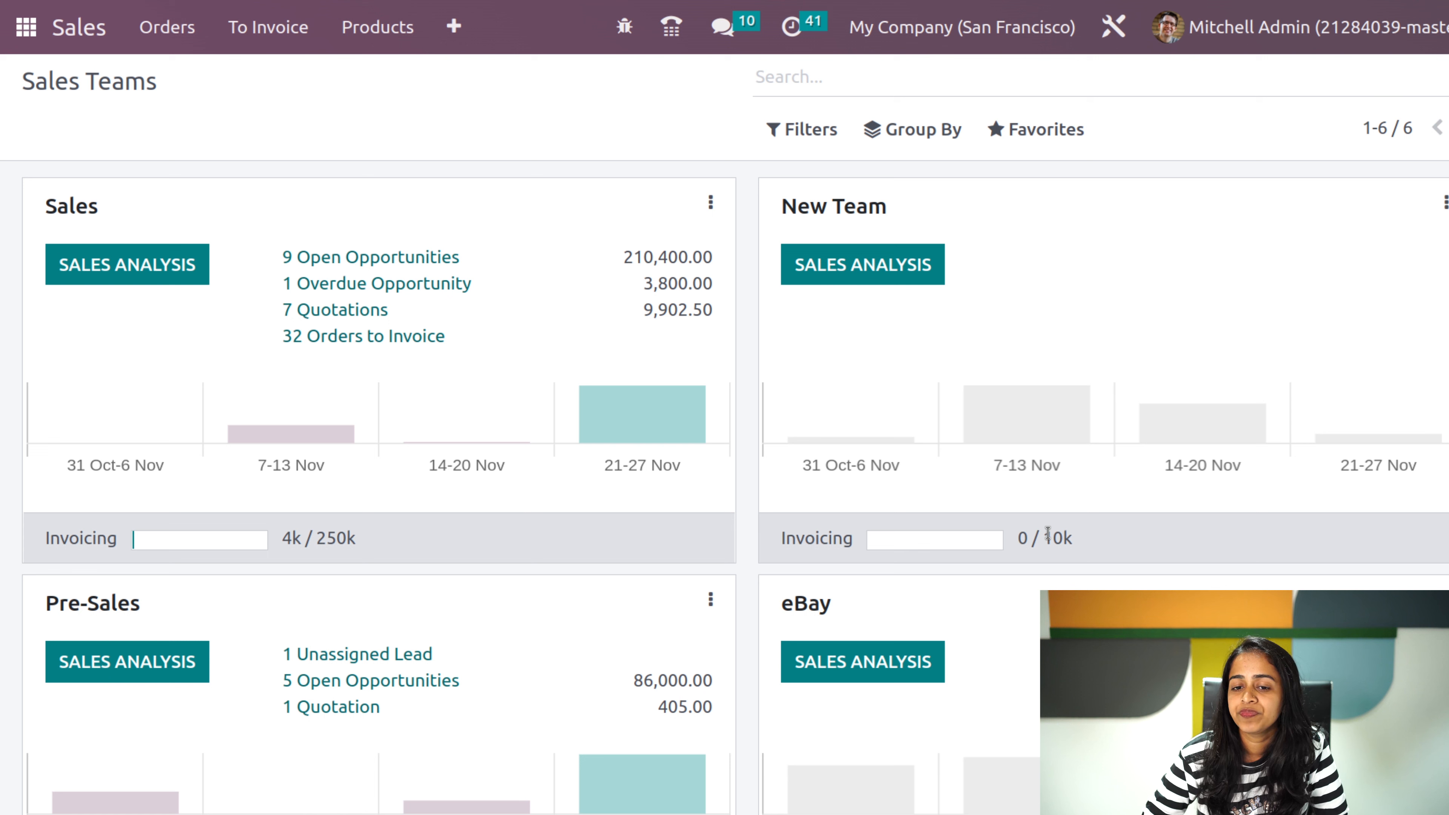
mouse_move(864, 458)
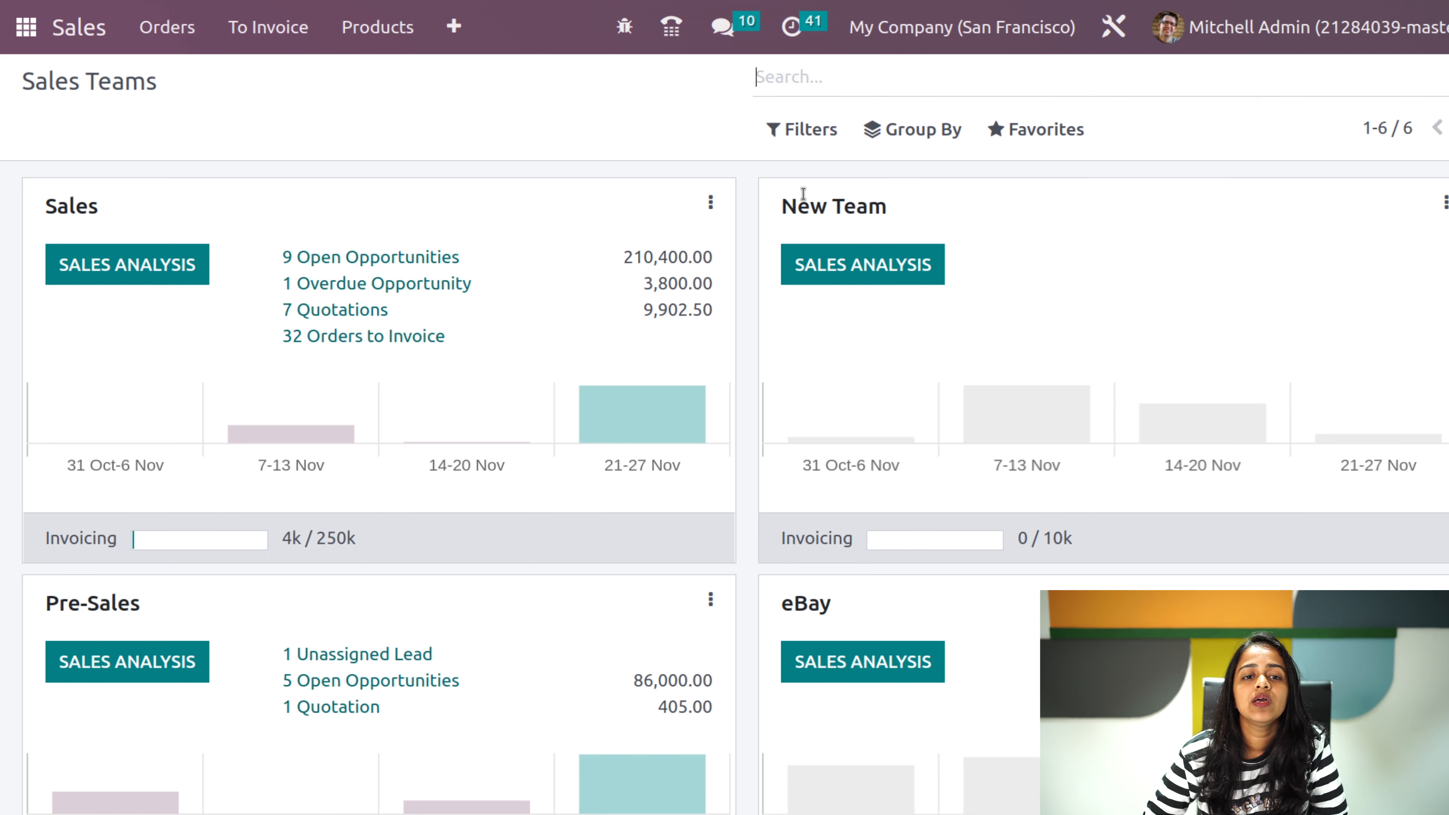
left_click(172, 33)
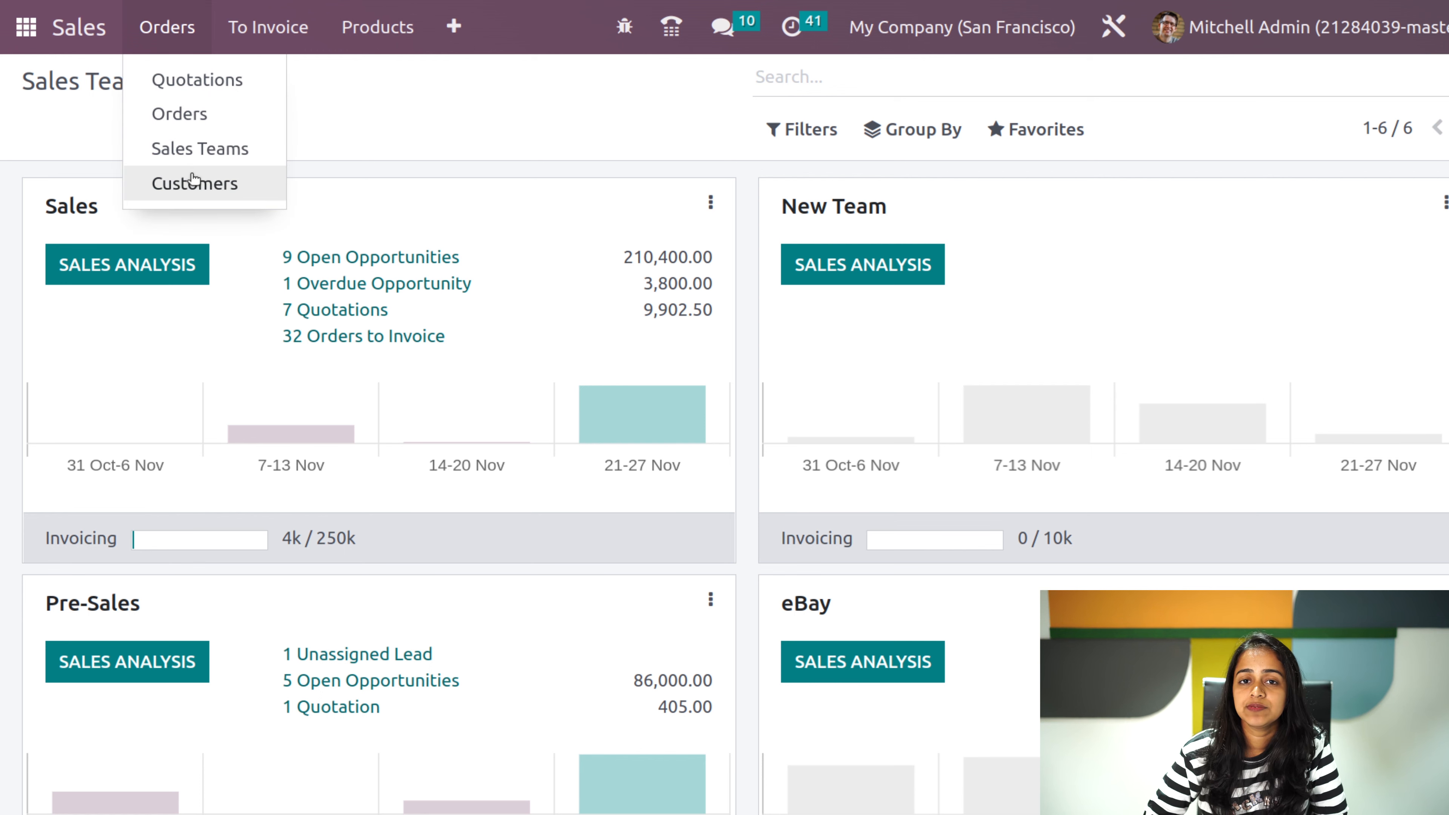
left_click(194, 179)
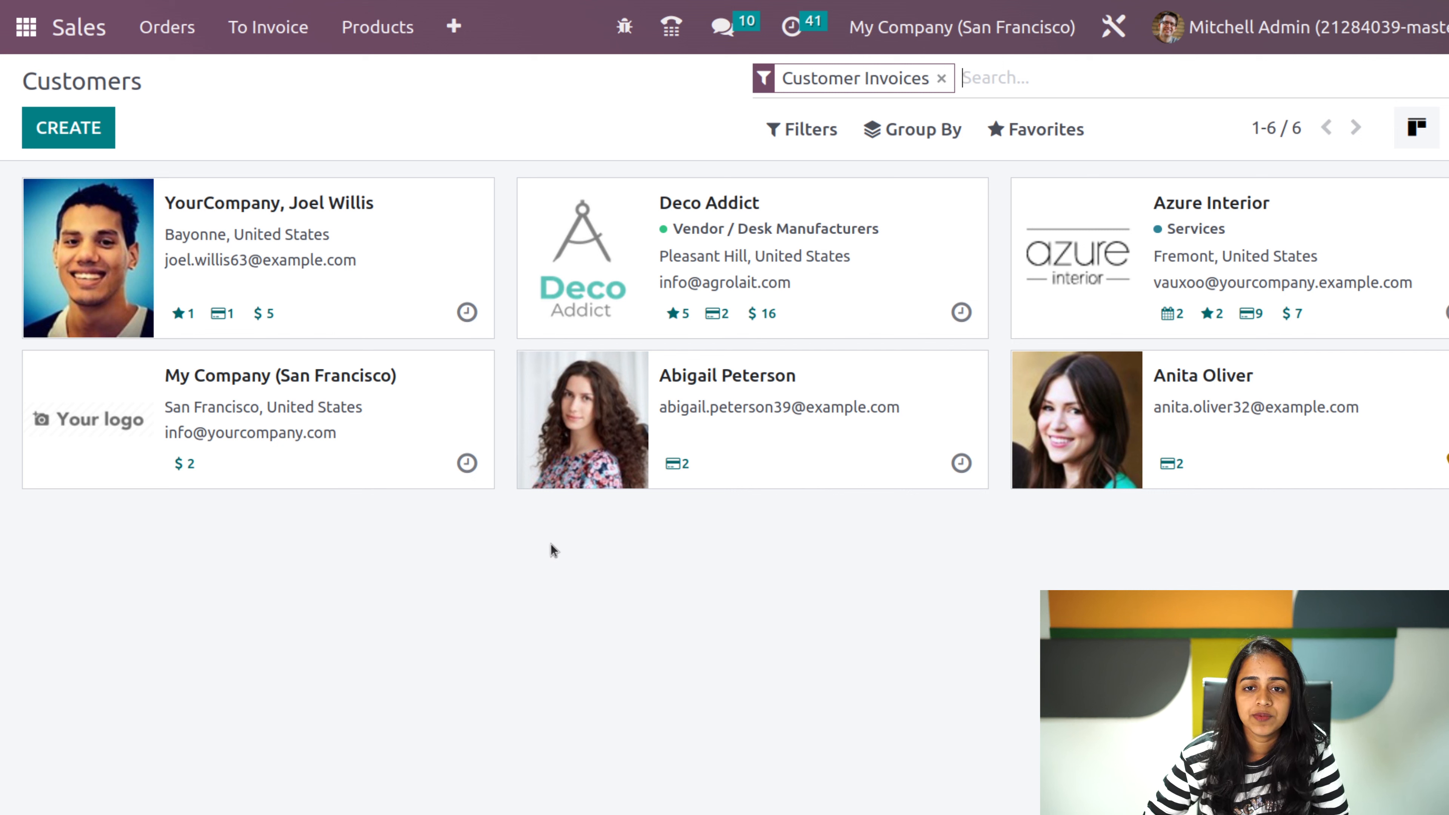
- Start a new individual customer with the person's full name, working at Deco Addict
left_click(57, 137)
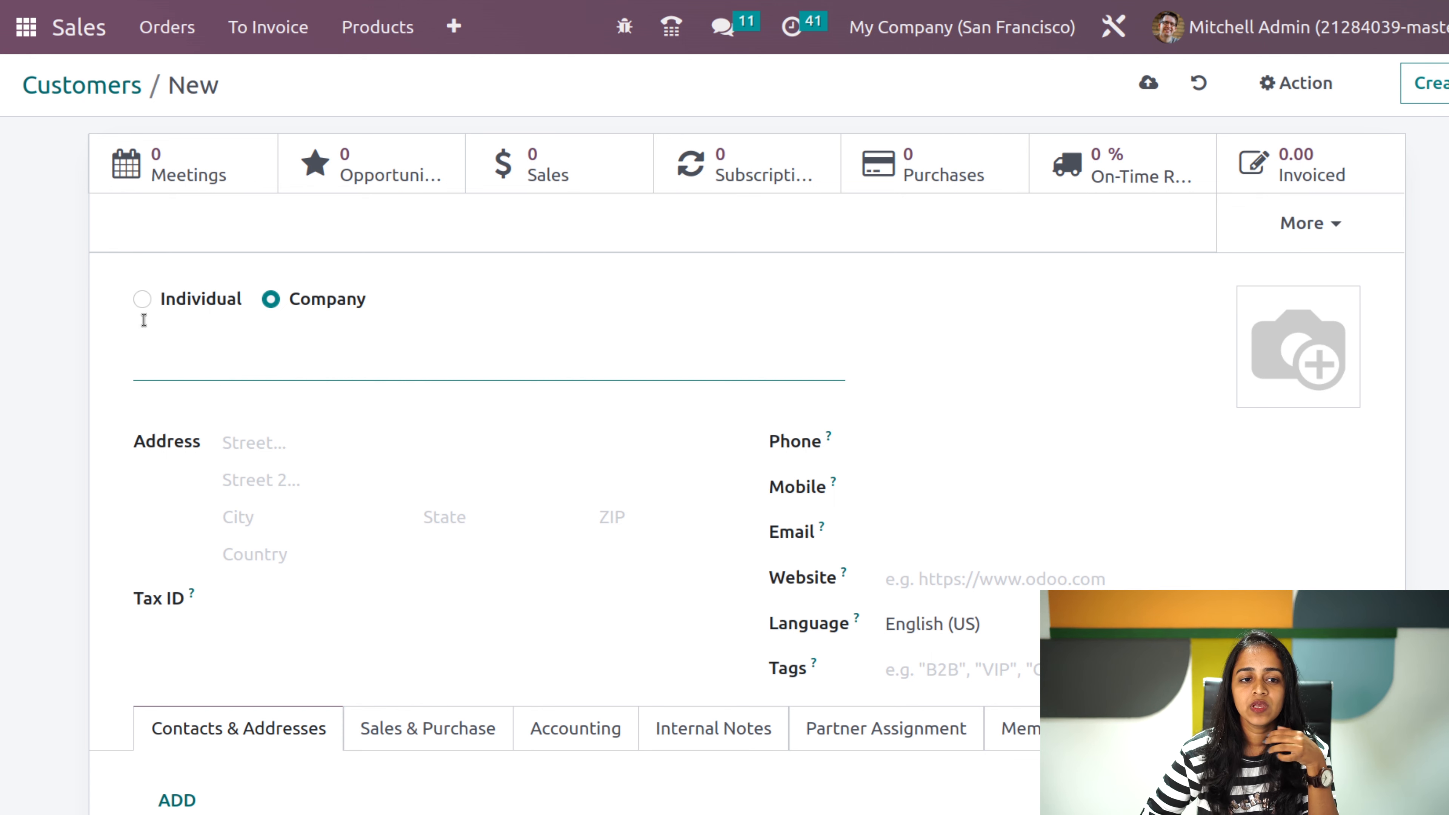
left_click(141, 299)
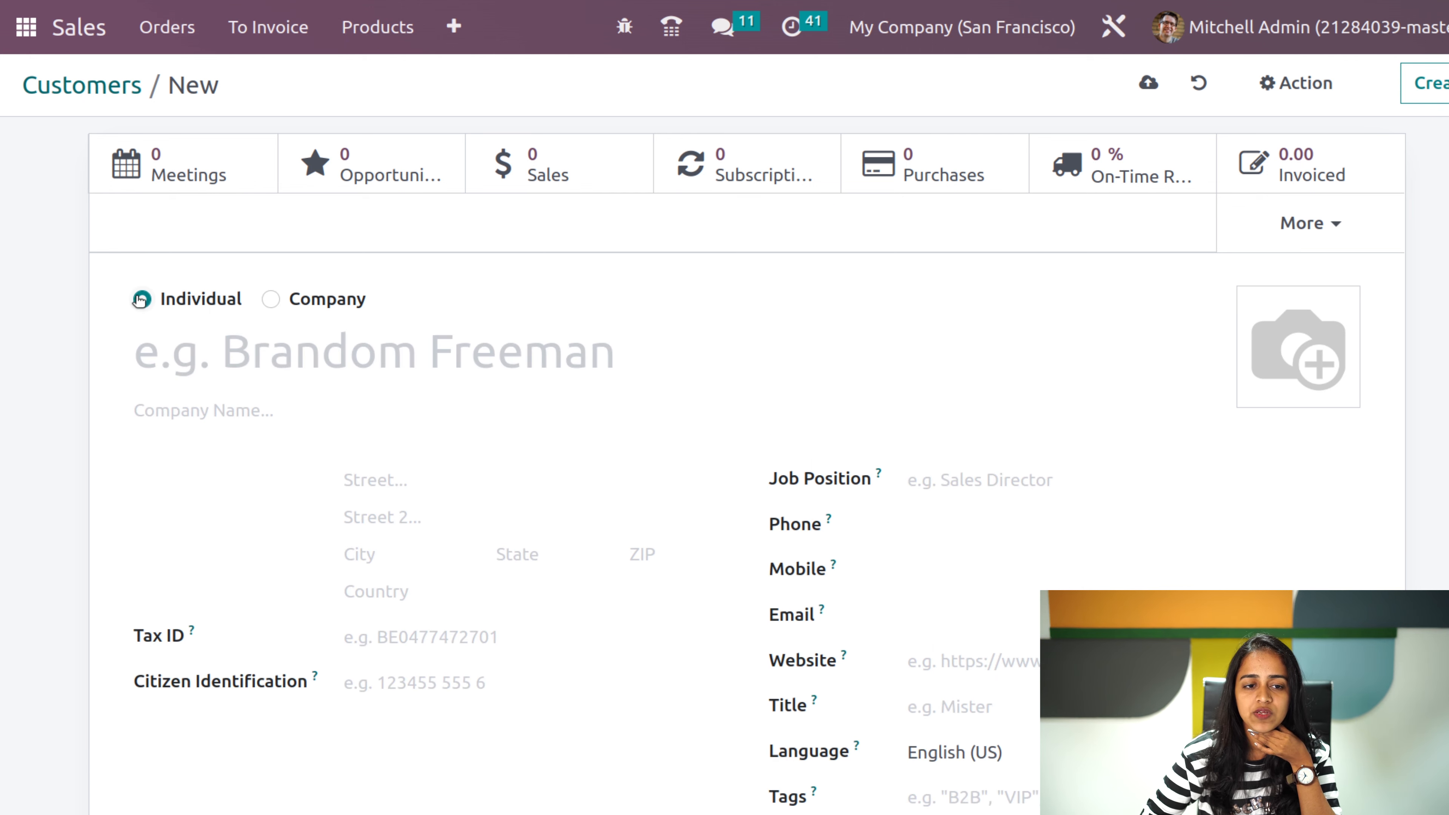
left_click(246, 362)
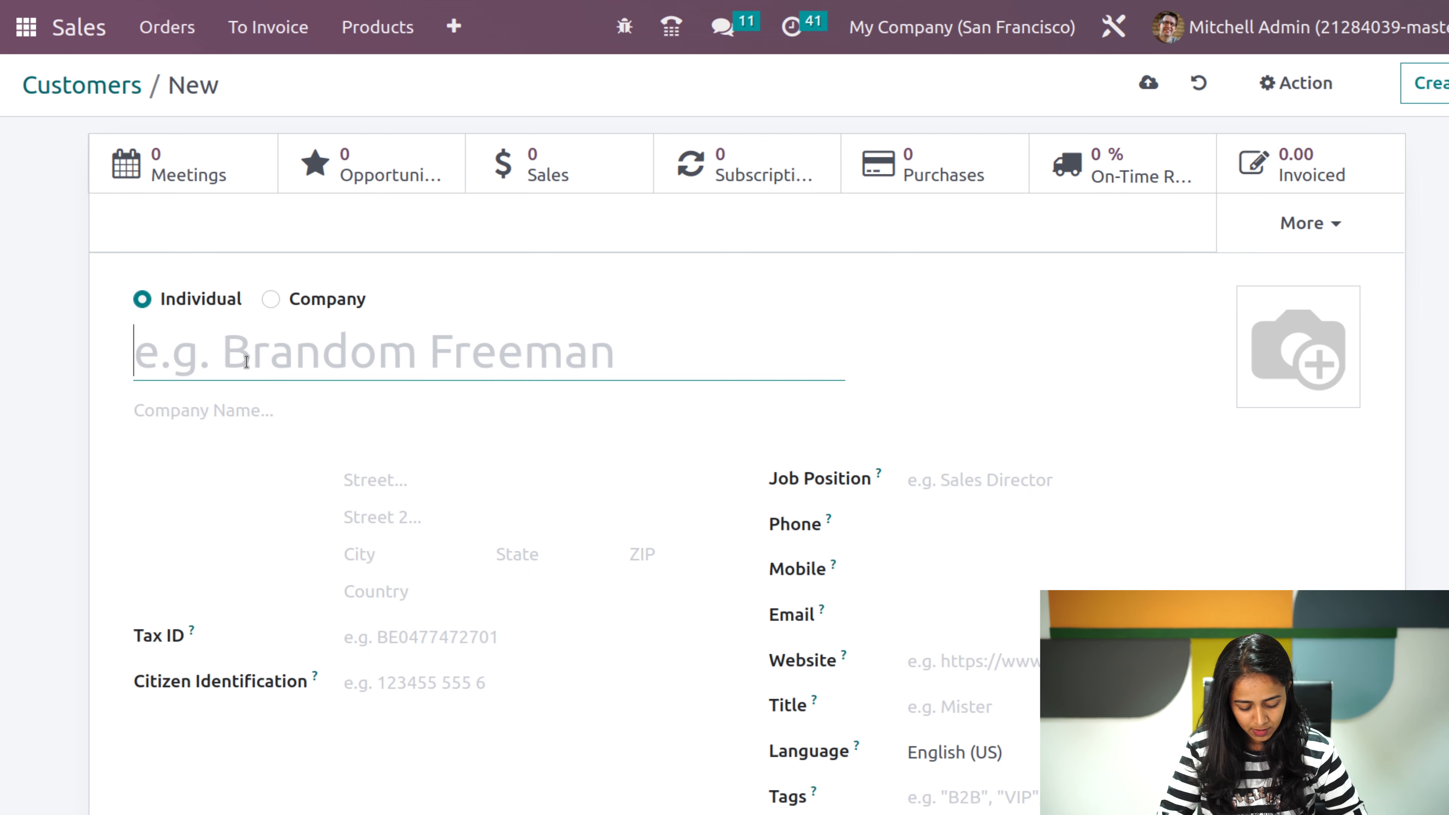
type("B=")
key("BackSpace")
key("BackSpace")
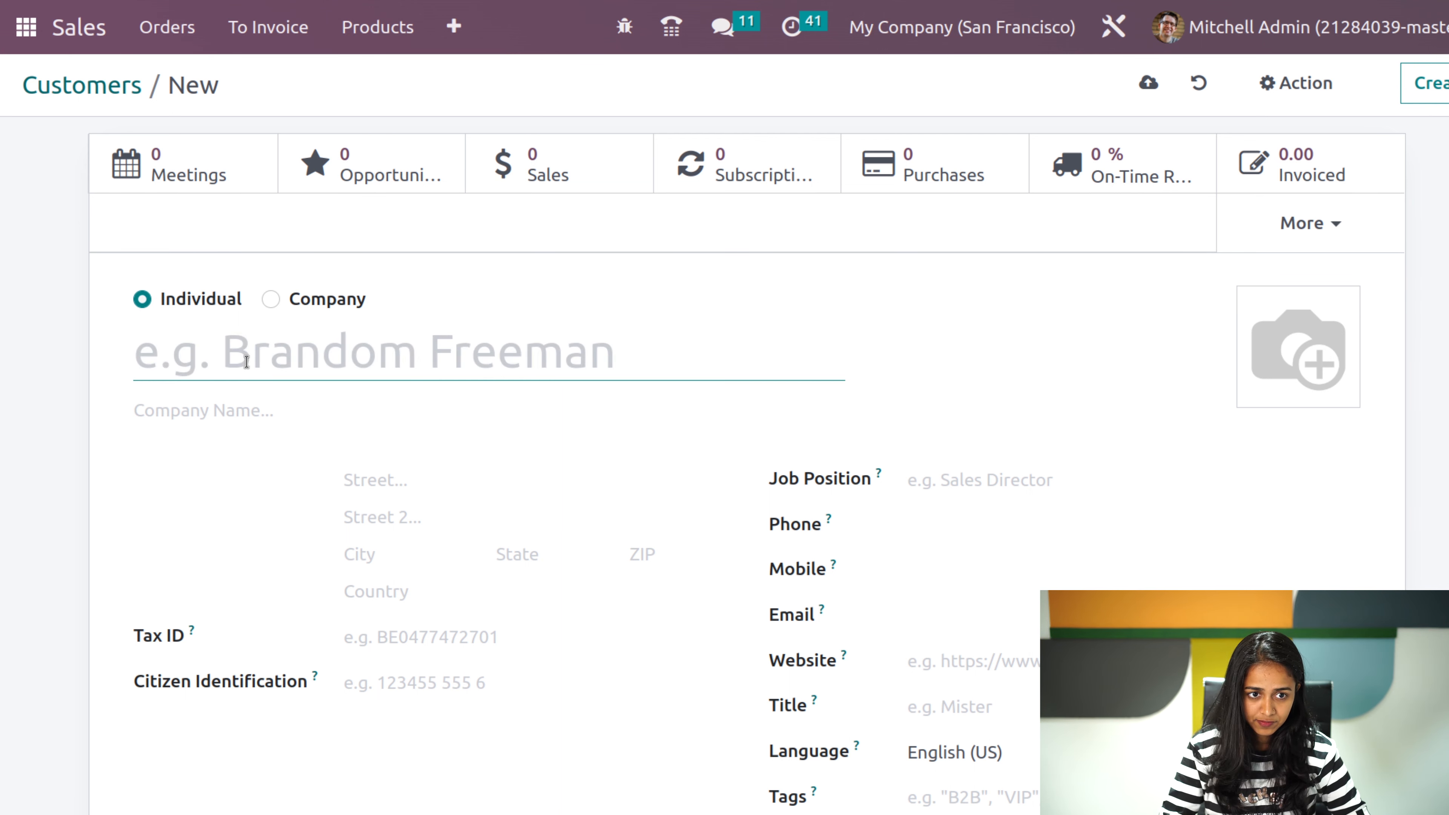
type("Brand")
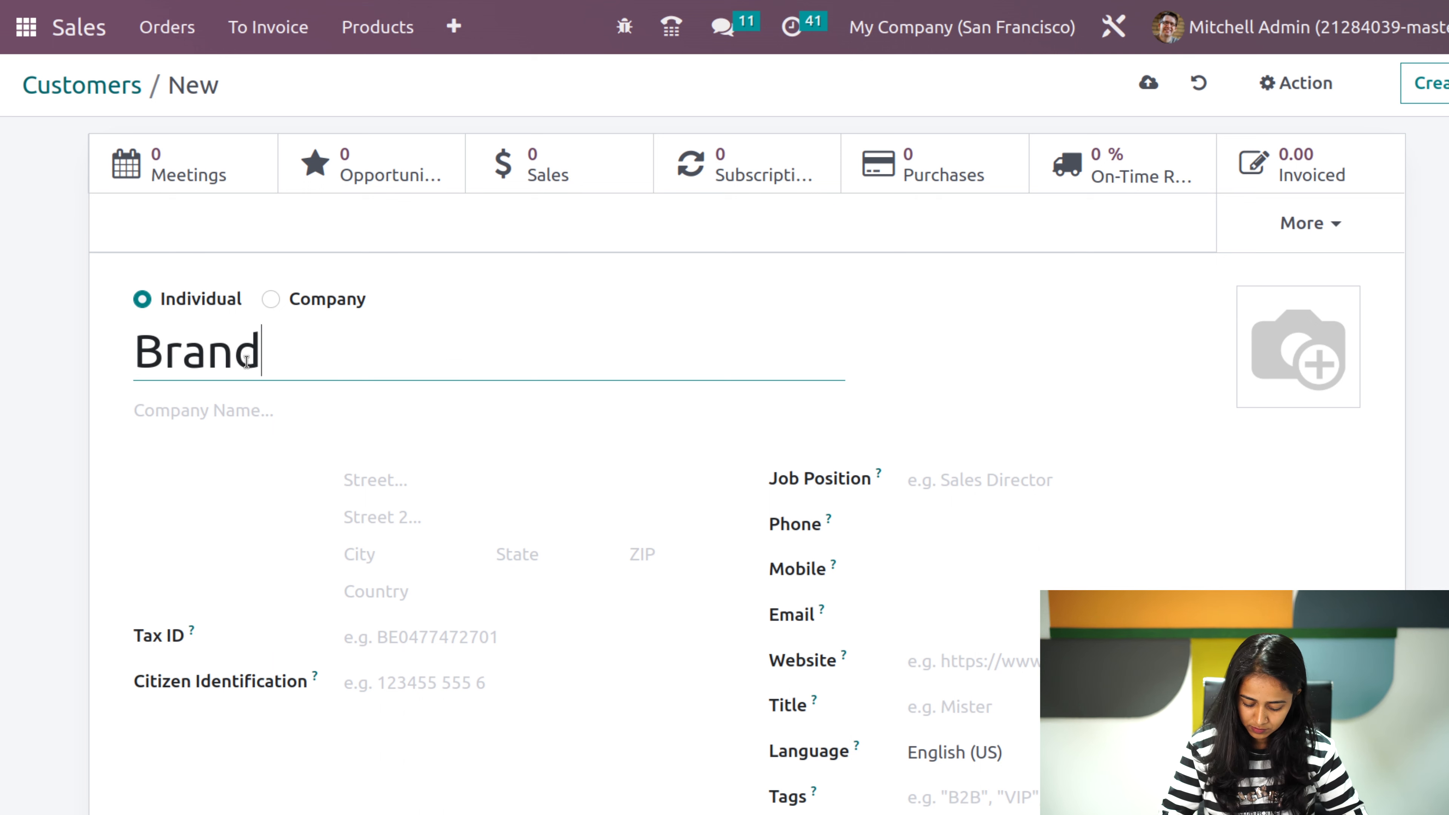
type("on freeman")
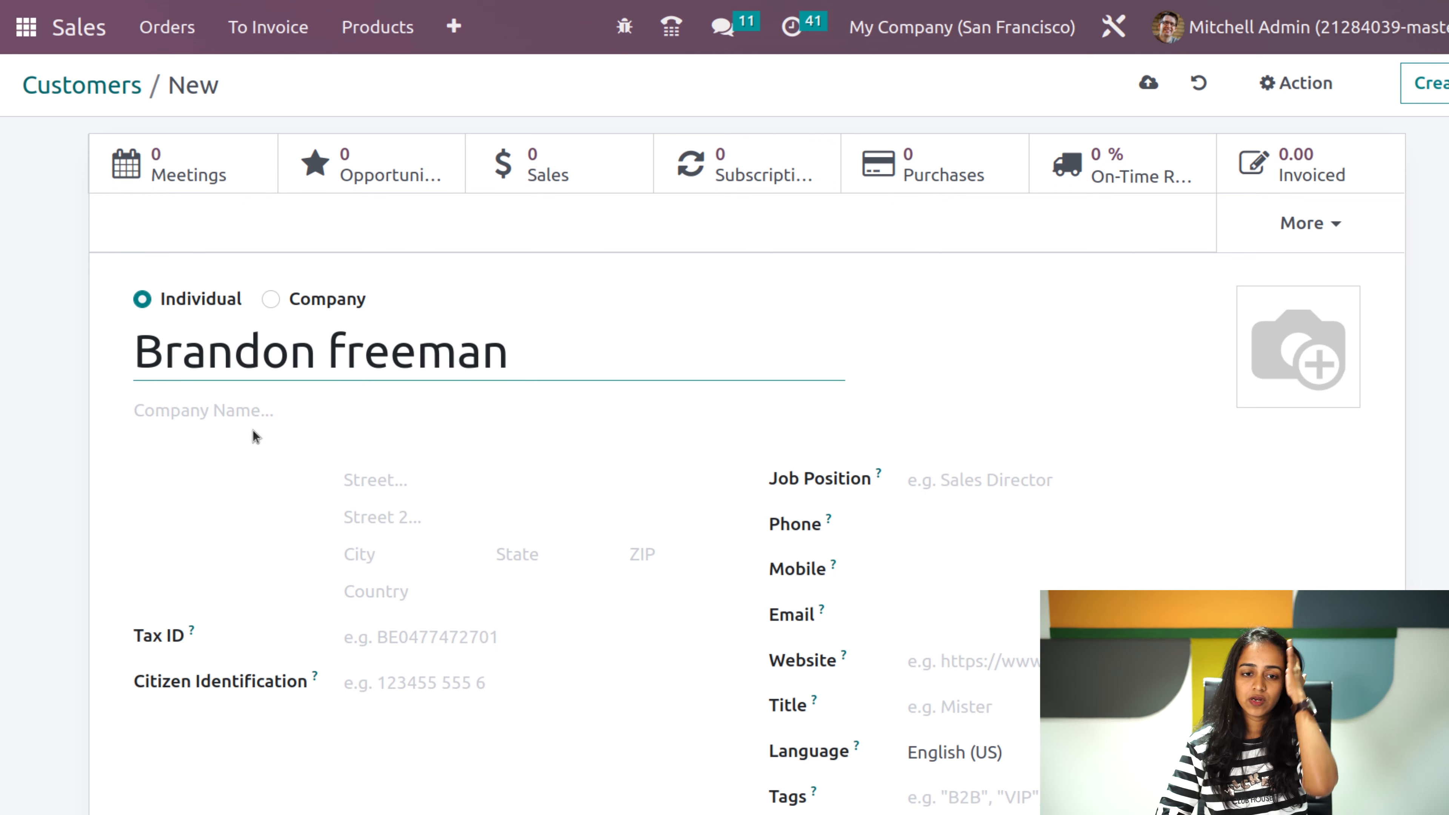
left_click(260, 415)
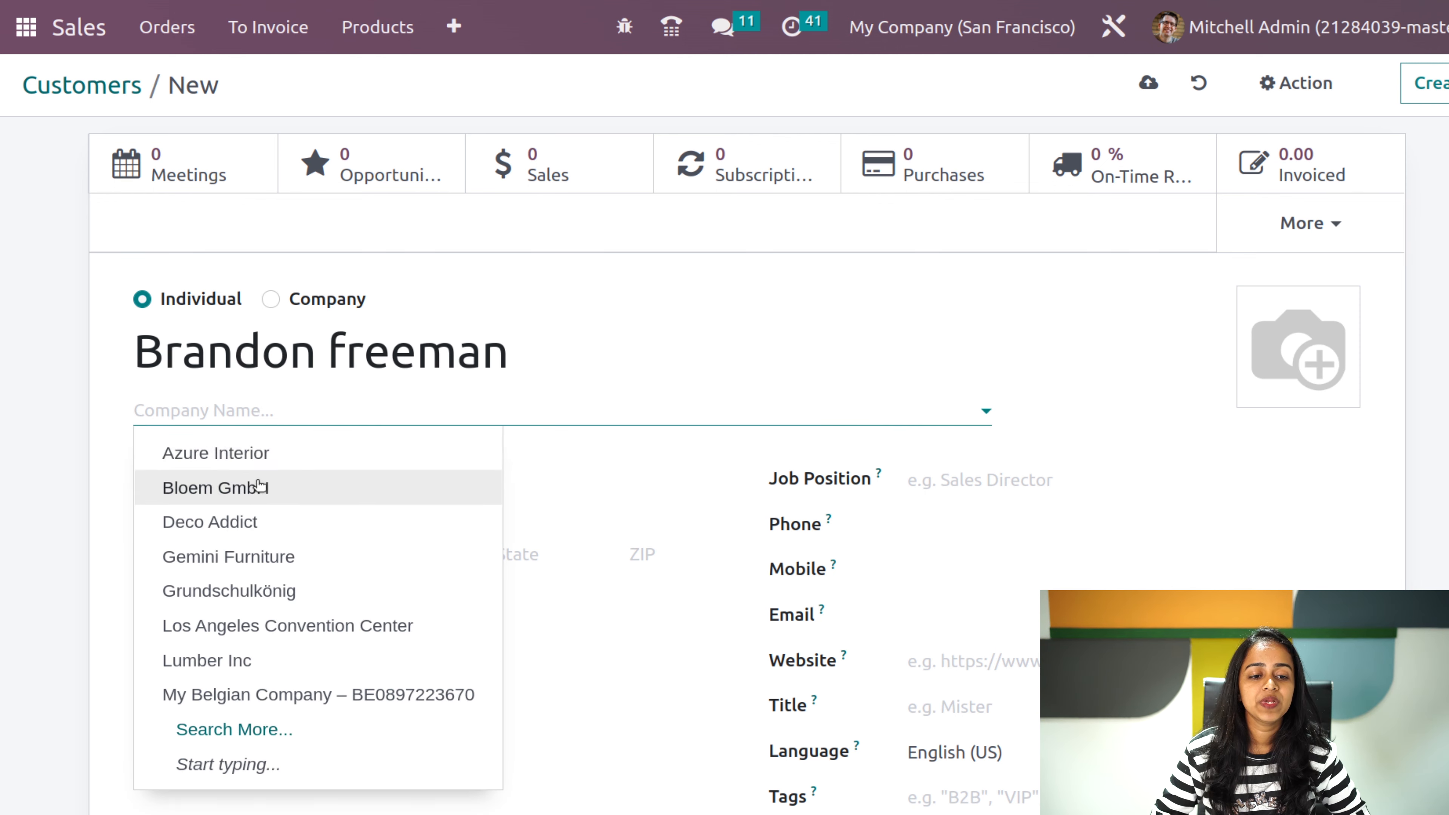
left_click(261, 520)
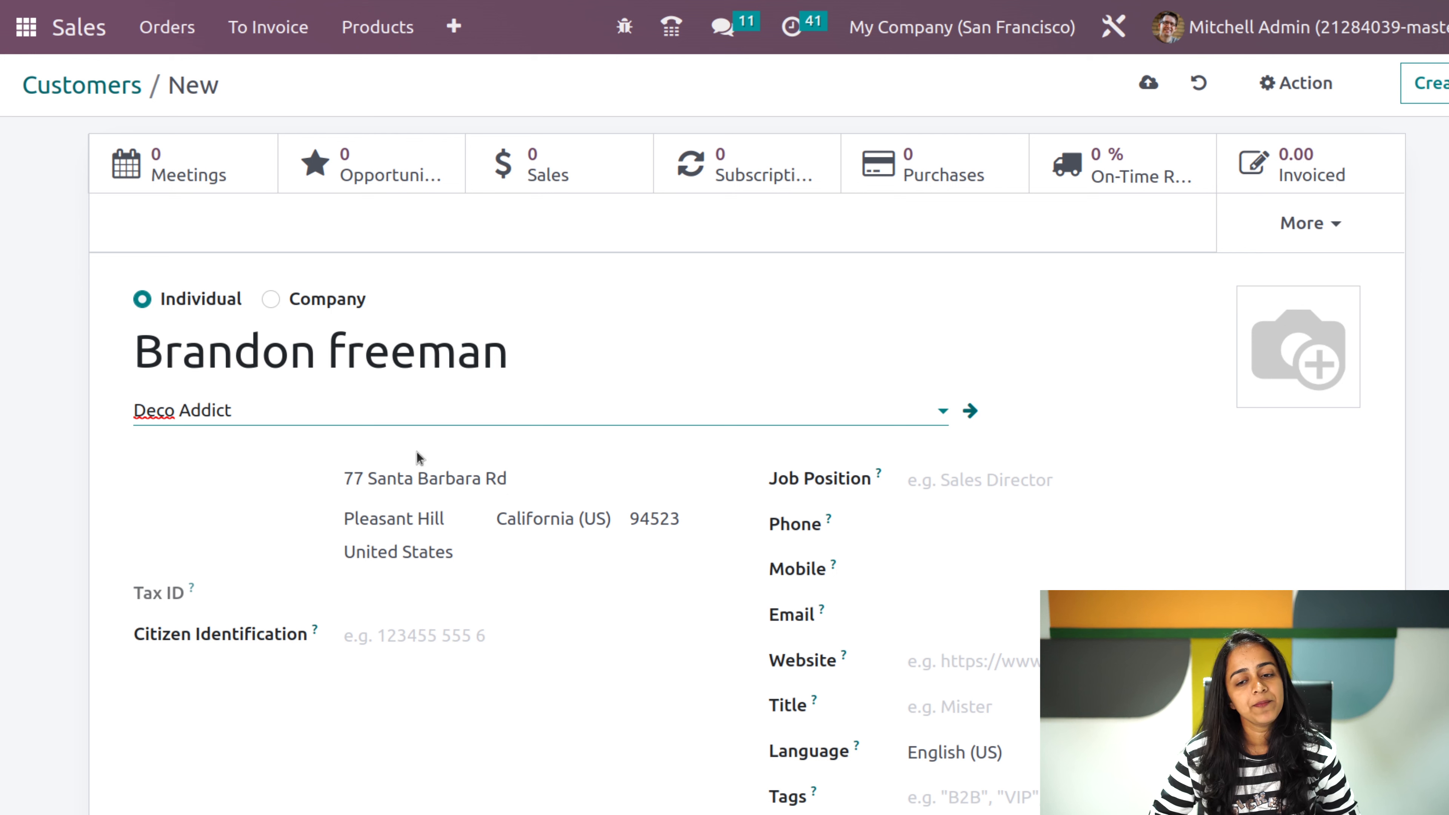
- Enter 'sales director' as job position and fill in the suggested phone number
left_click(1007, 480)
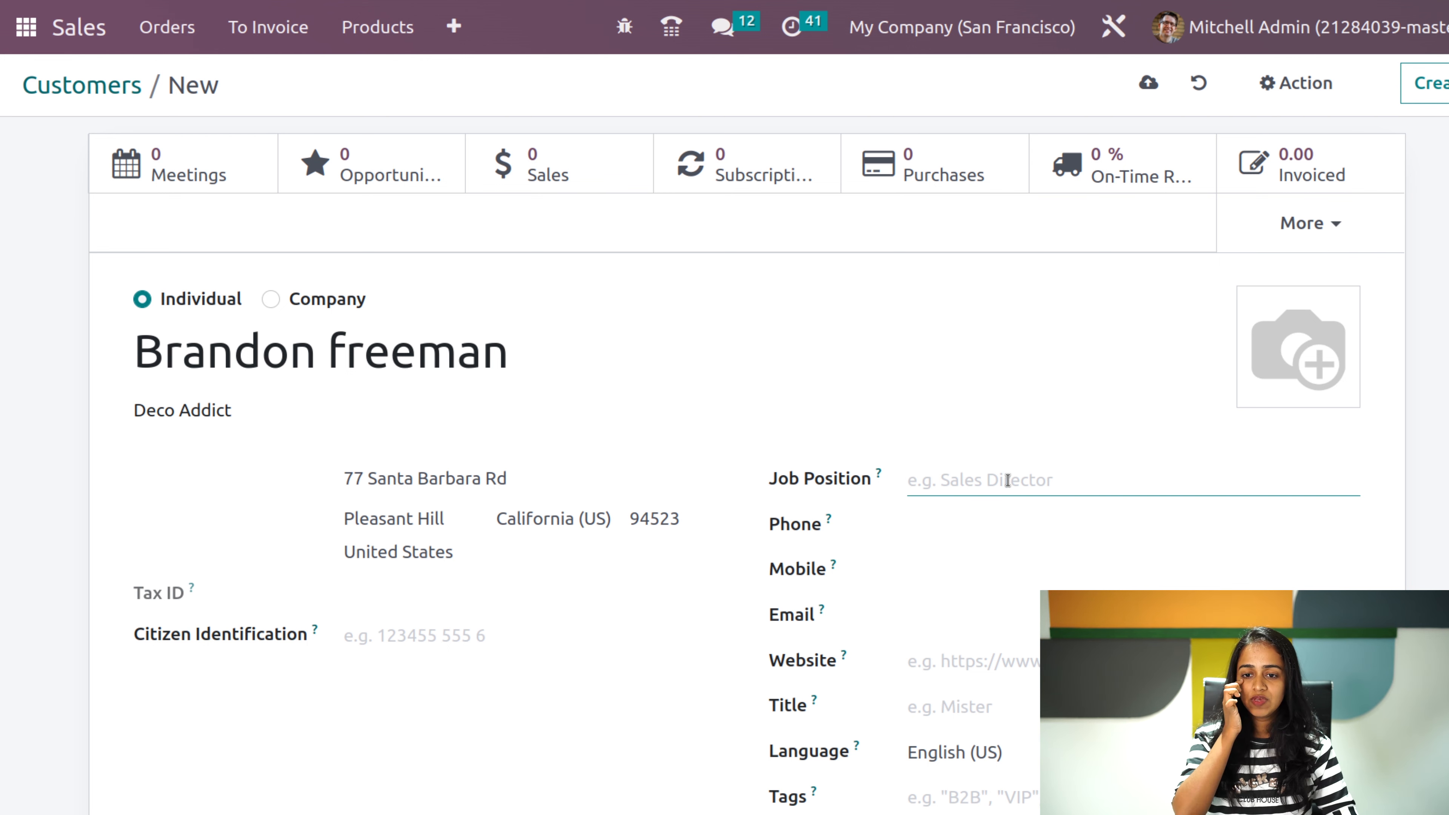
left_click(1007, 481)
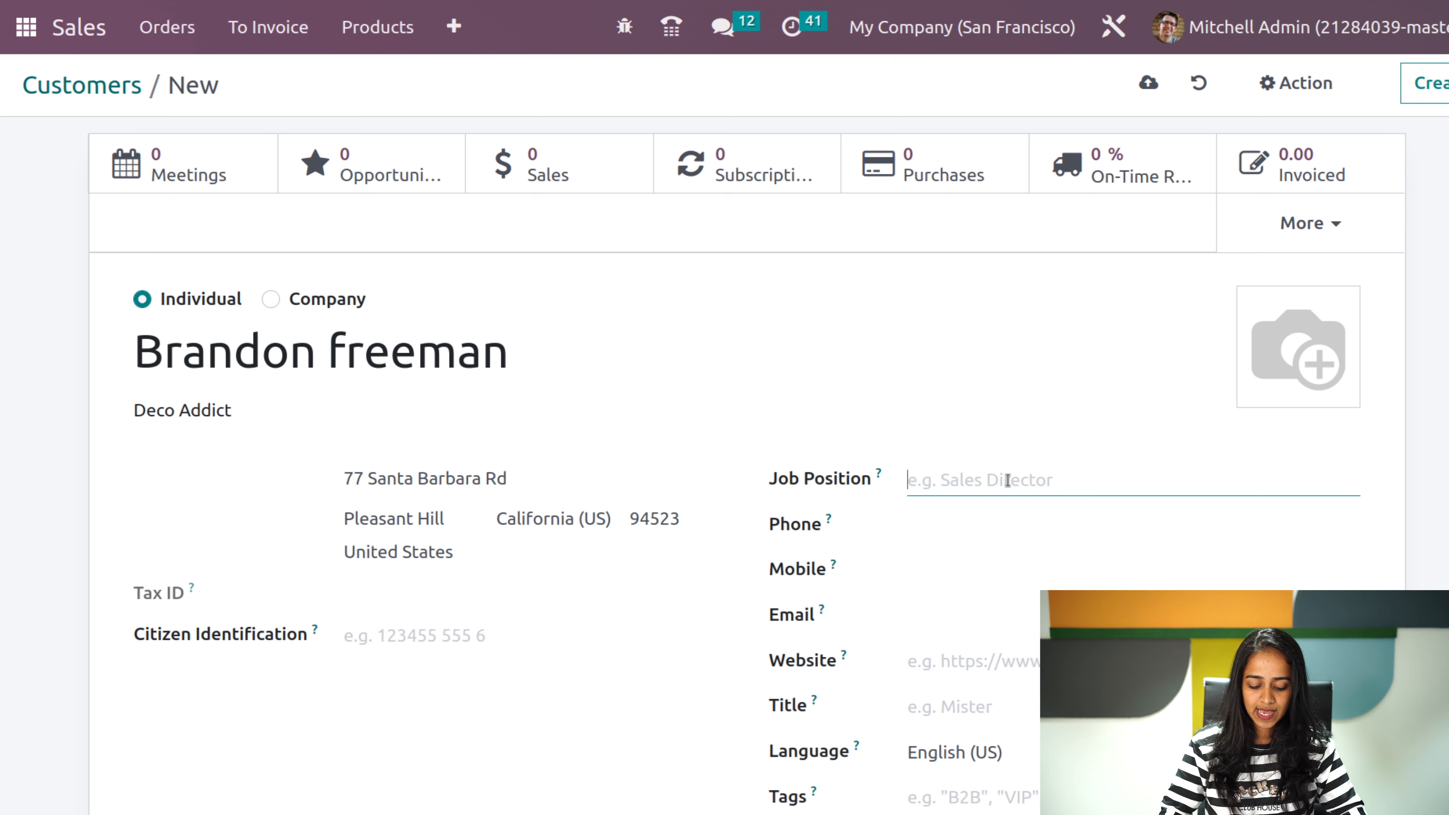
type("les")
key("BackSpace")
key("BackSpace")
key("BackSpace")
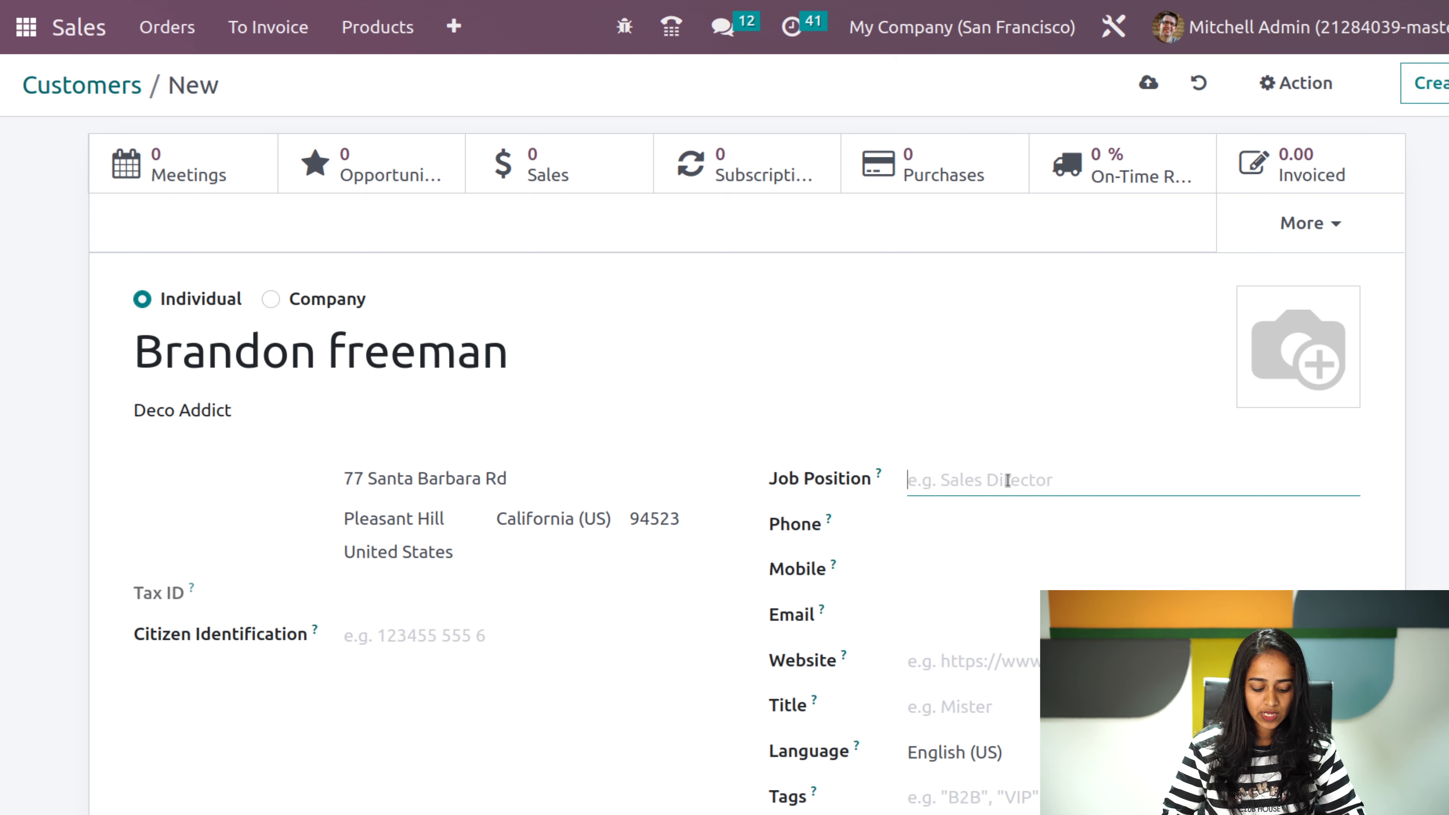
type("sales")
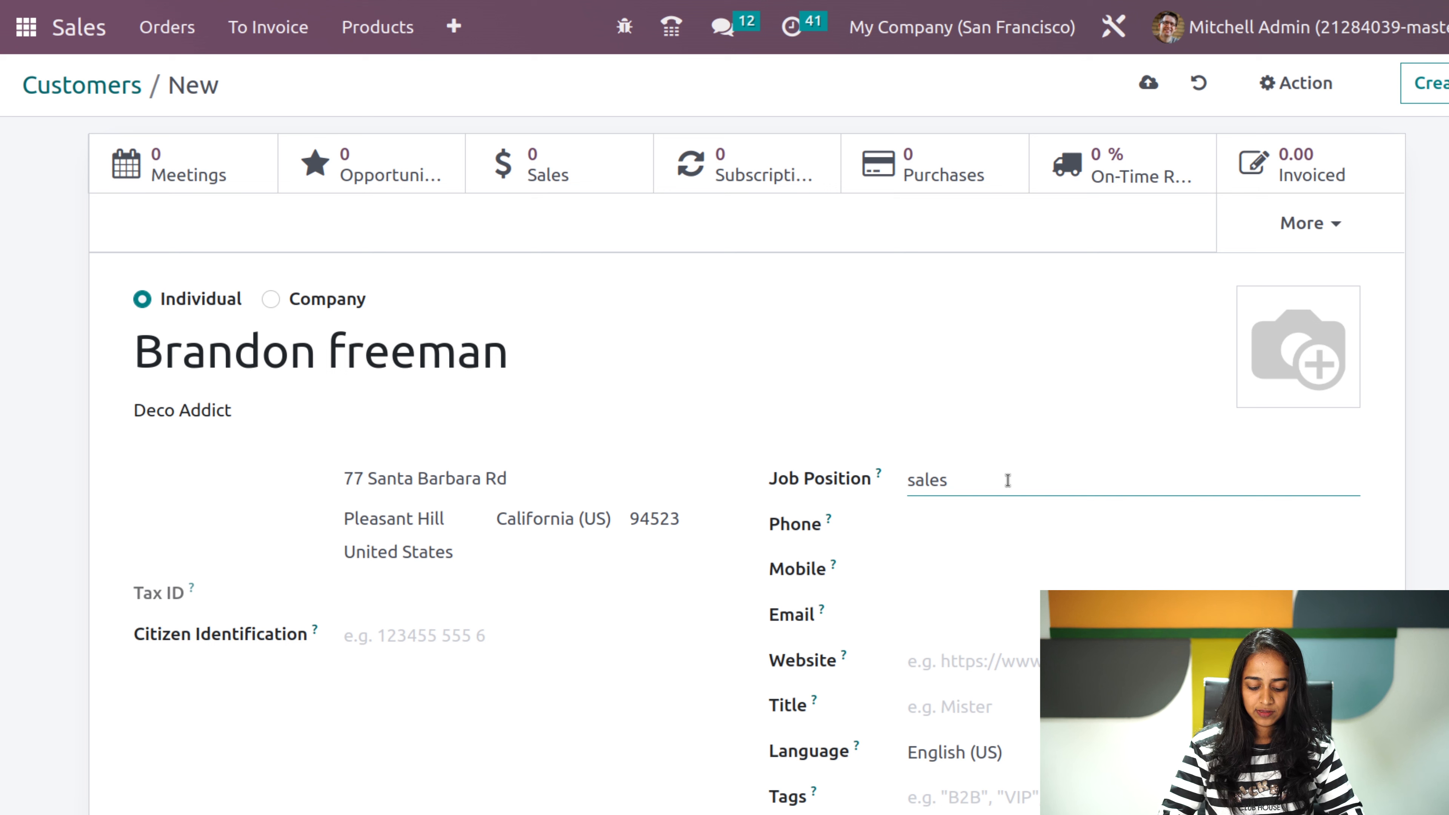
type(" director")
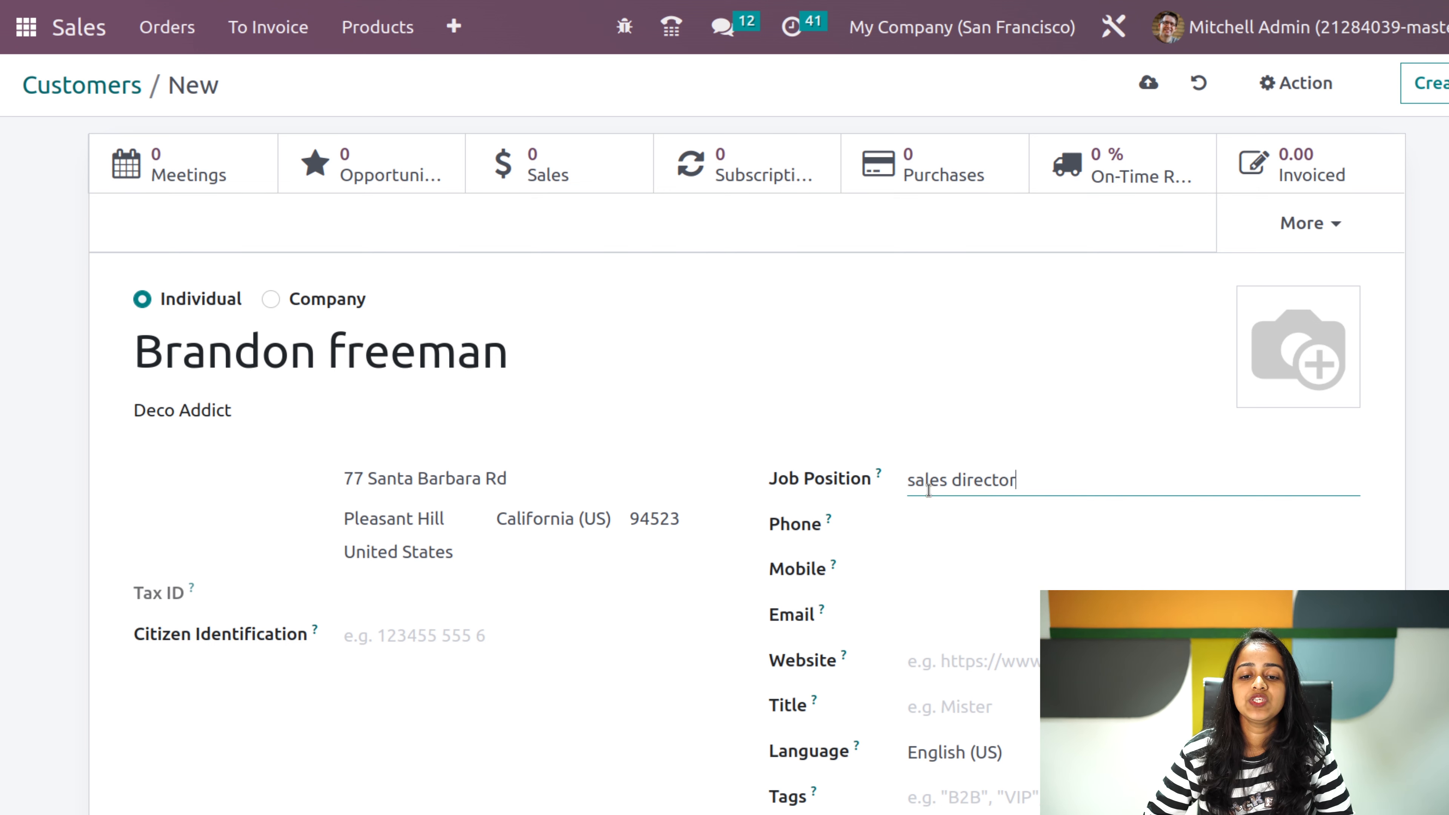
left_click(935, 527)
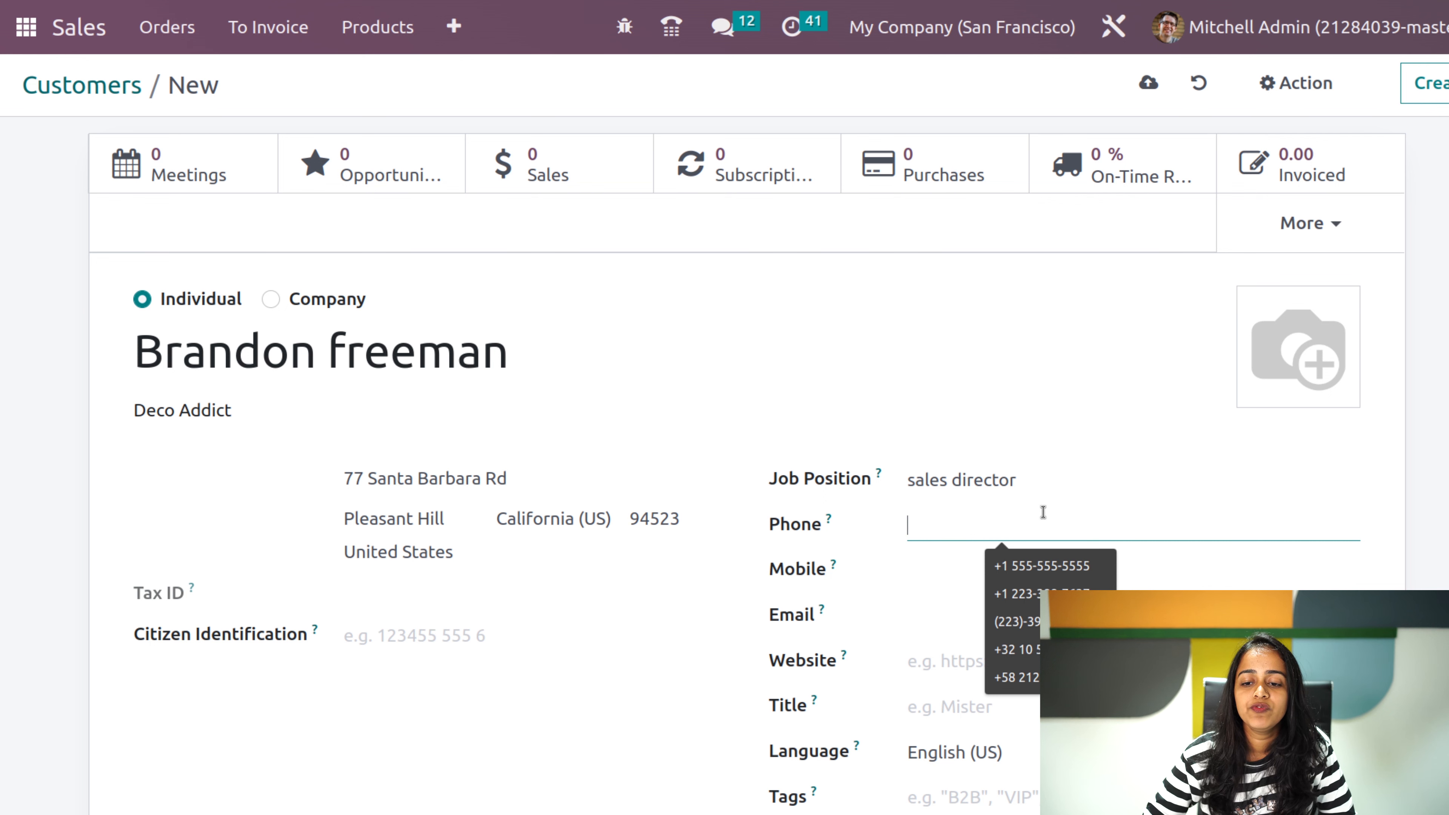
left_click(1086, 568)
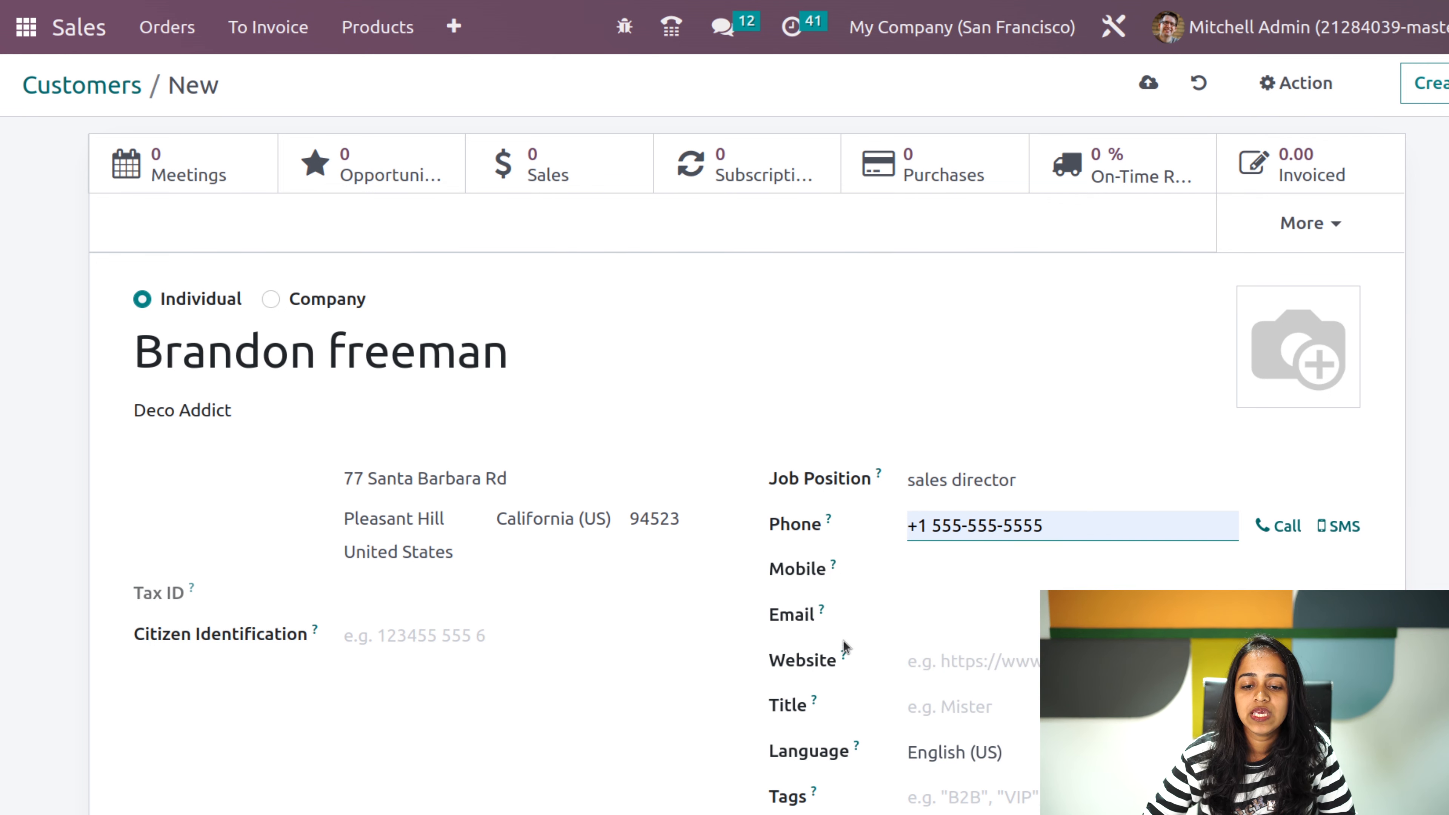
- Set the customer's title to Mister and add the Vendor tag
scroll(852, 714, "down", 3)
left_click(930, 559)
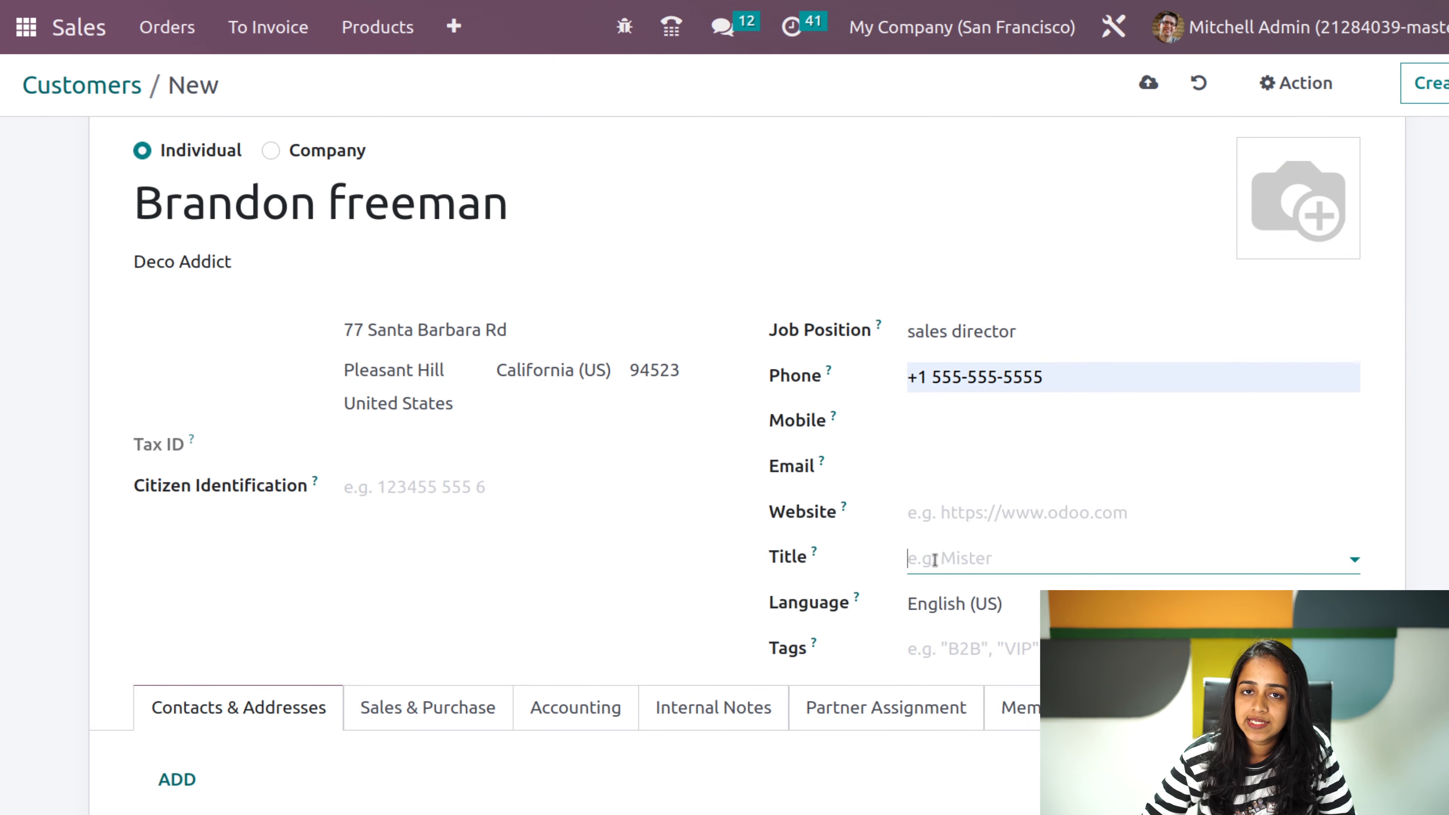
left_click(947, 635)
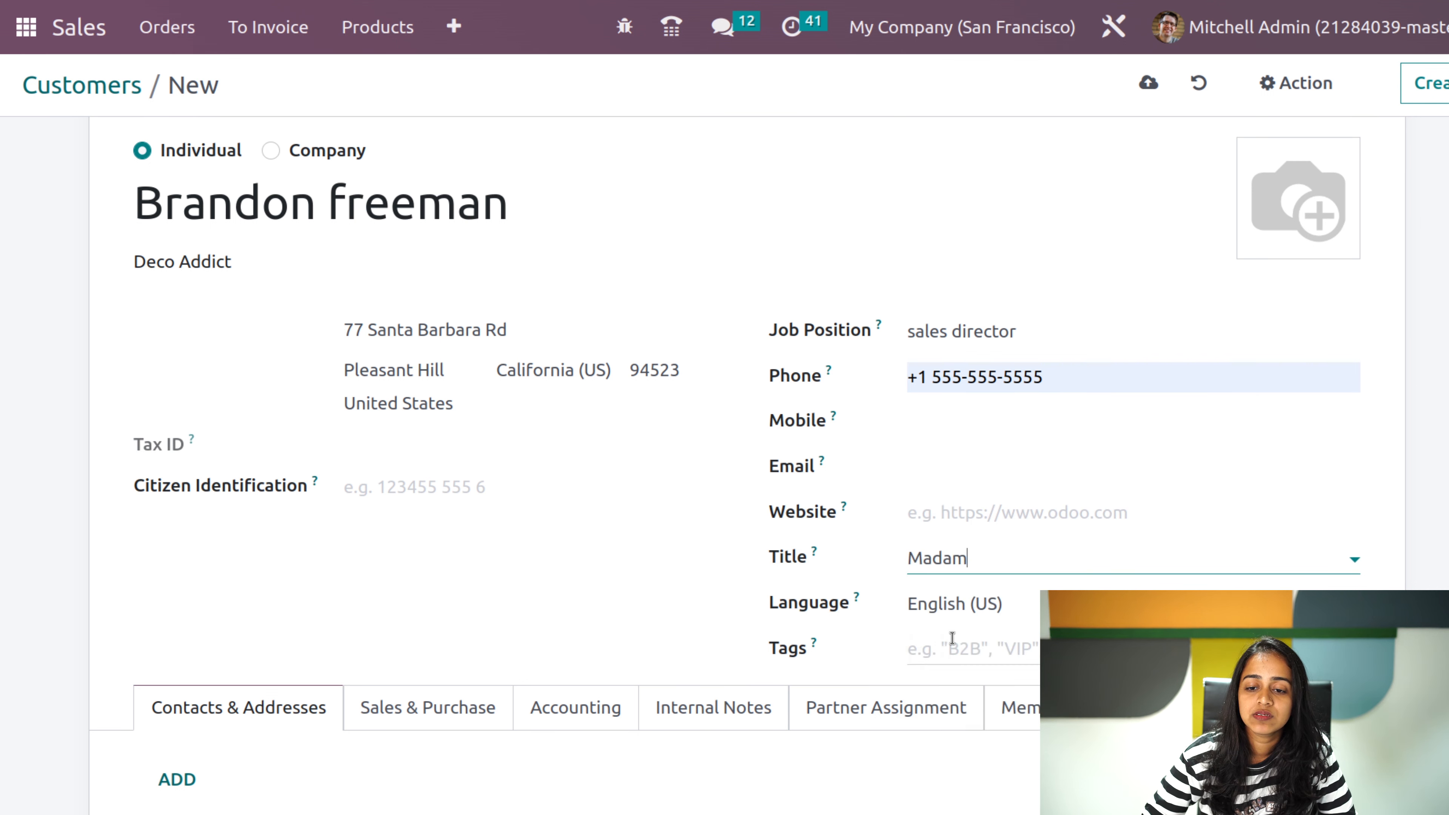
left_click(976, 553)
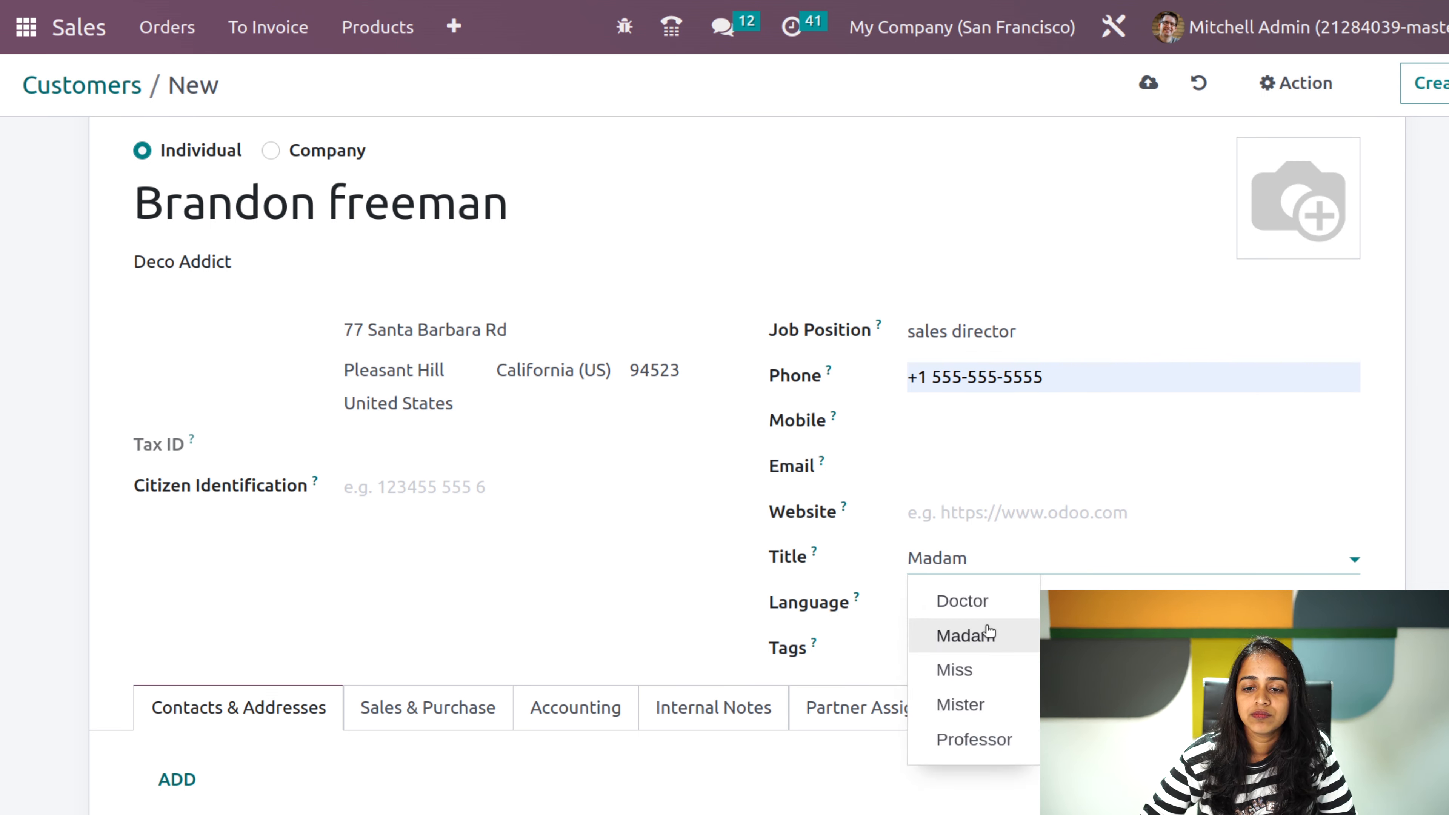
left_click(978, 721)
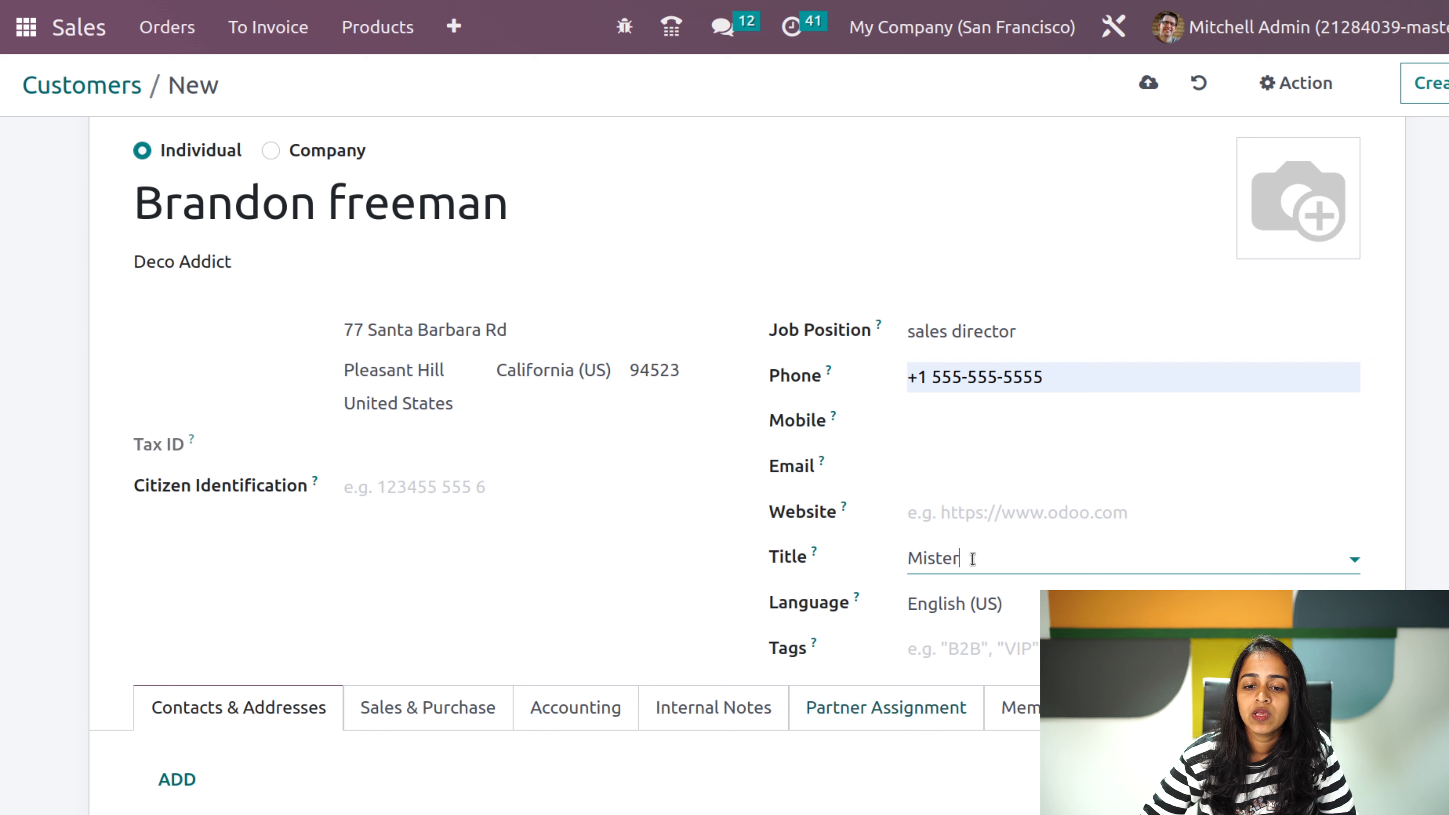
left_click(938, 640)
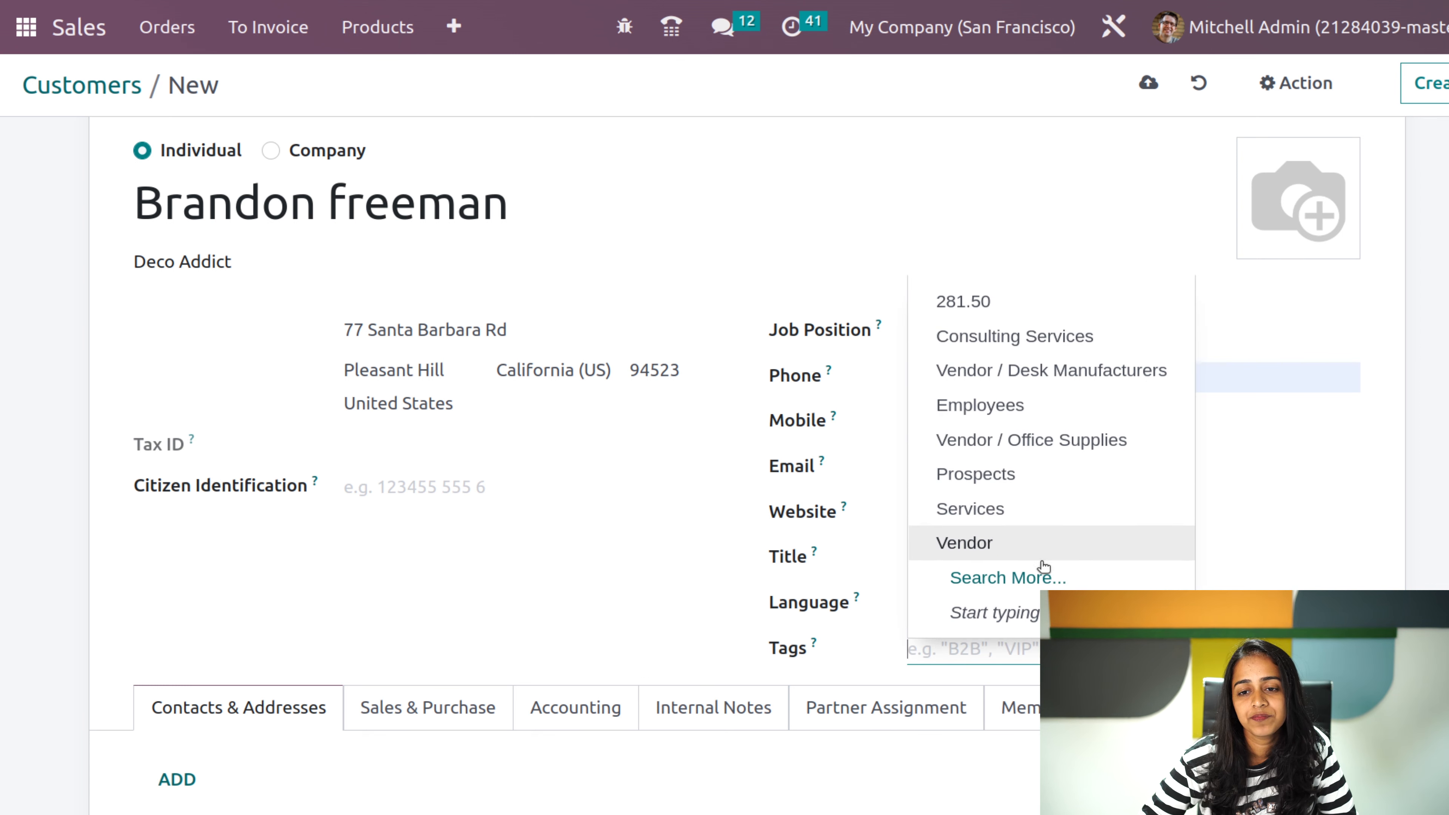
left_click(990, 539)
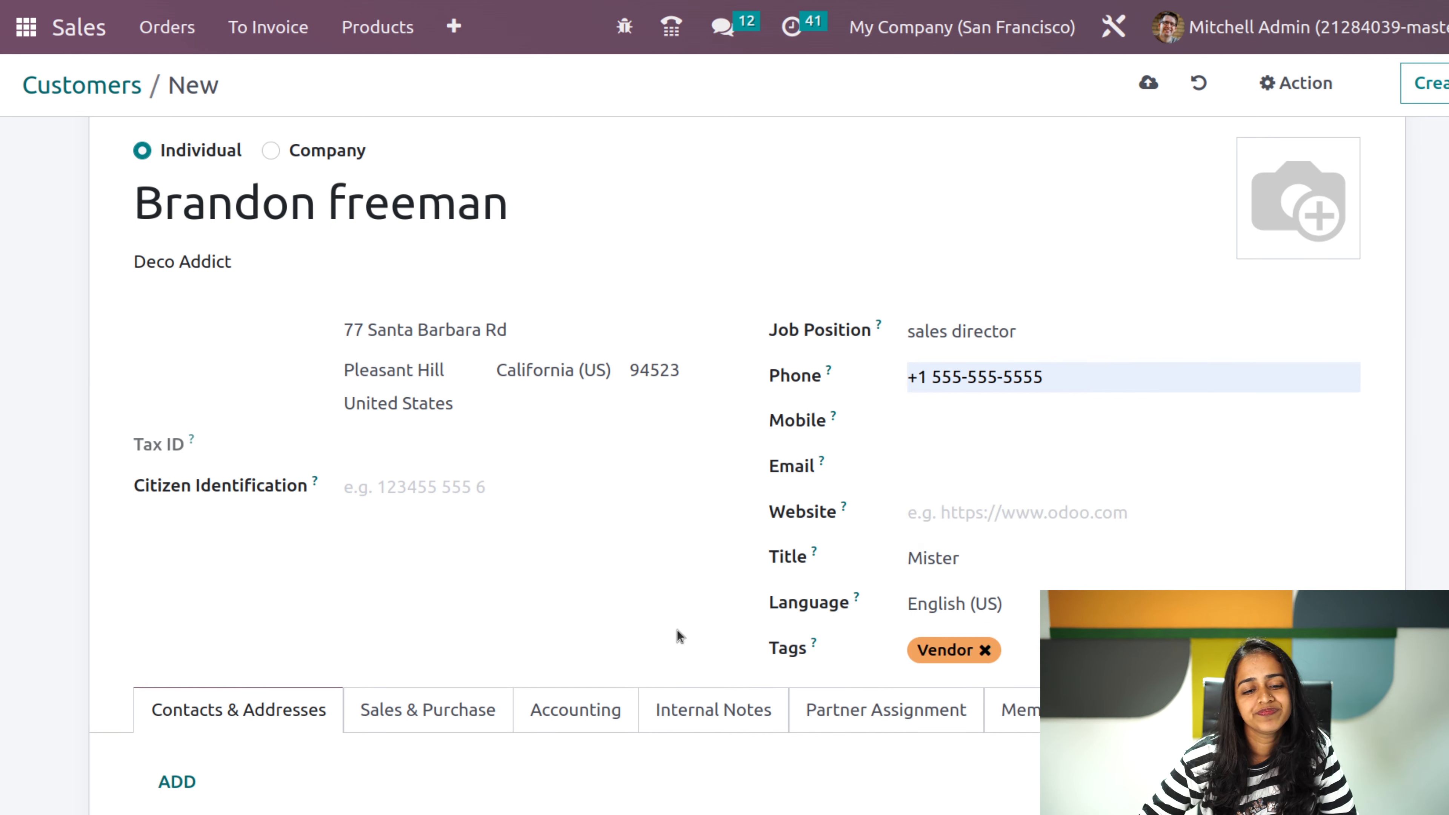
left_click(398, 485)
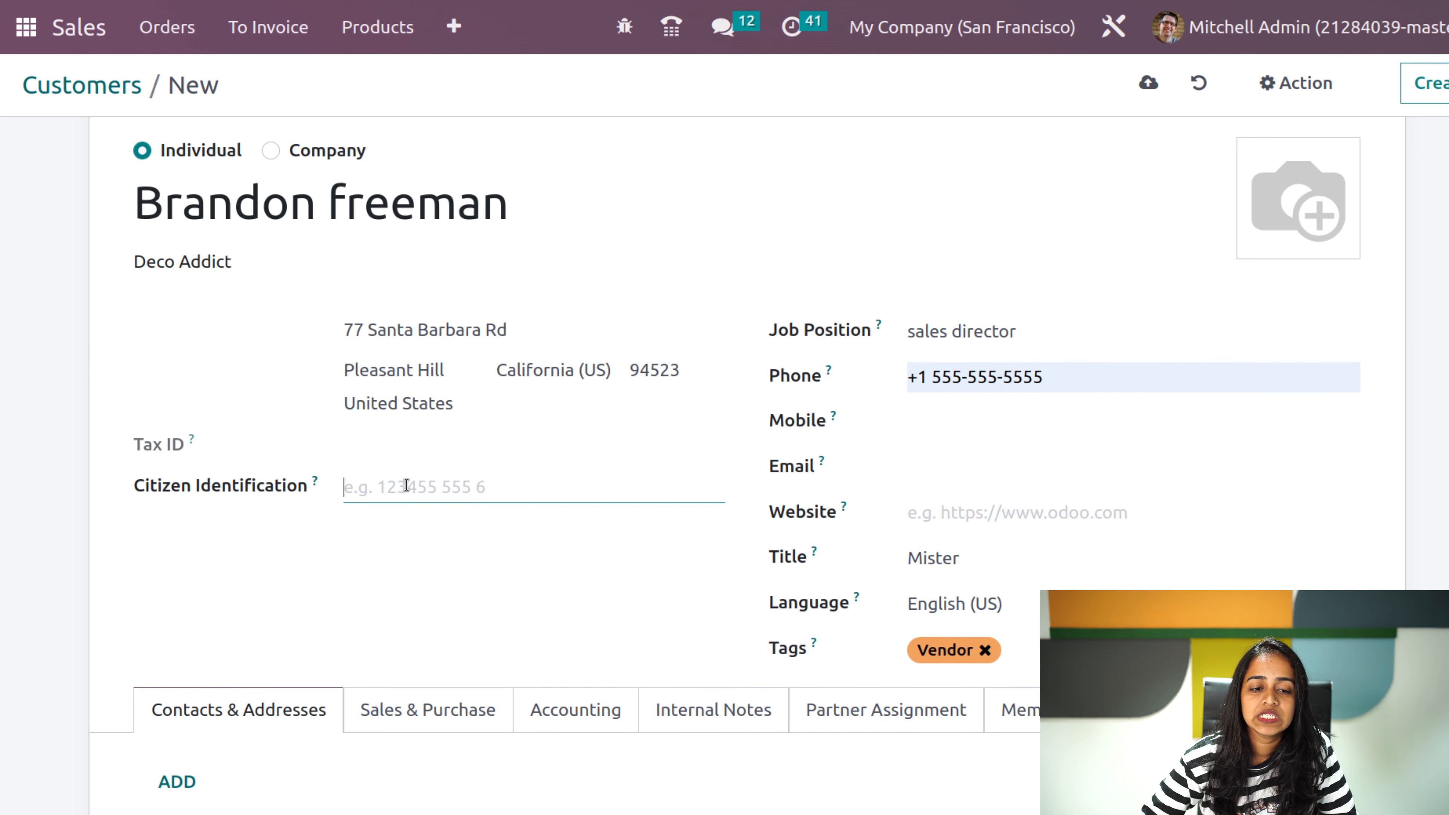
scroll(502, 570, "down", 4)
scroll(503, 571, "down", 1)
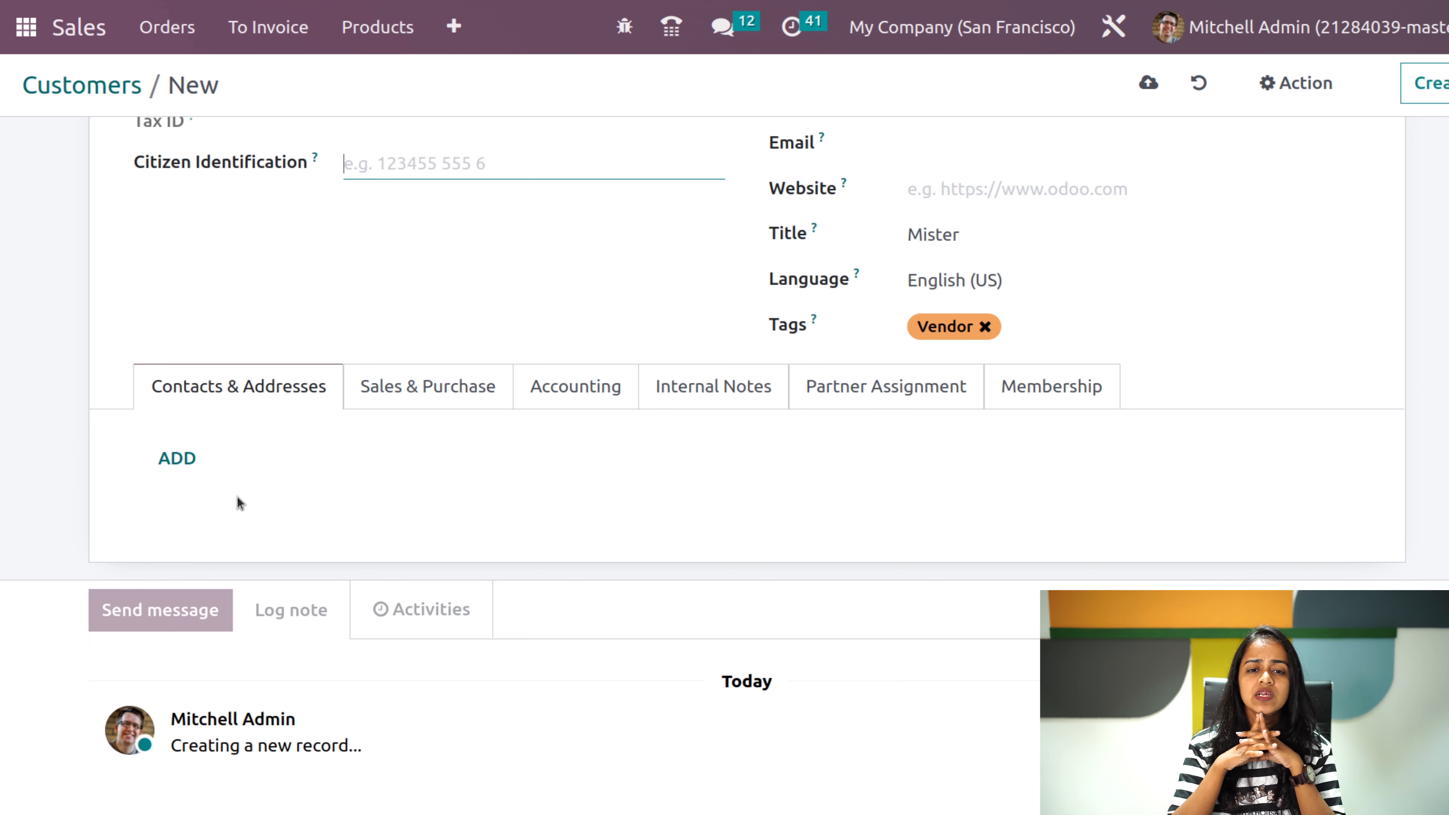
- Add a private address contact under the contact's name
left_click(193, 452)
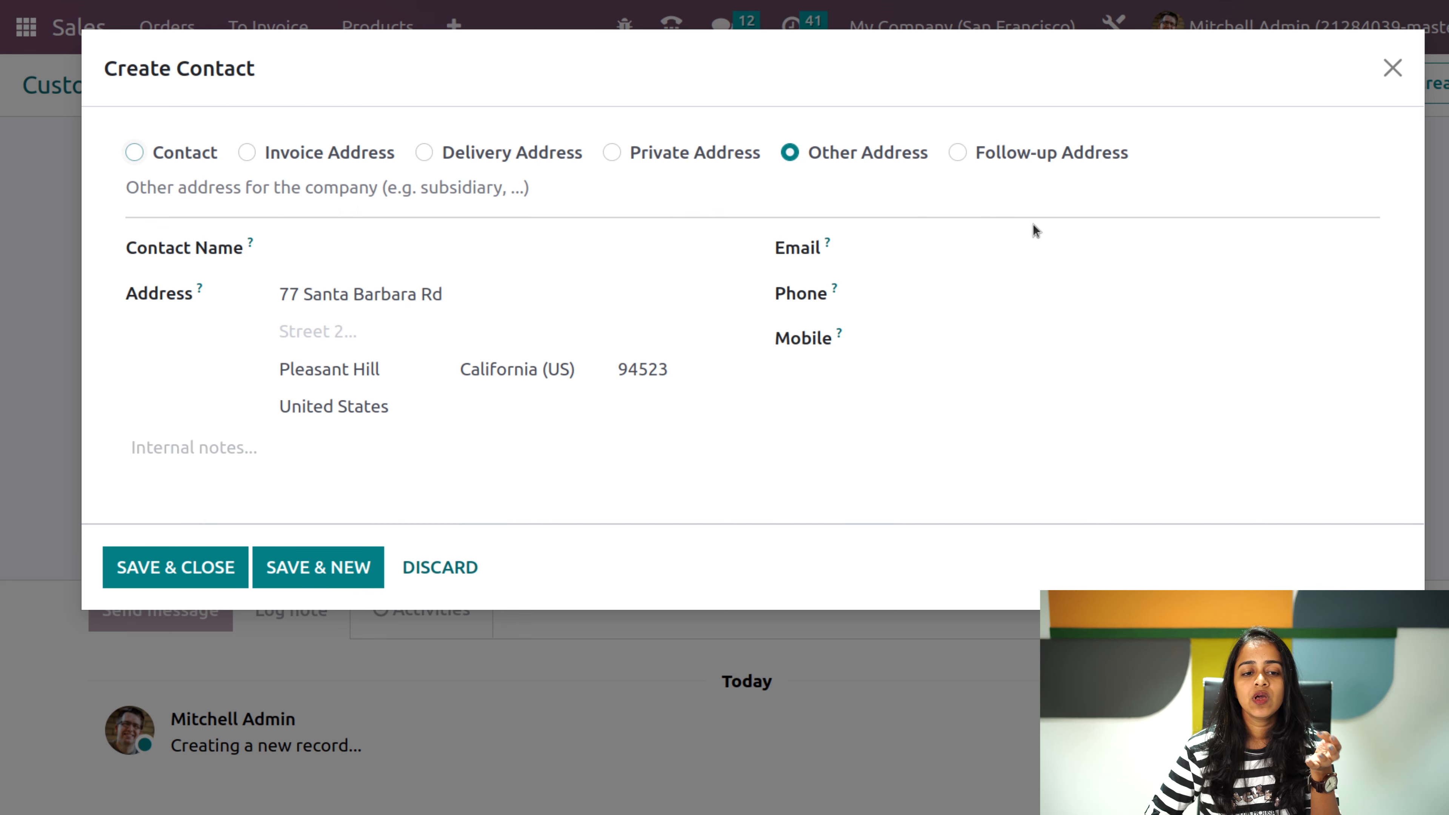
mouse_move(830, 246)
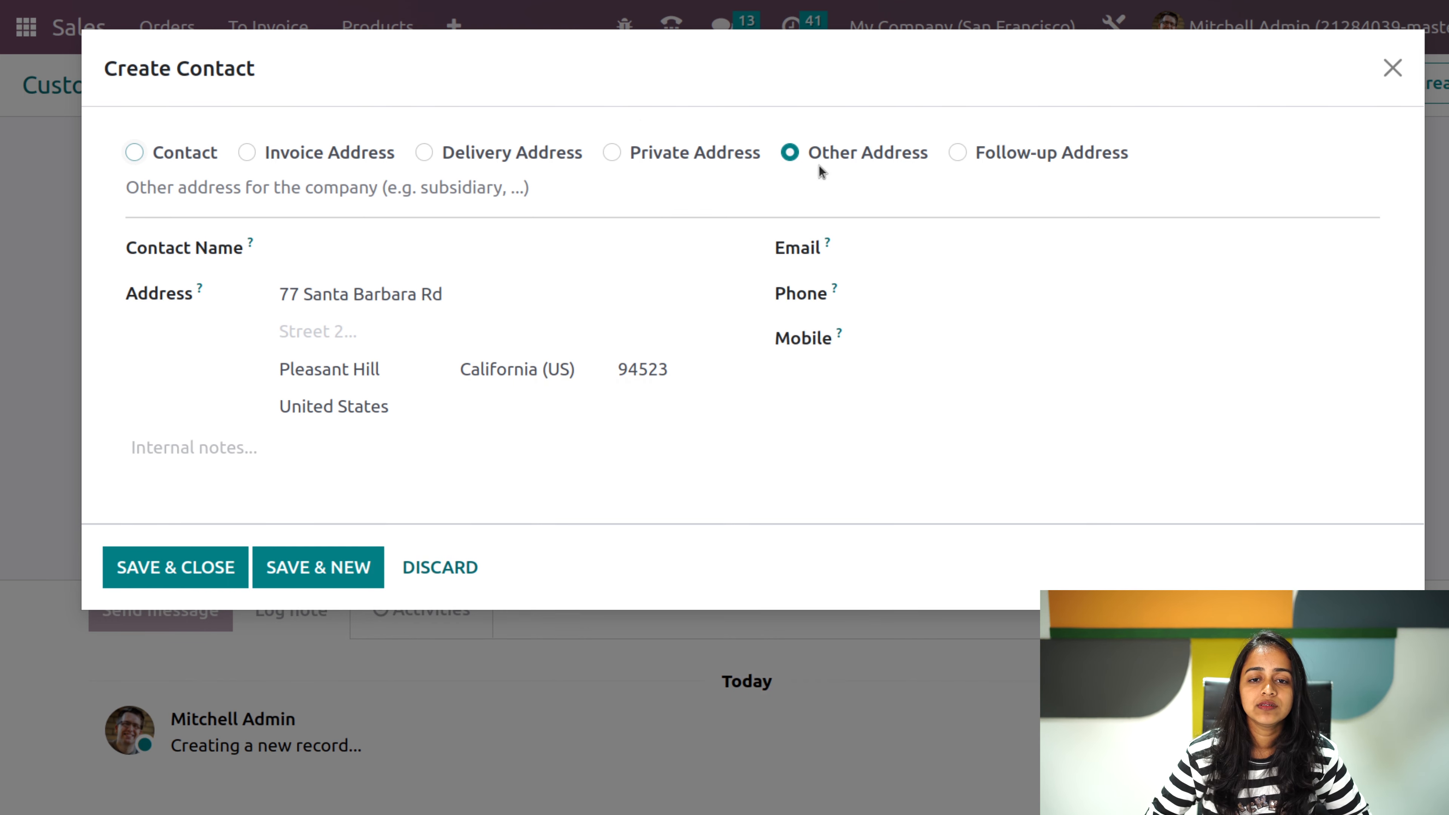
left_click(612, 153)
left_click(322, 253)
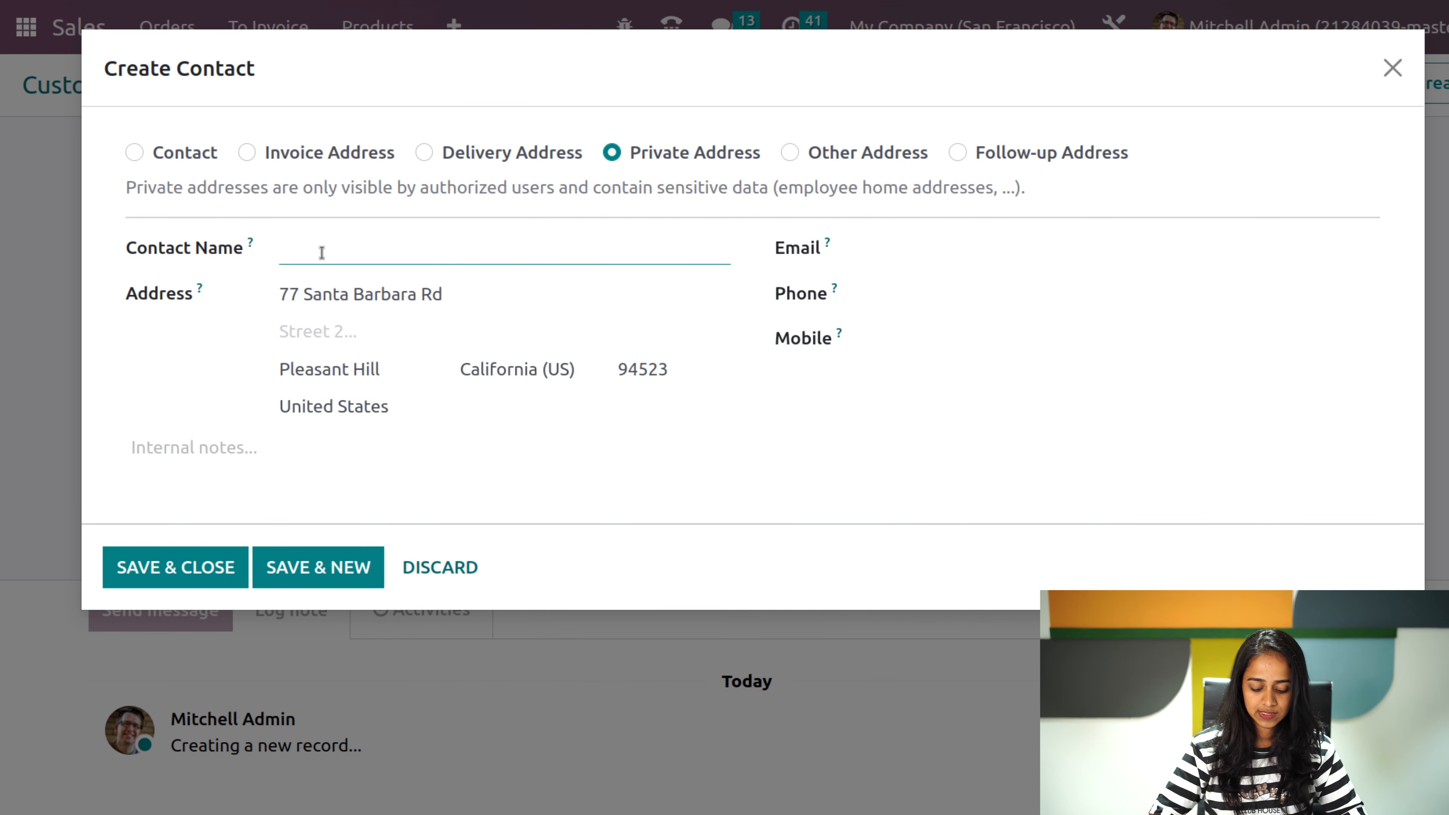
type("ria")
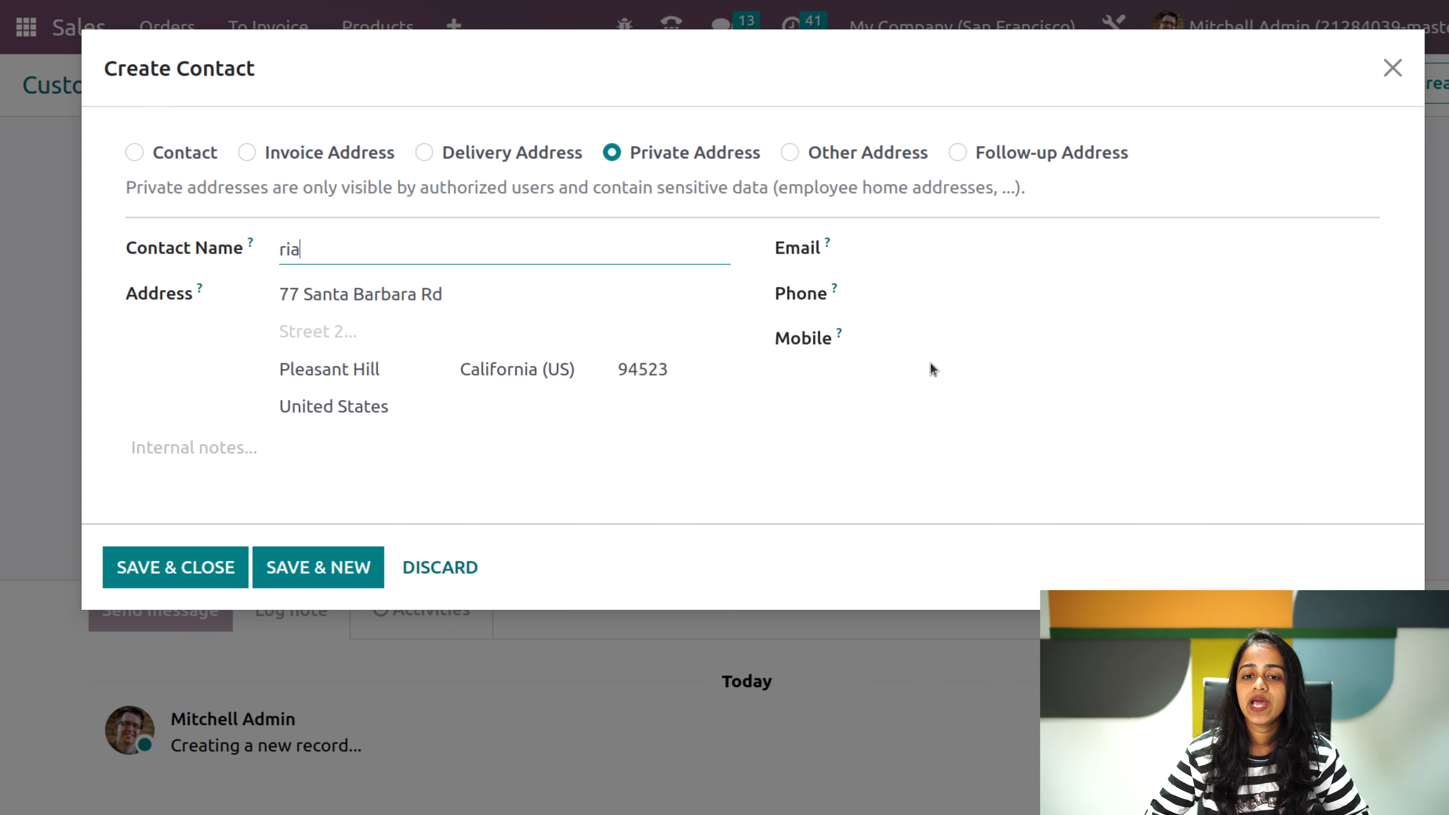
left_click(183, 571)
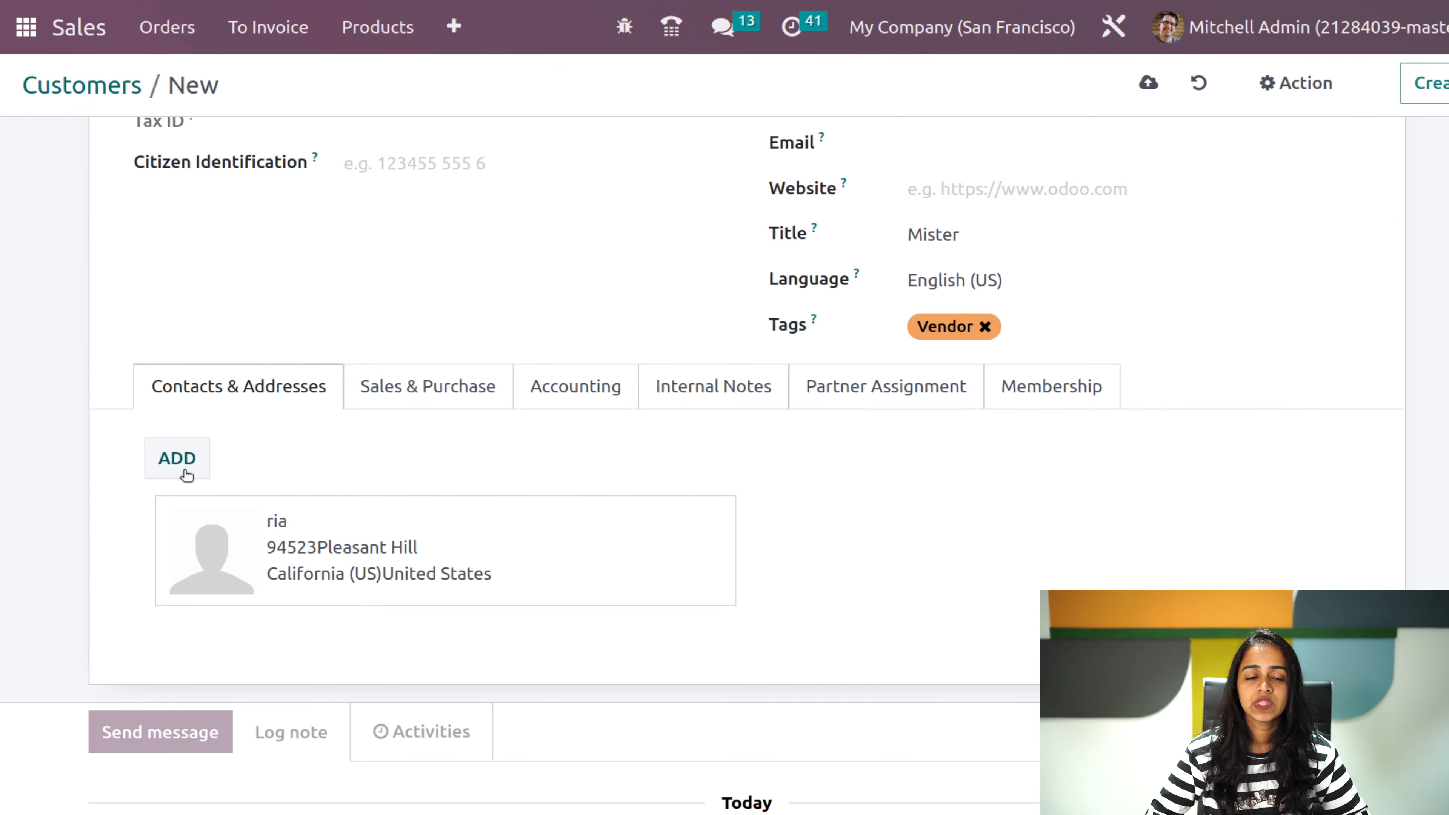
- Add a delivery address contact using the customer's surname as contact name
left_click(177, 458)
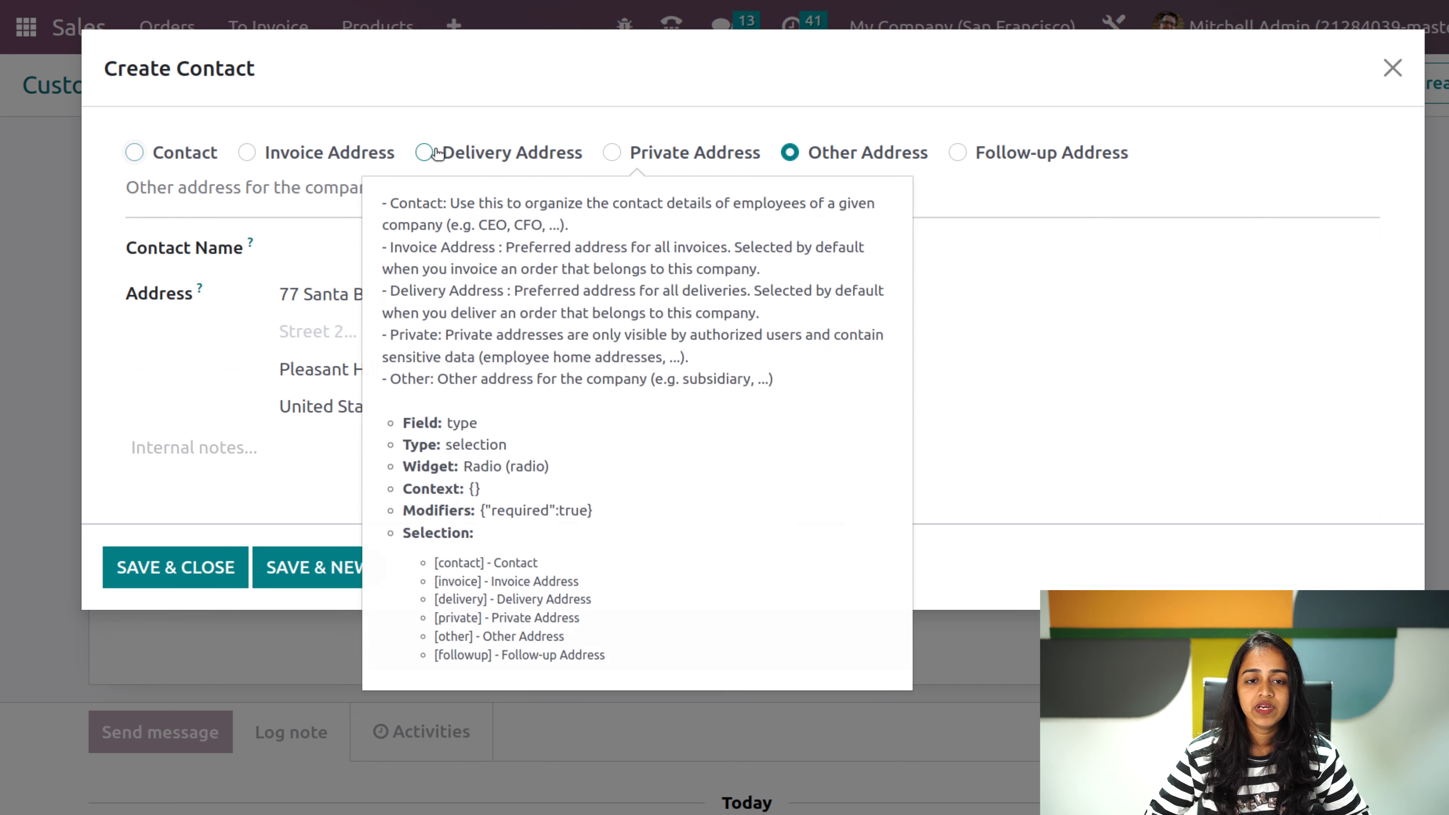
left_click(434, 153)
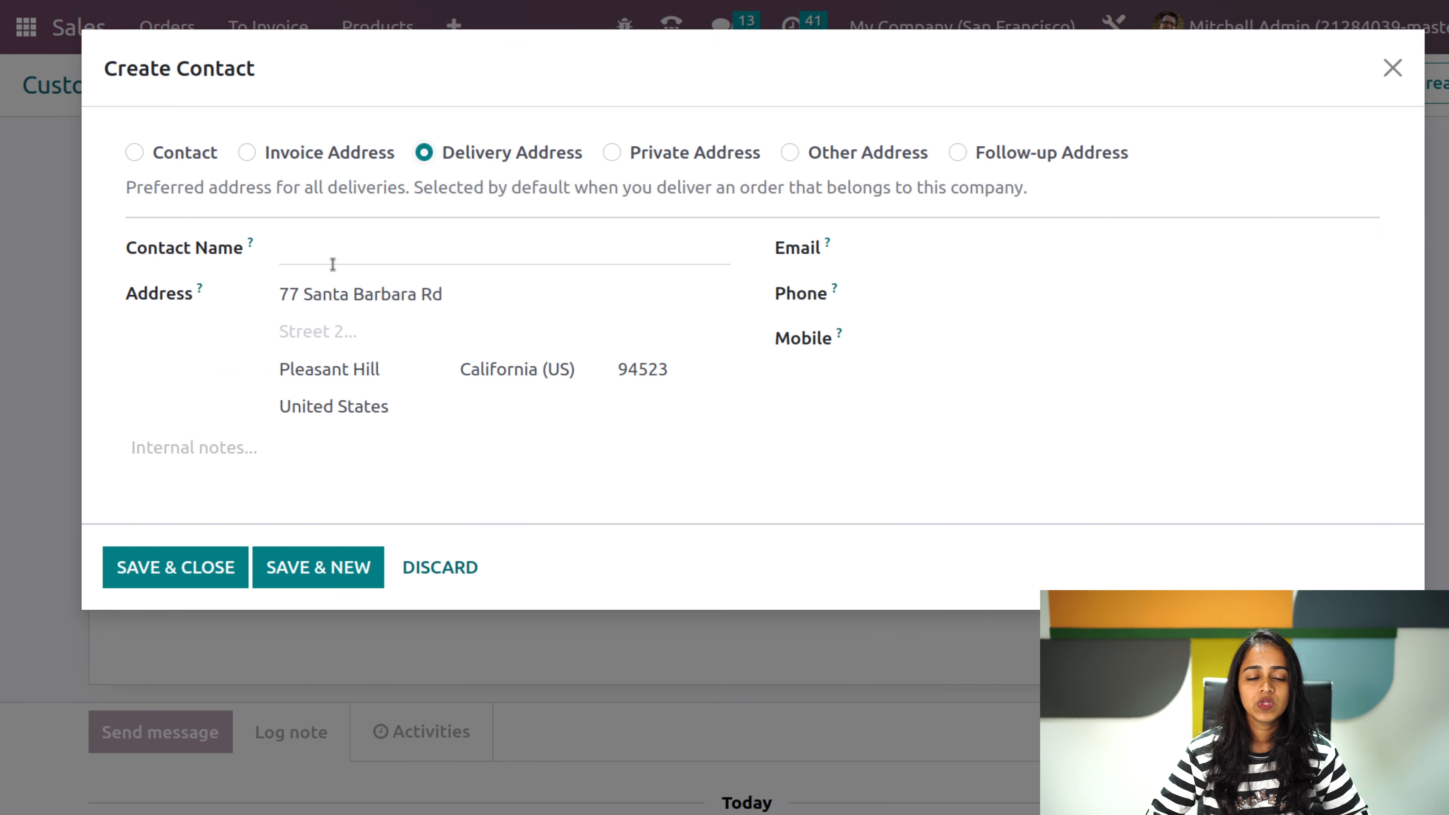
left_click(330, 264)
type("free")
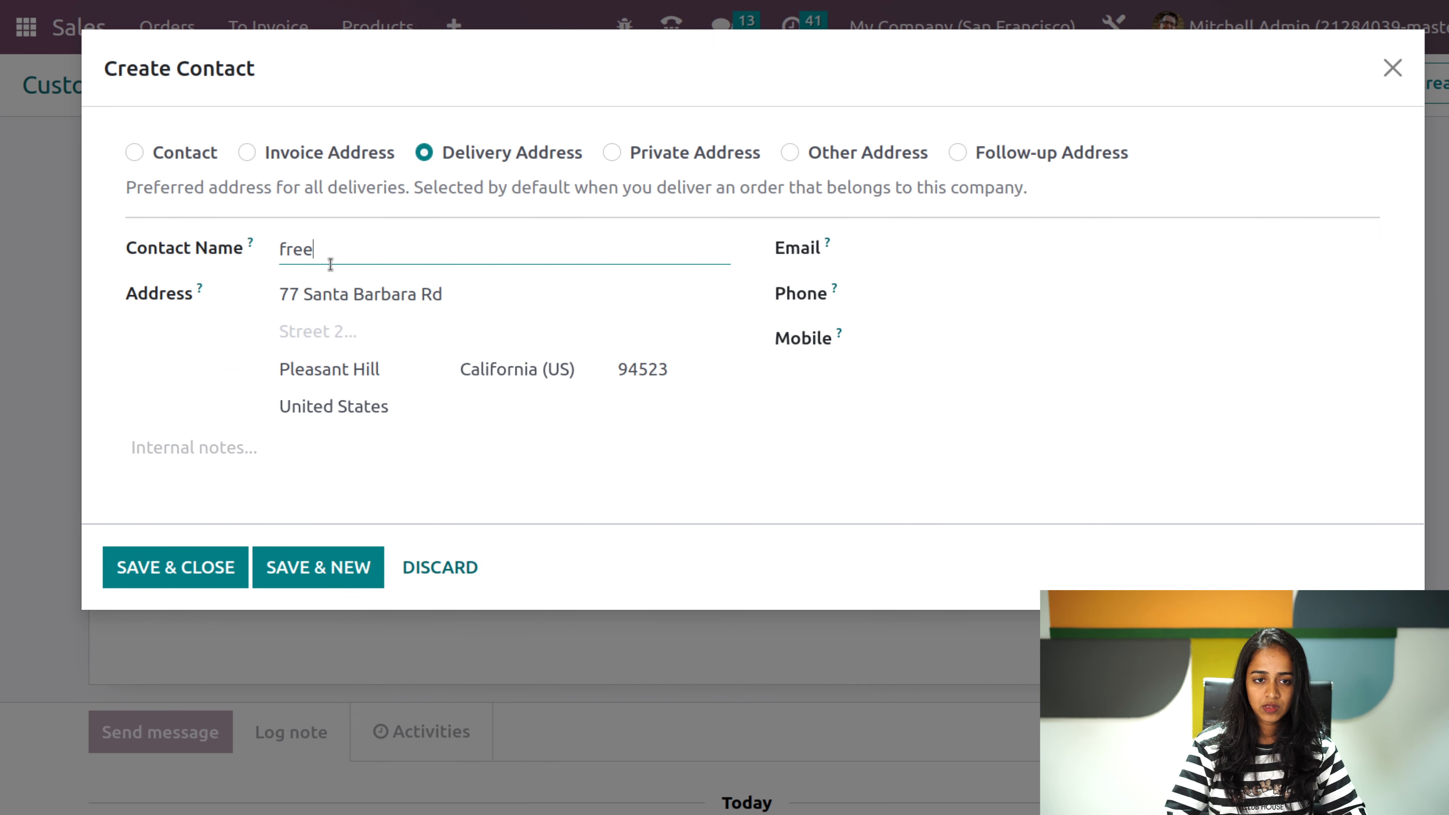
type("man")
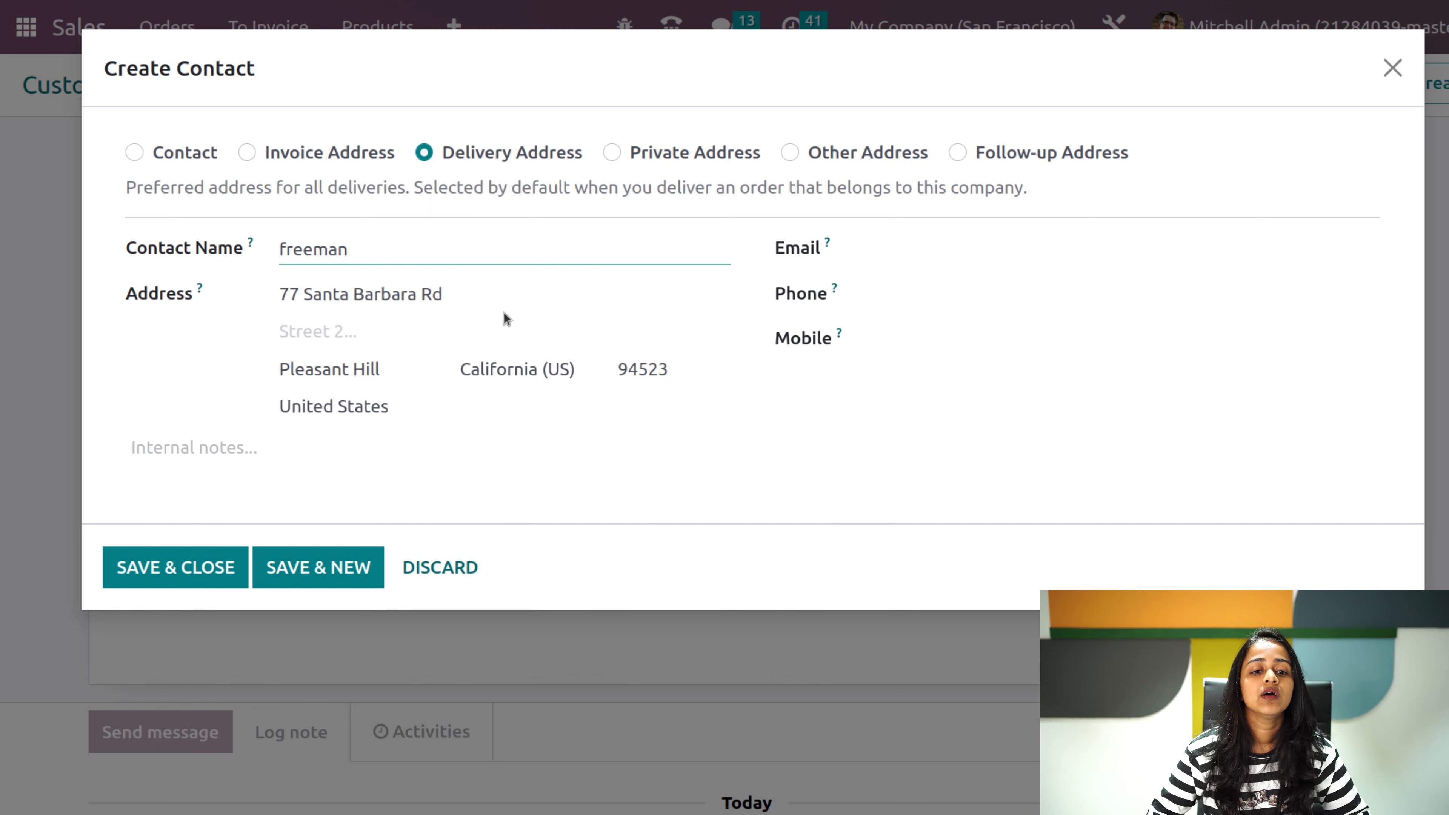
left_click(230, 568)
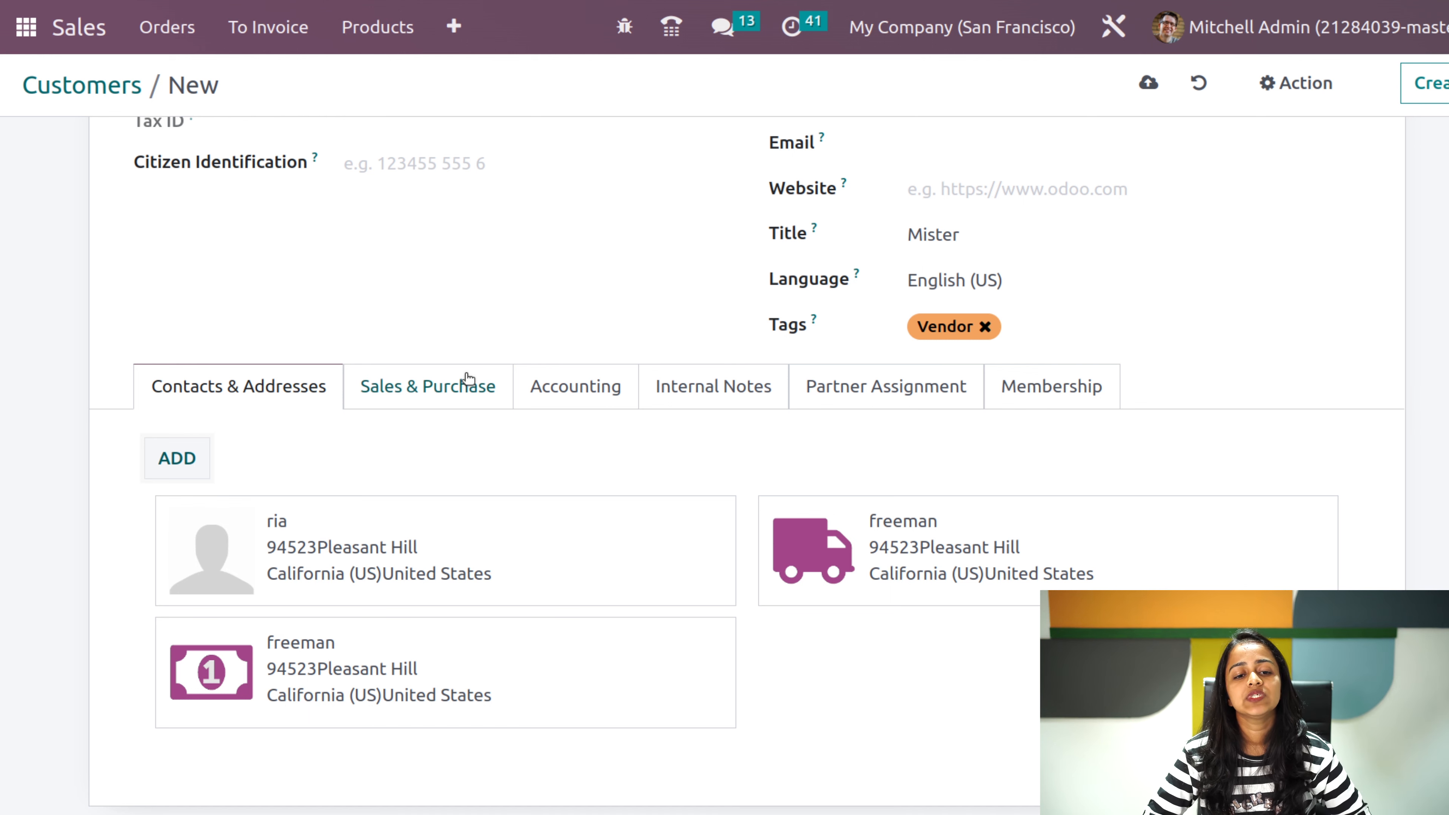
- On Sales & Purchase, make the admin user salesperson and assign the Sales team
left_click(467, 380)
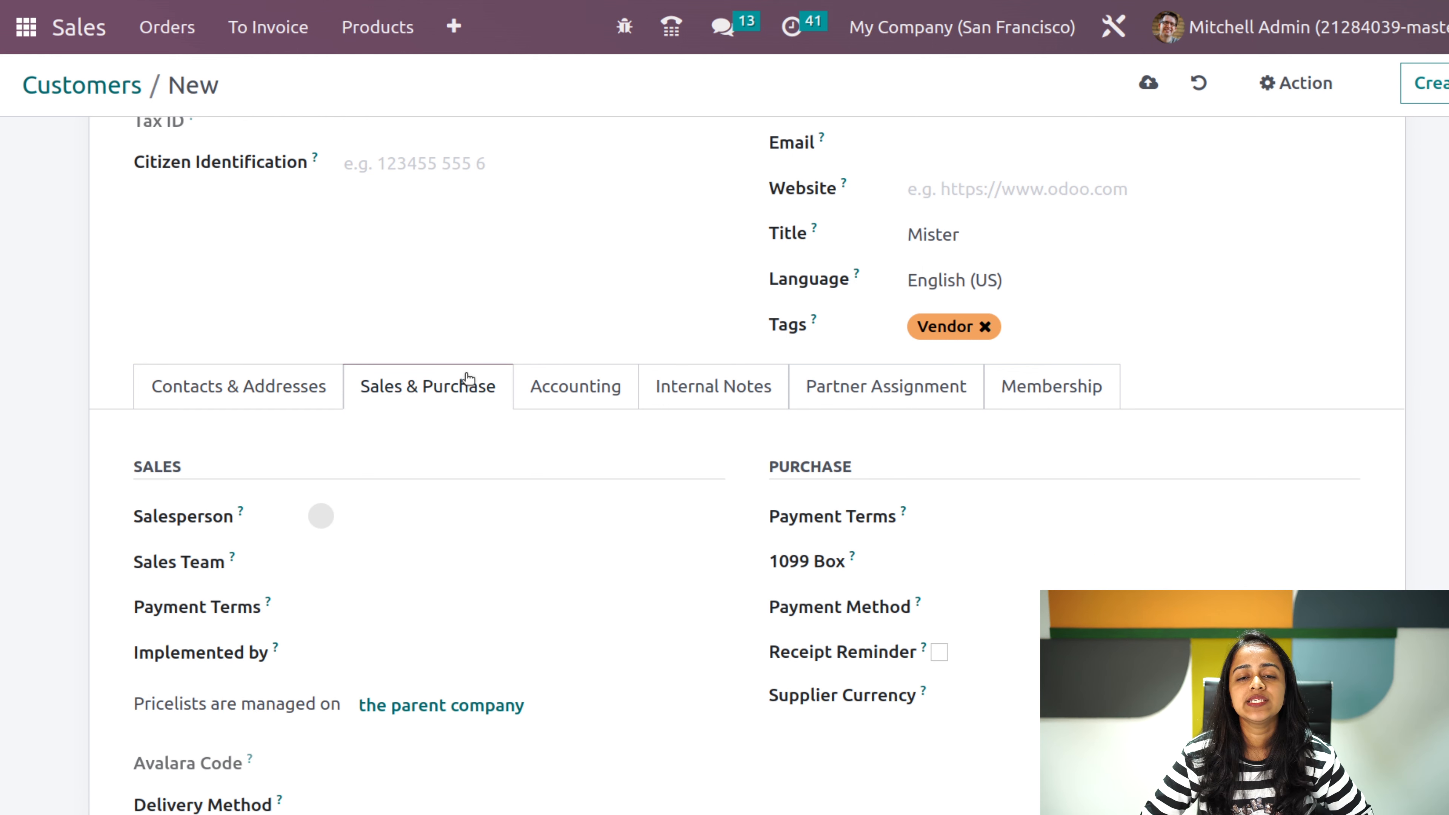
scroll(468, 378, "down", 3)
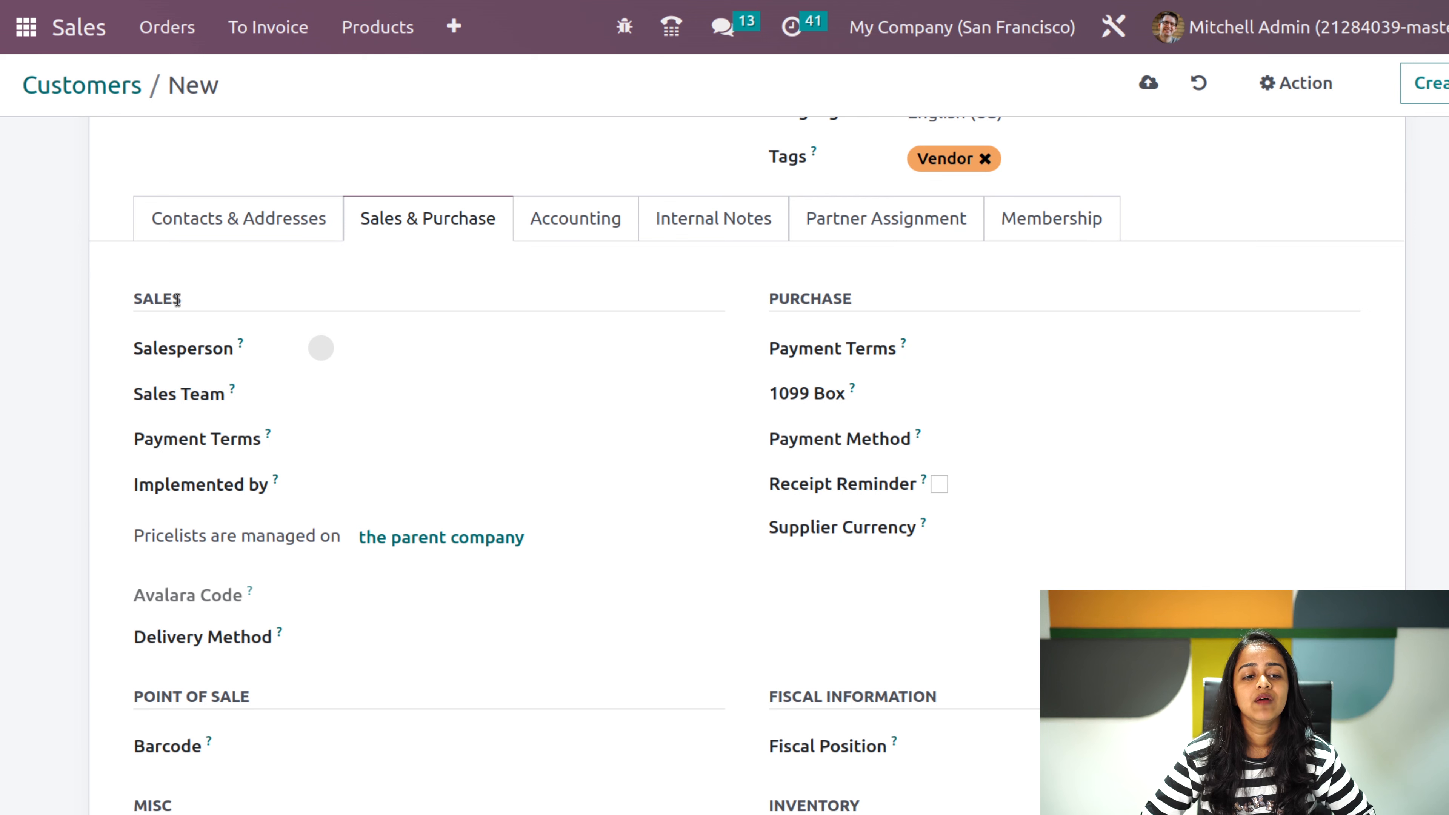
scroll(786, 564, "down", 5)
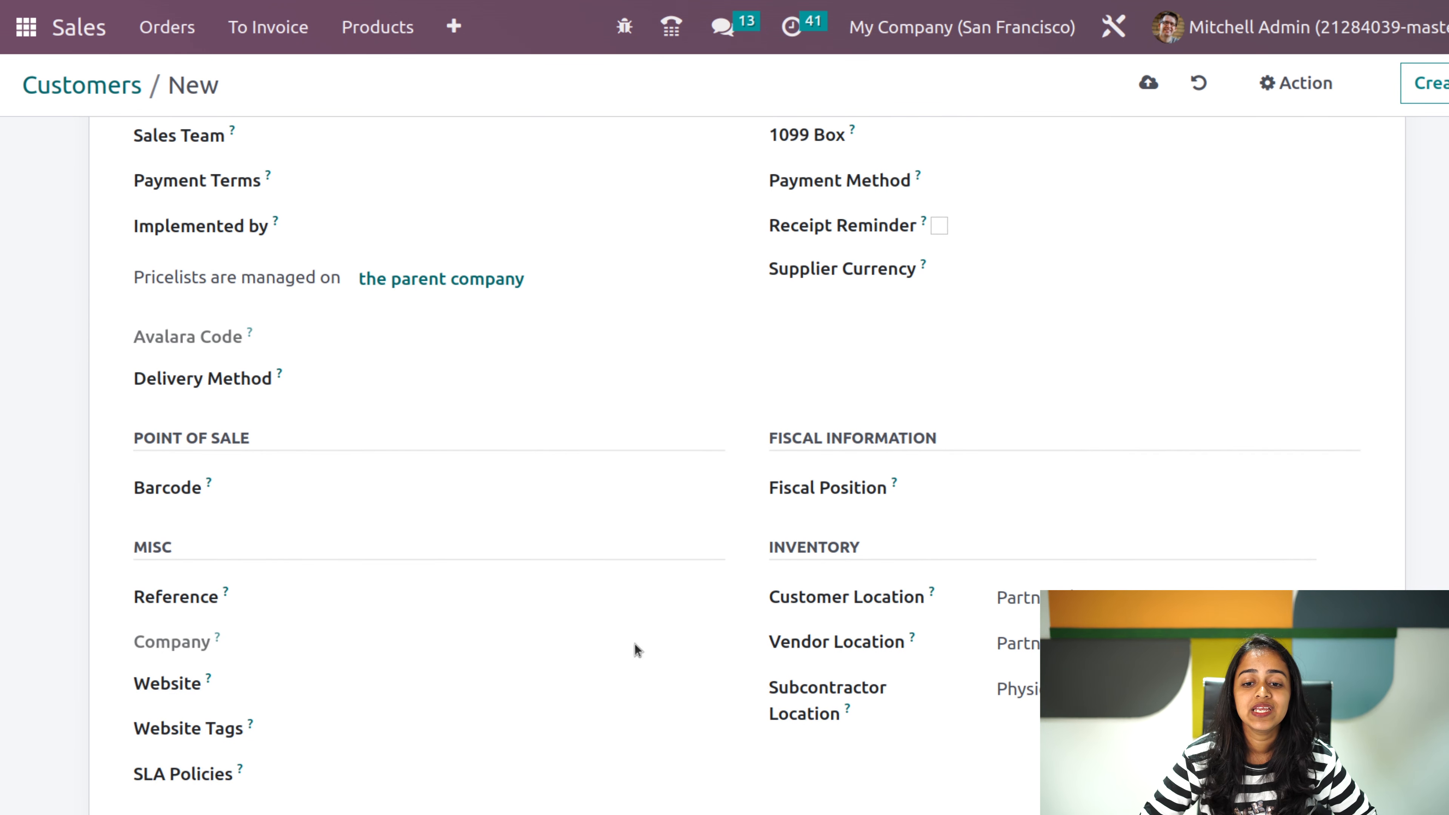
mouse_move(885, 516)
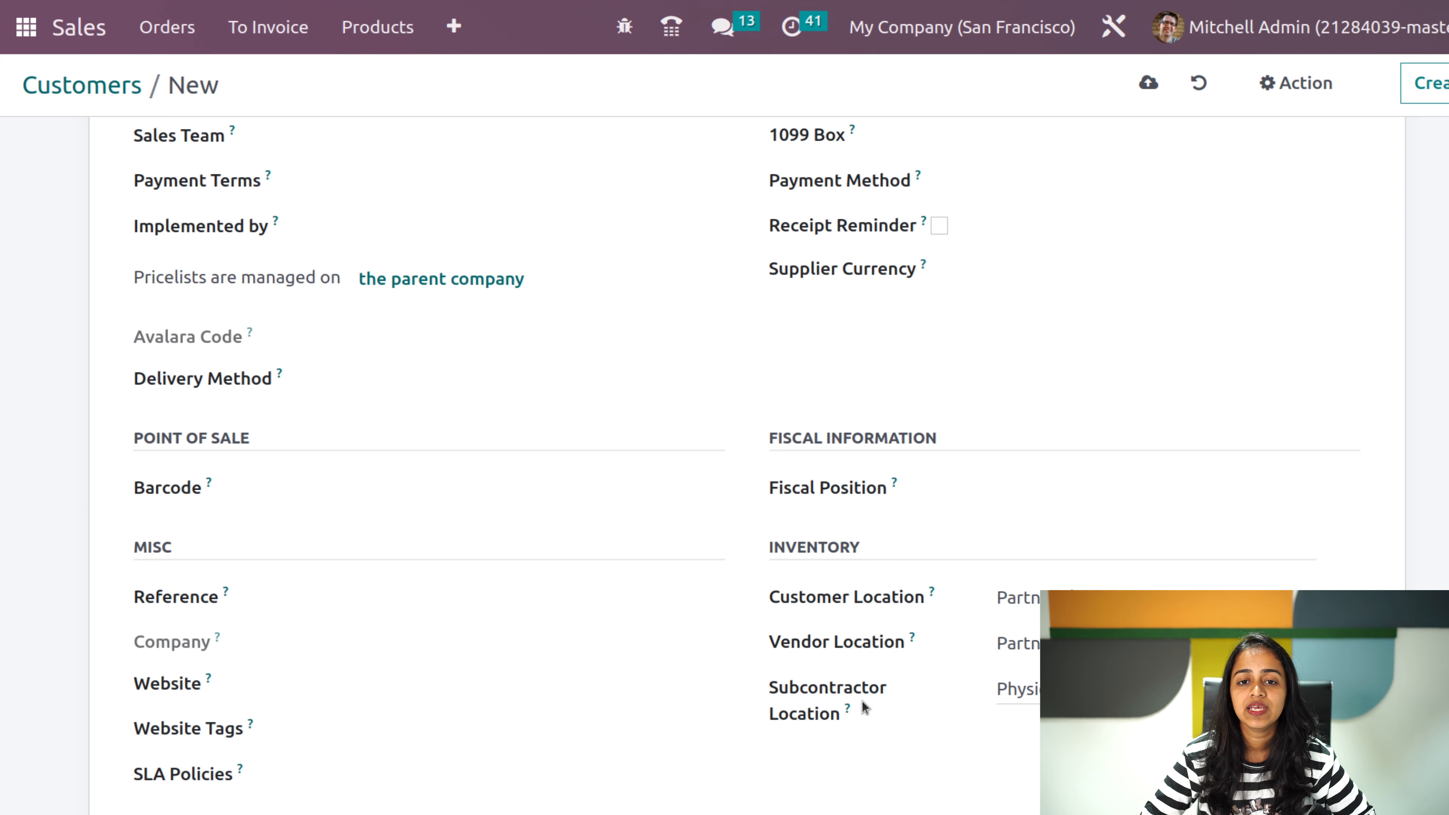
scroll(862, 700, "up", 10)
scroll(581, 634, "down", 10)
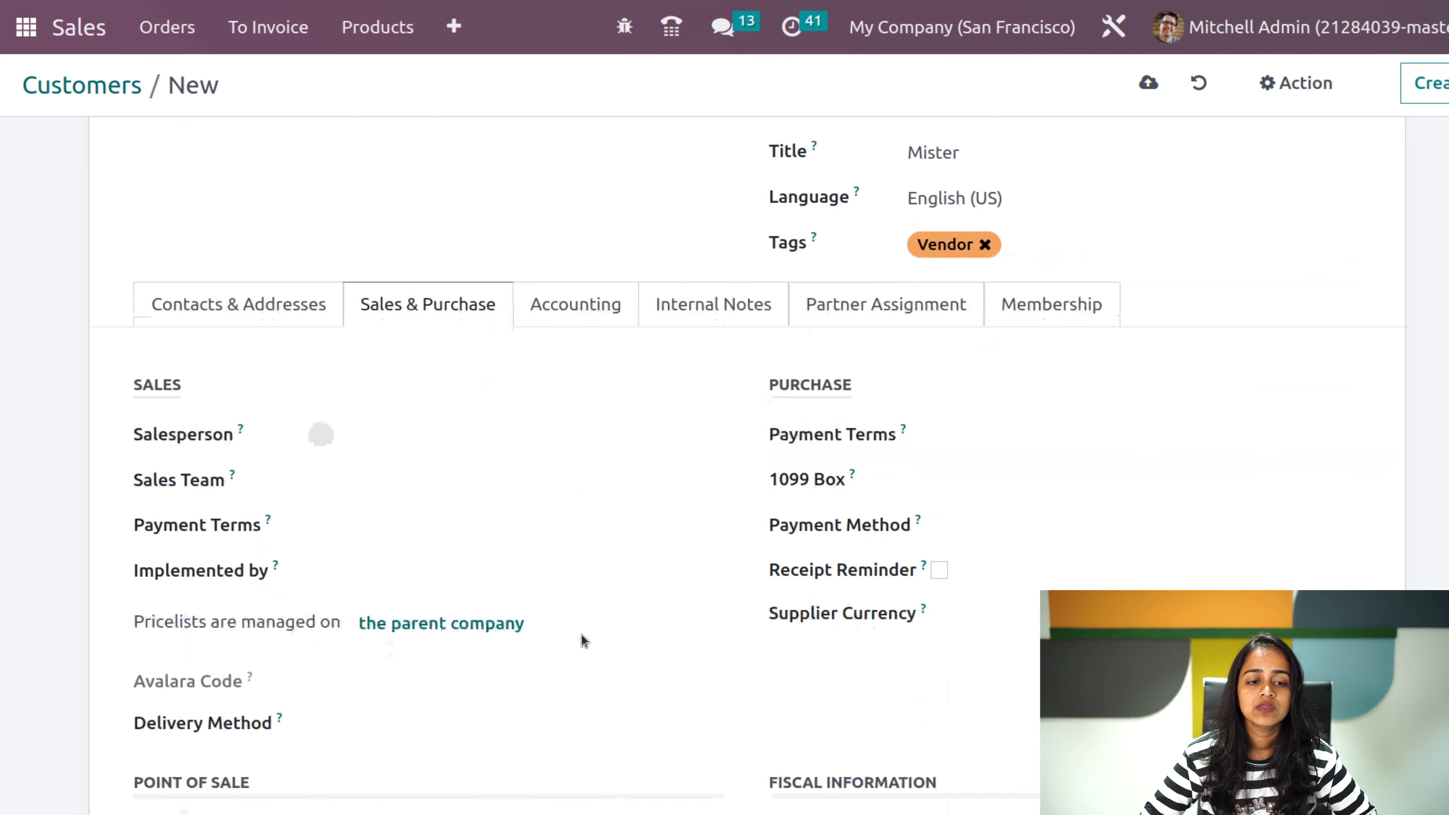
left_click(403, 446)
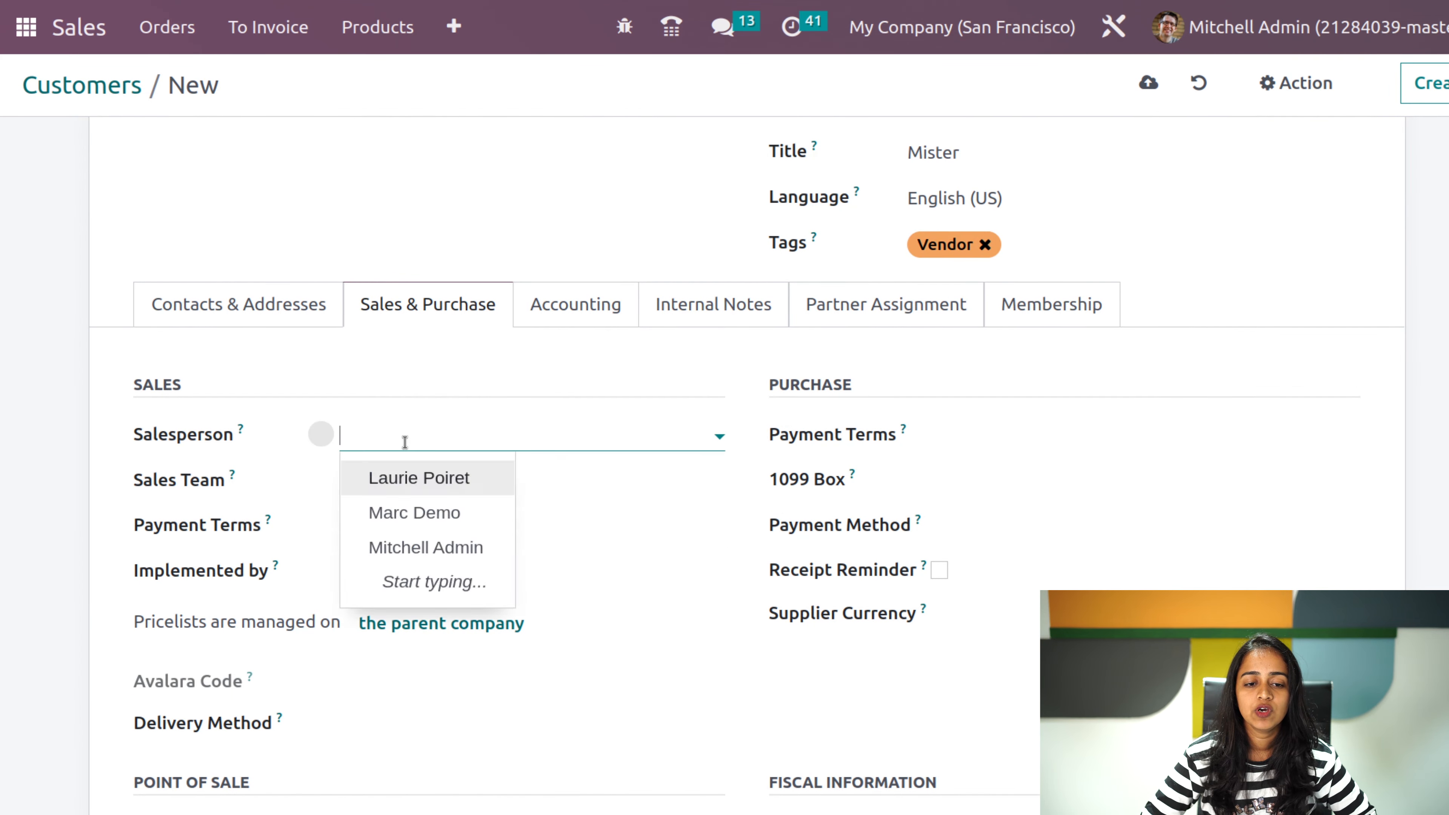
left_click(454, 546)
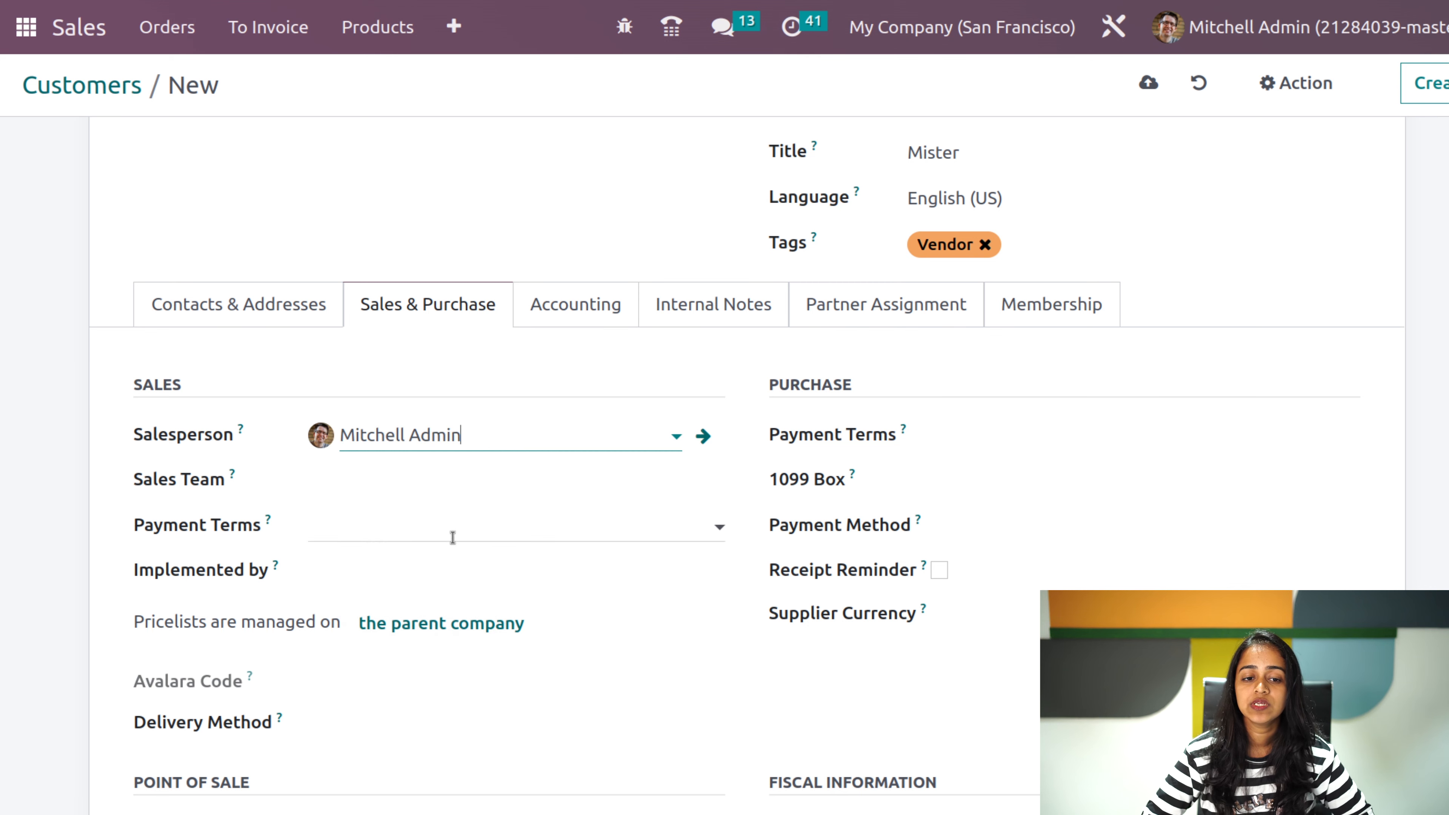
left_click(406, 471)
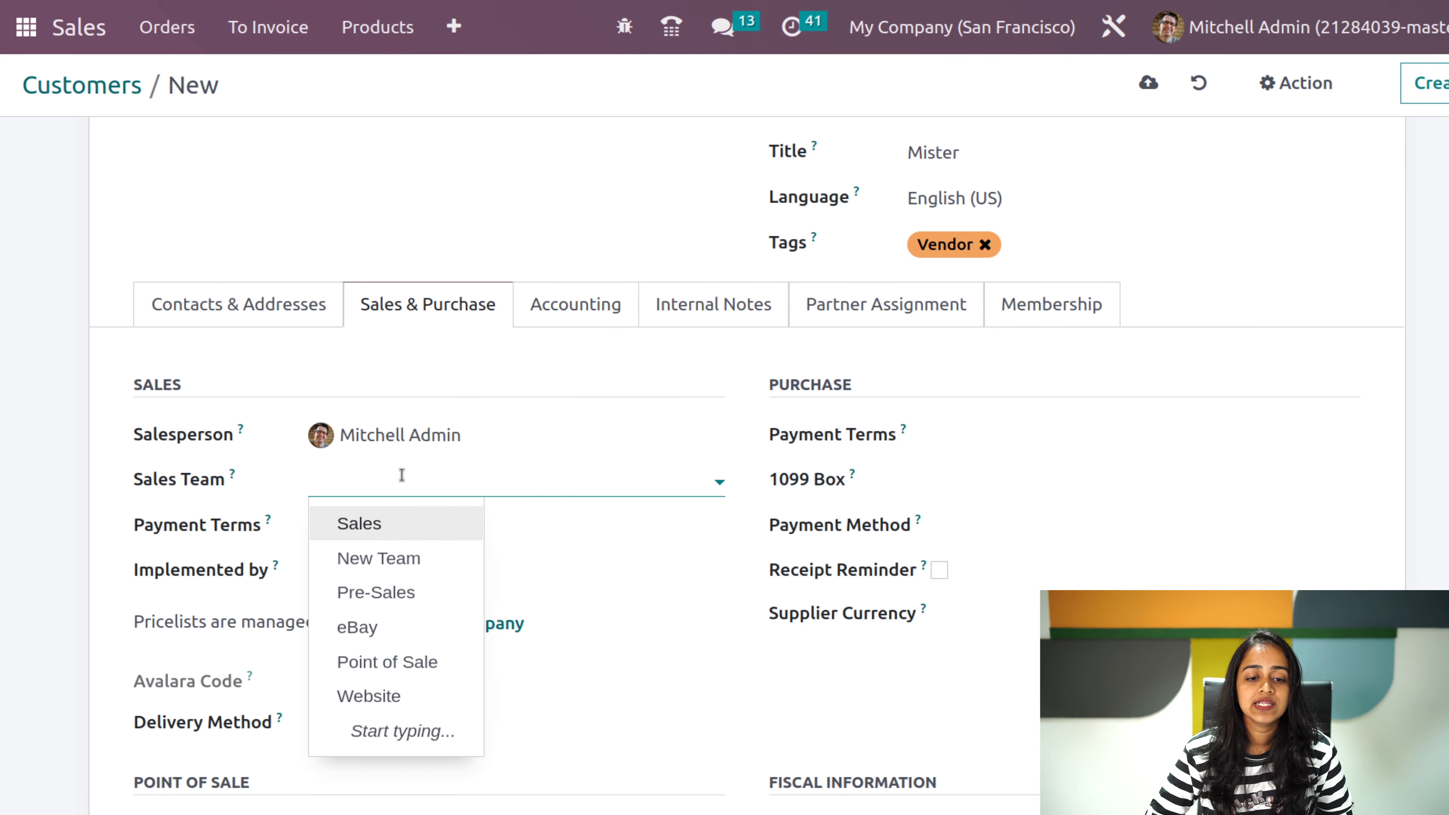
left_click(398, 524)
- Set both sales and purchase payment terms to 30 Days, leaving Implemented by and fiscal position empty
left_click(366, 526)
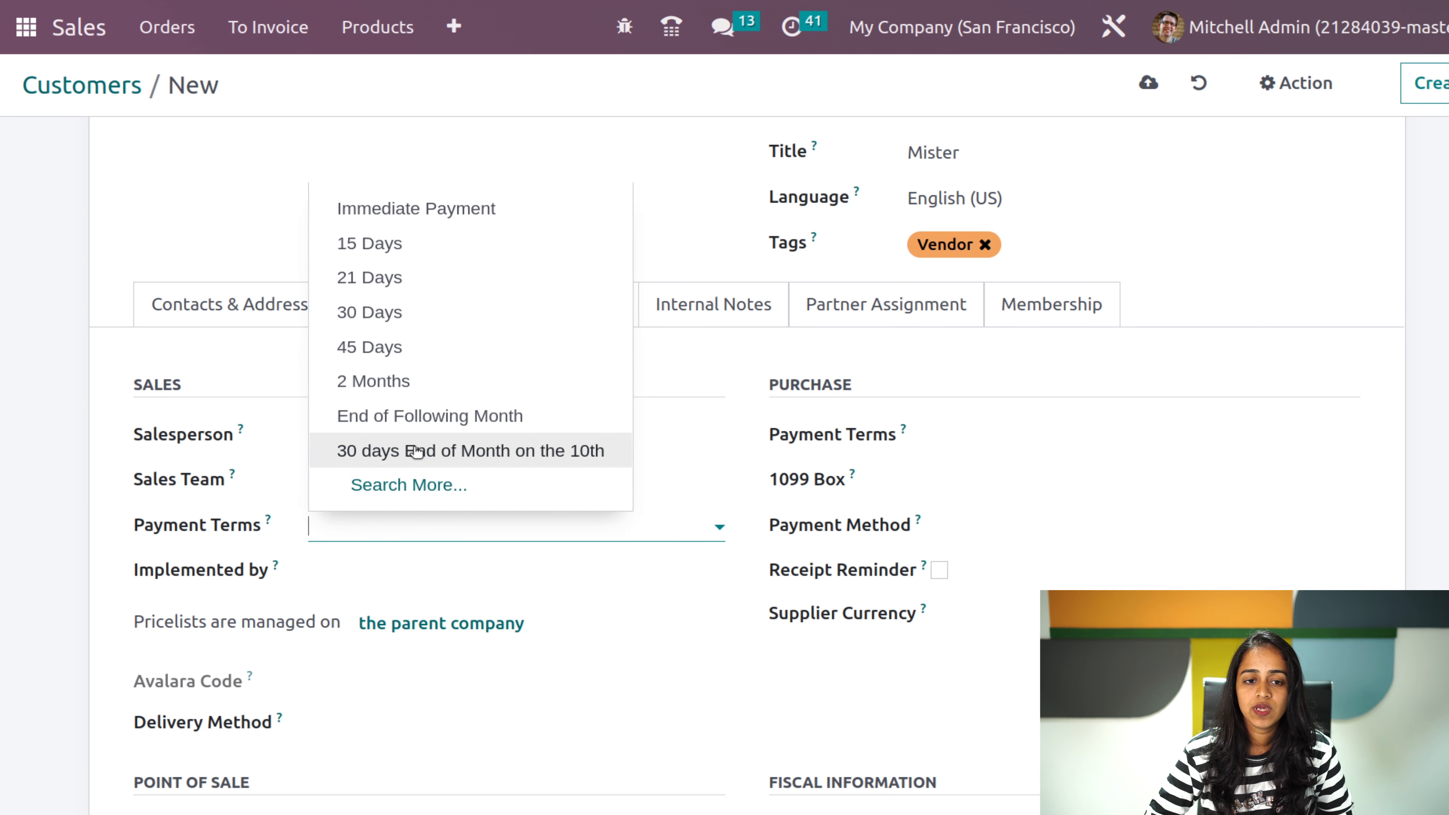
left_click(393, 312)
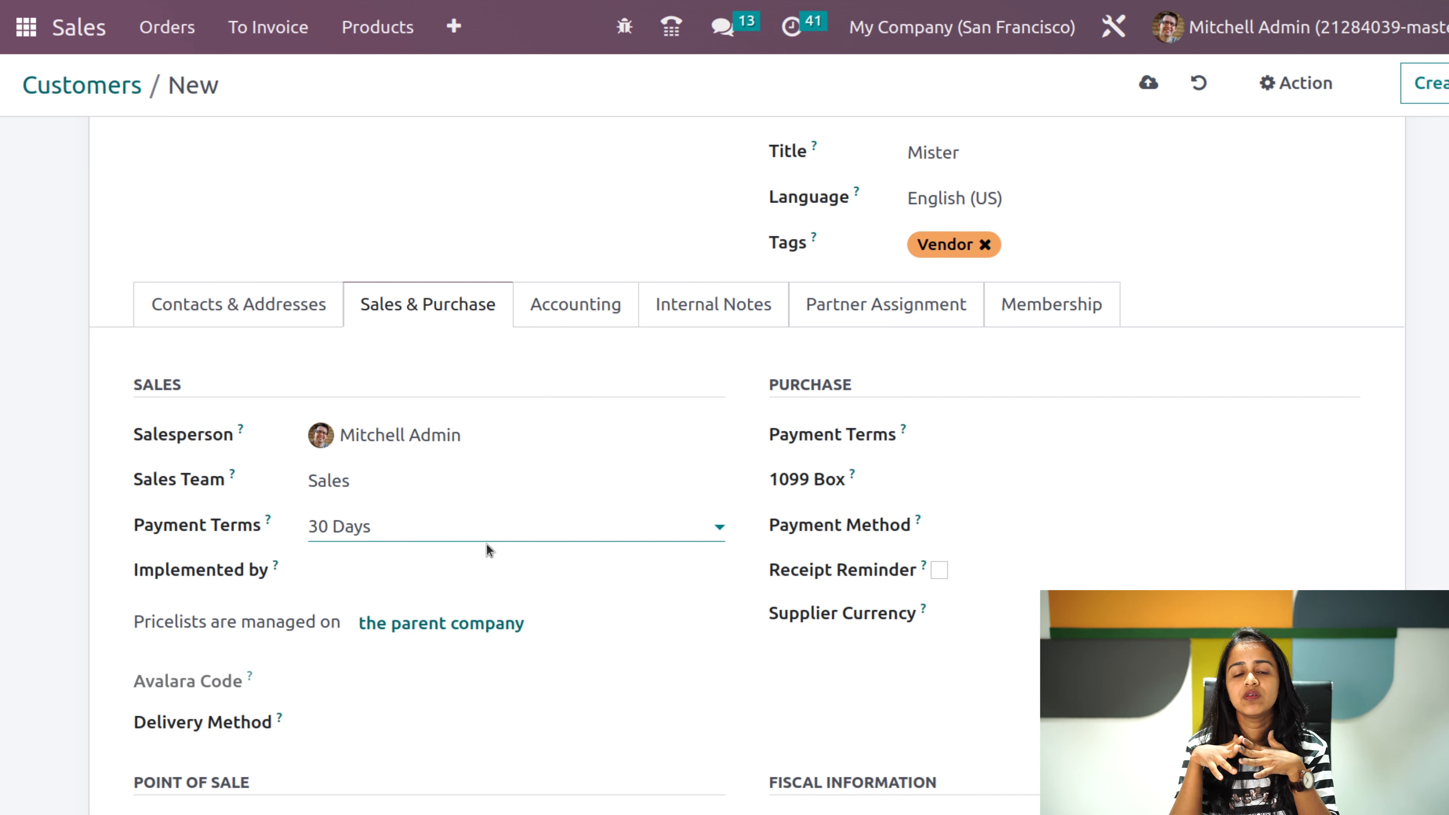
left_click(354, 581)
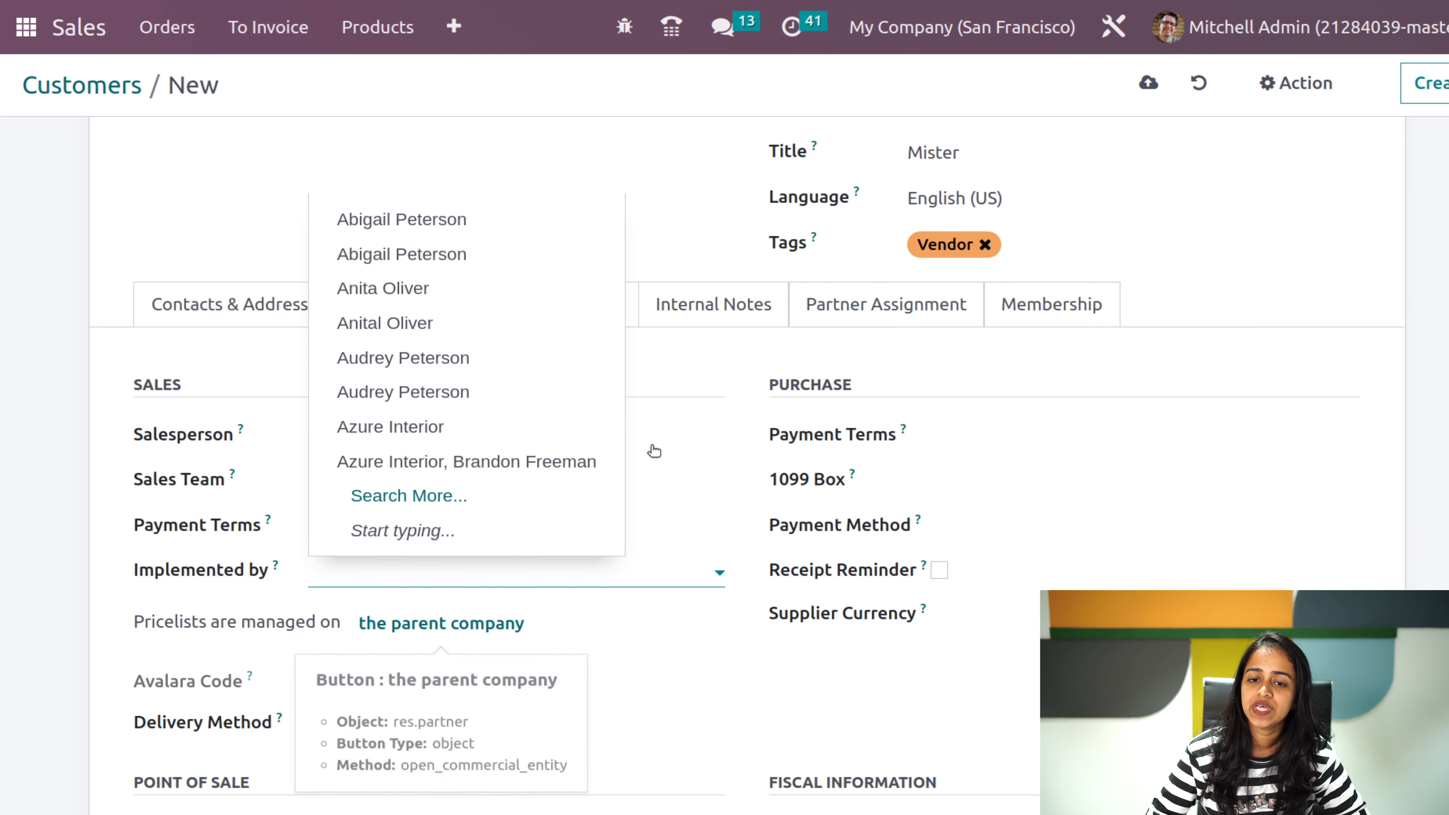
left_click(742, 539)
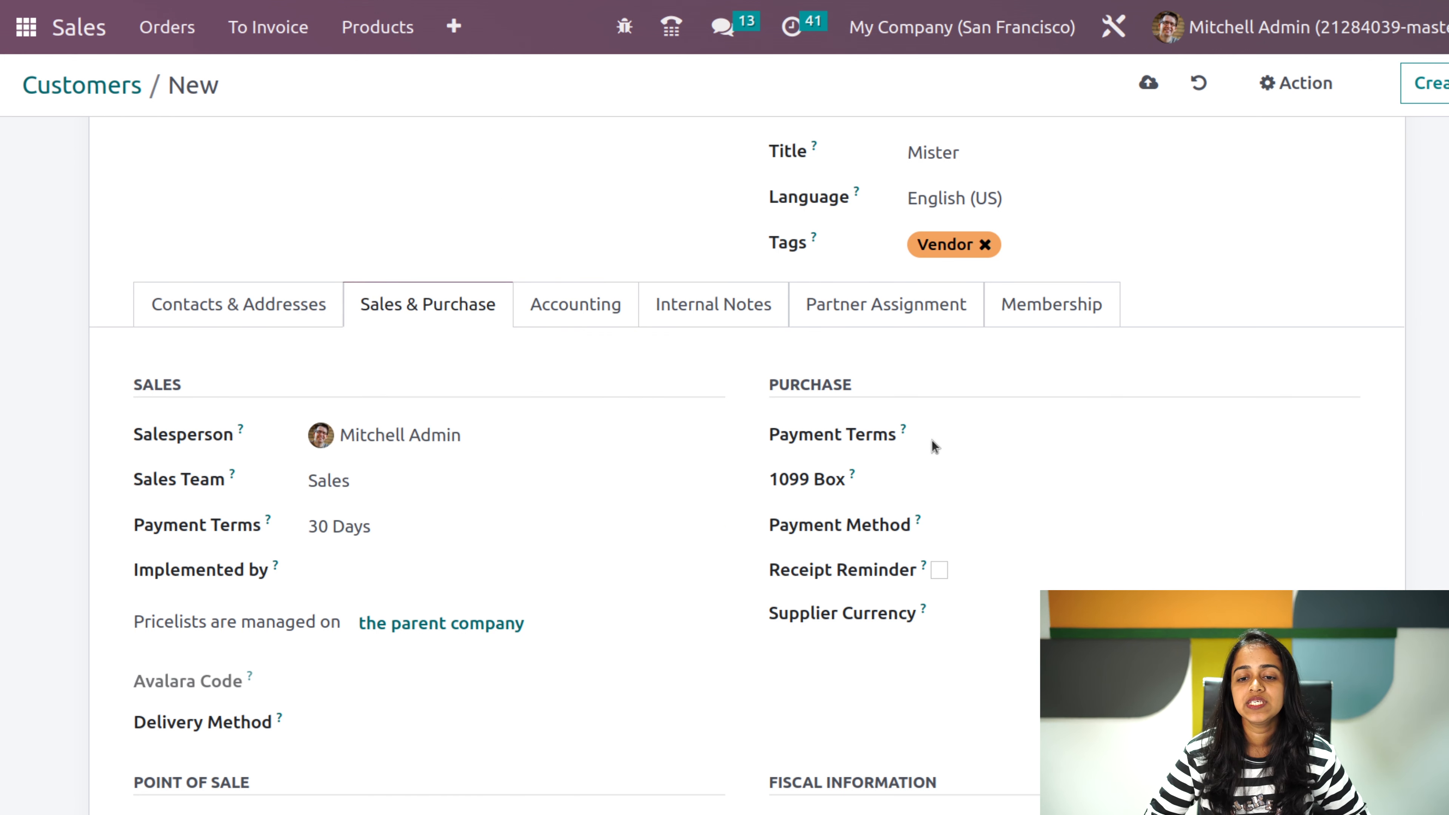
left_click(1030, 442)
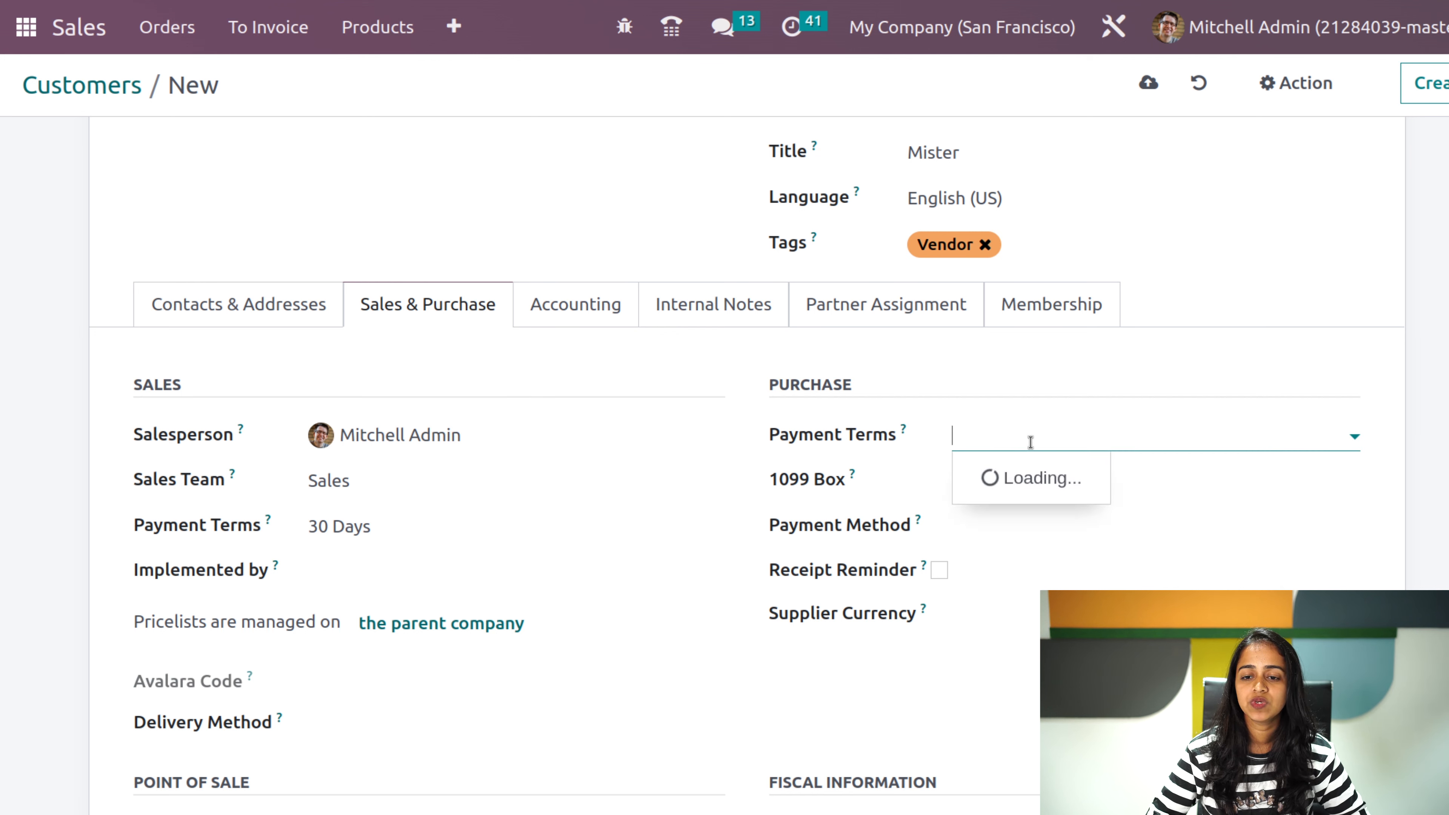
left_click(1029, 594)
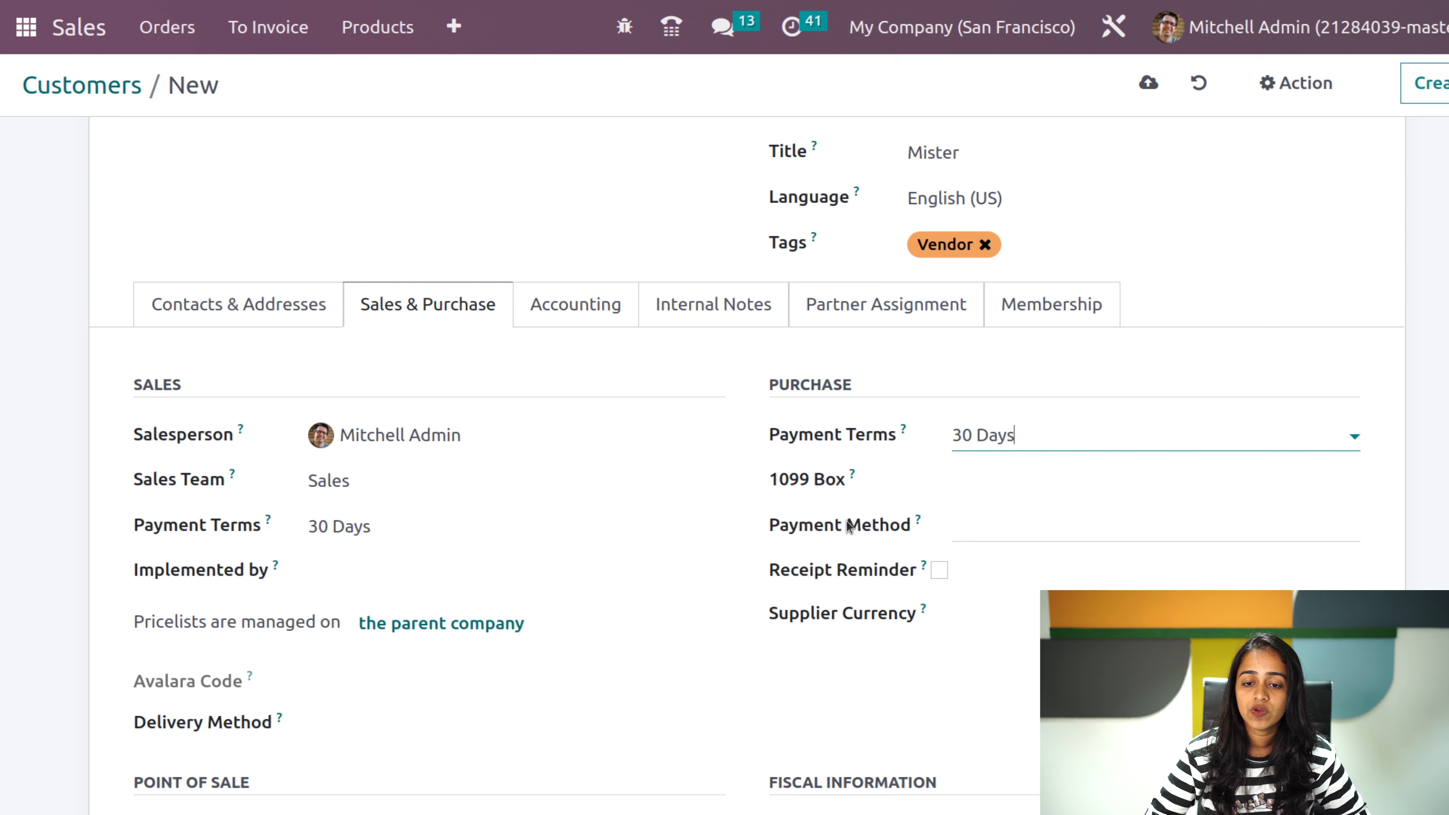
mouse_move(918, 567)
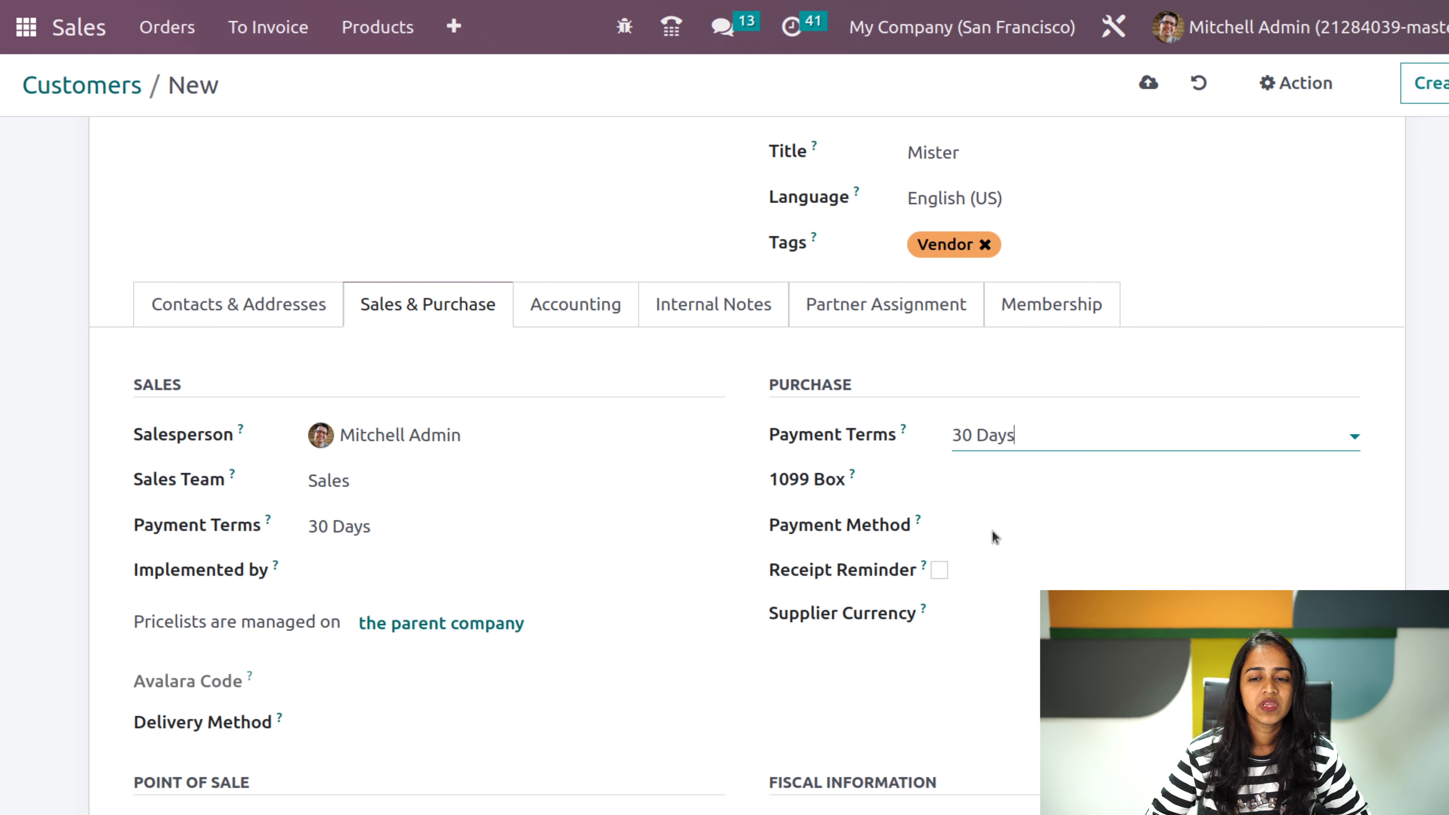
scroll(892, 588, "down", 3)
scroll(892, 594, "down", 4)
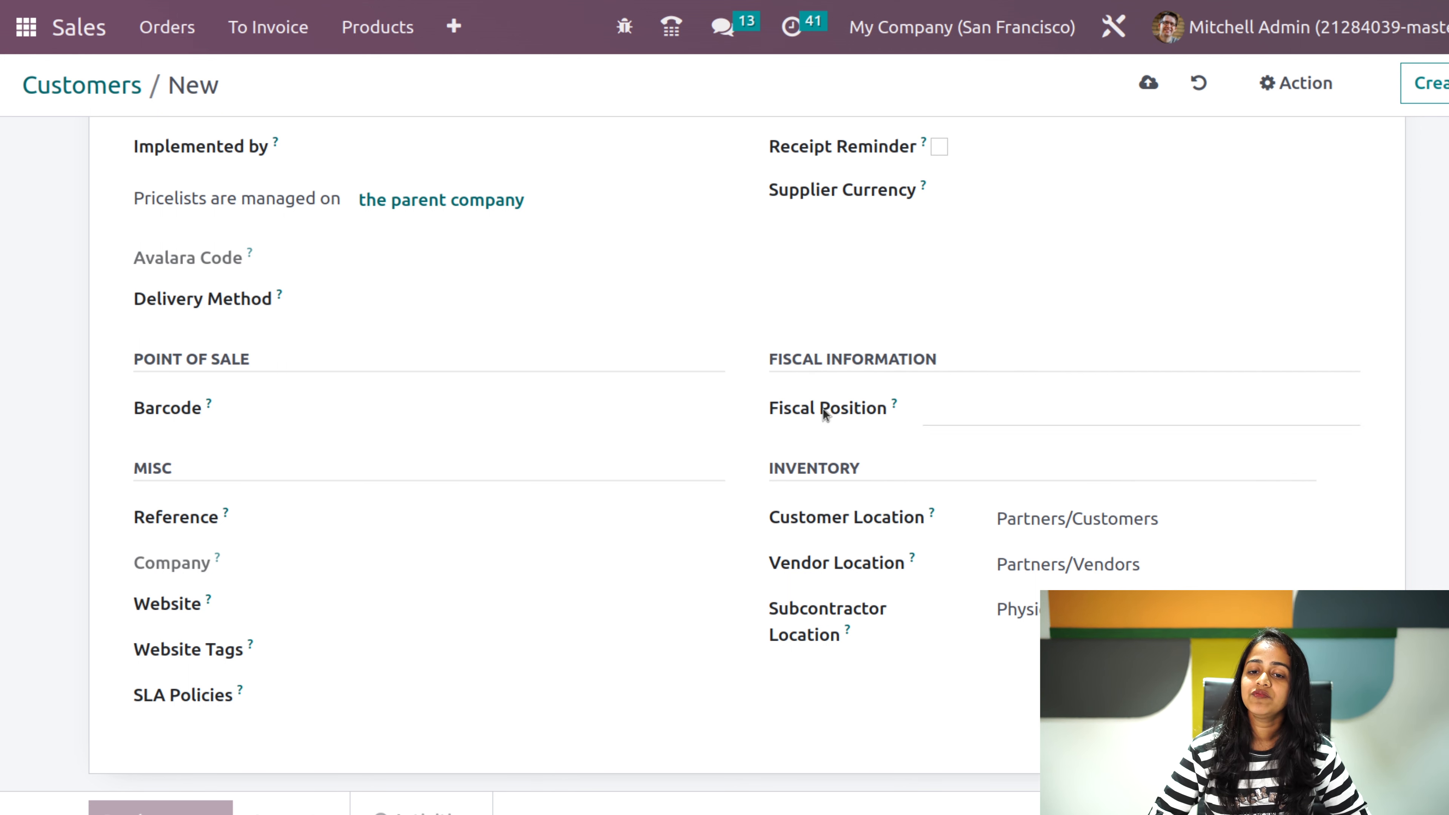
left_click(1004, 418)
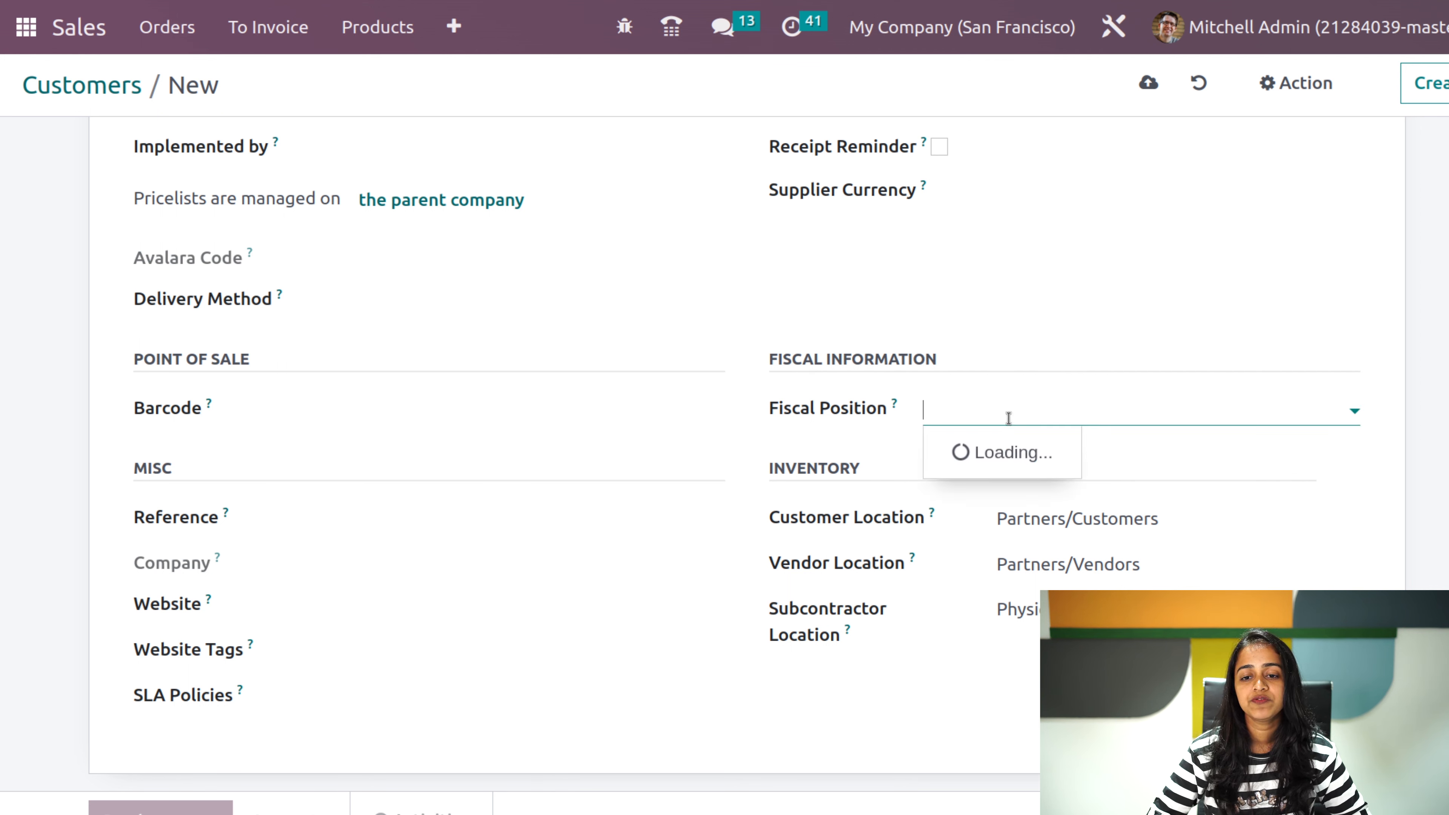
left_click(861, 460)
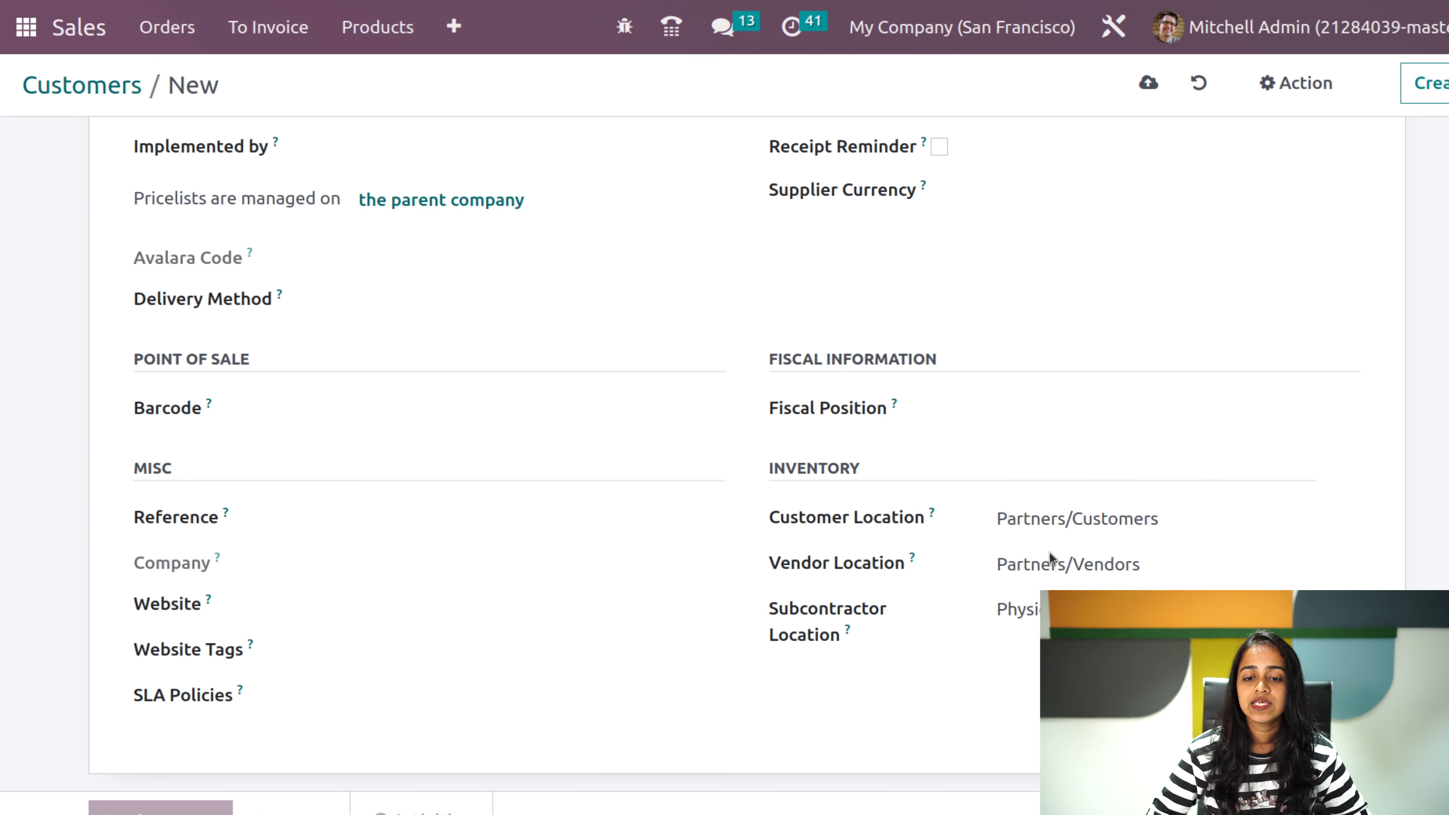
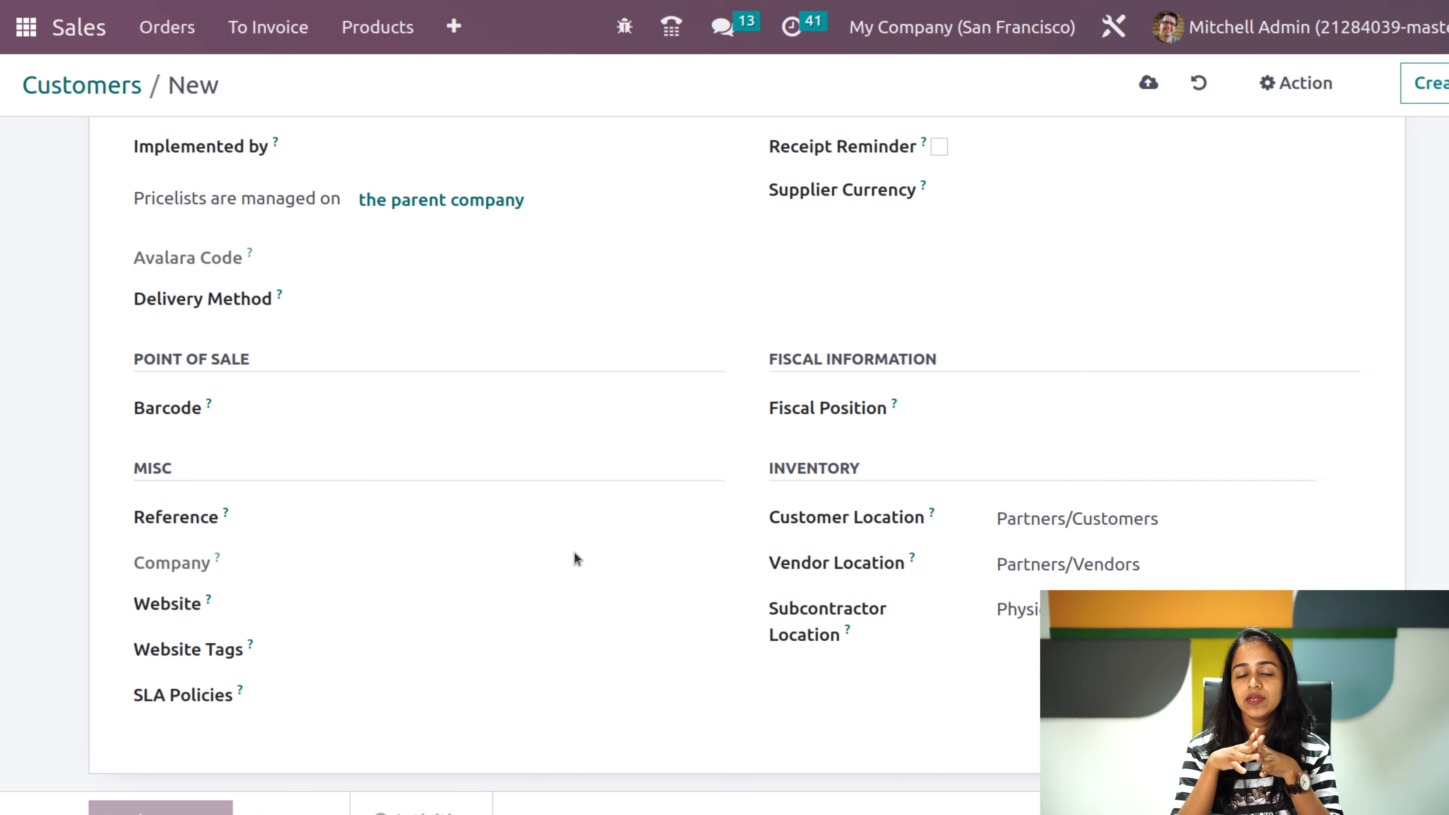
- View the new contact's Accounting tab, then its Internal Notes and sales warning section
scroll(574, 552, "up", 15)
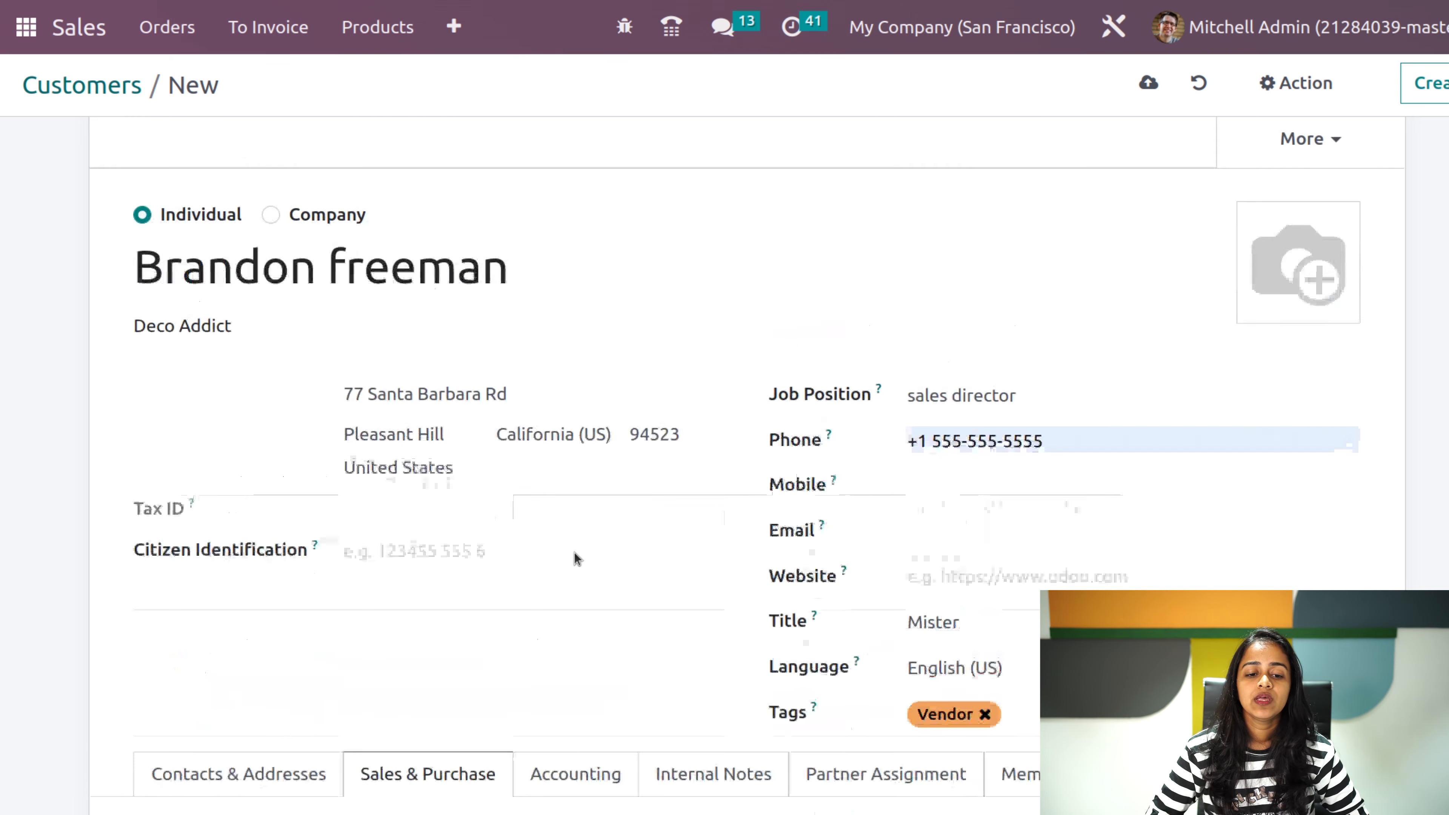
scroll(631, 459, "down", 5)
left_click(573, 485)
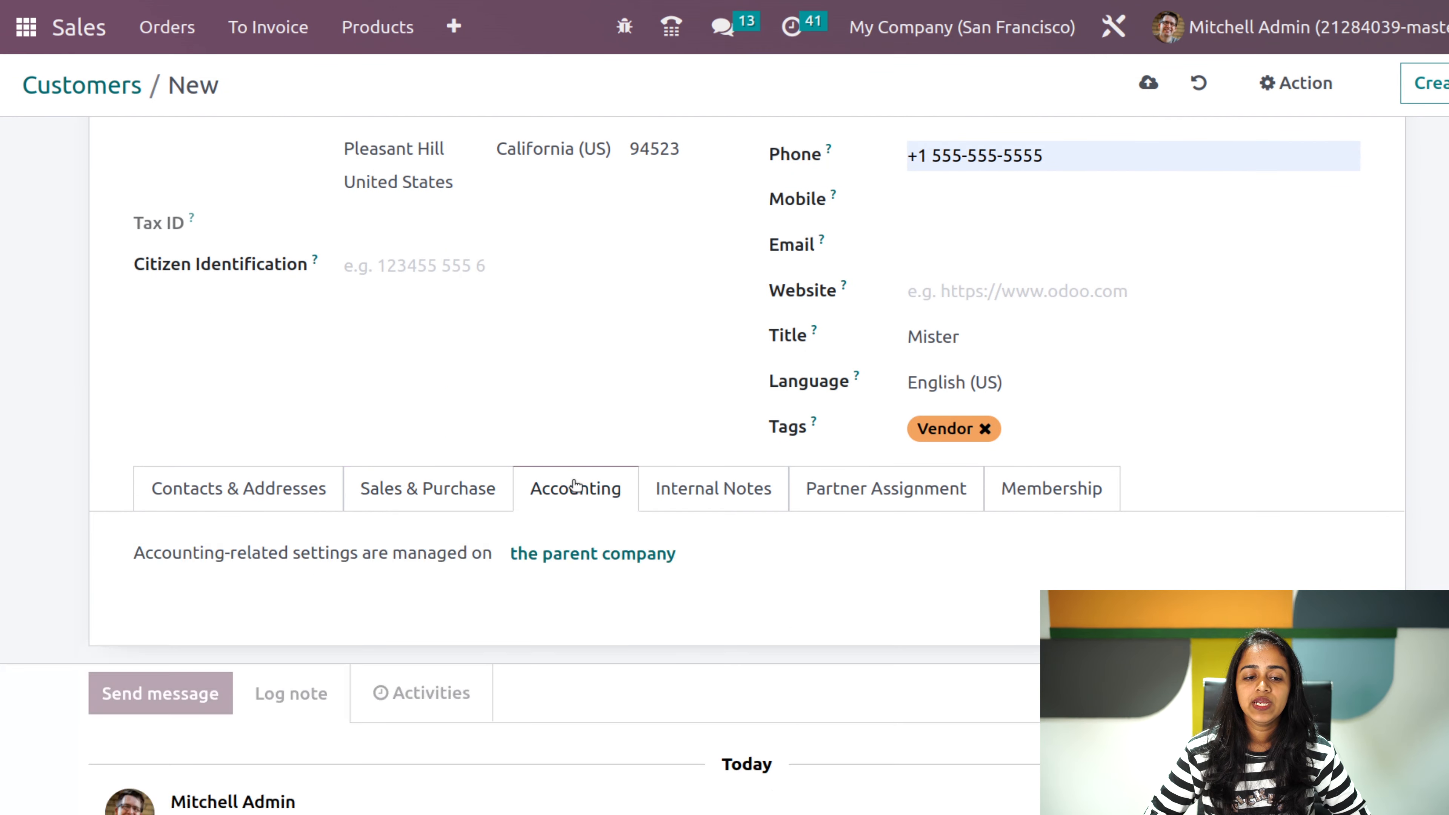
scroll(573, 483, "down", 2)
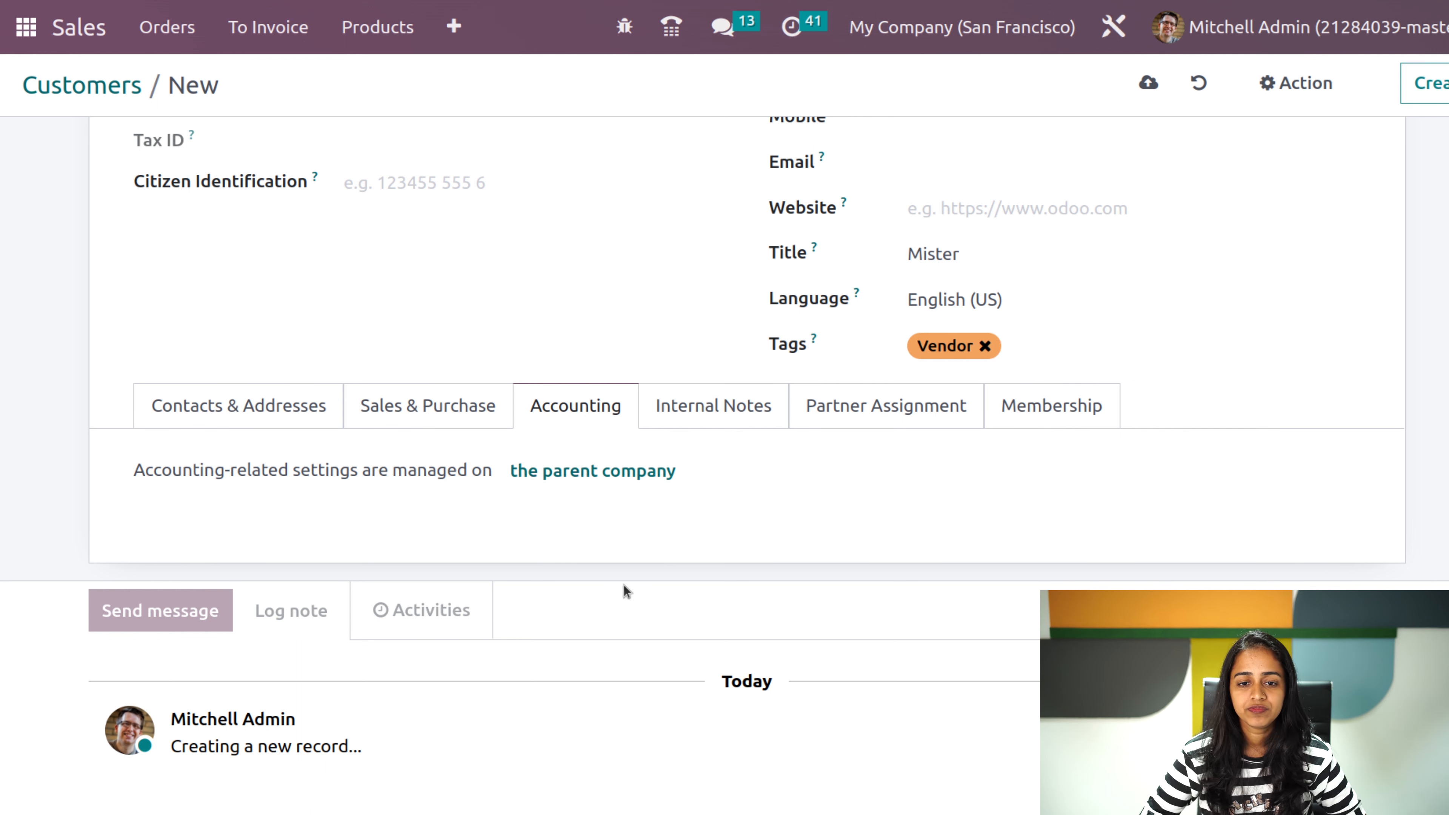
left_click(720, 394)
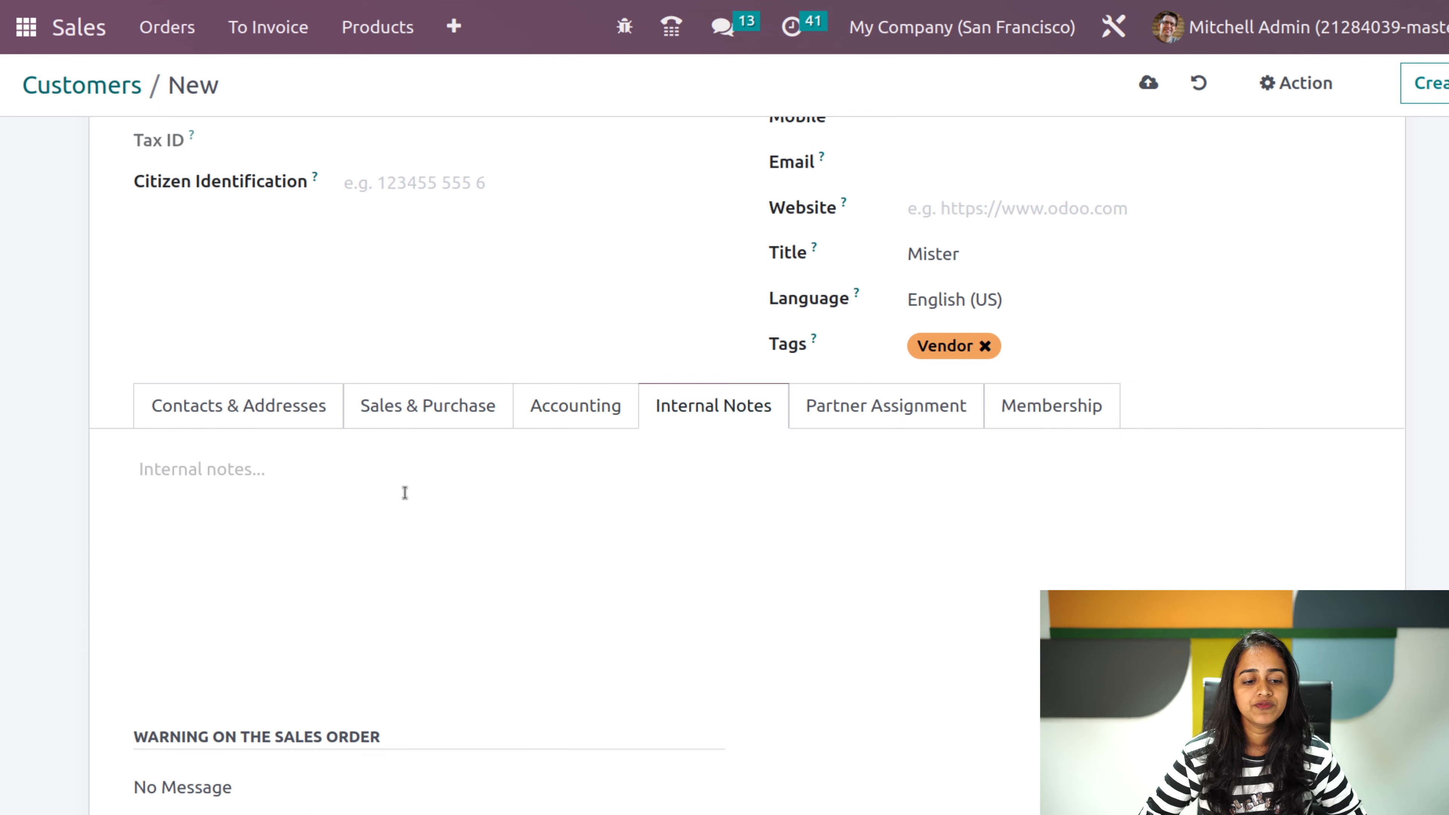
scroll(308, 446, "down", 5)
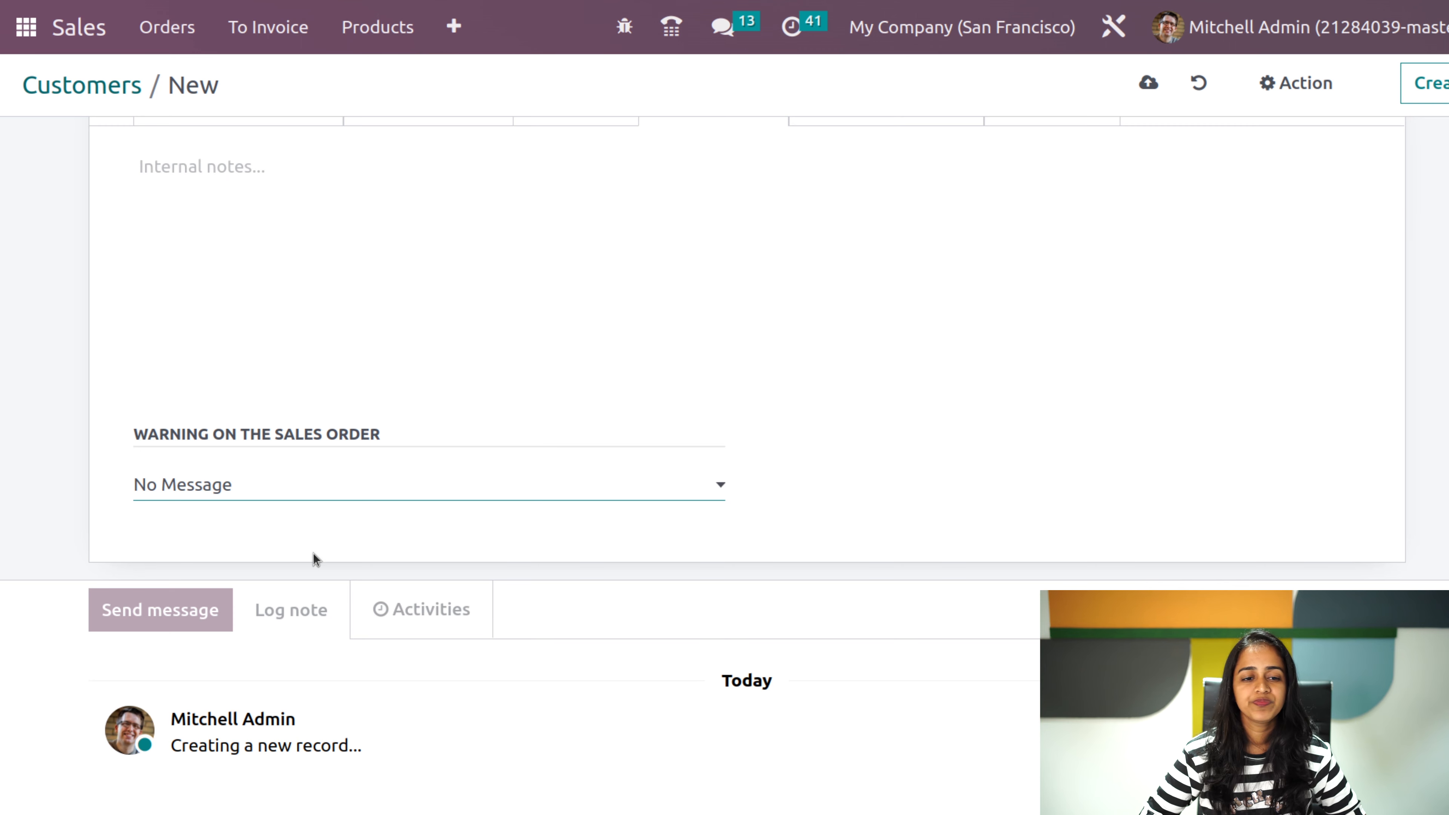
scroll(533, 356, "up", 5)
- Browse Partner Level and Activation choices on Partner Assignment without picking, then view Membership
left_click(842, 400)
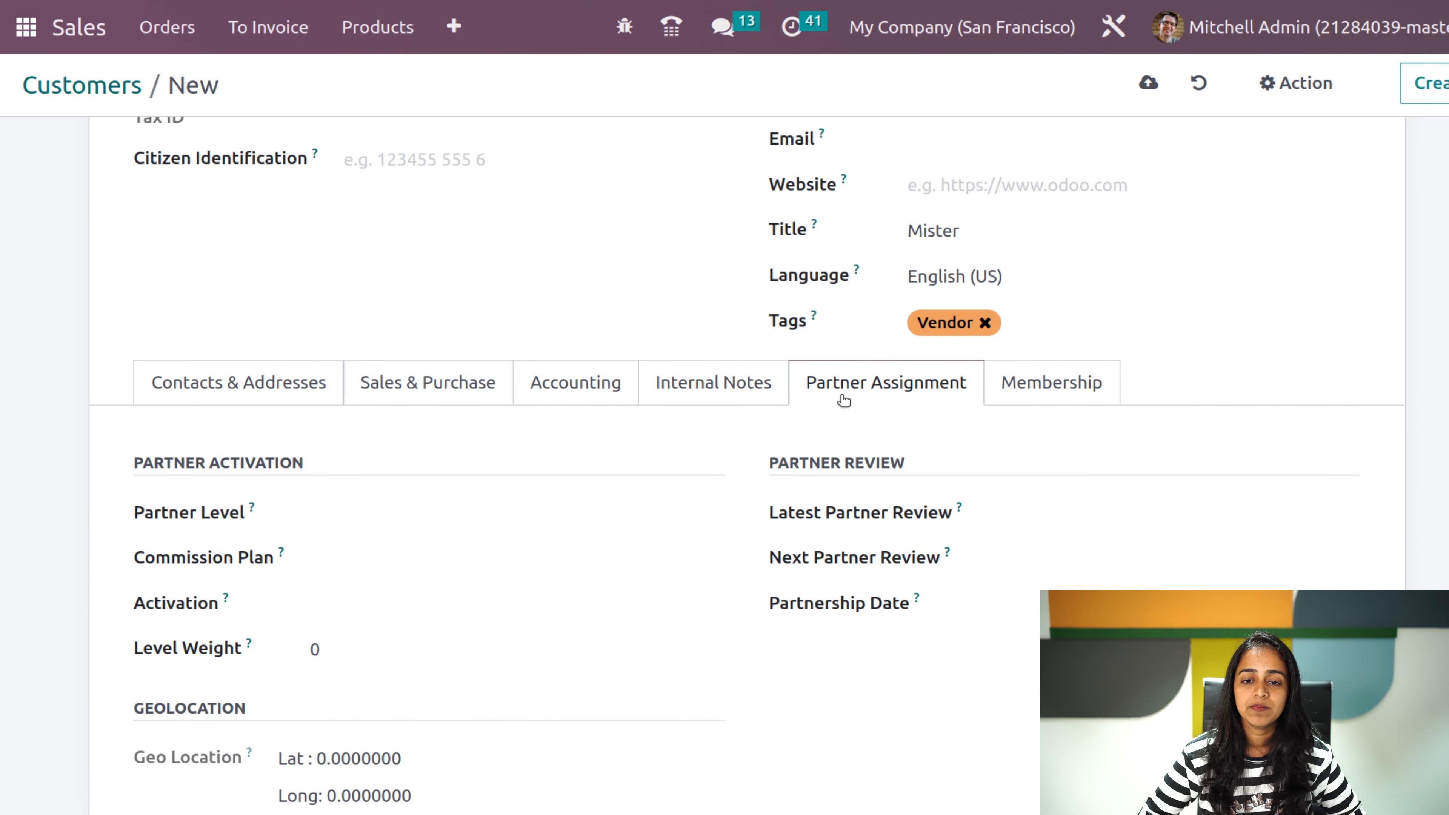
scroll(564, 495, "down", 3)
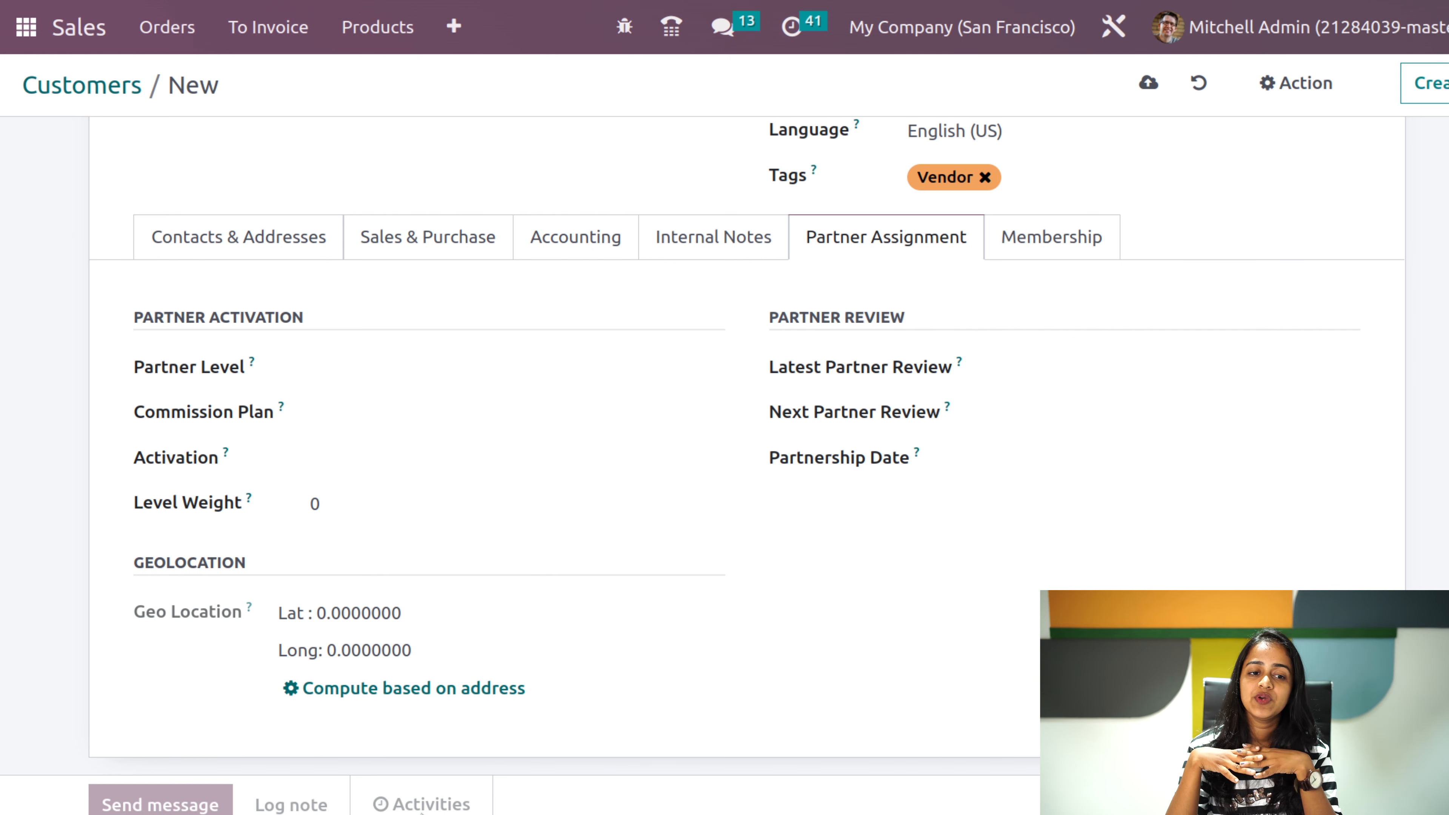
left_click(479, 362)
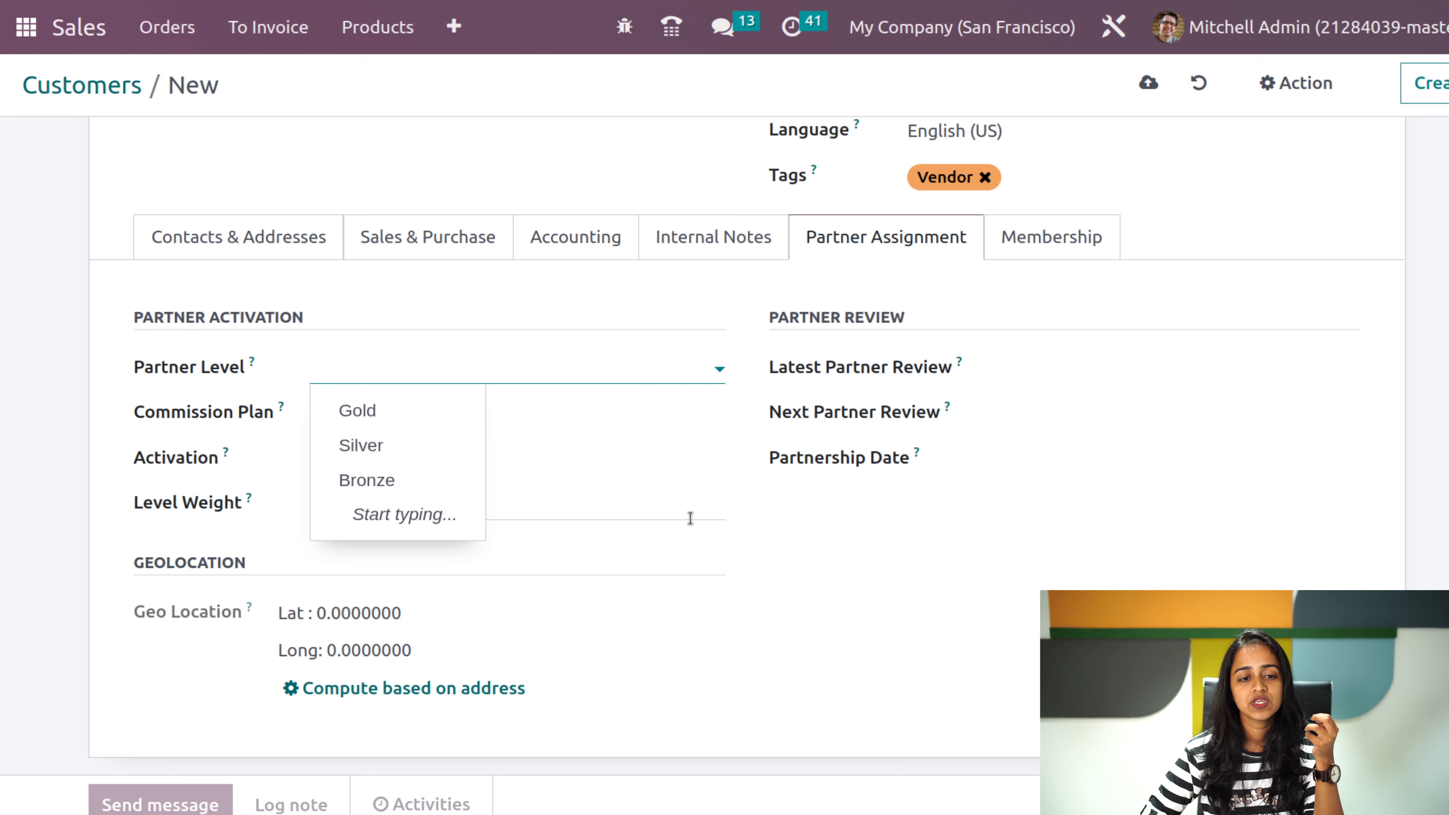
left_click(820, 537)
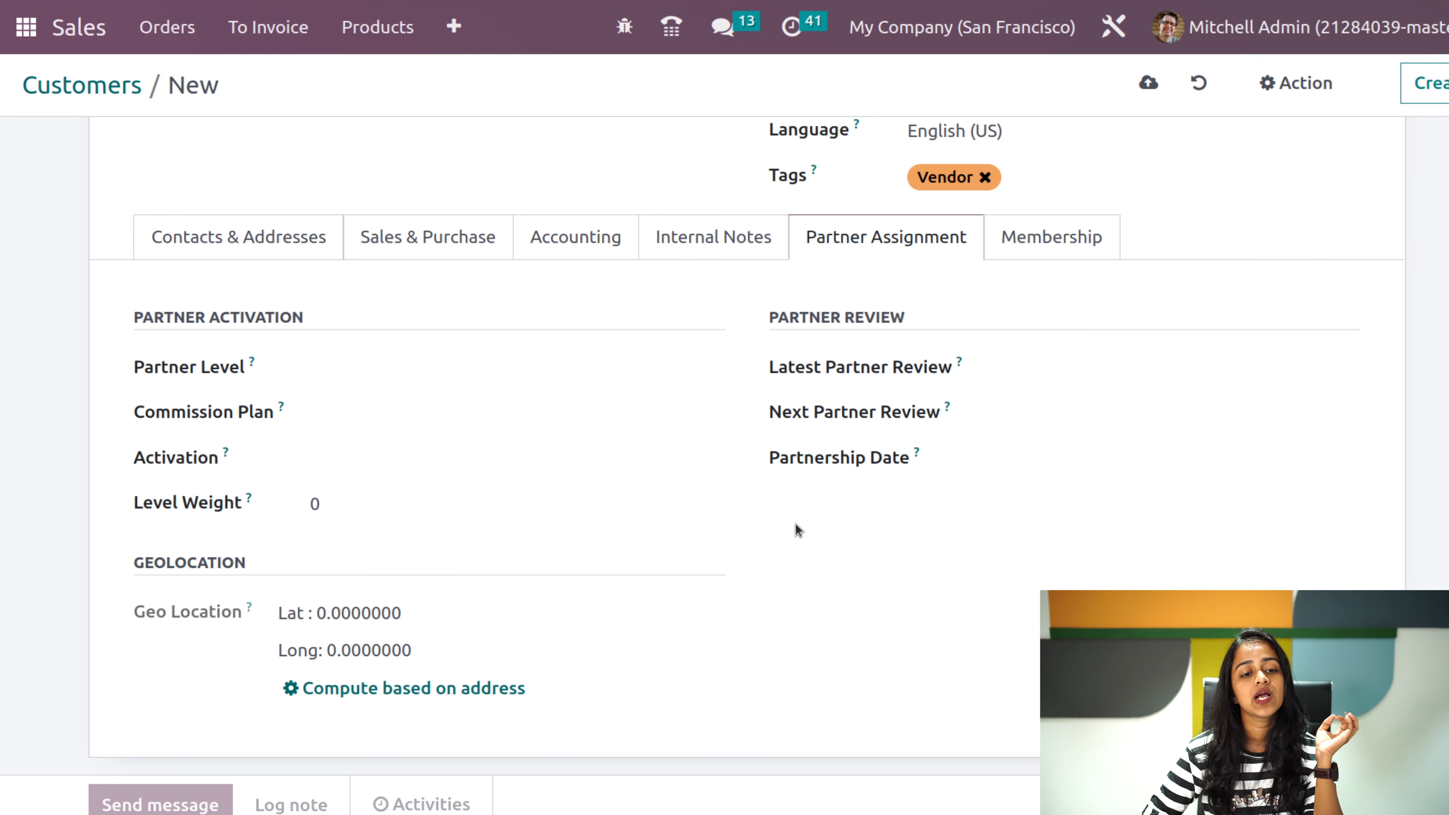
left_click(445, 448)
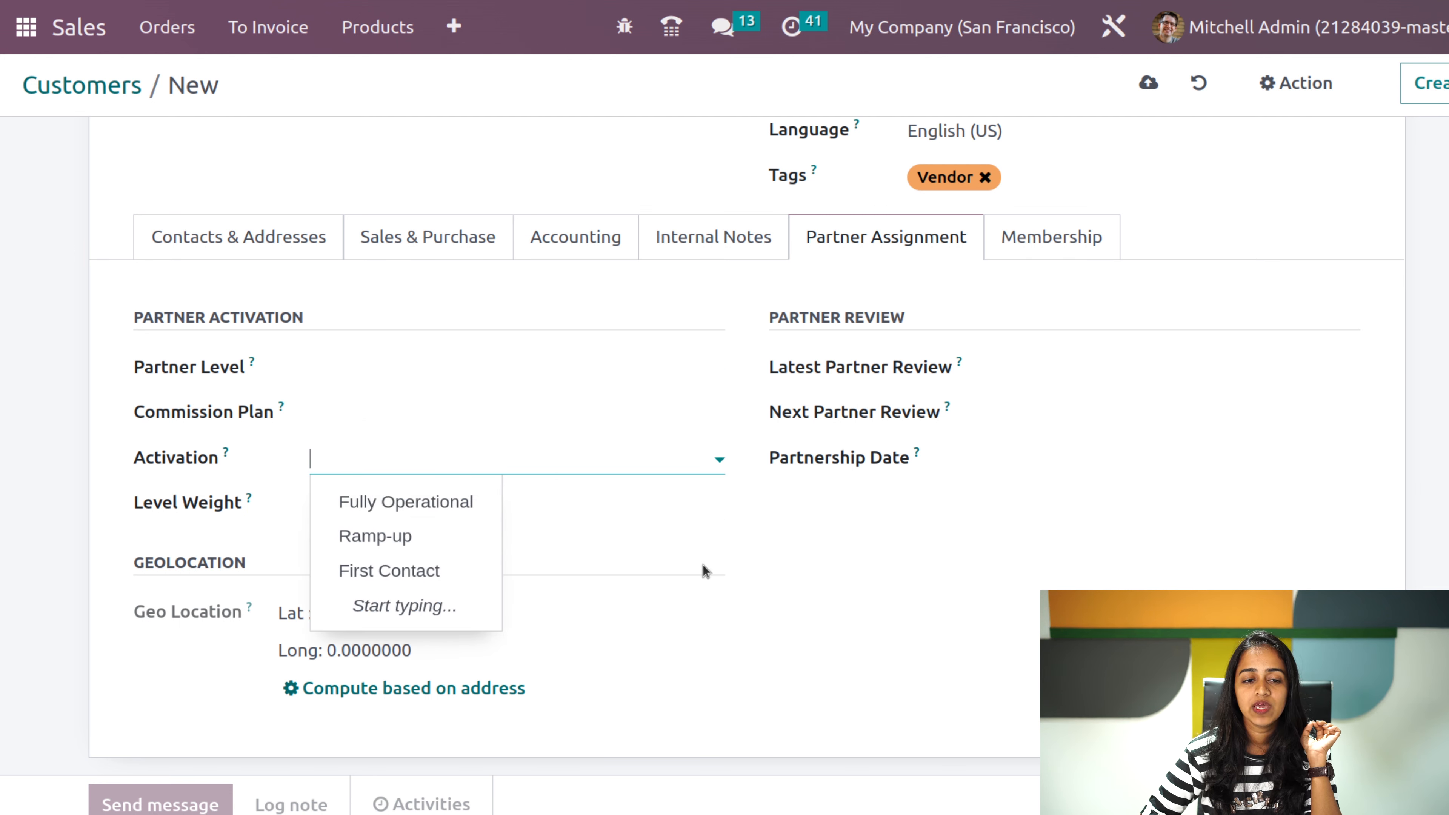
left_click(852, 656)
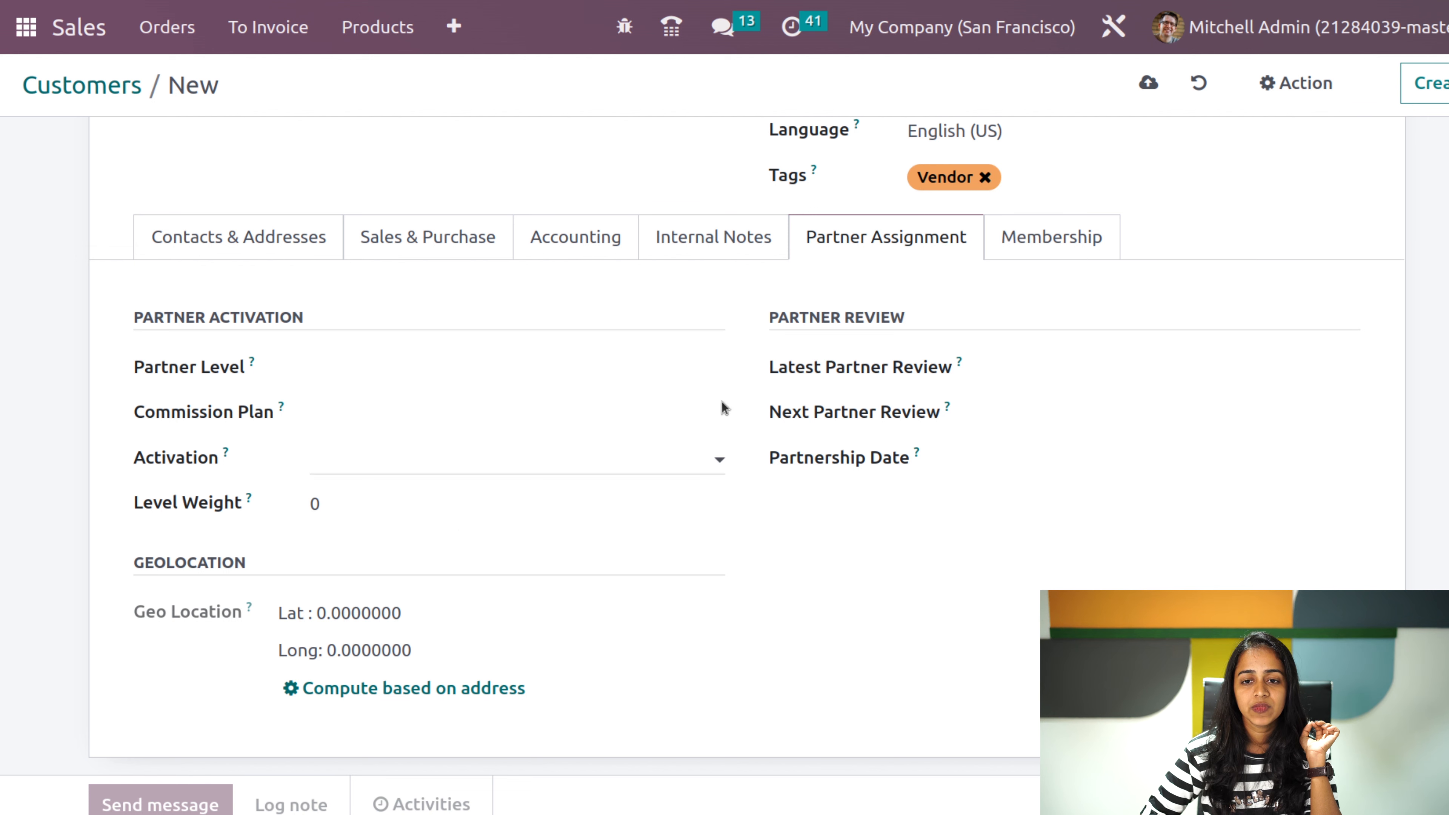
left_click(1049, 228)
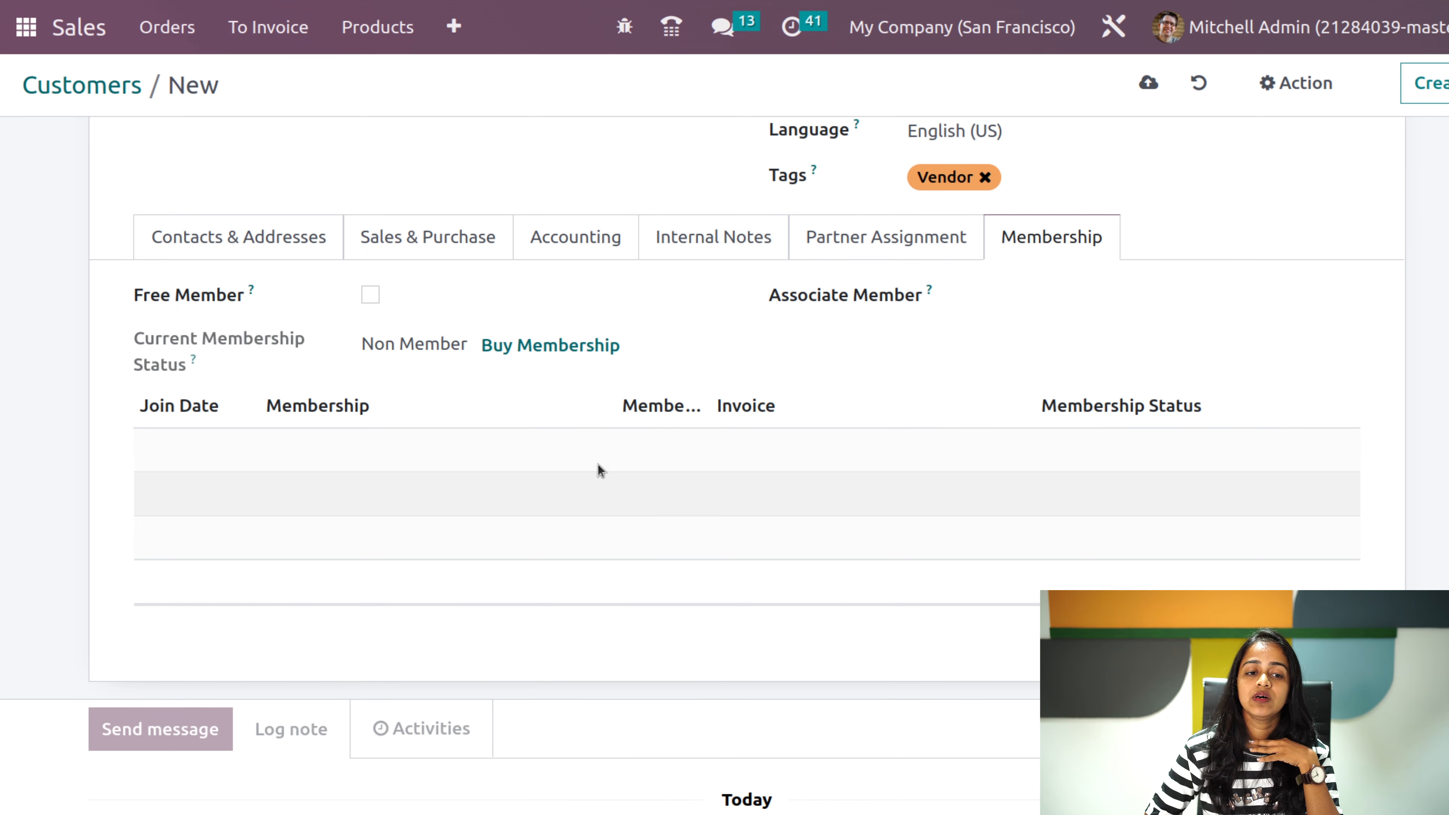
- Tick Free Member so the contact's membership status reads Free Member
left_click(371, 295)
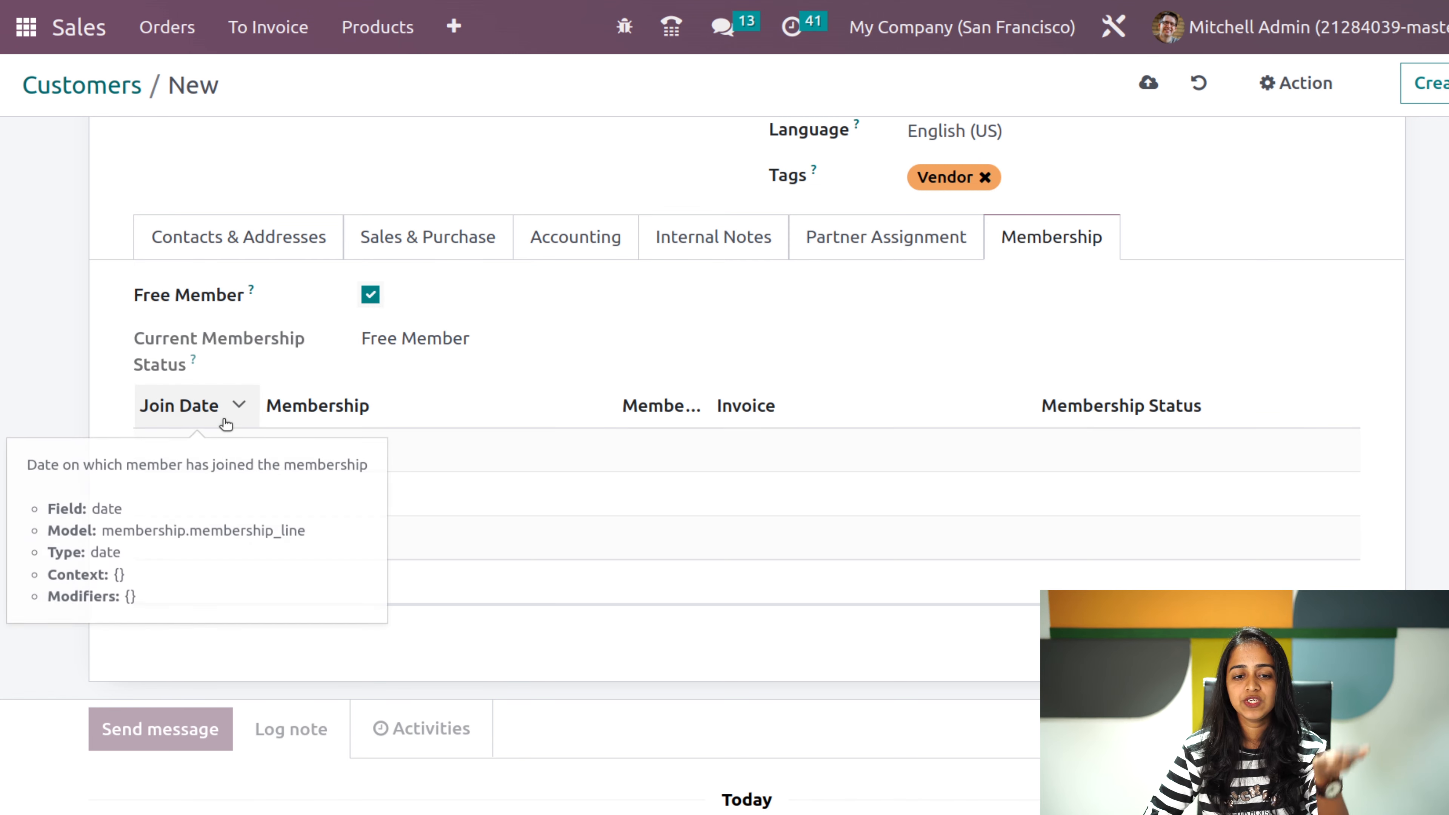
mouse_move(268, 402)
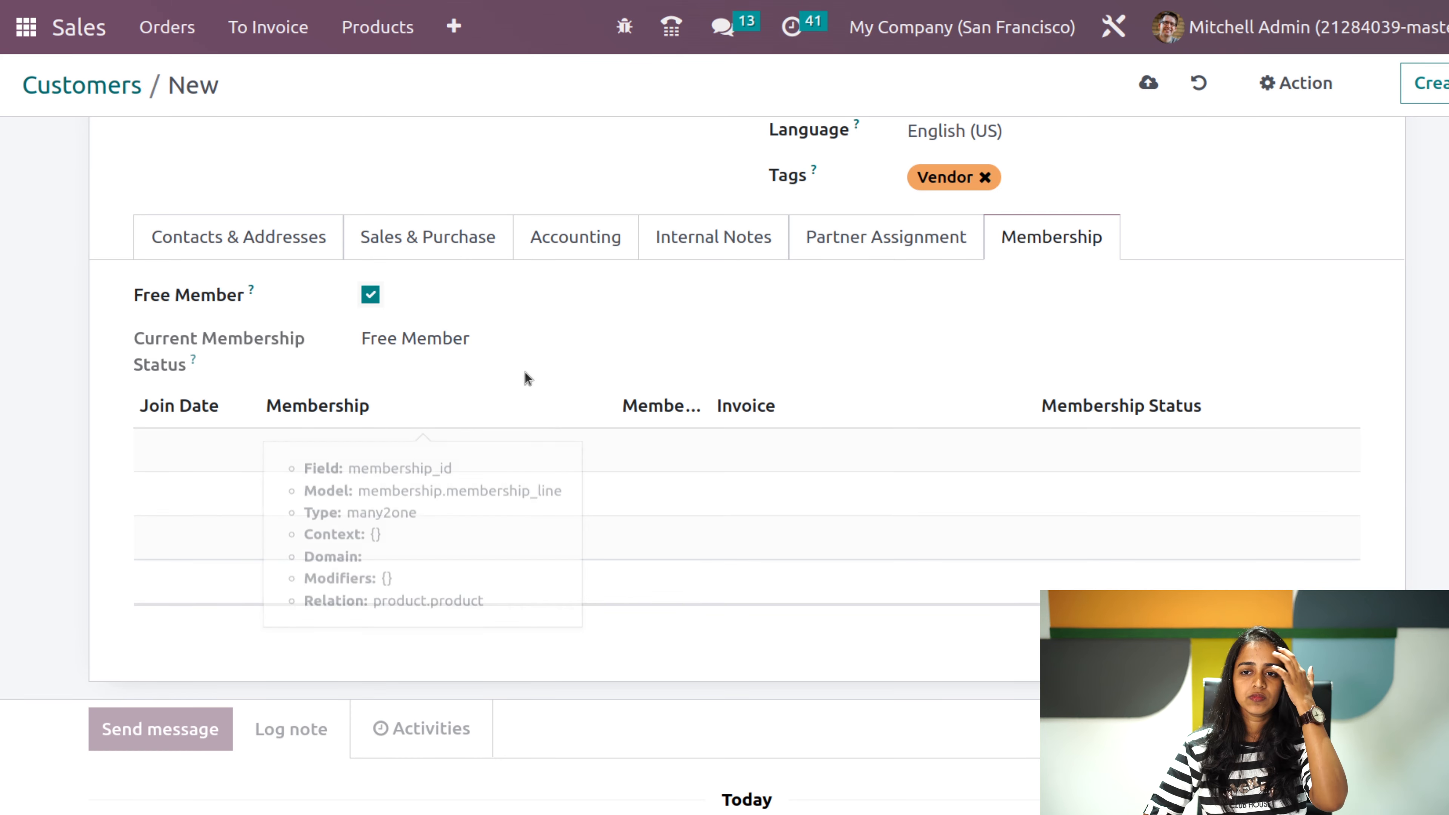
scroll(524, 378, "up", 10)
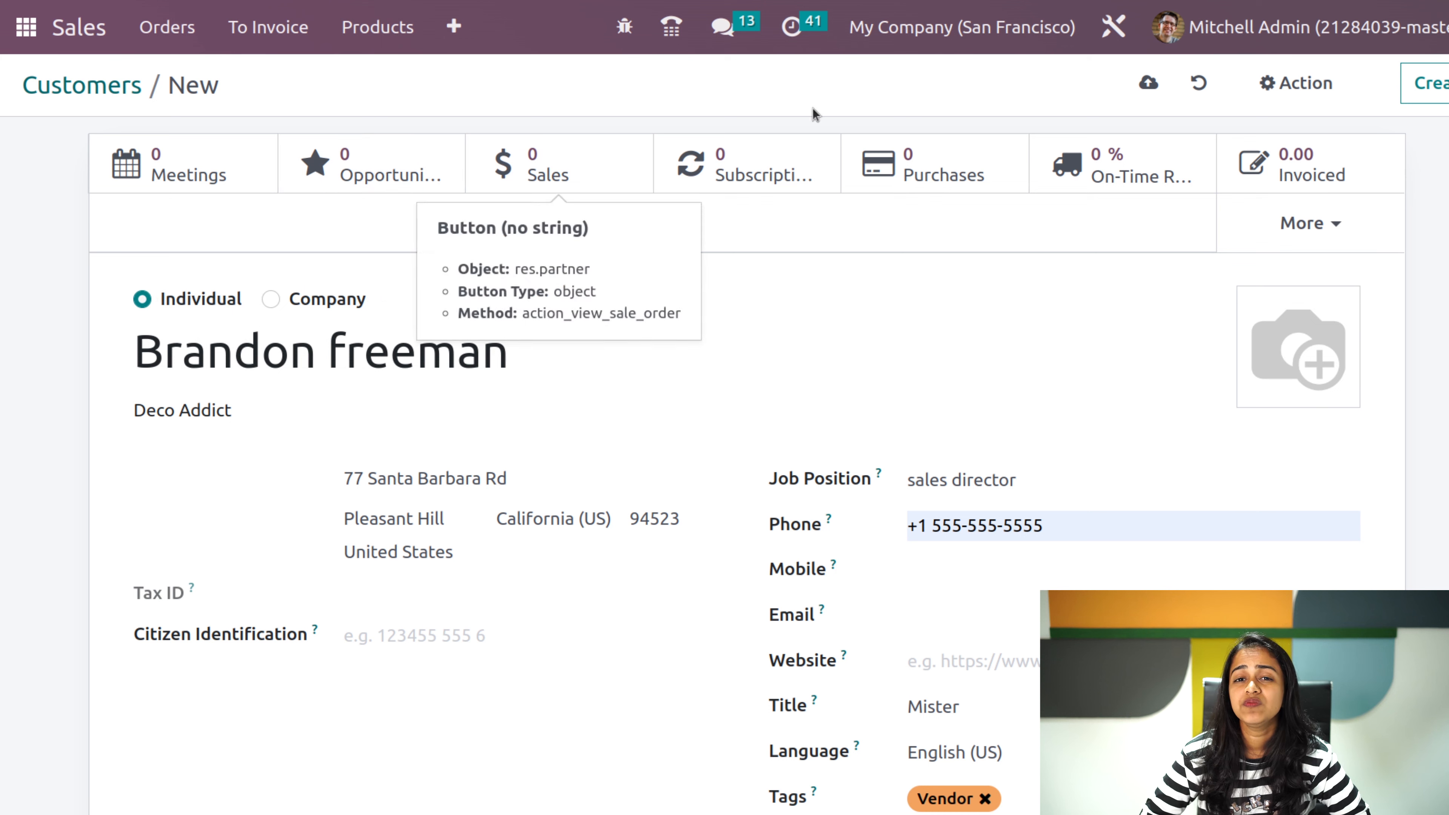
- View the contact's On-Time Rate graph without date and vendor filters, then return to the form
left_click(1306, 223)
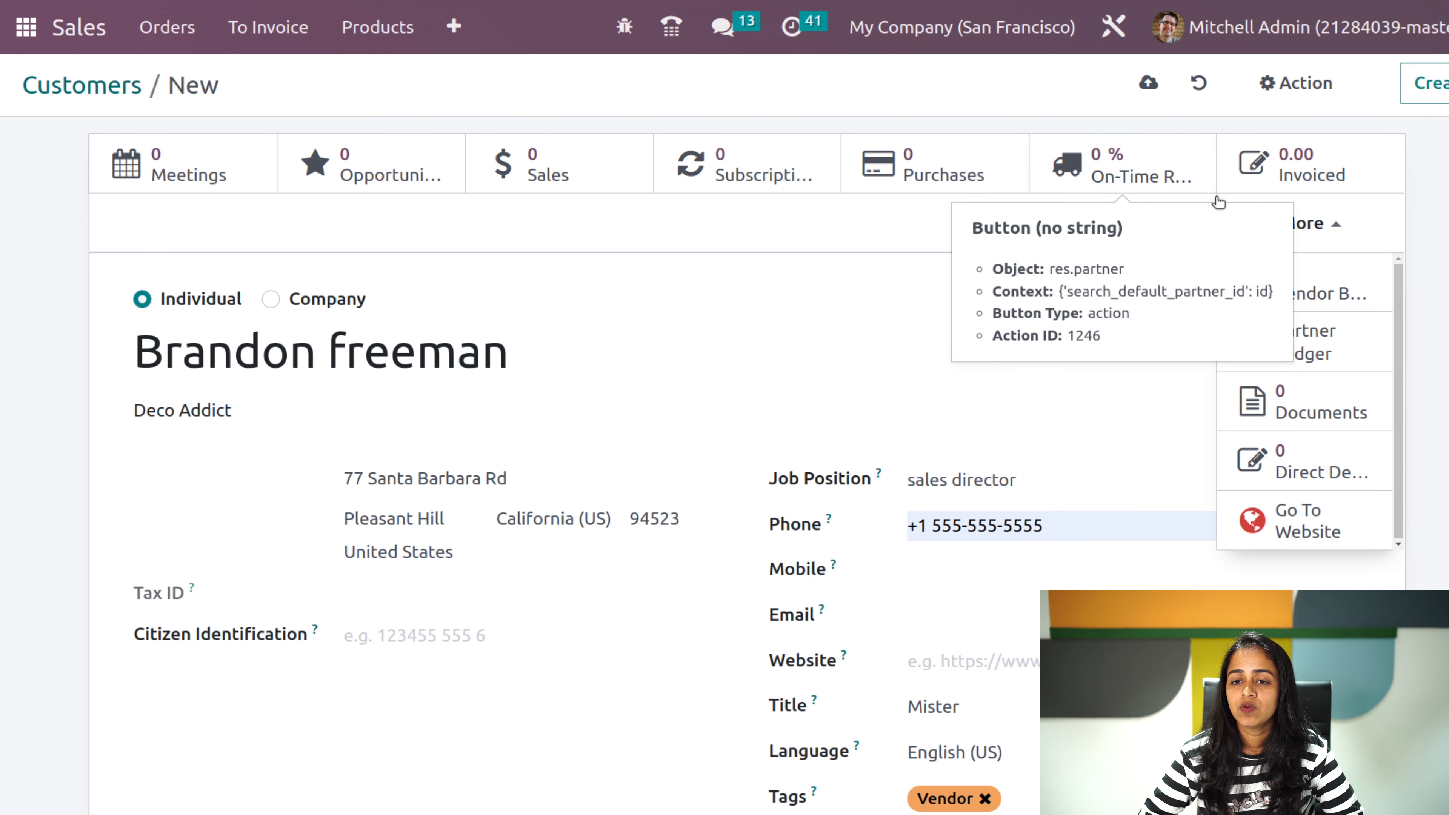
left_click(1119, 171)
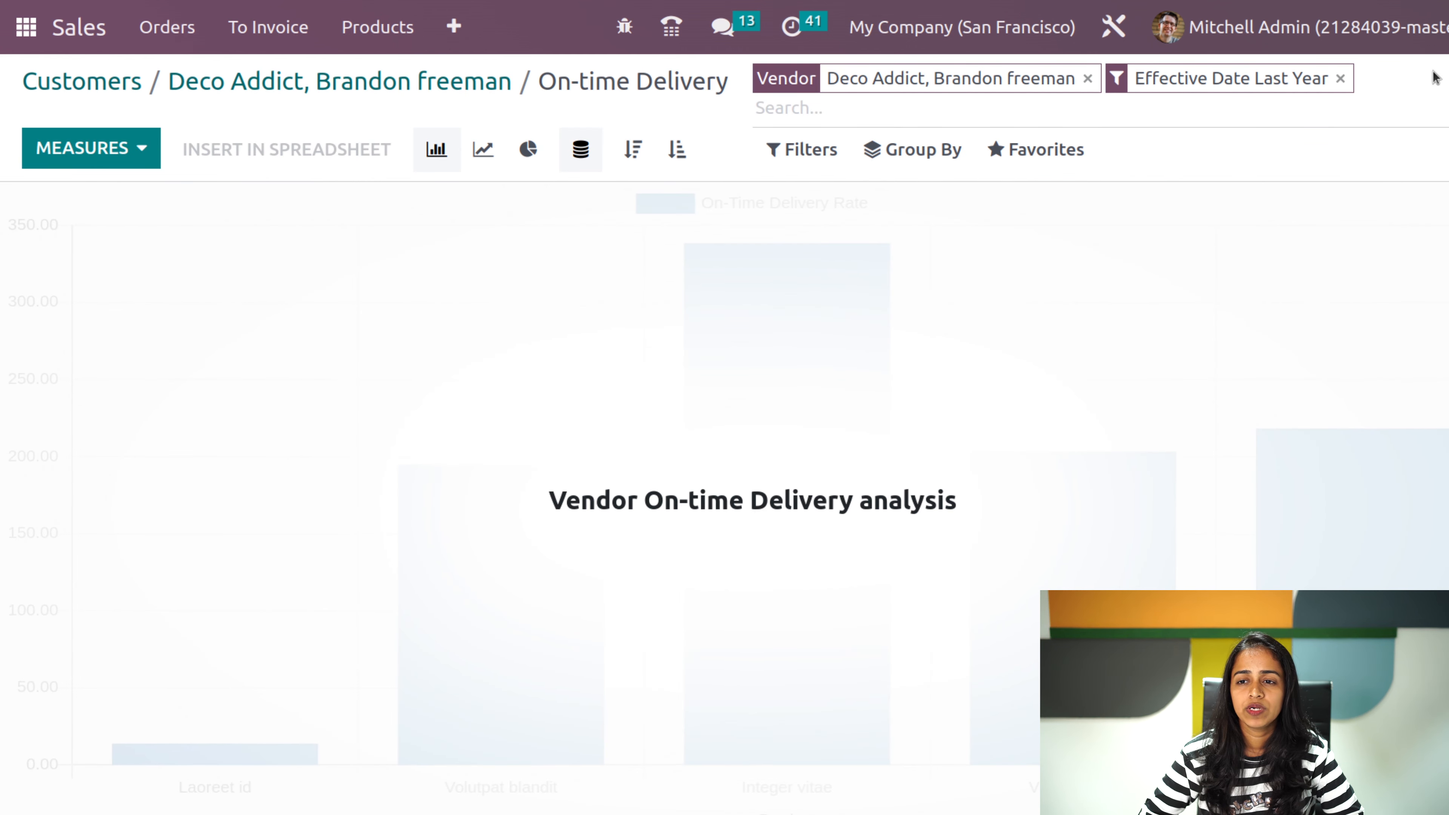
left_click(1340, 78)
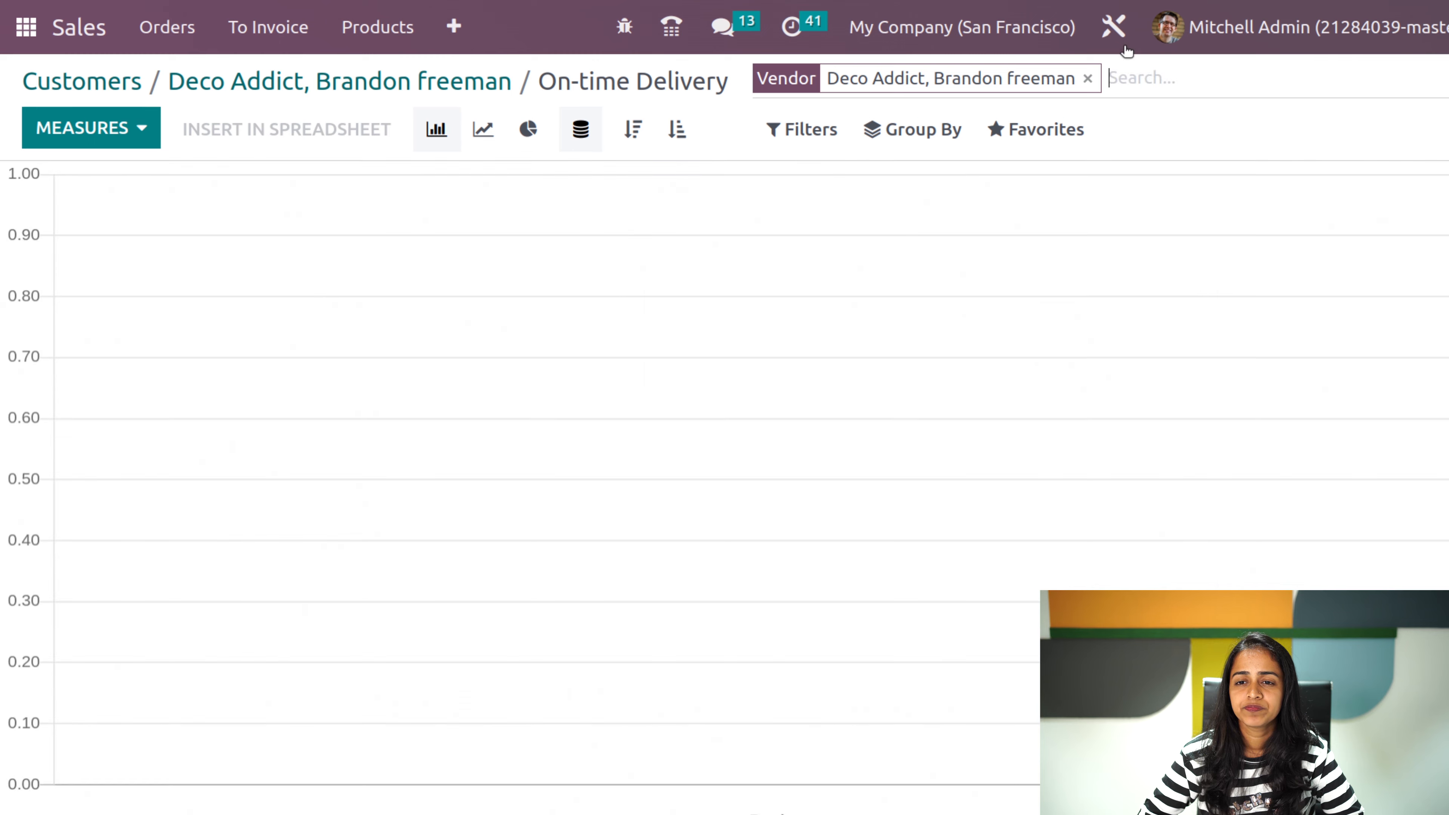
left_click(1087, 79)
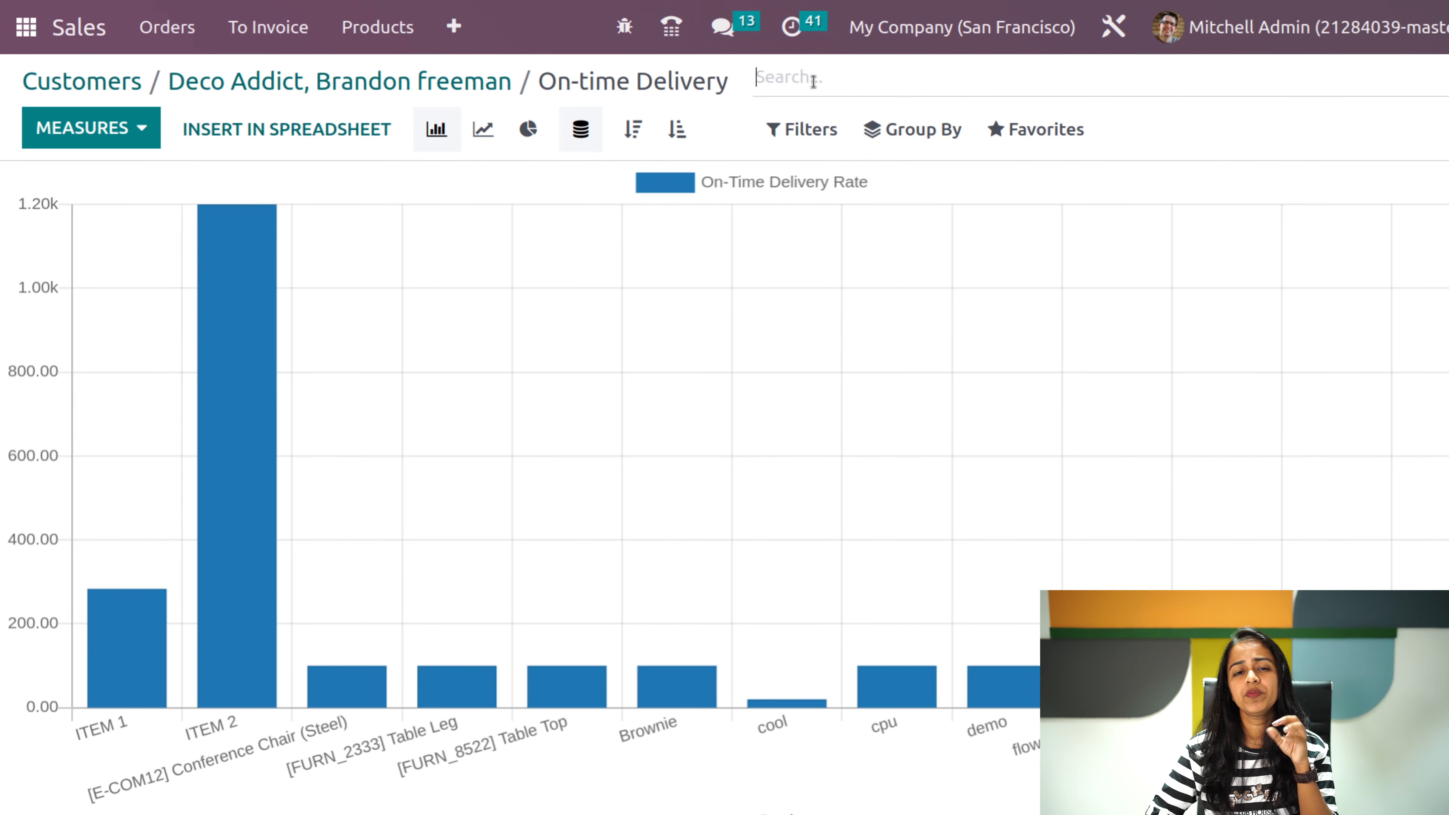
left_click(325, 83)
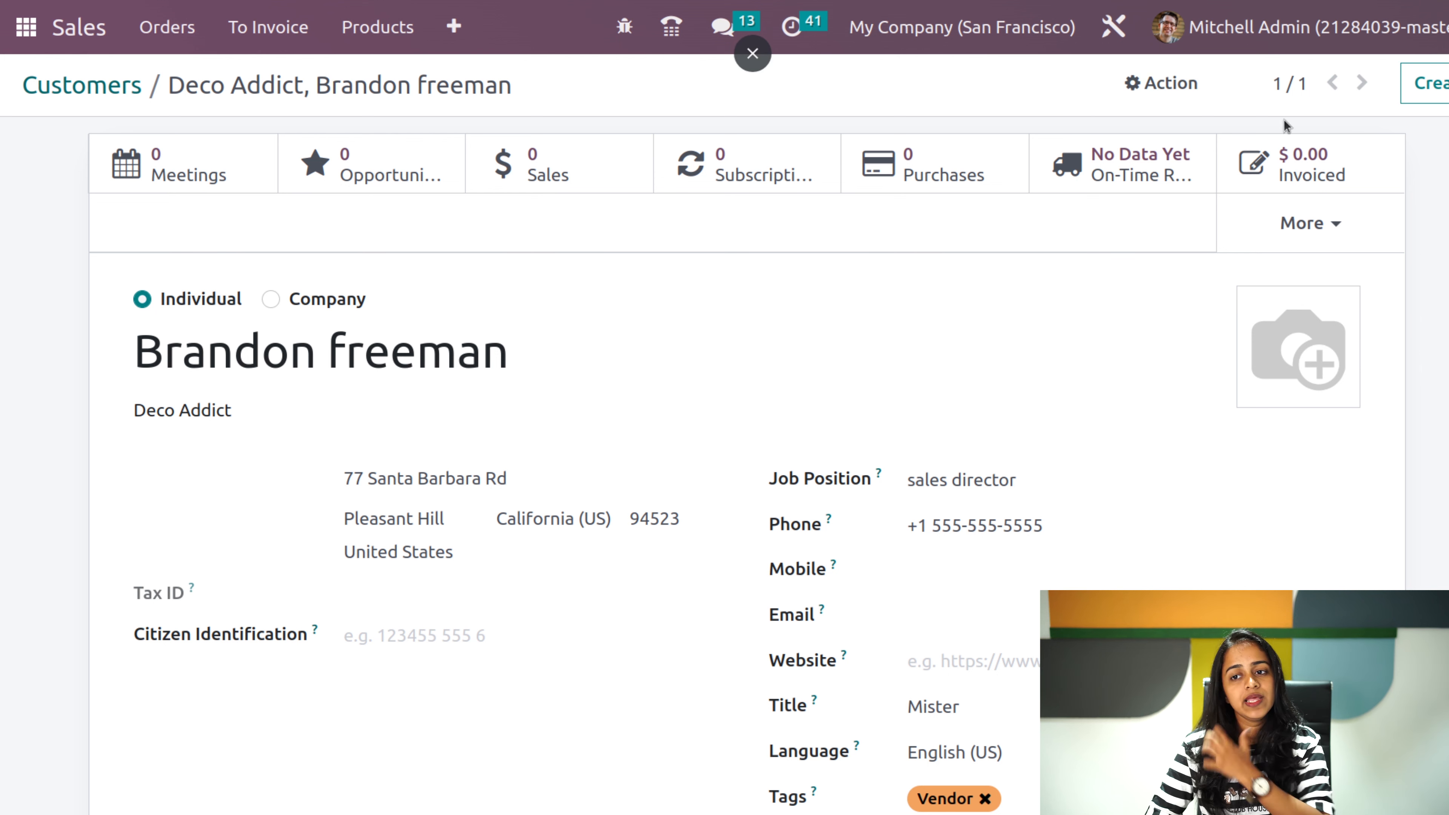
- Glance at the contact's More statistics, then return to the Customers kanban of 10 records
left_click(1311, 225)
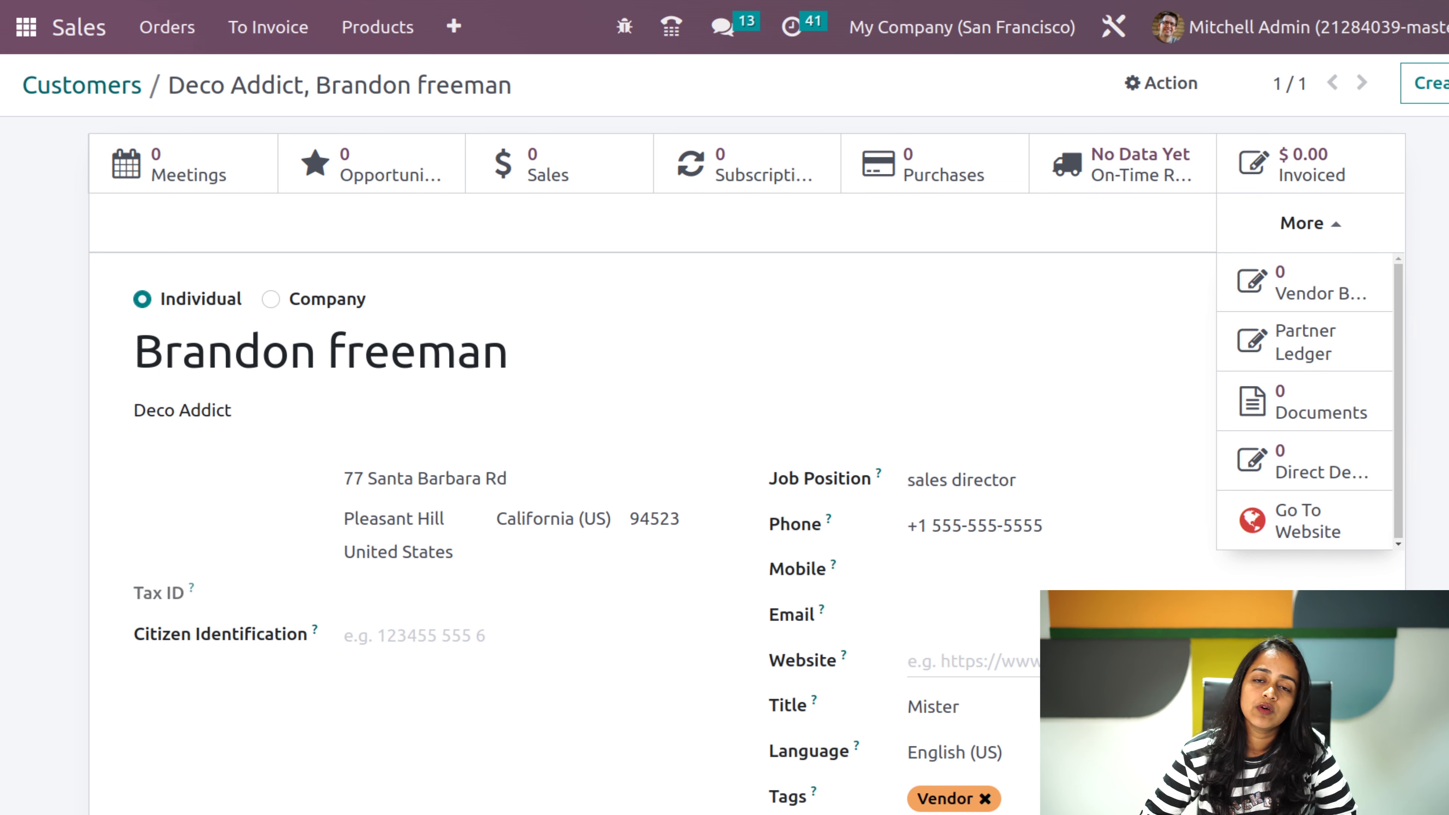
left_click(1157, 407)
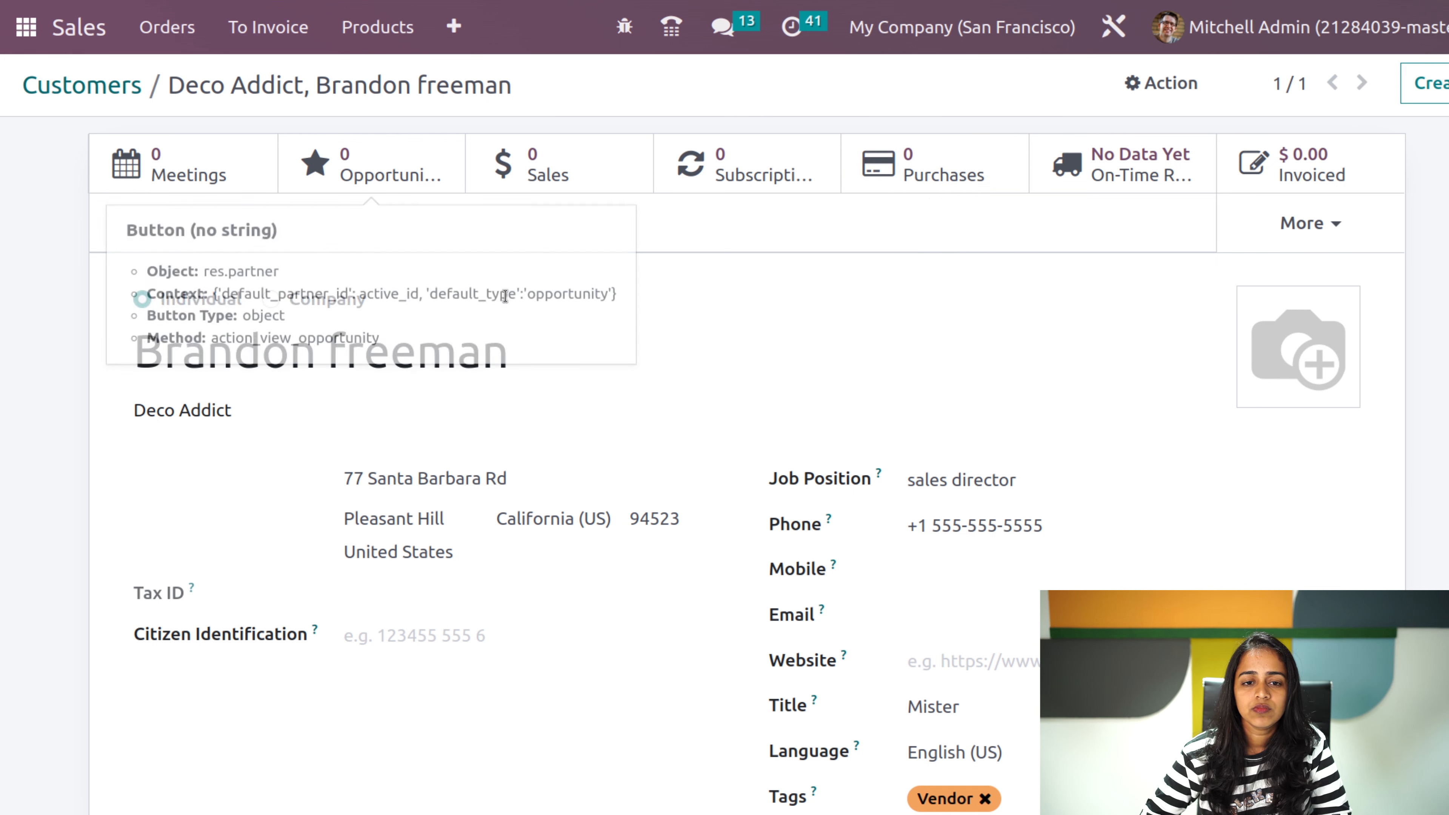
left_click(117, 96)
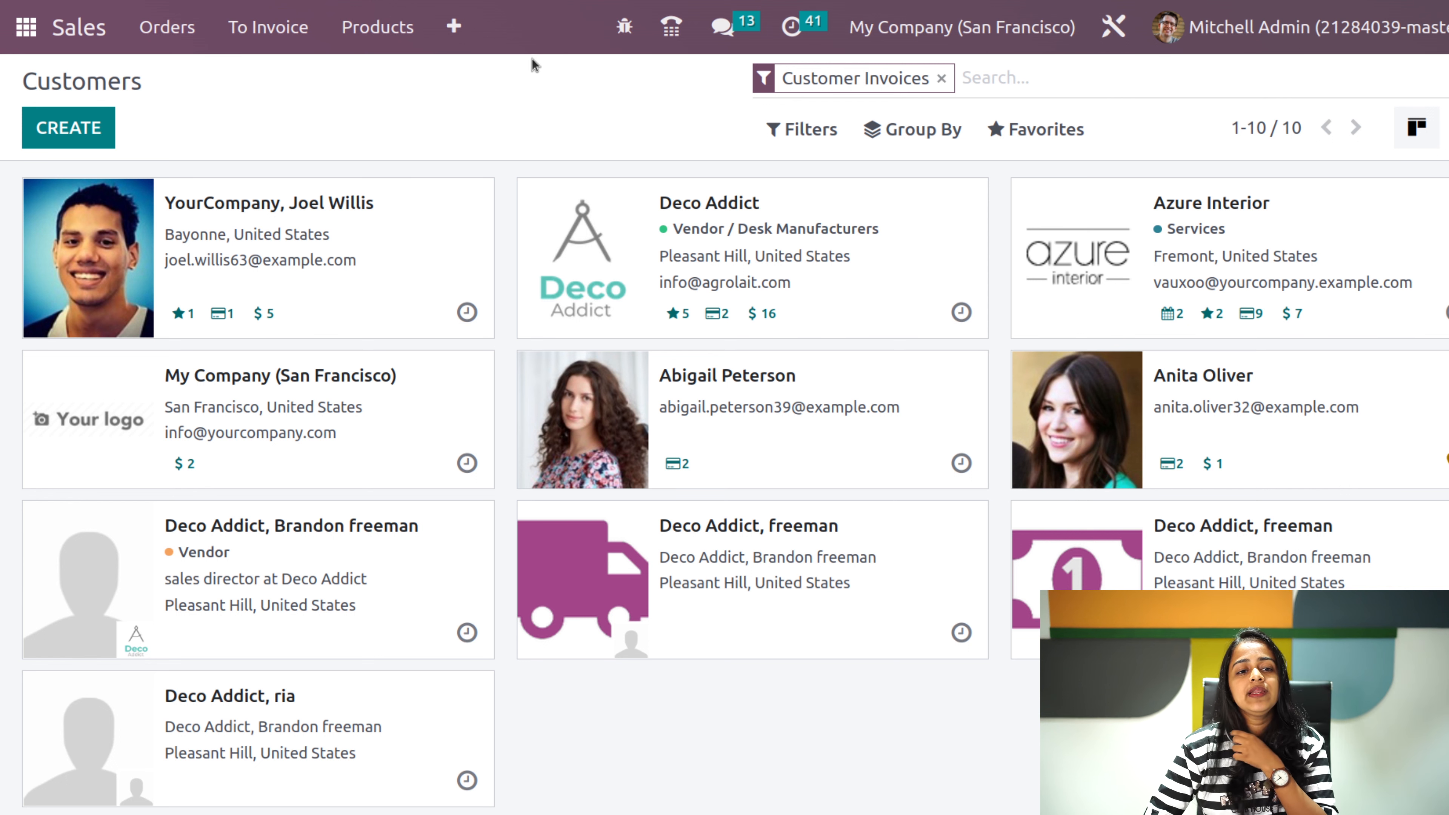
- Open the Orders to Invoice list under To Invoice
left_click(147, 35)
left_click(268, 29)
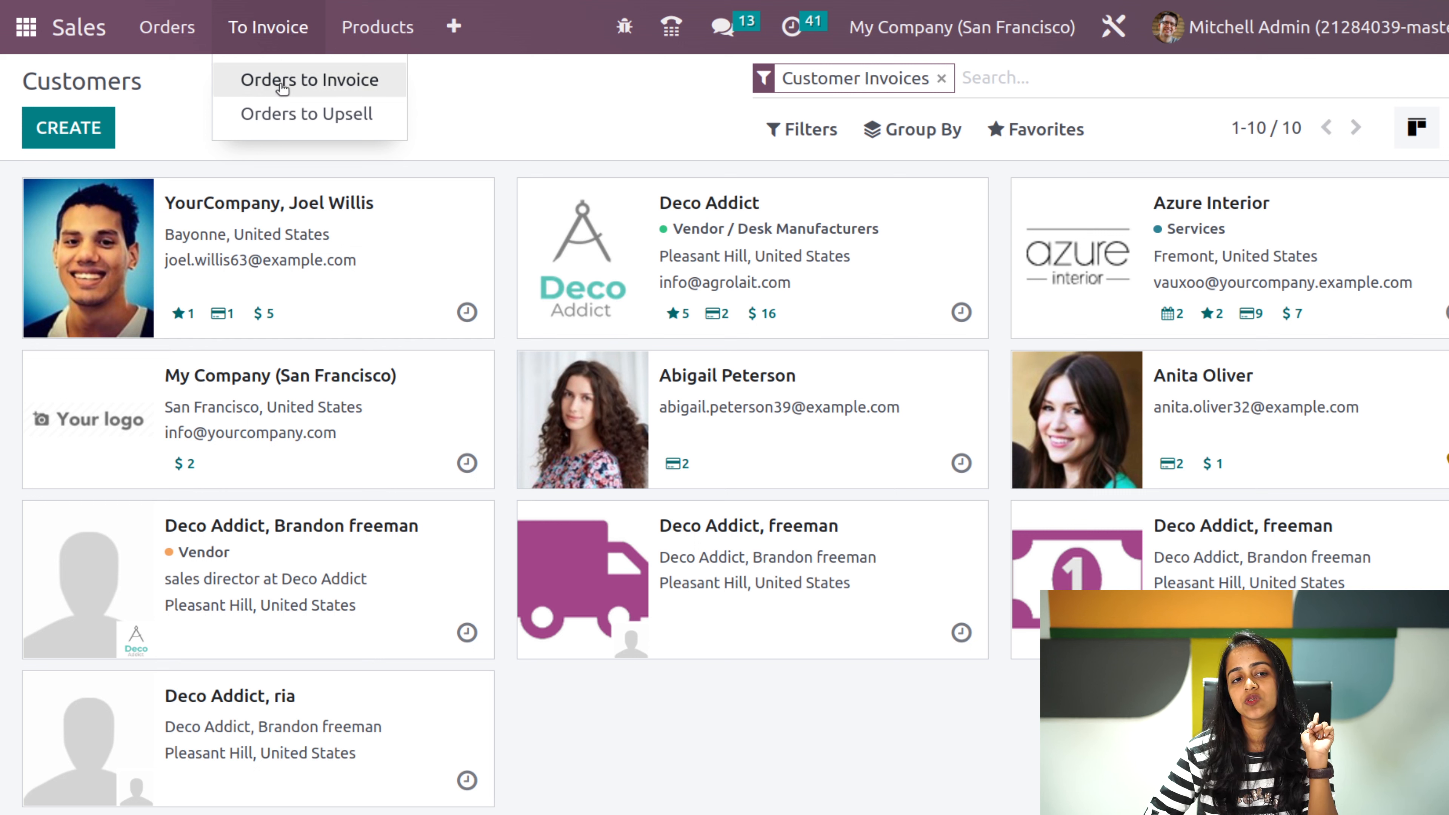
left_click(341, 83)
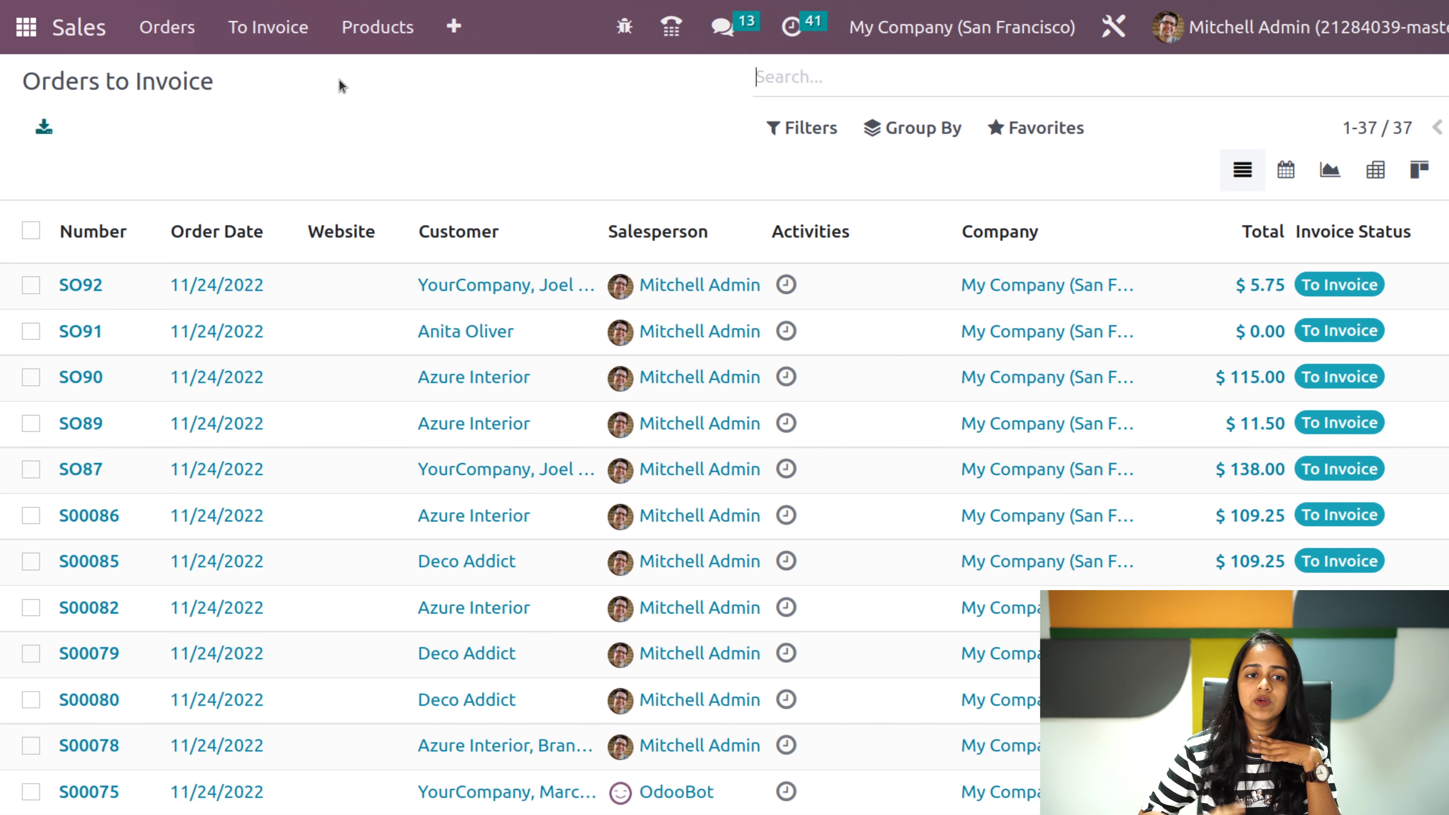
- Check the empty Orders to Upsell list
left_click(251, 50)
left_click(282, 116)
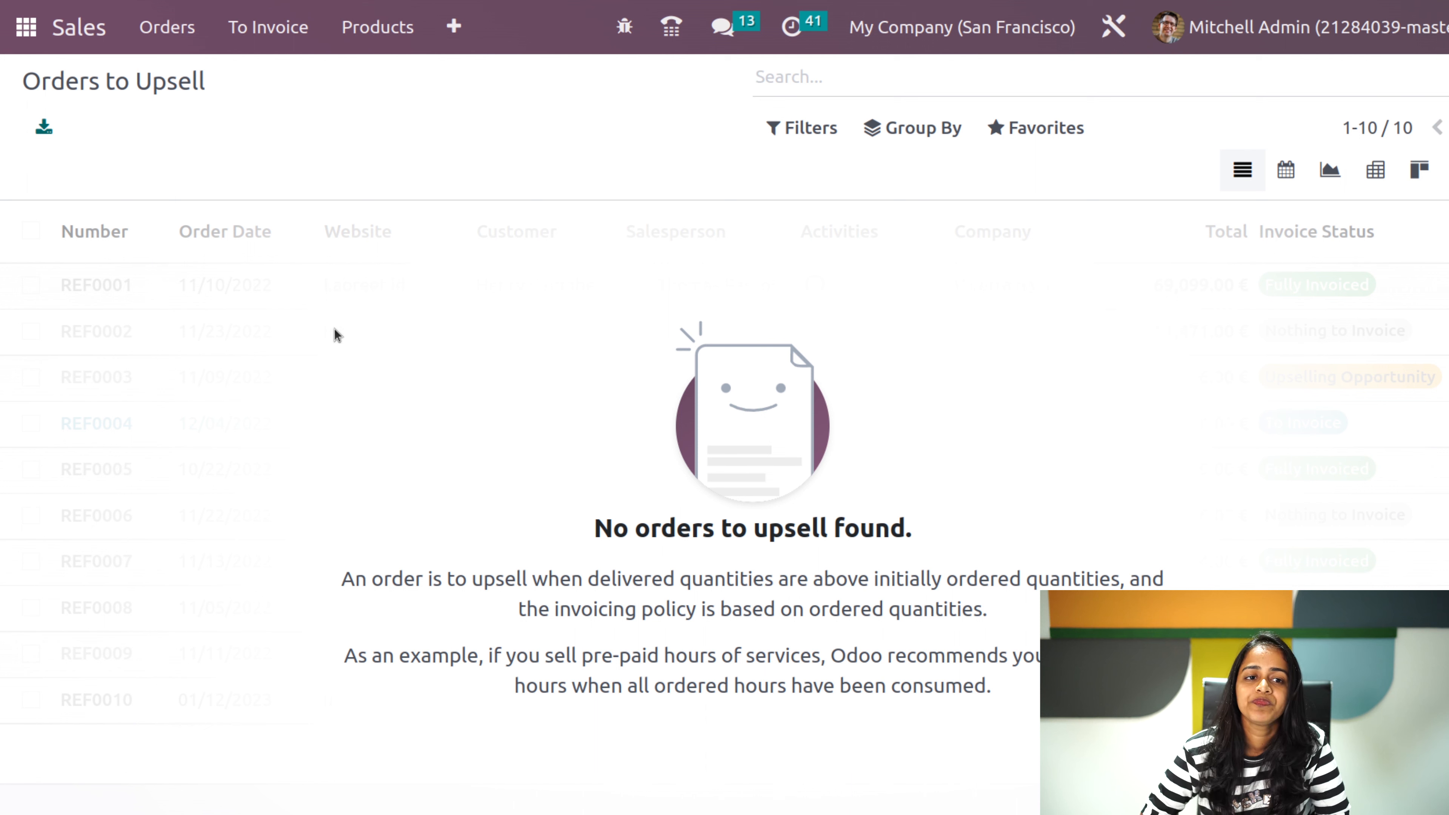
left_click(254, 27)
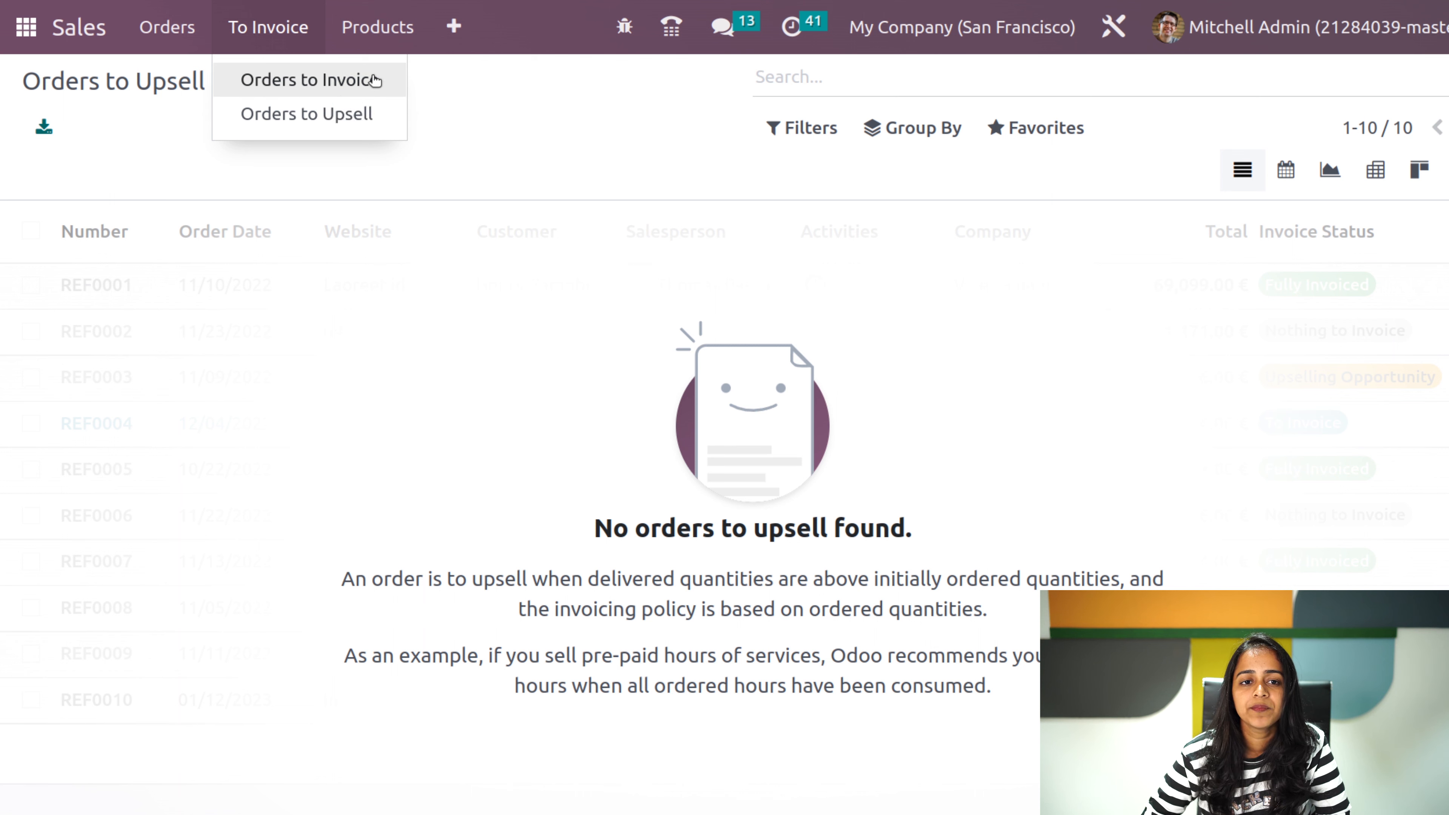
left_click(377, 49)
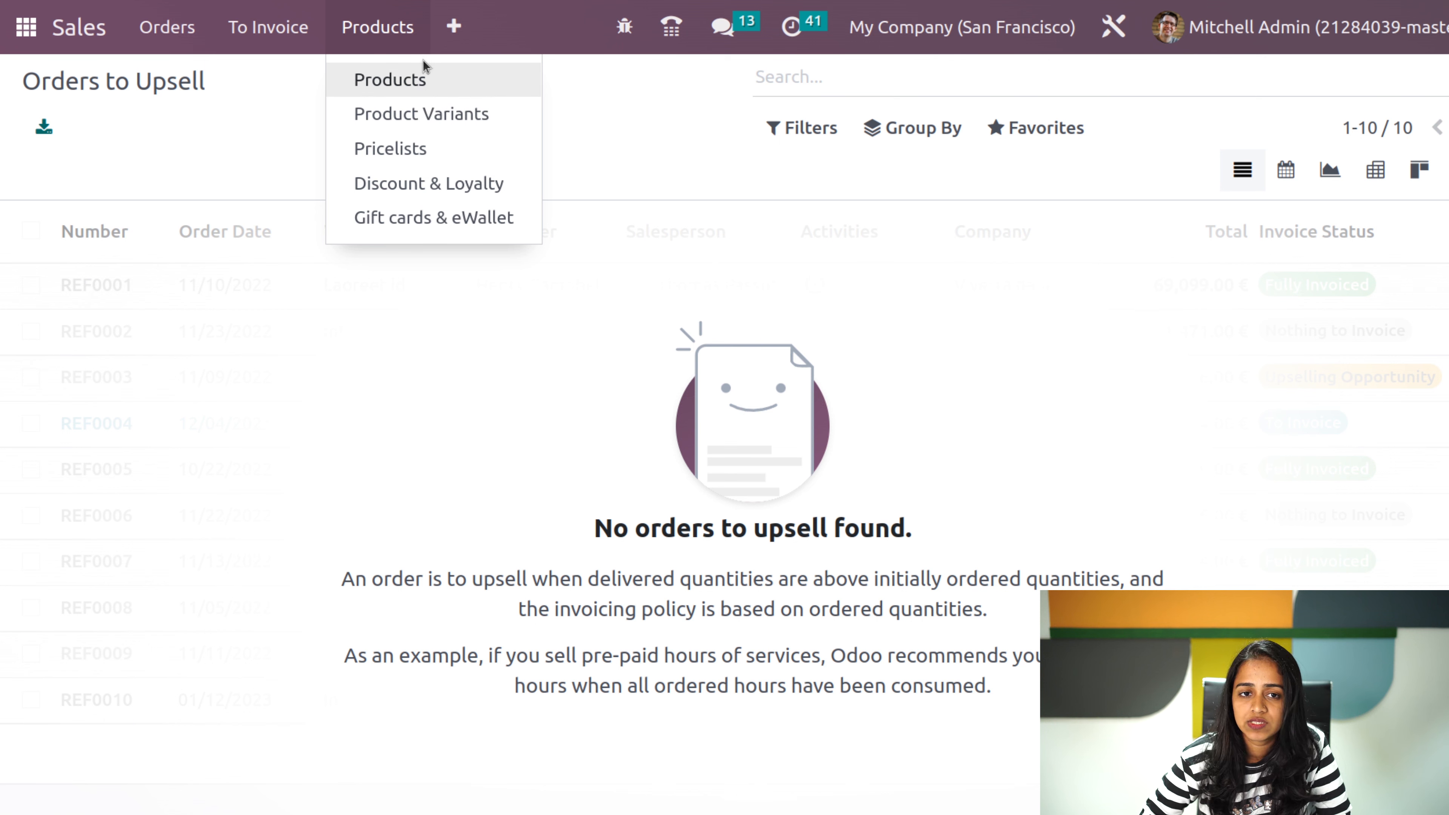
- Create a new product named 'Cheese burger'
left_click(418, 87)
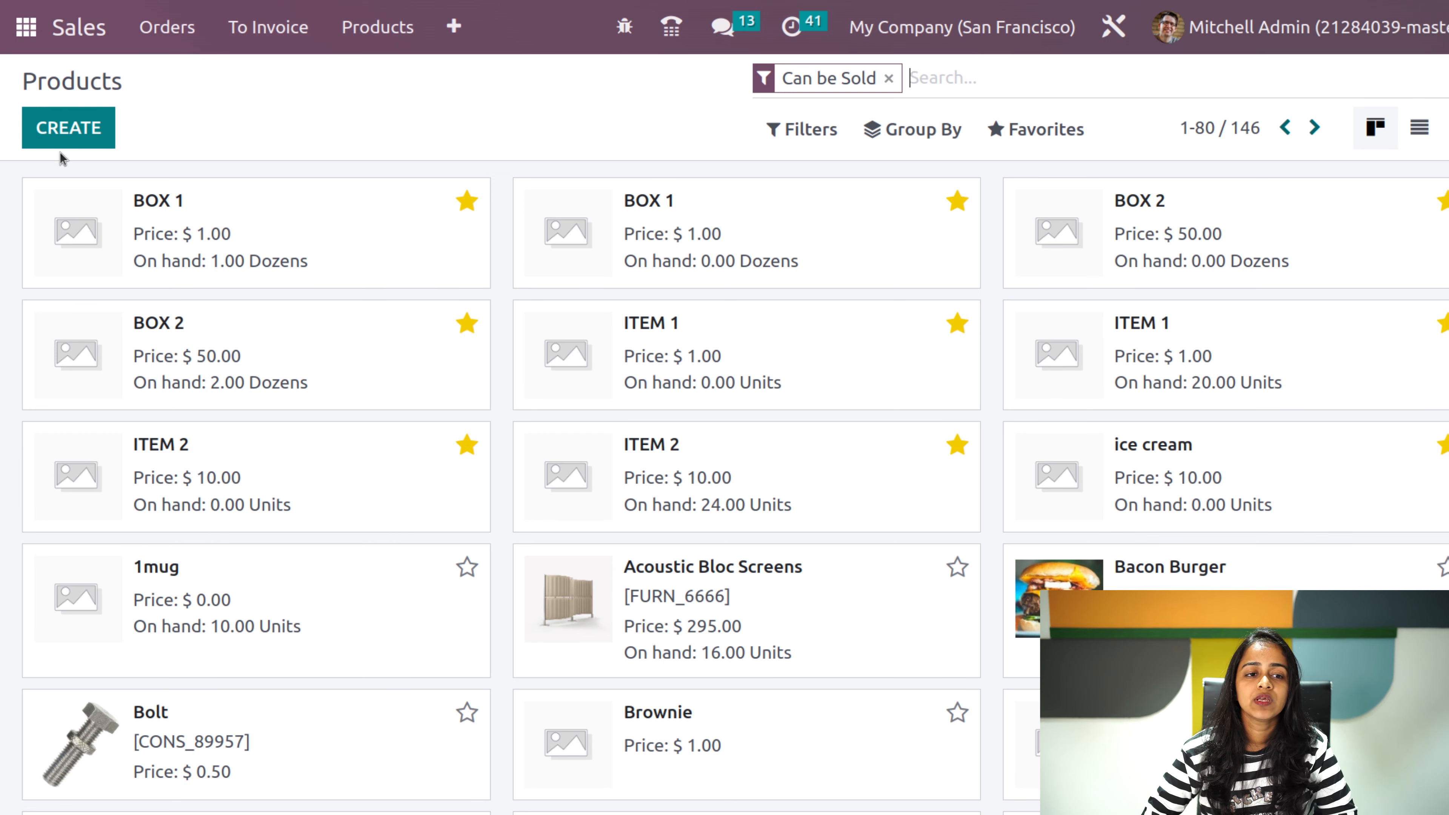
left_click(96, 122)
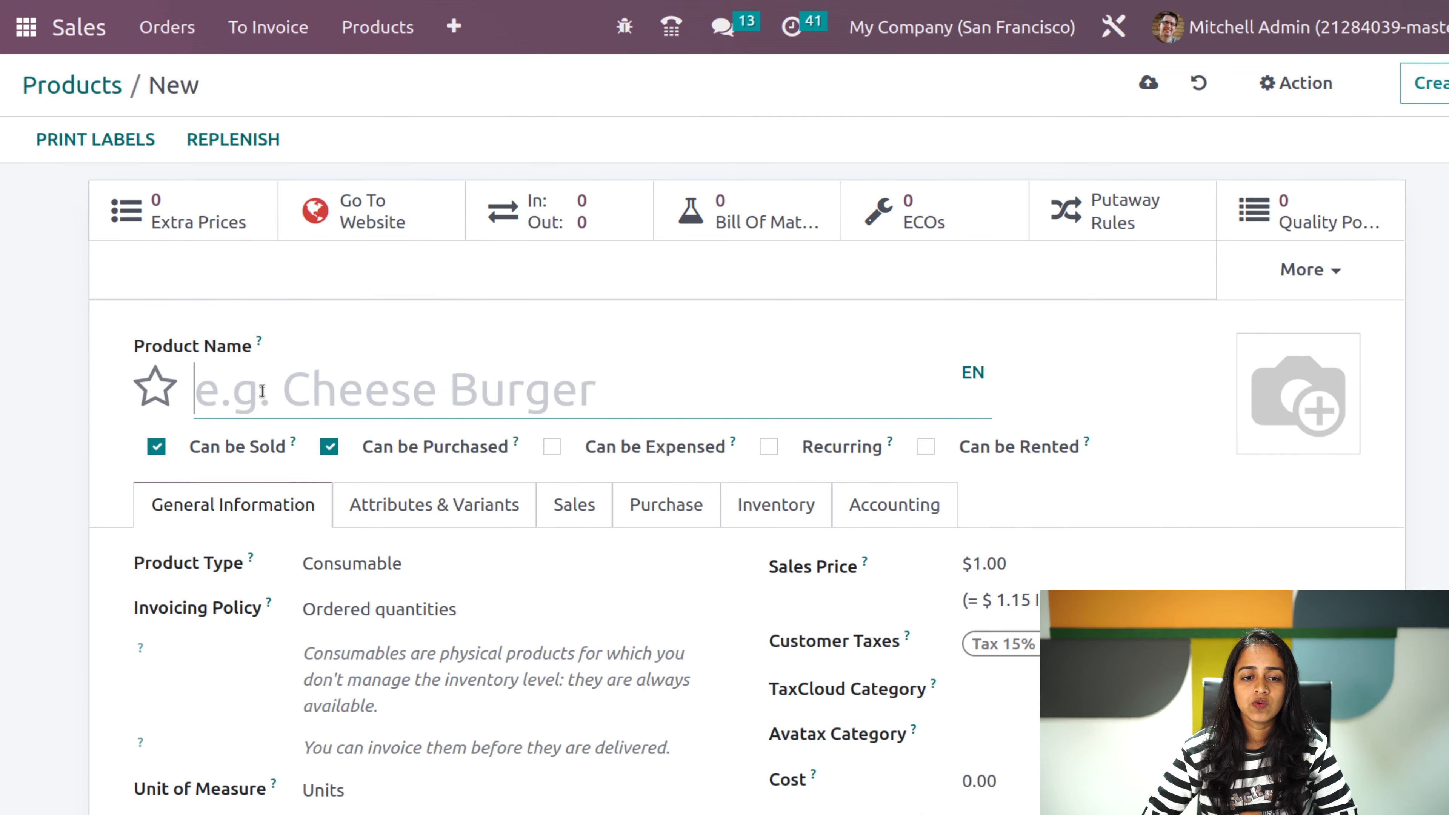
type("Che")
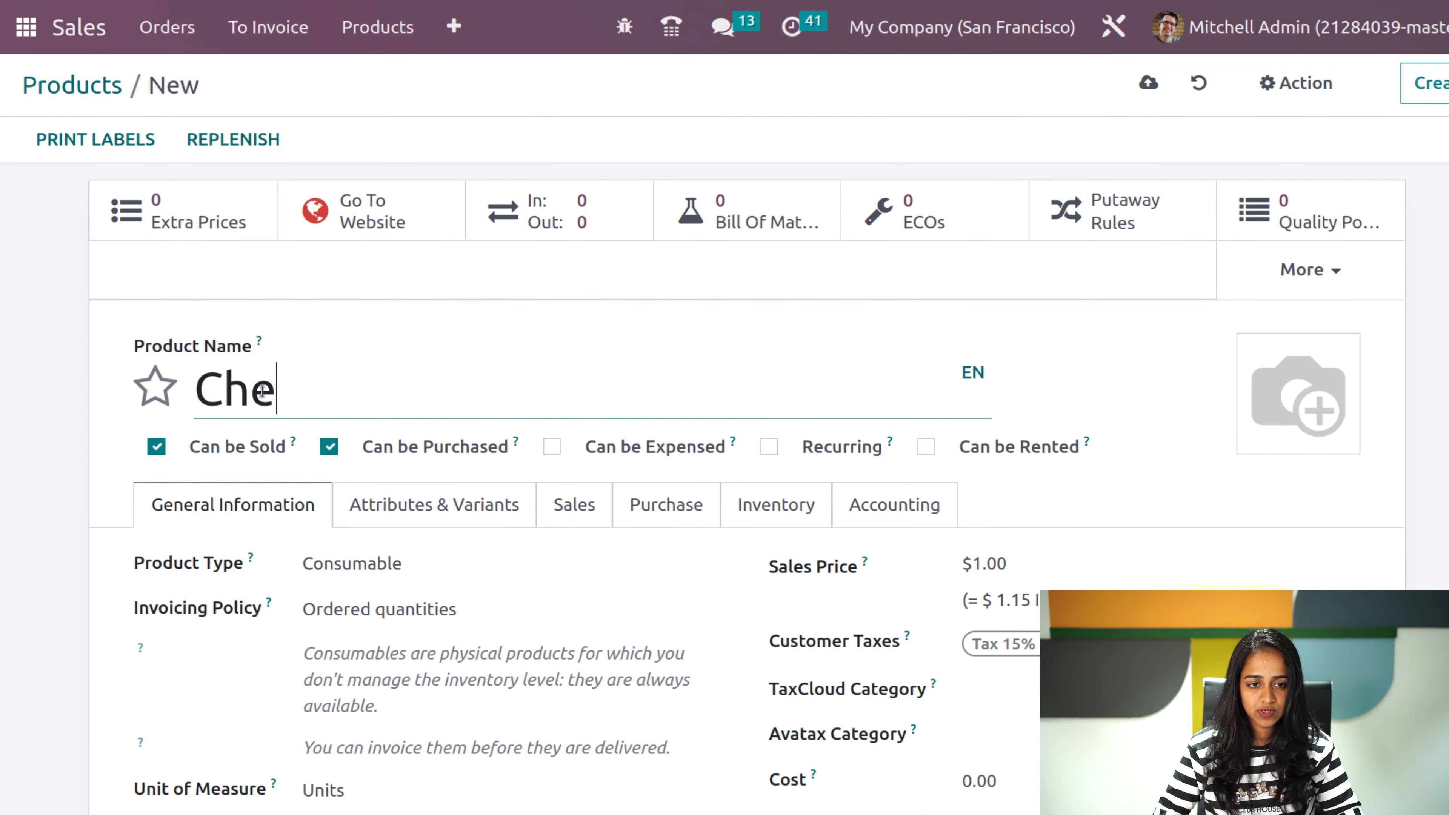
type("ese burger")
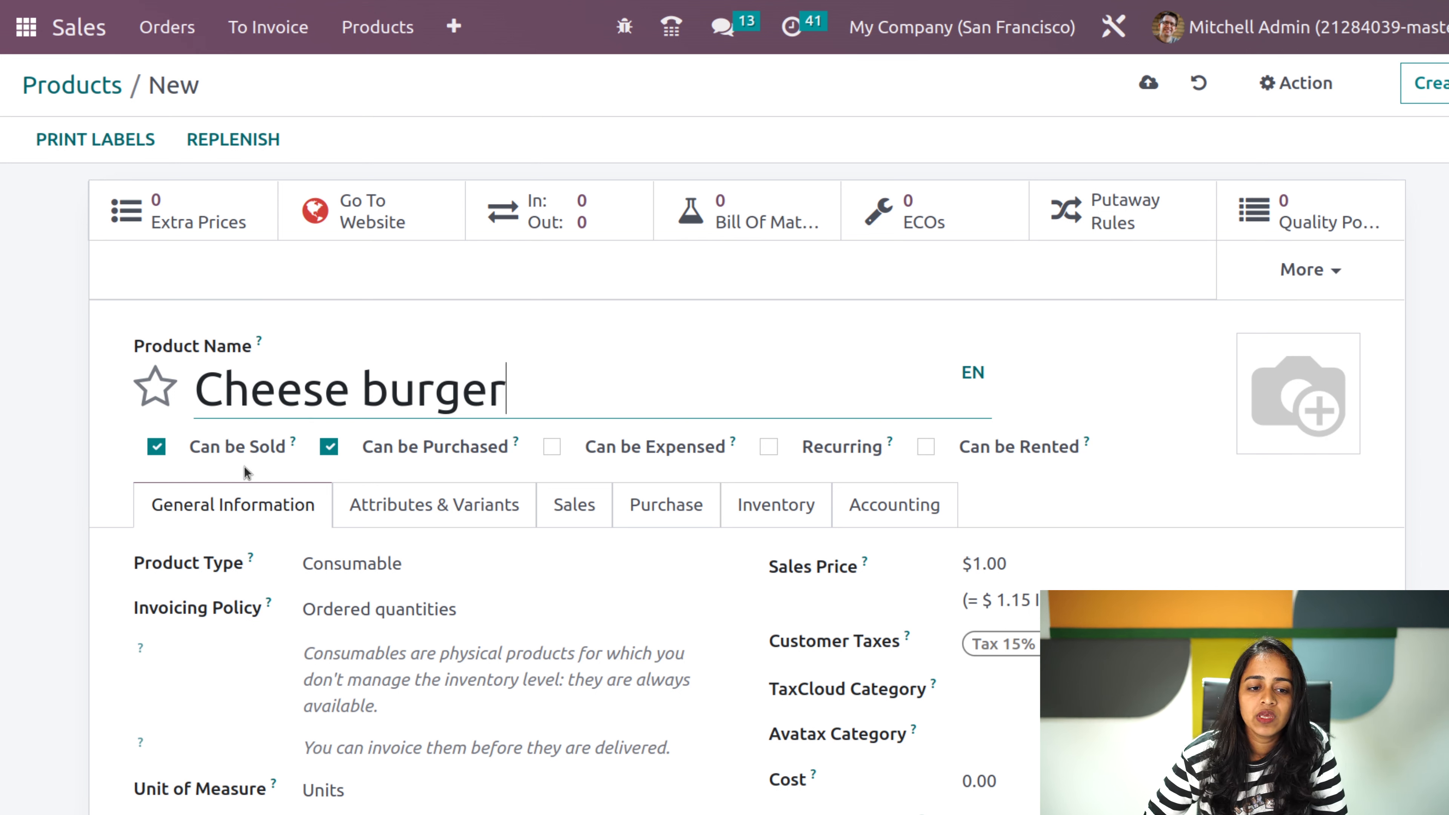
- Scroll through the product form and show its Attributes & Variants section
scroll(252, 638, "down", 2)
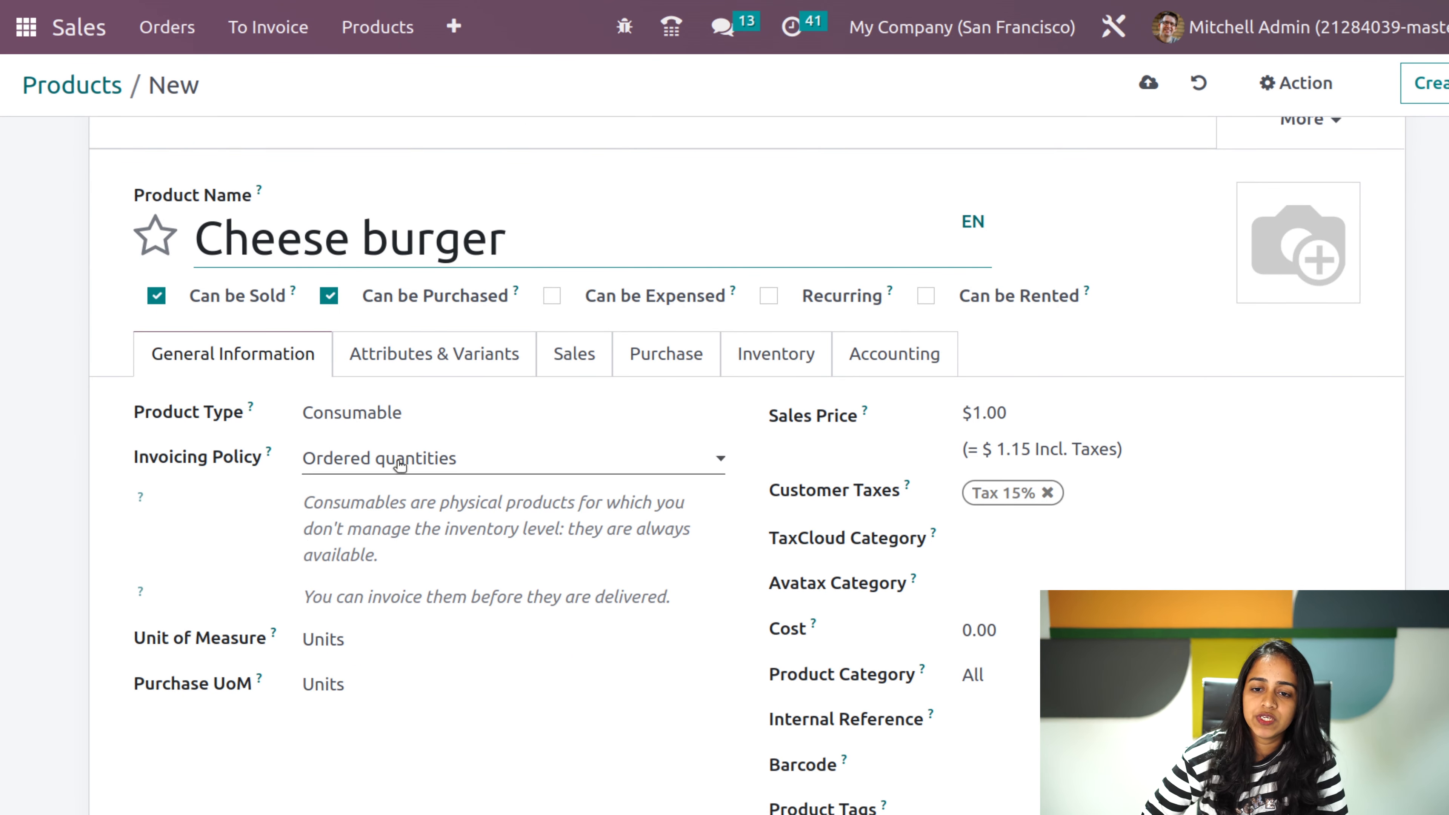
scroll(460, 493, "down", 3)
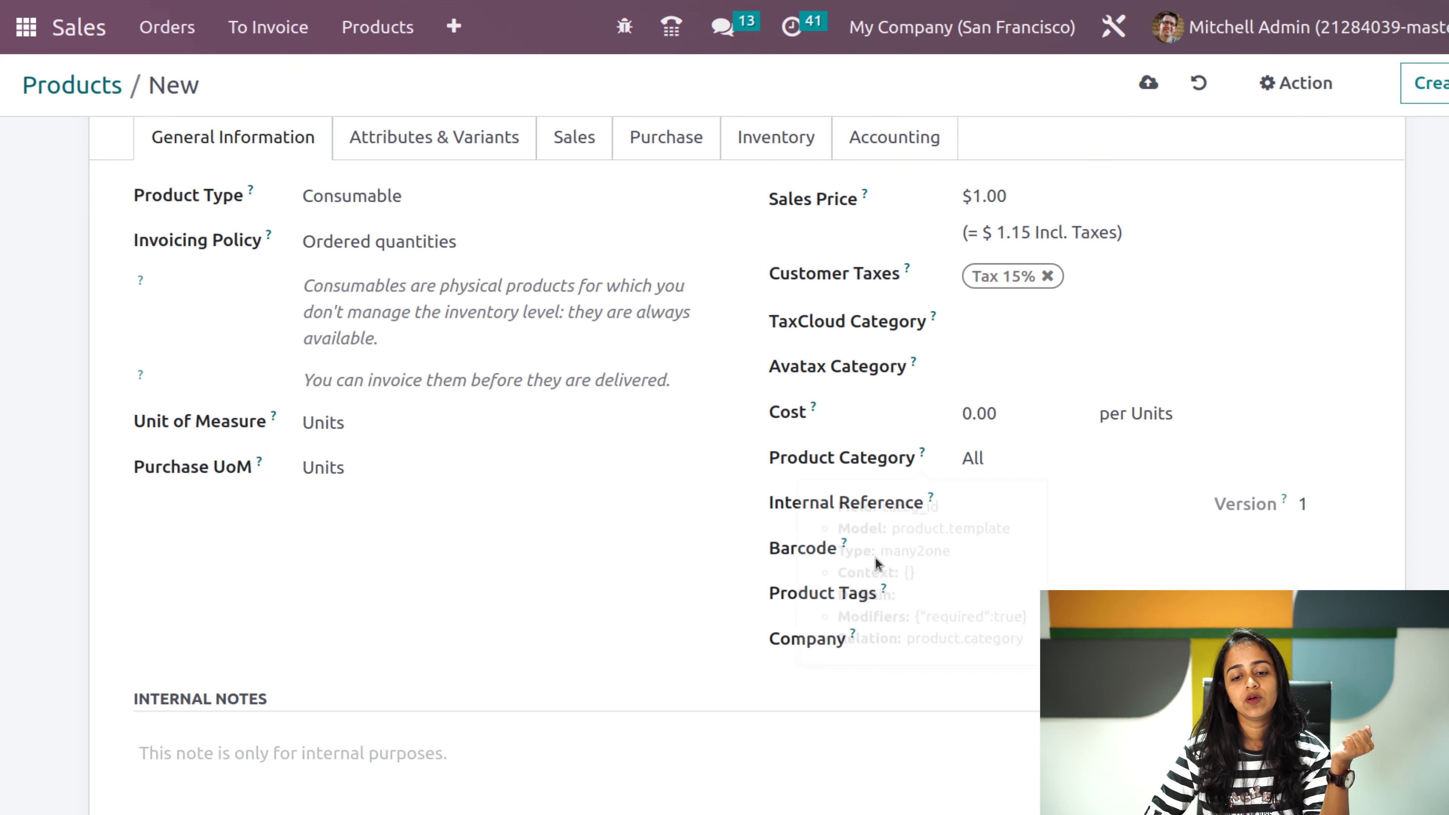
scroll(543, 445, "up", 5)
scroll(544, 434, "down", 8)
scroll(399, 425, "down", 2)
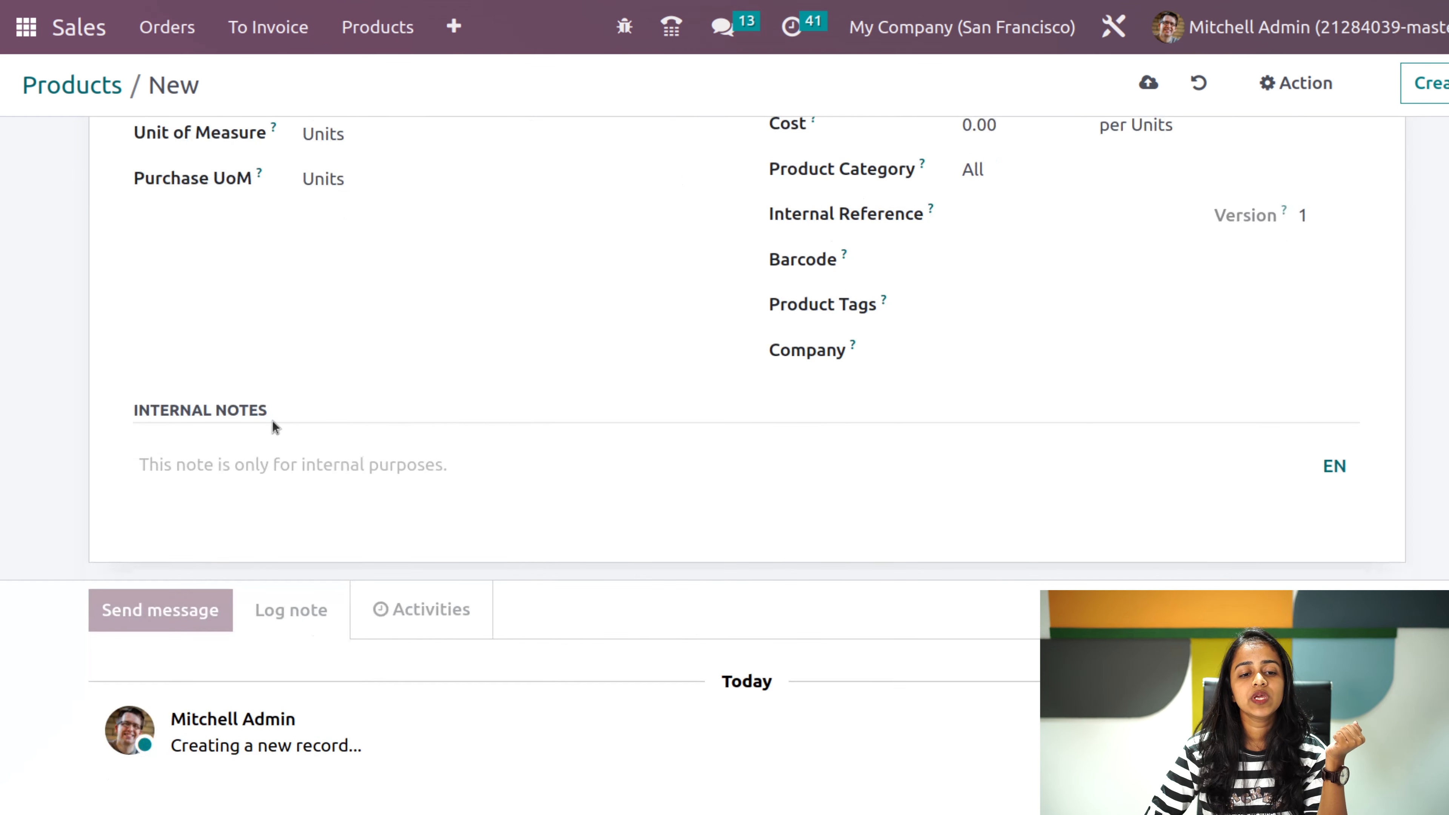
scroll(443, 463, "up", 10)
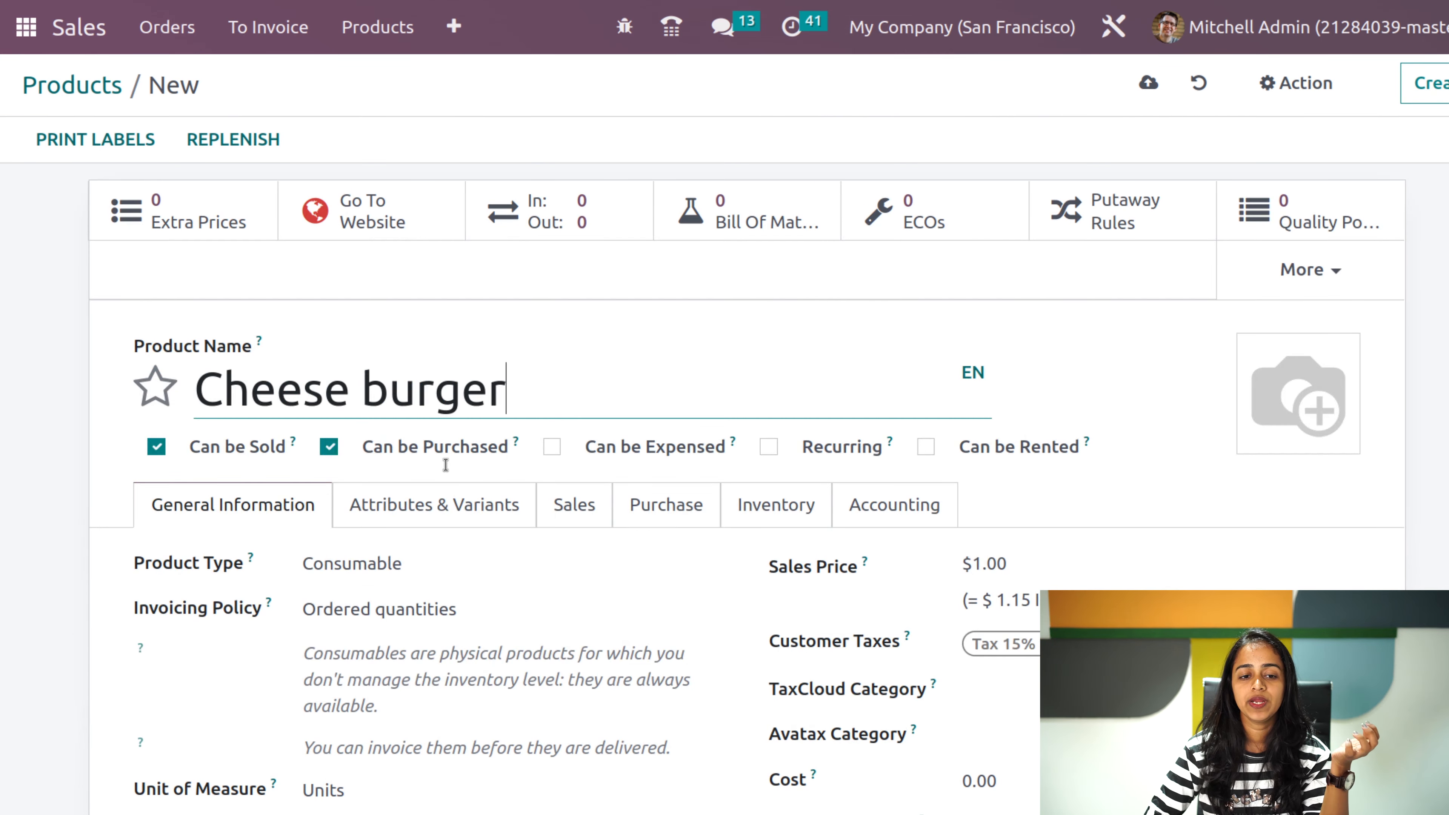
left_click(415, 504)
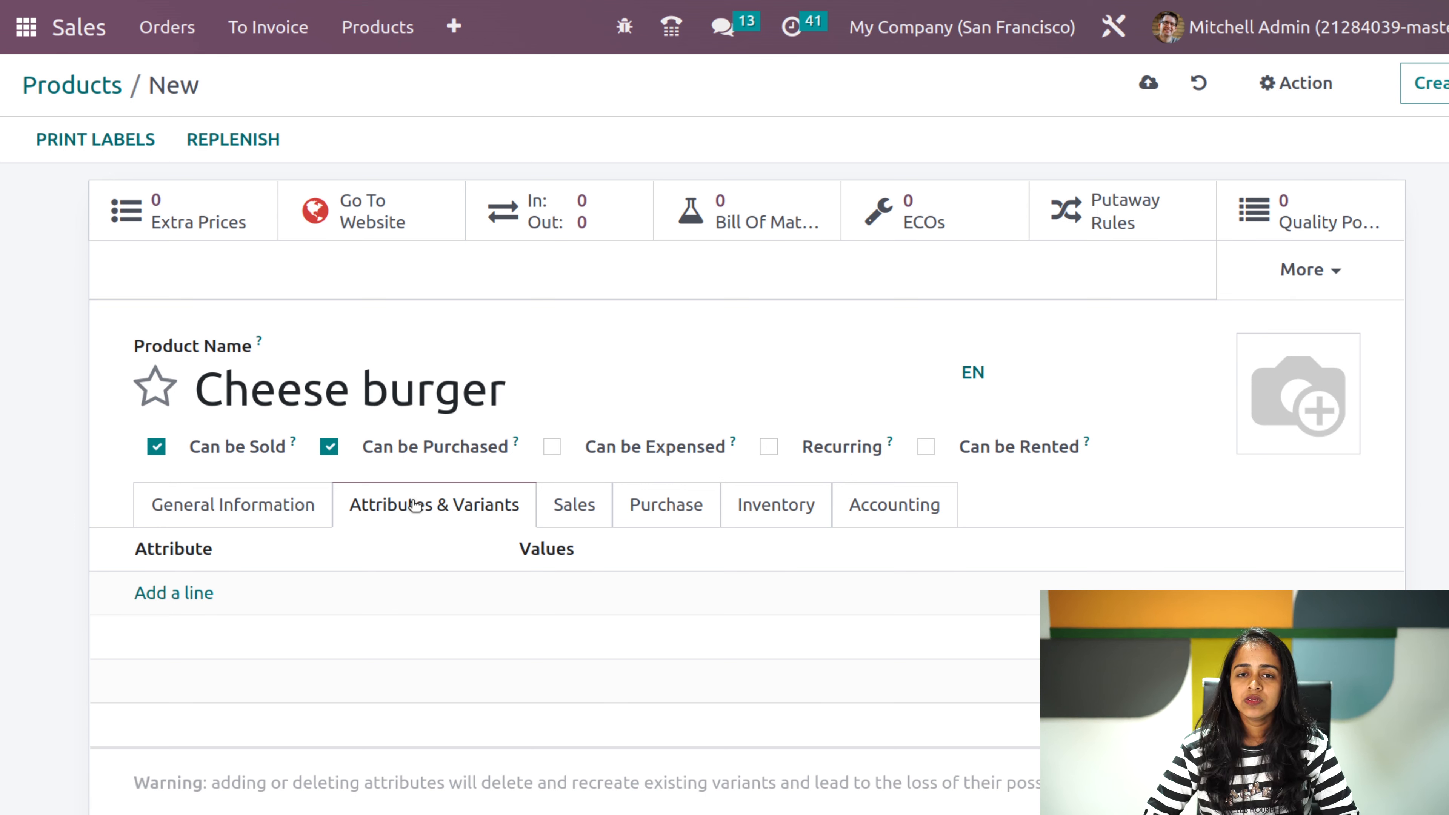
- Rename the product to 'shirt'
triple_click(353, 388)
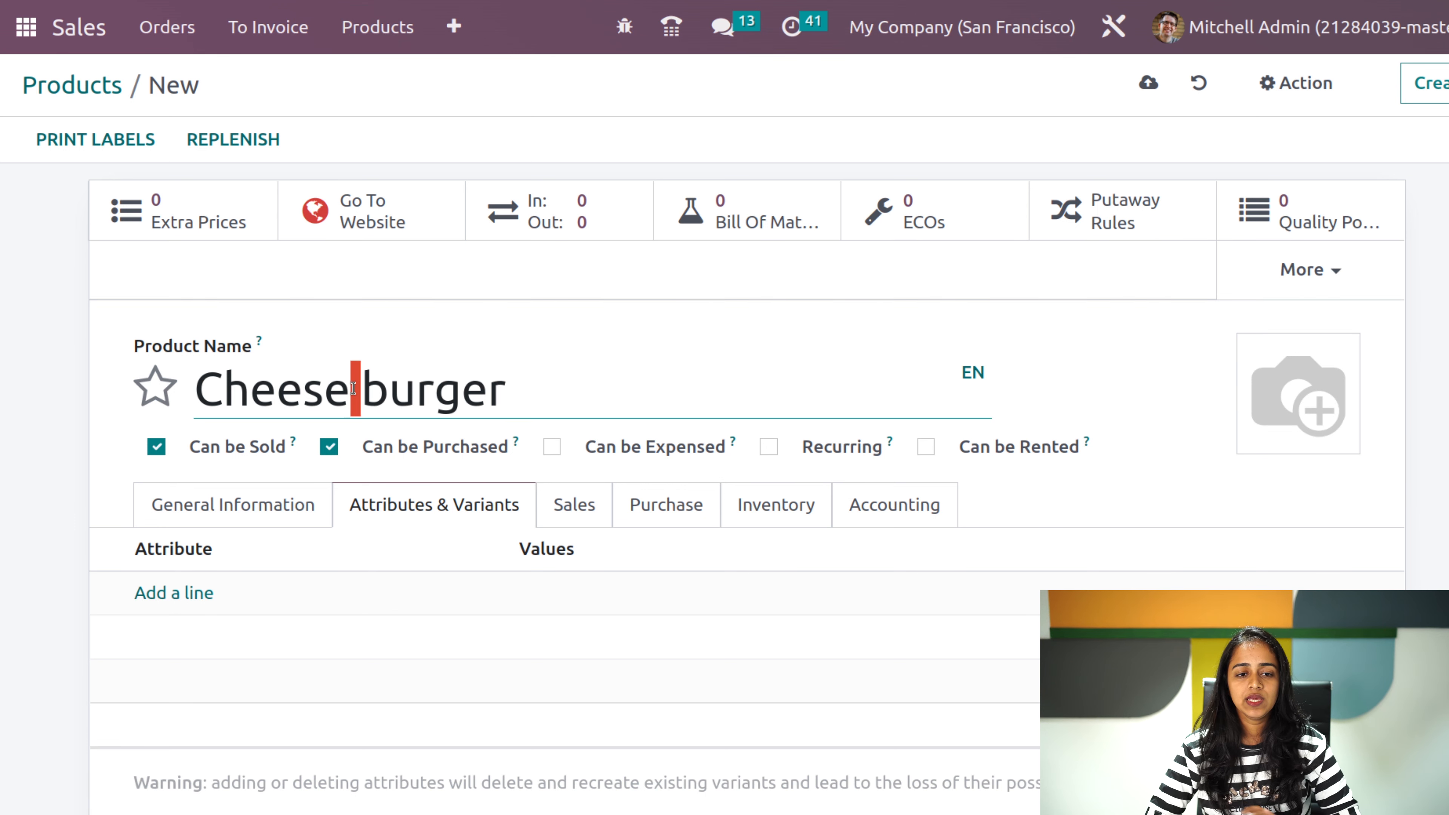
type("shirt")
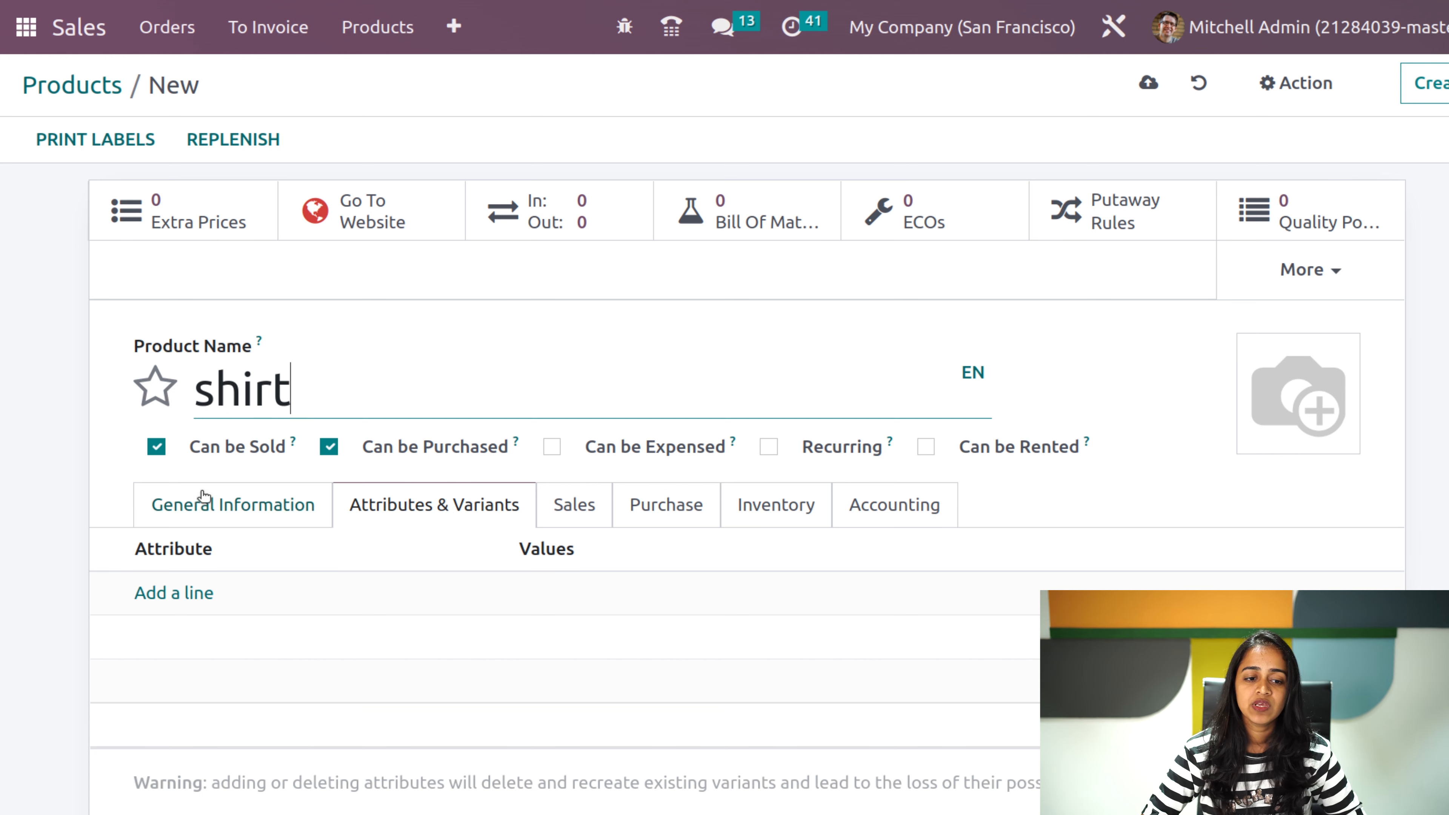
left_click(459, 28)
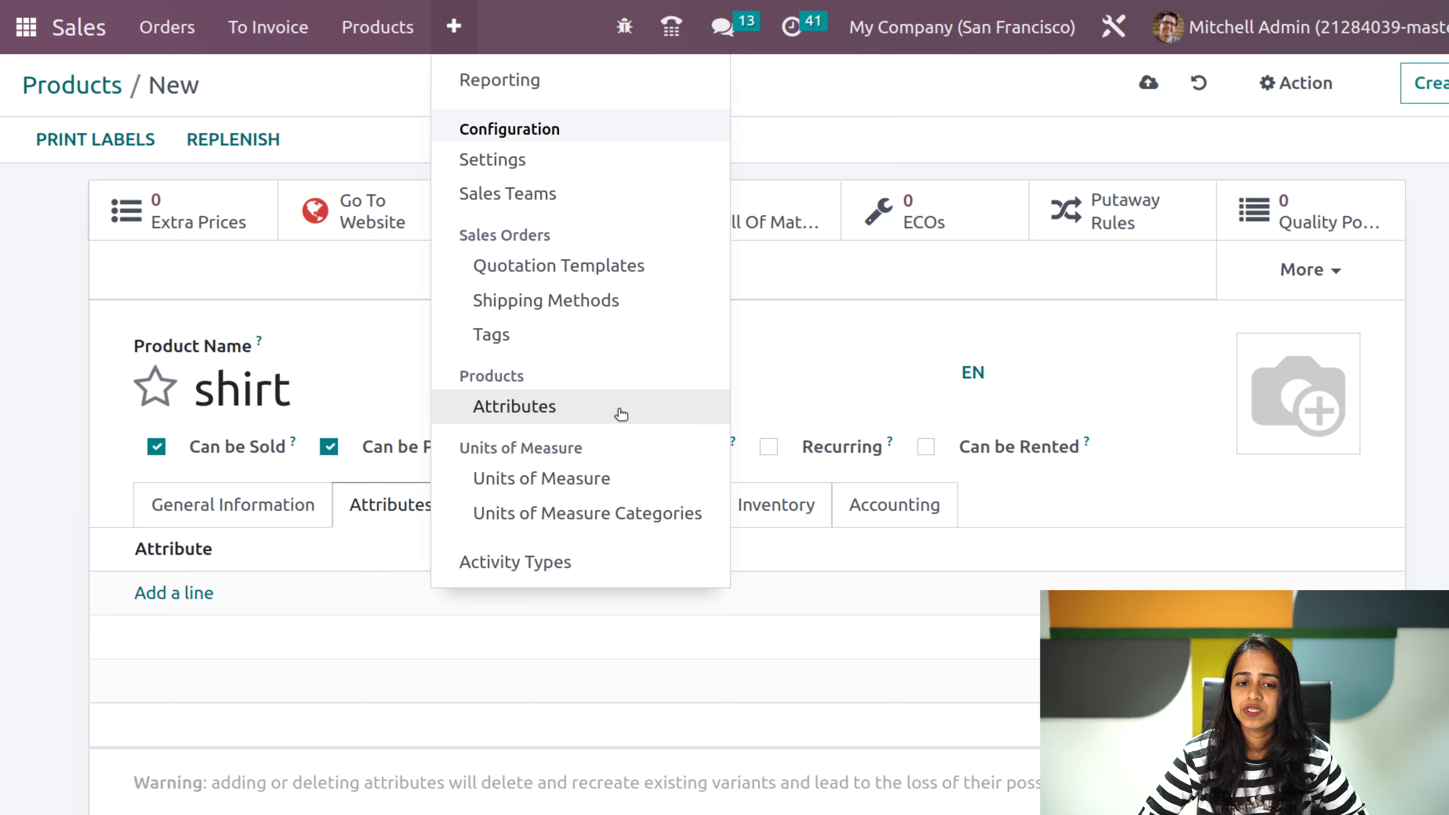
left_click(793, 165)
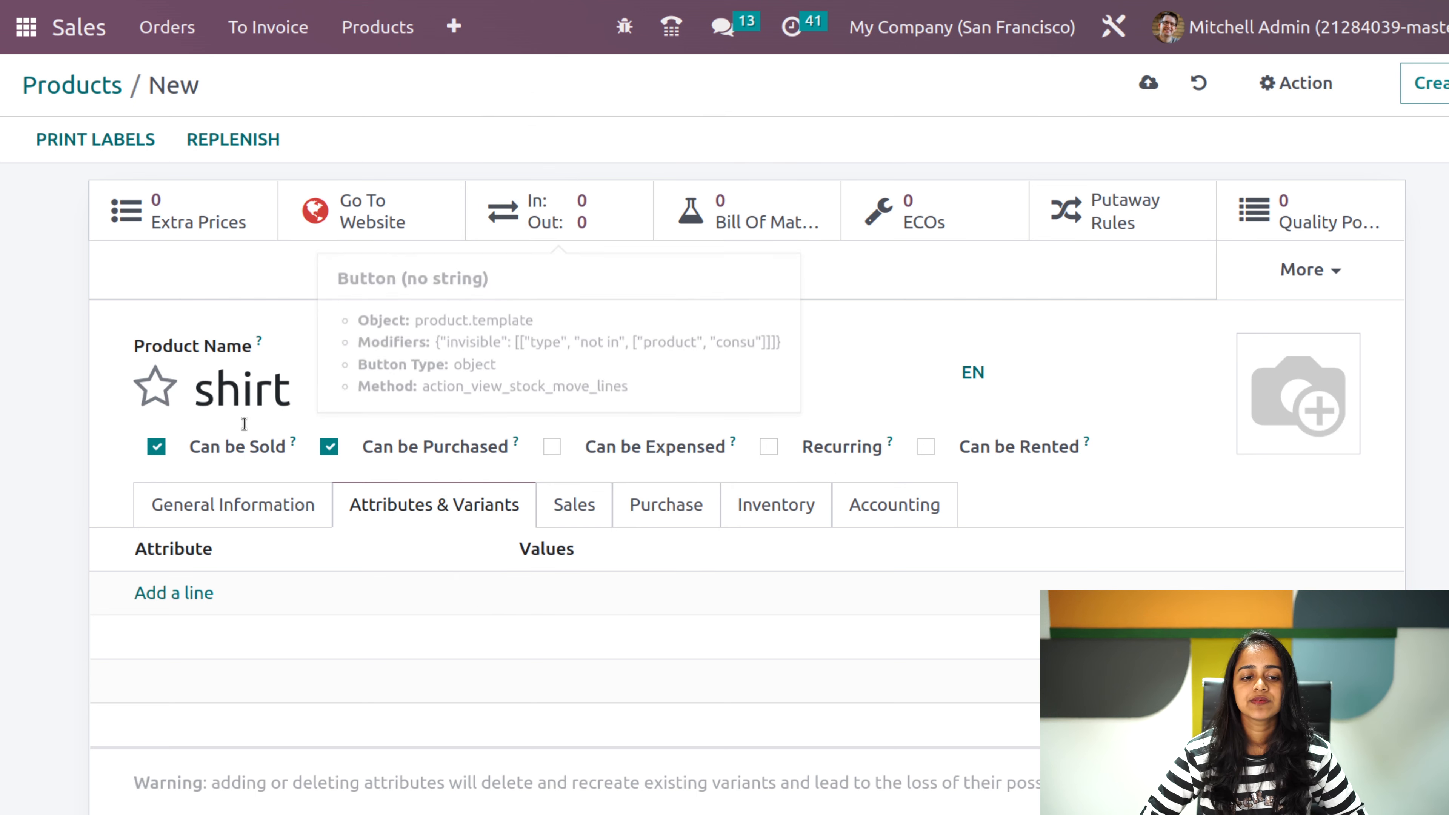
- Add a Size attribute line with values S, M and L
left_click(190, 592)
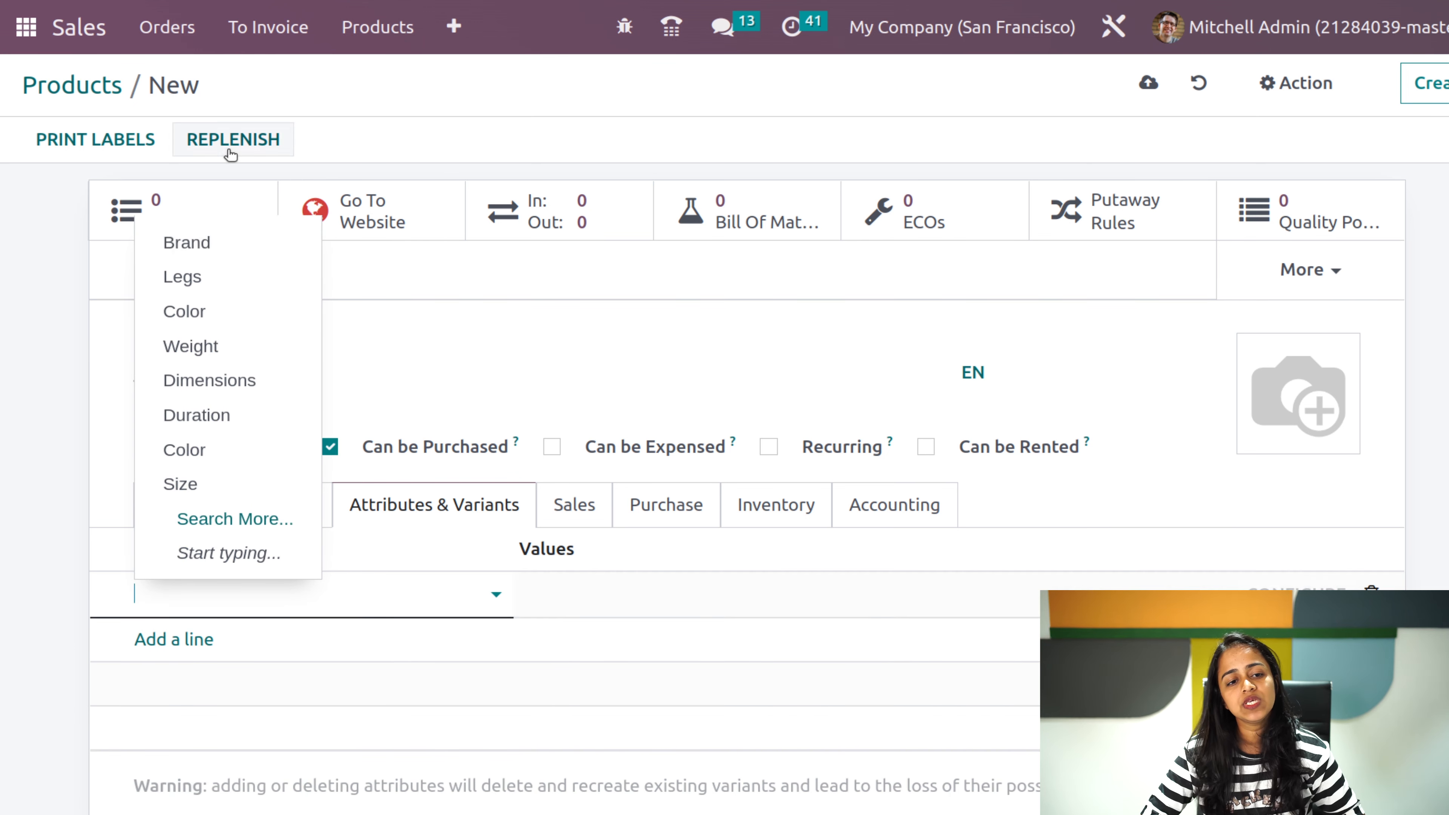
left_click(221, 490)
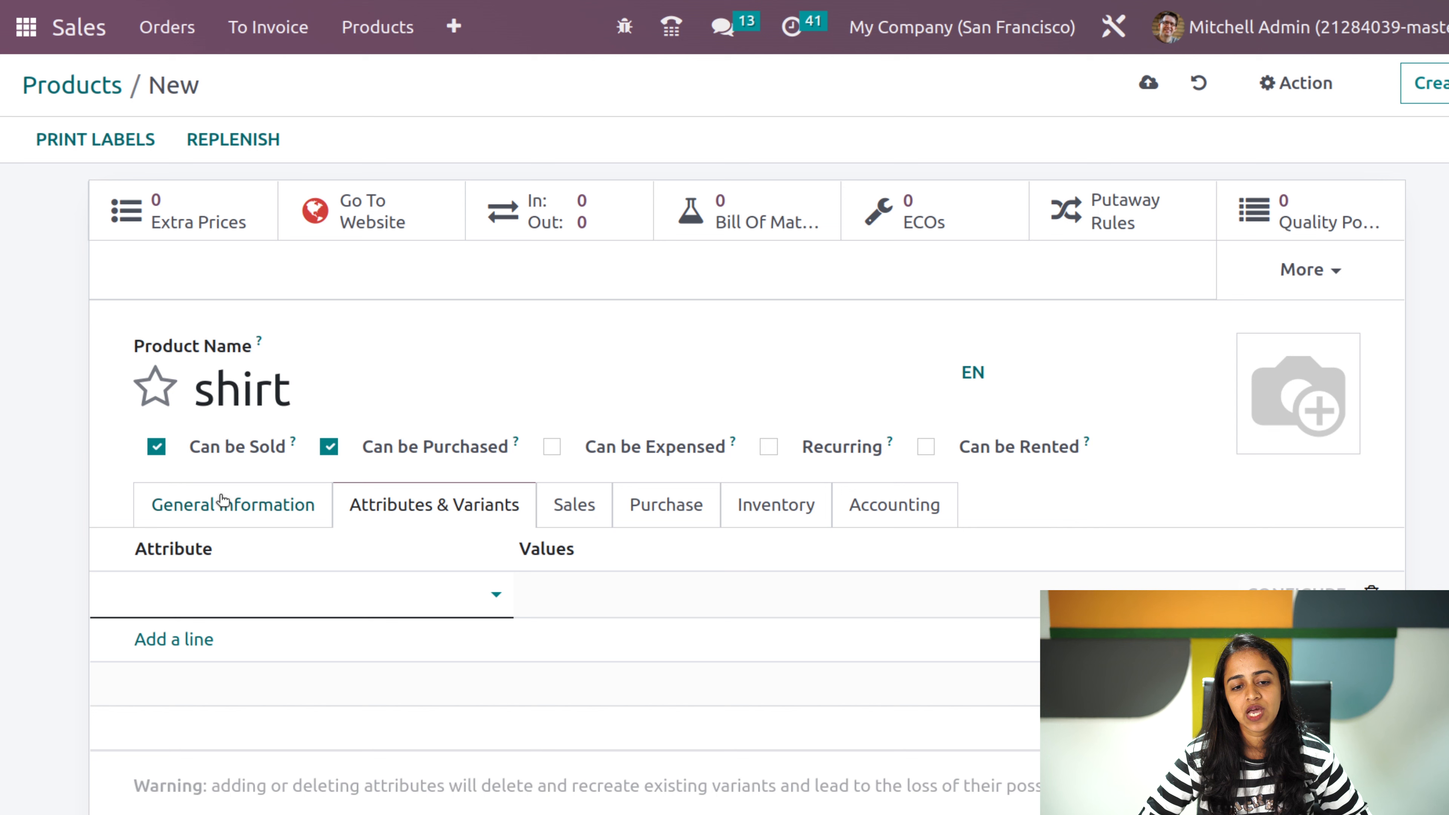
left_click(586, 599)
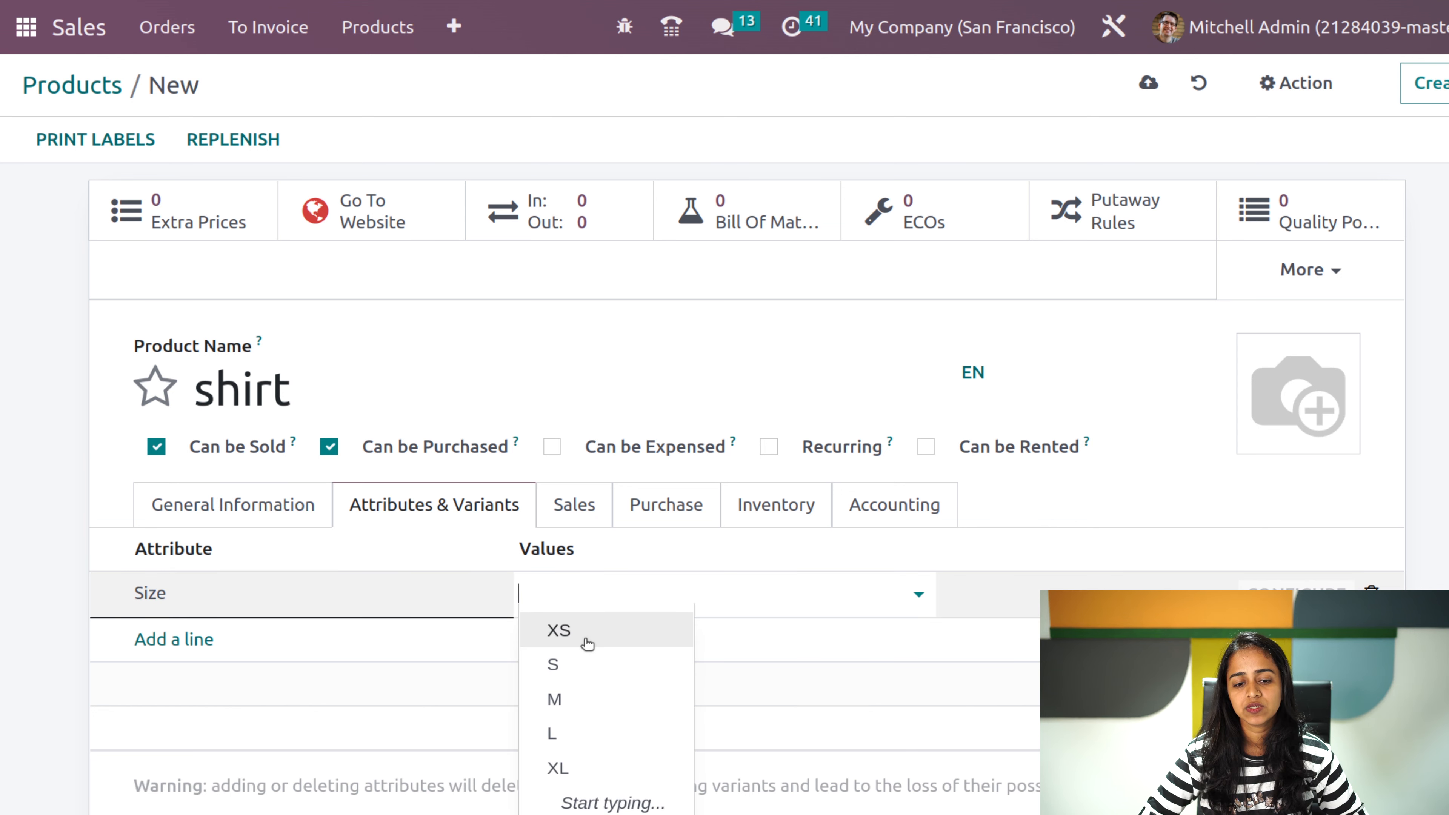
left_click(575, 663)
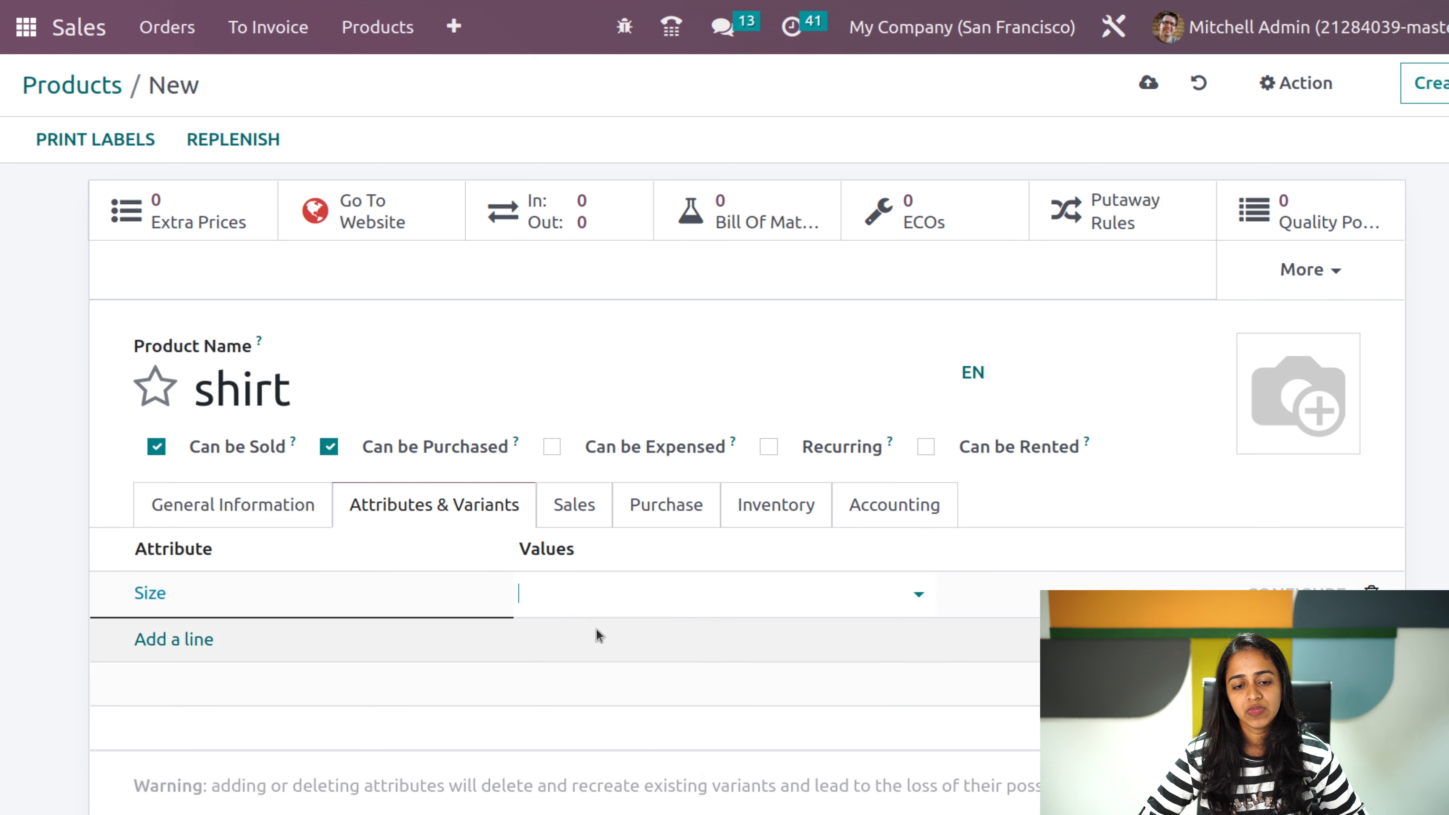
left_click(638, 596)
left_click(614, 663)
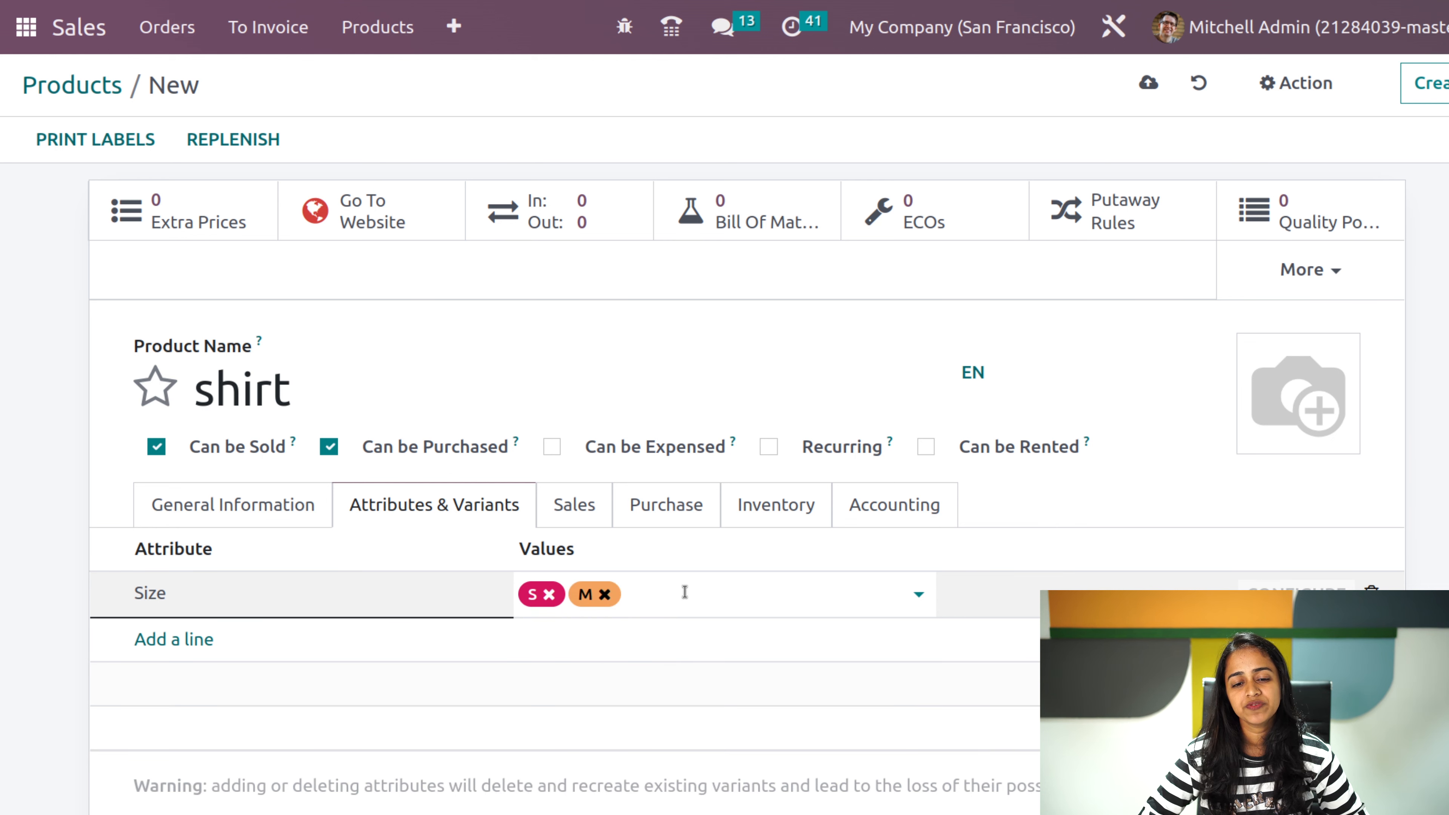
left_click(684, 593)
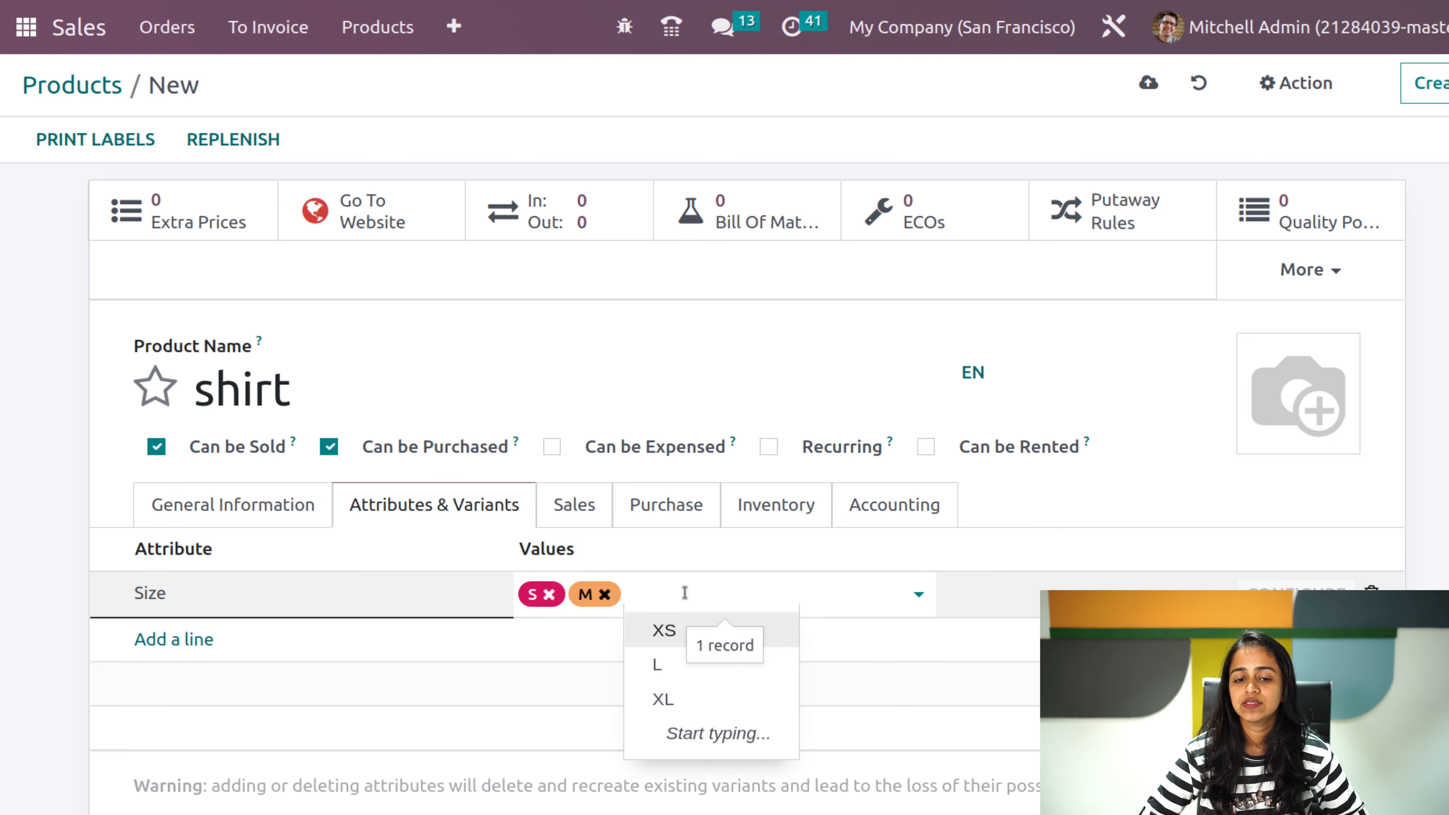
left_click(685, 671)
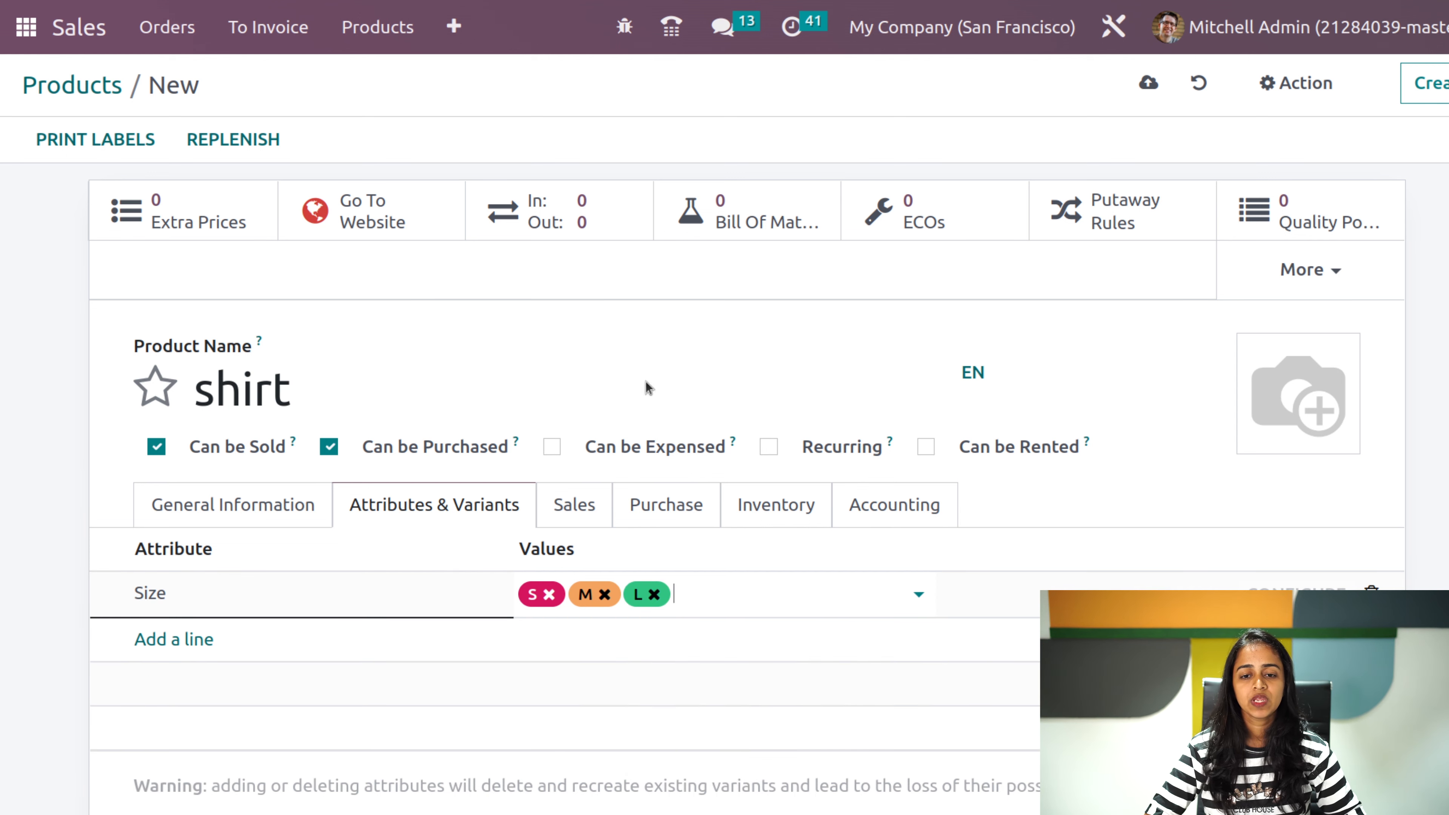
- Scroll through the shirt's Sales tab with its upsell, cross-sell and eCommerce fields
left_click(580, 501)
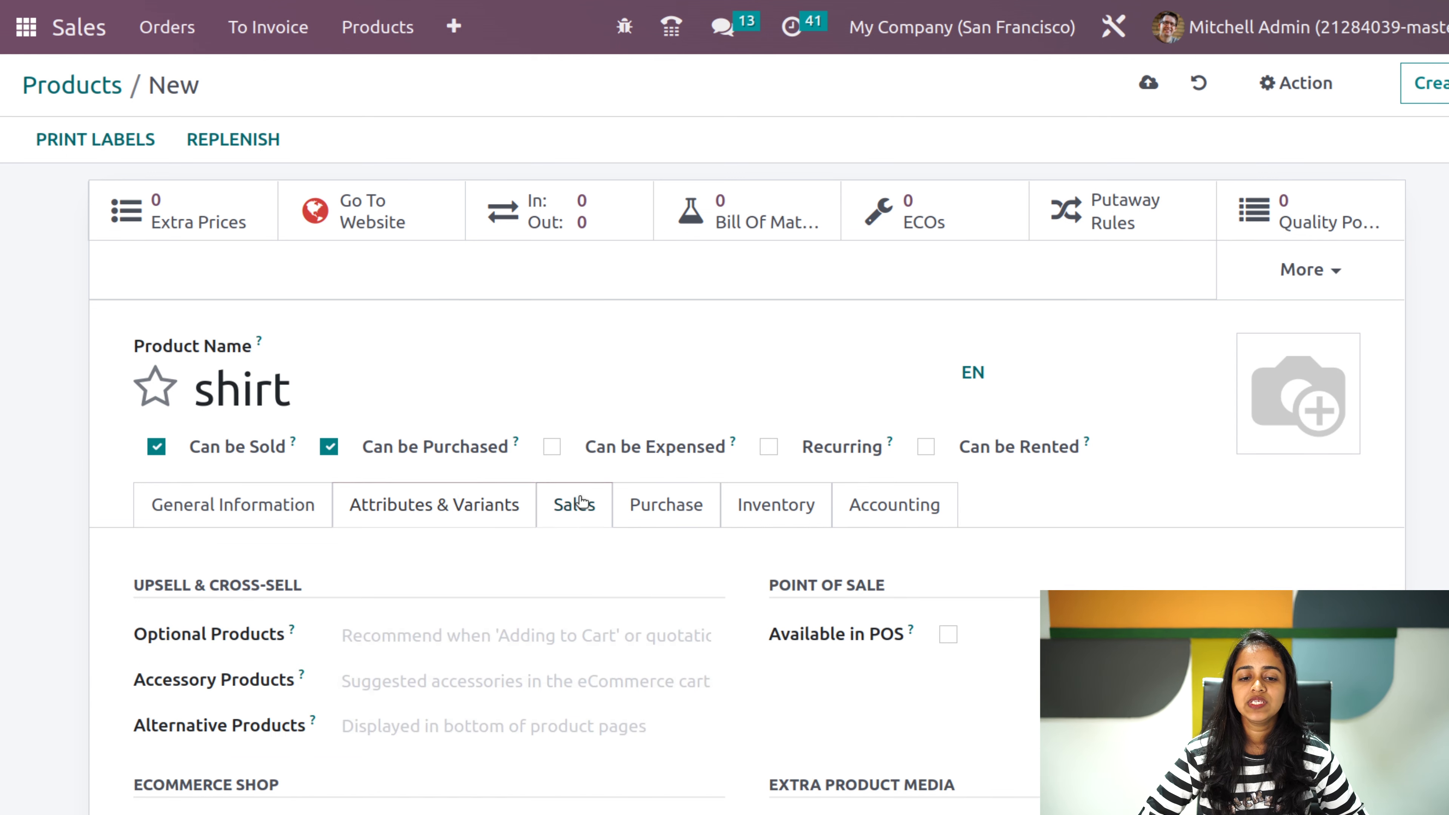
scroll(441, 687, "down", 4)
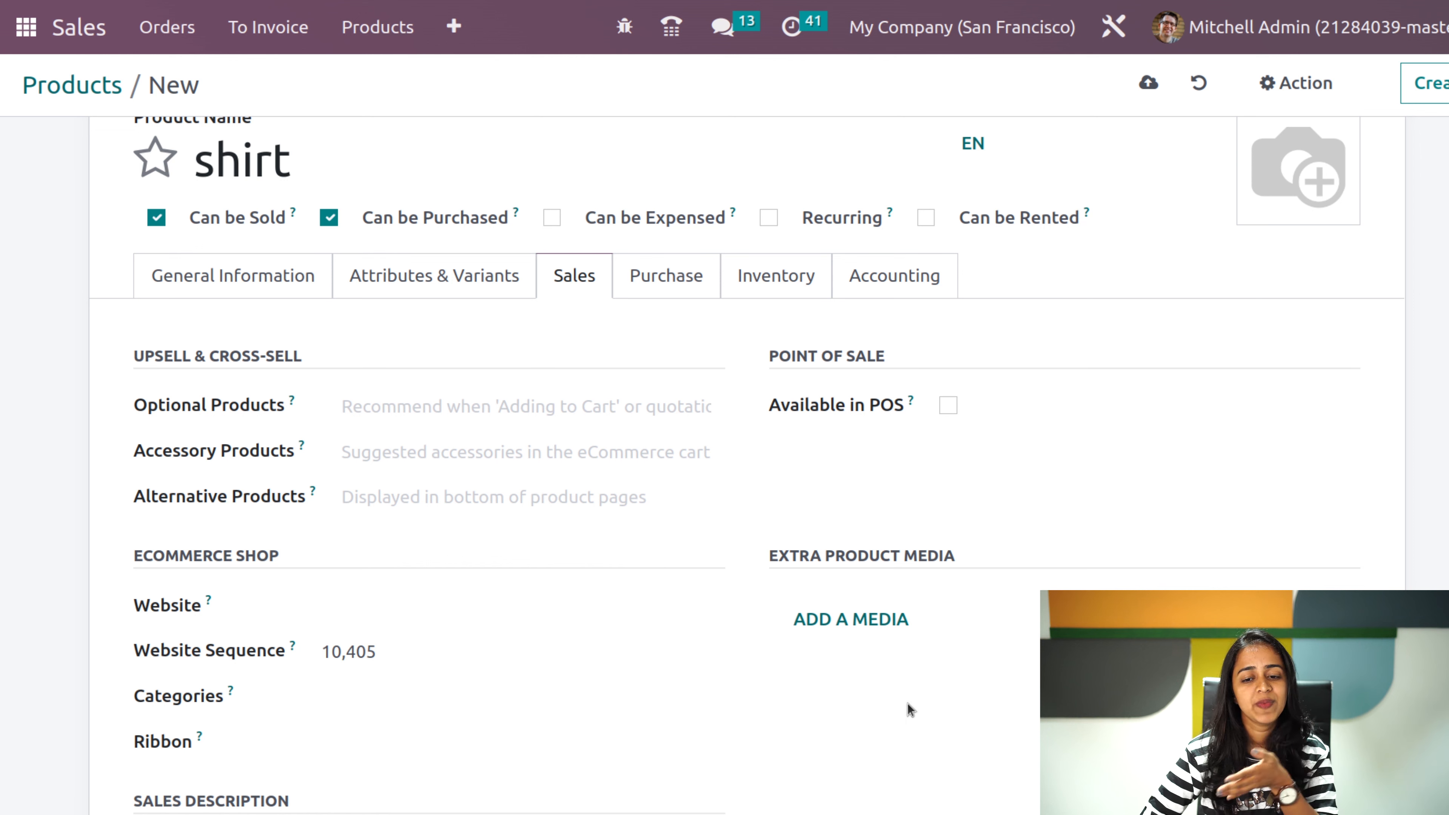
scroll(442, 721, "down", 4)
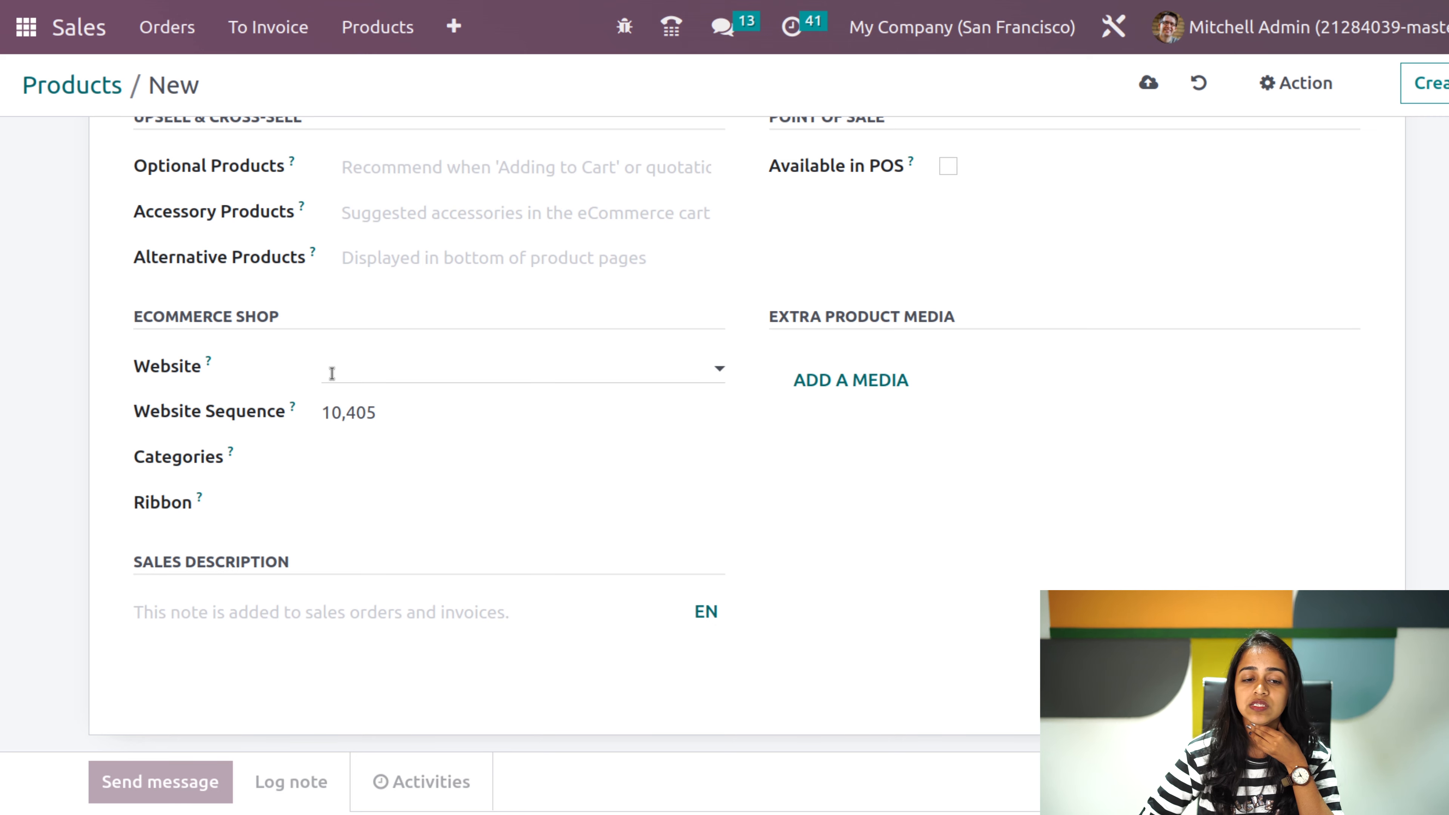
scroll(417, 463, "up", 4)
scroll(419, 464, "down", 3)
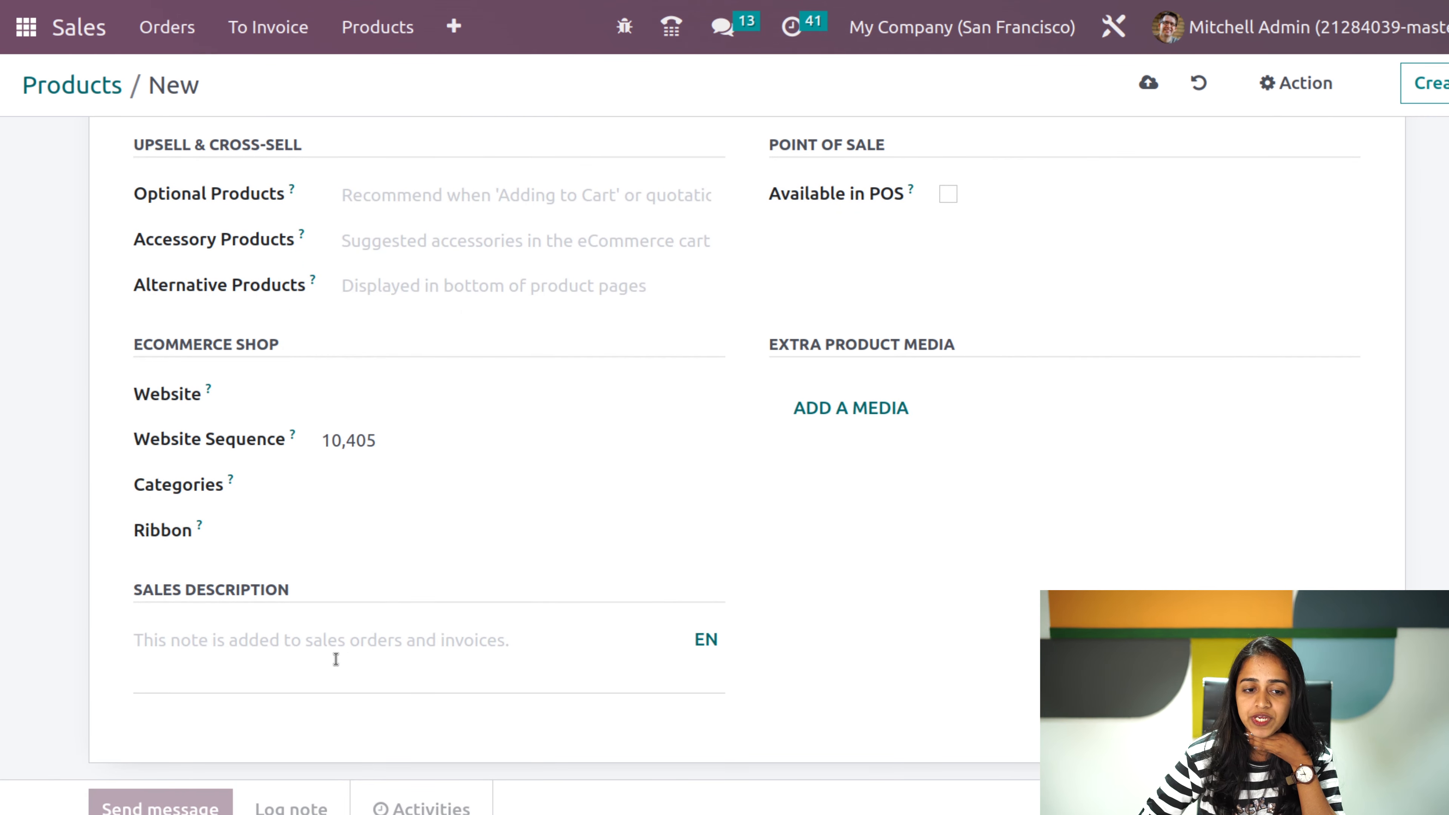
scroll(342, 650, "up", 5)
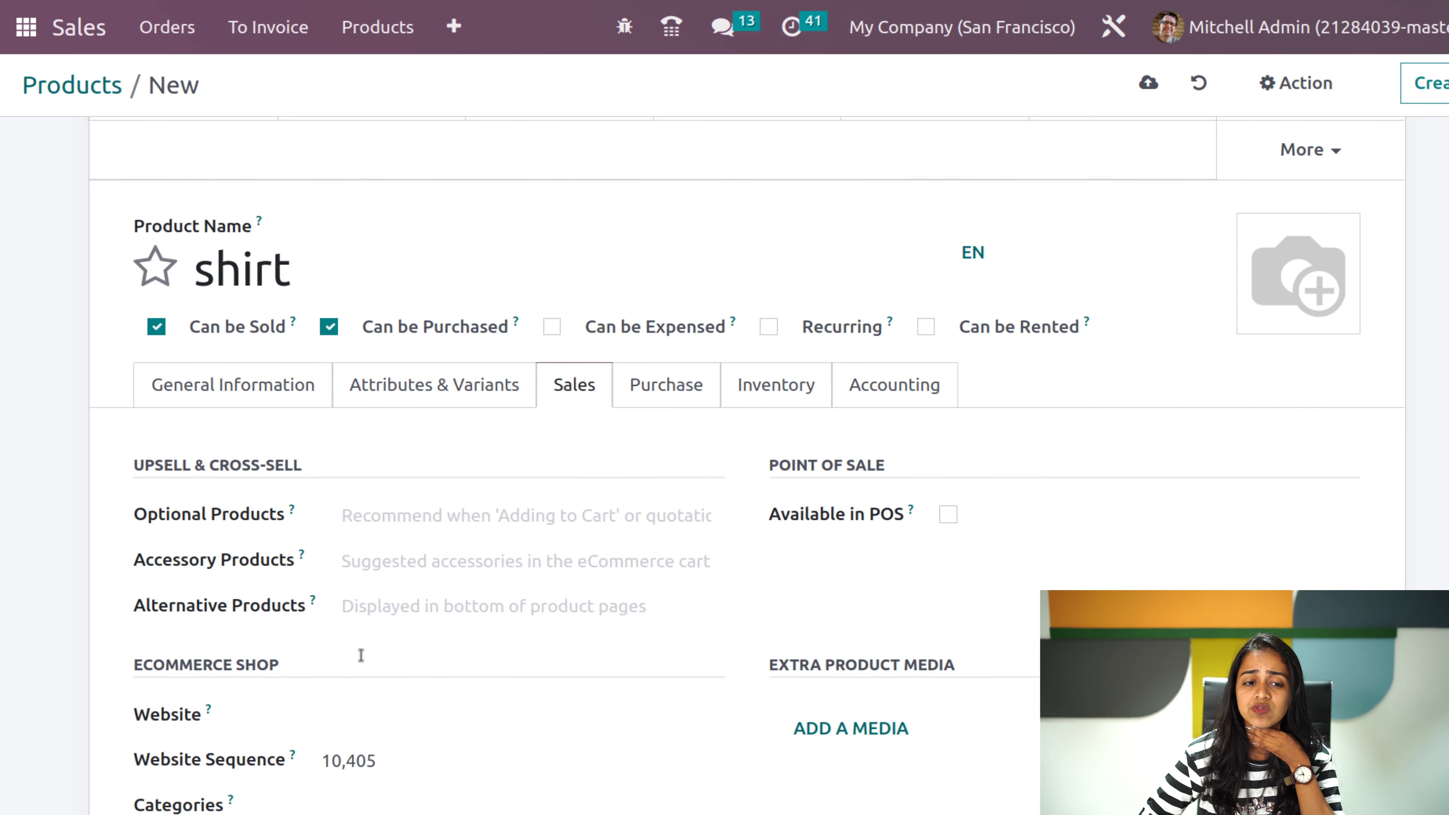
- Look at the Optional and Accessory Products choices without selecting any
left_click(379, 516)
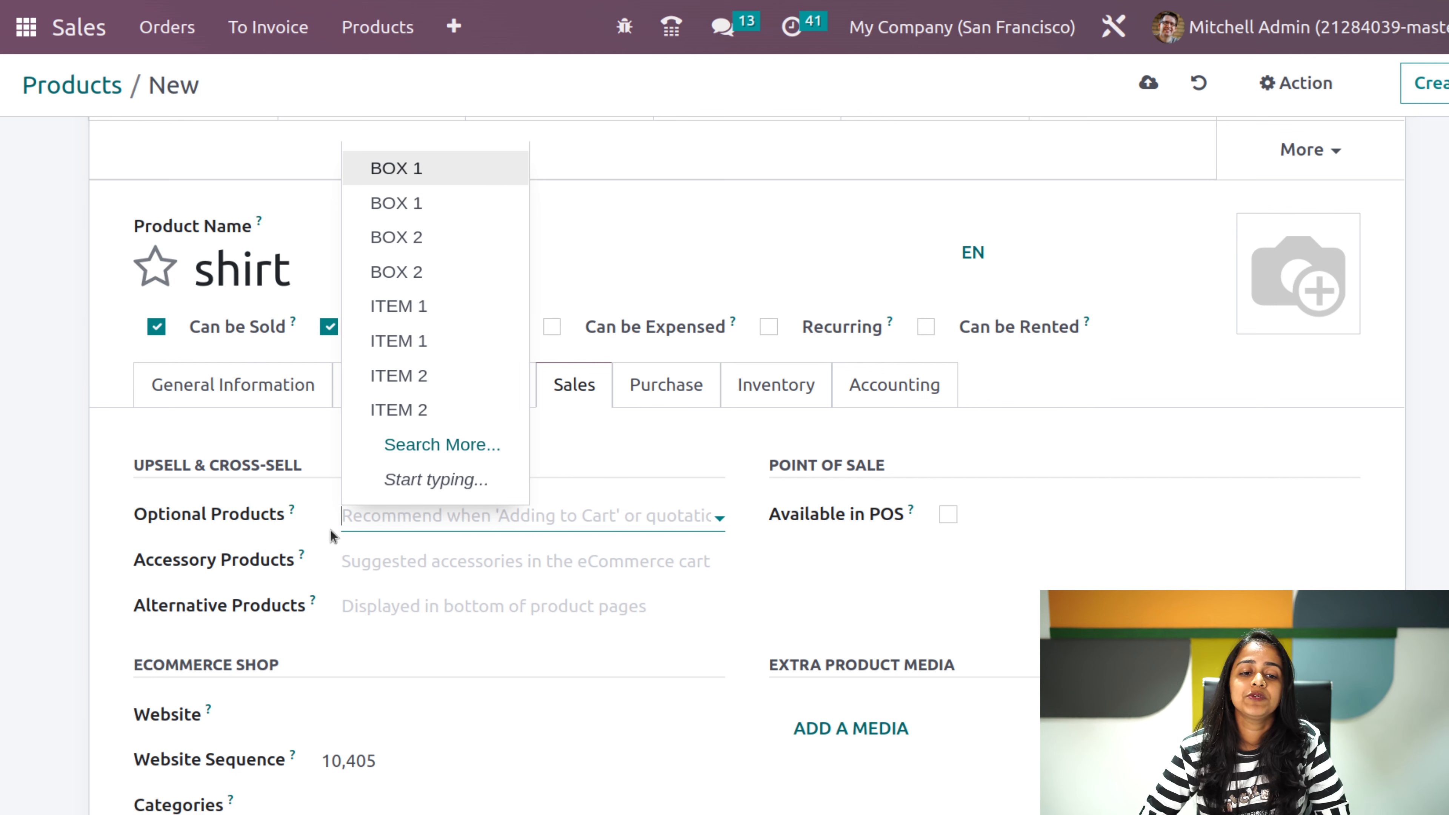
mouse_move(292, 508)
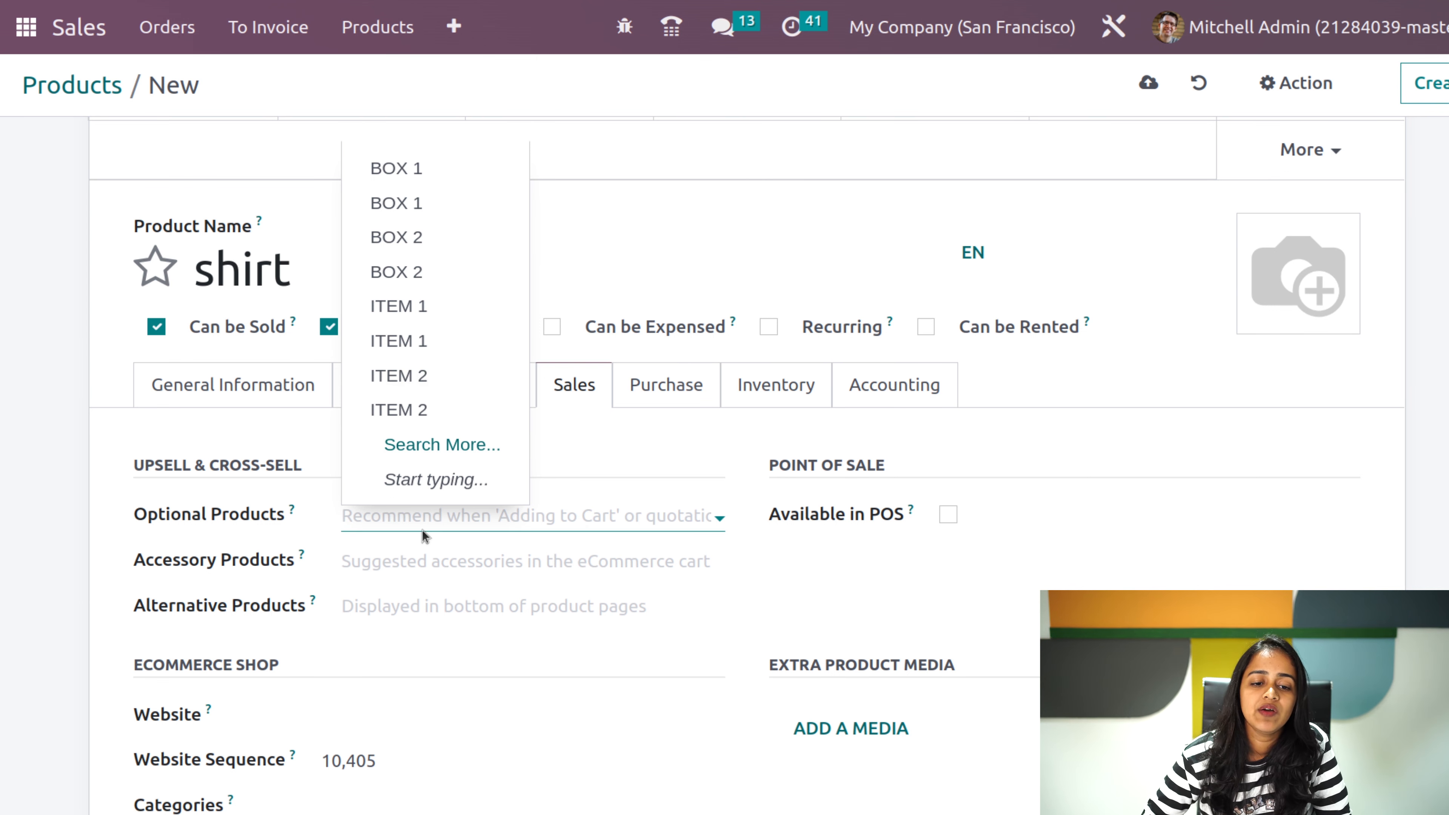
left_click(412, 557)
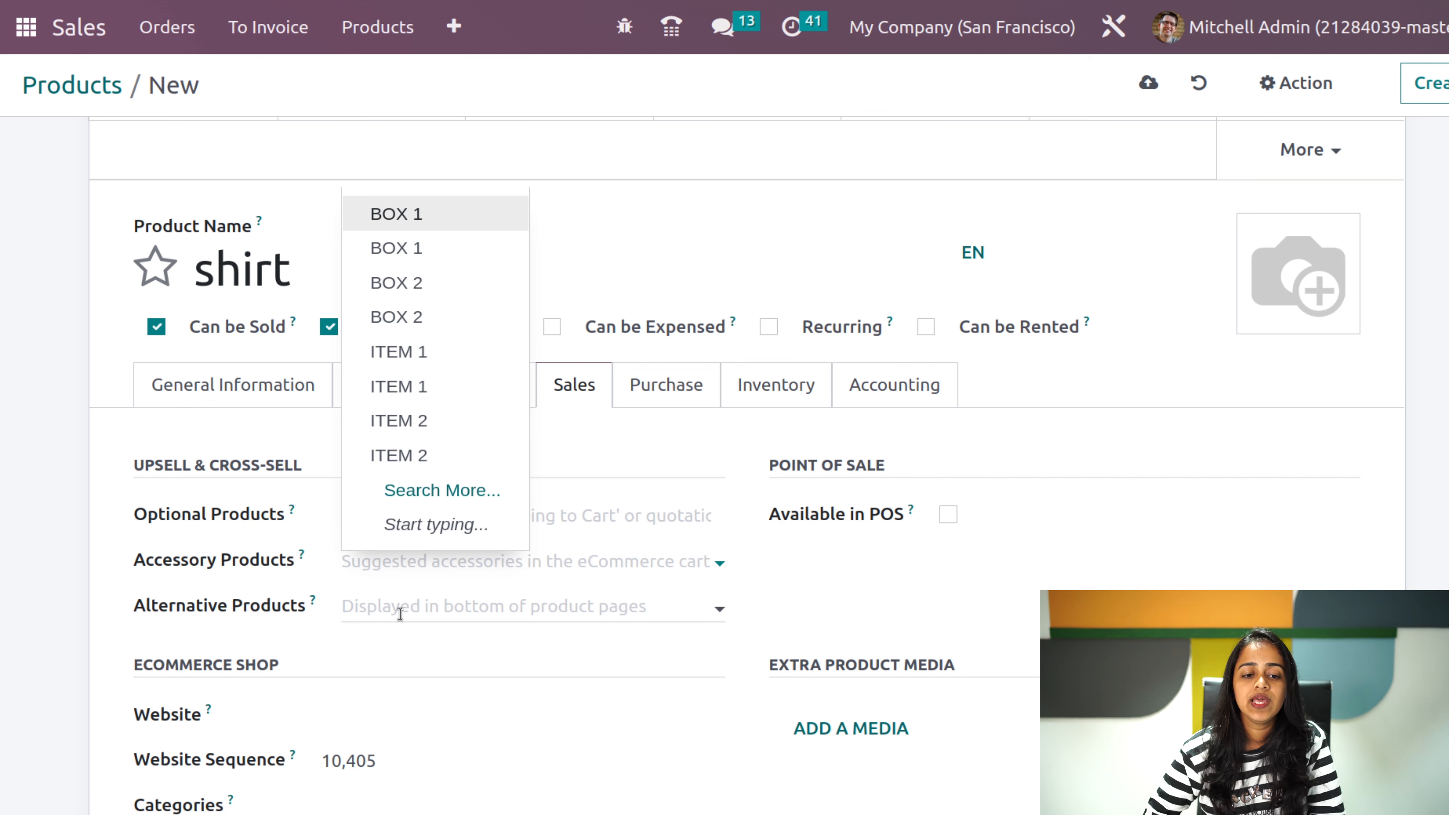
left_click(539, 678)
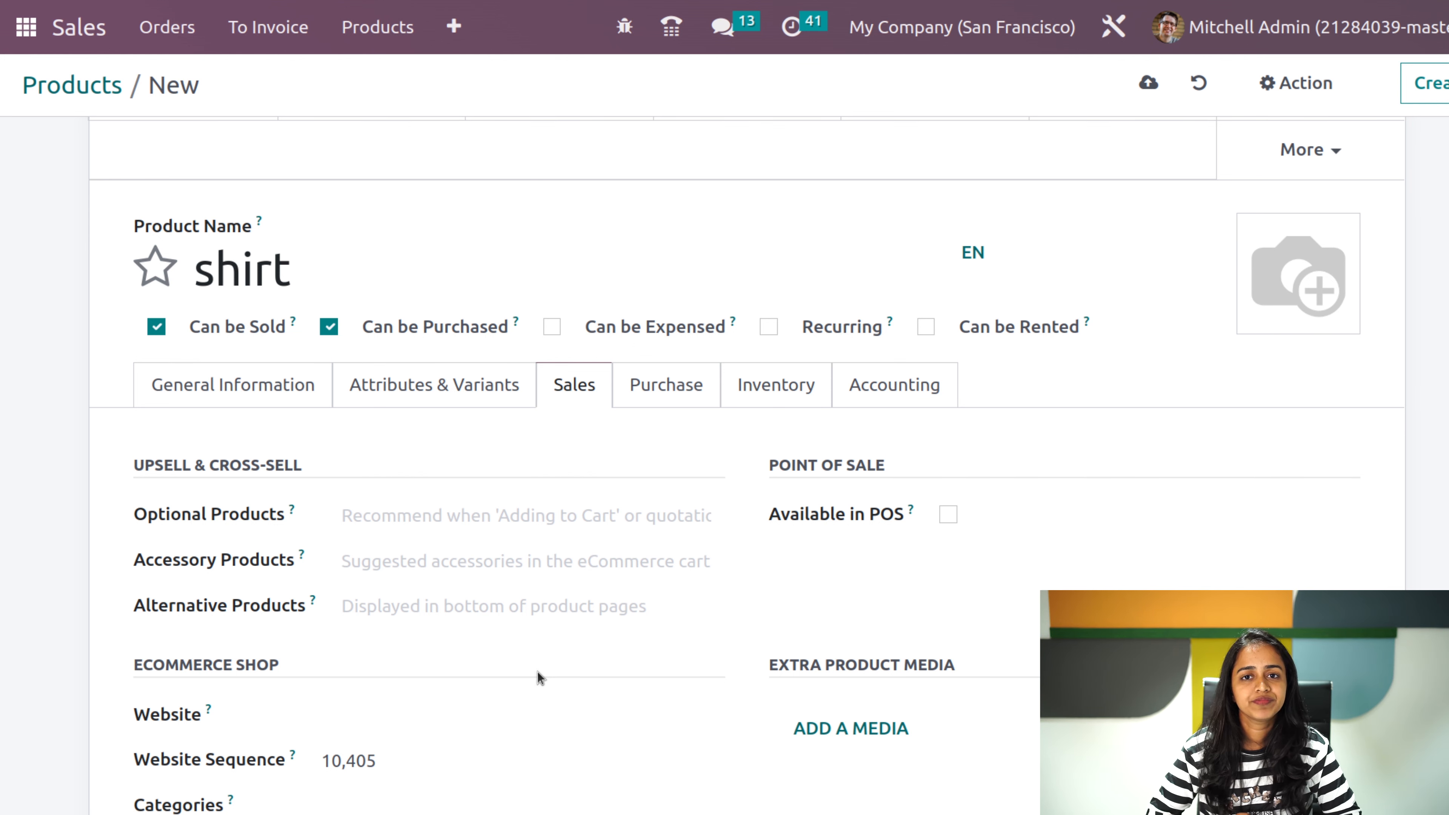
- Glance at the shirt's Purchase tab, then review Inventory routes and logistics fields
left_click(692, 367)
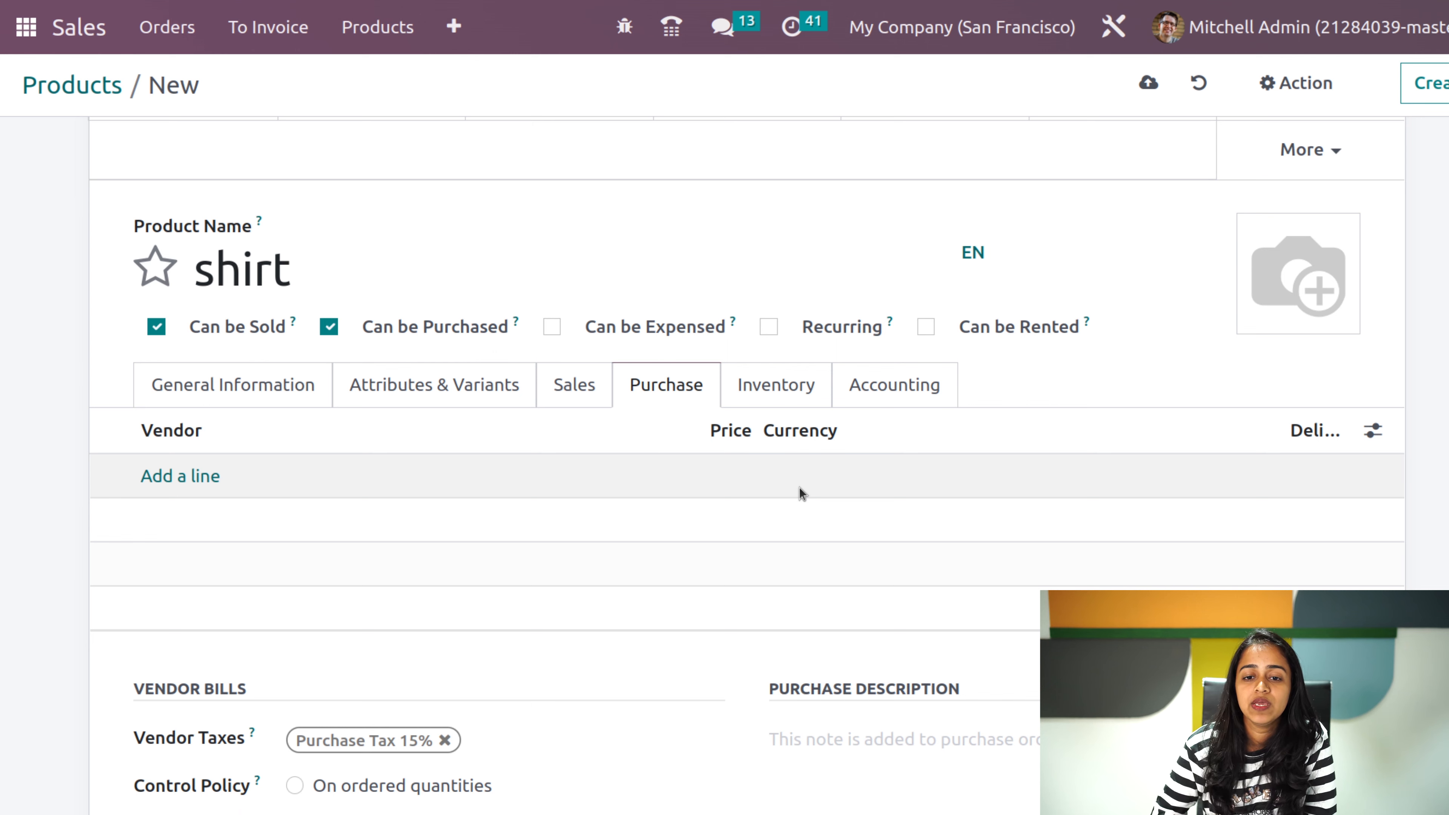
left_click(777, 383)
scroll(458, 619, "down", 5)
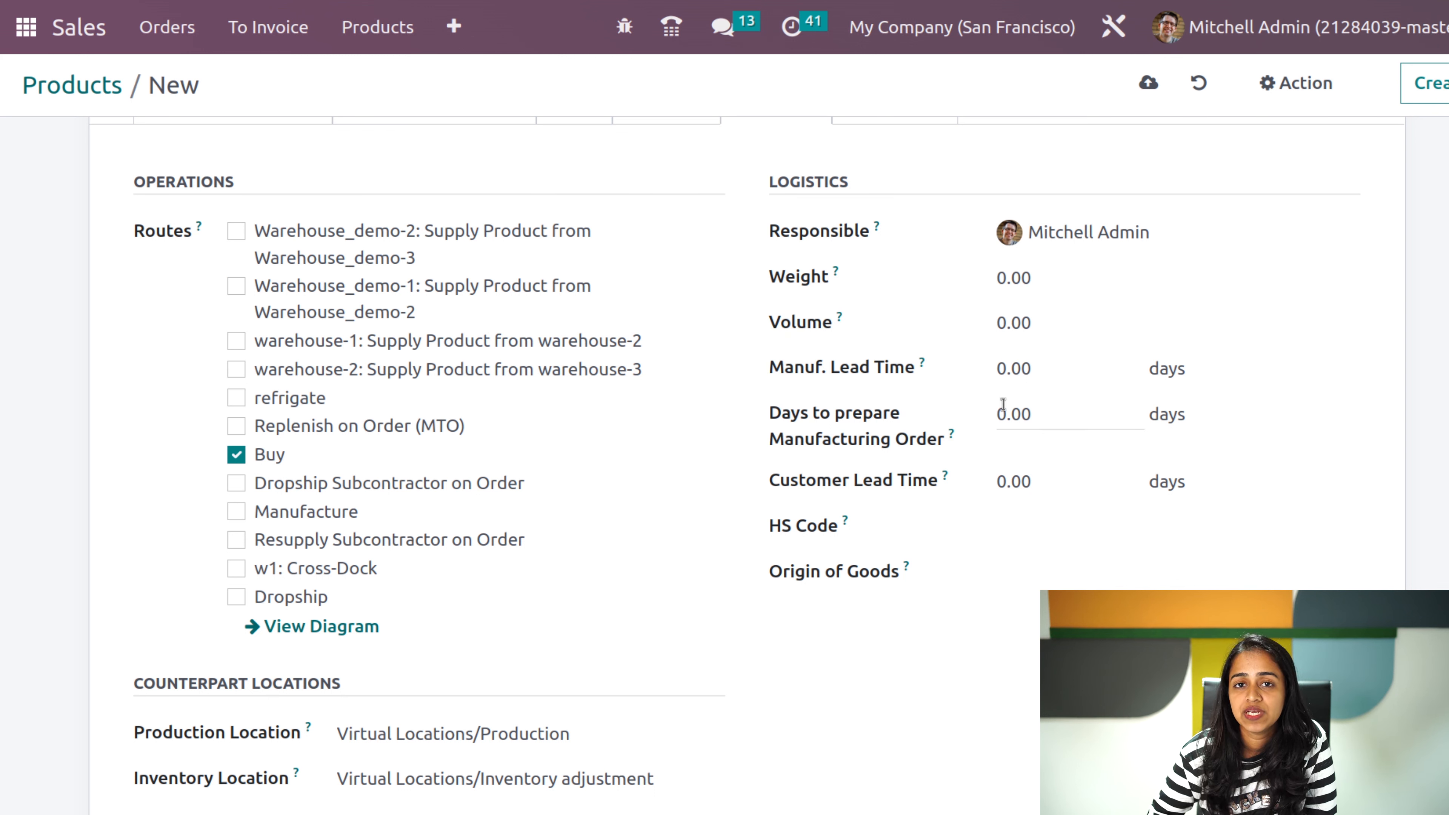
scroll(915, 760, "down", 5)
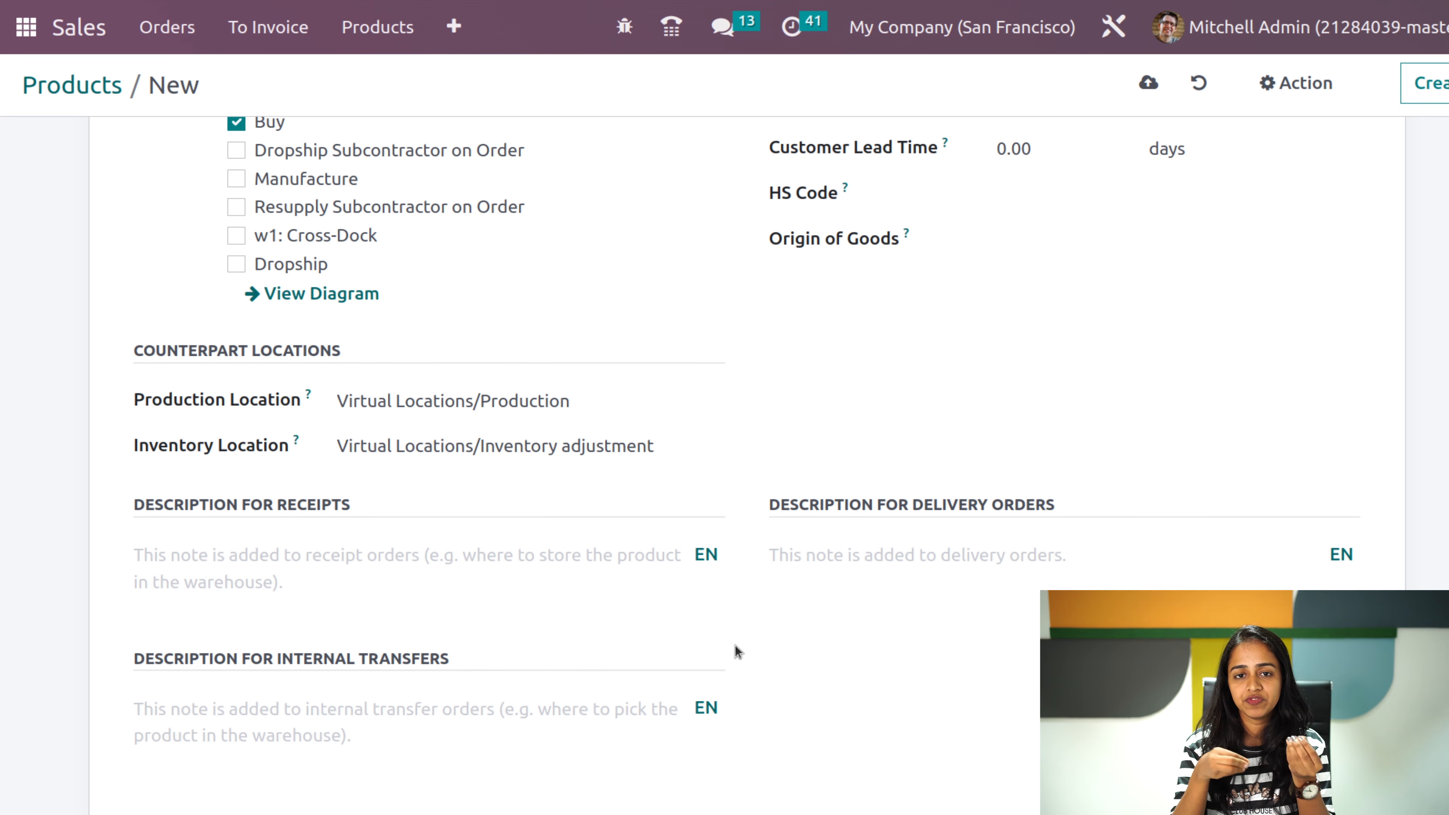
scroll(735, 645, "up", 10)
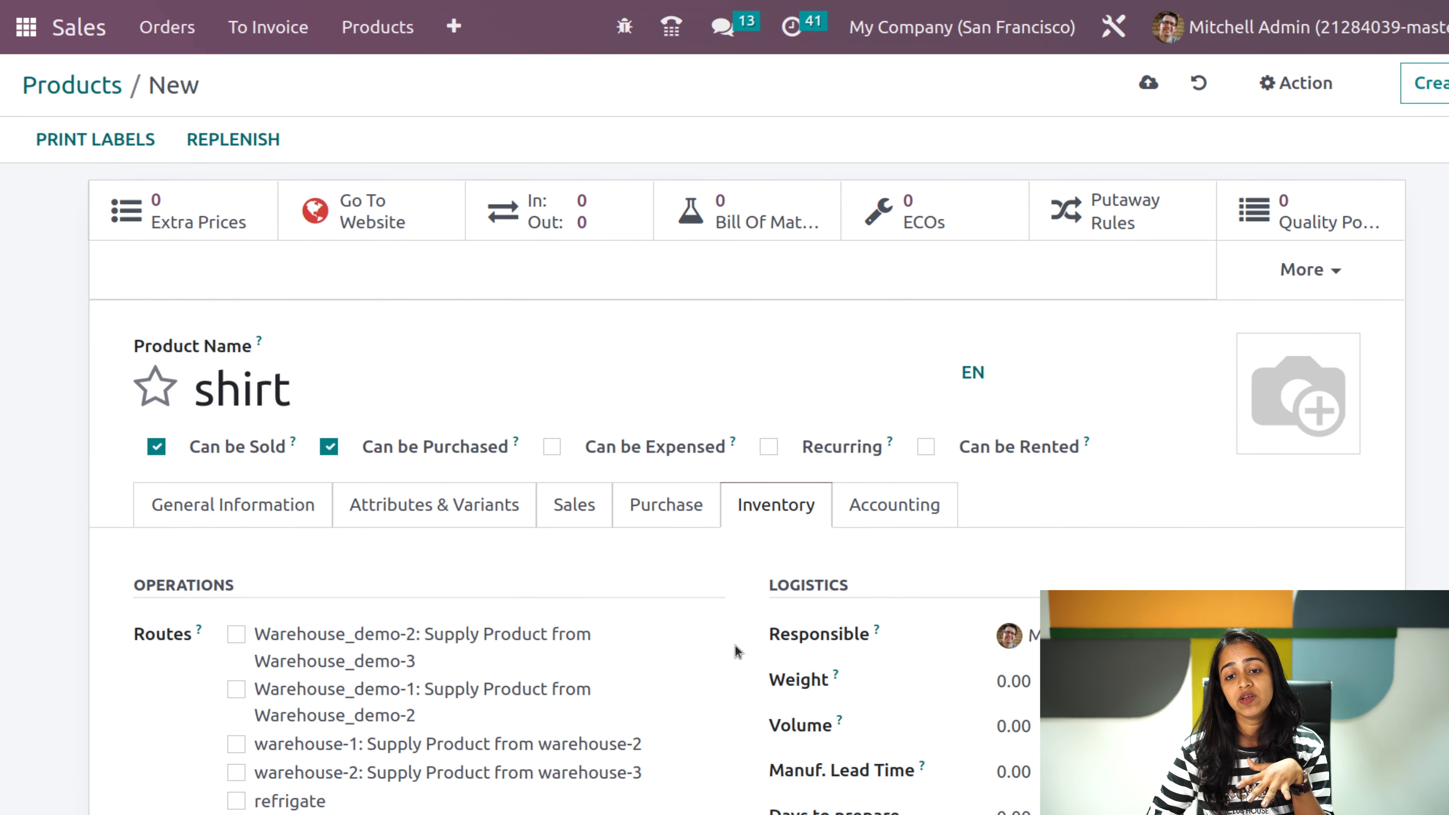
- Review the shirt product's Accounting tab and extra statistics, then save it with its 3 variants
left_click(920, 523)
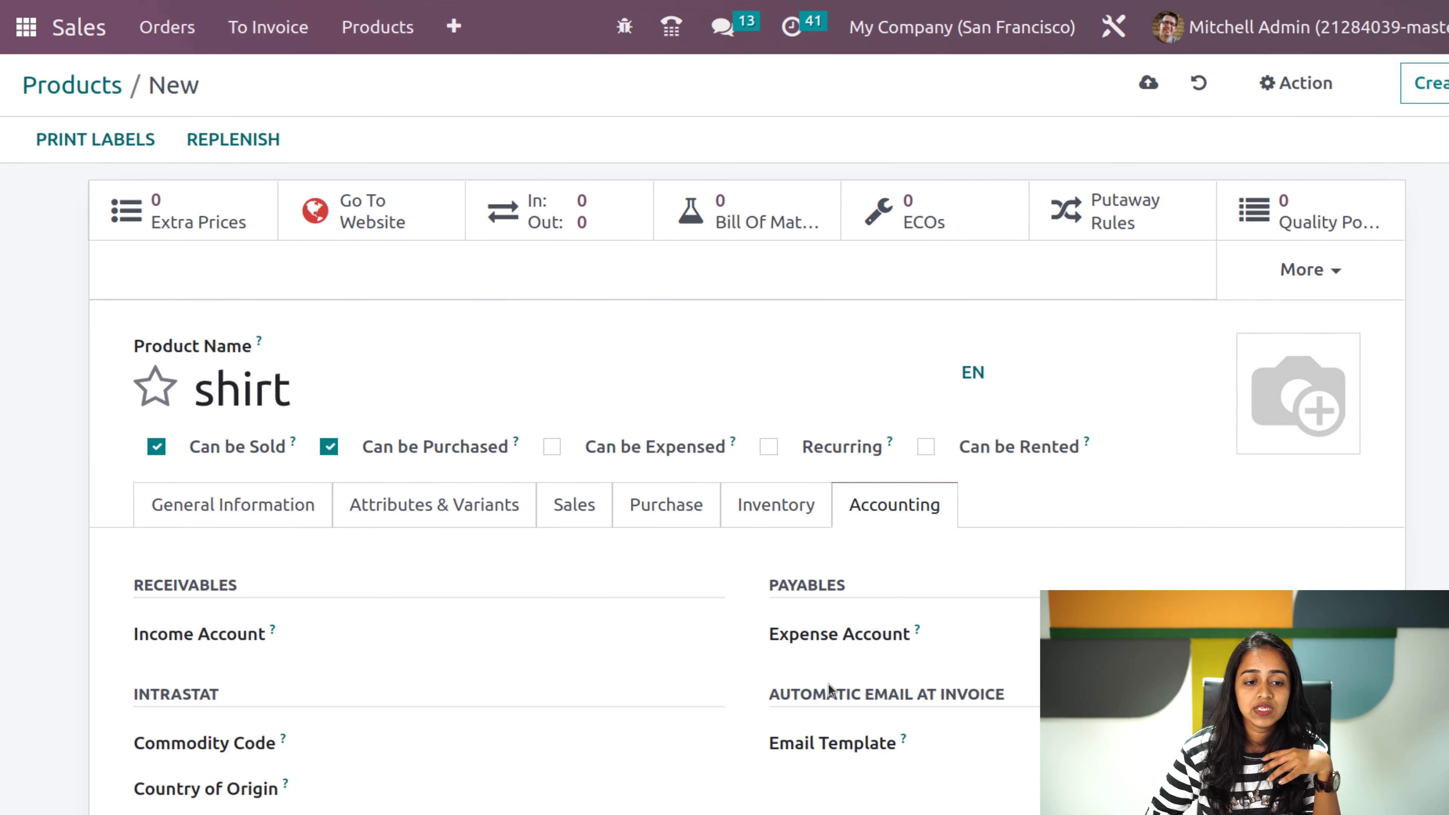
scroll(830, 690, "down", 4)
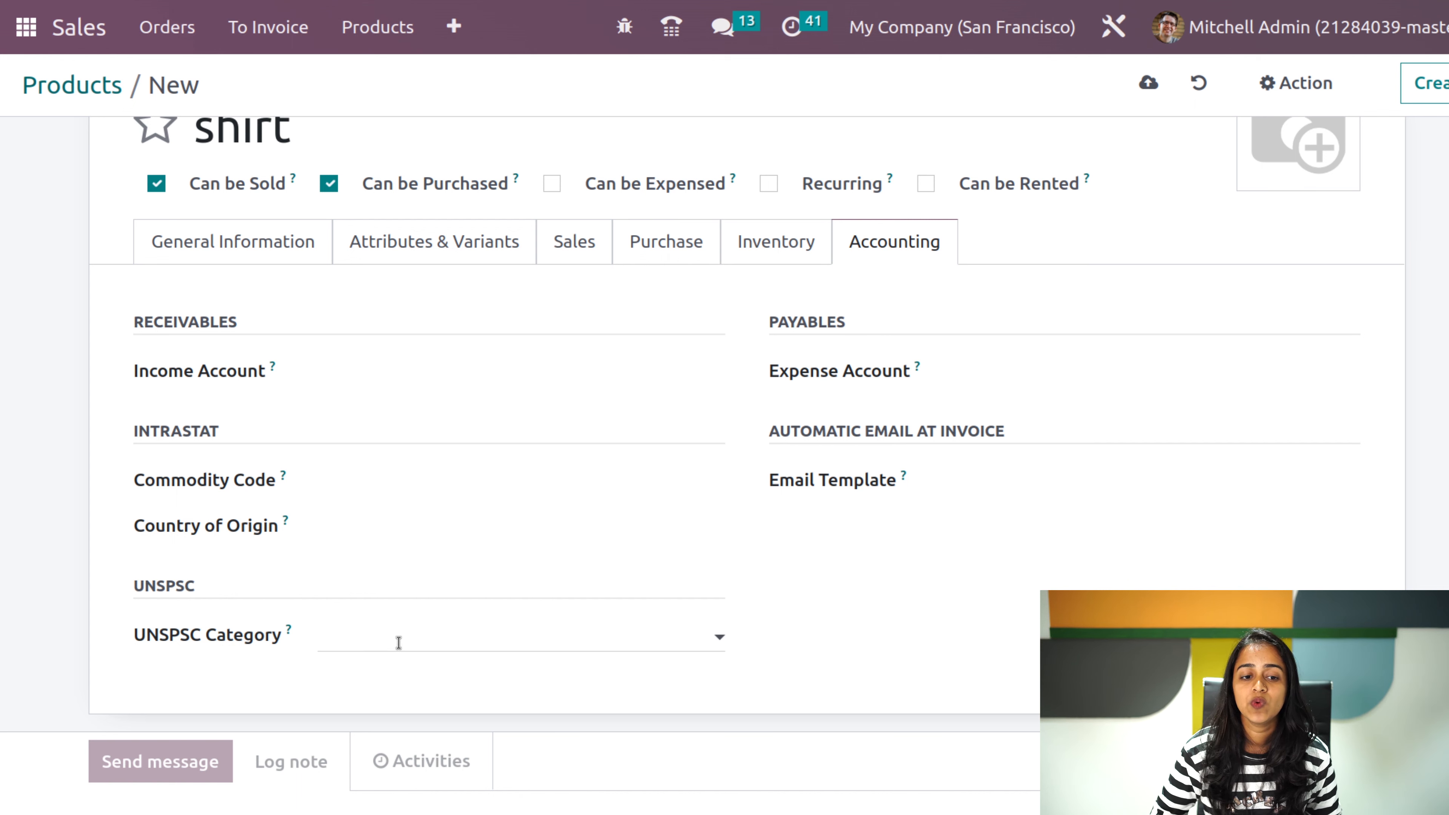
scroll(399, 642, "up", 5)
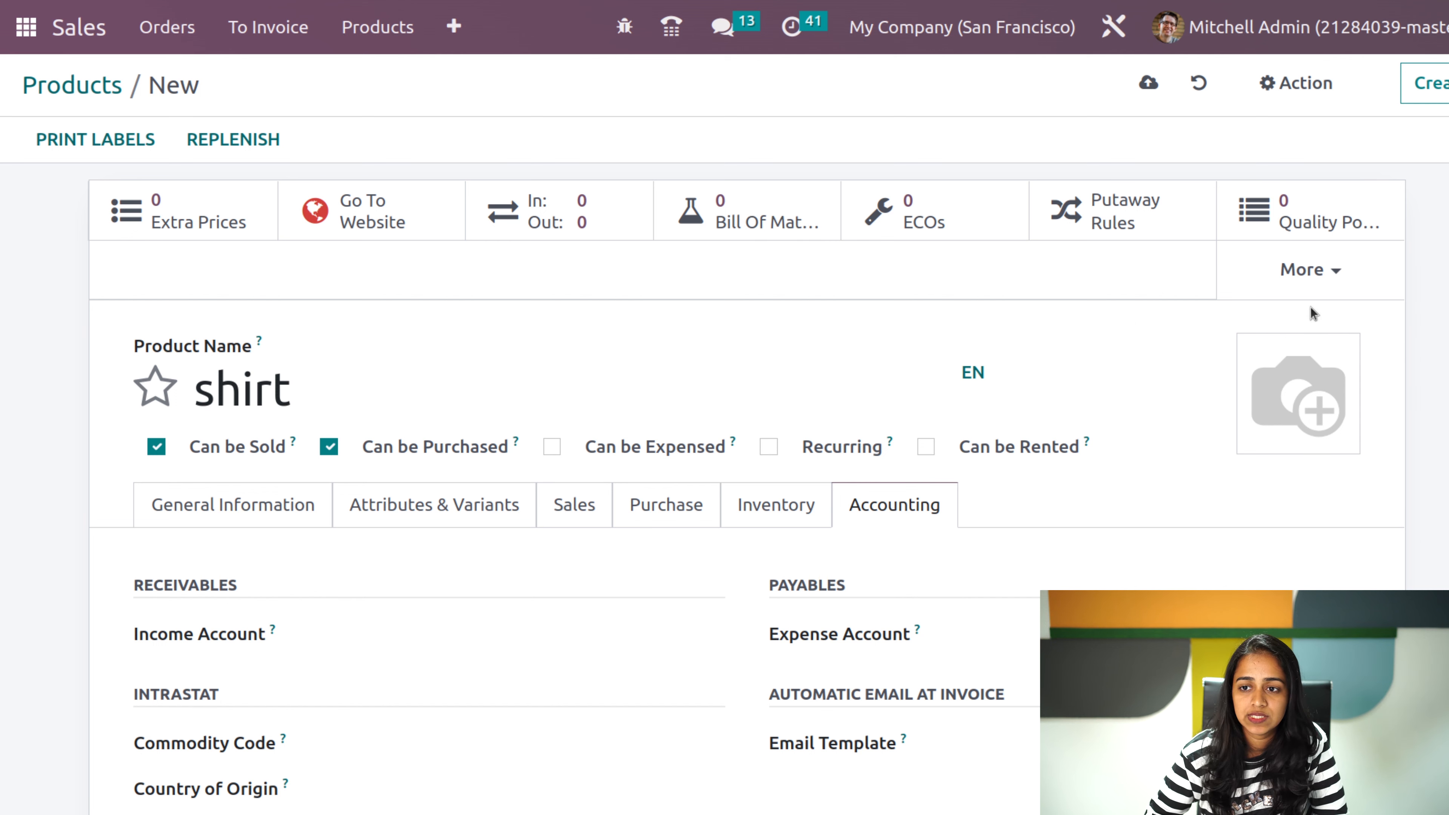
left_click(1361, 291)
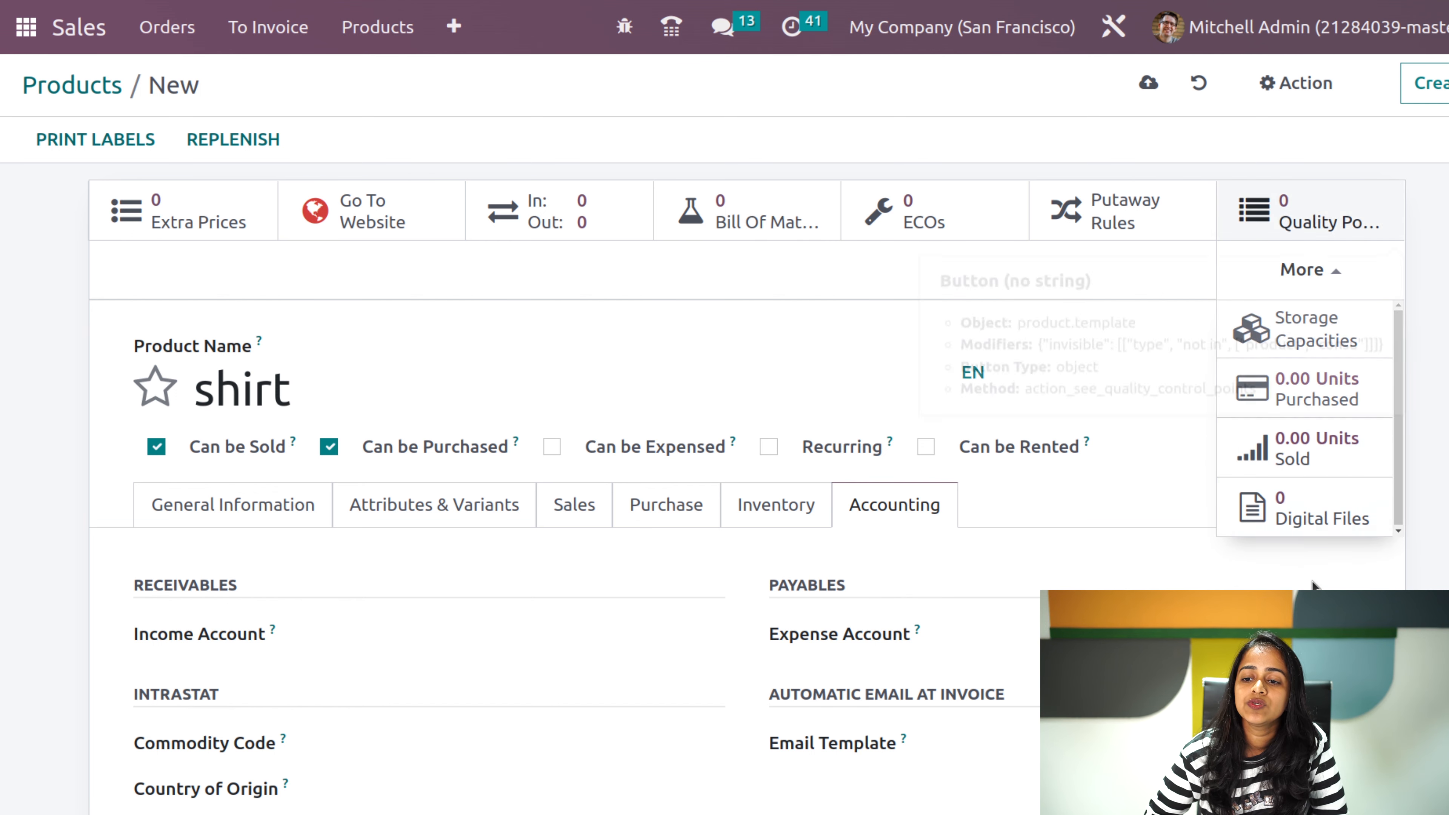
left_click(1290, 273)
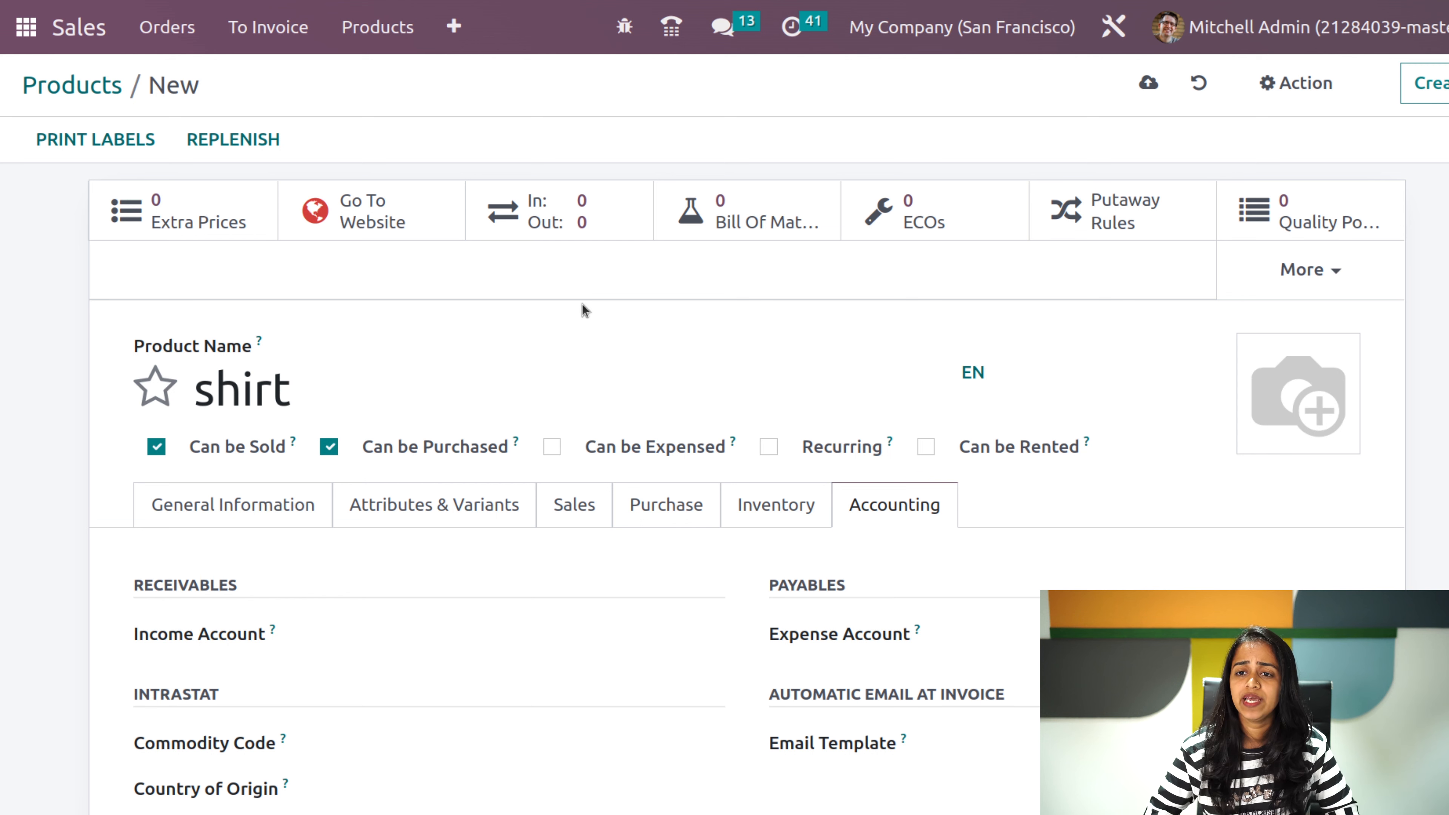
left_click(1148, 83)
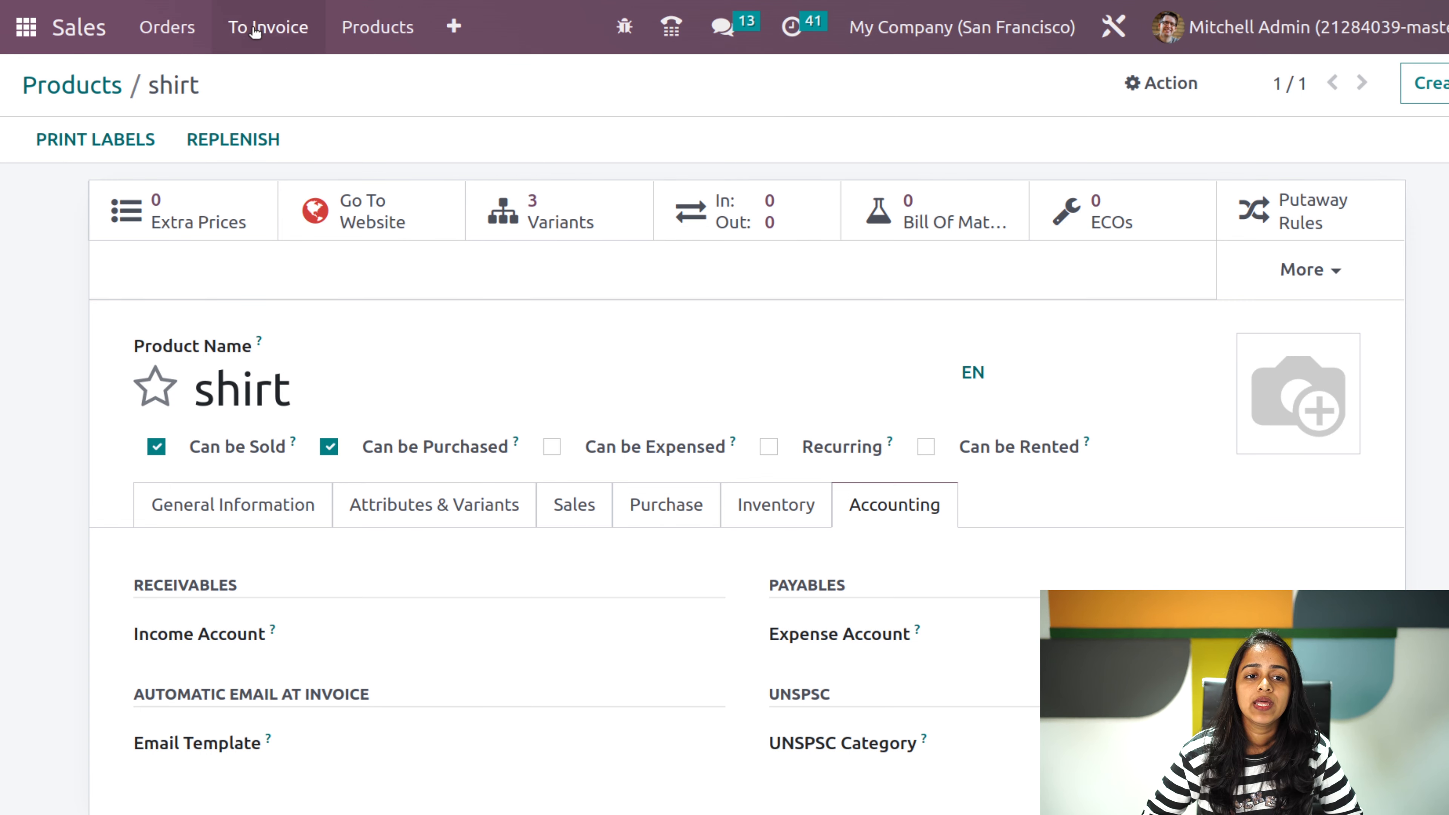
- Browse the Product Variants list filtered to Can be Sold, showing 196 records
left_click(363, 37)
left_click(389, 116)
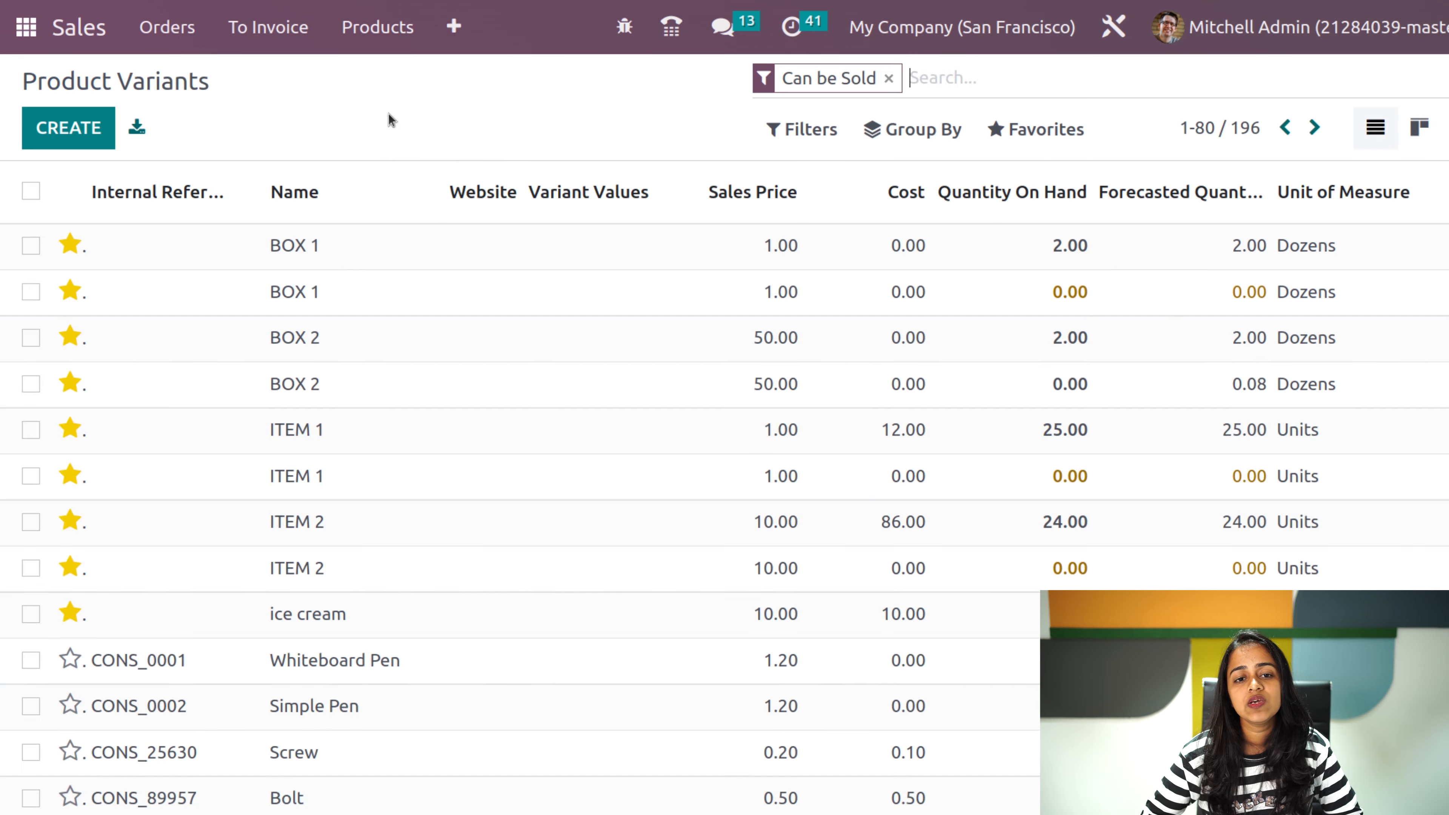
scroll(366, 349, "down", 10)
scroll(345, 643, "down", 5)
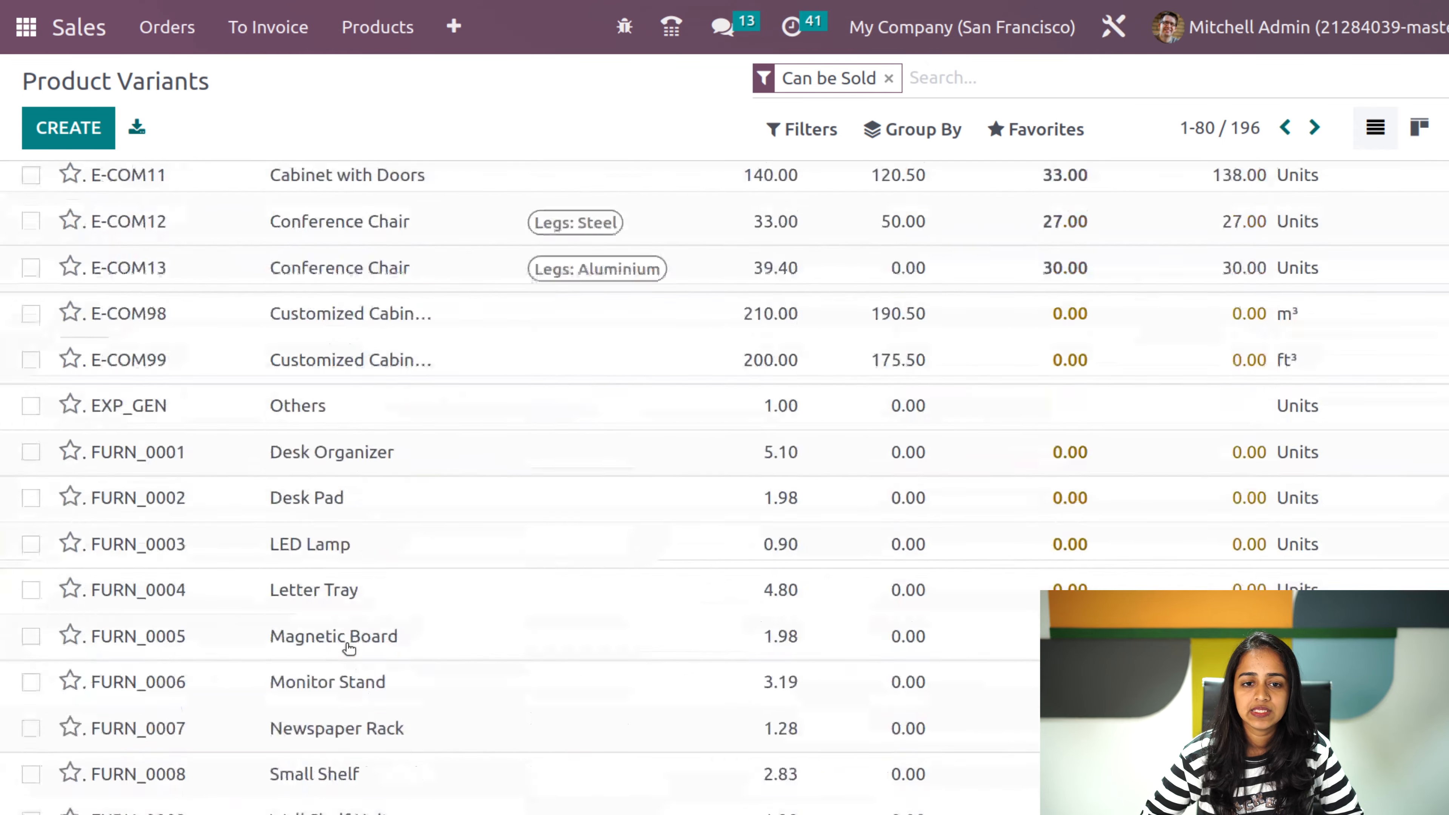
scroll(319, 571, "up", 11)
scroll(253, 245, "up", 5)
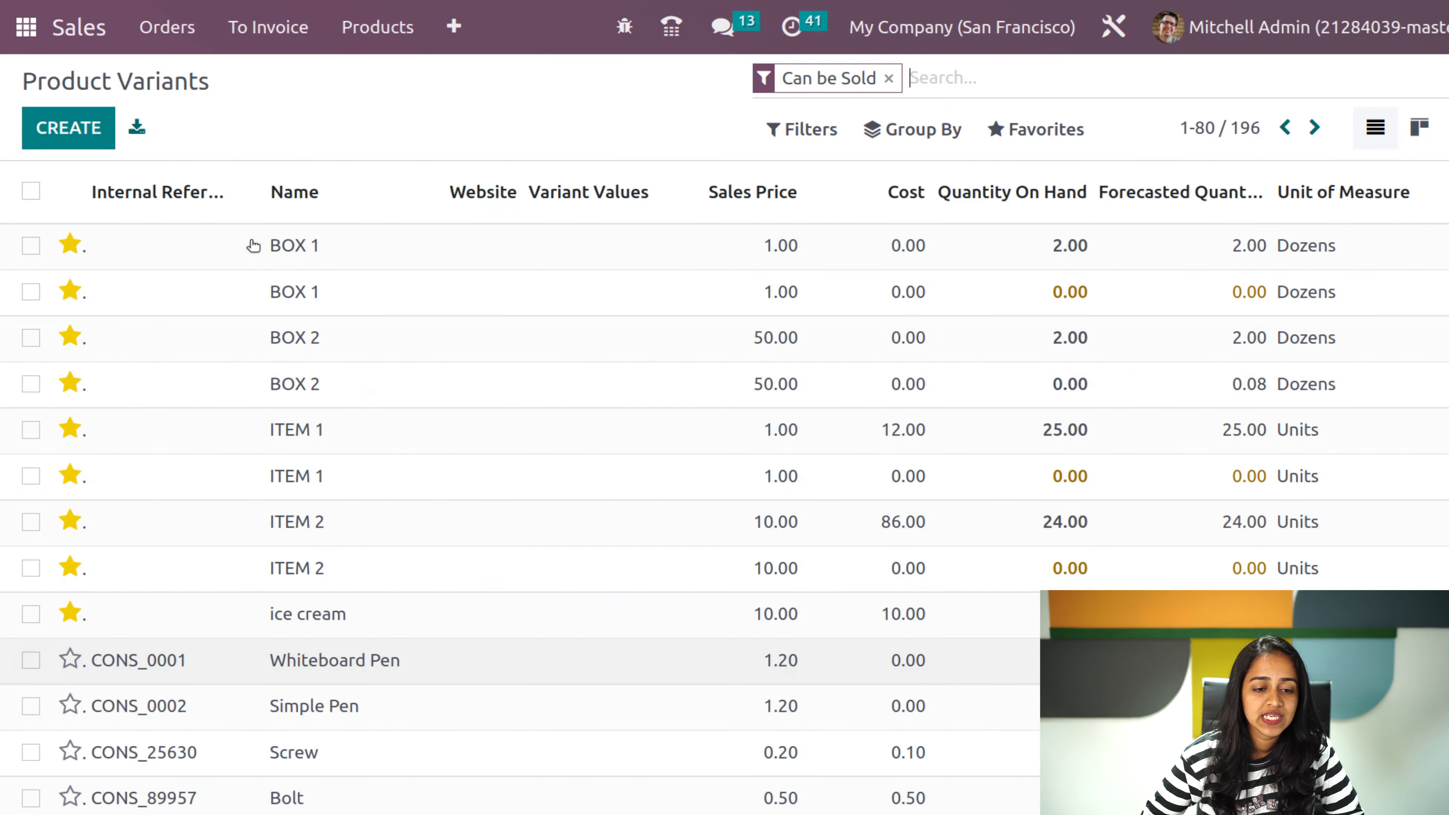
scroll(254, 246, "down", 8)
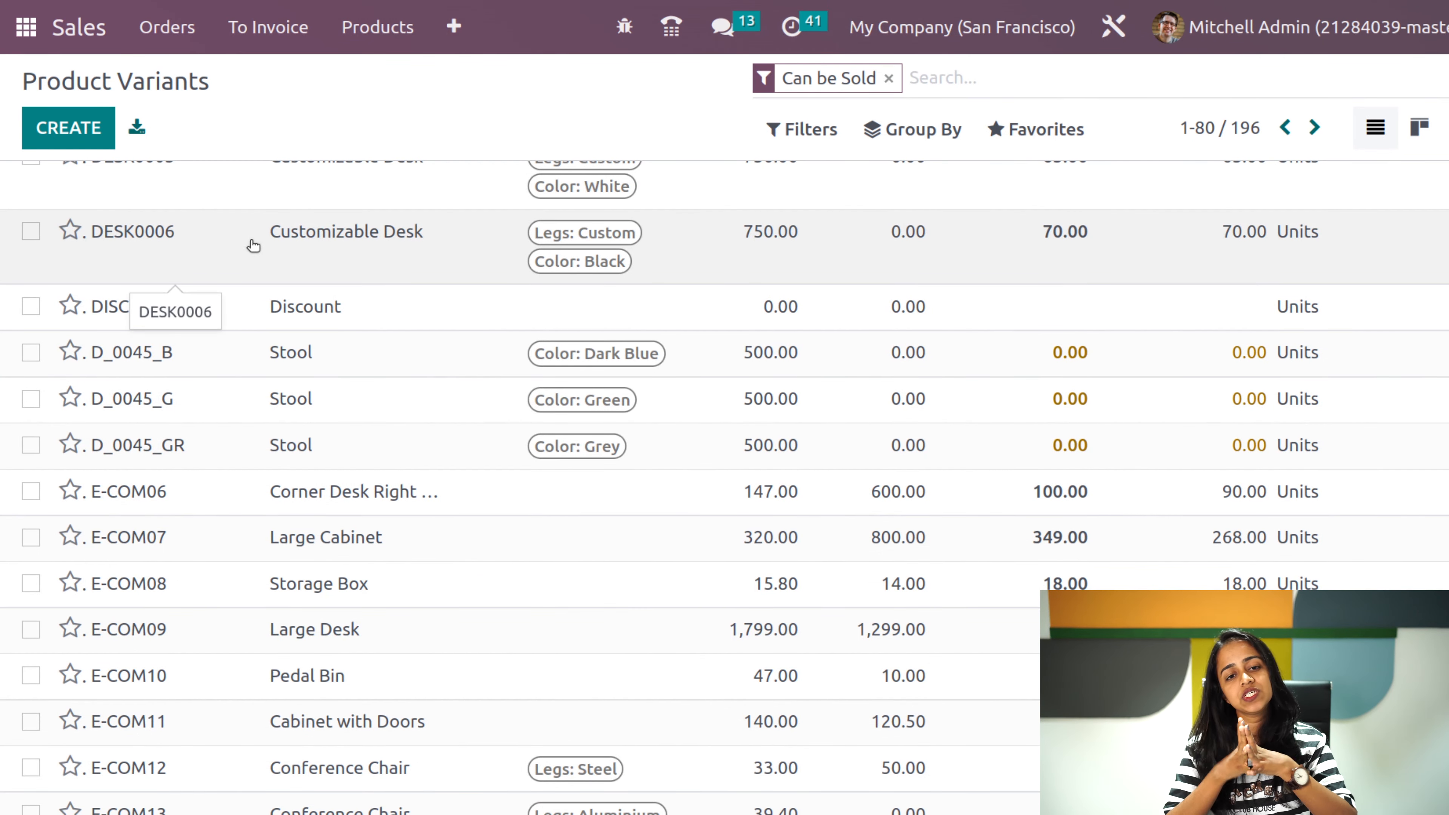
scroll(254, 245, "up", 3)
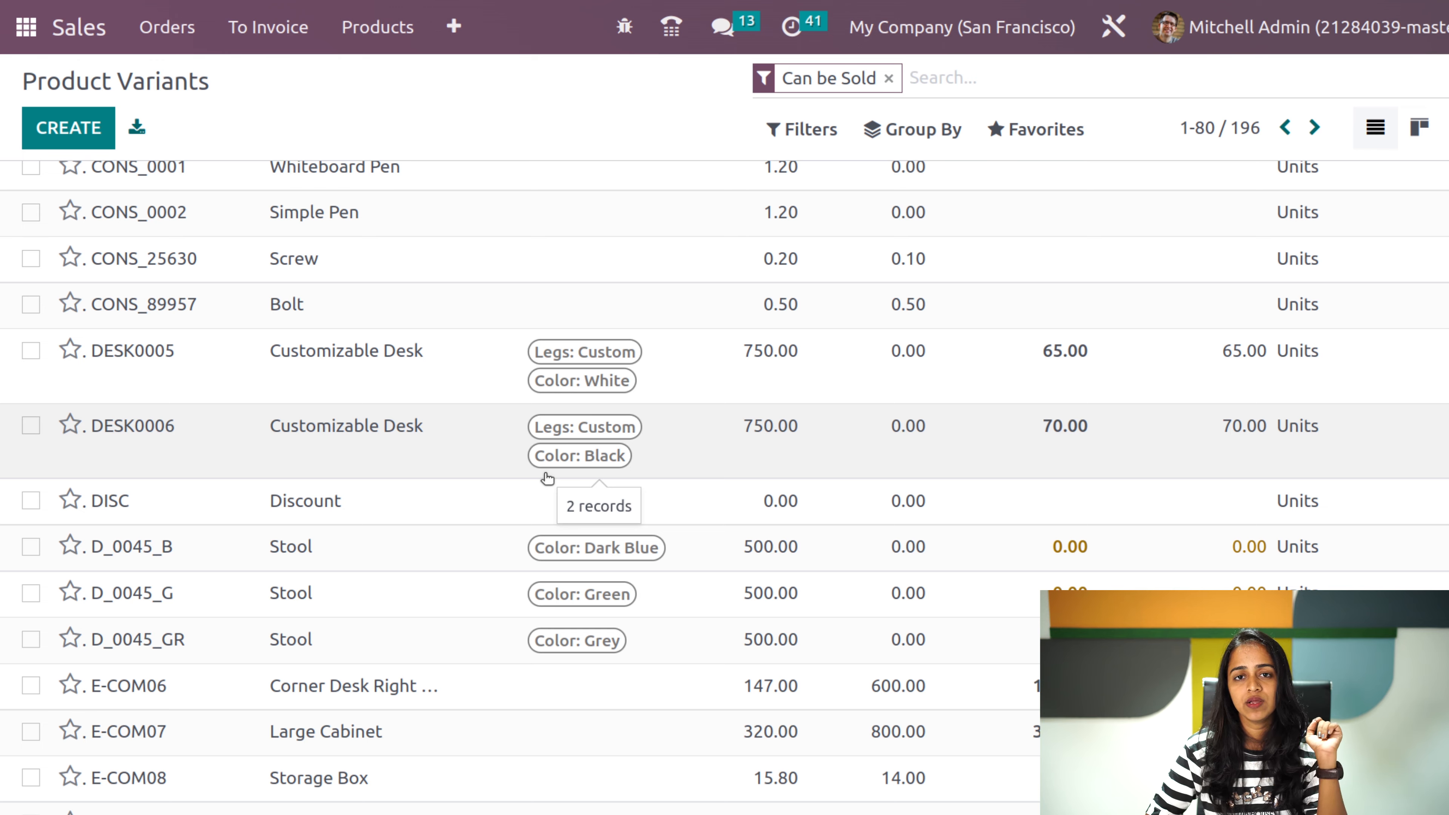
scroll(545, 478, "down", 6)
scroll(446, 472, "up", 11)
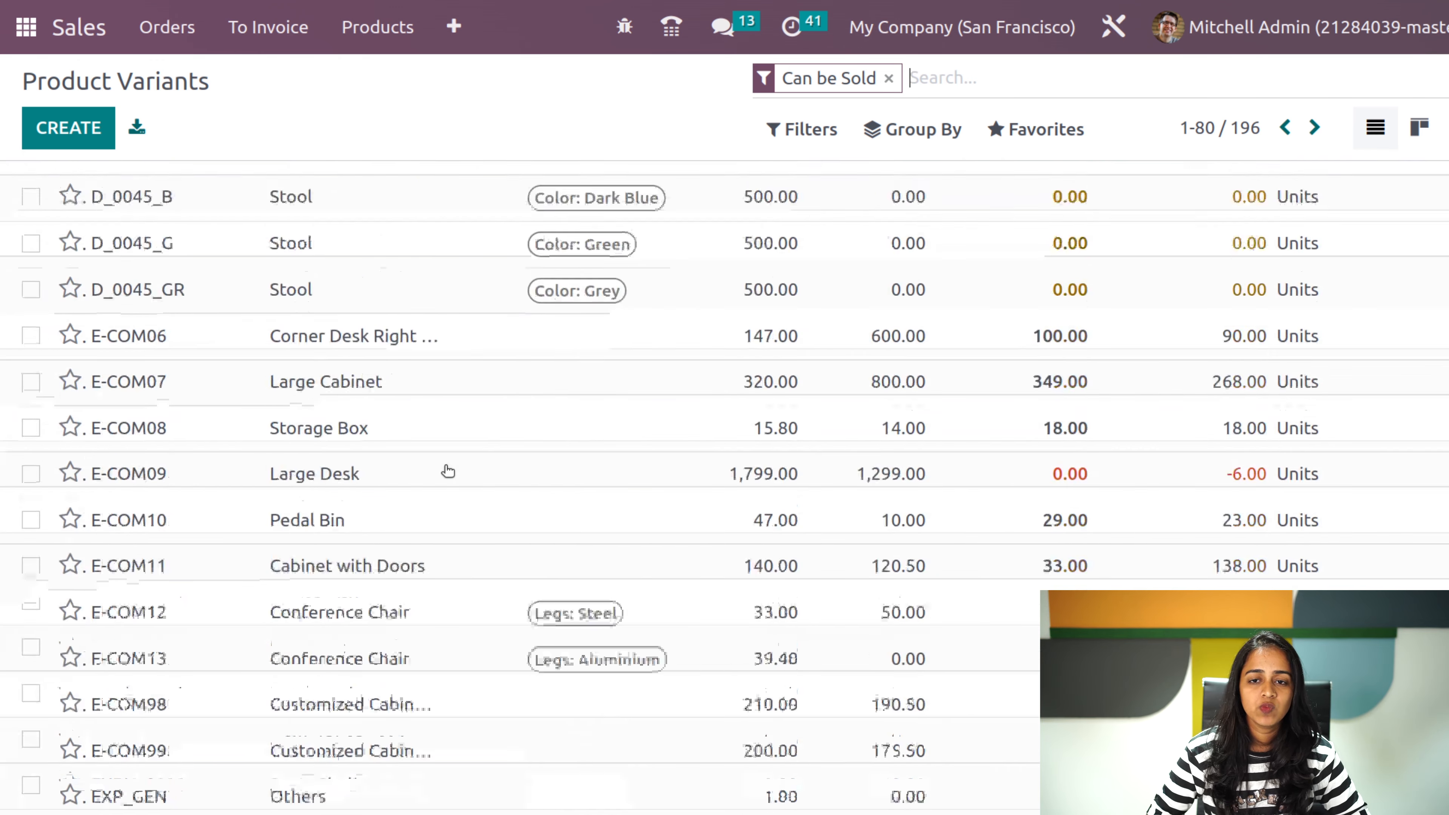
- Search the variants for 'shirt' and scroll the 43 results, including the S, M and L variants
left_click(888, 78)
type("sh")
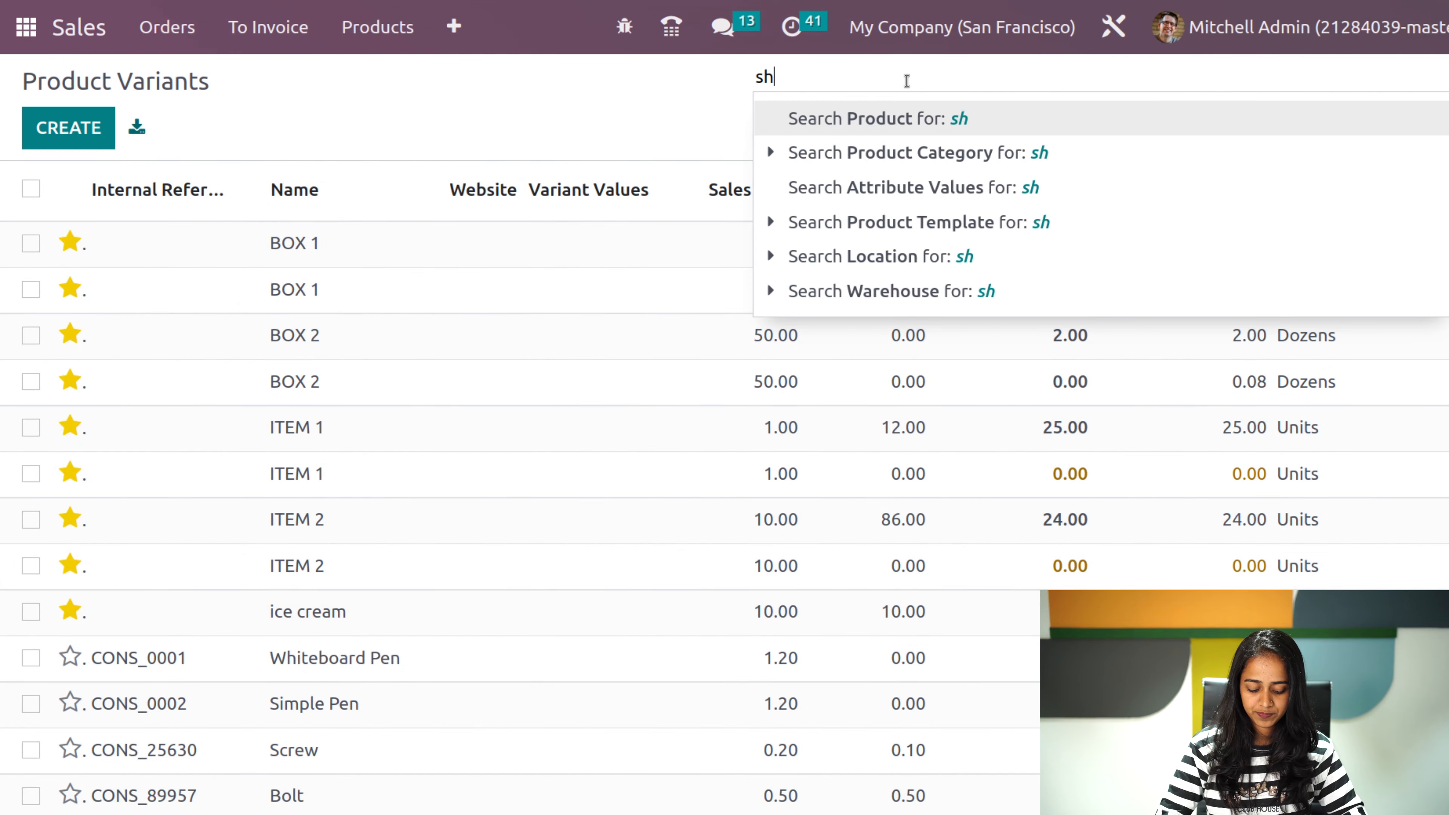
type("irt")
key("Return")
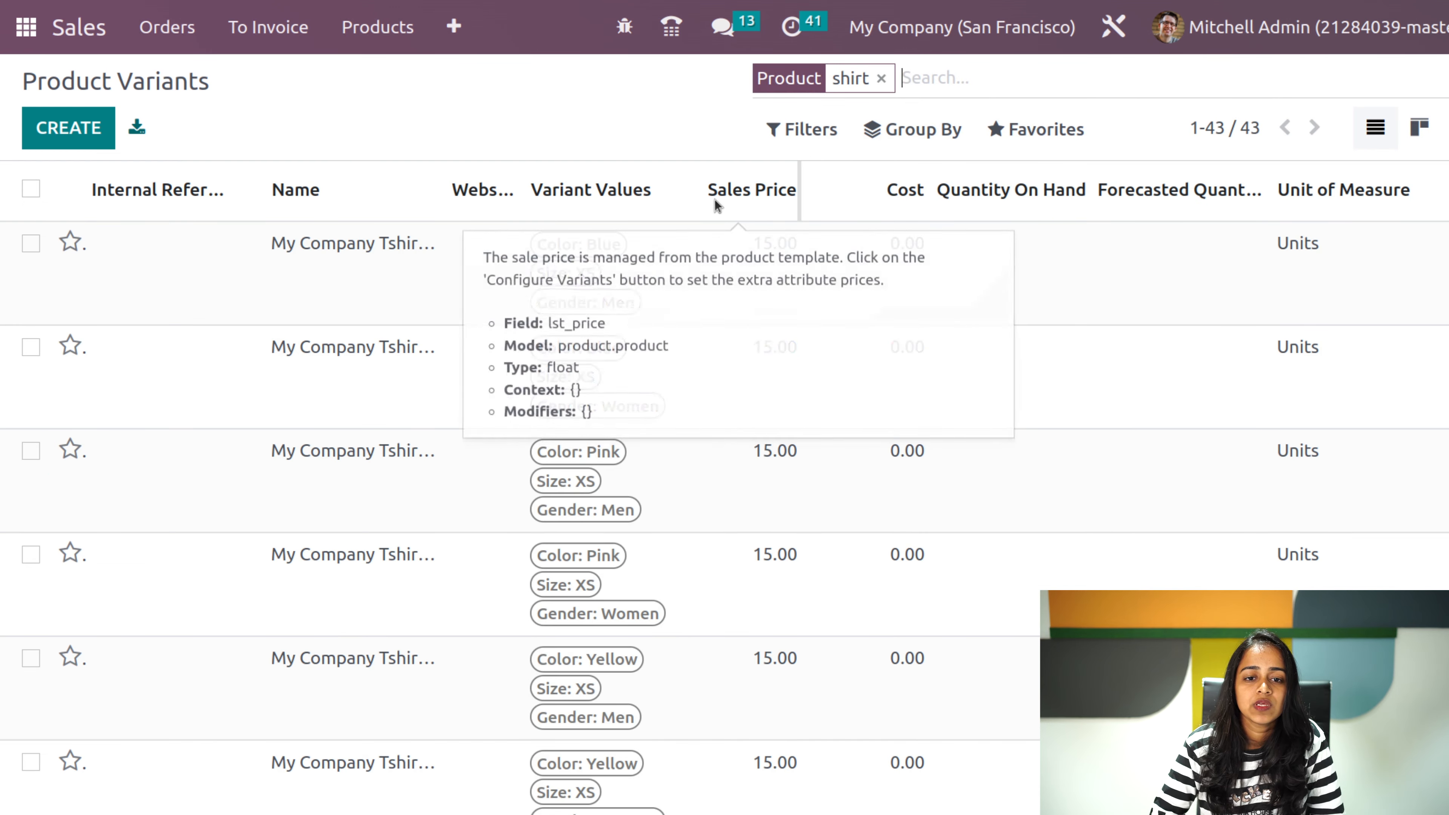
scroll(502, 599, "down", 3)
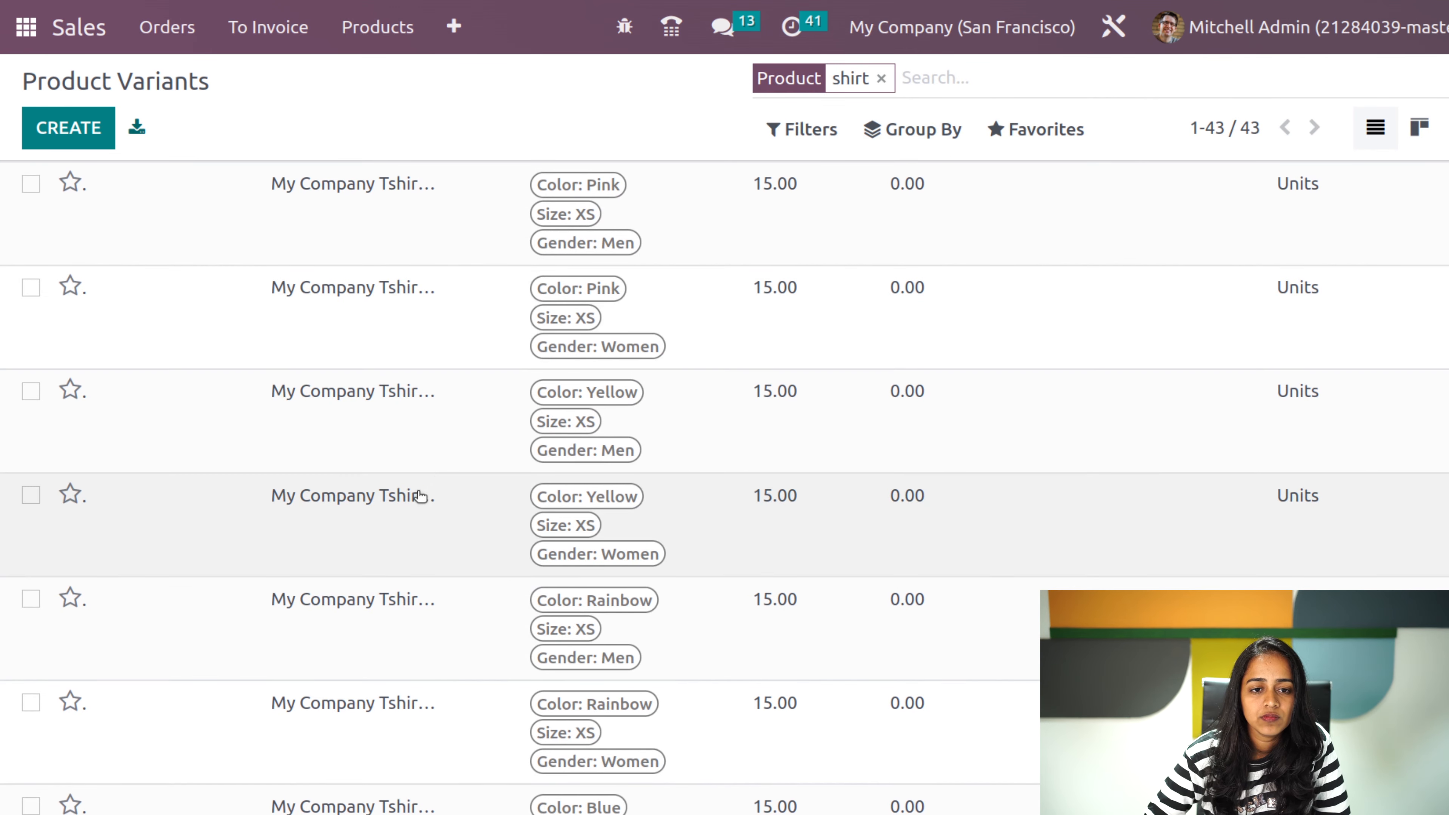
scroll(417, 514, "down", 5)
scroll(425, 475, "down", 20)
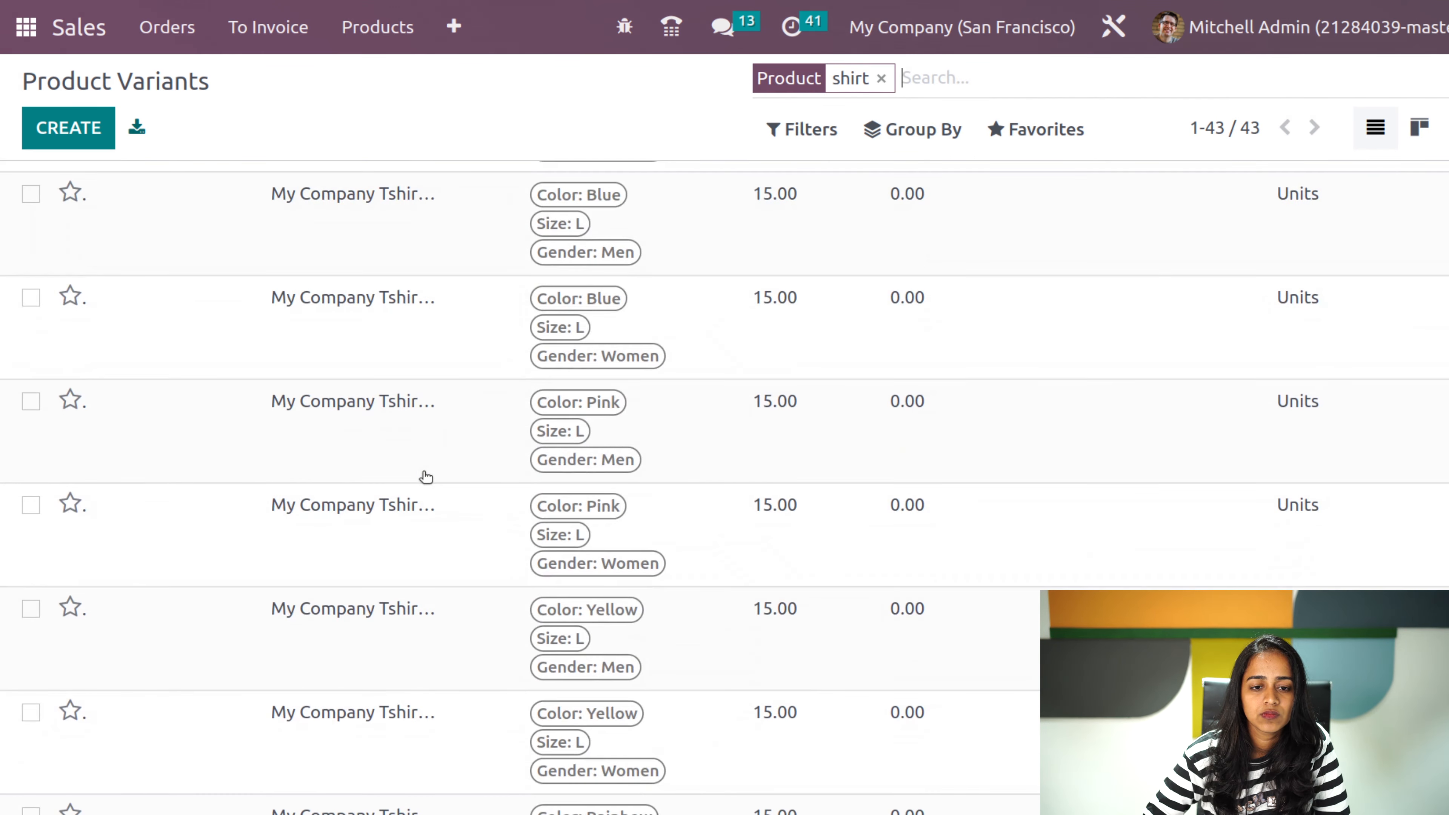
scroll(425, 475, "down", 8)
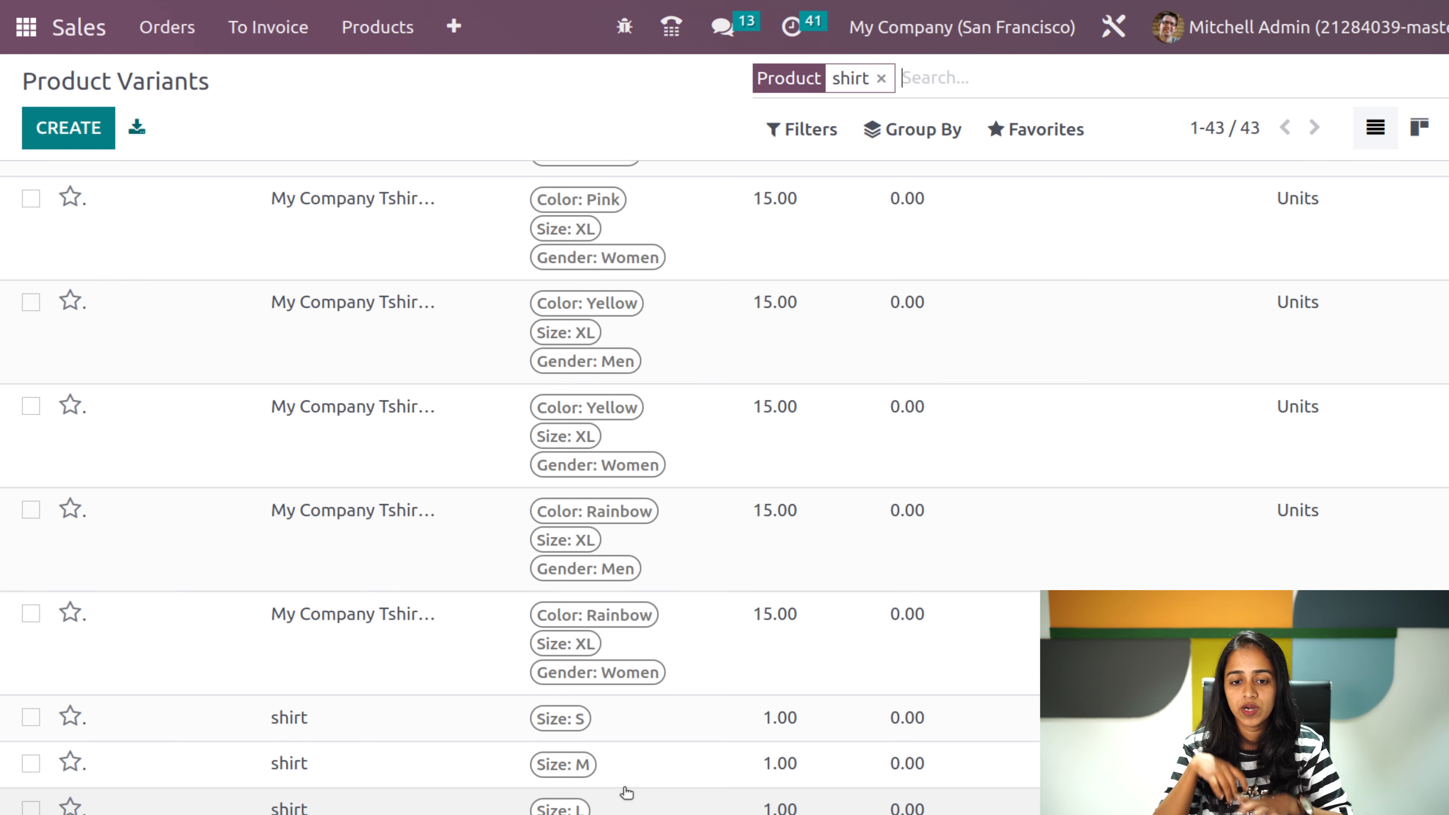
scroll(656, 411, "up", 10)
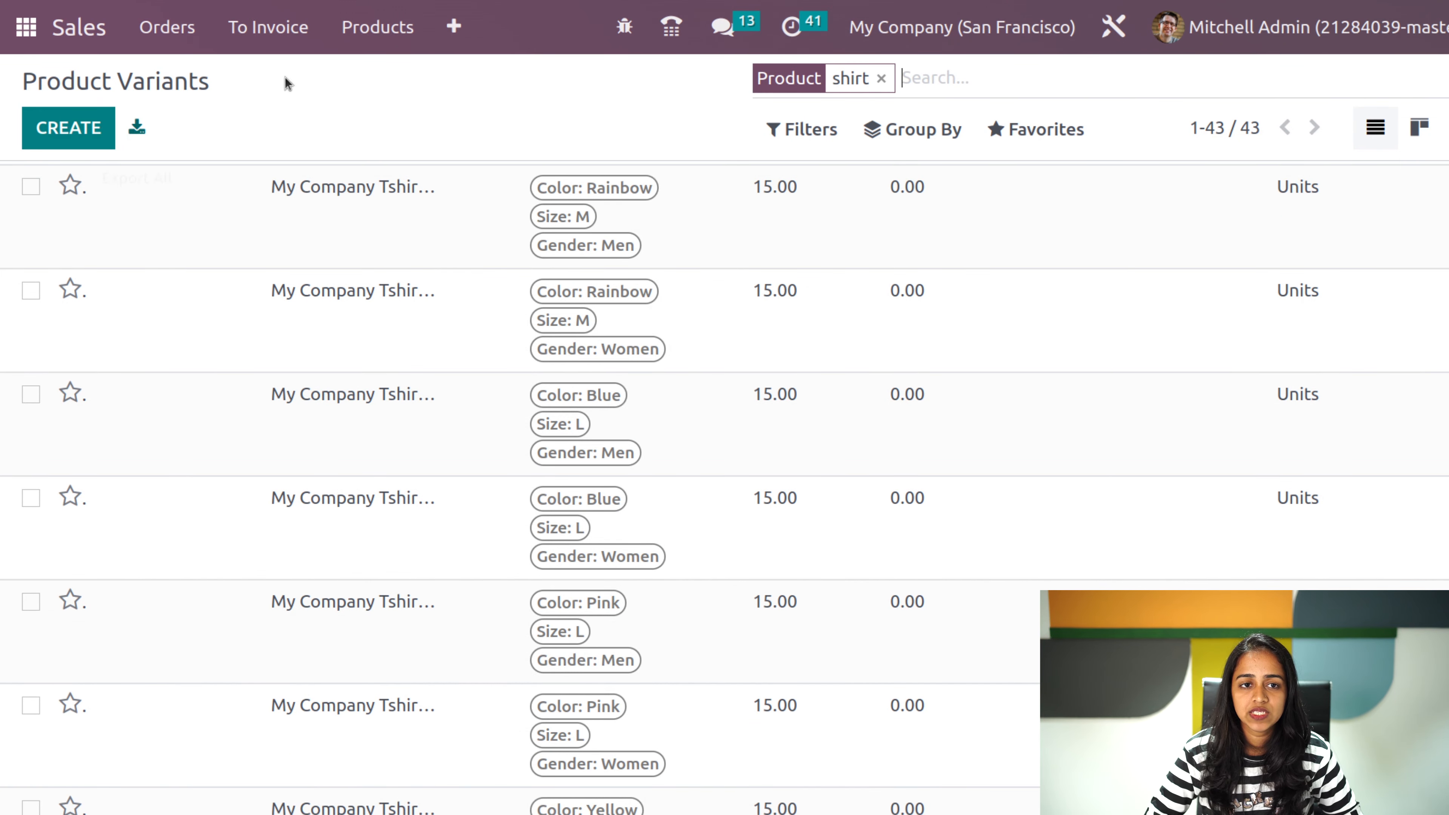
- Create a pricelist from Products > Pricelists and name it 'new pricelist'
left_click(408, 17)
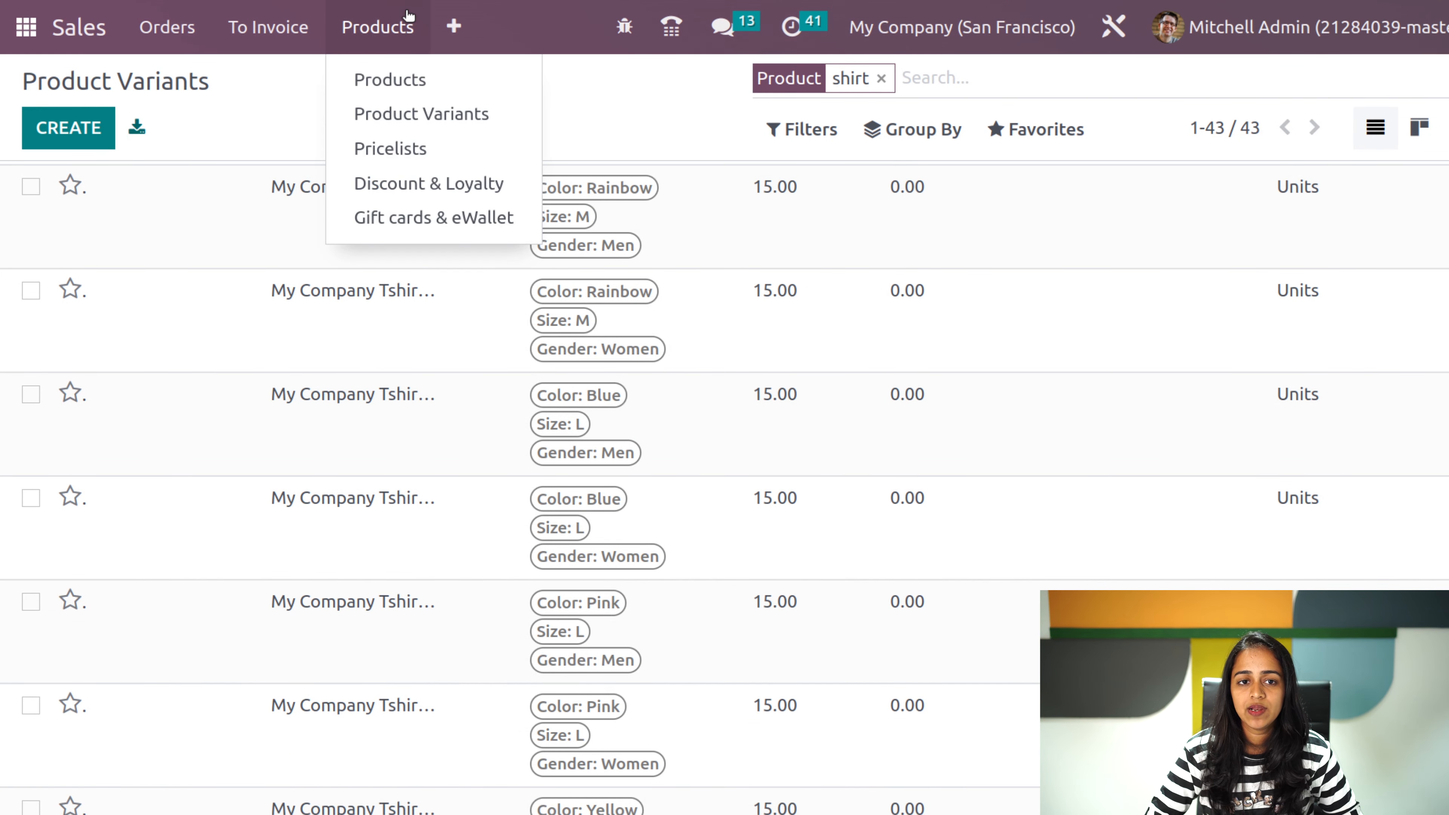
left_click(435, 149)
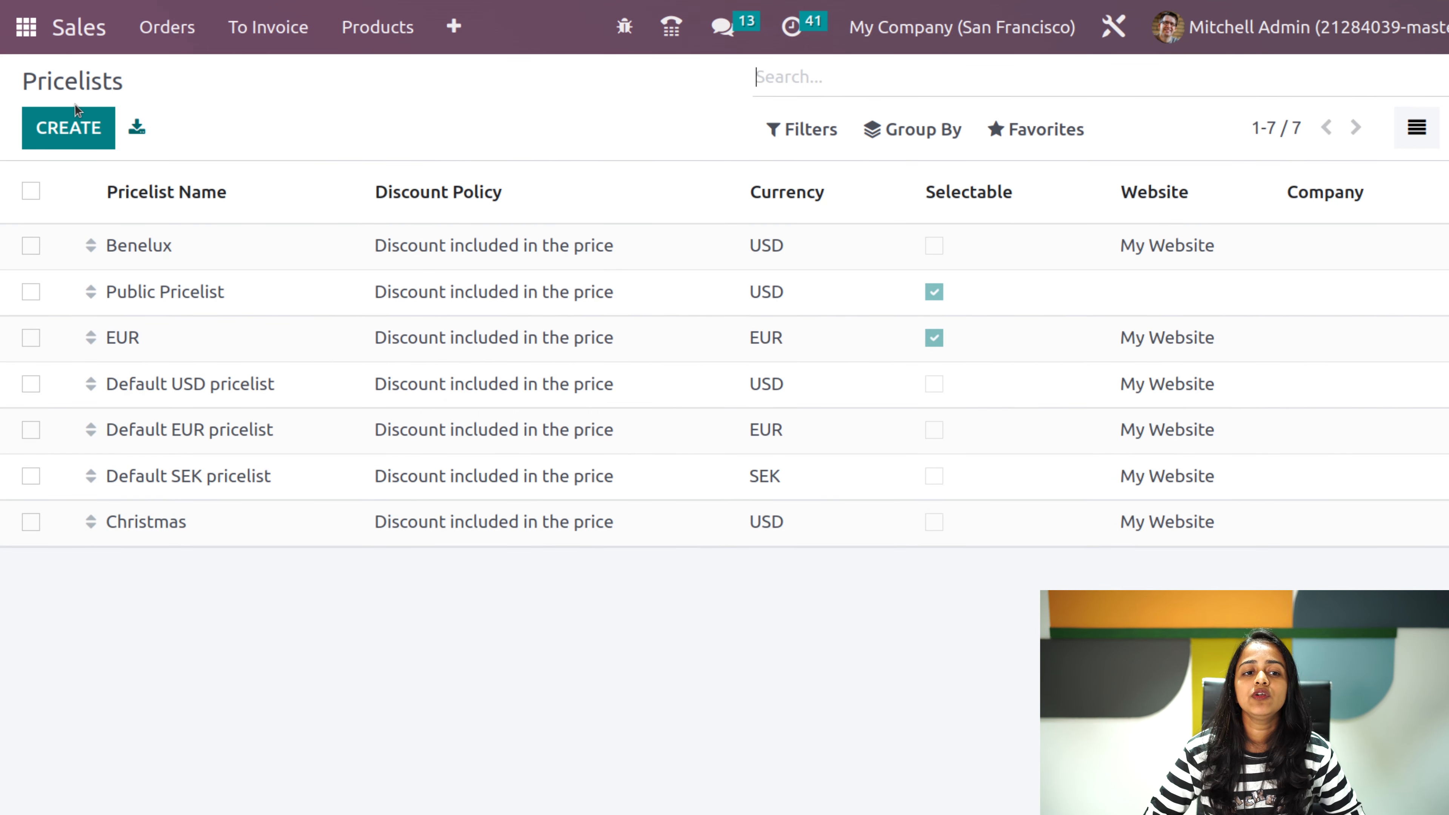
left_click(86, 126)
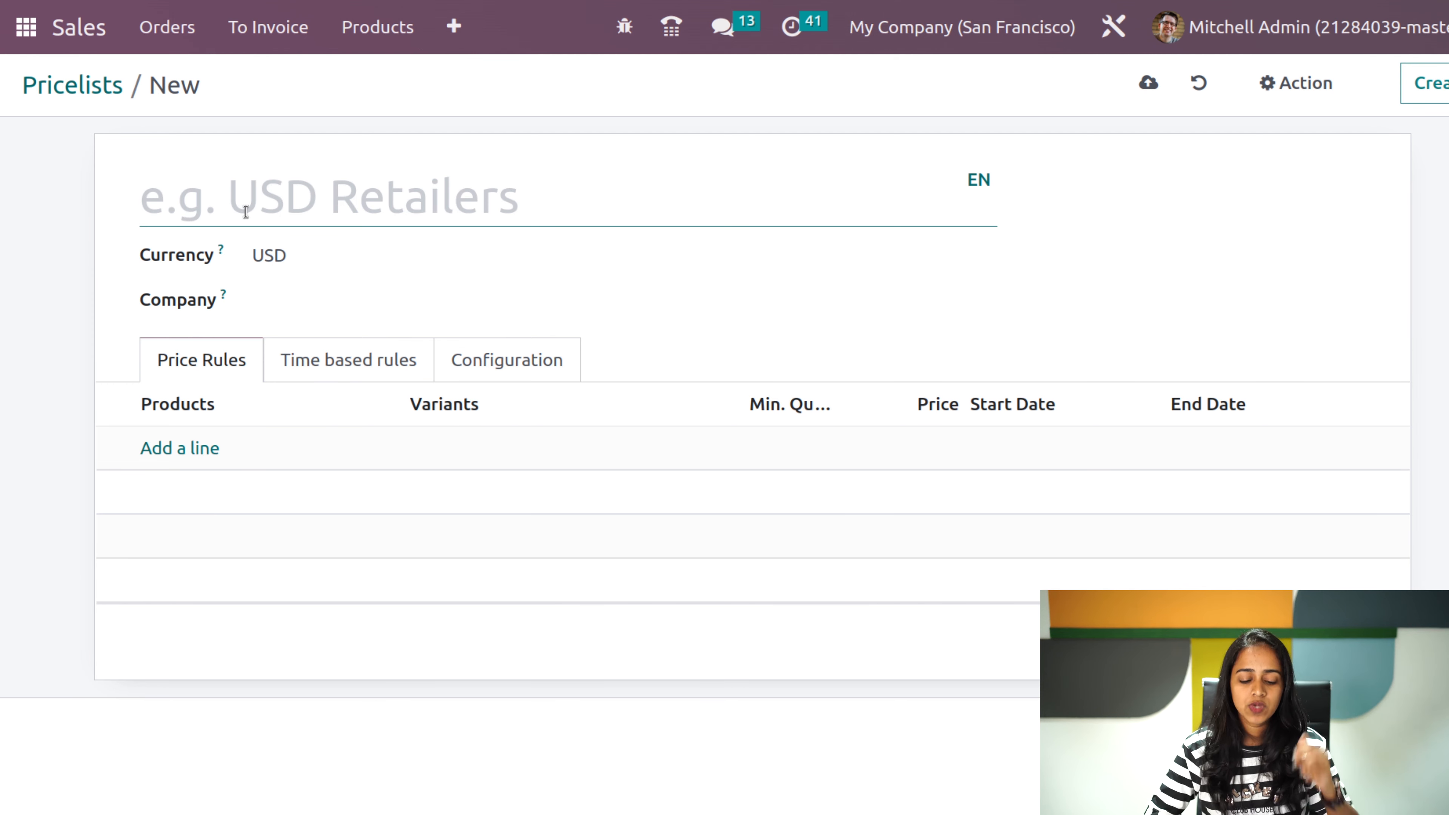
type("new pe")
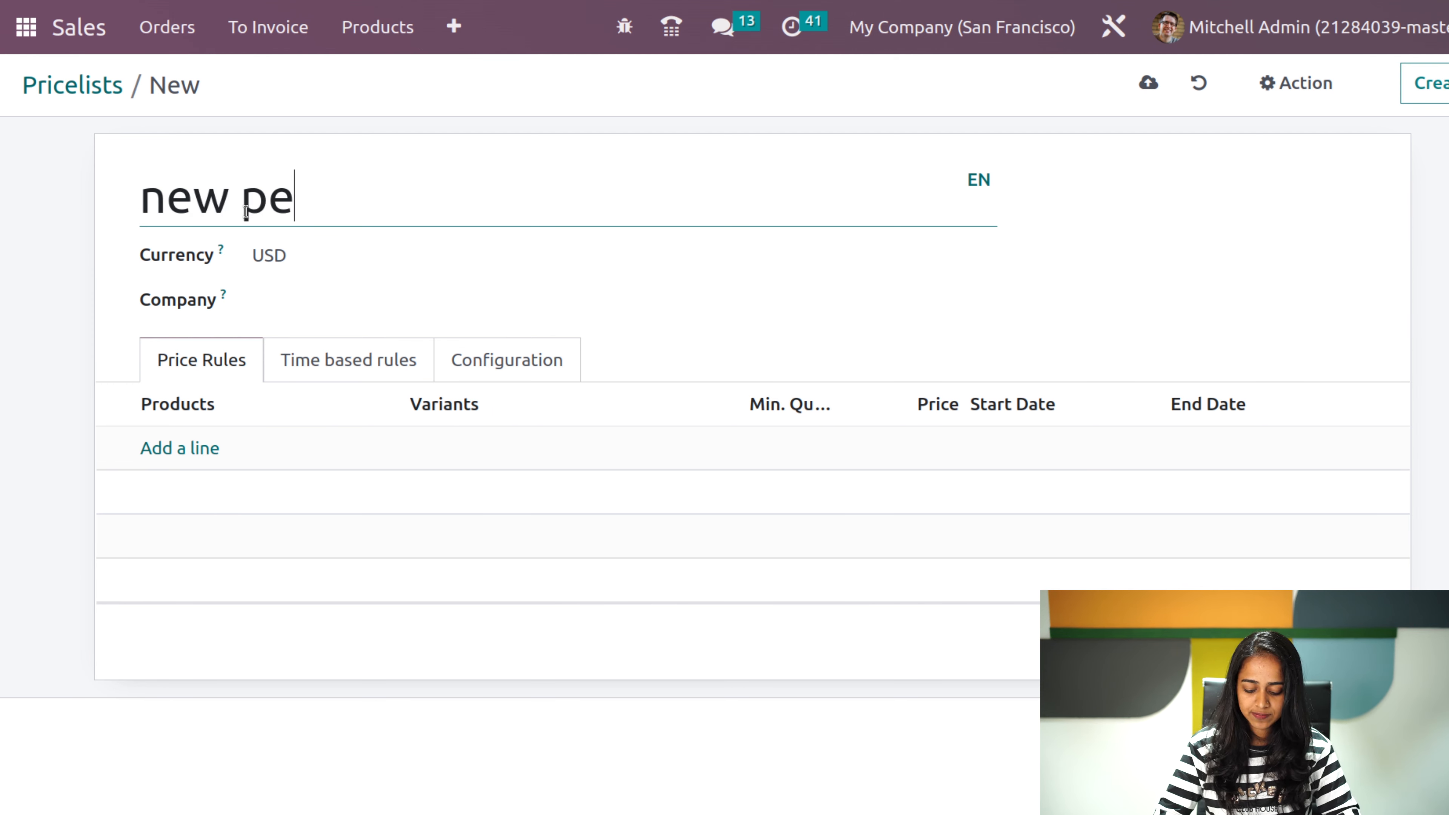
key("BackSpace")
type("ro")
key("BackSpace")
type("icelist")
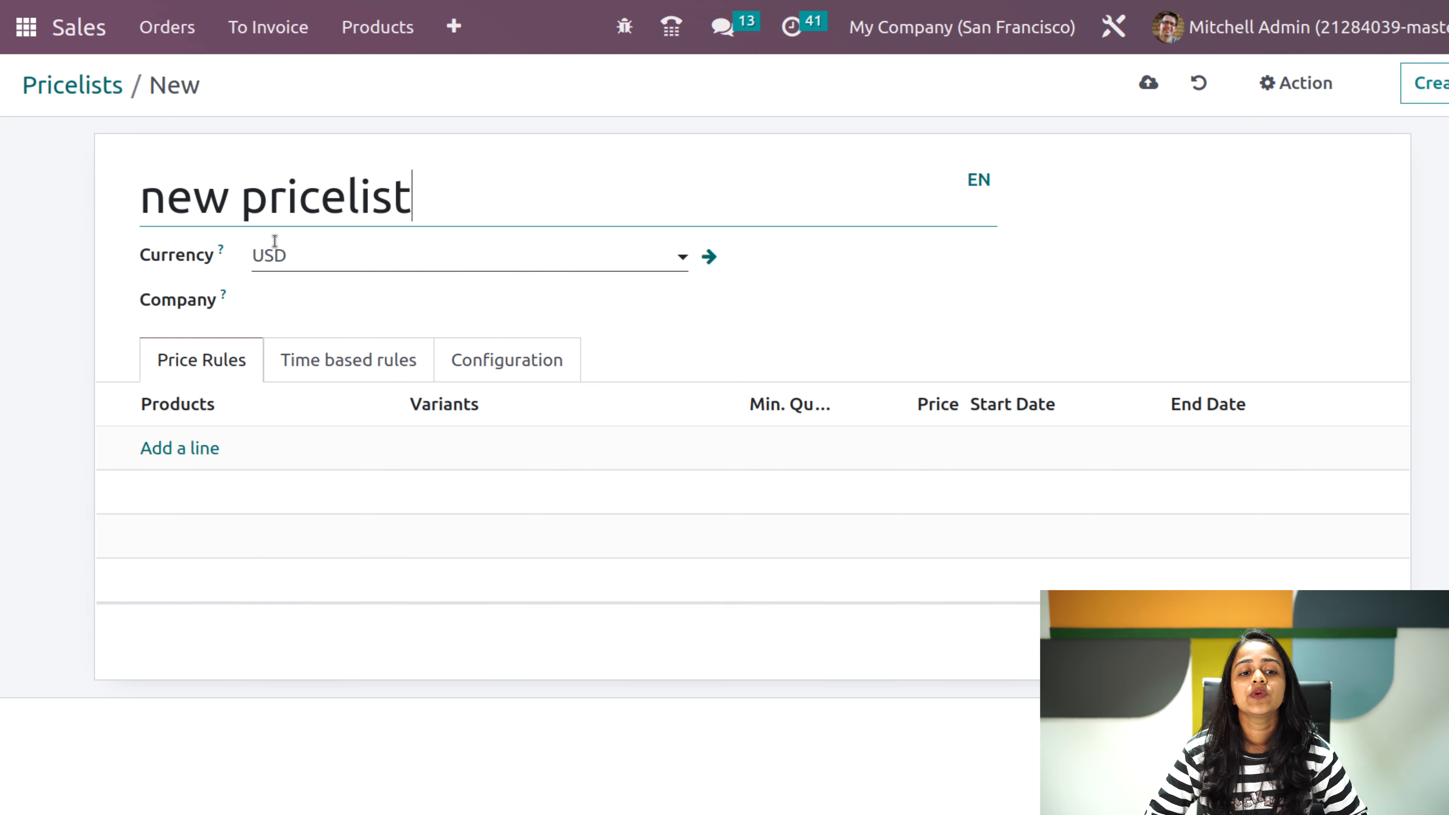
- Add a price rule line for the shirt product limited to the shirt (S) variant
left_click(187, 460)
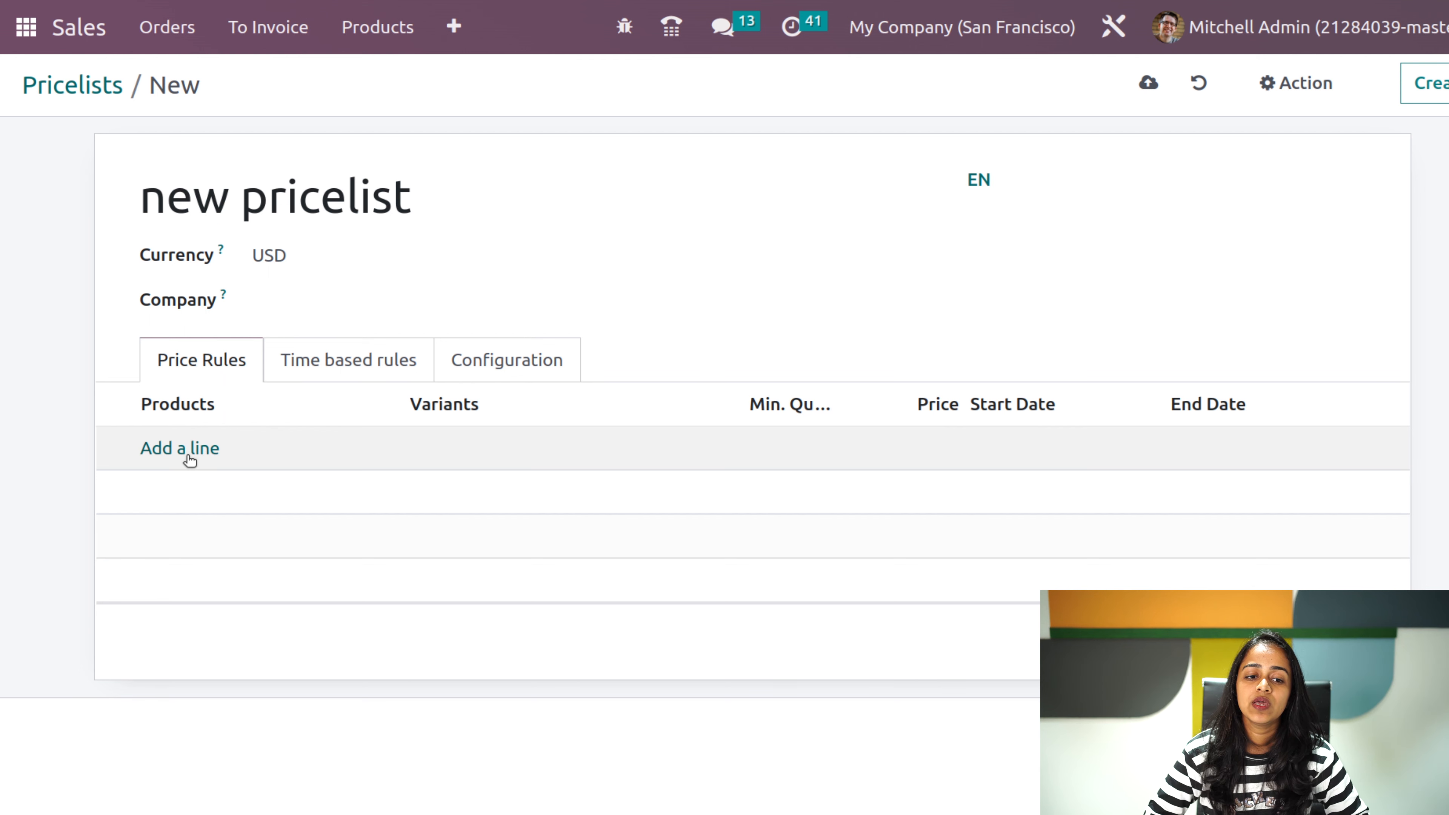
left_click(189, 457)
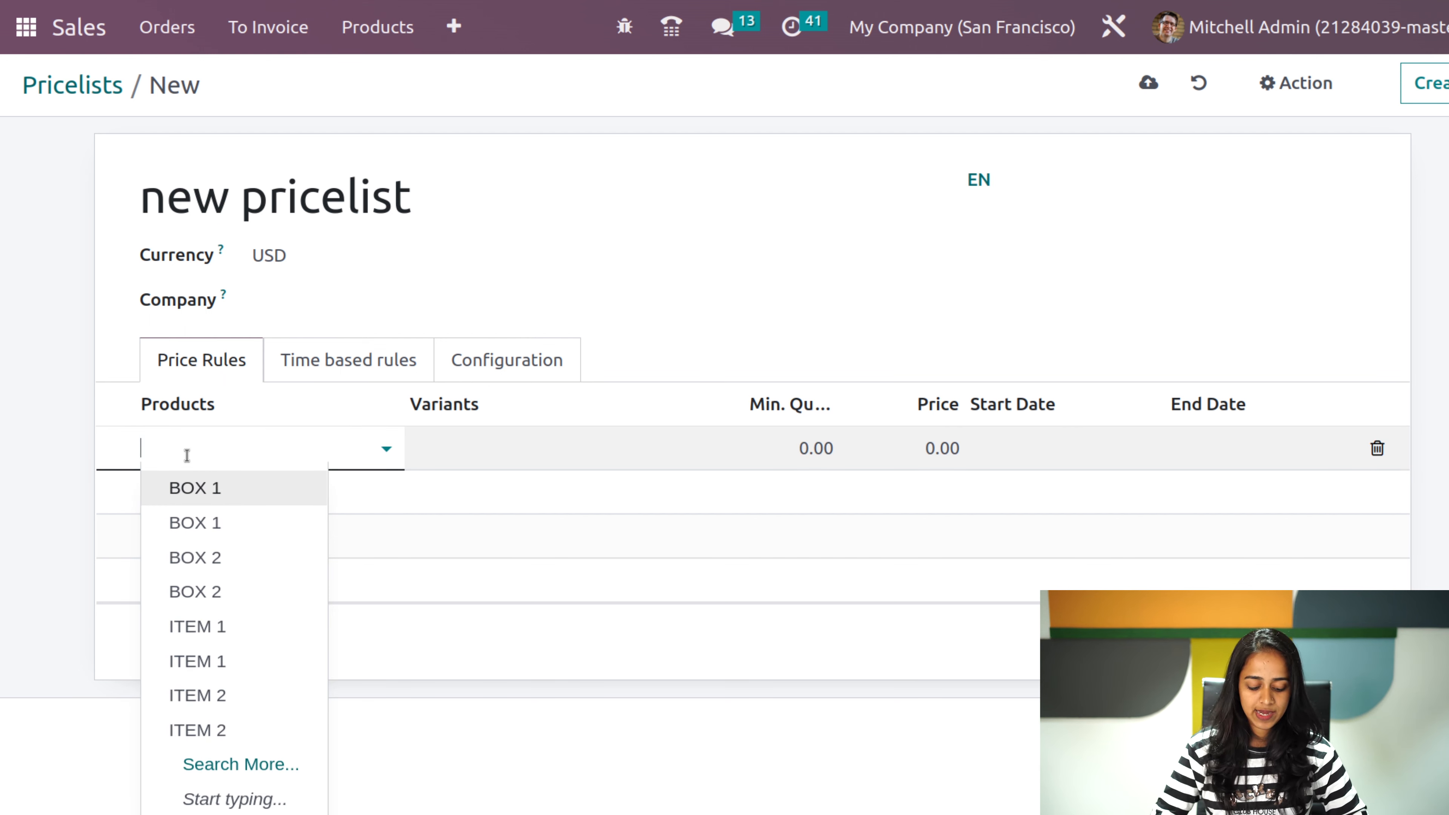
type("shirt")
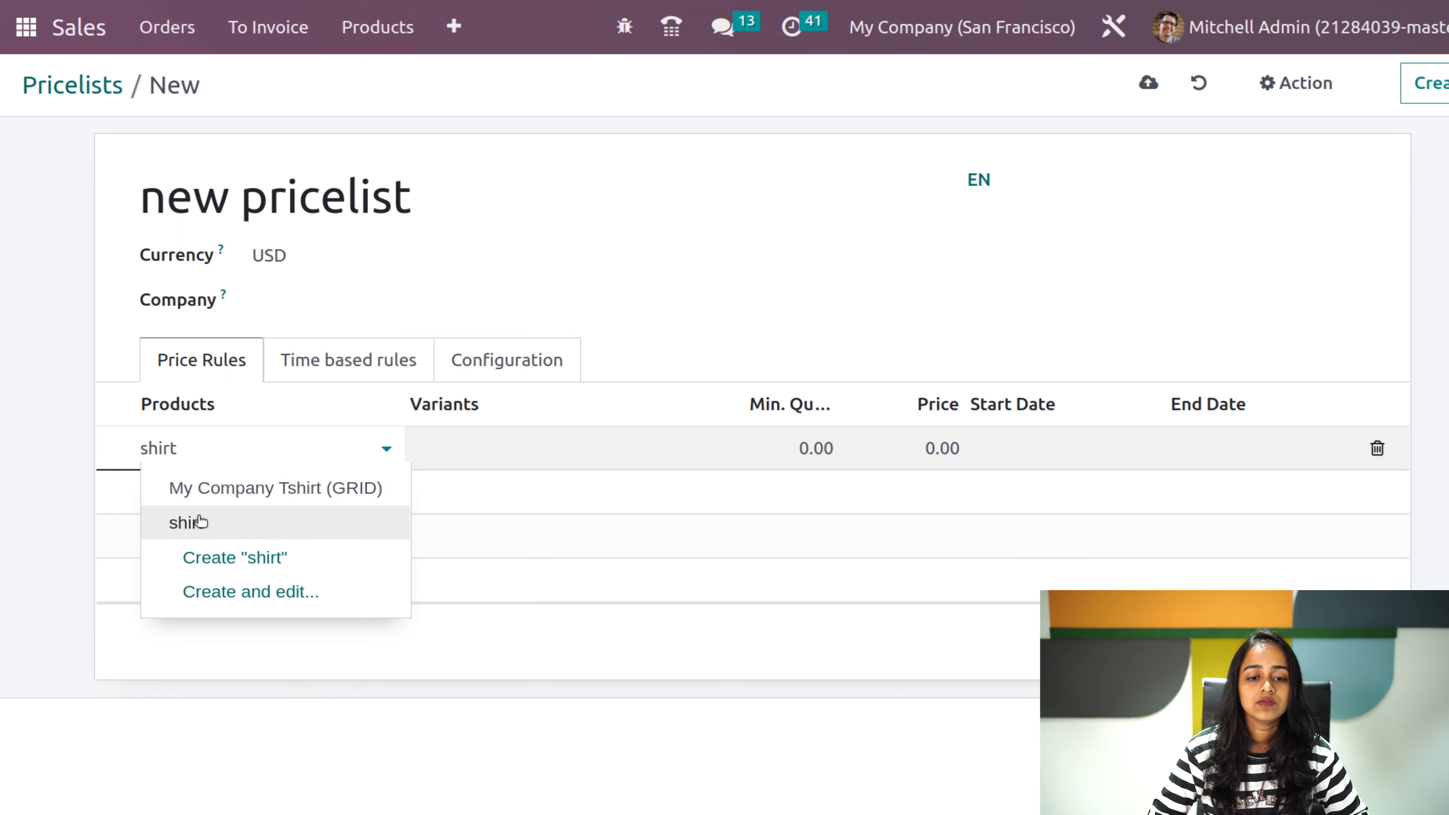
left_click(188, 521)
left_click(430, 455)
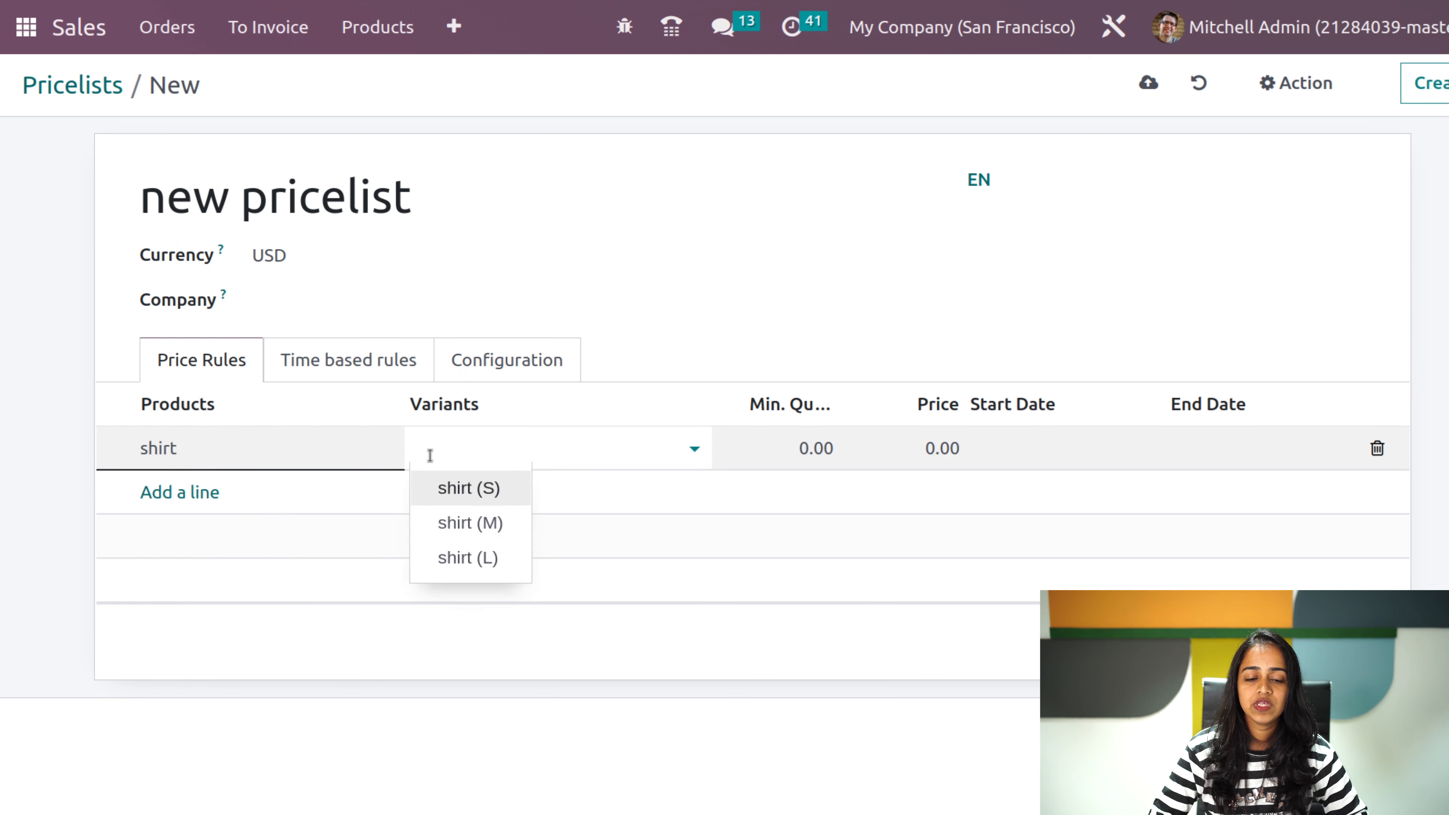
left_click(461, 494)
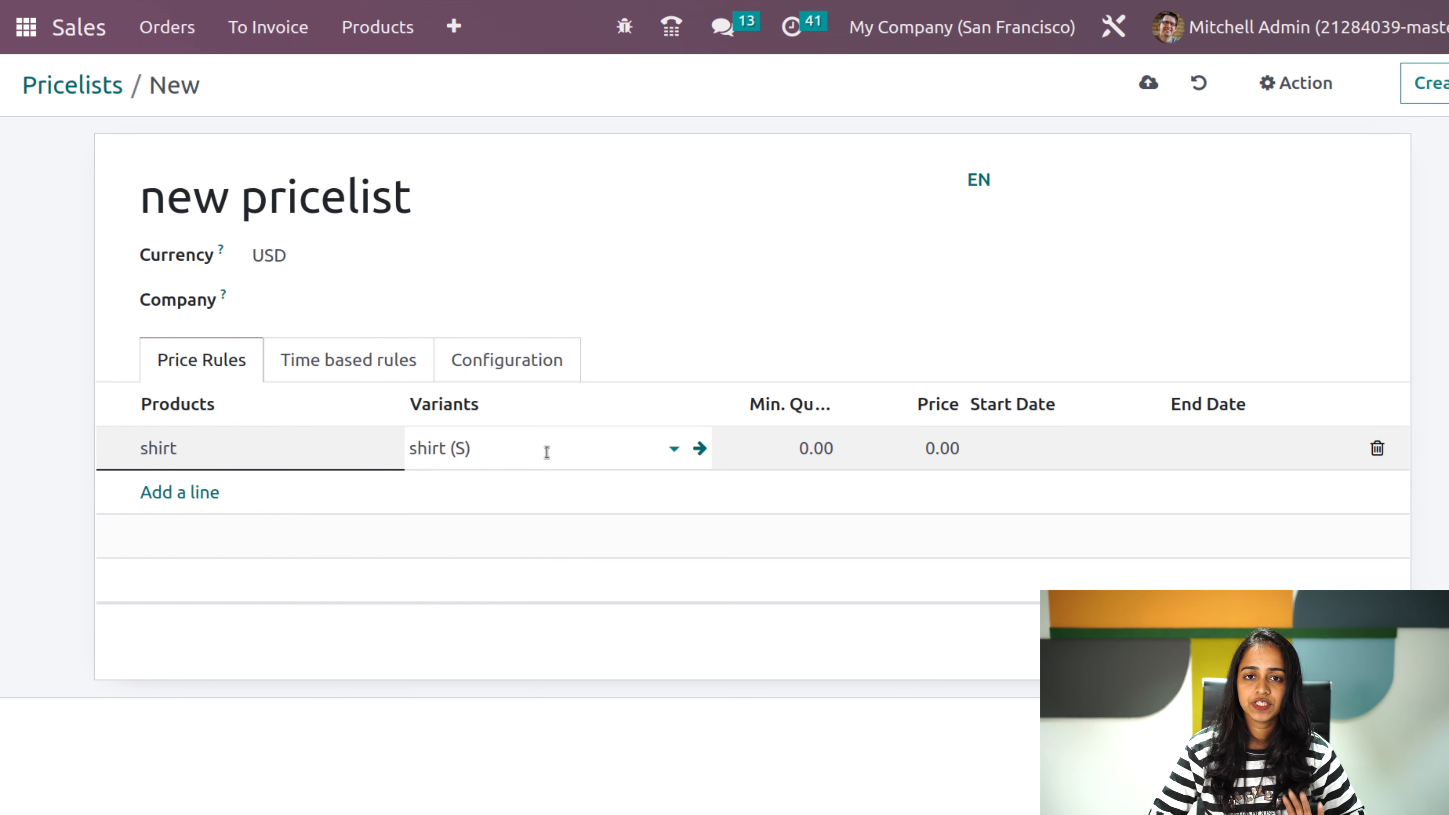
- Give the shirt (S) rule a minimum quantity of 1 and a price of 50.00
left_click(811, 450)
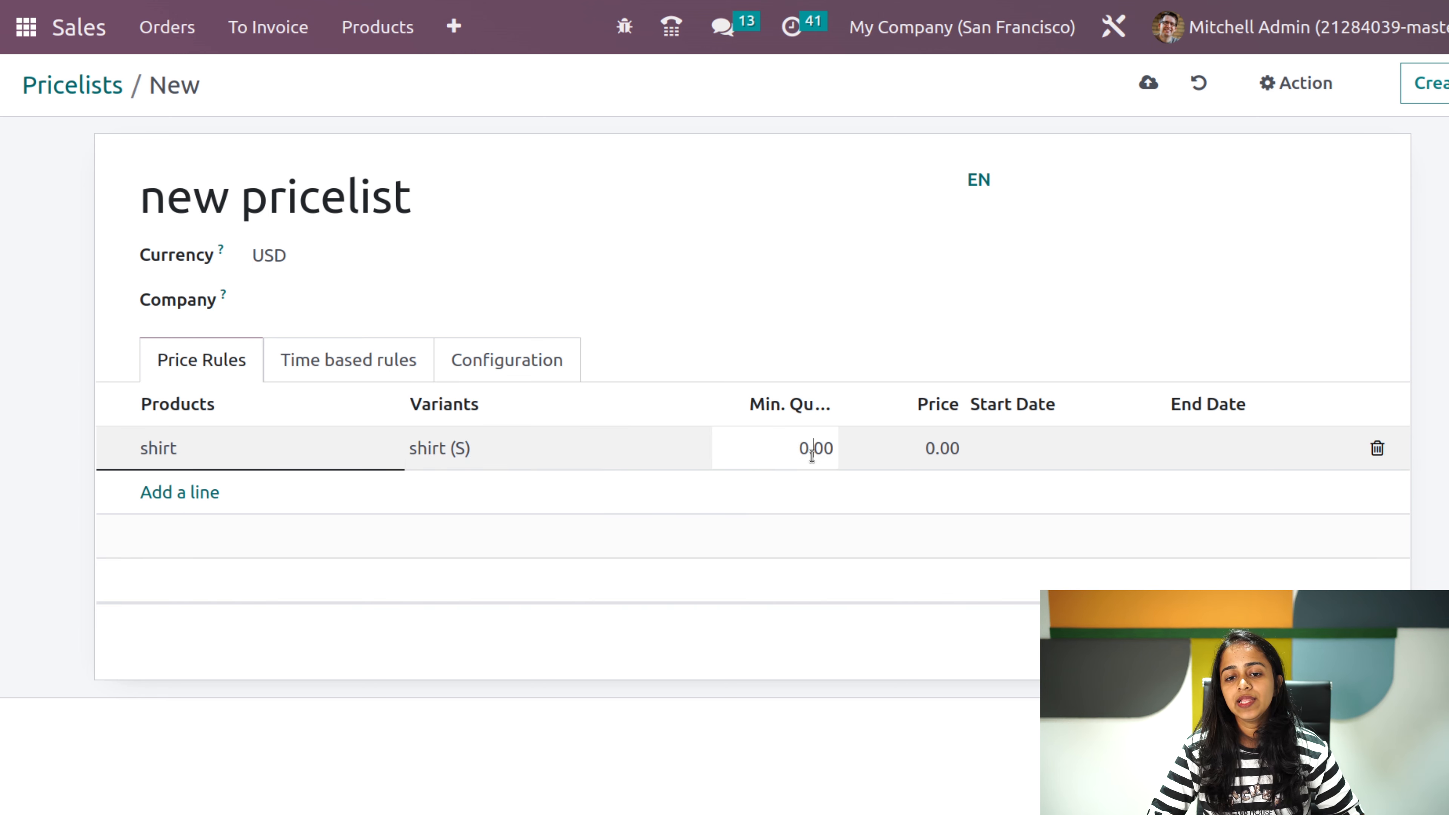
type("1")
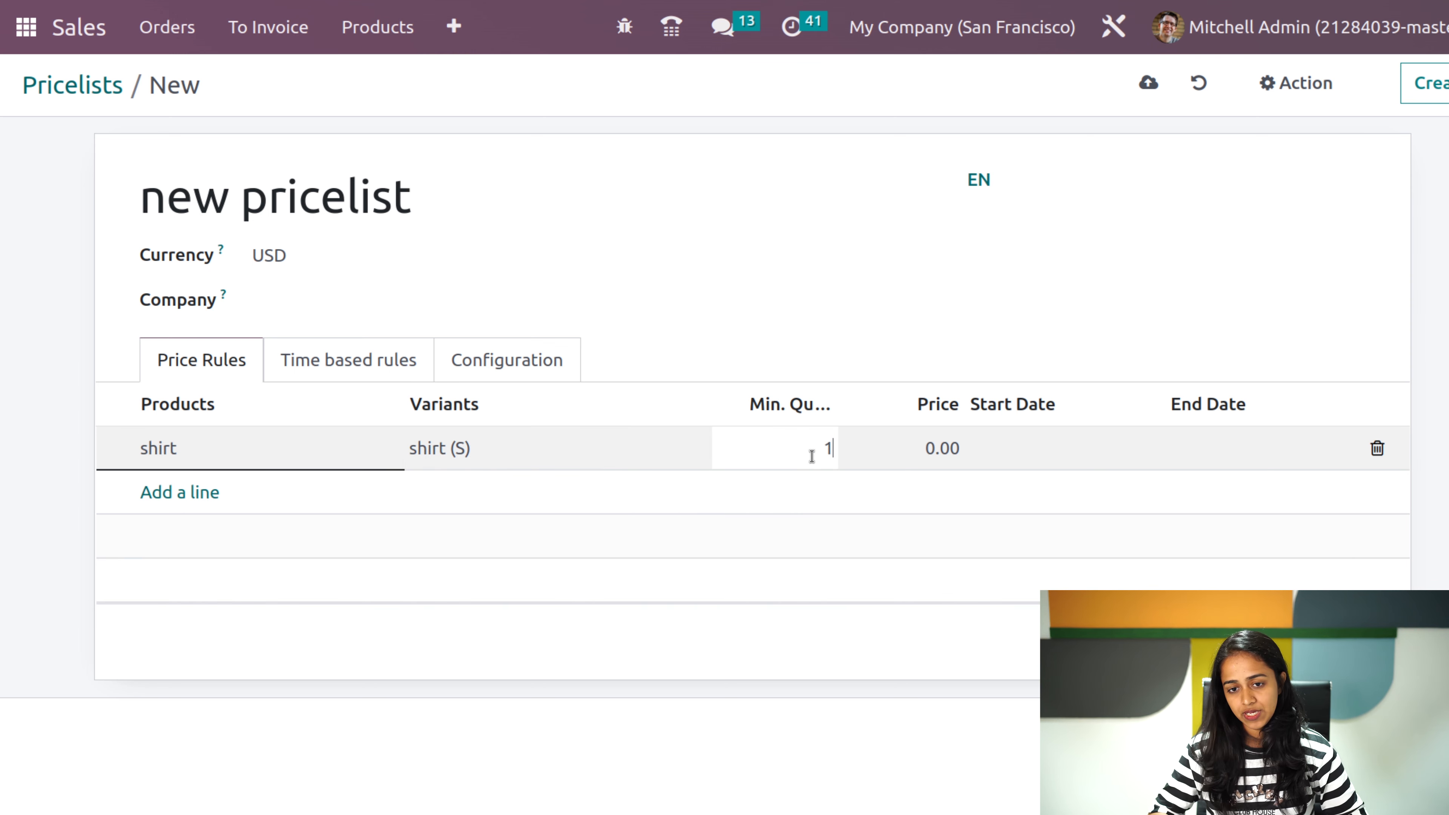
left_click(940, 454)
type("50")
left_click(836, 326)
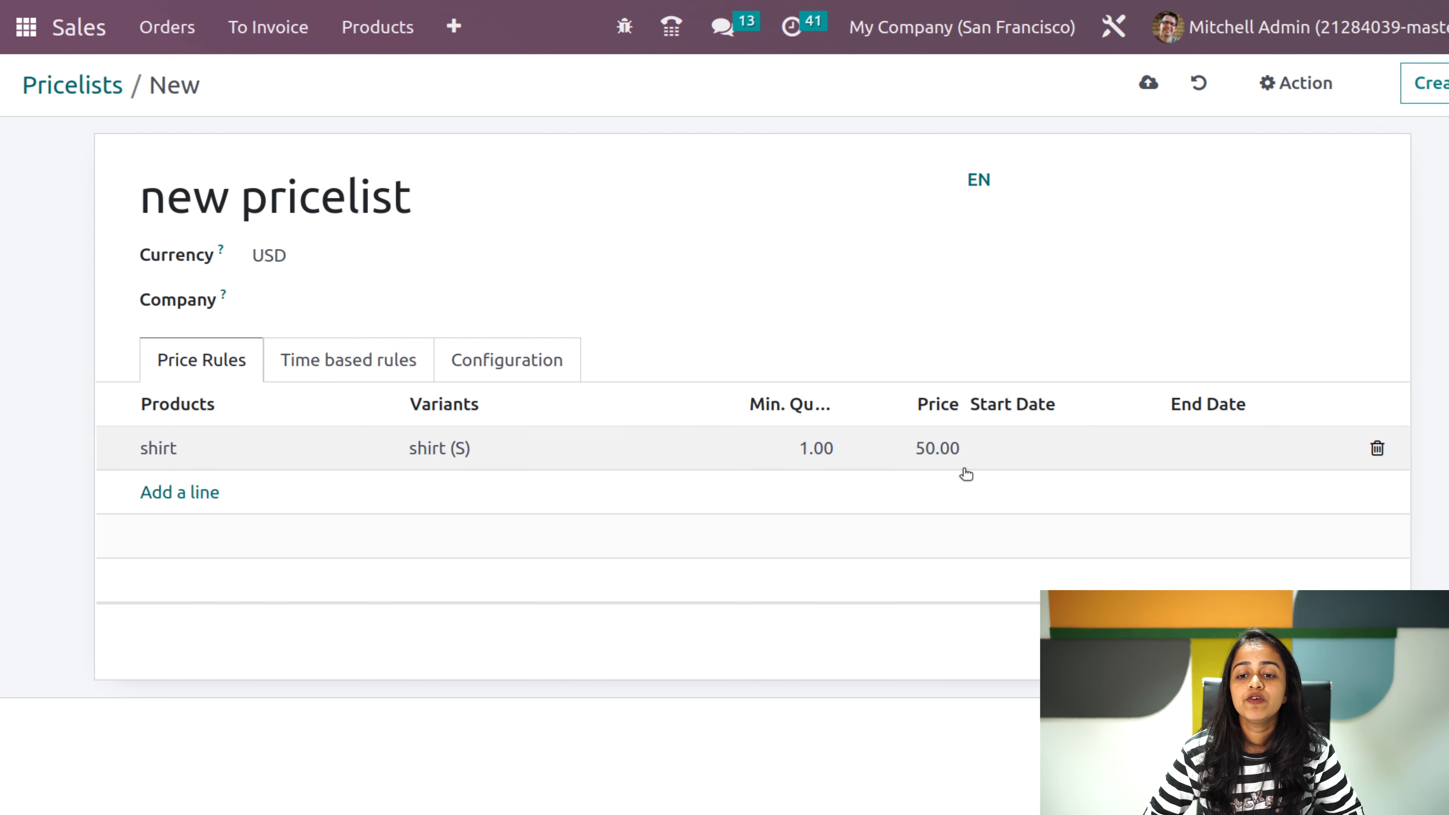
- Make the shirt (S) rule valid from 11/24/2022 to 11/30/2022
left_click(1067, 457)
left_click(1066, 457)
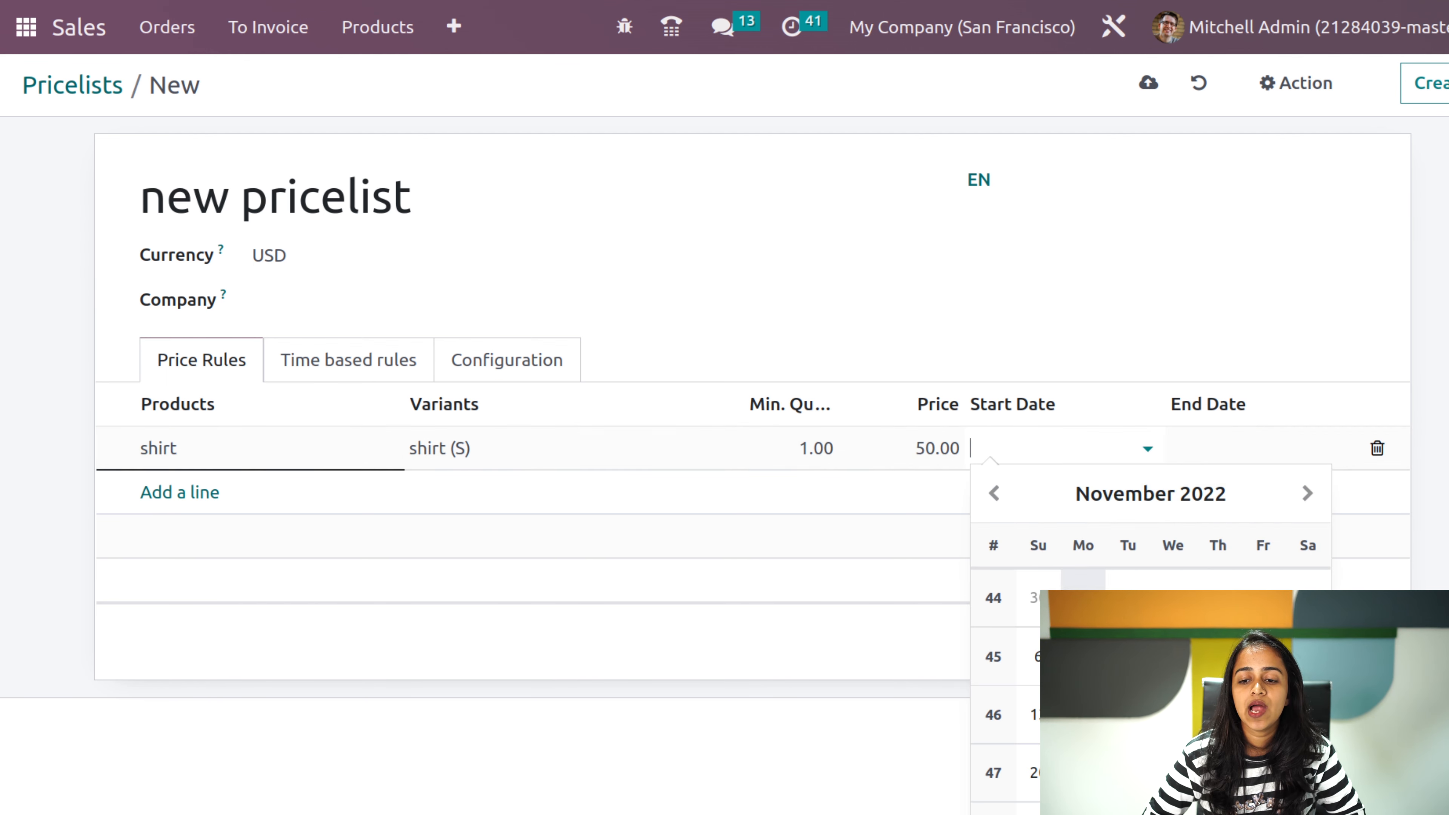
left_click(1218, 772)
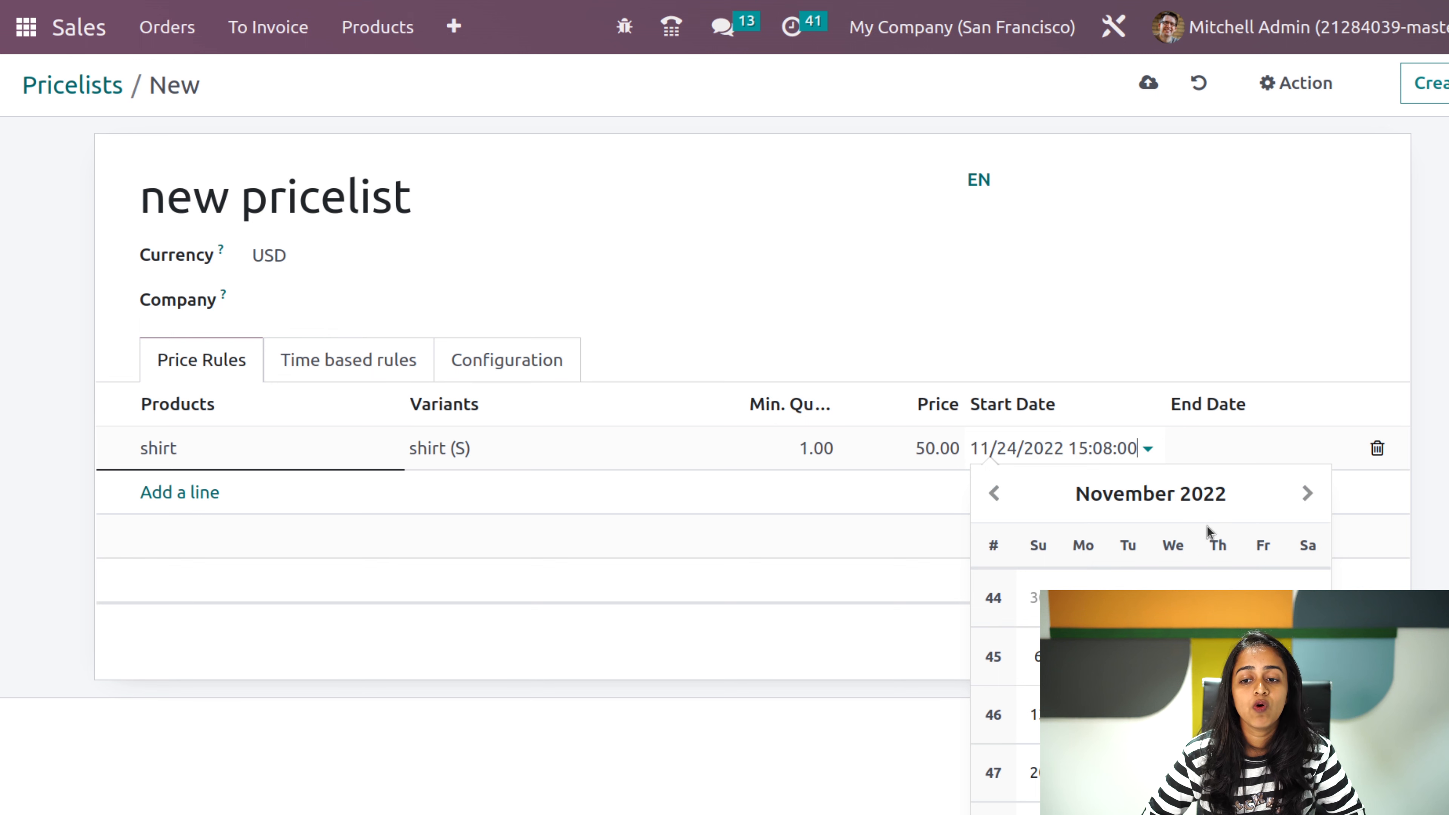
left_click(1255, 453)
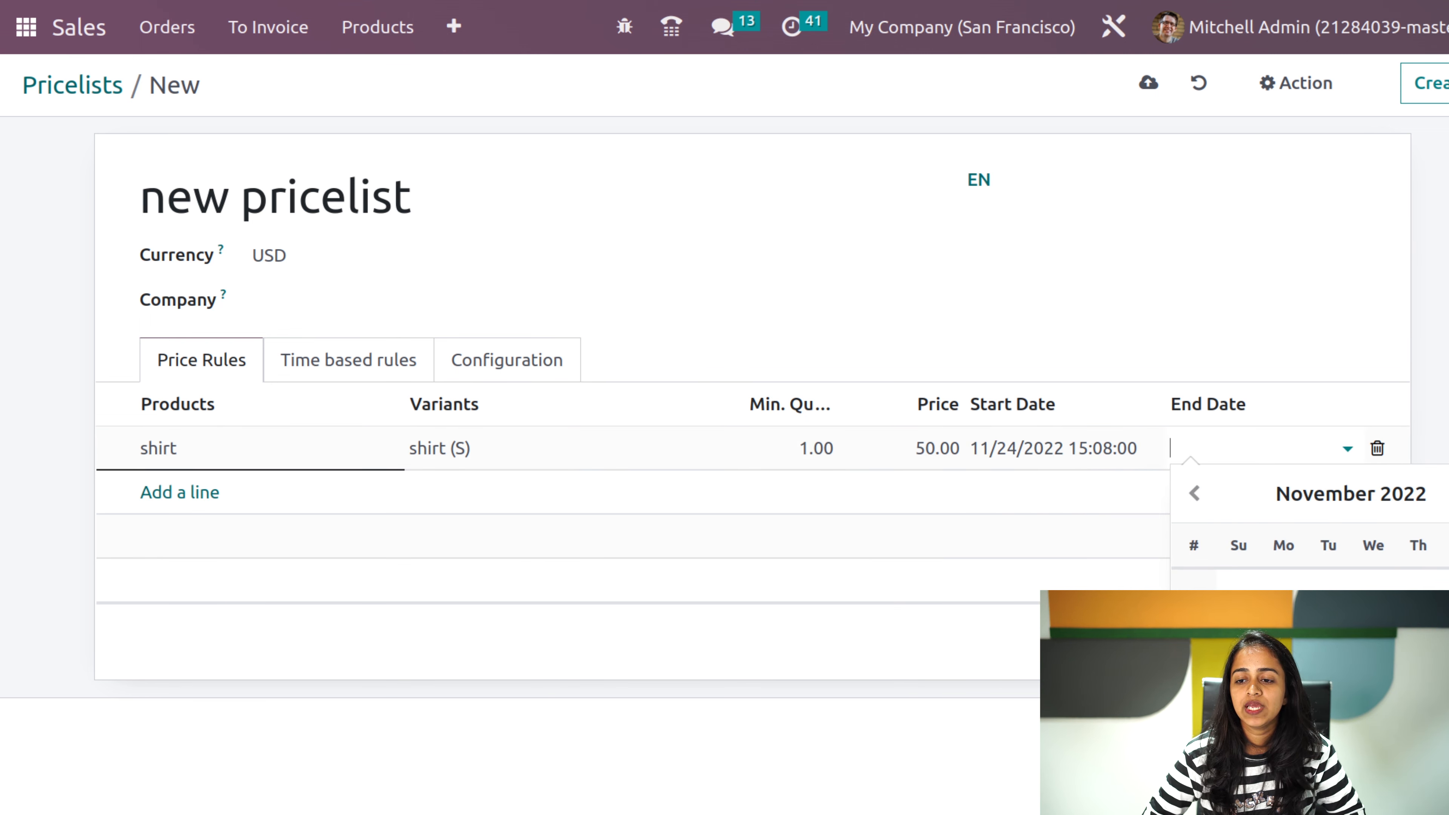
left_click(1373, 792)
left_click(1221, 312)
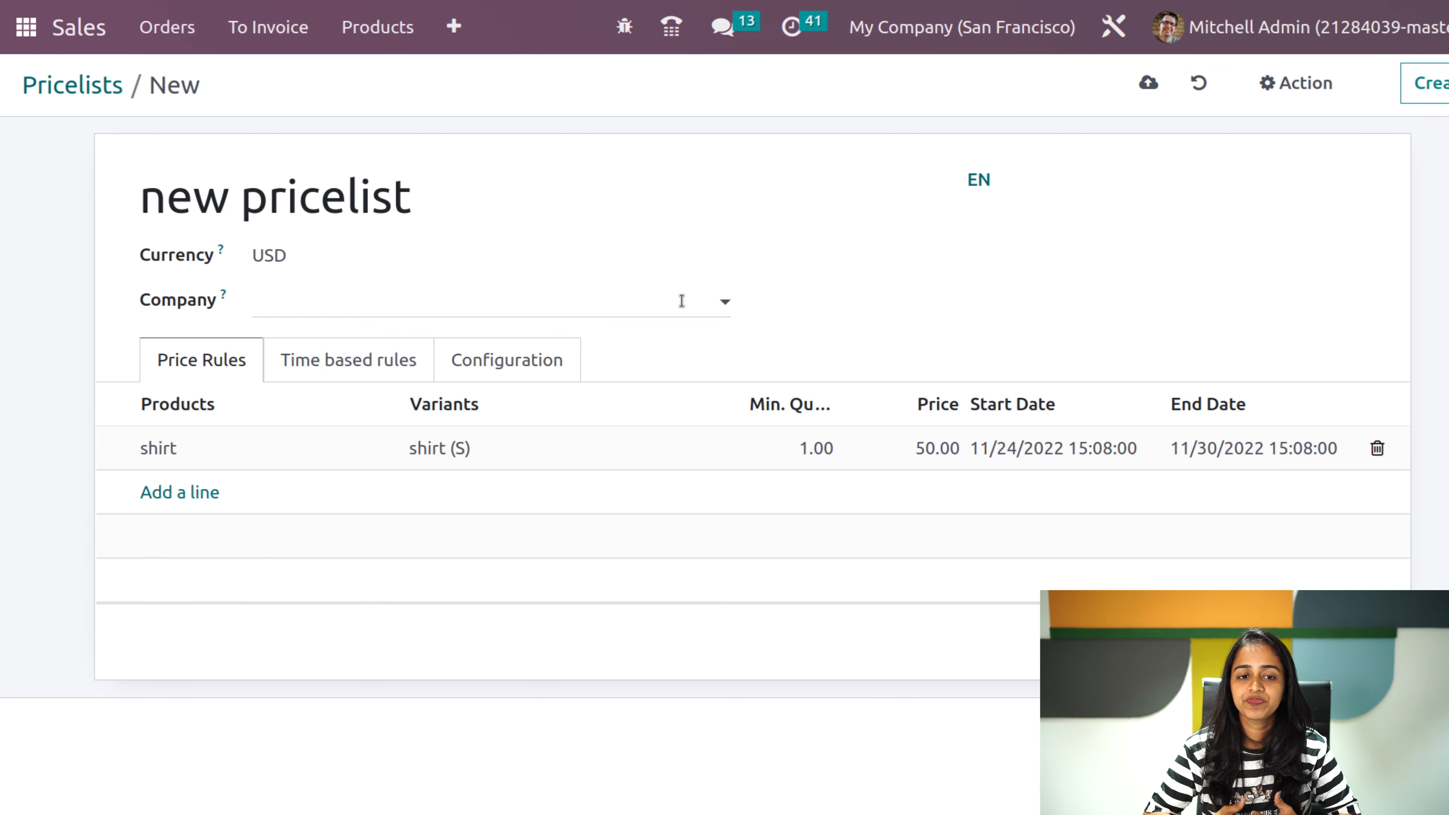
left_click(379, 366)
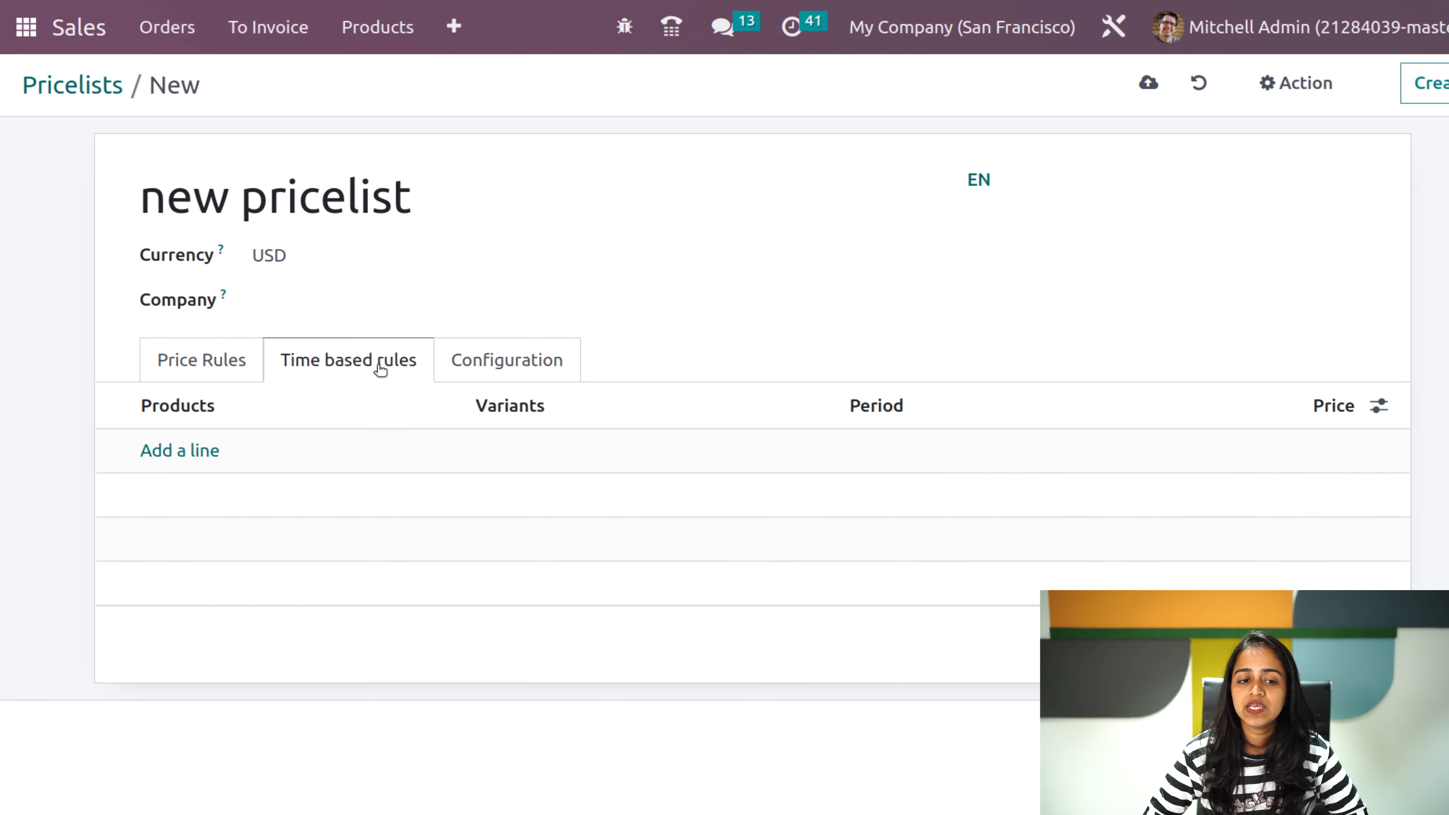
- Add a time-based rule for the shirt (S) variant with period Hourly and price $10.00
left_click(177, 456)
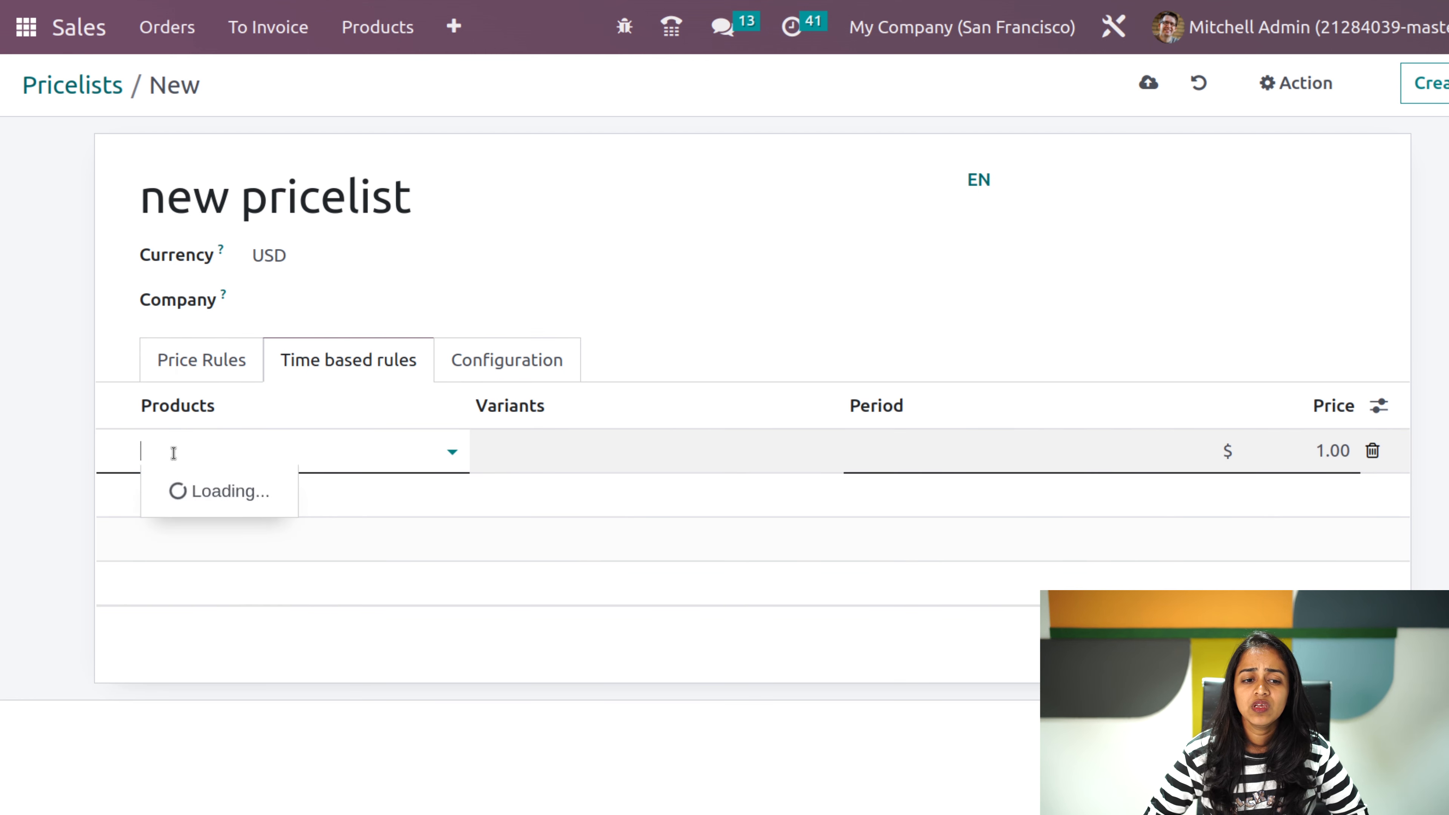
type("shirt")
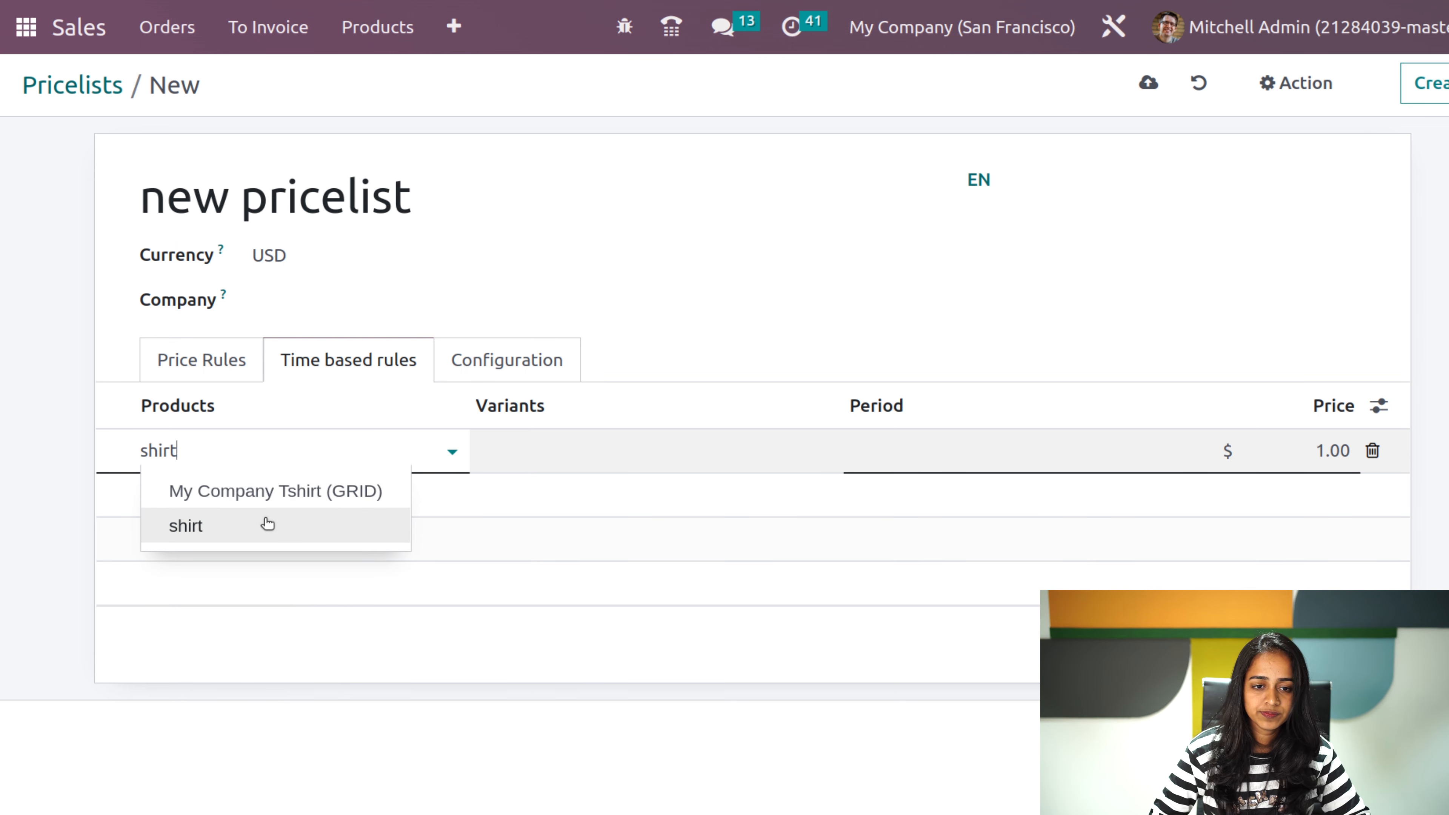
left_click(266, 521)
left_click(526, 443)
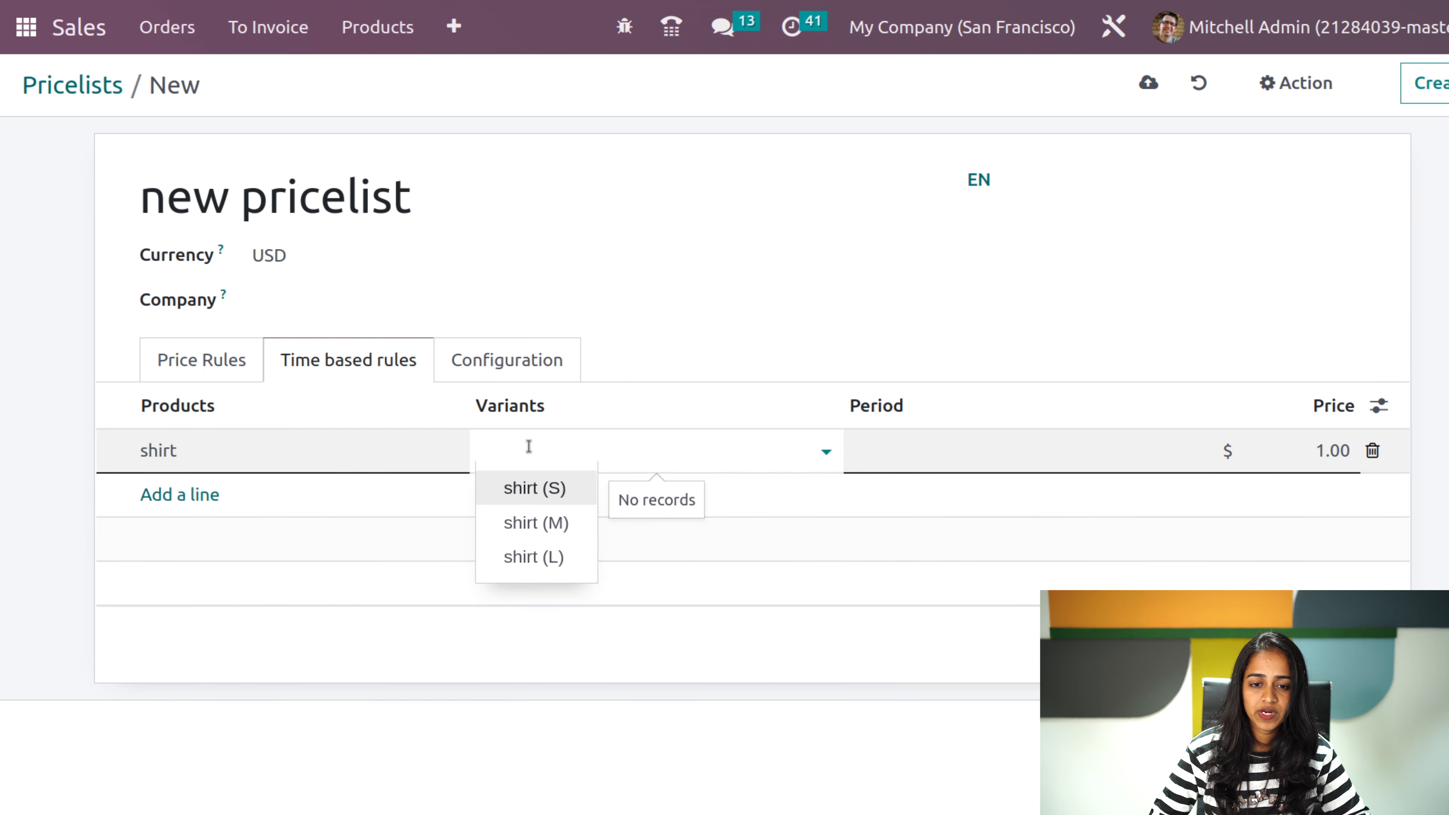
left_click(533, 501)
left_click(860, 455)
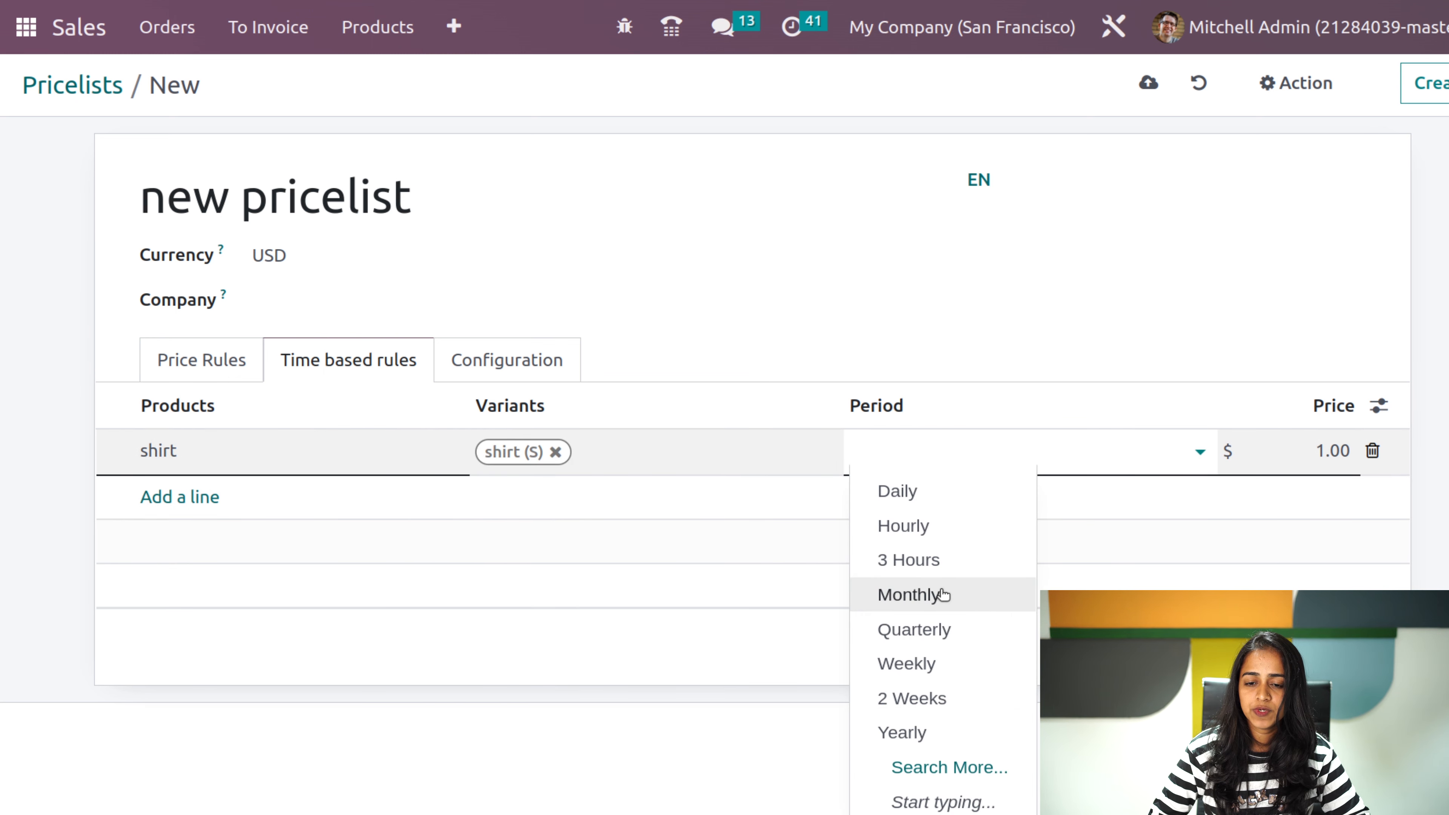
left_click(904, 526)
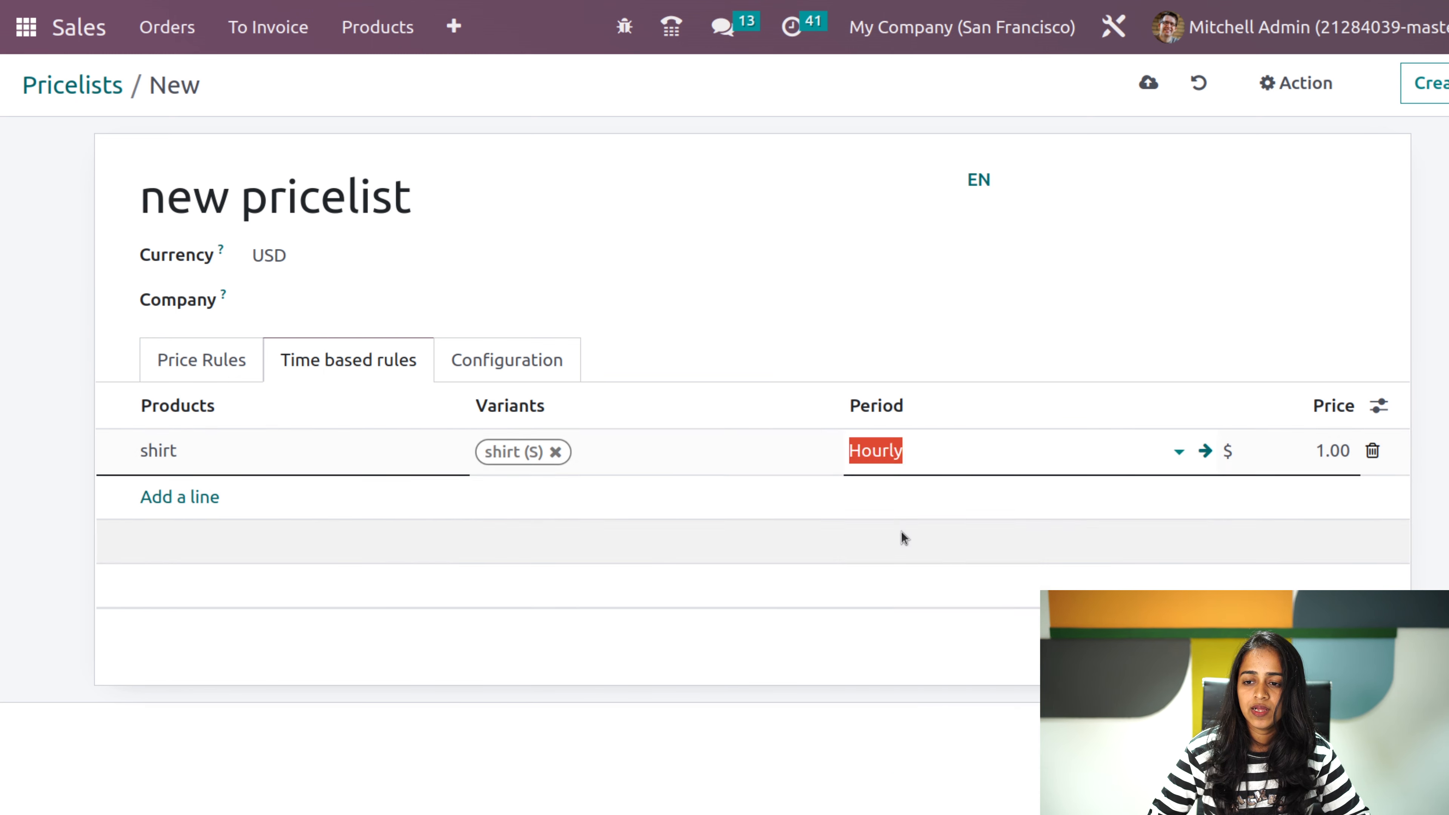
left_click(1338, 451)
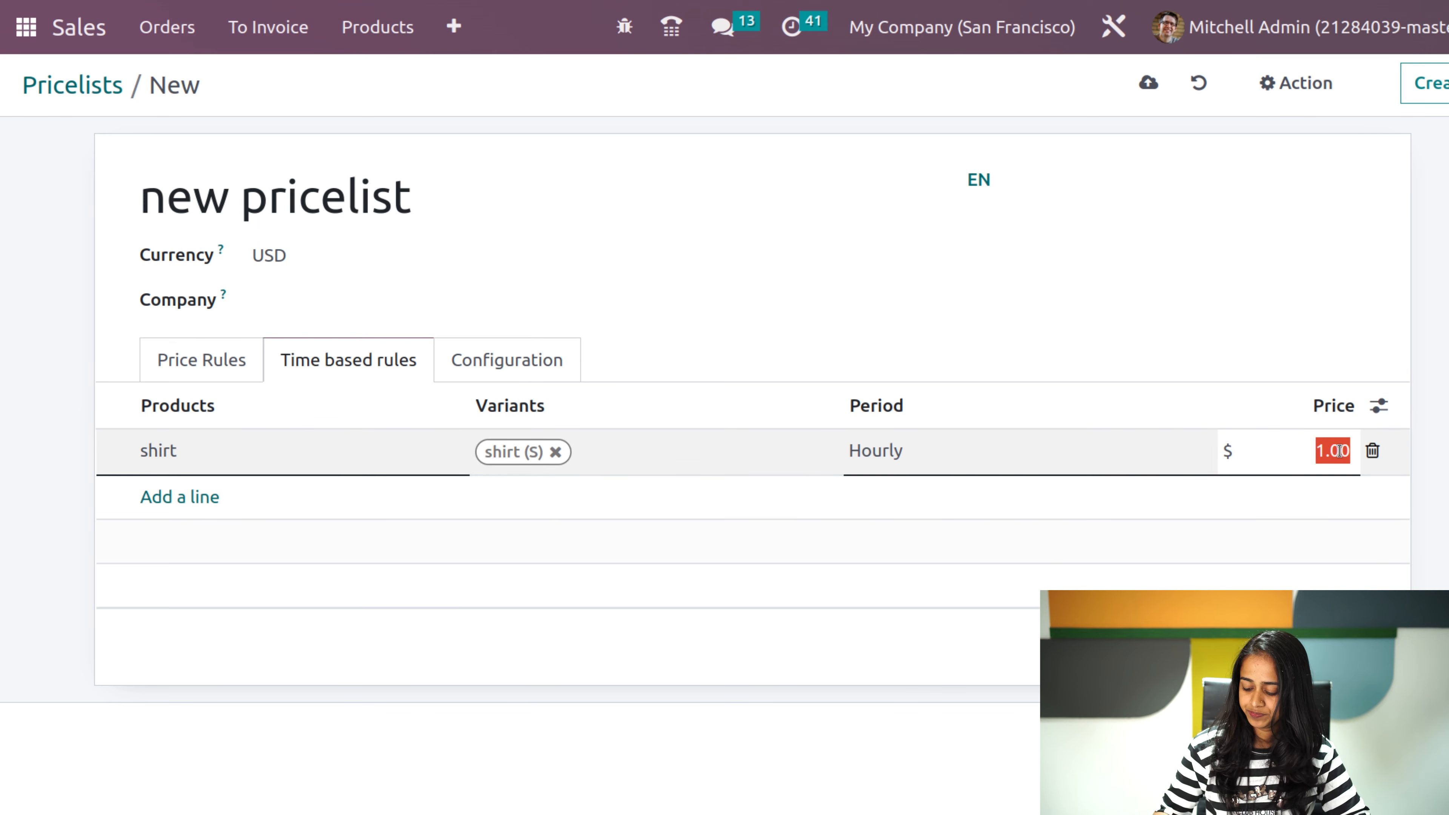
type("10")
left_click(989, 272)
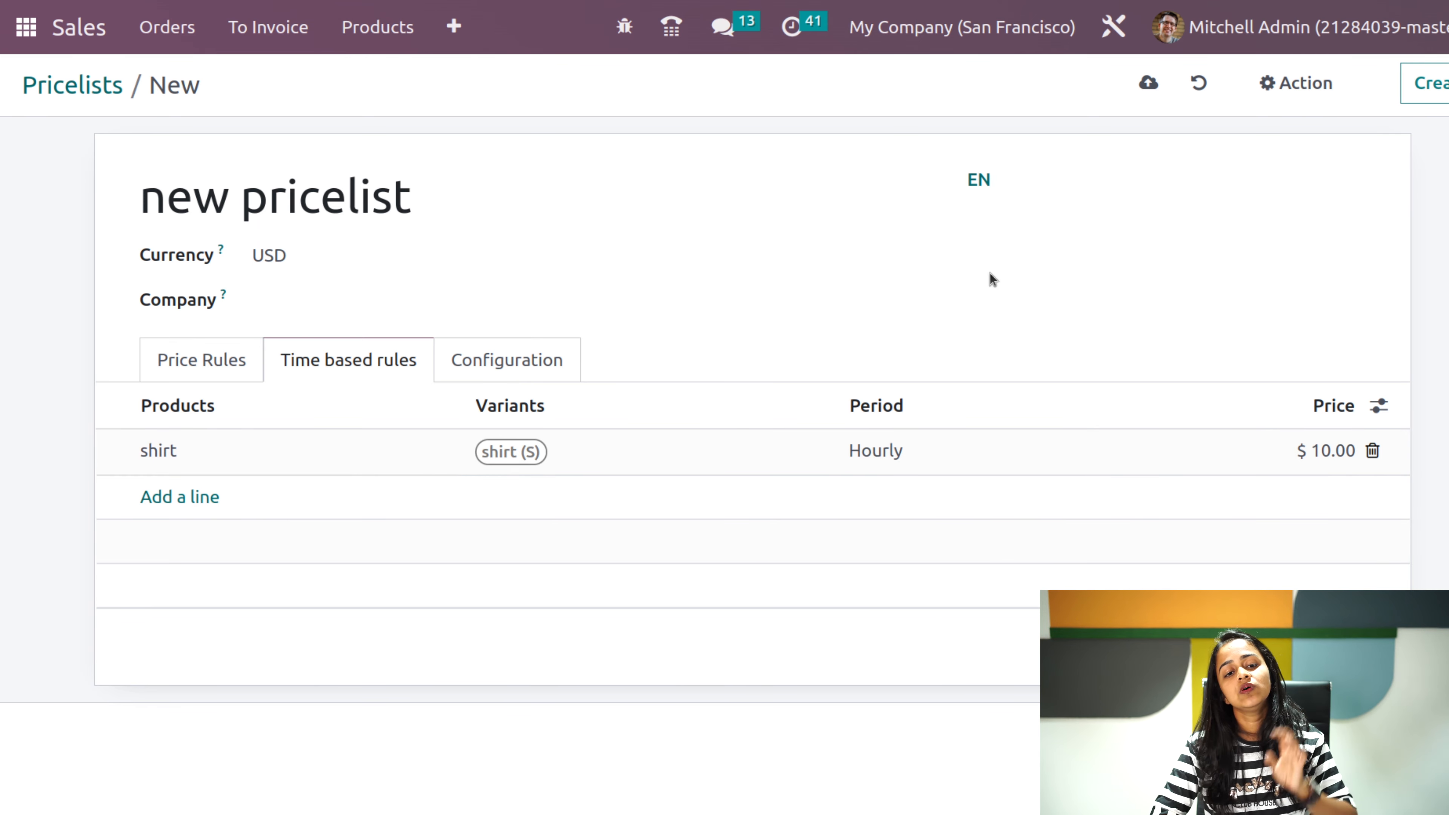
- Review the pricelist's Configuration settings, then try saving it, which raises a User Error
left_click(549, 359)
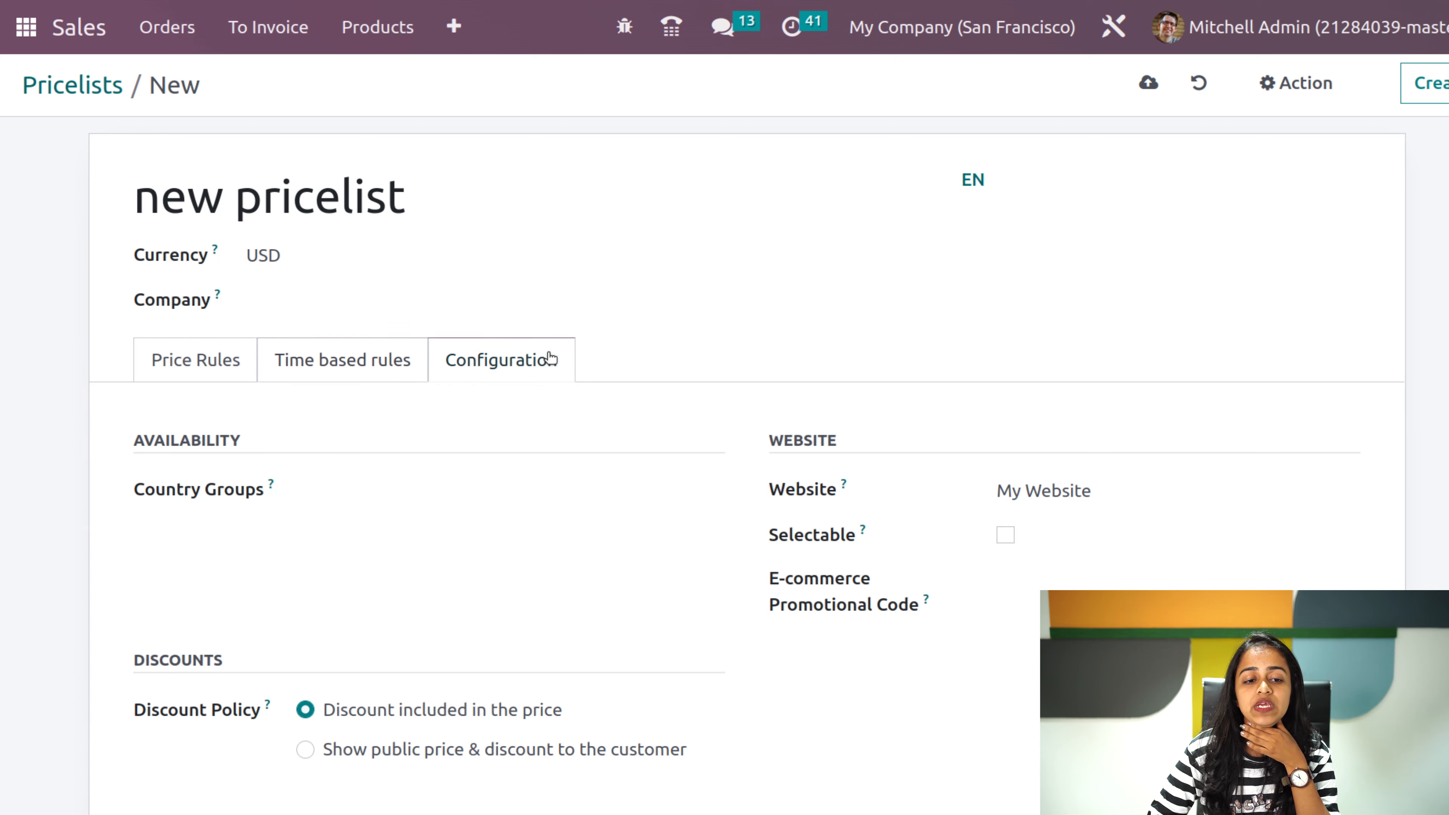
scroll(525, 650, "down", 1)
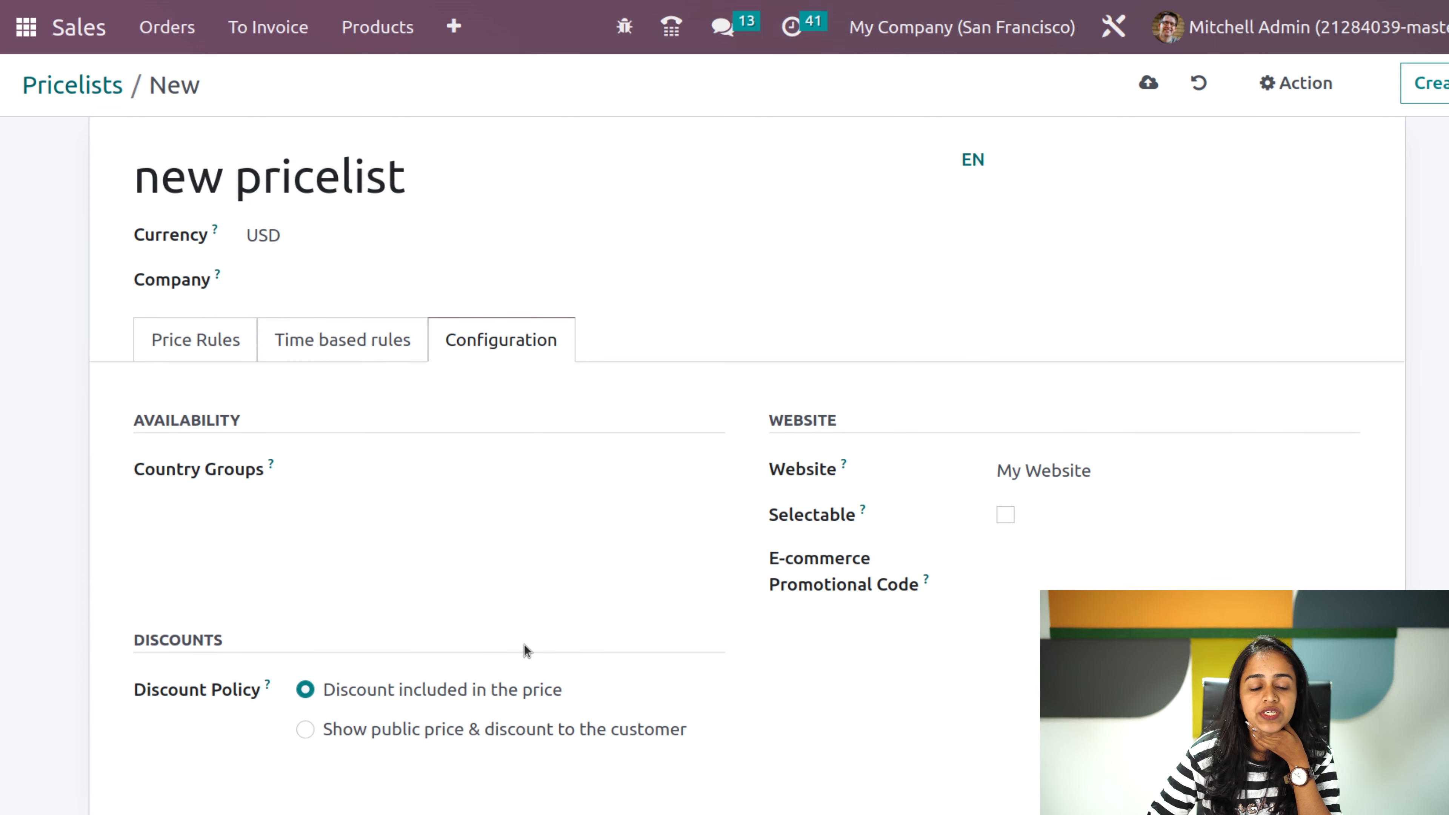
left_click(443, 474)
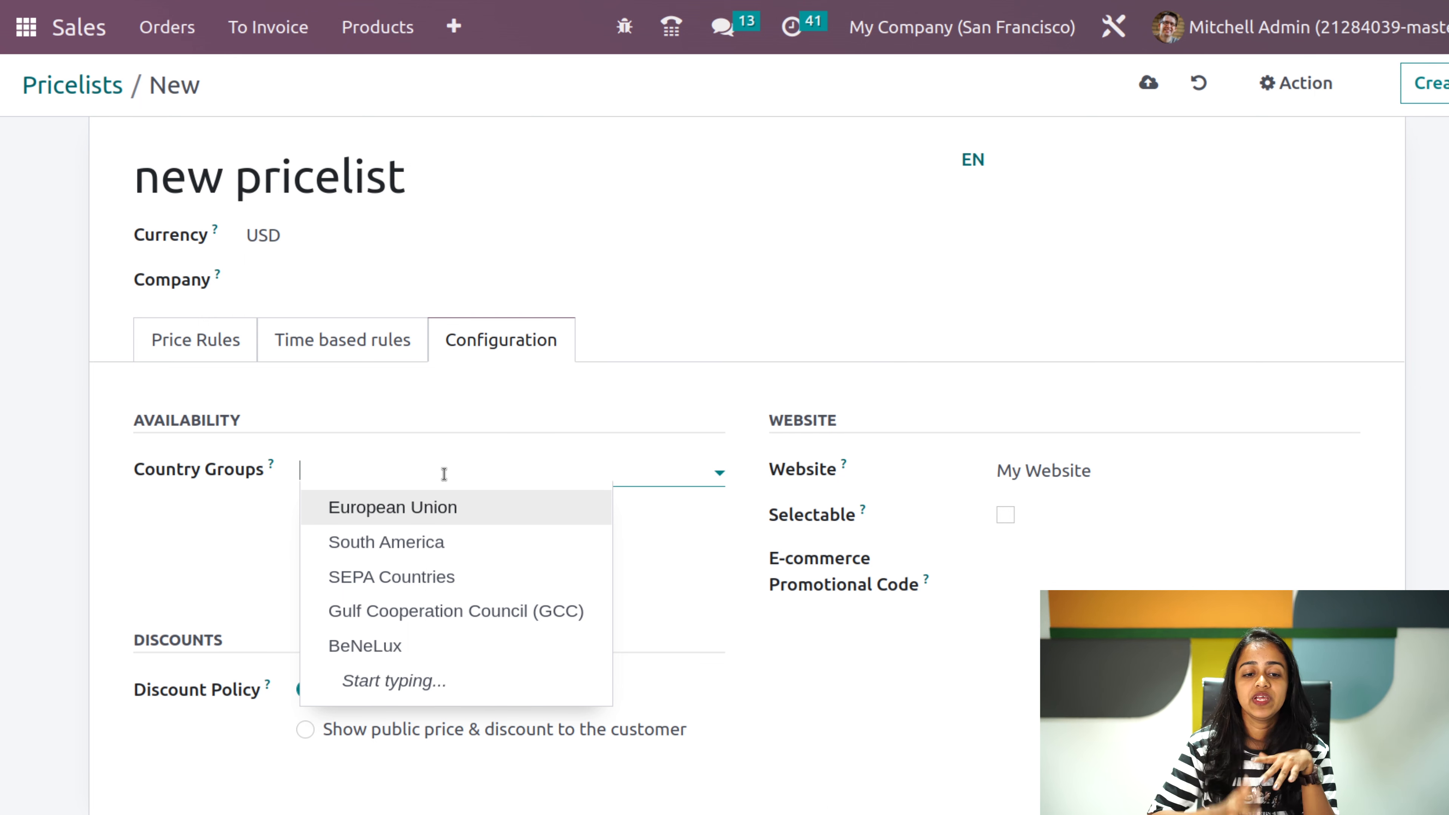
left_click(764, 514)
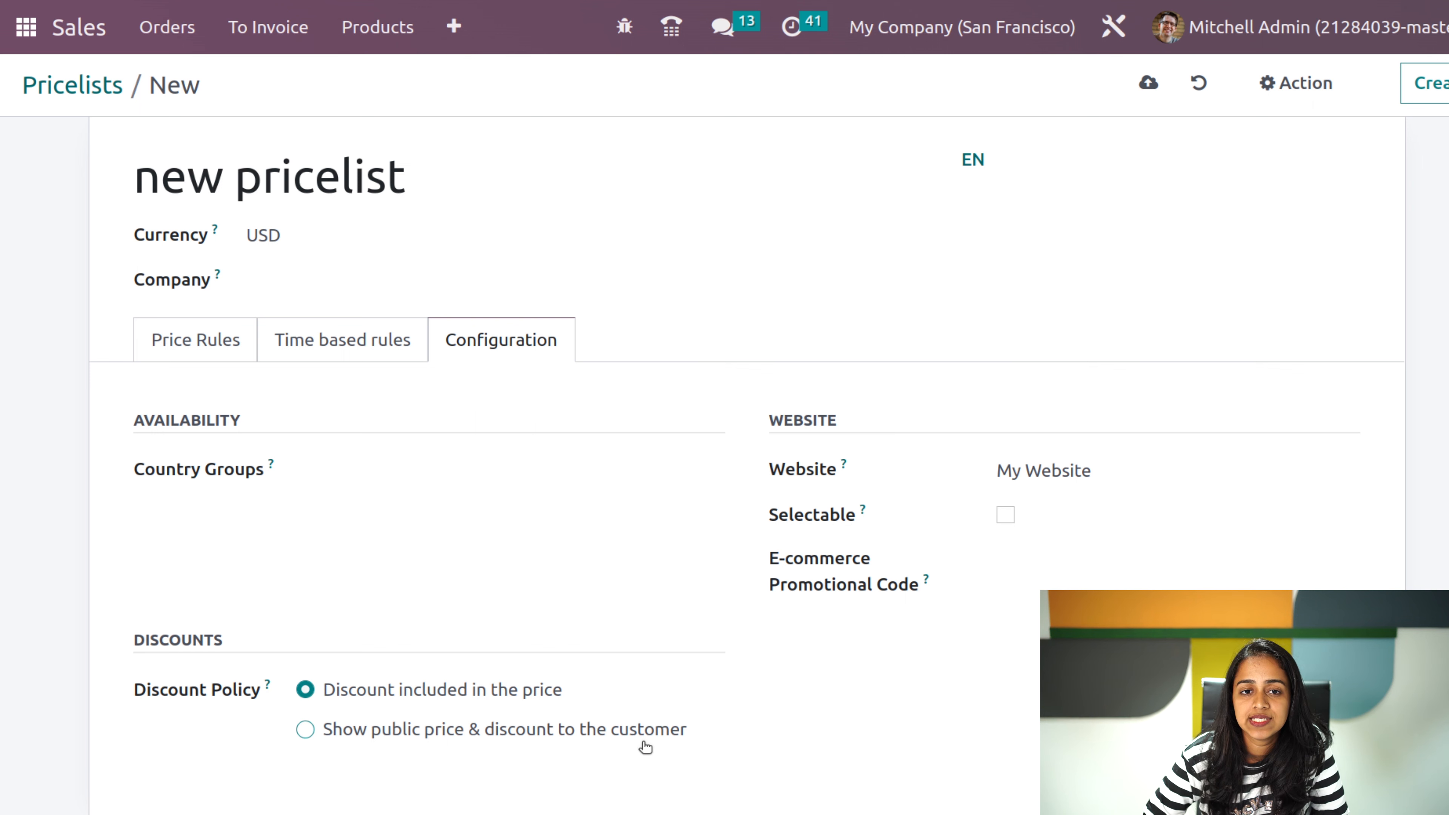
scroll(569, 557, "up", 1)
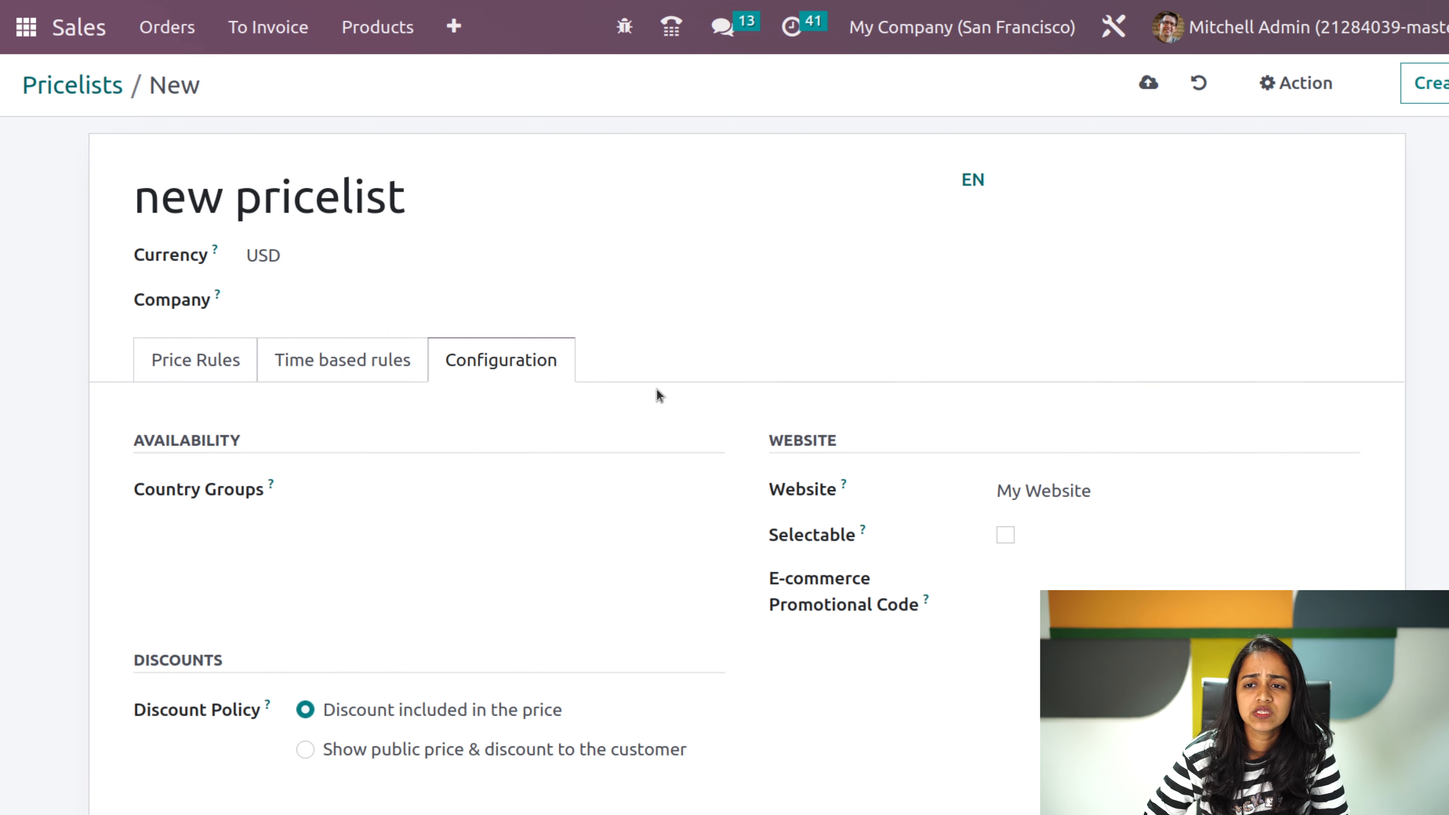
left_click(1148, 84)
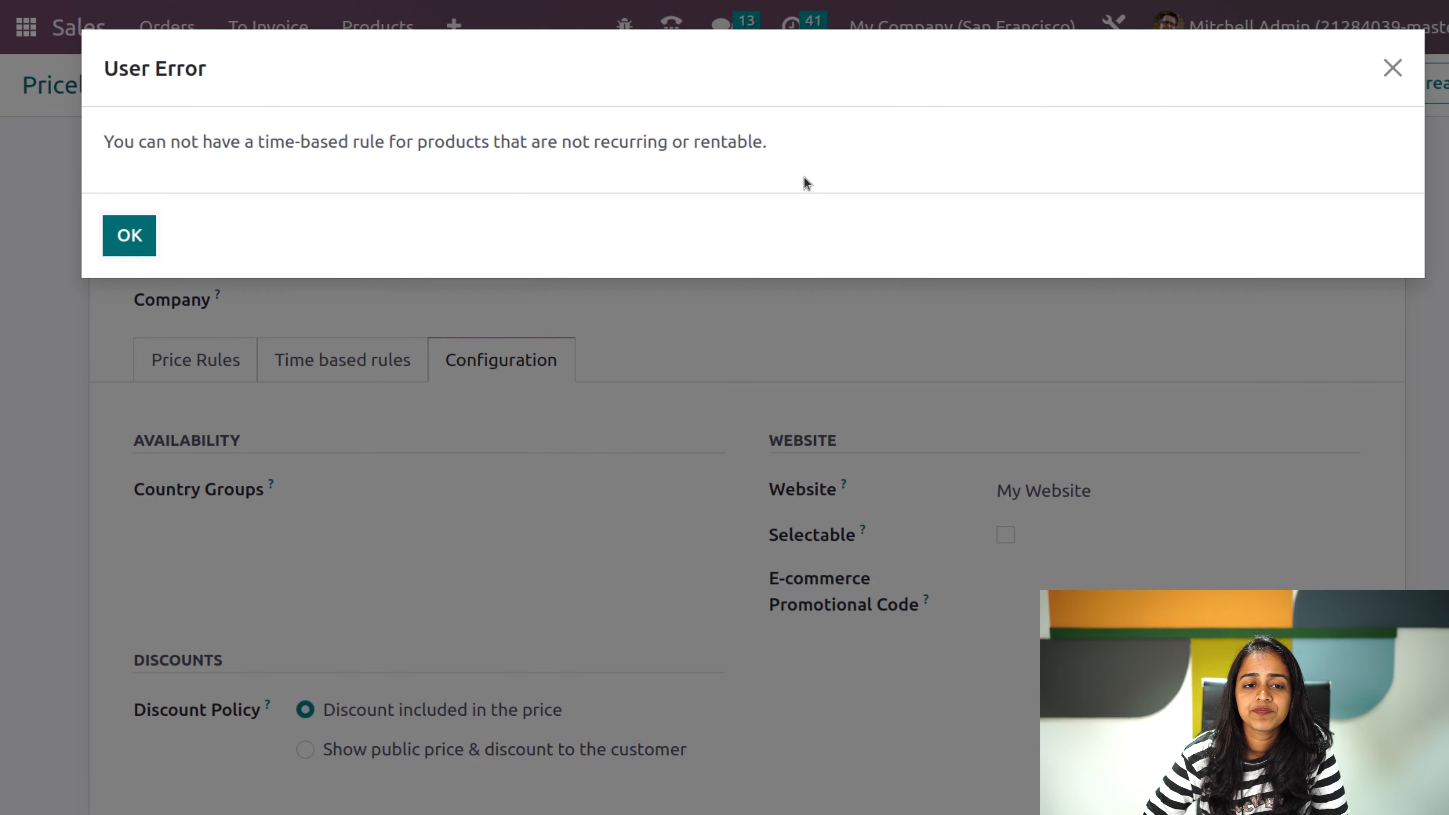
- Dismiss the User Error and discard the unsaved 'new pricelist'
left_click(126, 240)
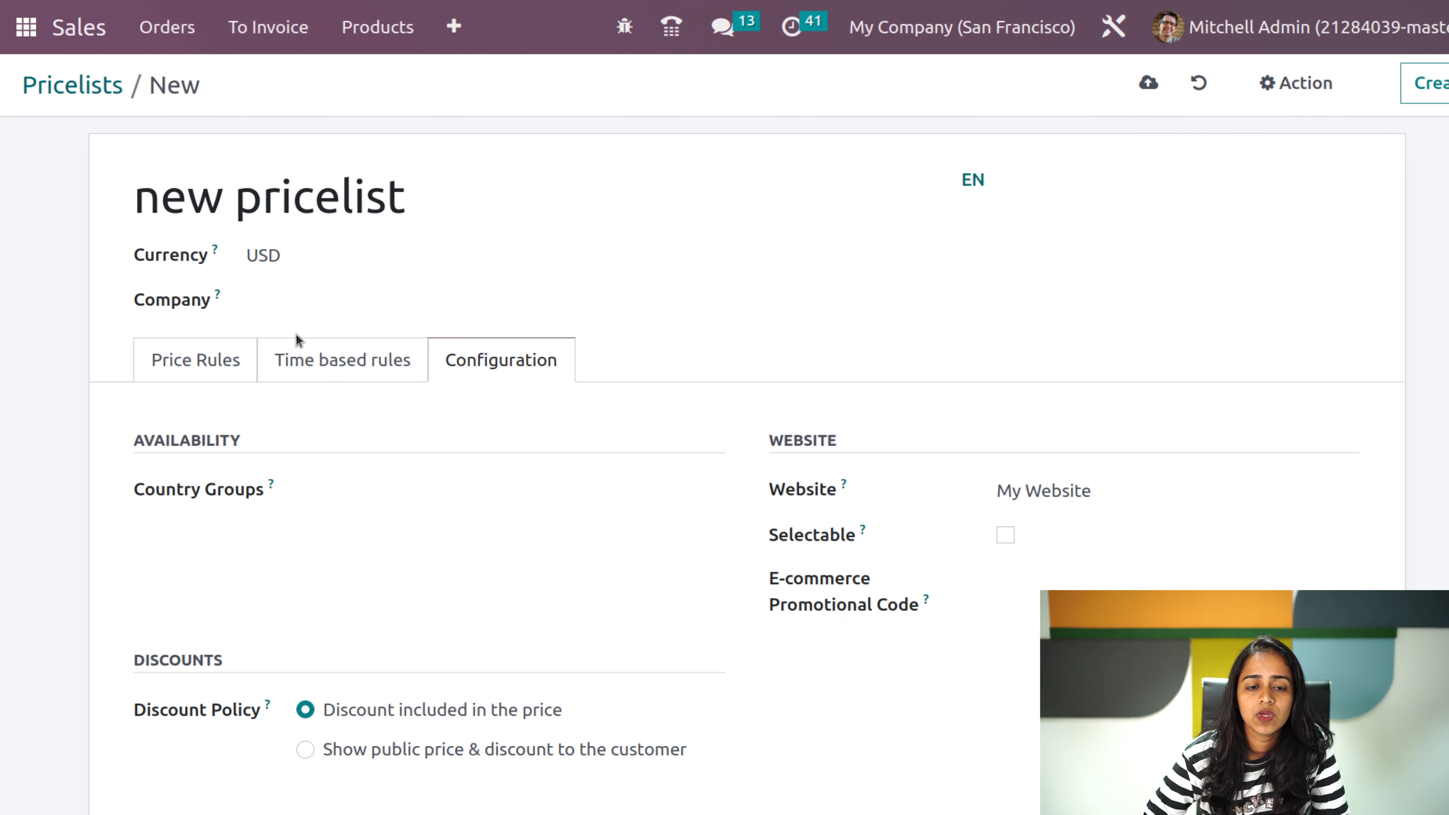
left_click(1201, 83)
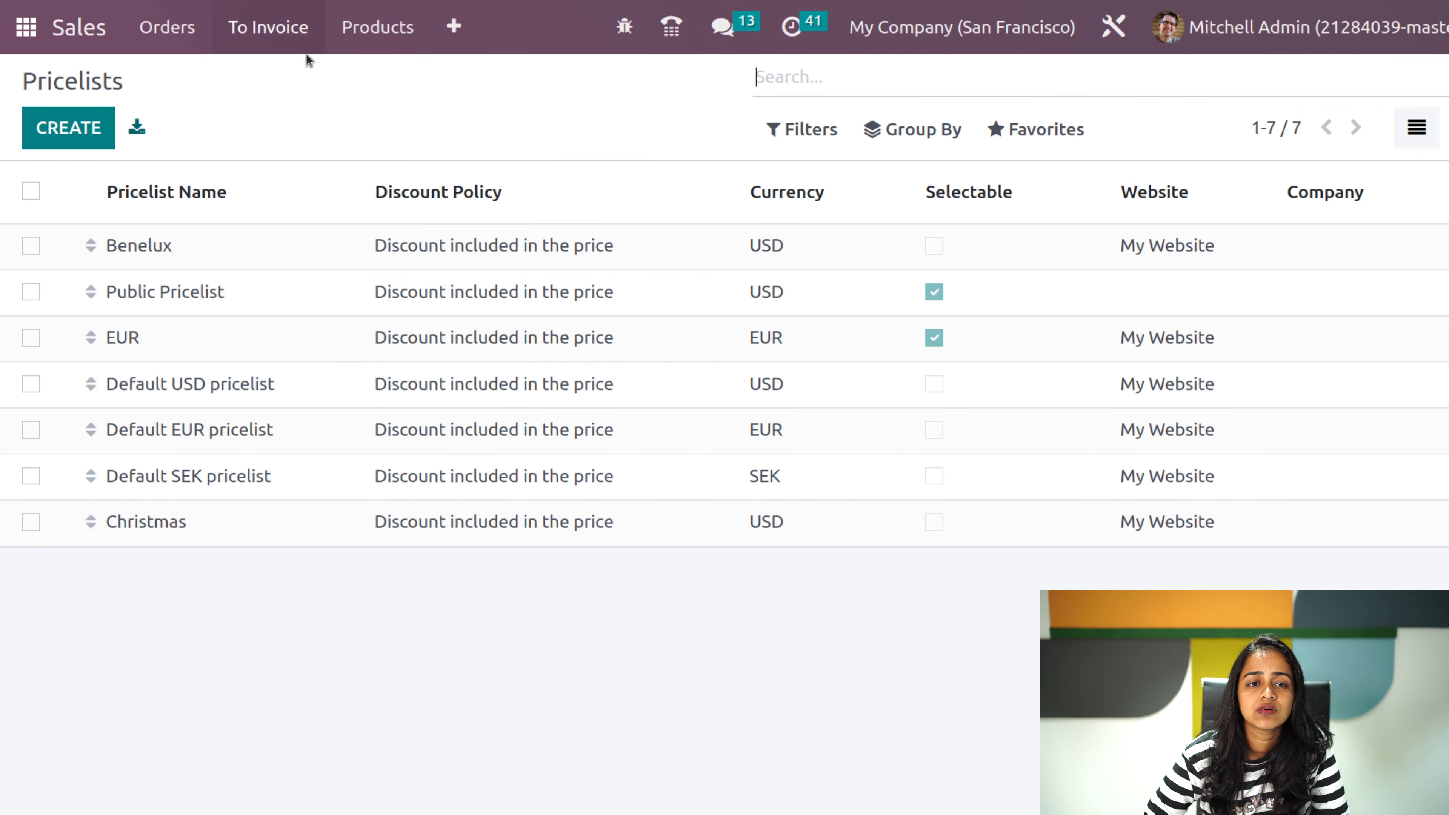
left_click(378, 30)
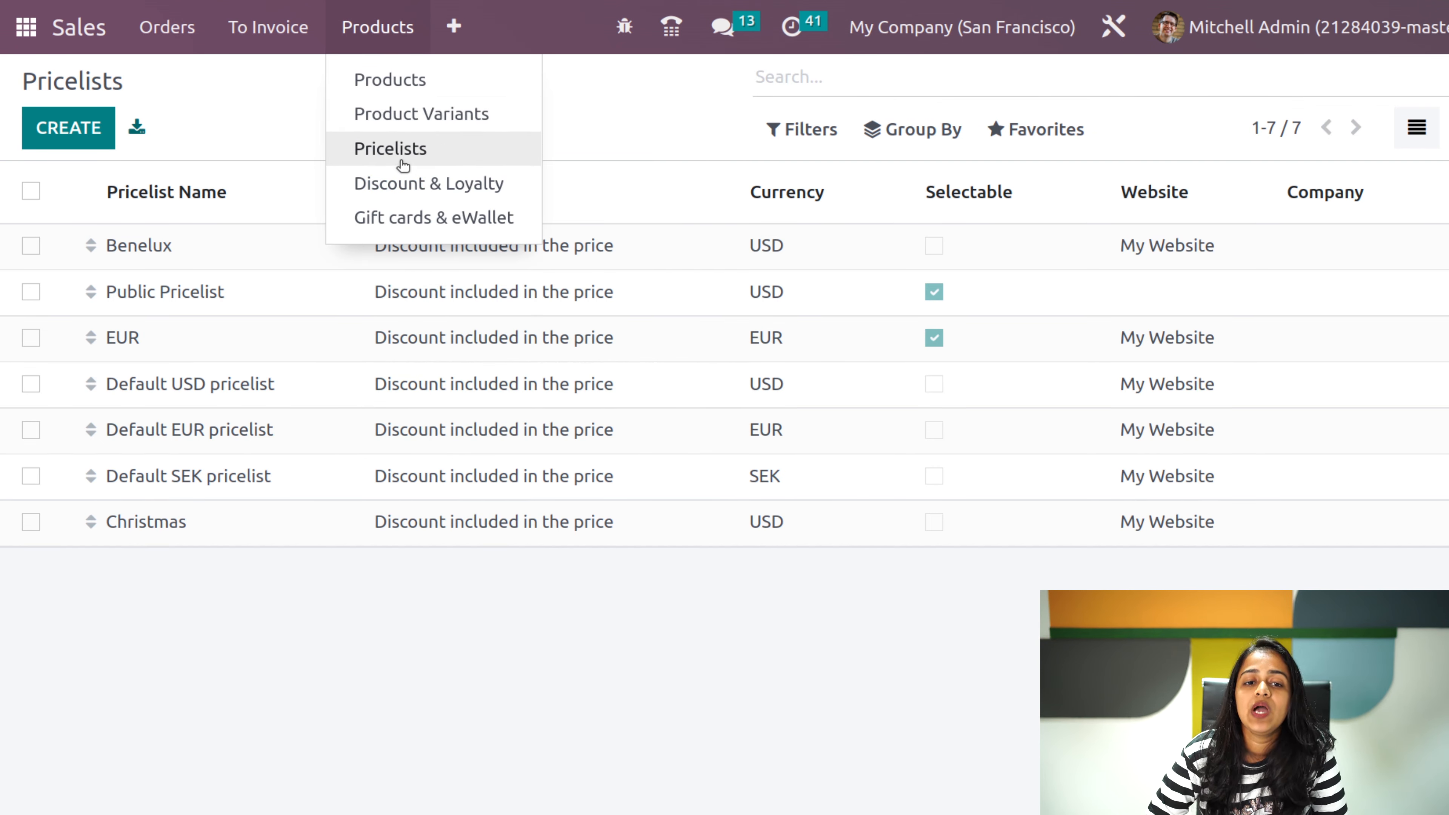
- Create a new Discount & Loyalty program named '10% disc on products'
left_click(413, 182)
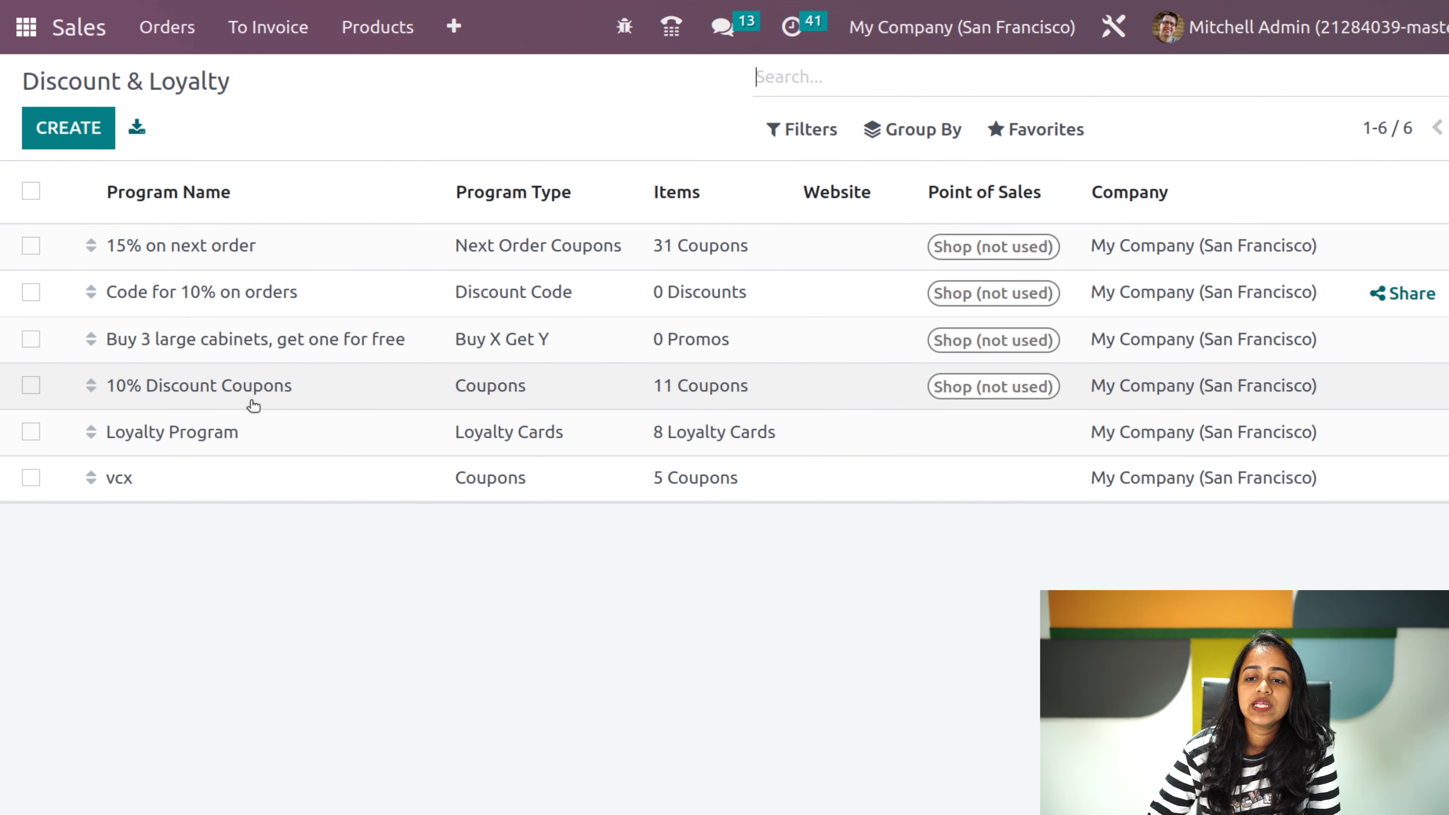
left_click(61, 129)
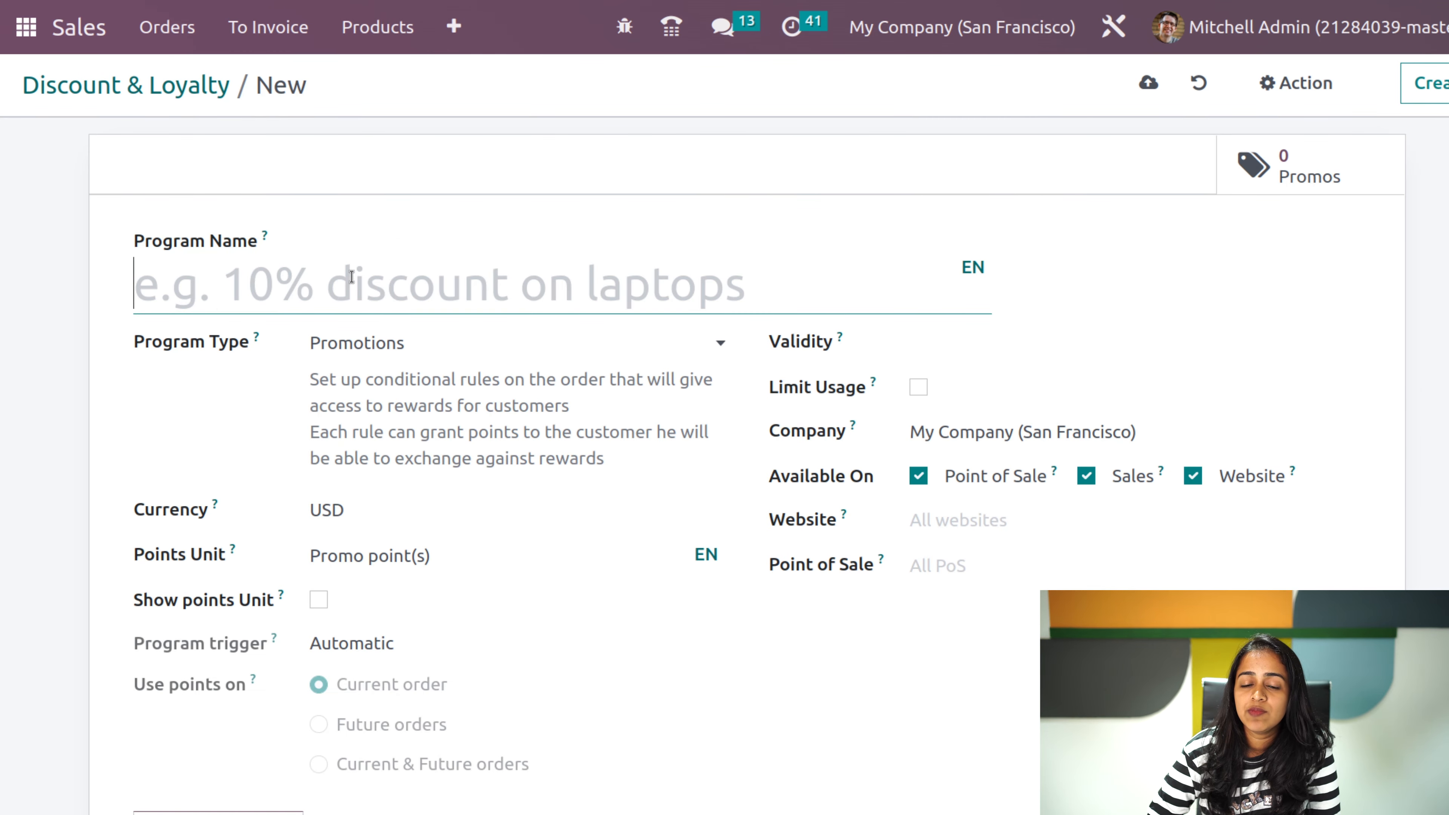
type("10")
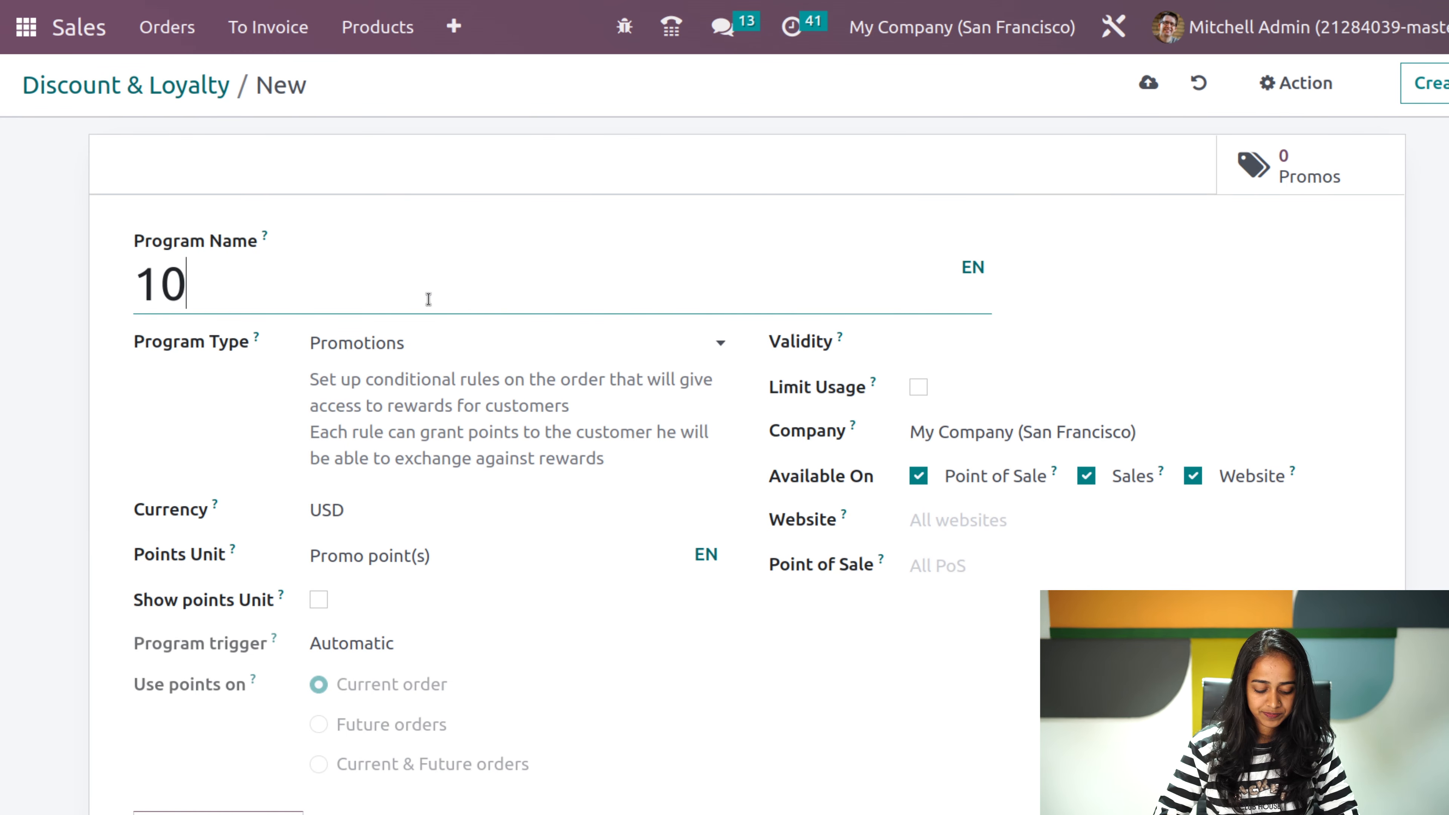
type("% d")
key("BackSpace")
type("du")
key("BackSpace")
type("isc ")
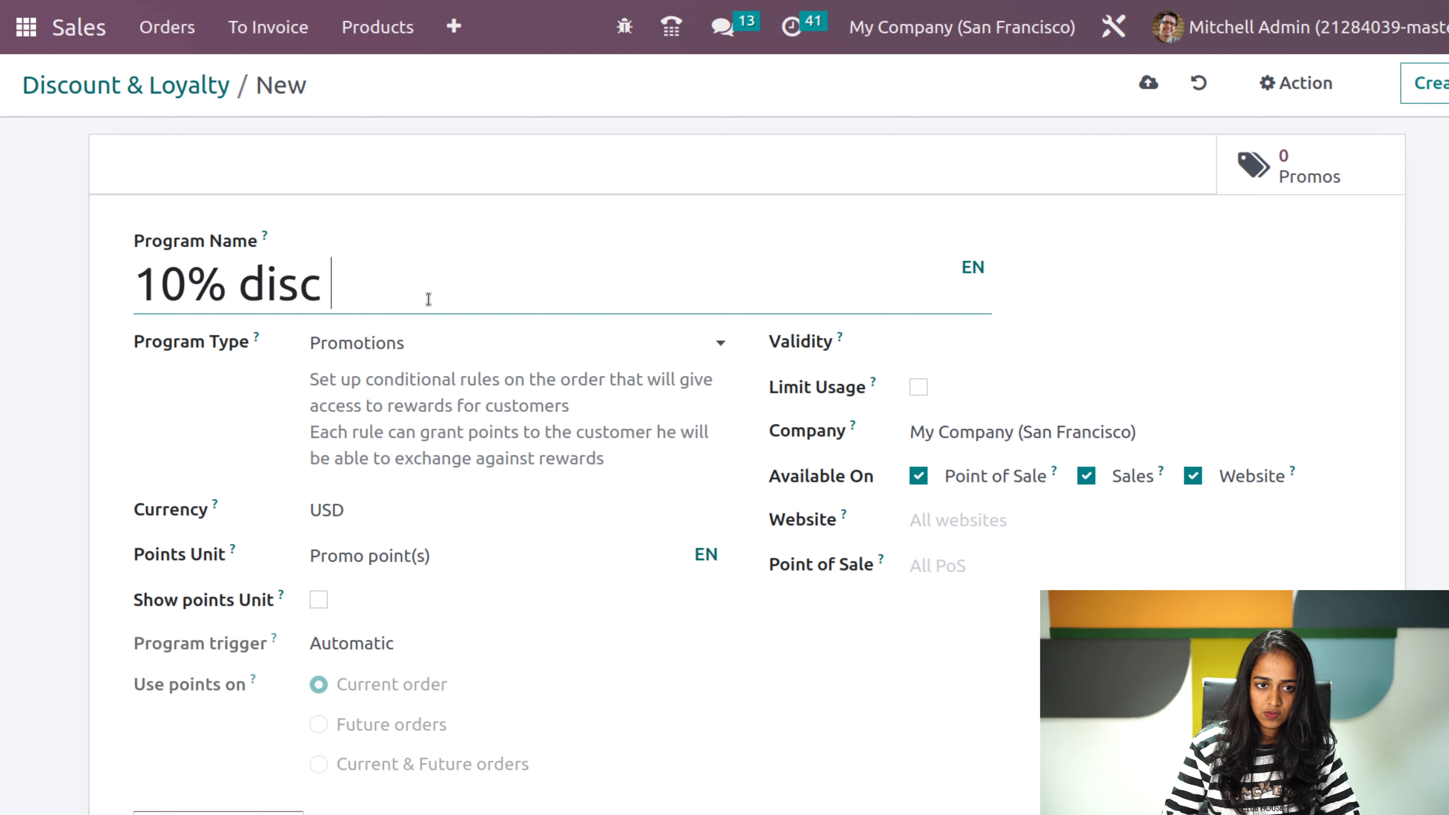
type("on products")
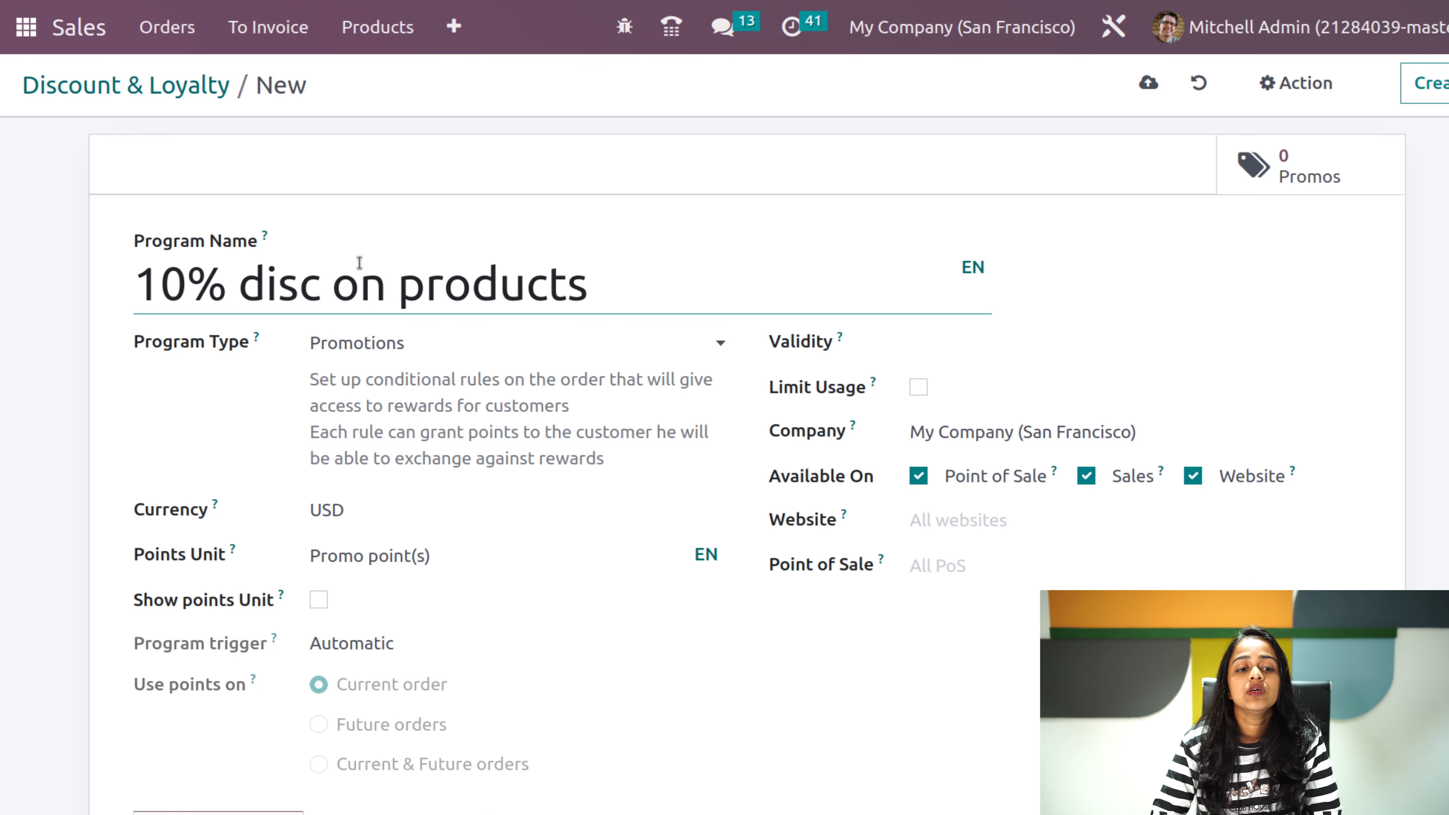
left_click(432, 354)
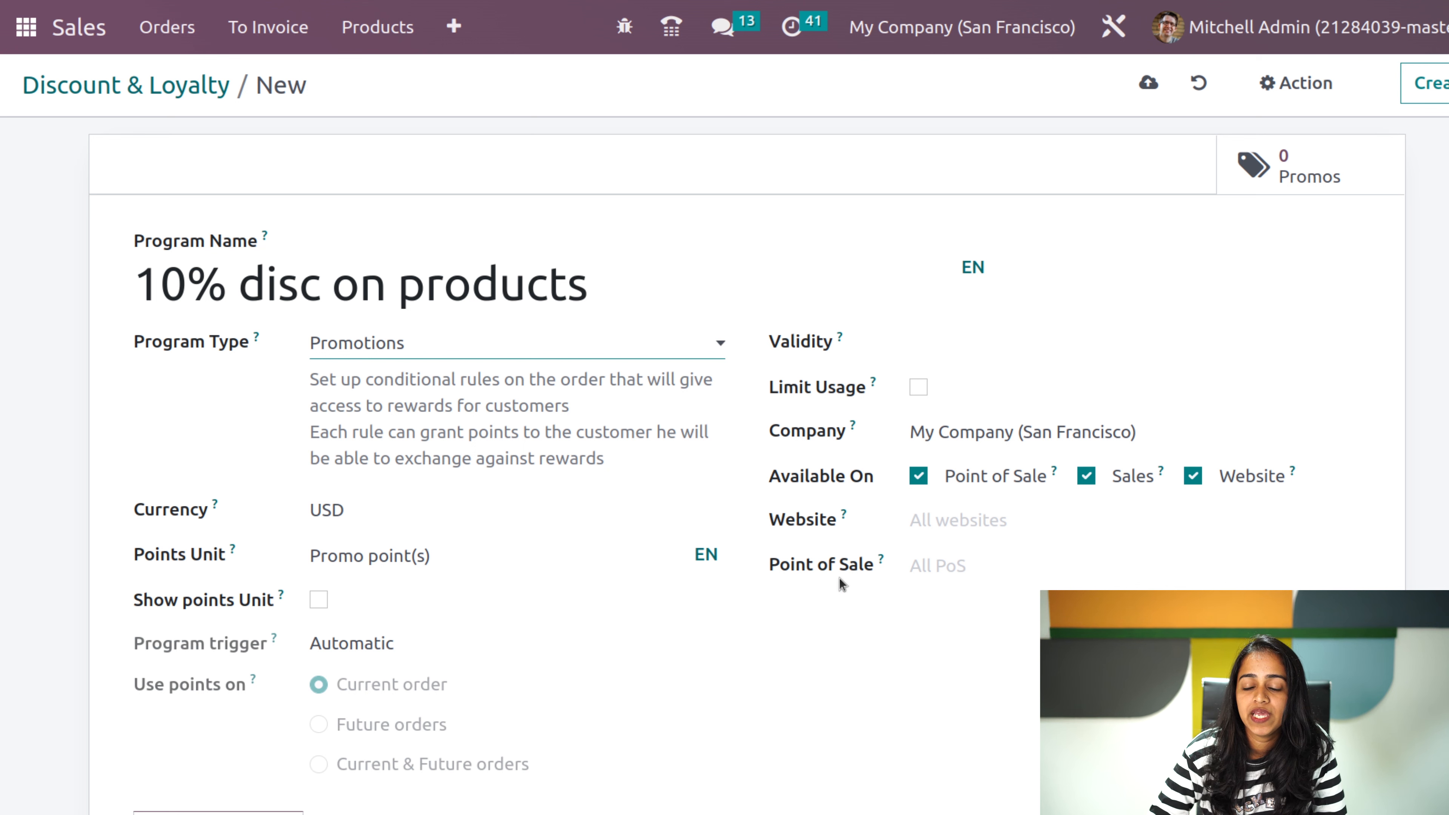
- Tick Show points Unit on the '10% disc on products' promotion
mouse_move(875, 387)
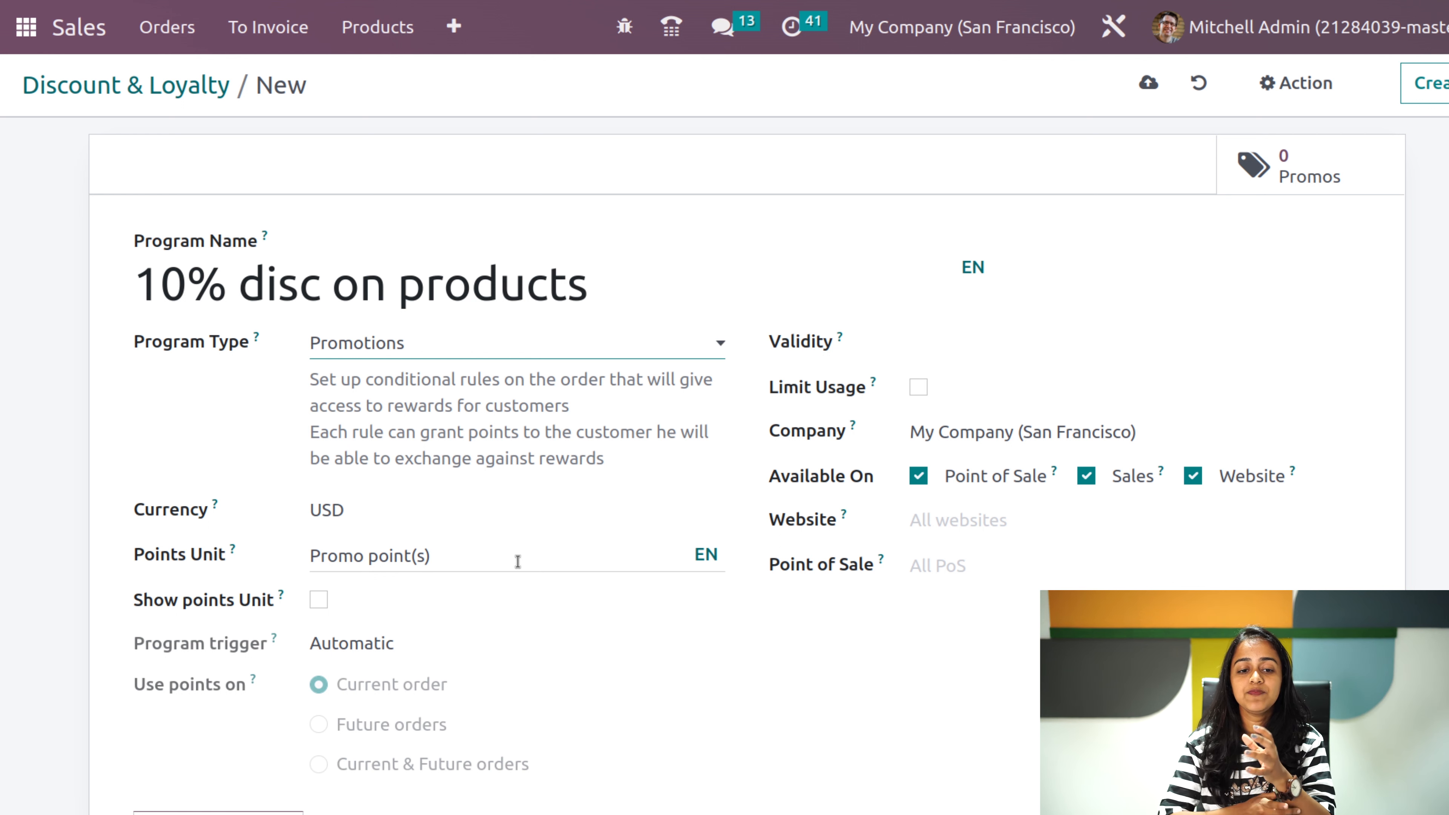
left_click(318, 600)
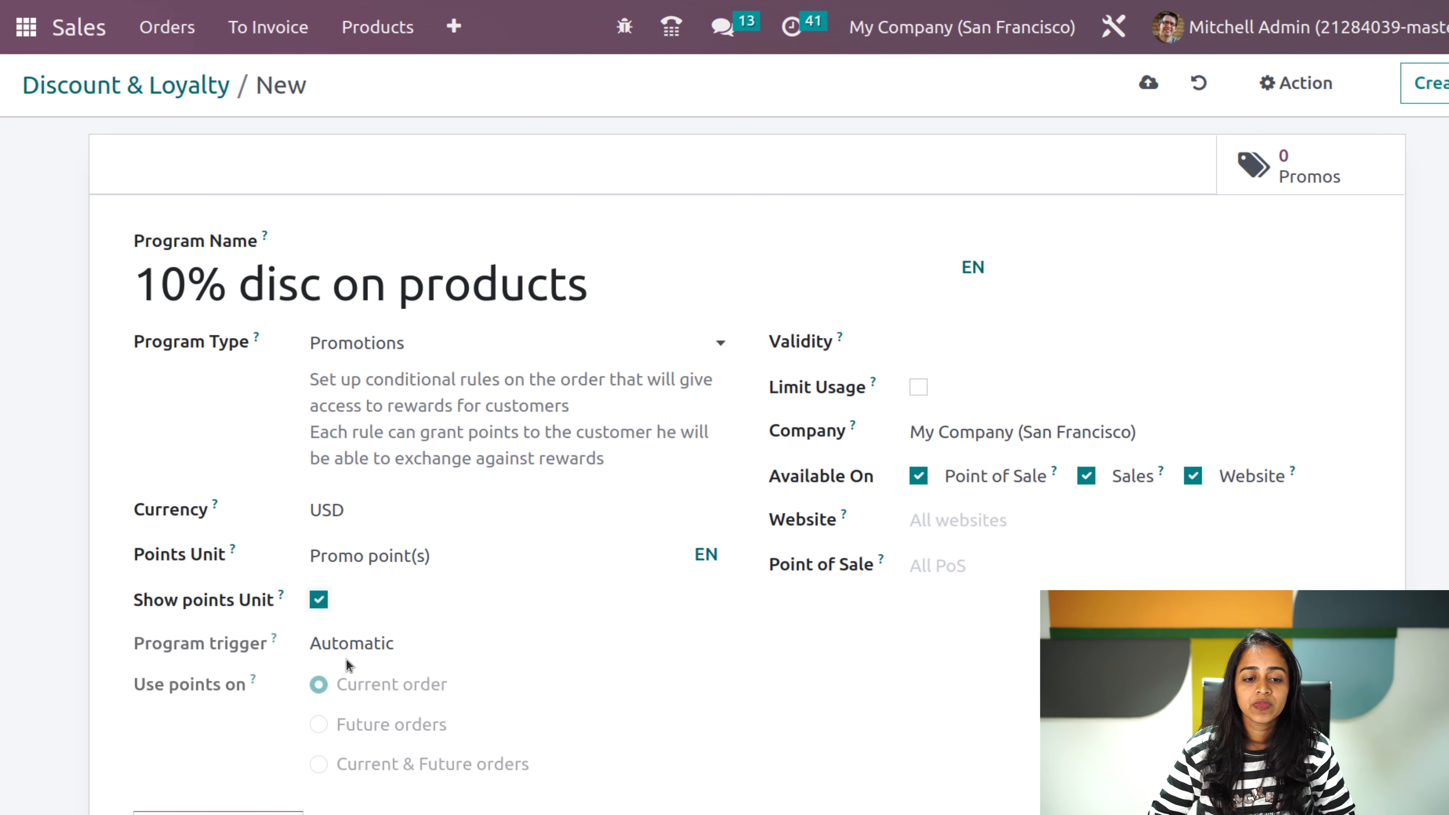
scroll(345, 661, "down", 3)
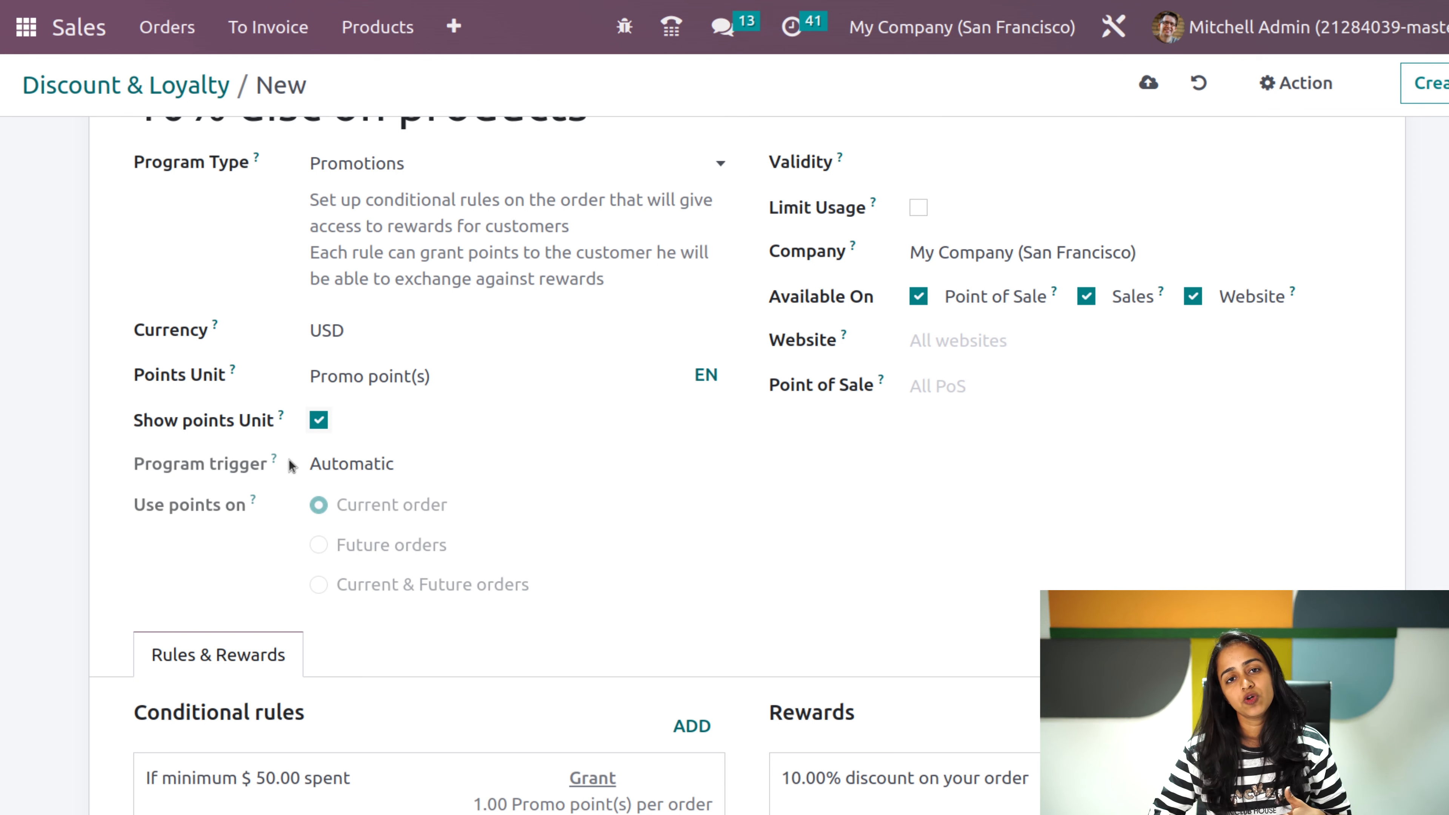
- Save the '10% disc on products' promotion and go back to the Discount & Loyalty list, now 7 programs
scroll(353, 715, "down", 2)
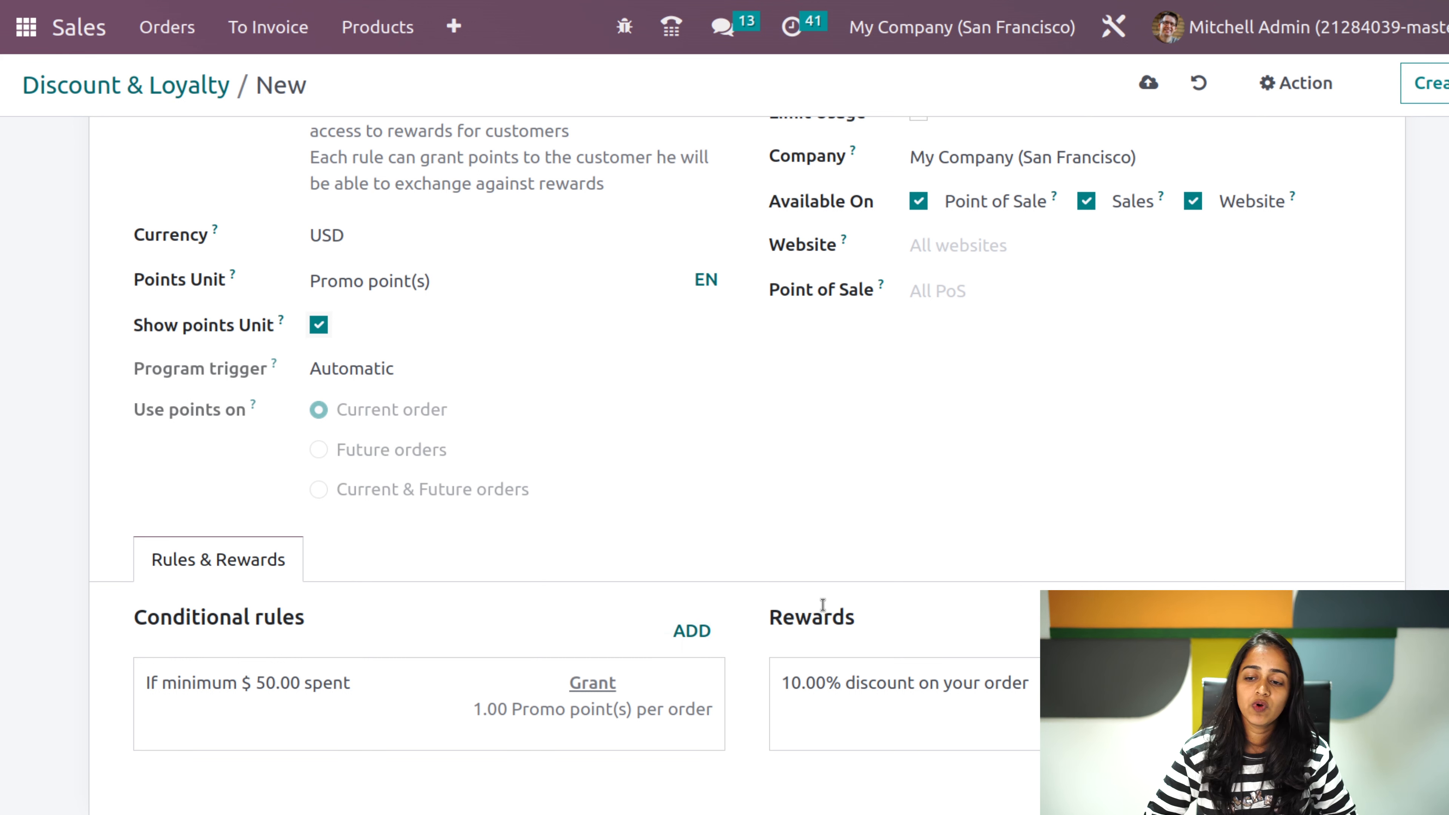
scroll(771, 608, "up", 5)
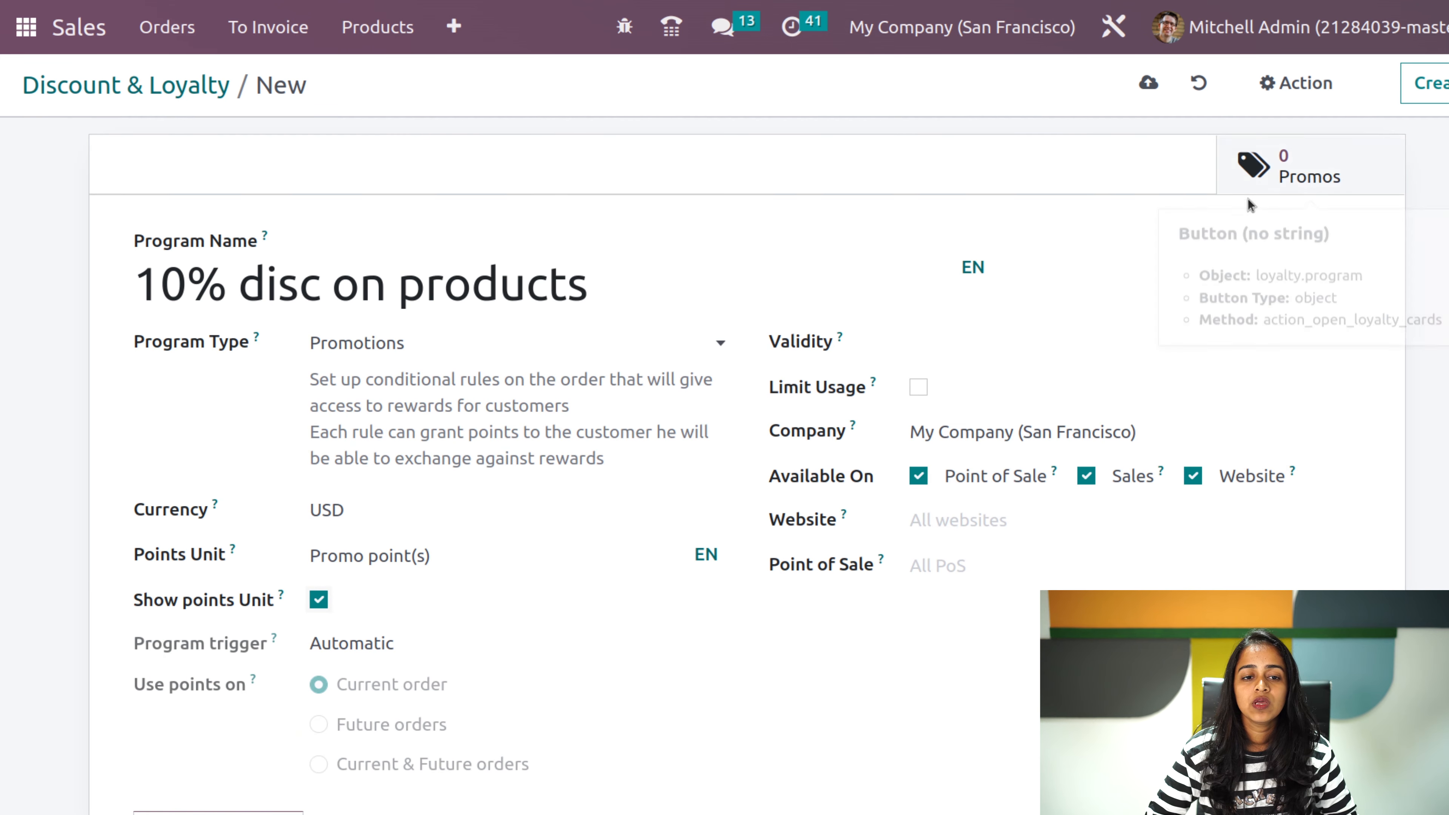
left_click(1140, 85)
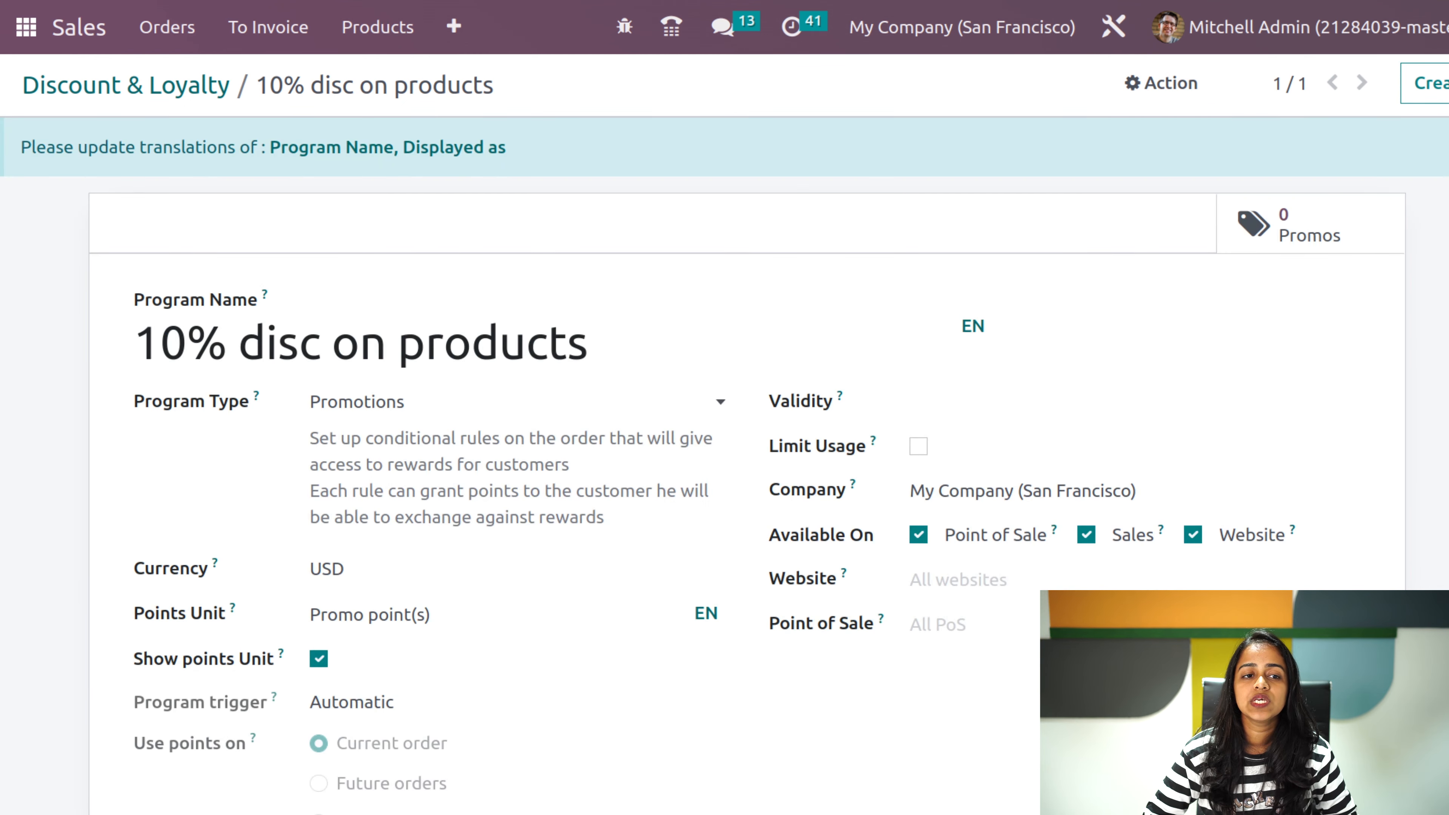
scroll(724, 457, "down", 6)
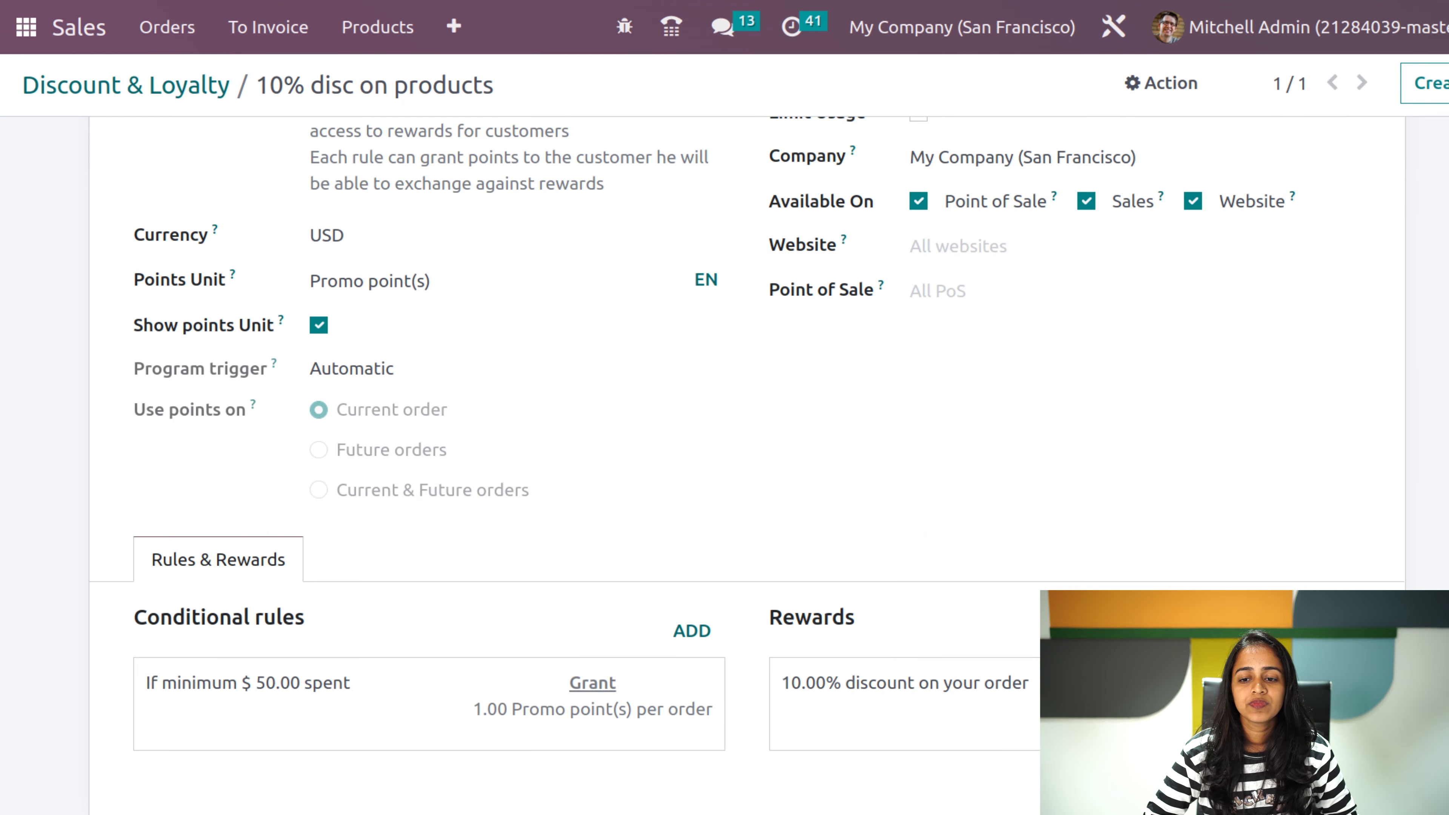
scroll(1104, 152, "up", 6)
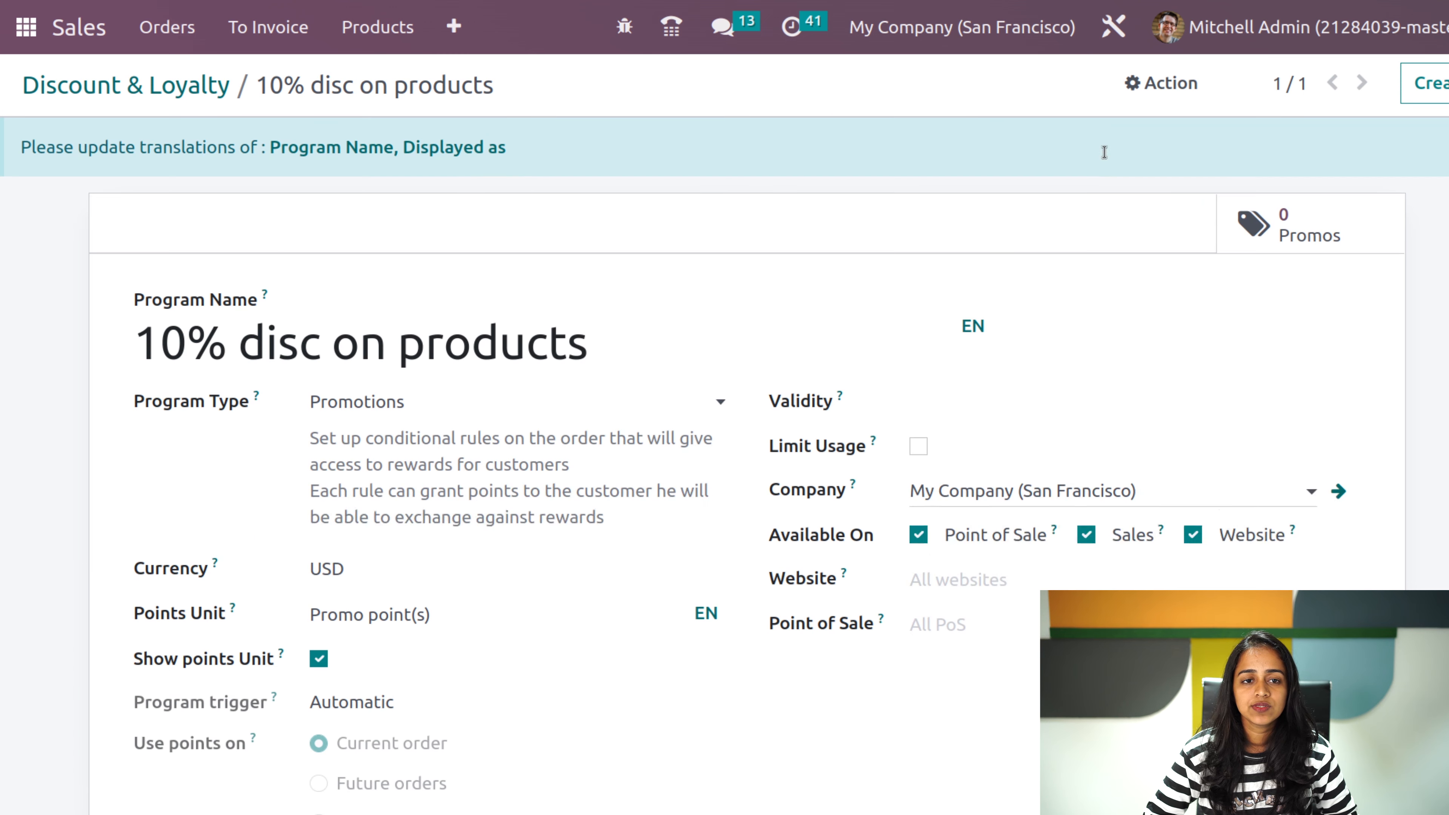
left_click(171, 91)
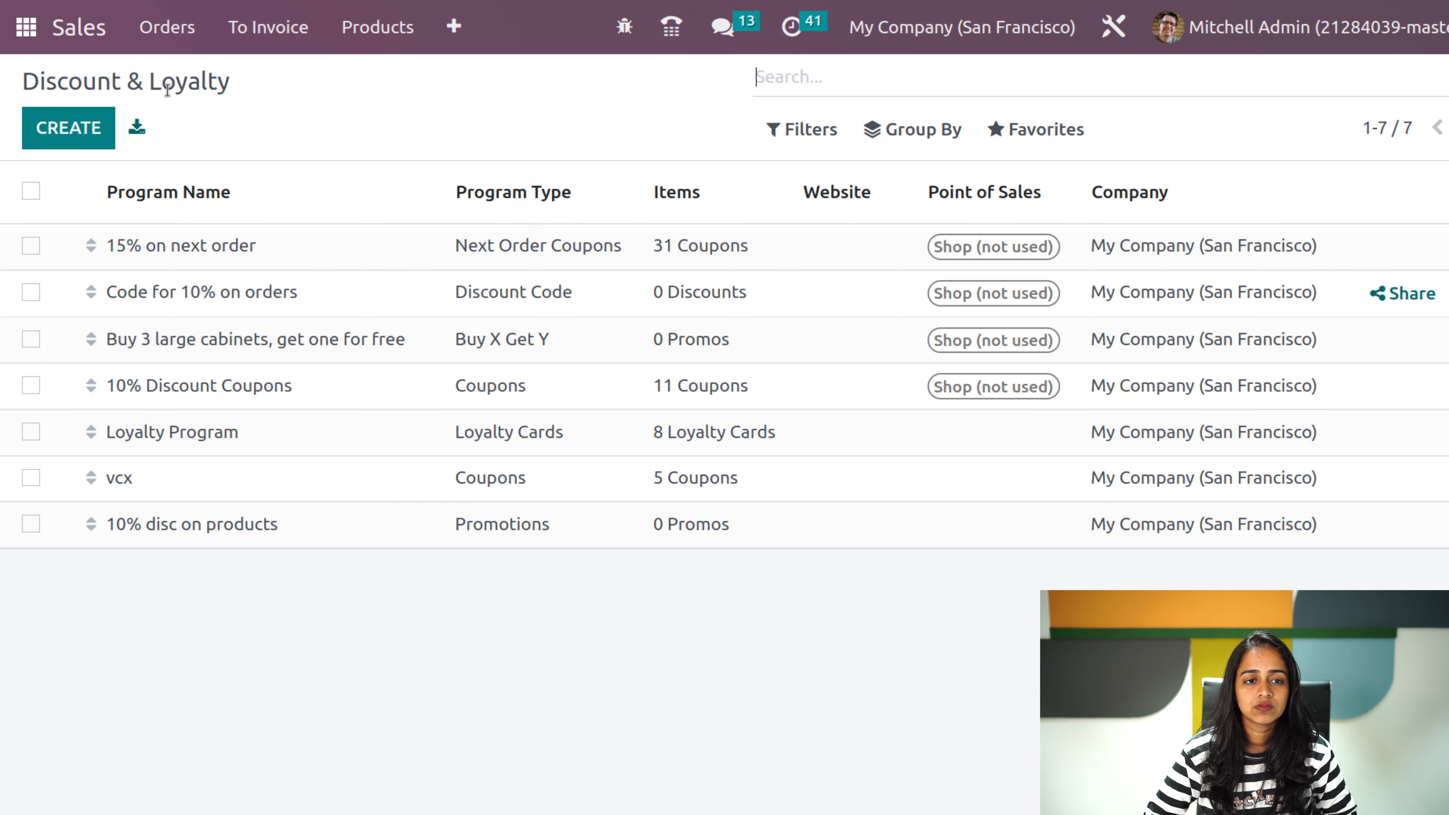
- Open the Gift Cards program under Products > Gift cards & eWallet
left_click(372, 36)
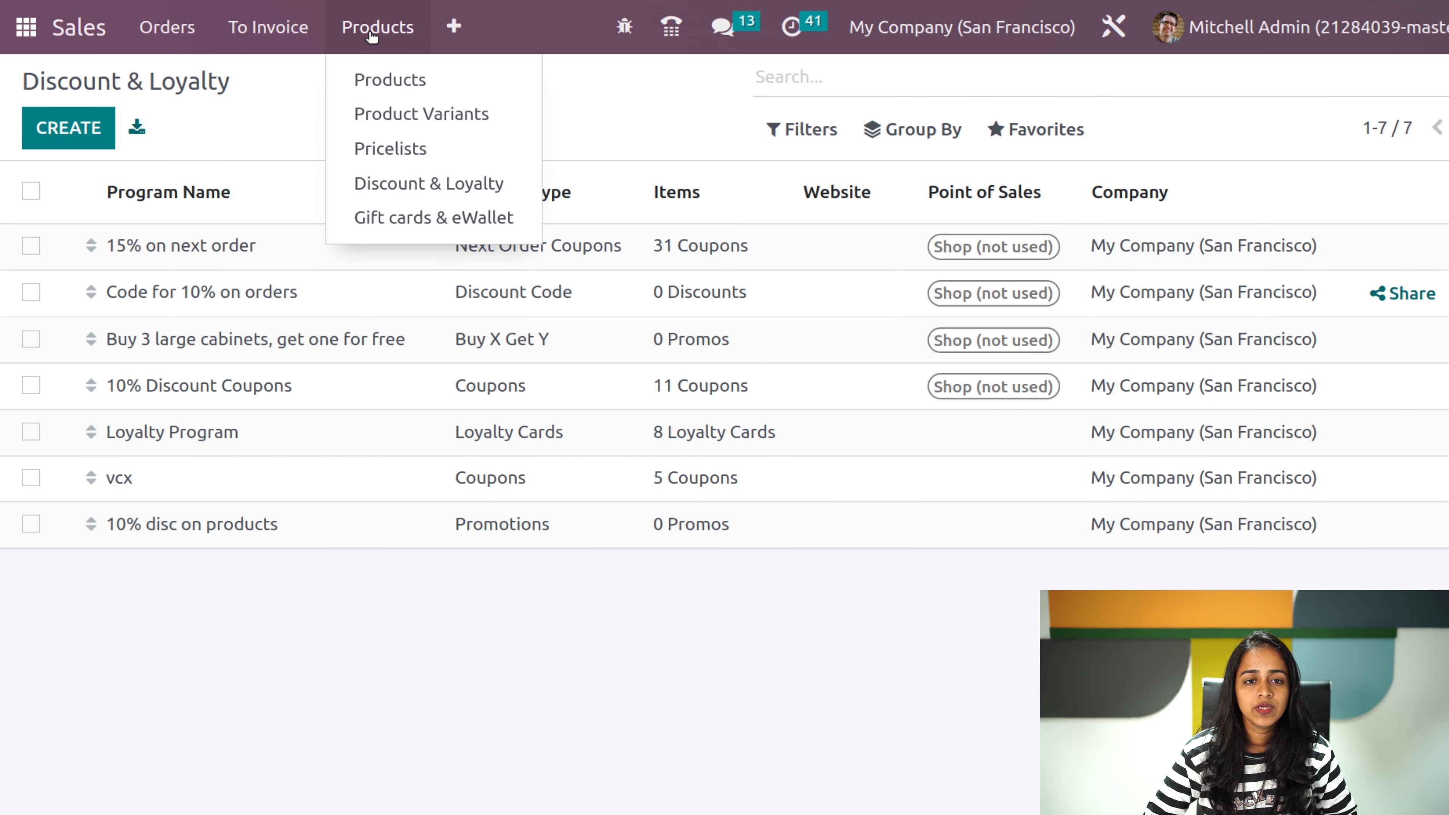
left_click(394, 220)
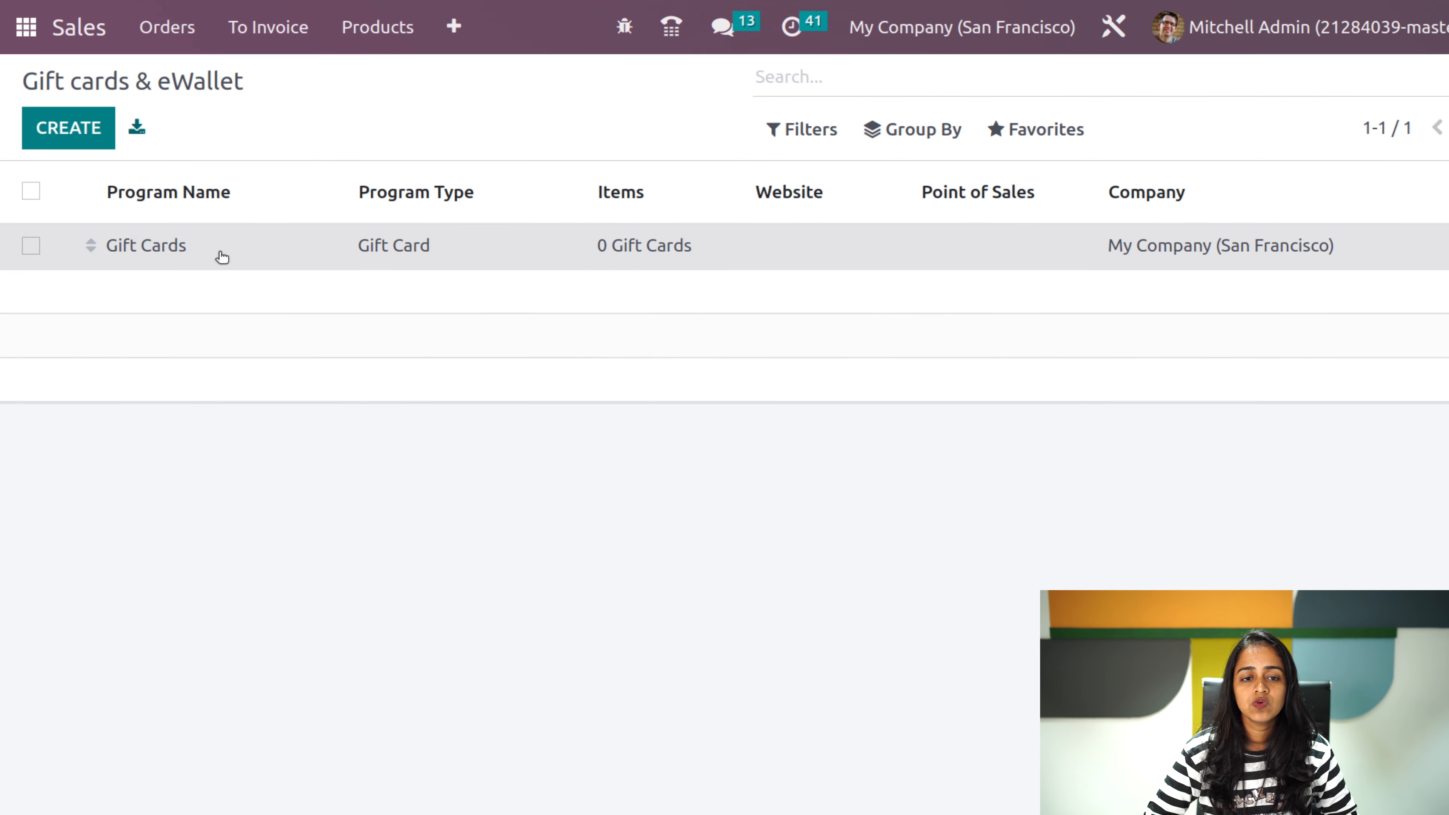
left_click(222, 257)
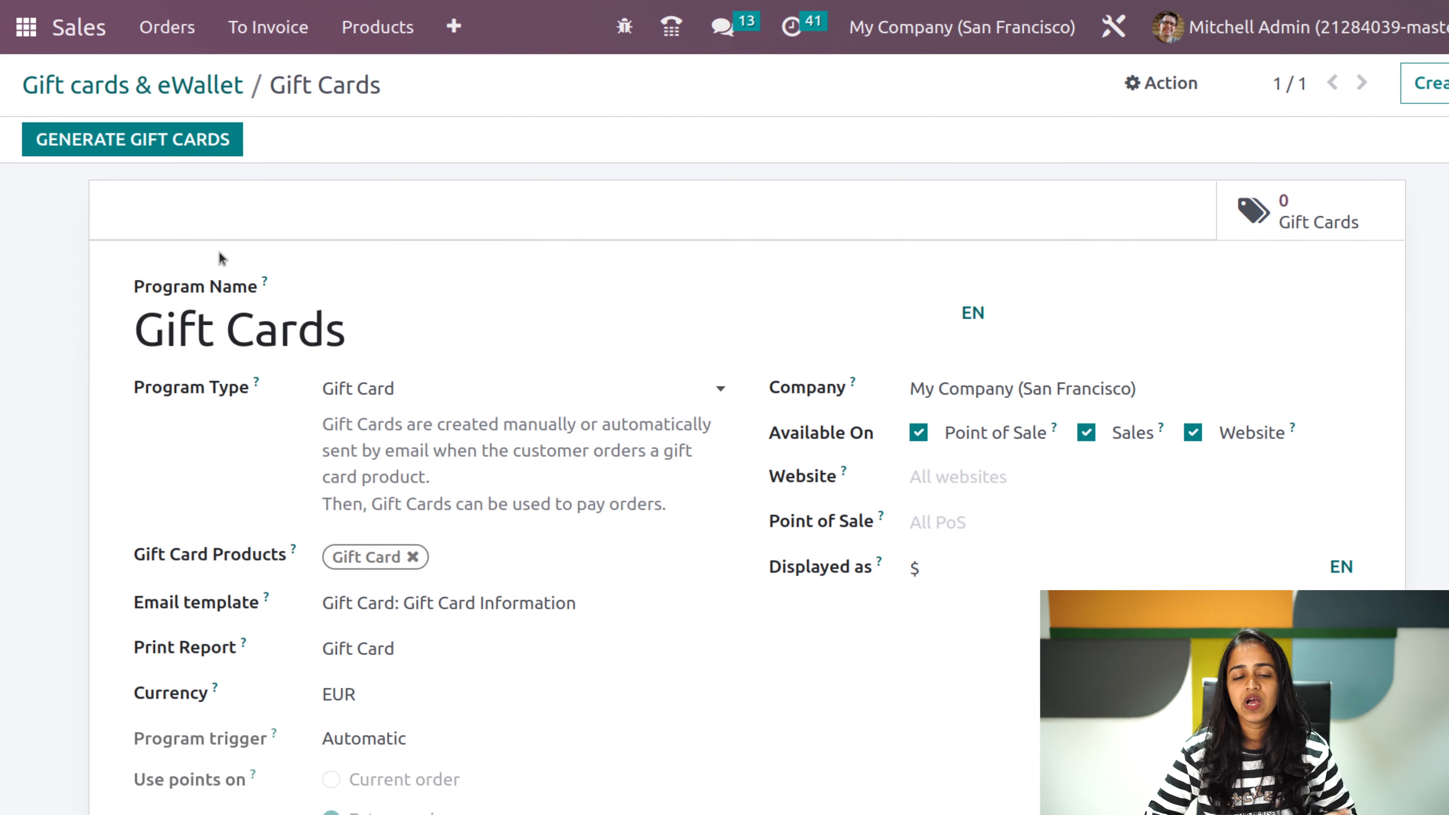
scroll(560, 540, "down", 2)
scroll(561, 508, "up", 2)
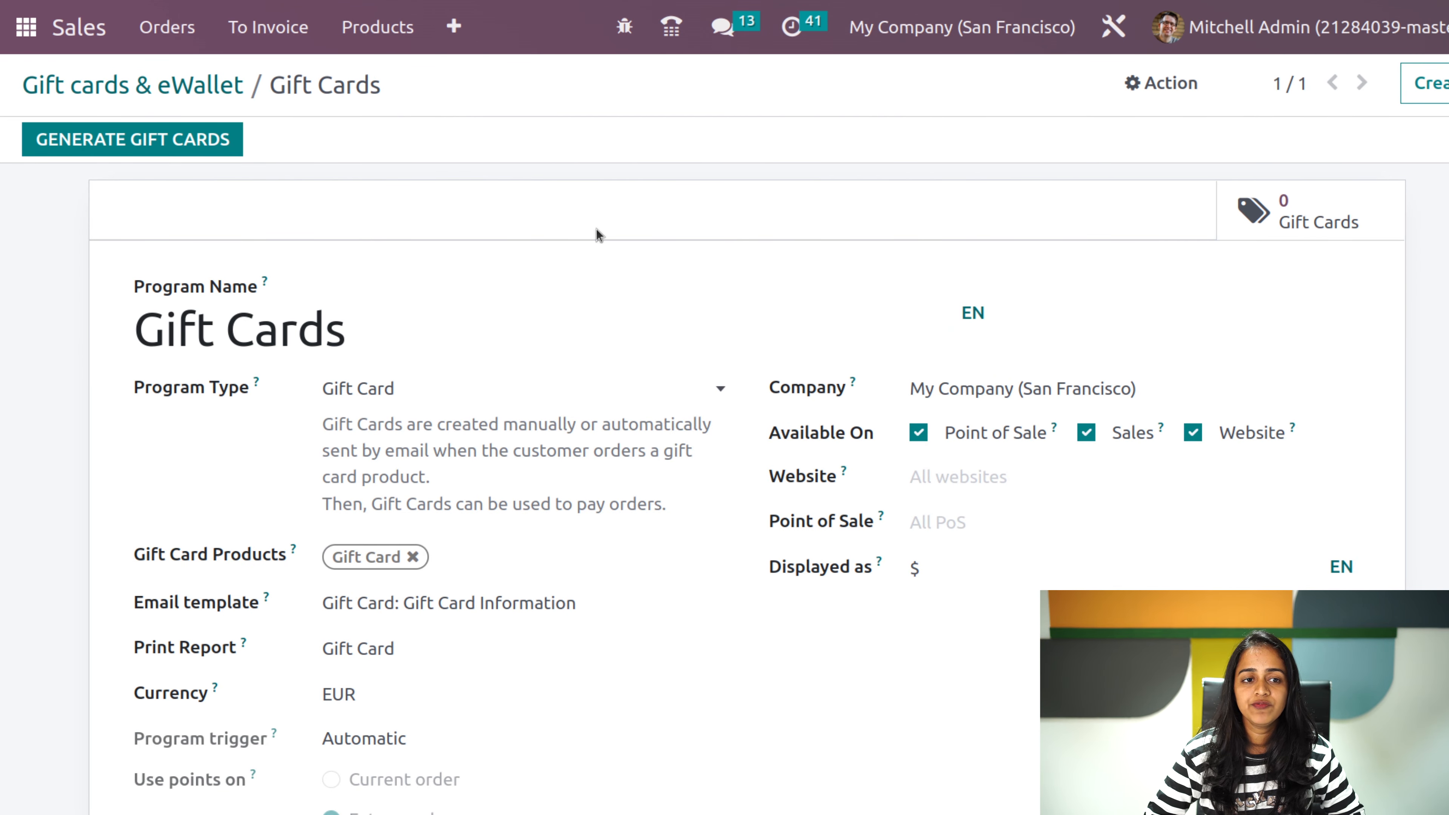
- Generate 4 gift cards after fixing the invalid zero quantity
left_click(162, 143)
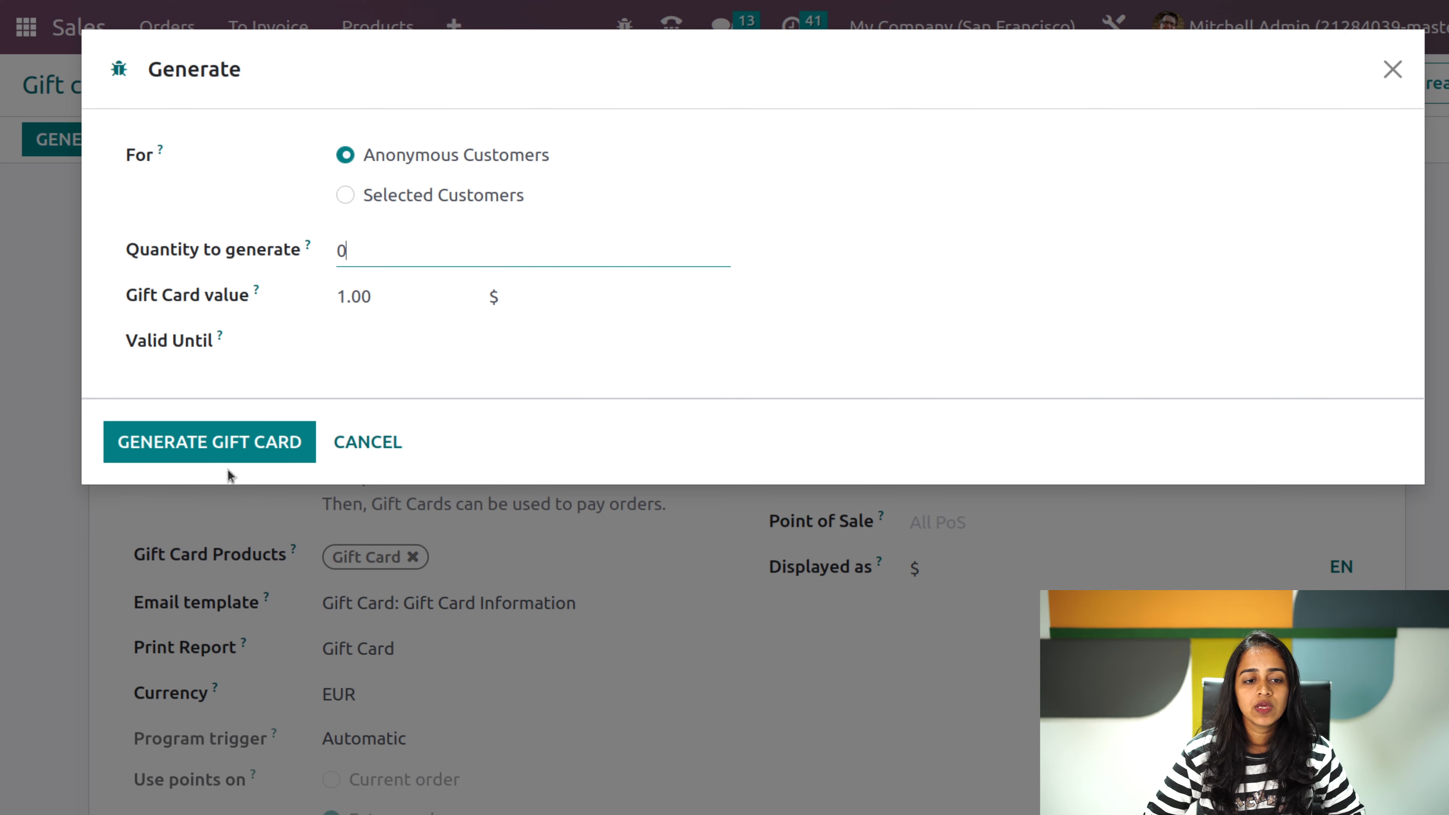
left_click(231, 449)
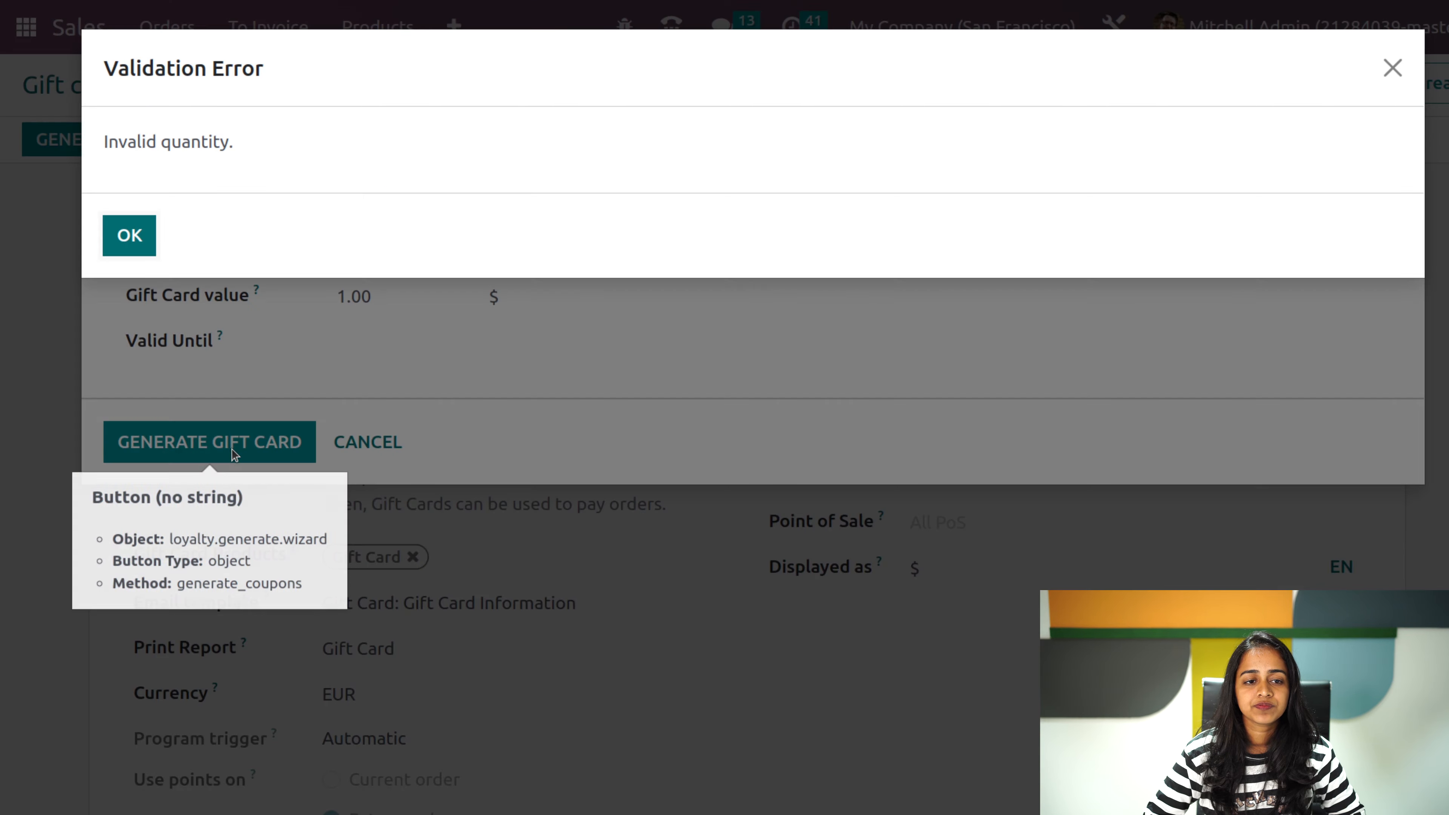
left_click(147, 232)
left_click(386, 252)
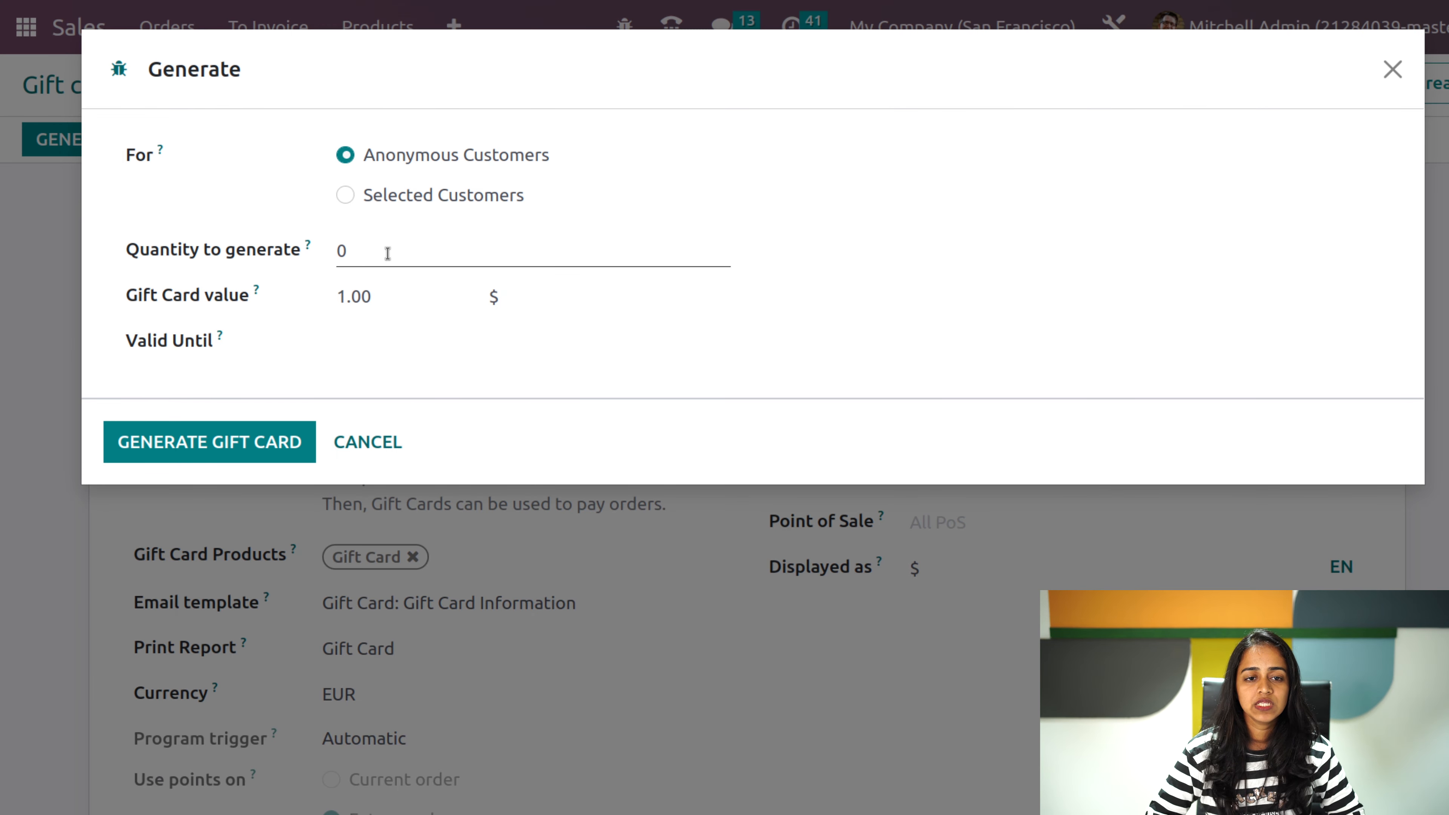
key("BackSpace")
type("4")
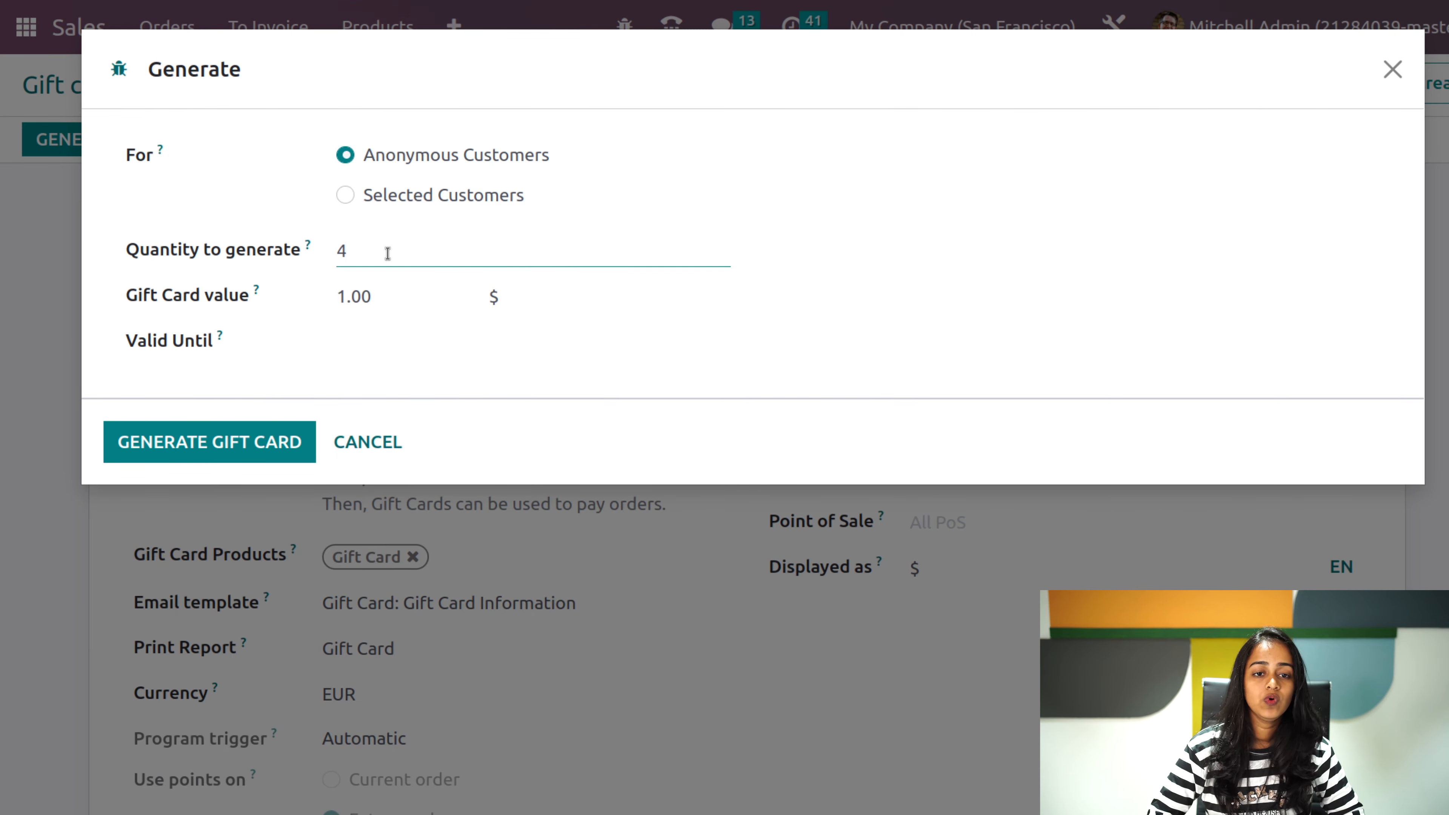
left_click(157, 460)
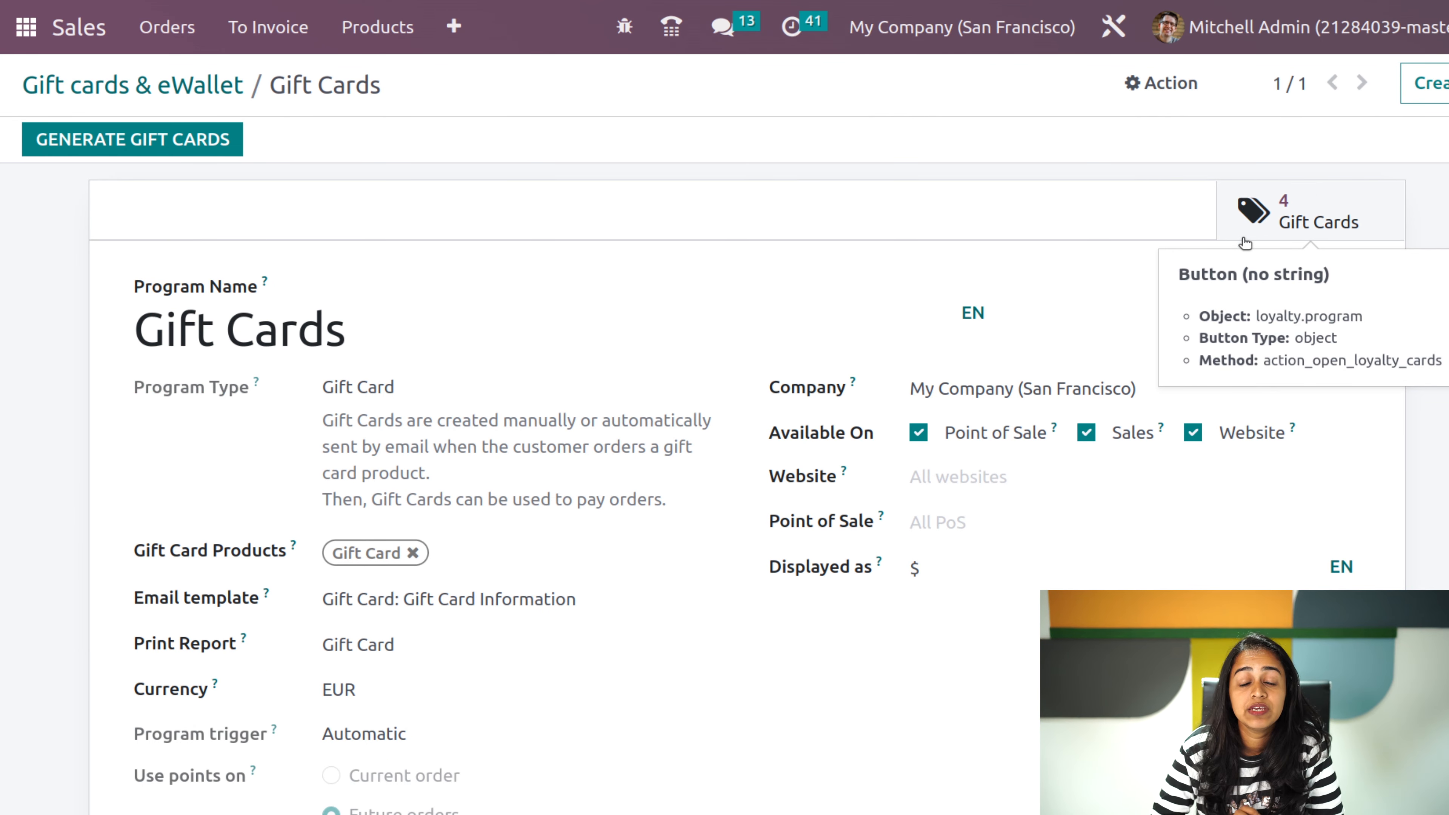
scroll(768, 481, "down", 2)
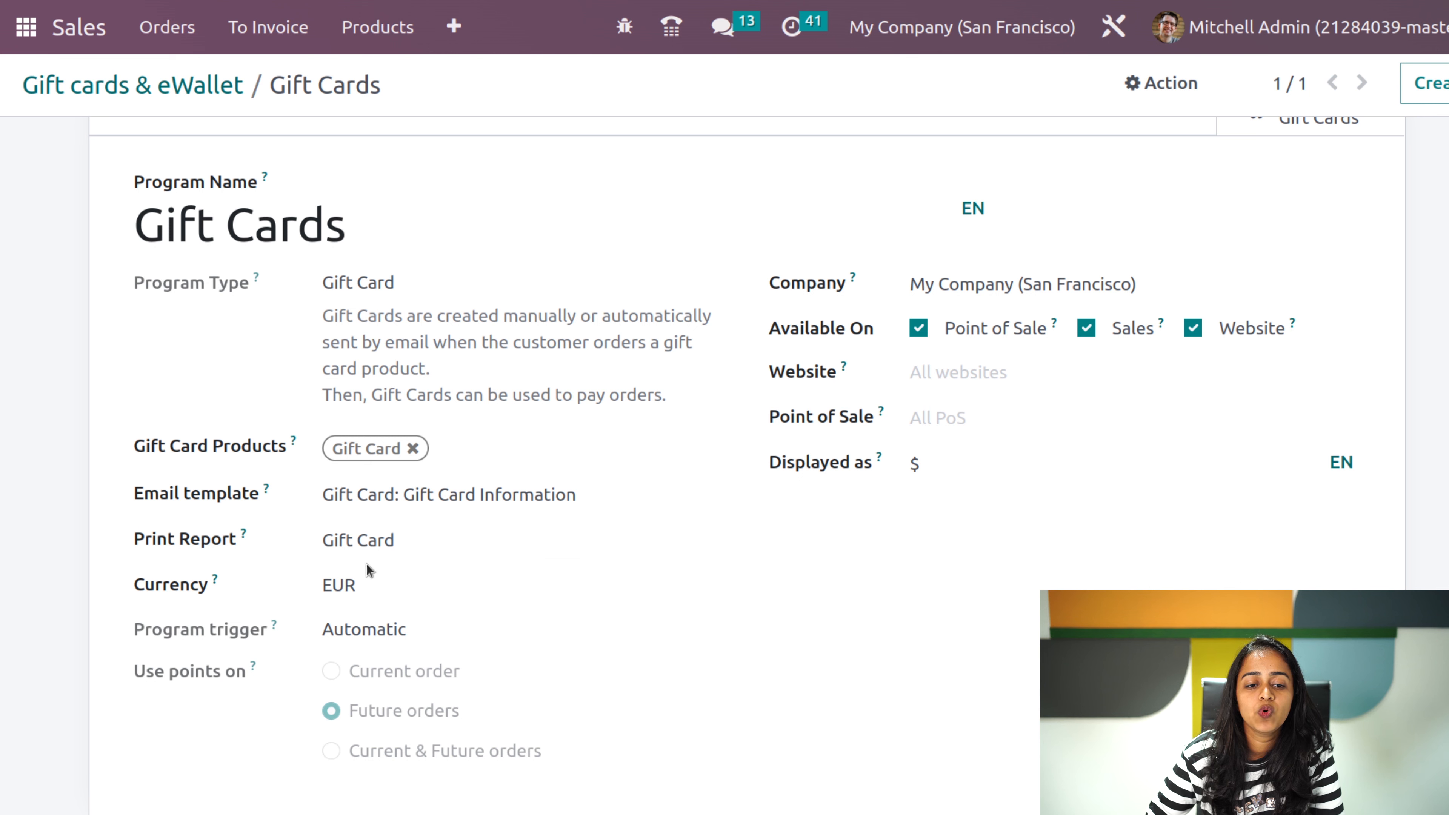
scroll(353, 734, "up", 2)
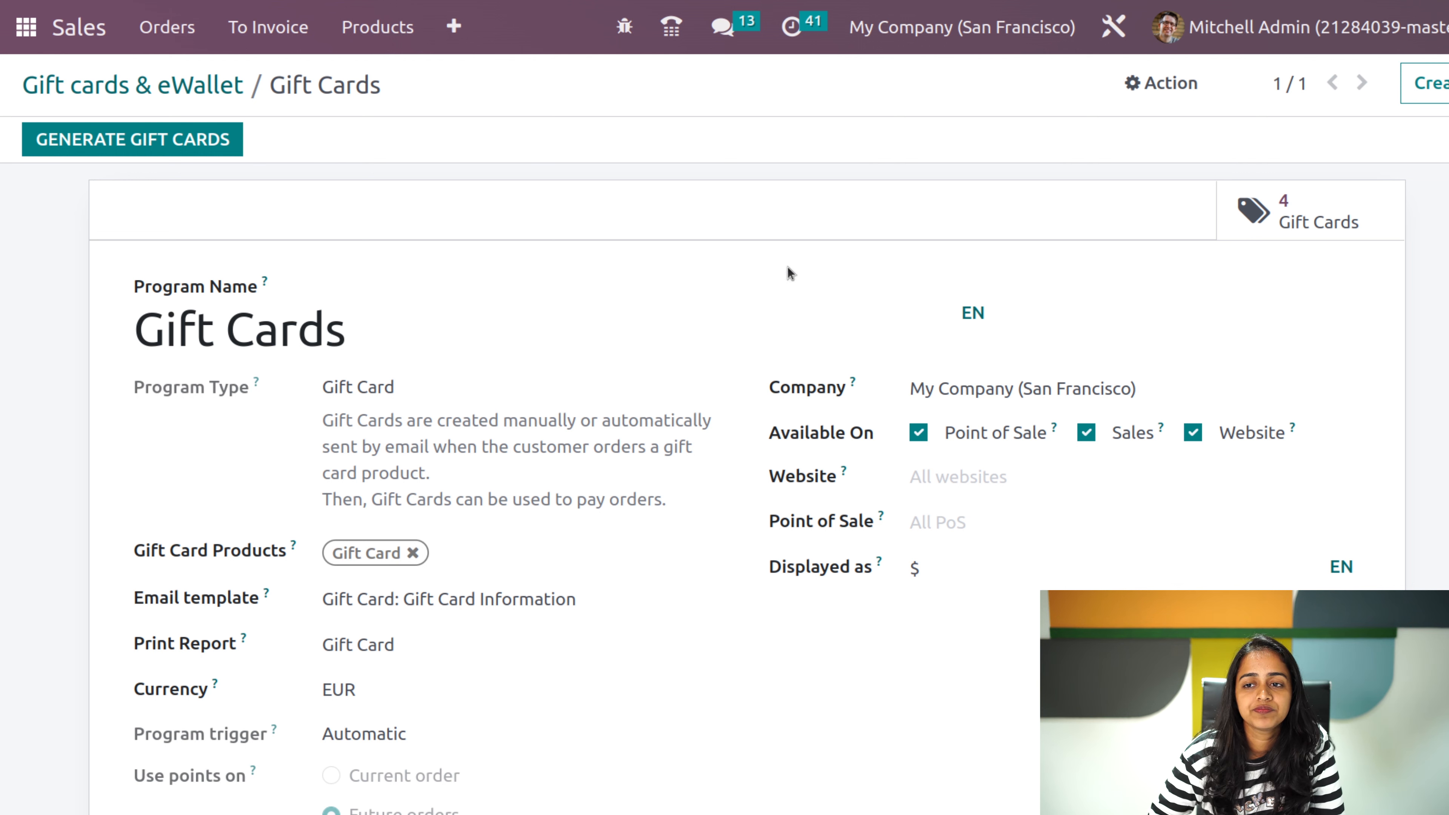
- Open the Quotation Templates list from the Configuration menu
left_click(385, 26)
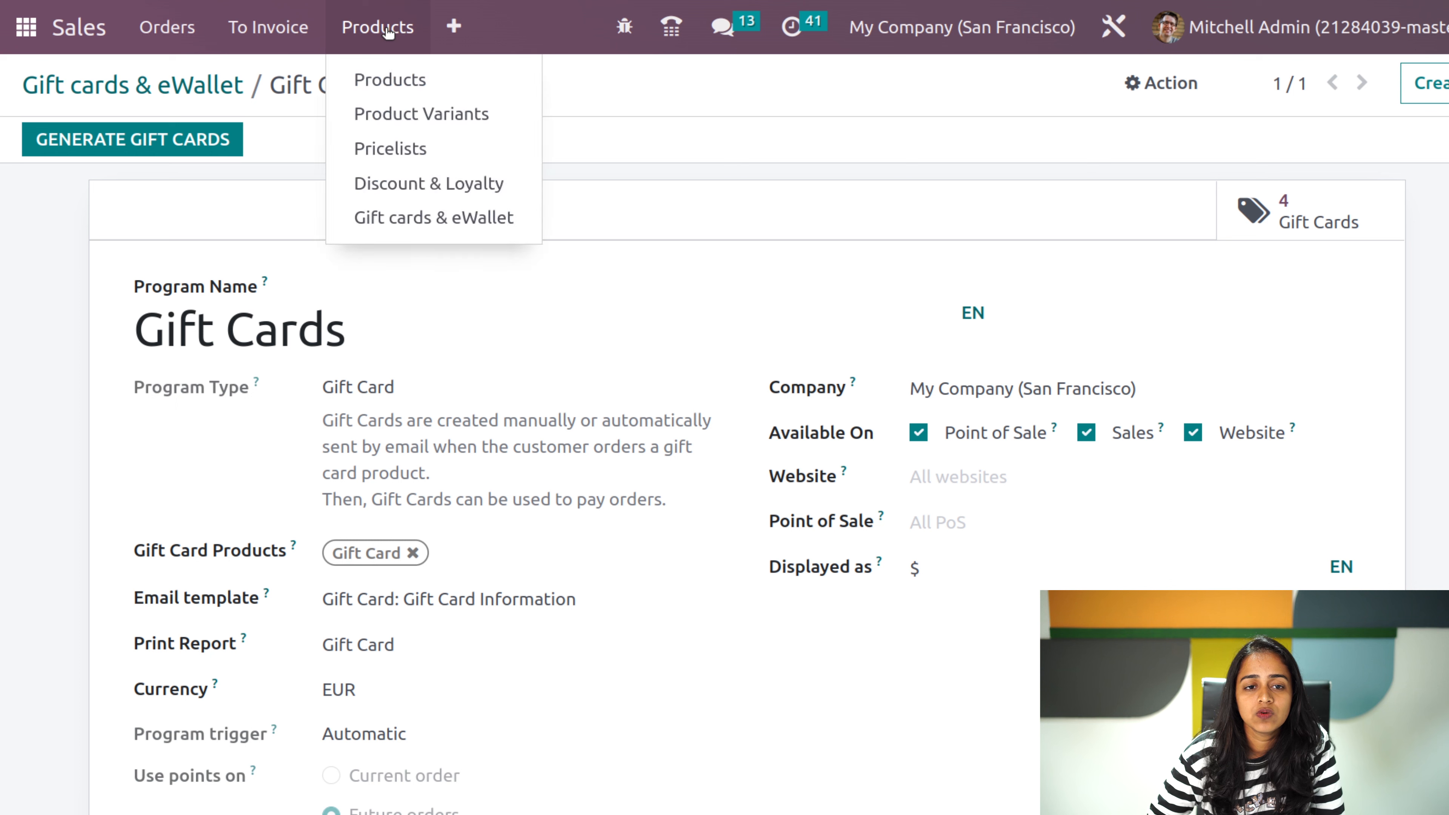
left_click(464, 12)
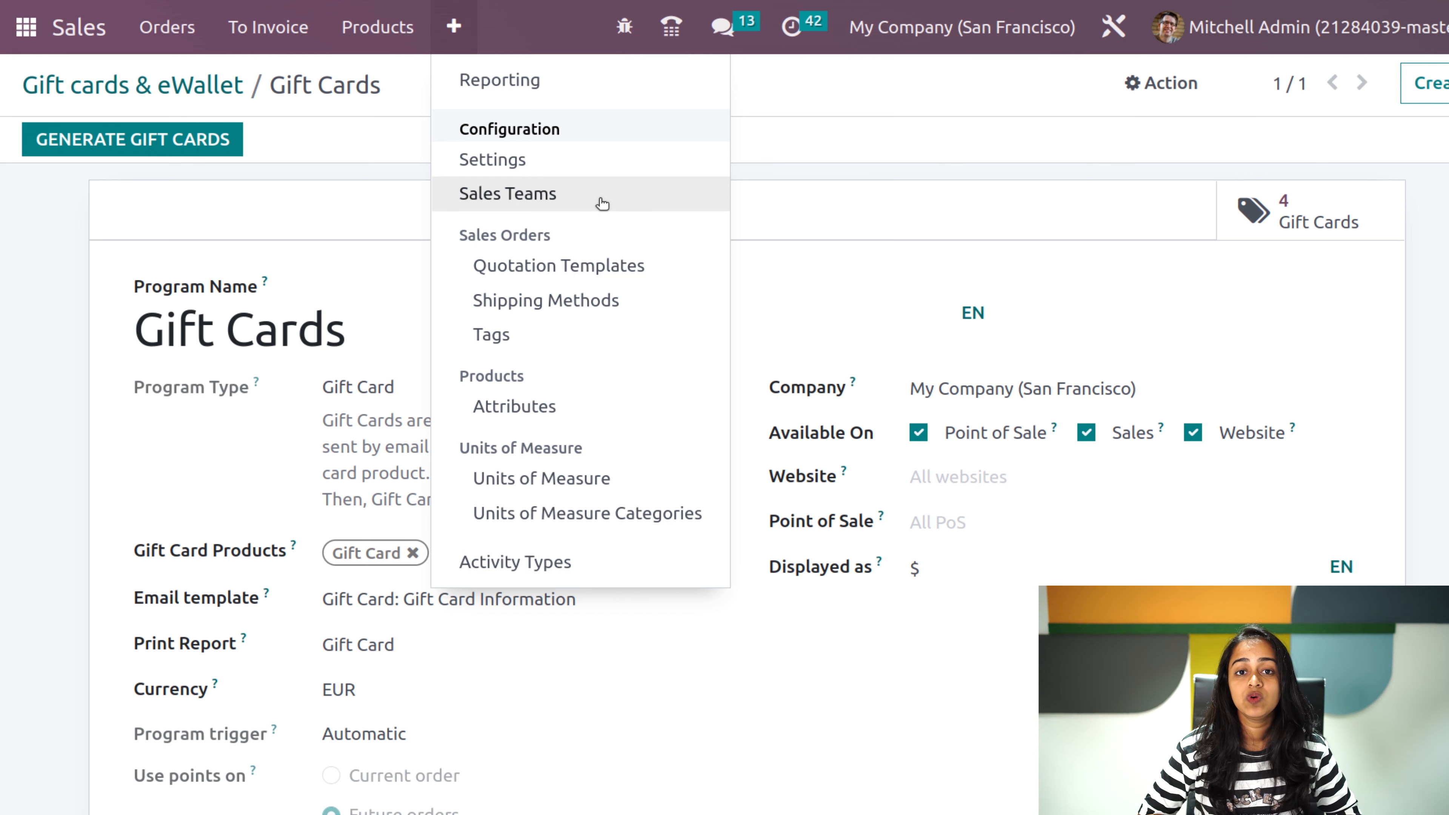
left_click(628, 275)
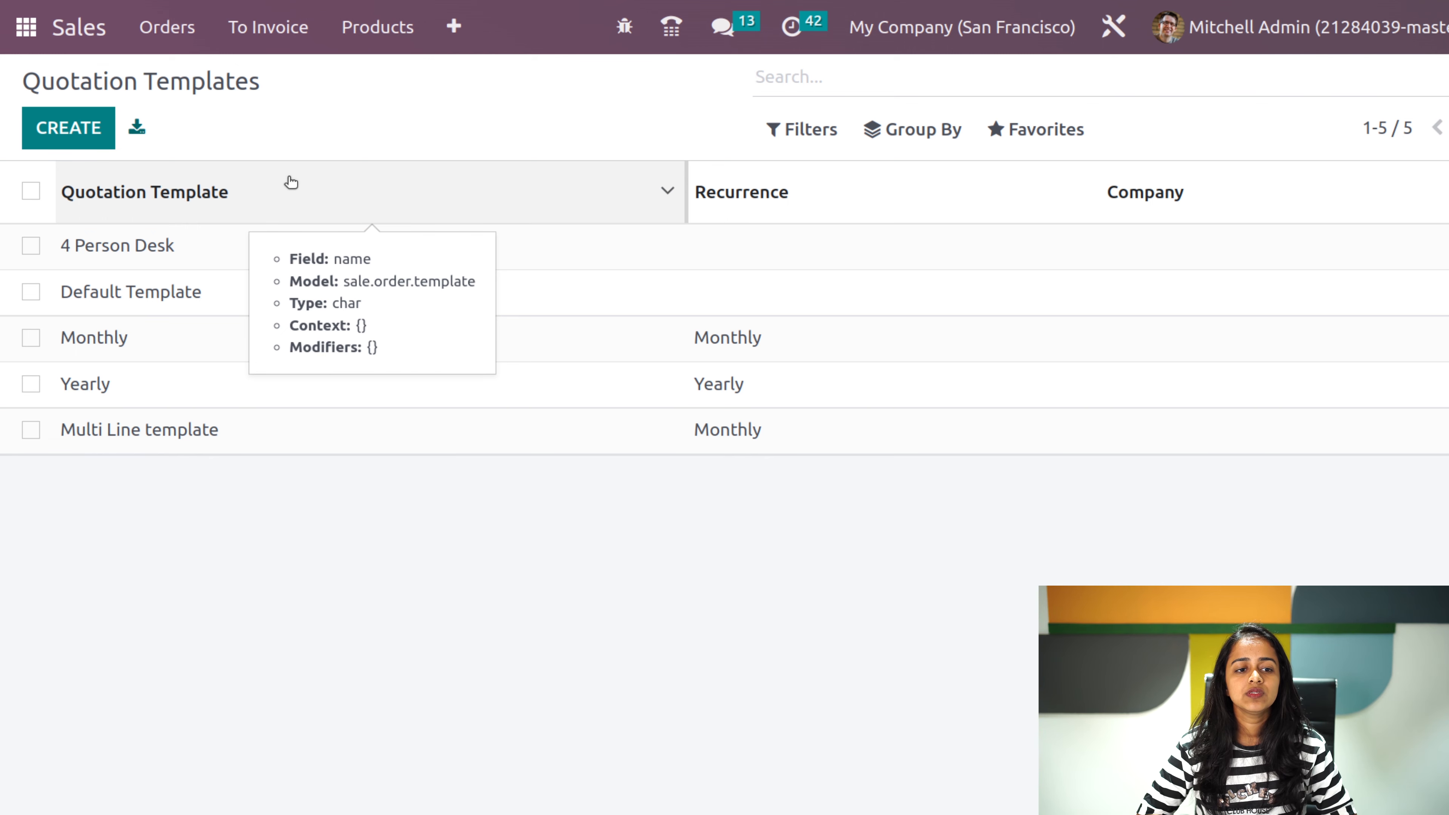
- Create a template named 'deco's temp' whose quotations expire after 10 days
left_click(52, 130)
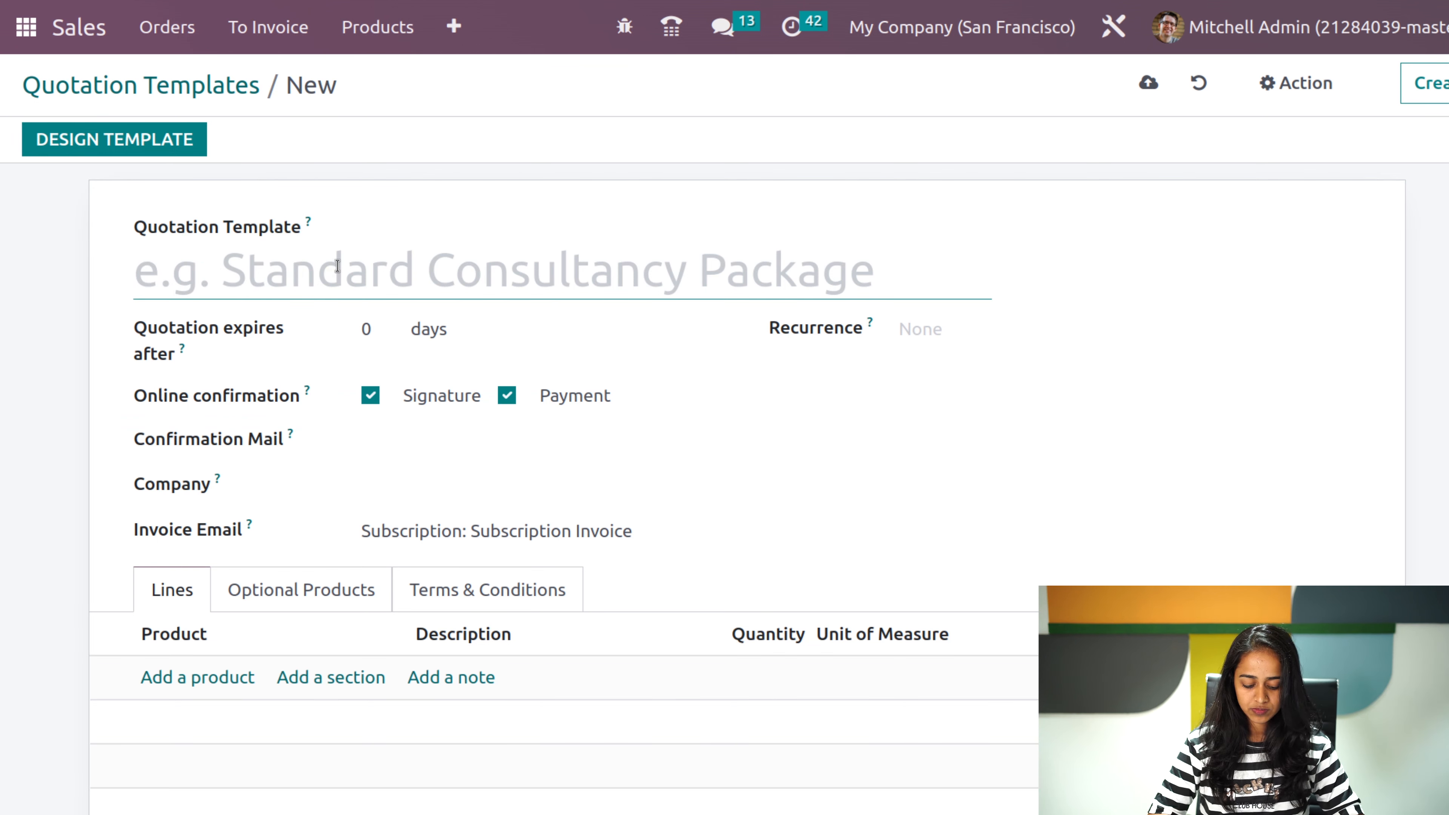
type("dec")
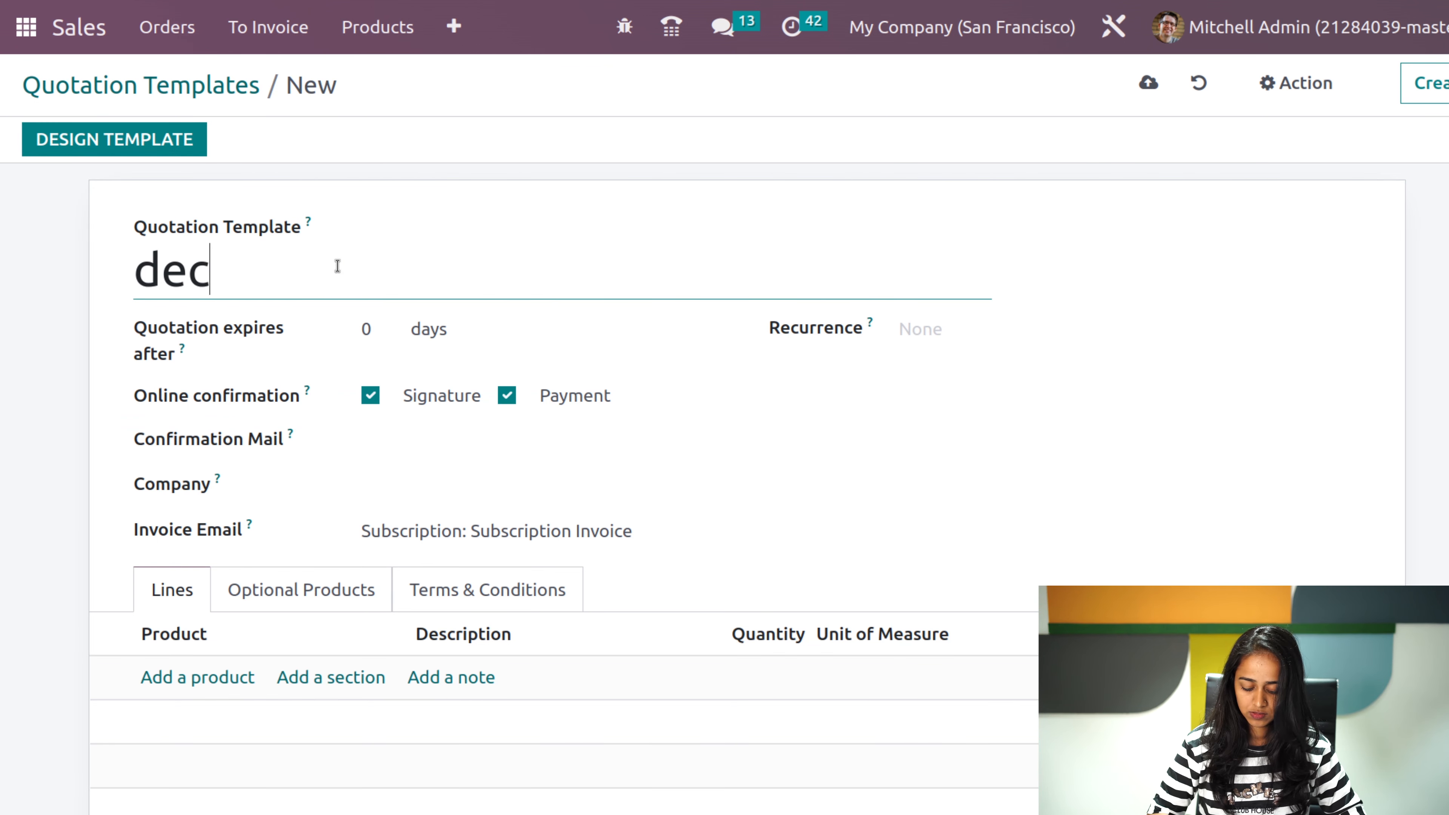
type("o's")
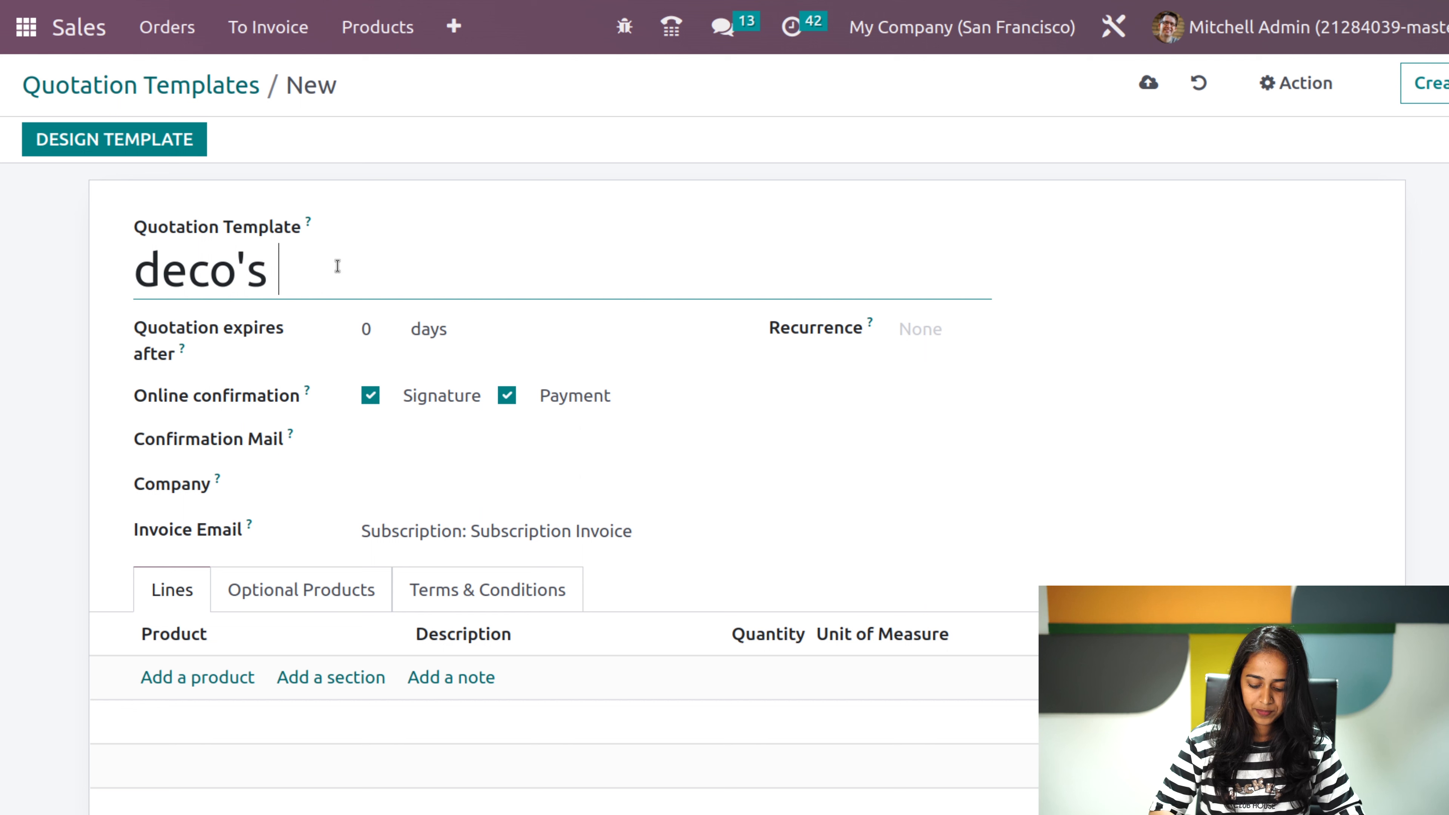
type(" temp")
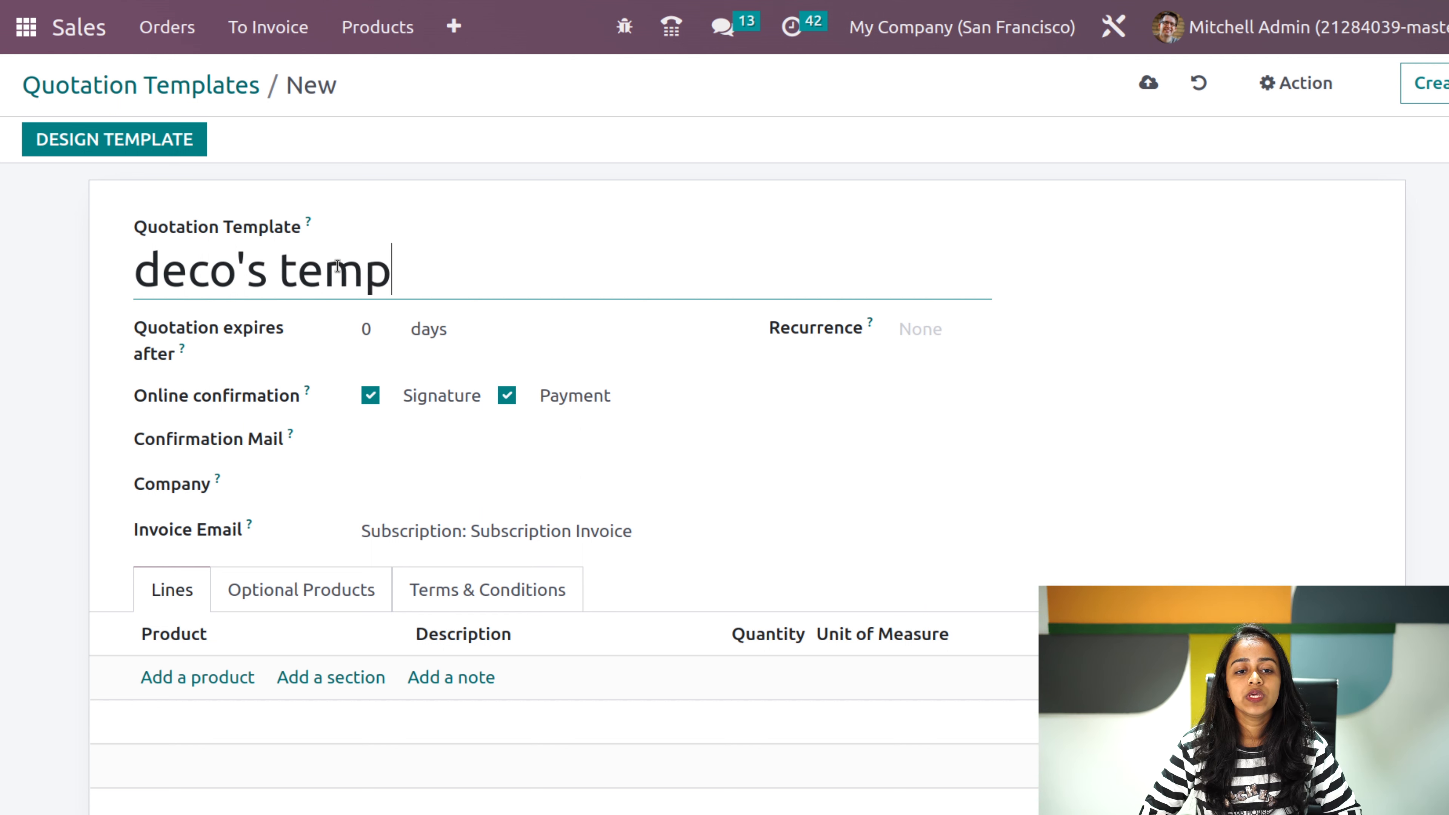
left_click(386, 330)
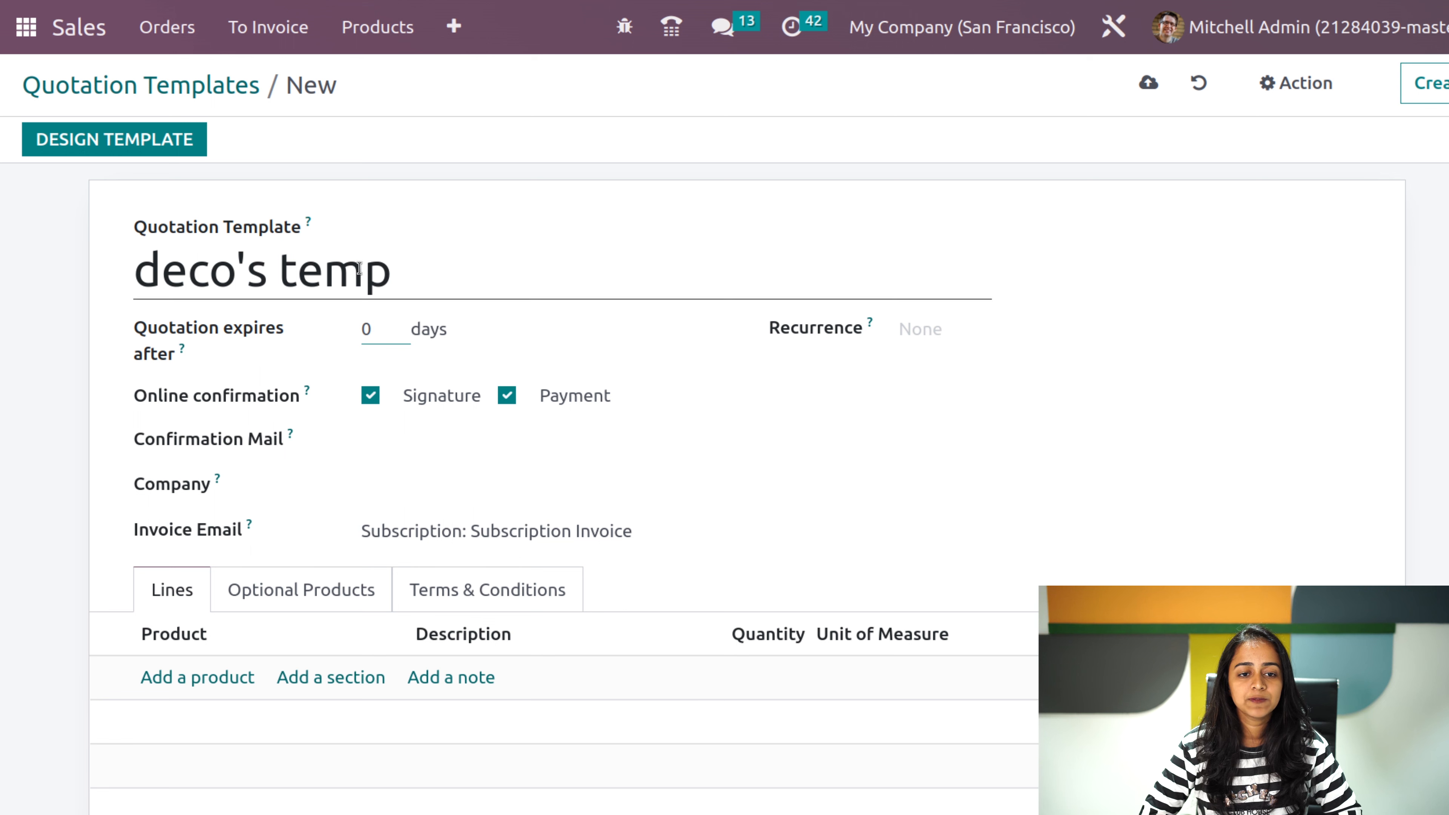
key("BackSpace")
type("10")
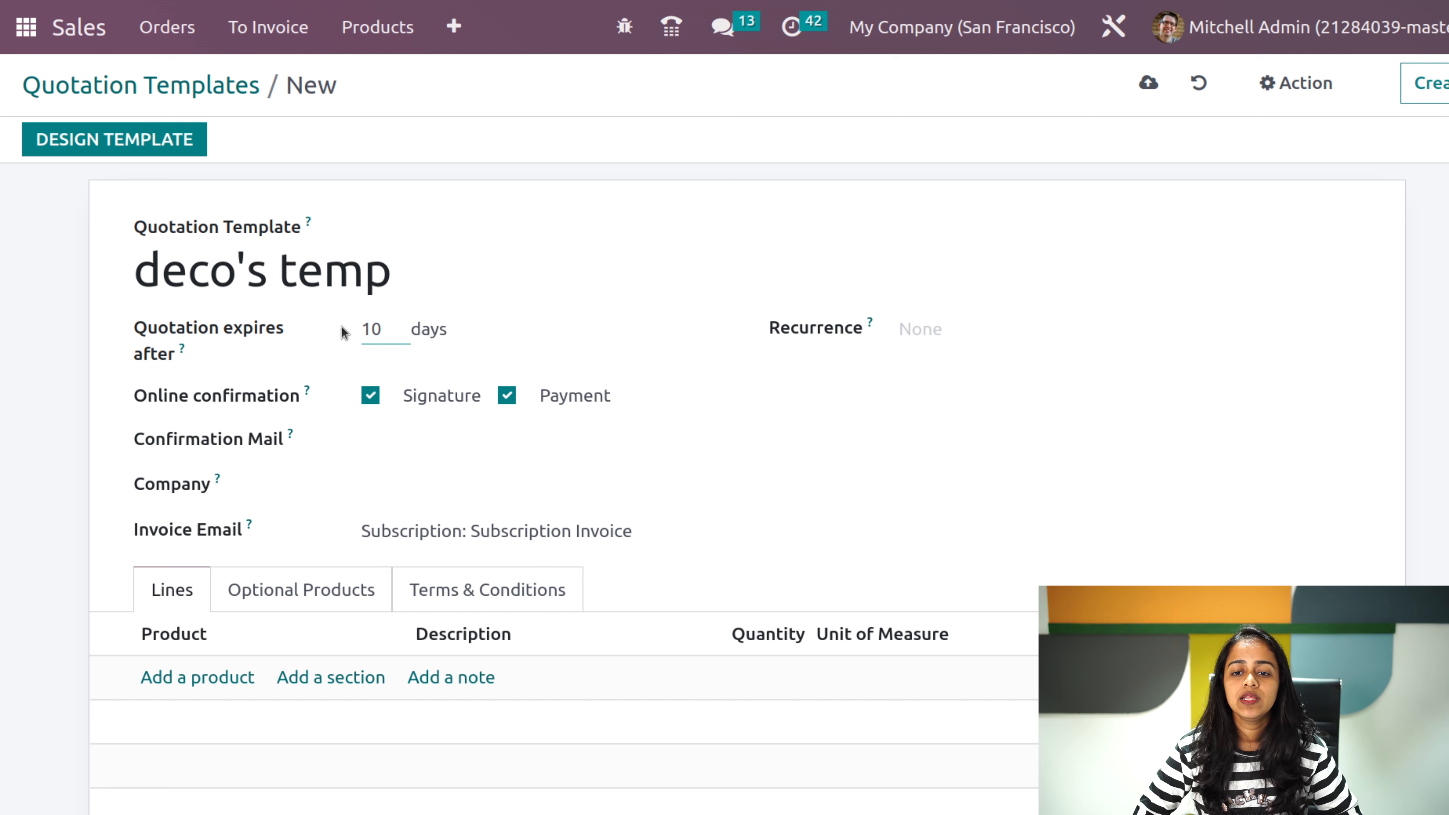
left_click(934, 330)
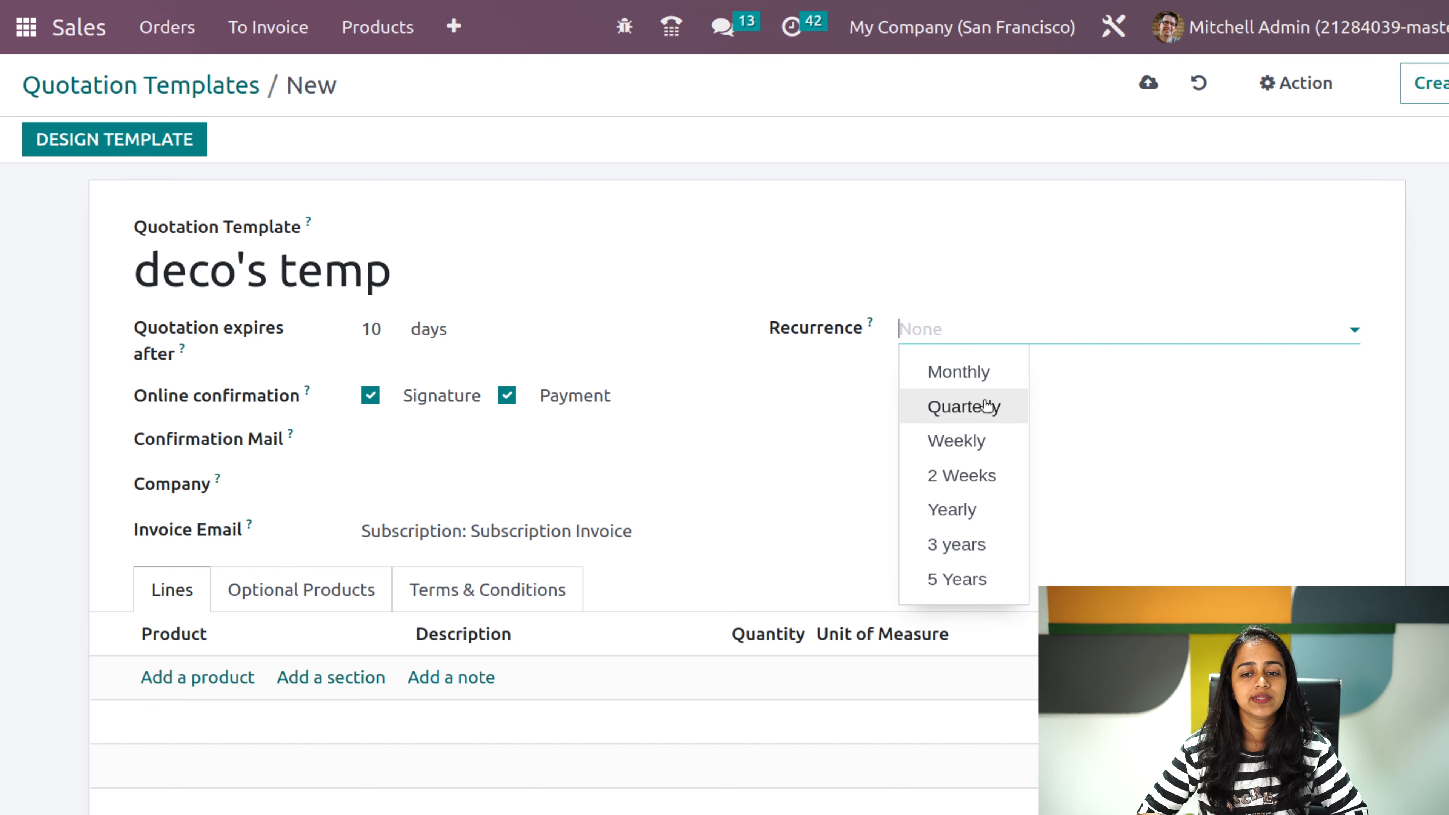
- Set recurrence to Monthly and confirmation mail to Sales: Order Confirmation
left_click(986, 376)
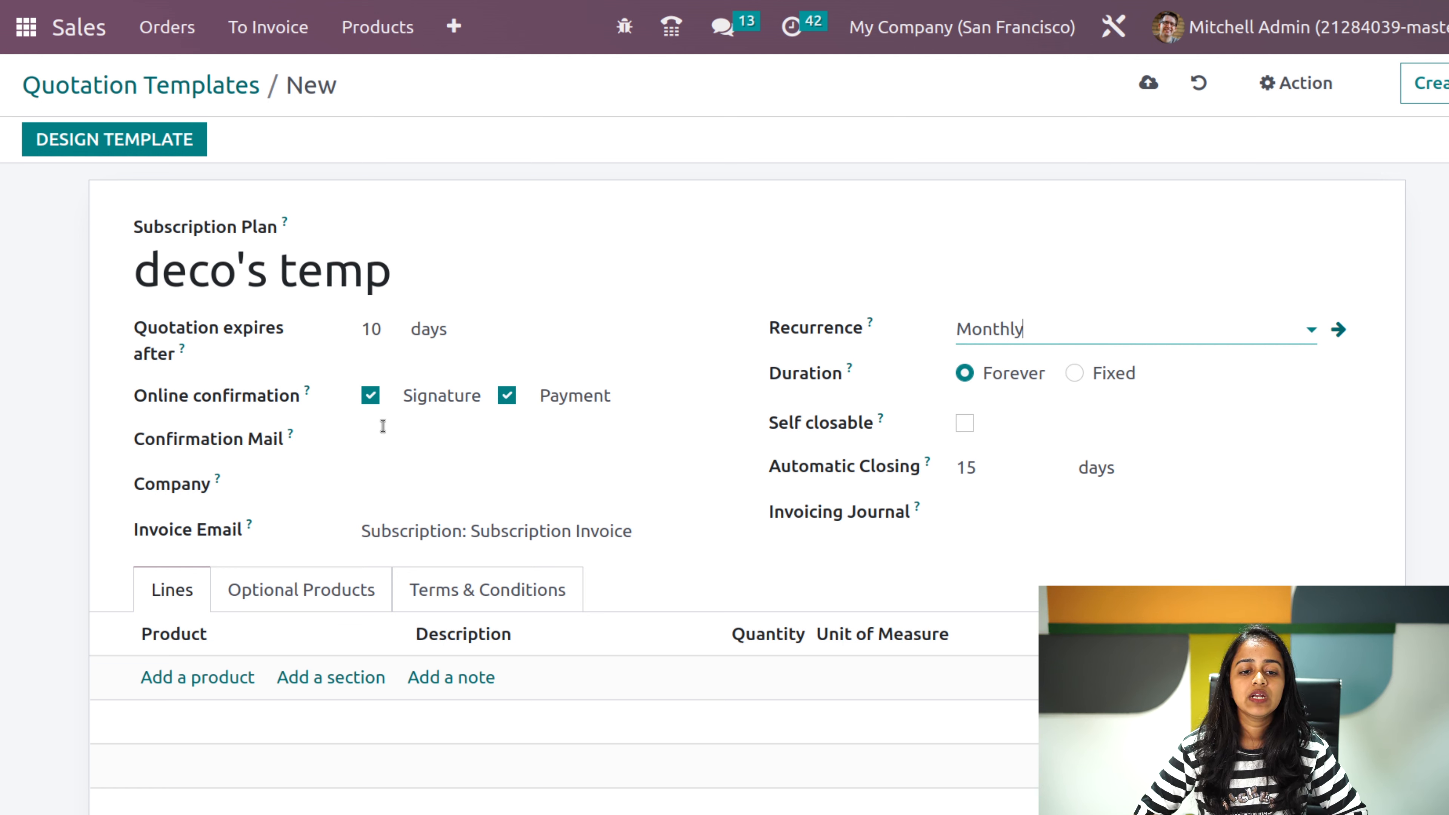
left_click(370, 441)
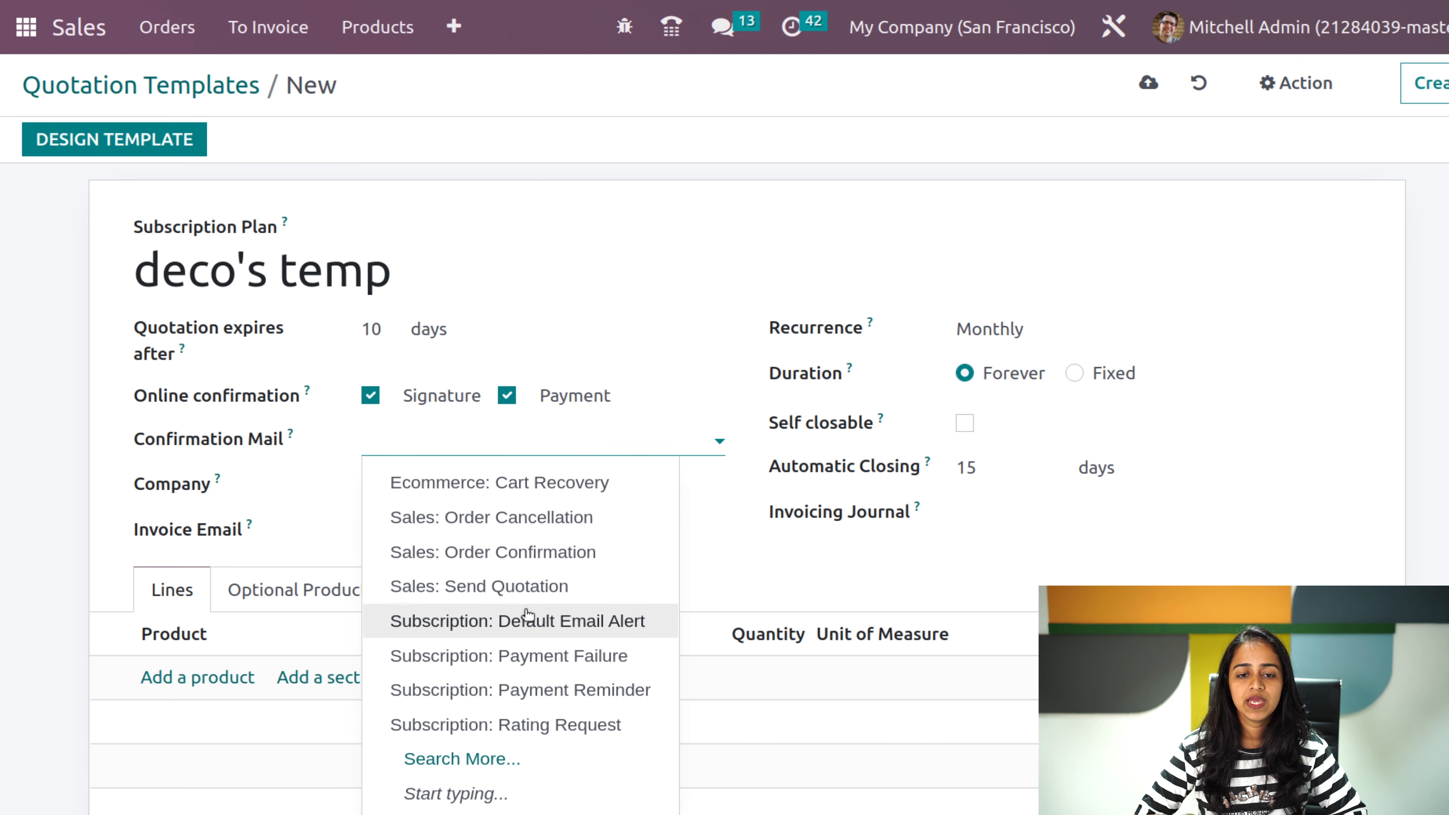
left_click(530, 656)
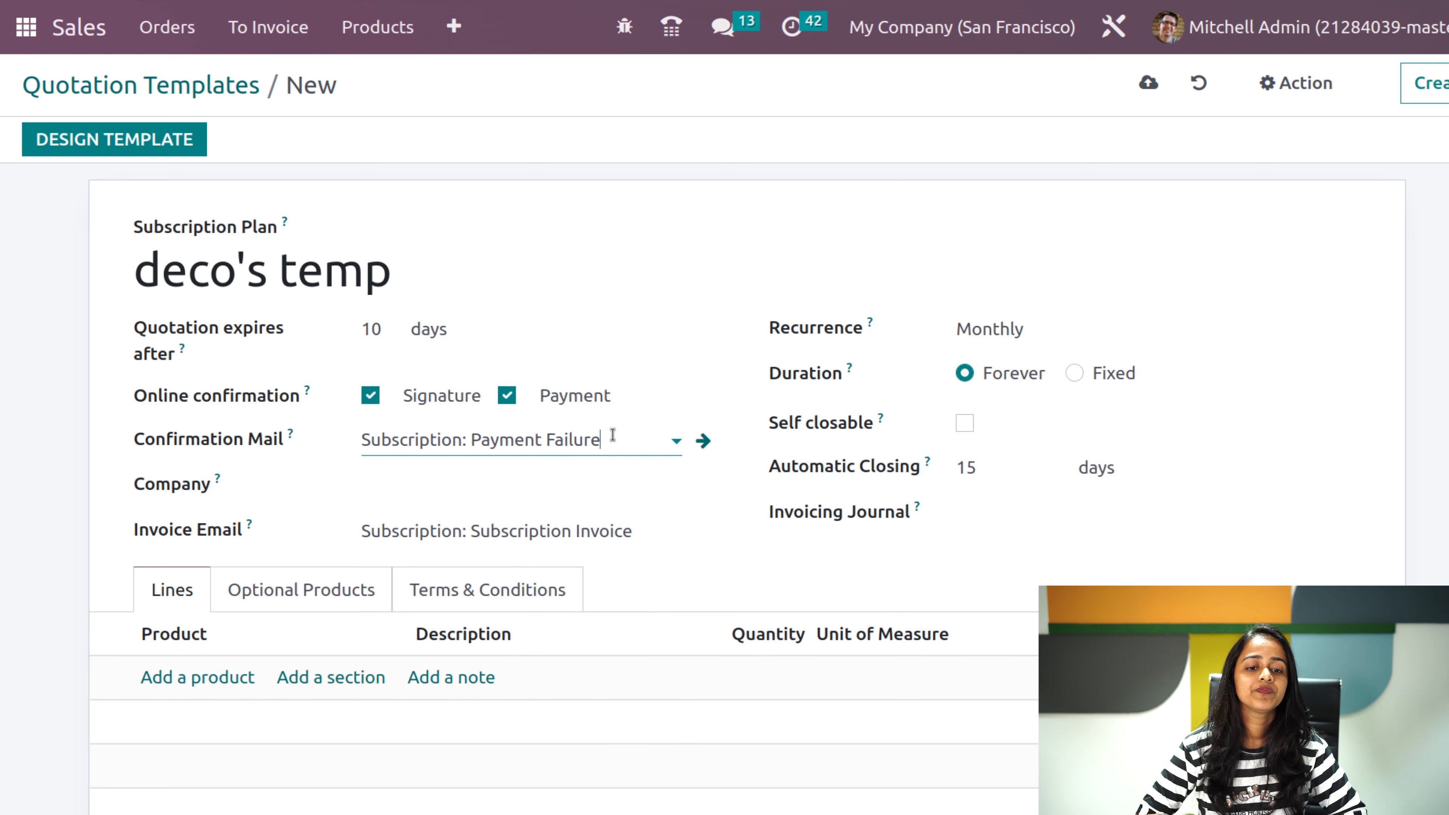
left_click_drag(600, 439, 248, 448)
key("BackSpace")
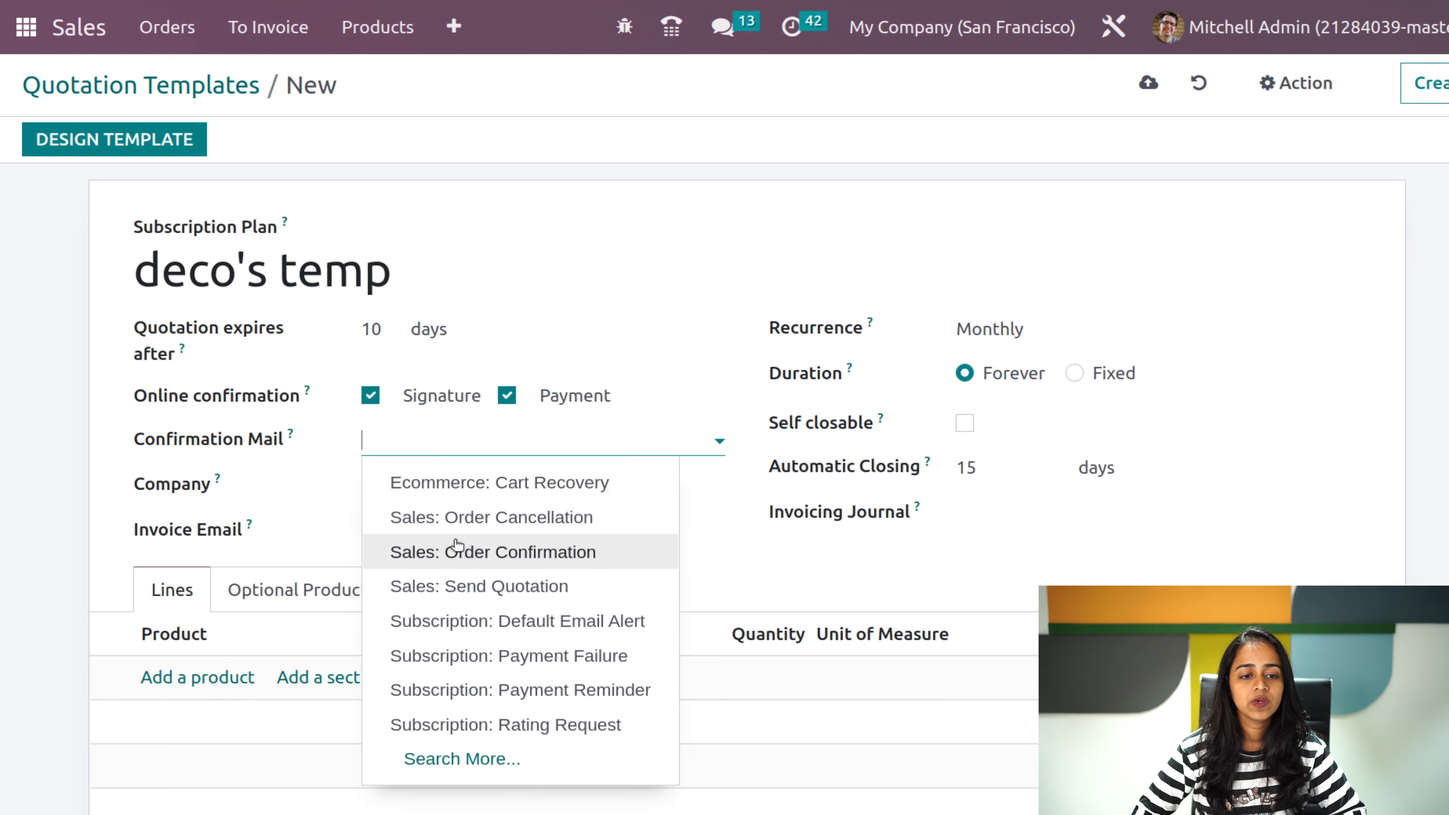
left_click(453, 551)
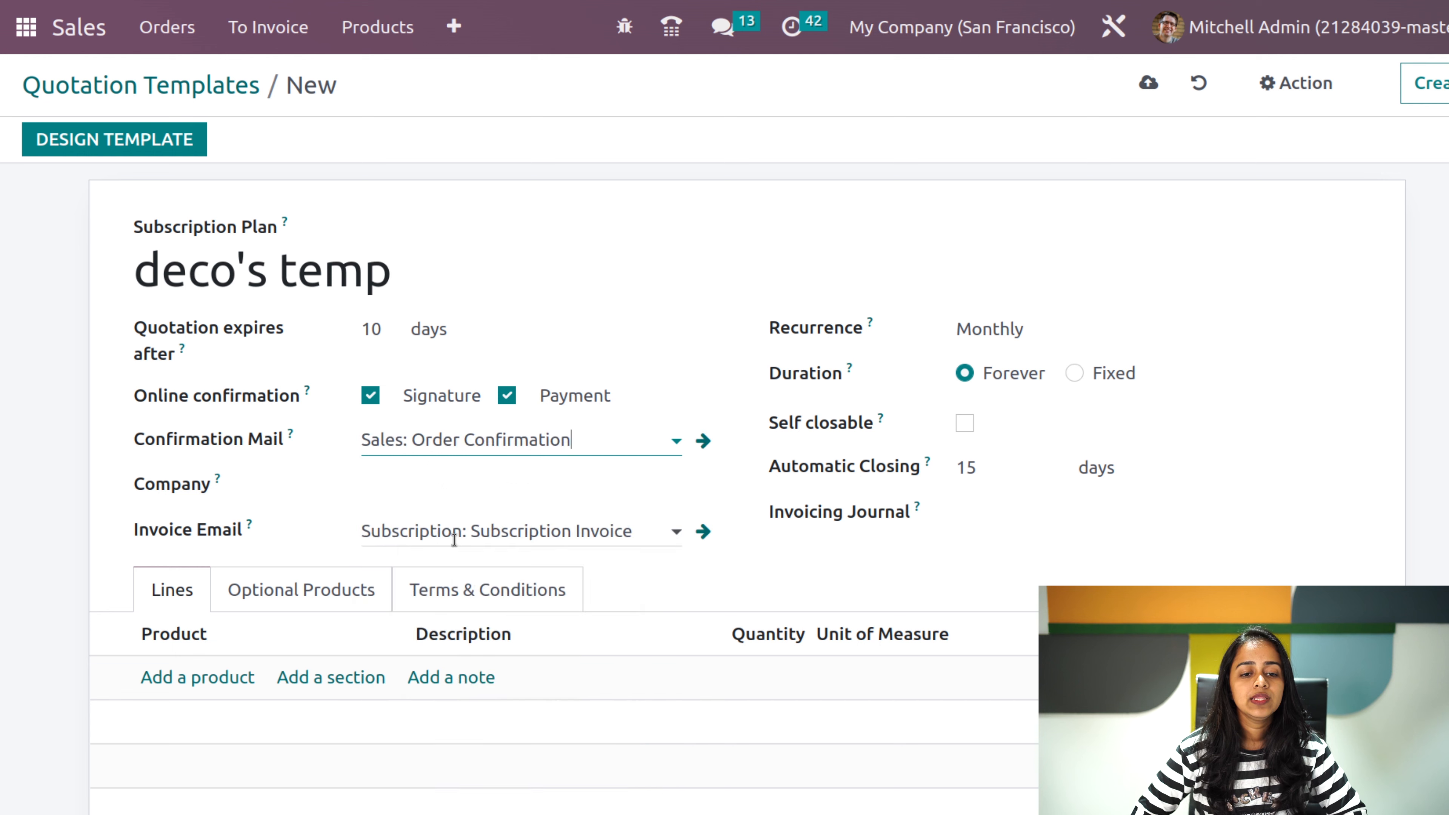
- Leave the company unset and add a new product line
left_click(396, 481)
left_click(326, 495)
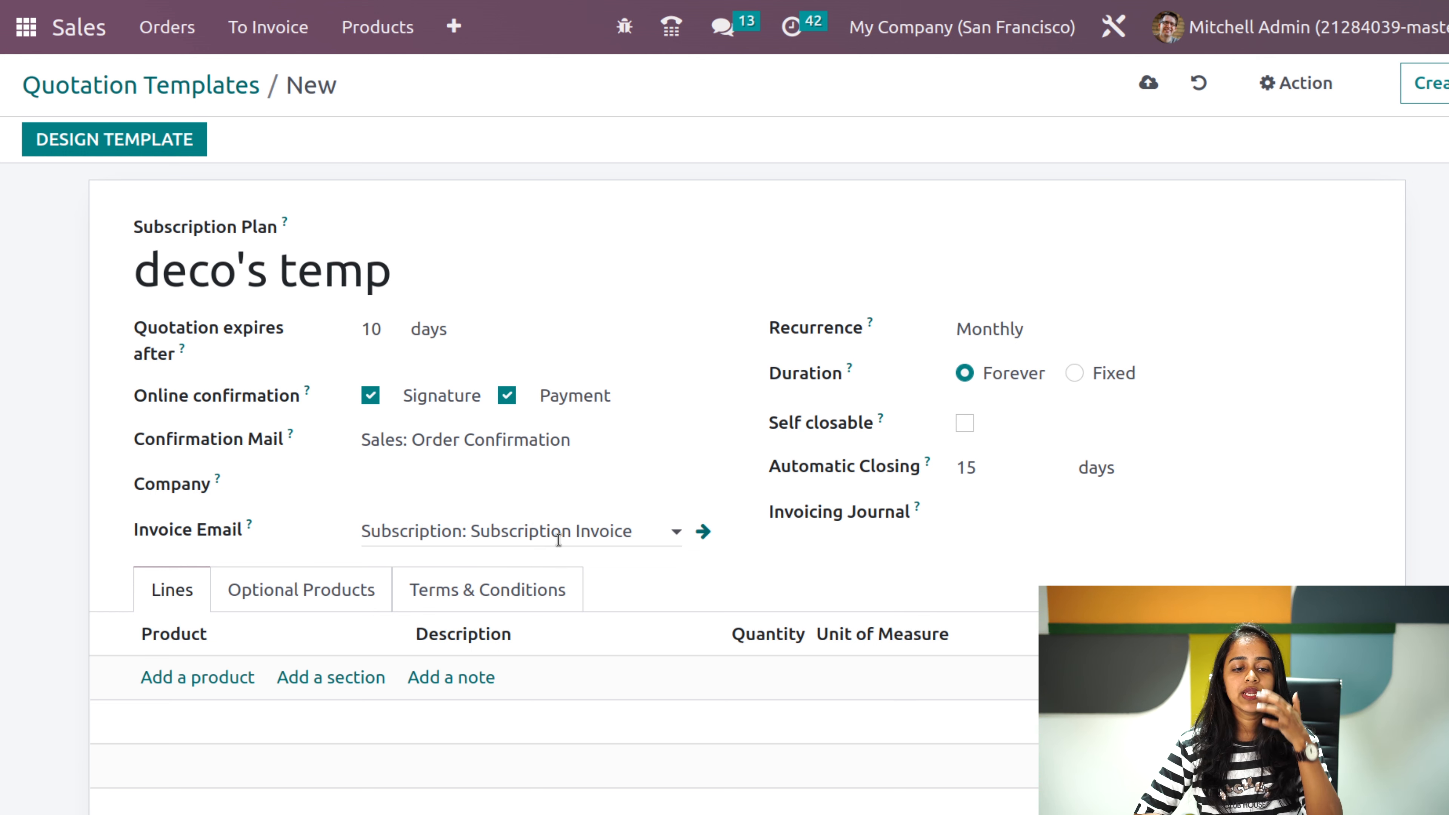
left_click(209, 679)
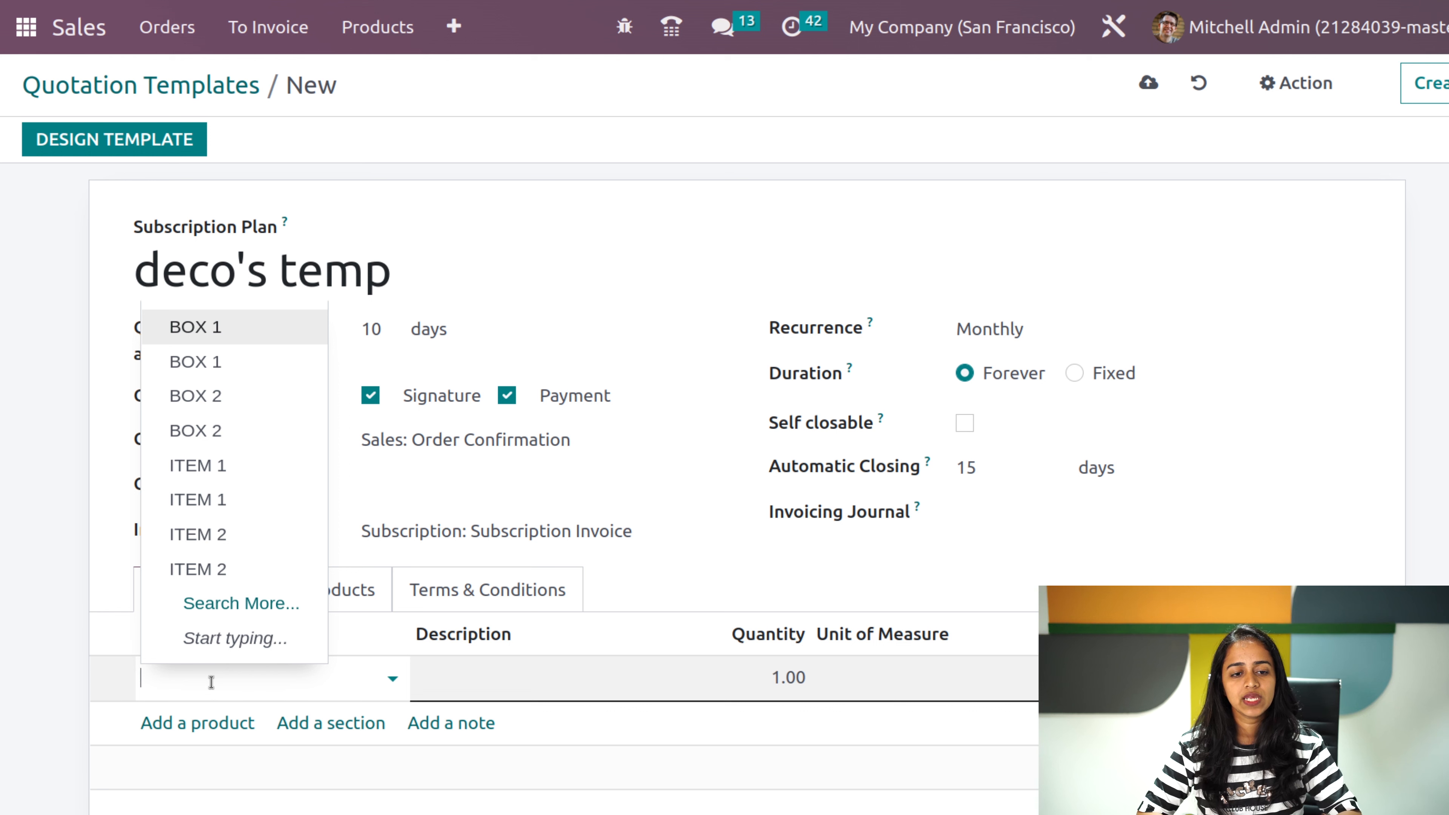
- Add Conference Chair (Aluminium) as the first template line via Search More
left_click(216, 682)
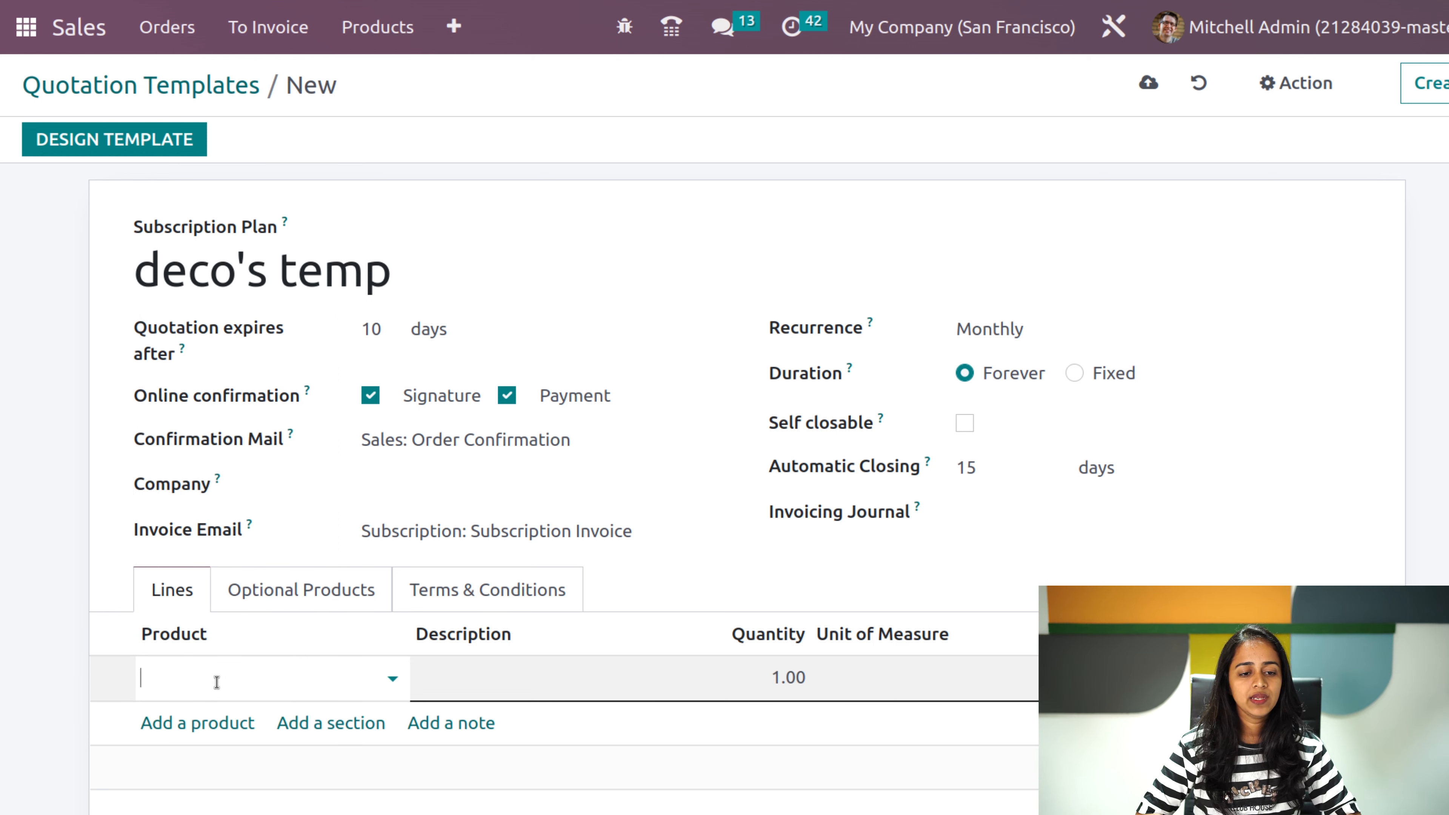
left_click(217, 682)
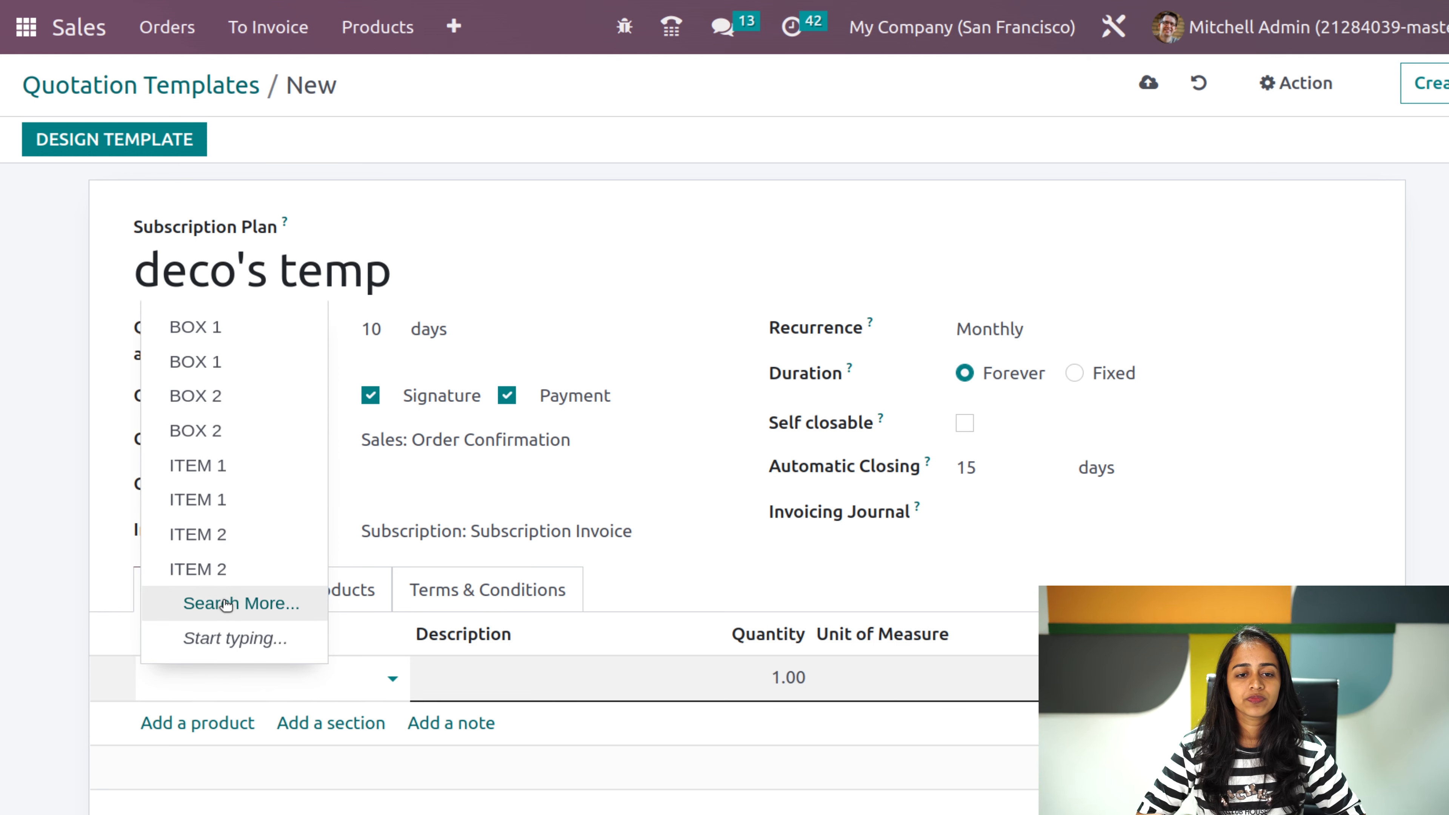
left_click(227, 603)
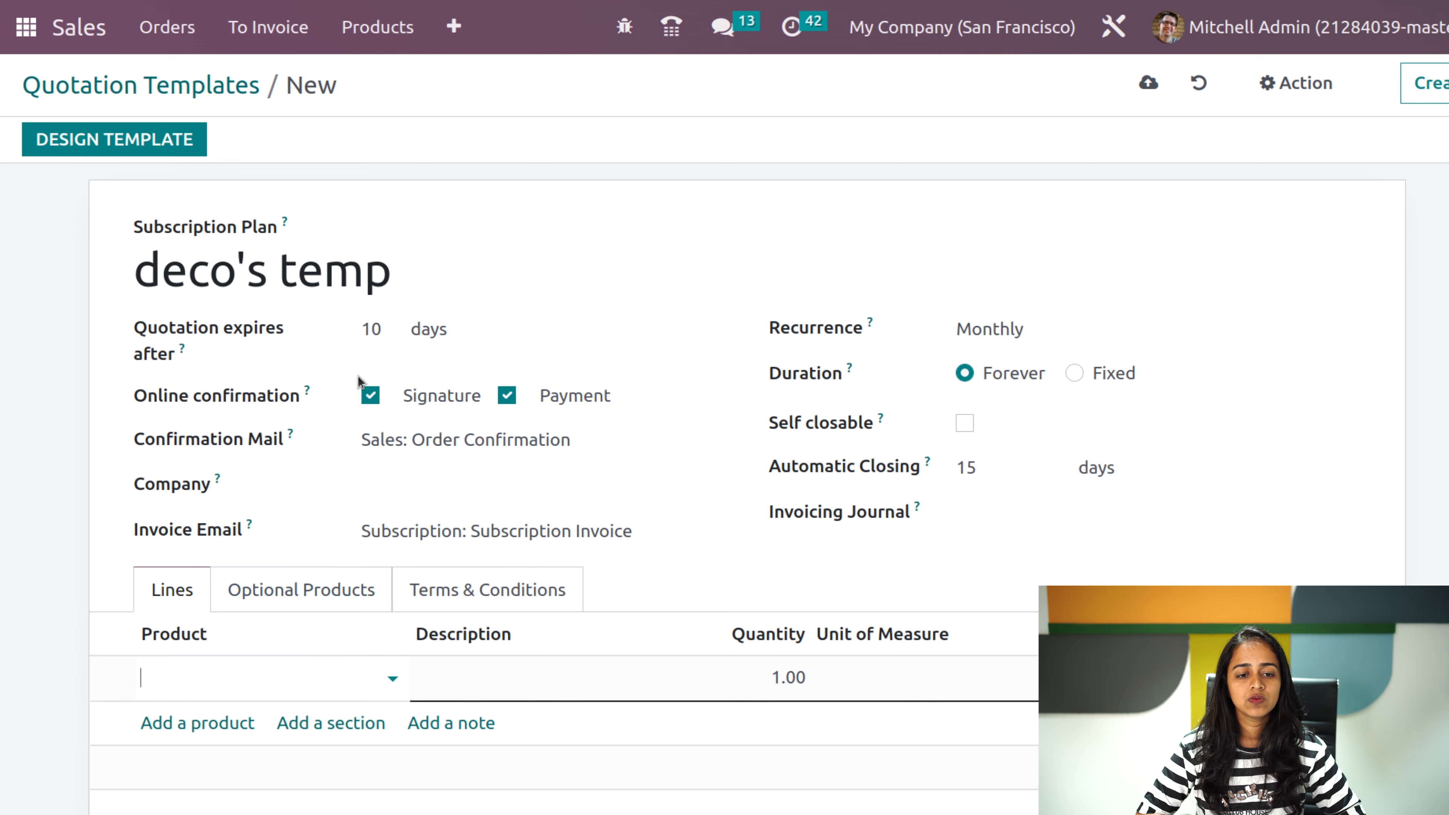
scroll(354, 551, "down", 4)
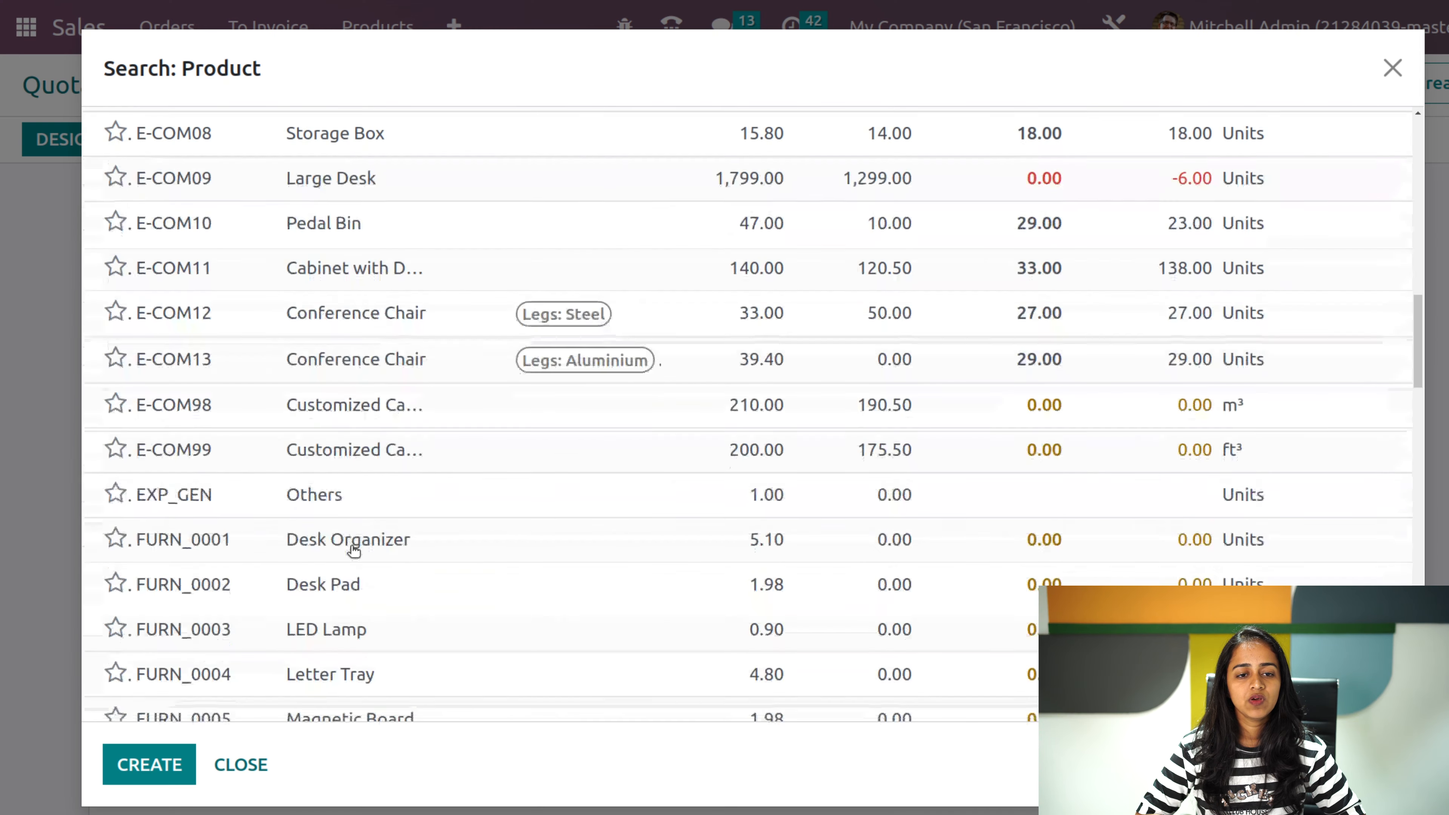
left_click(299, 360)
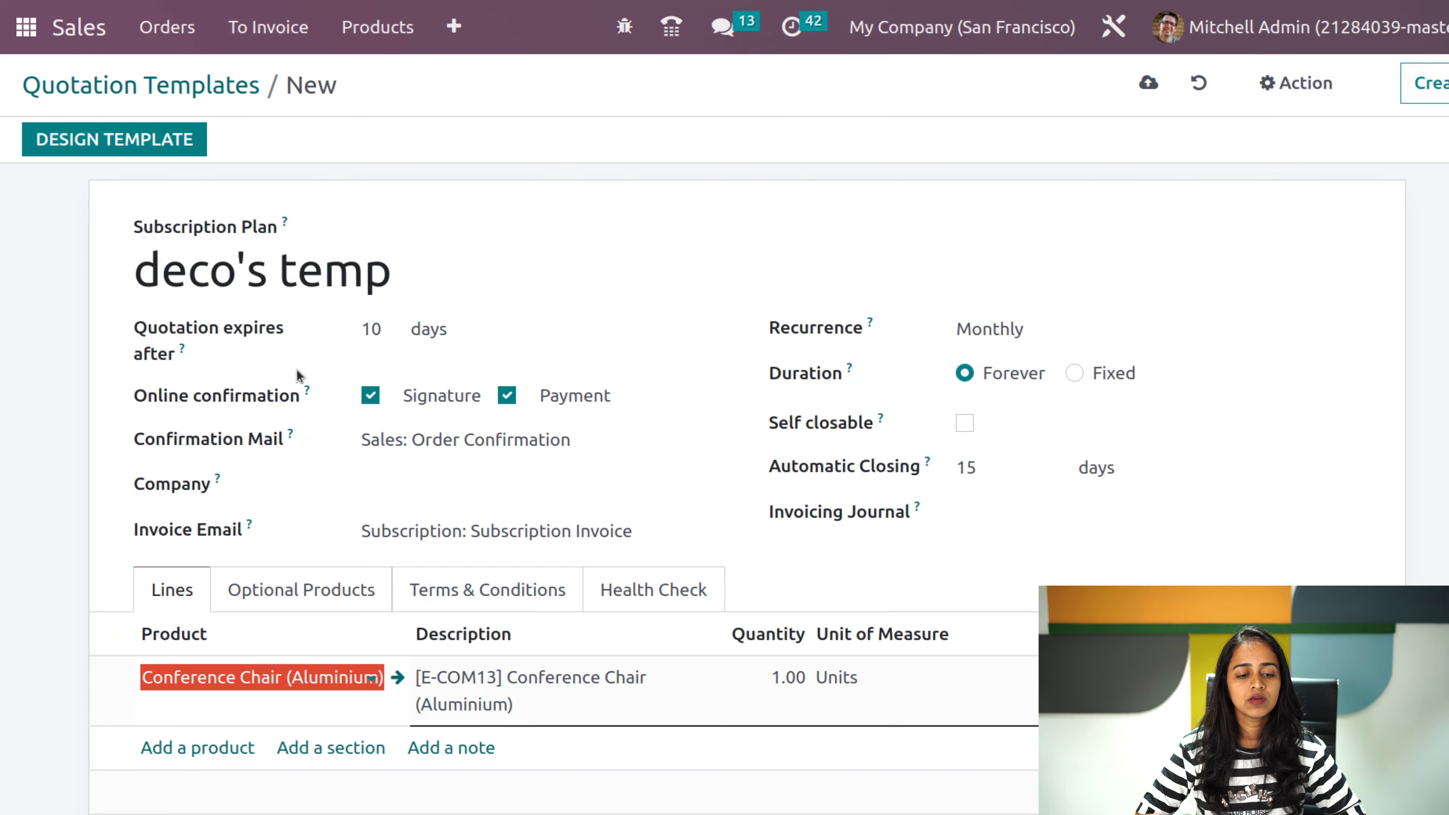
- Add a second line with Desk Organizer
left_click(204, 753)
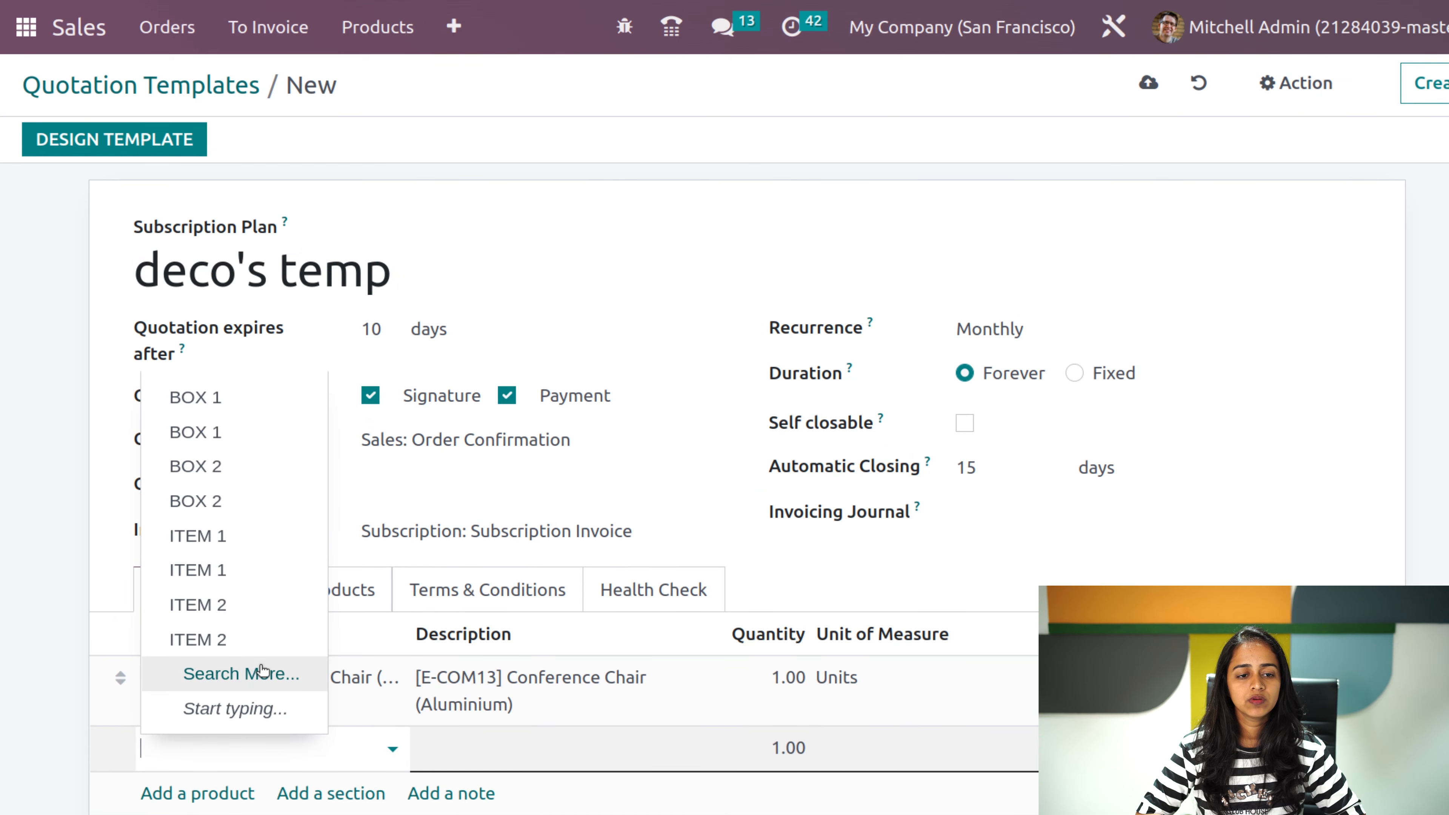
left_click(260, 674)
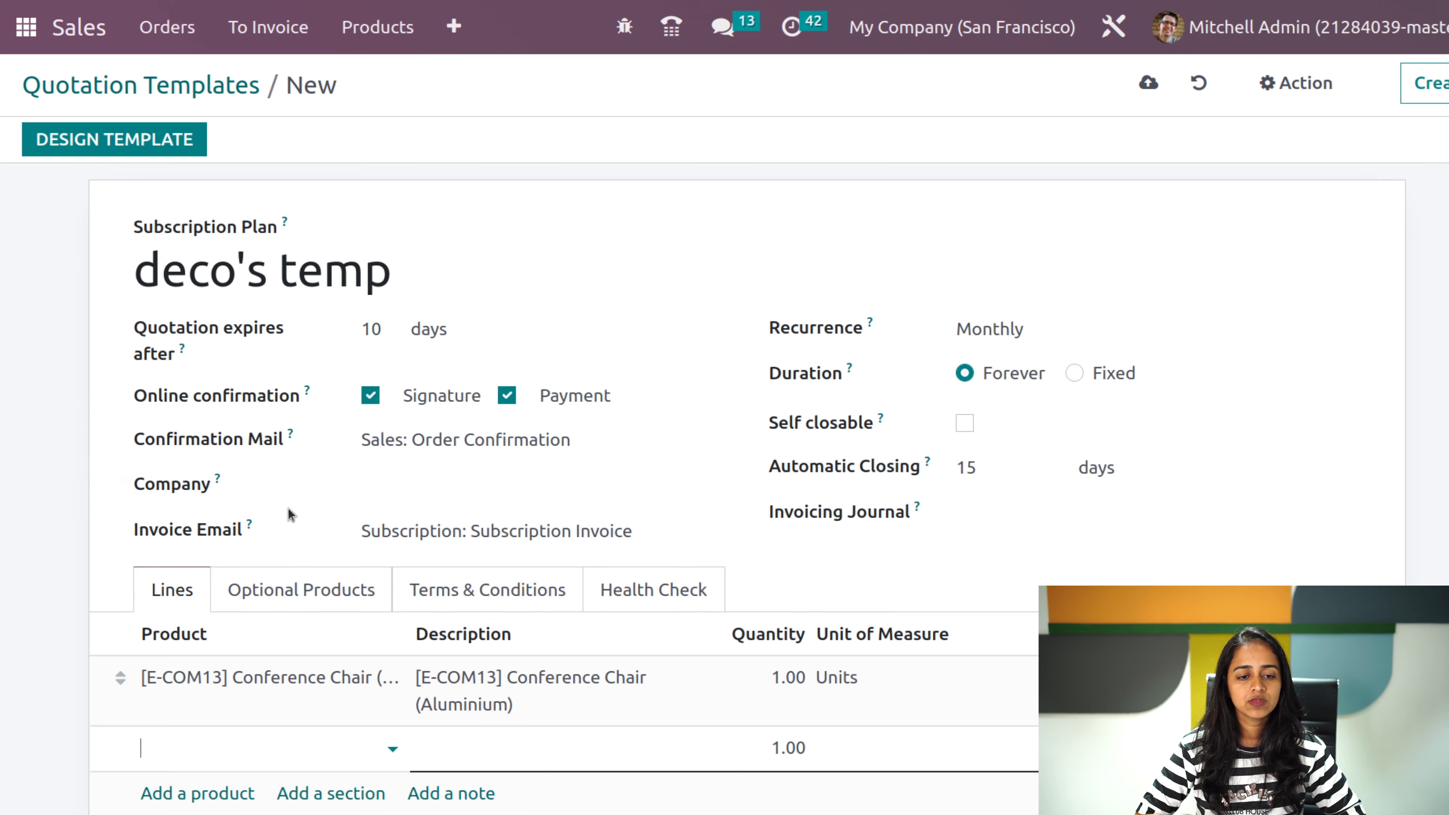
scroll(389, 586, "down", 6)
scroll(389, 586, "down", 5)
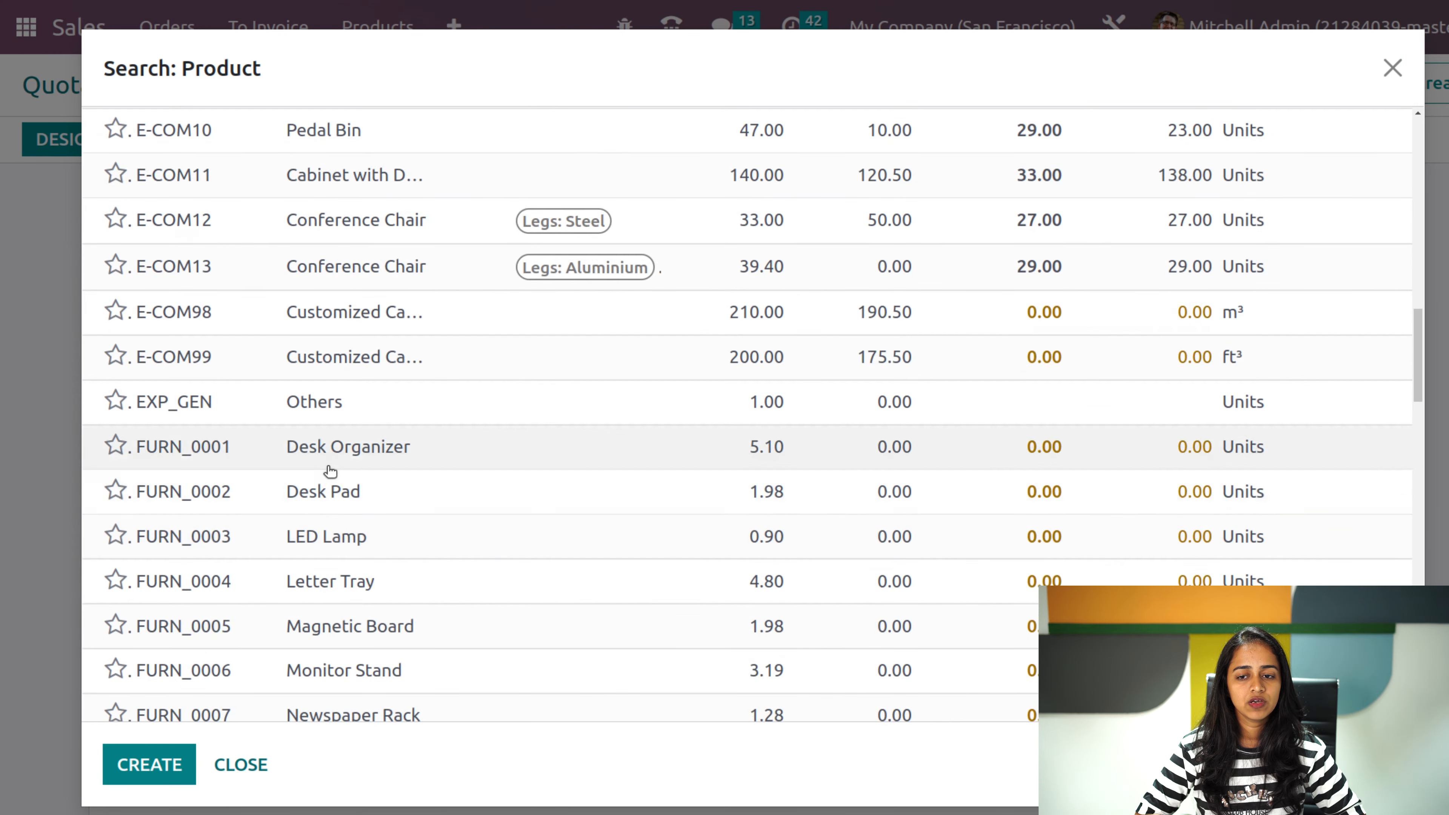
left_click(333, 453)
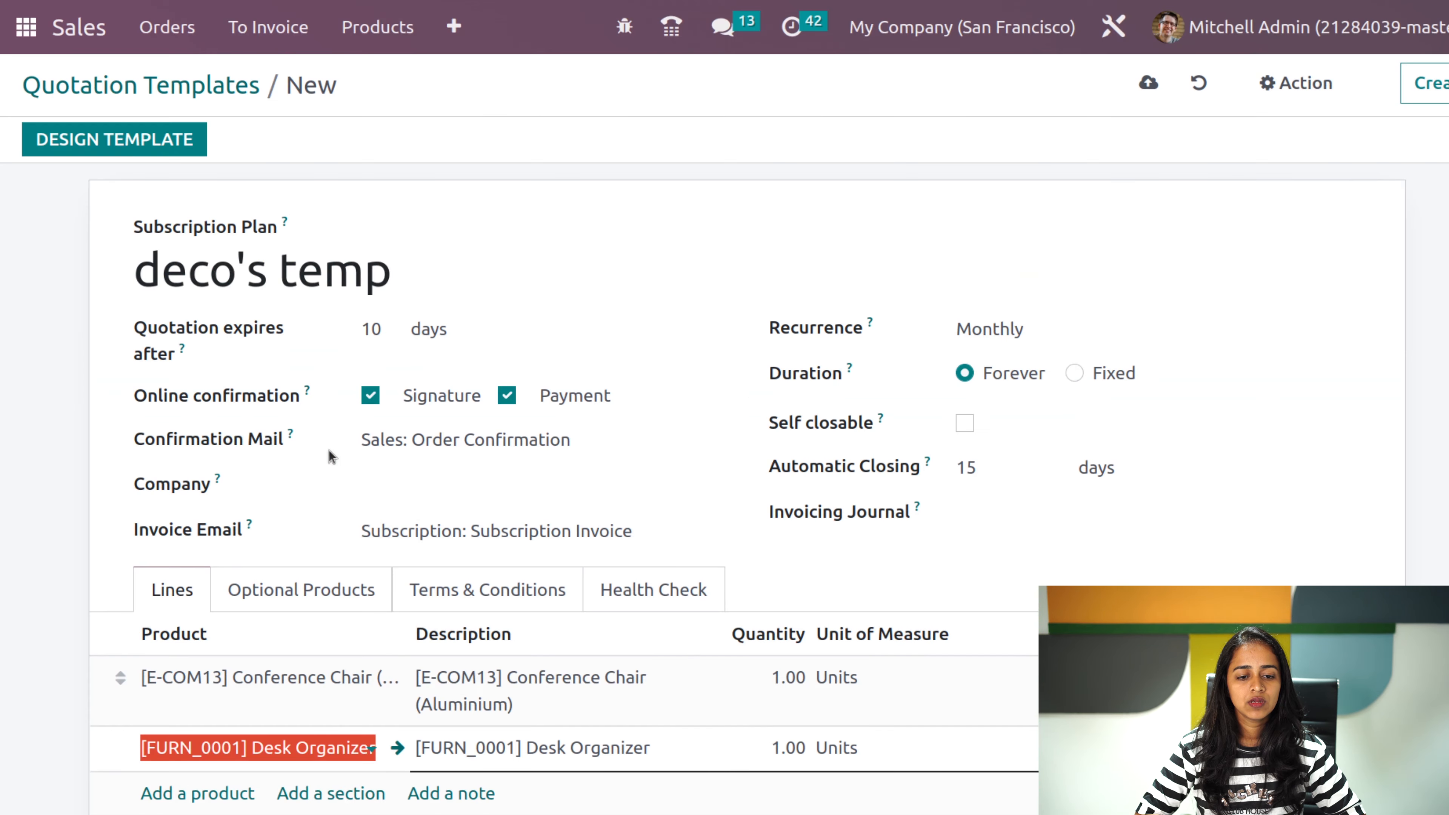
- Add a third line with Newspaper Rack
left_click(200, 795)
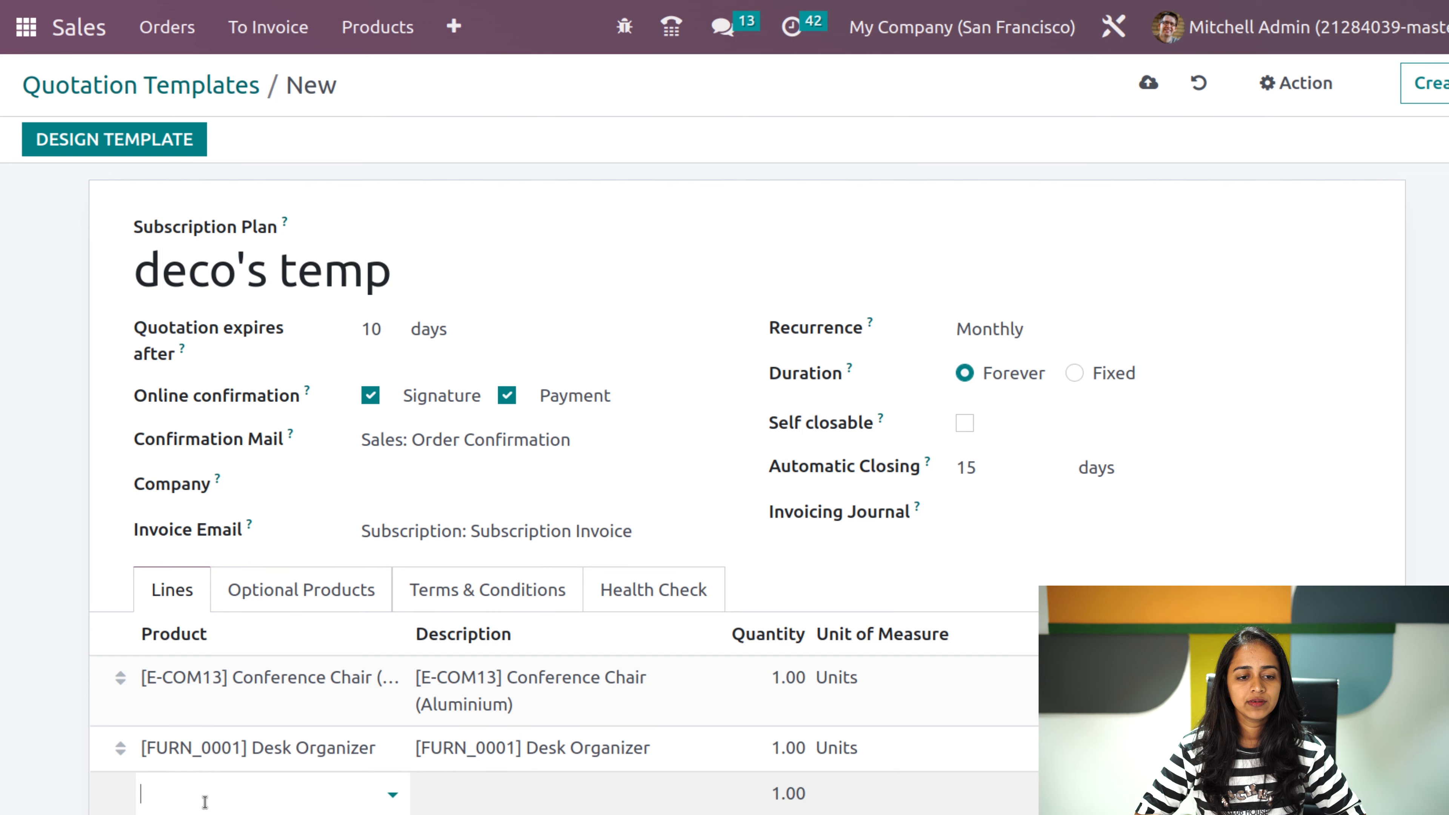
left_click(220, 800)
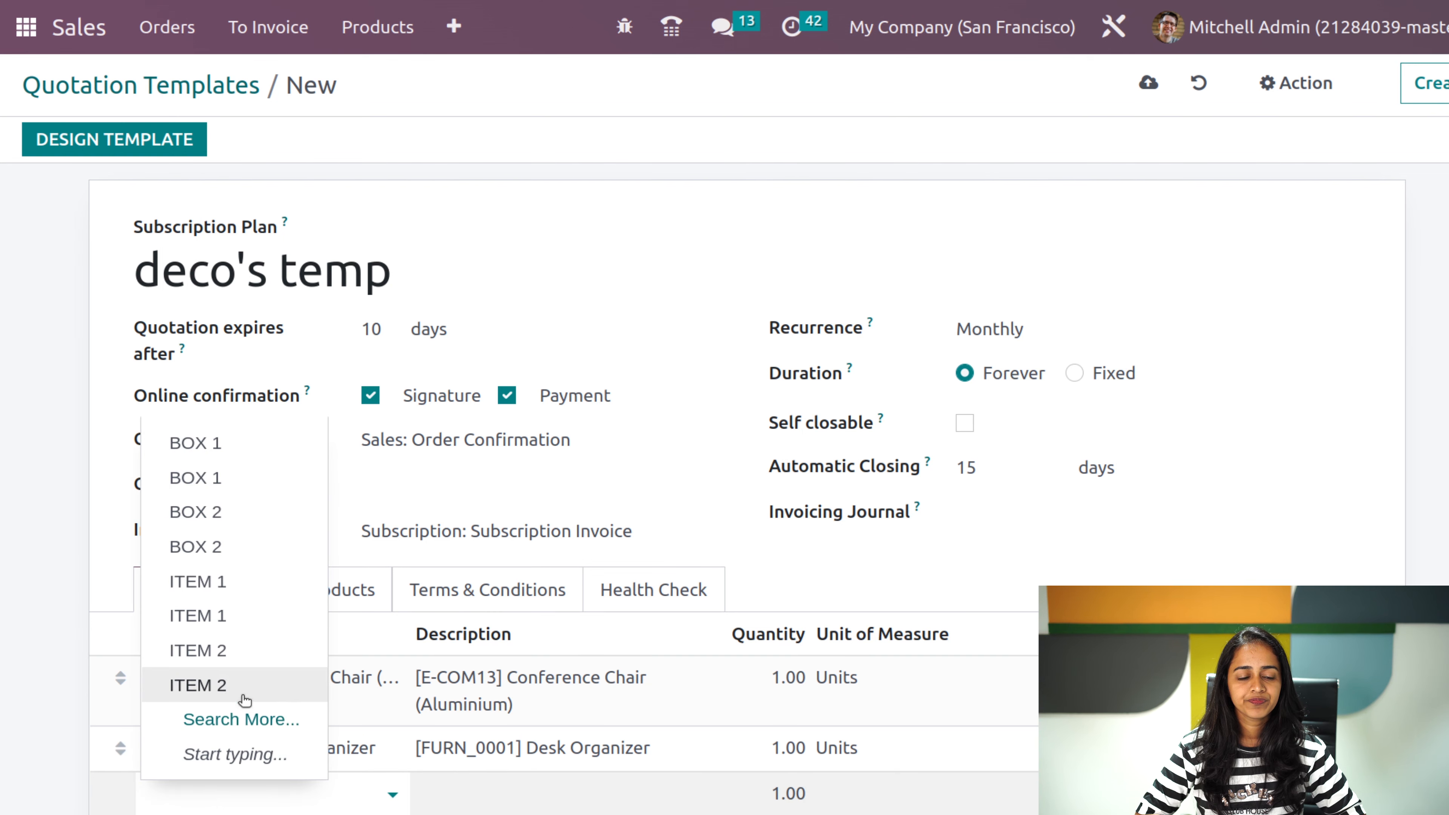
left_click(246, 718)
scroll(393, 574, "down", 10)
scroll(391, 572, "down", 10)
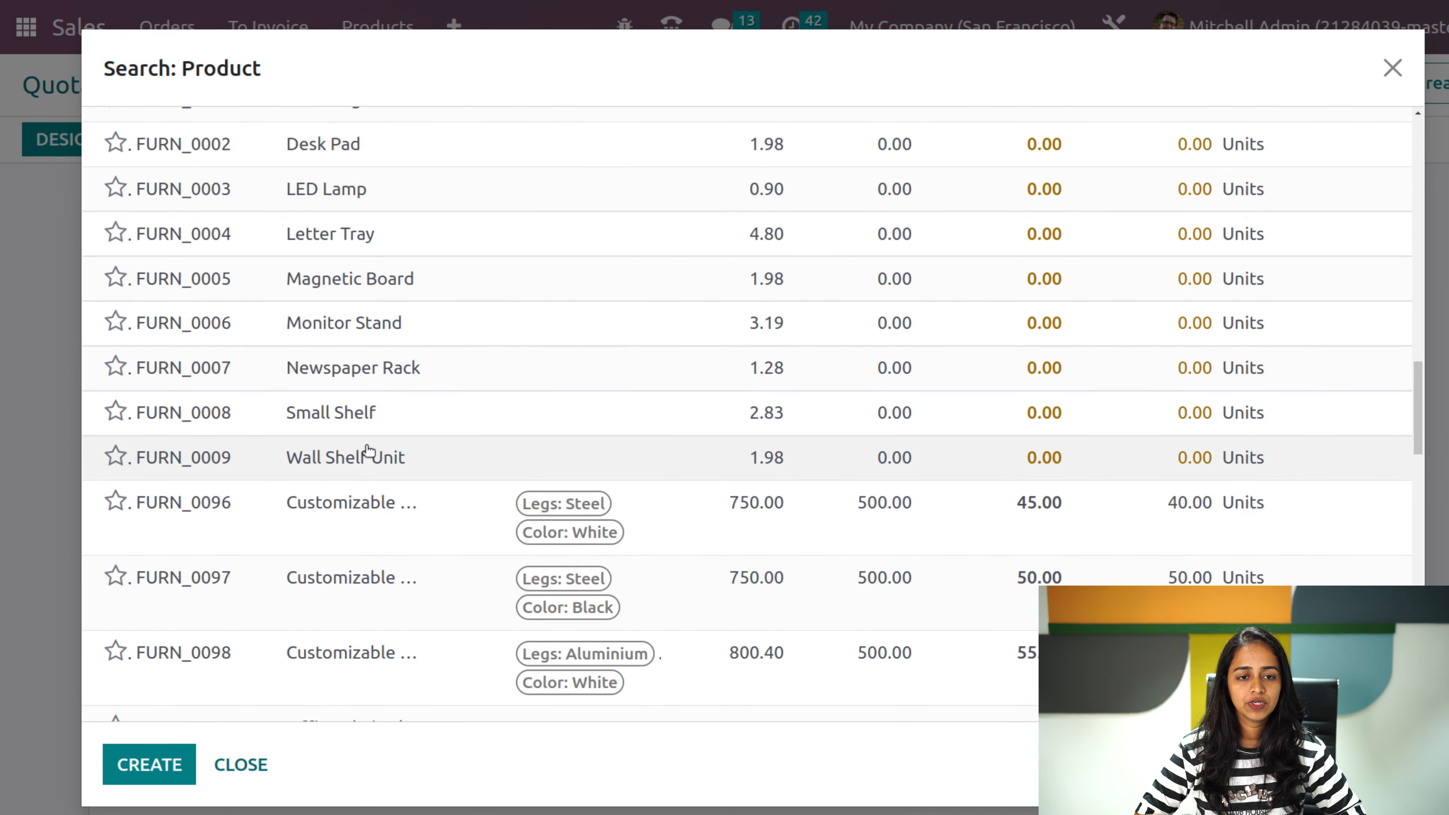
left_click(337, 367)
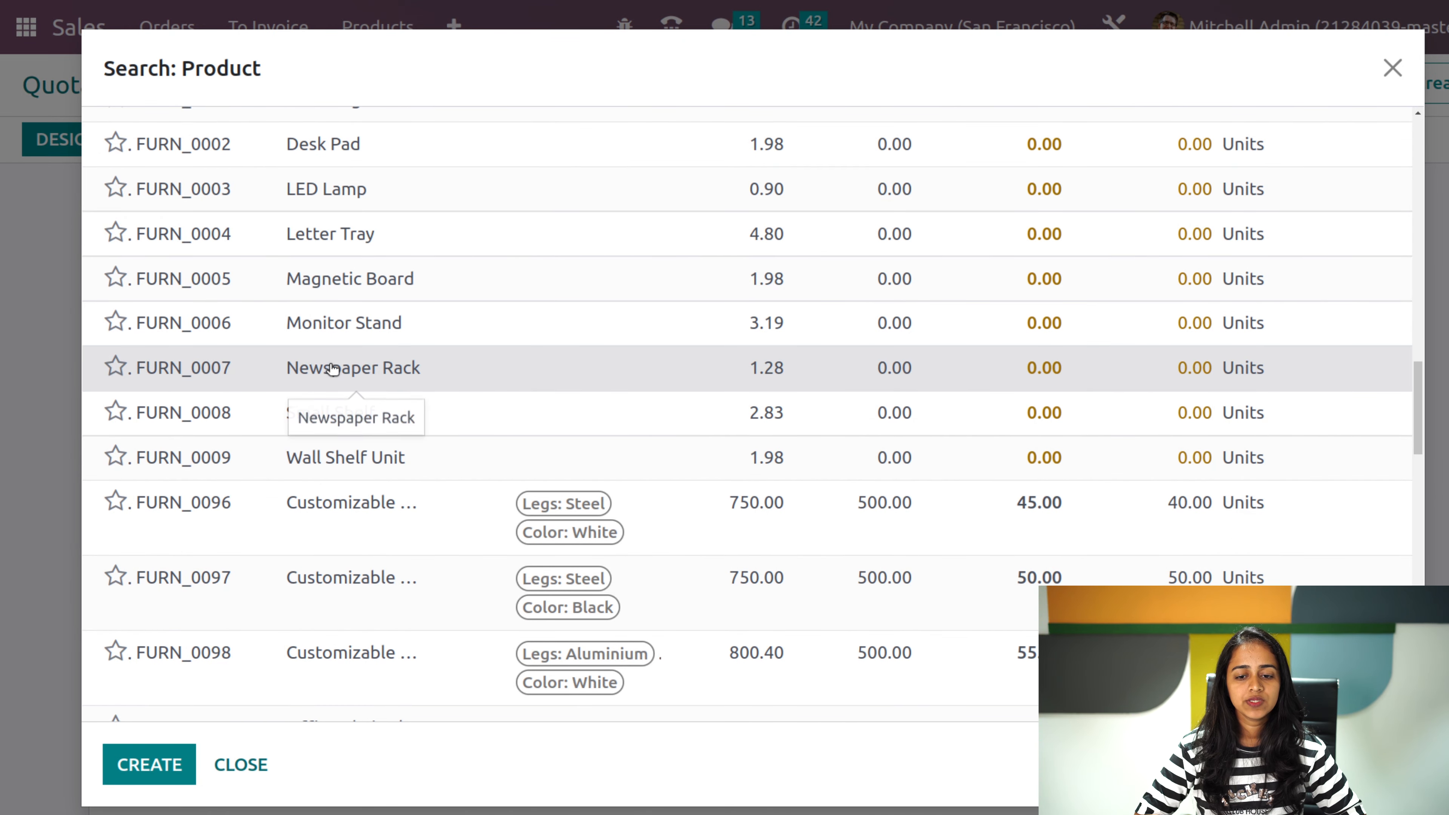
scroll(446, 587, "down", 3)
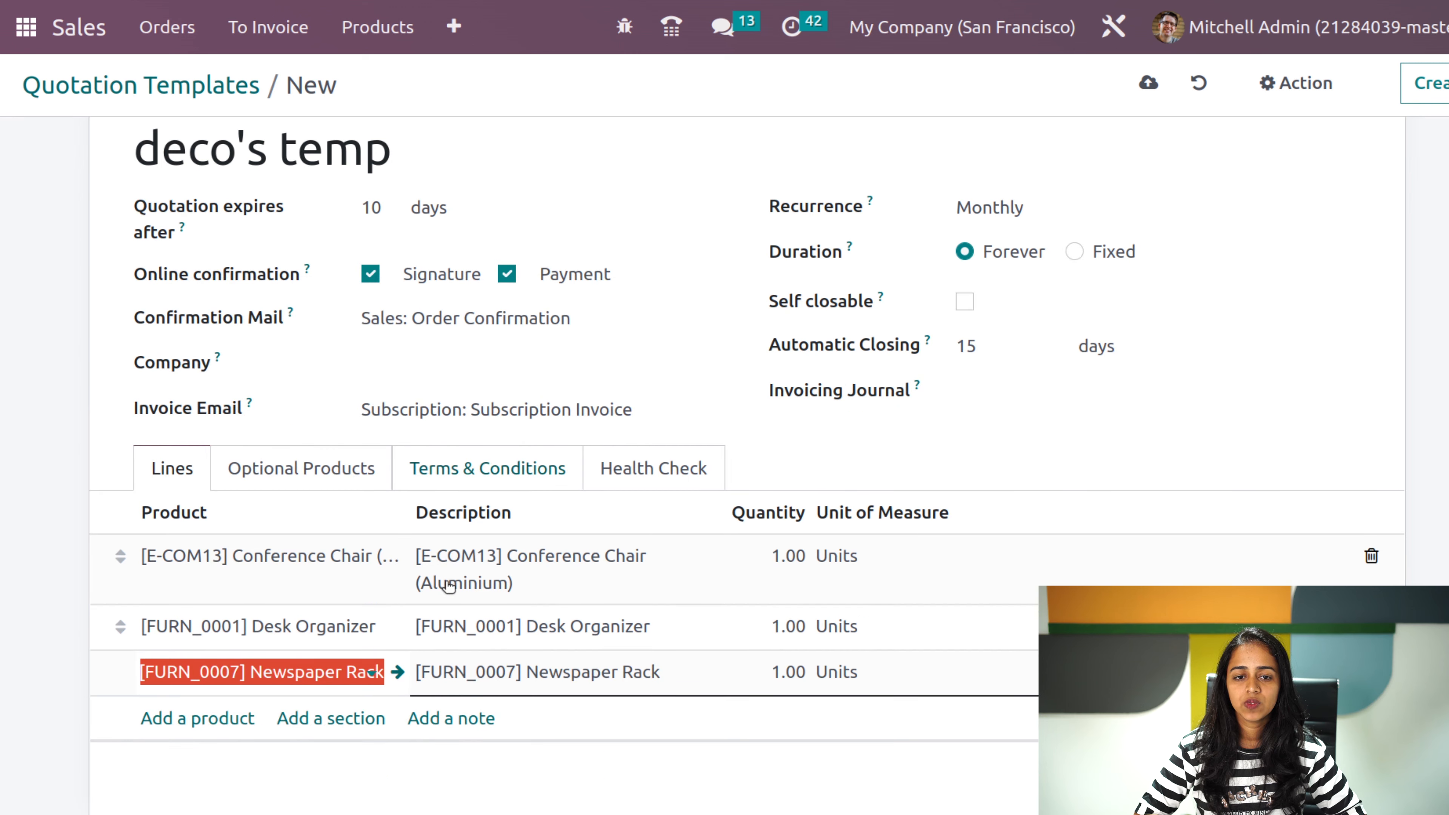
left_click(816, 458)
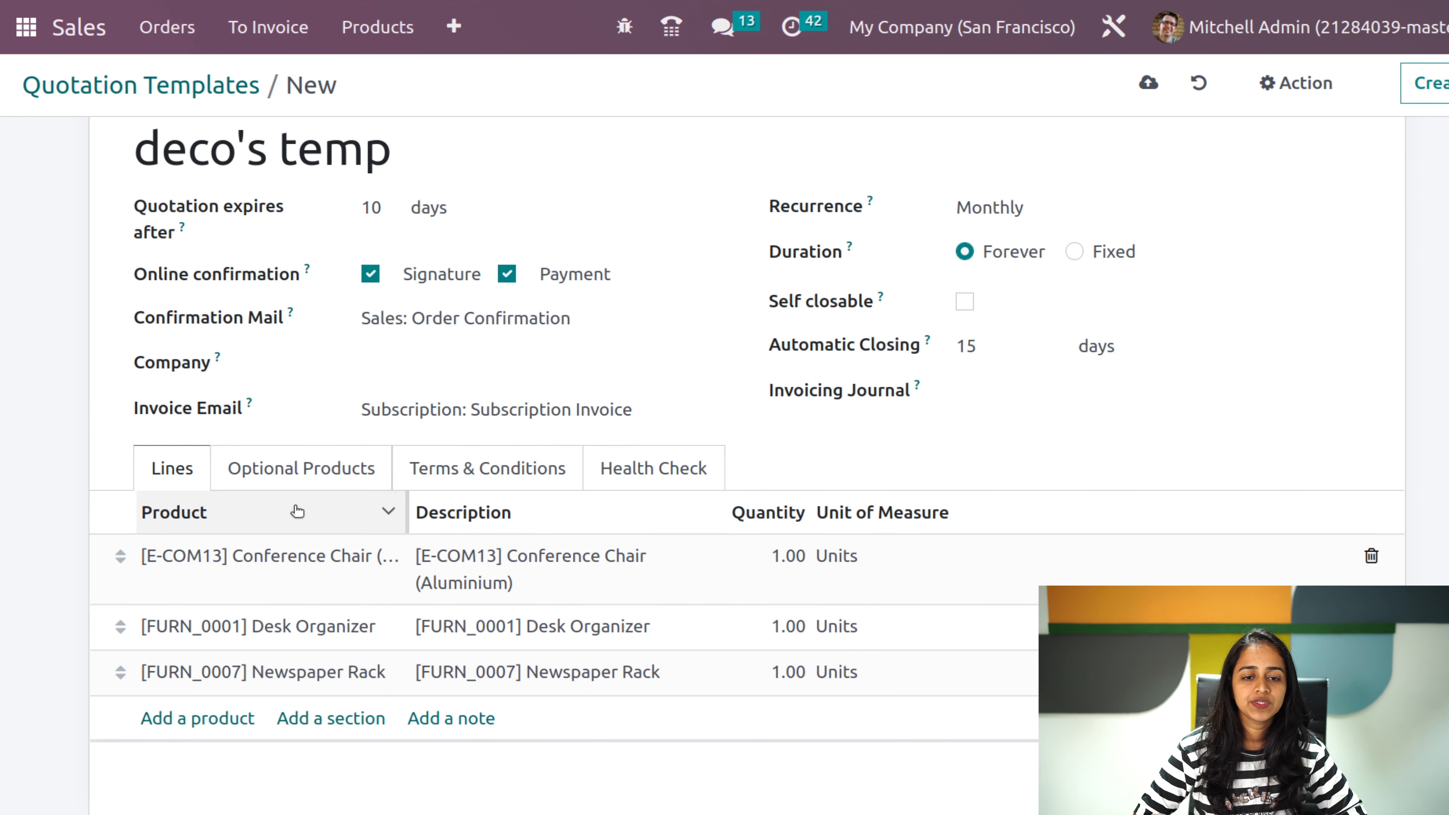
- Review the Optional Products, Terms & Conditions and Health Check tabs, then save via Design Template
left_click(297, 479)
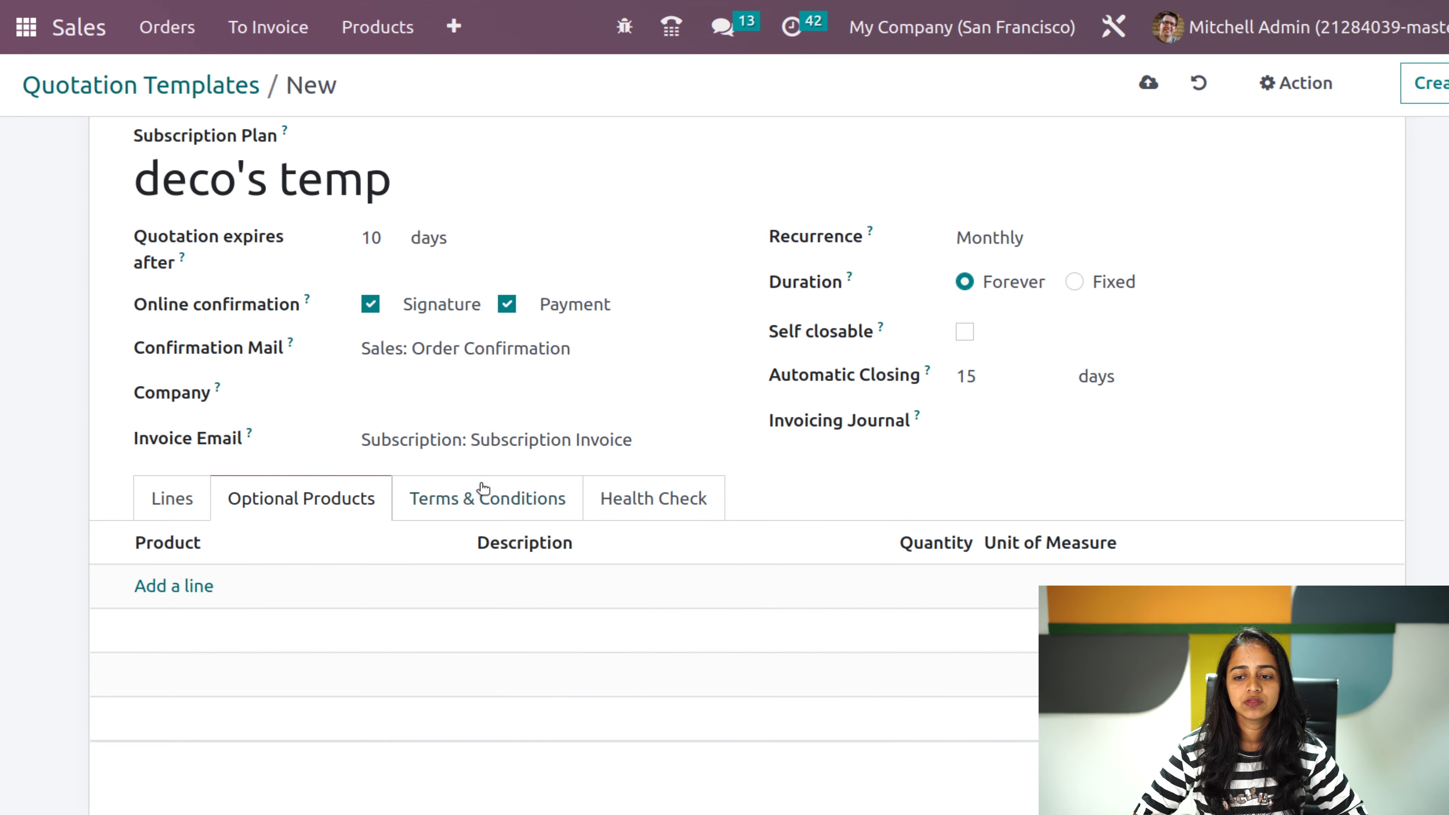
left_click(469, 510)
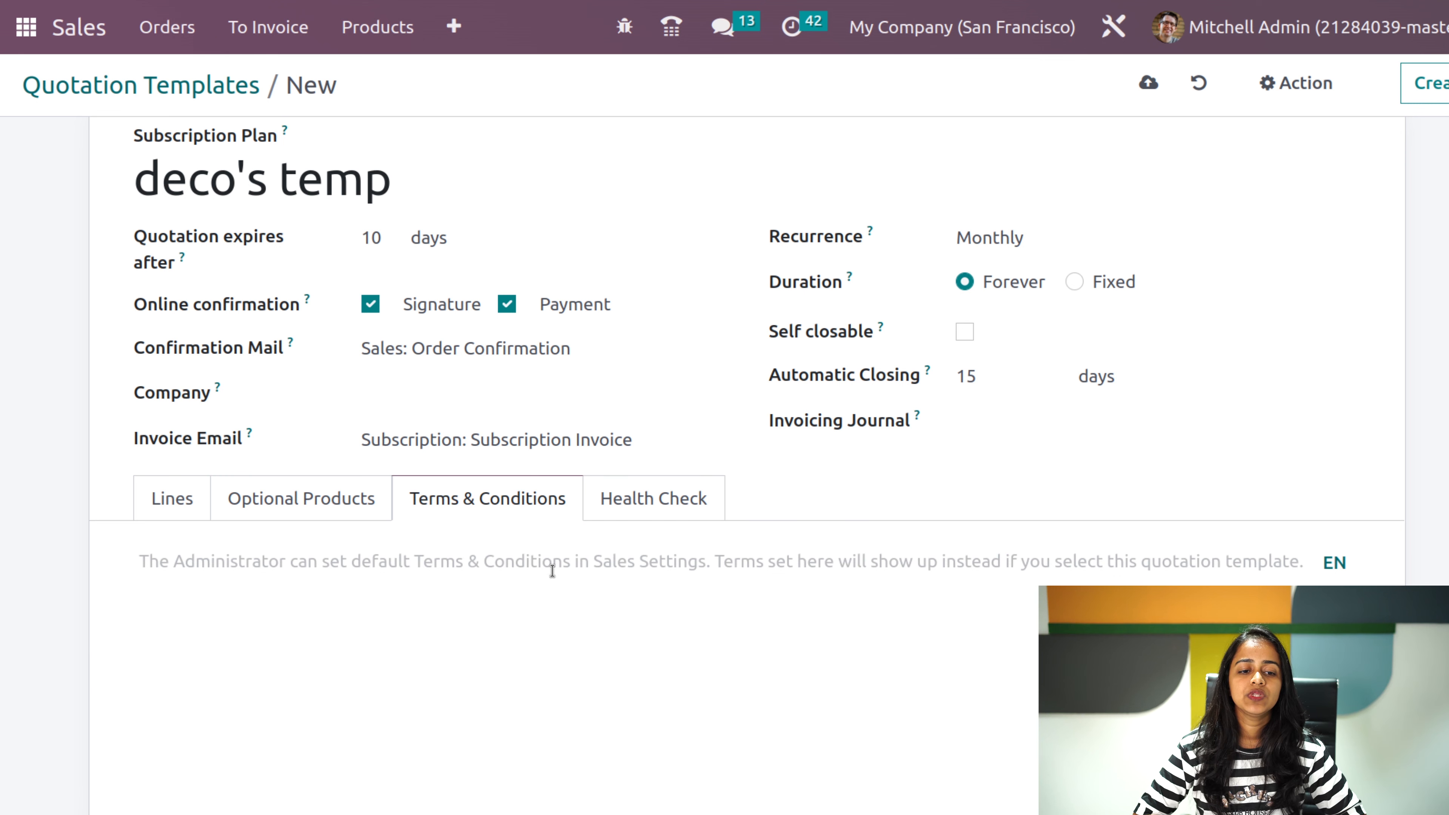
left_click(700, 485)
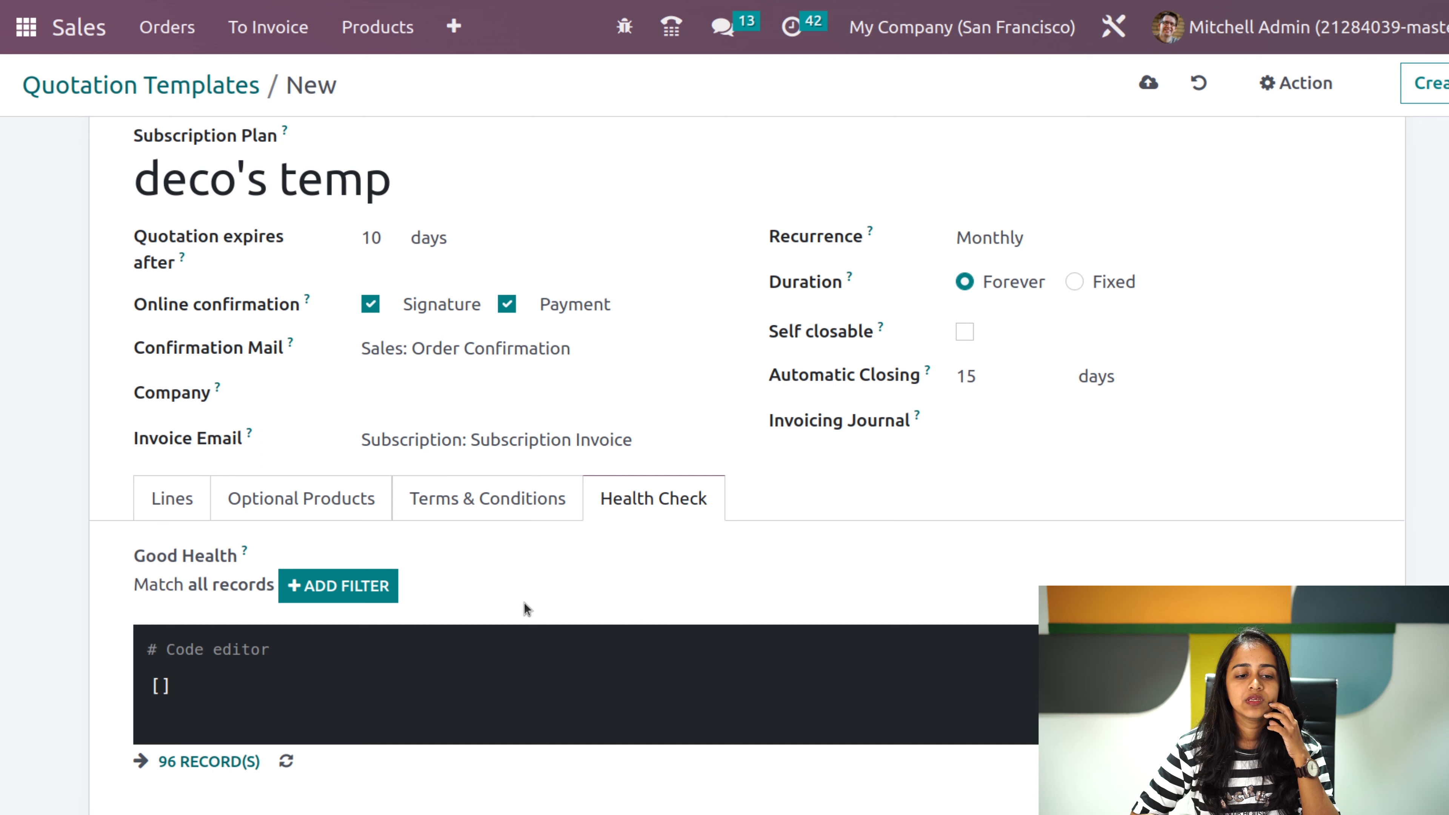
scroll(524, 602, "down", 5)
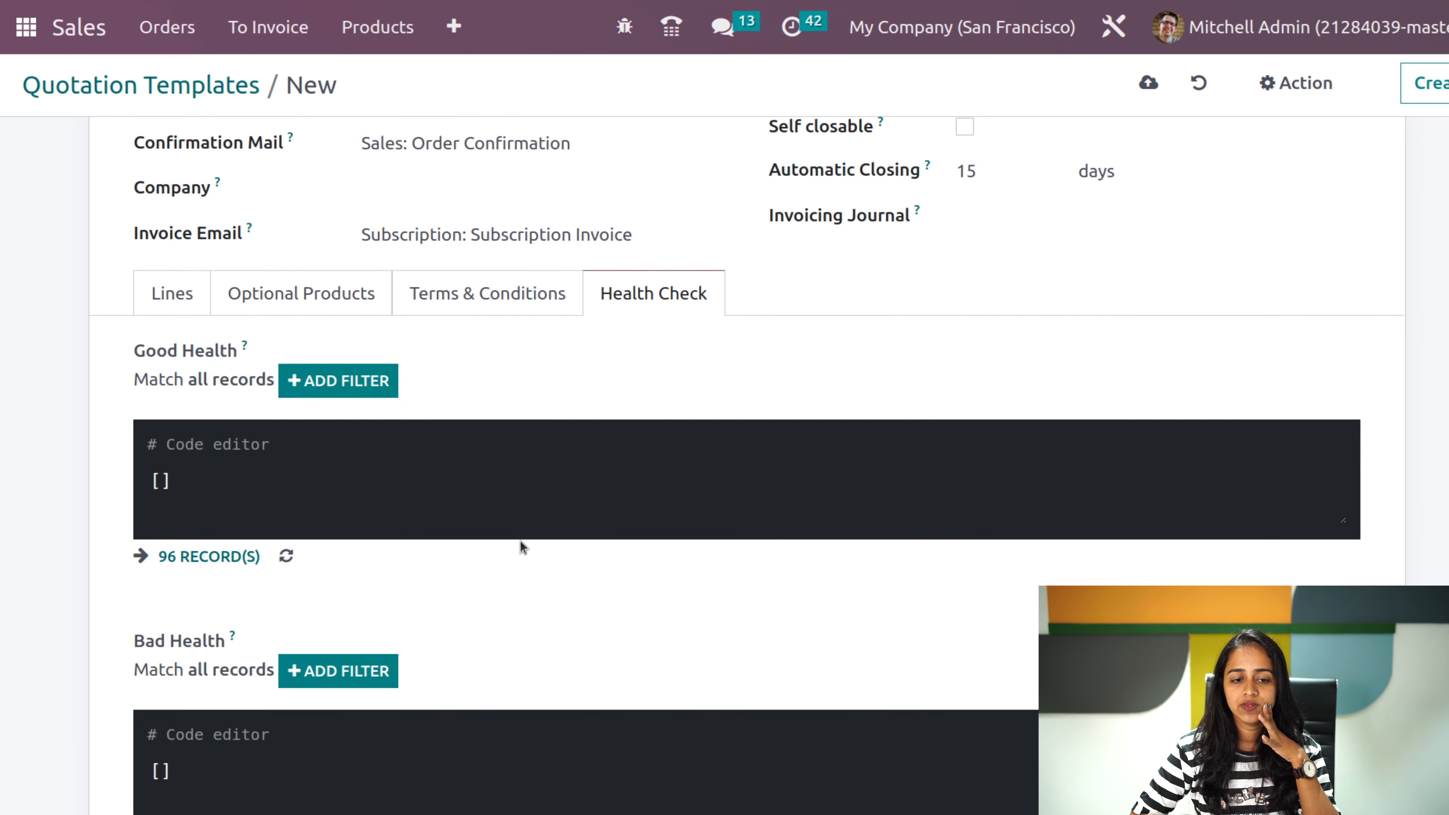
scroll(463, 634, "up", 5)
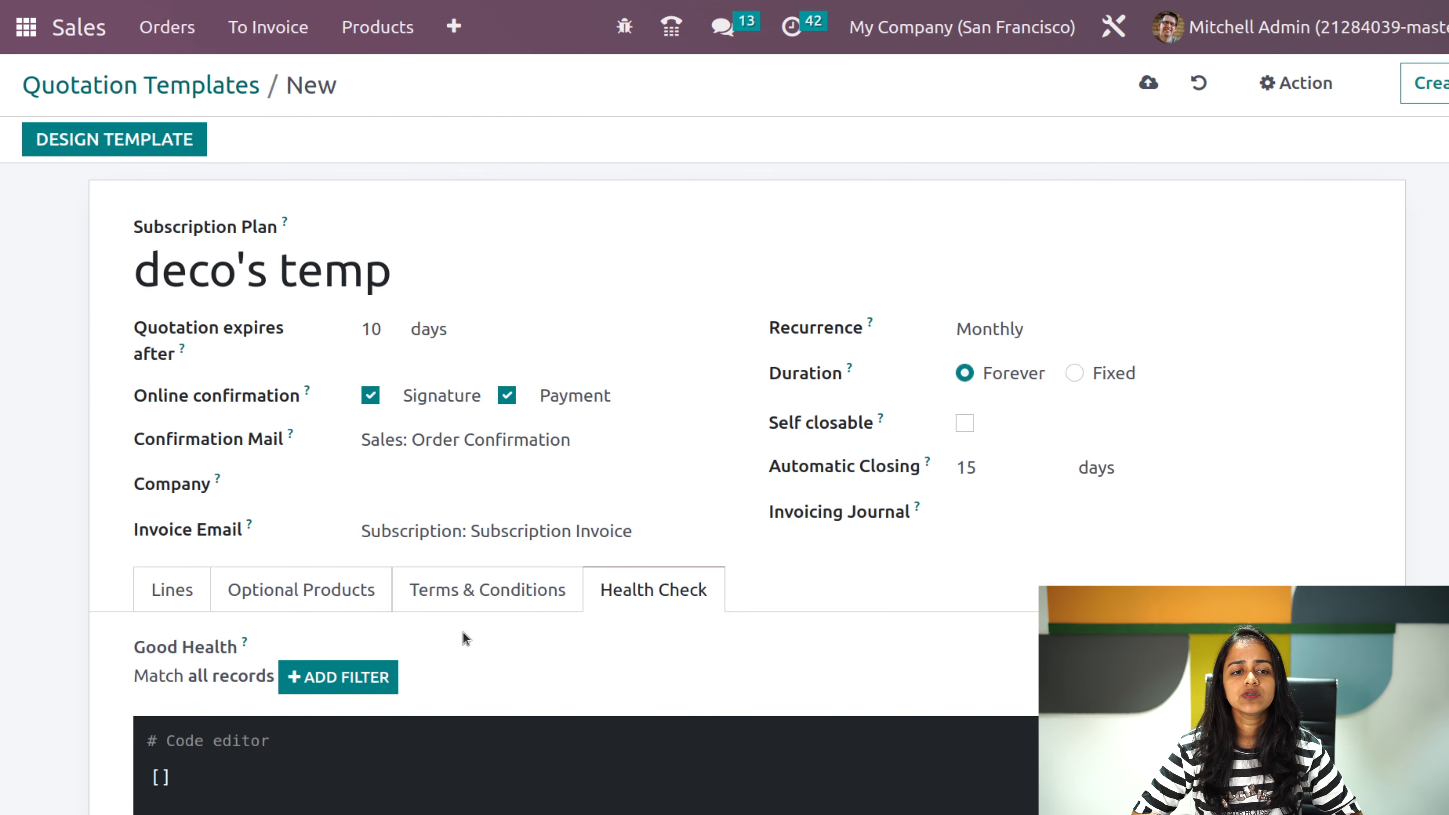
left_click(479, 585)
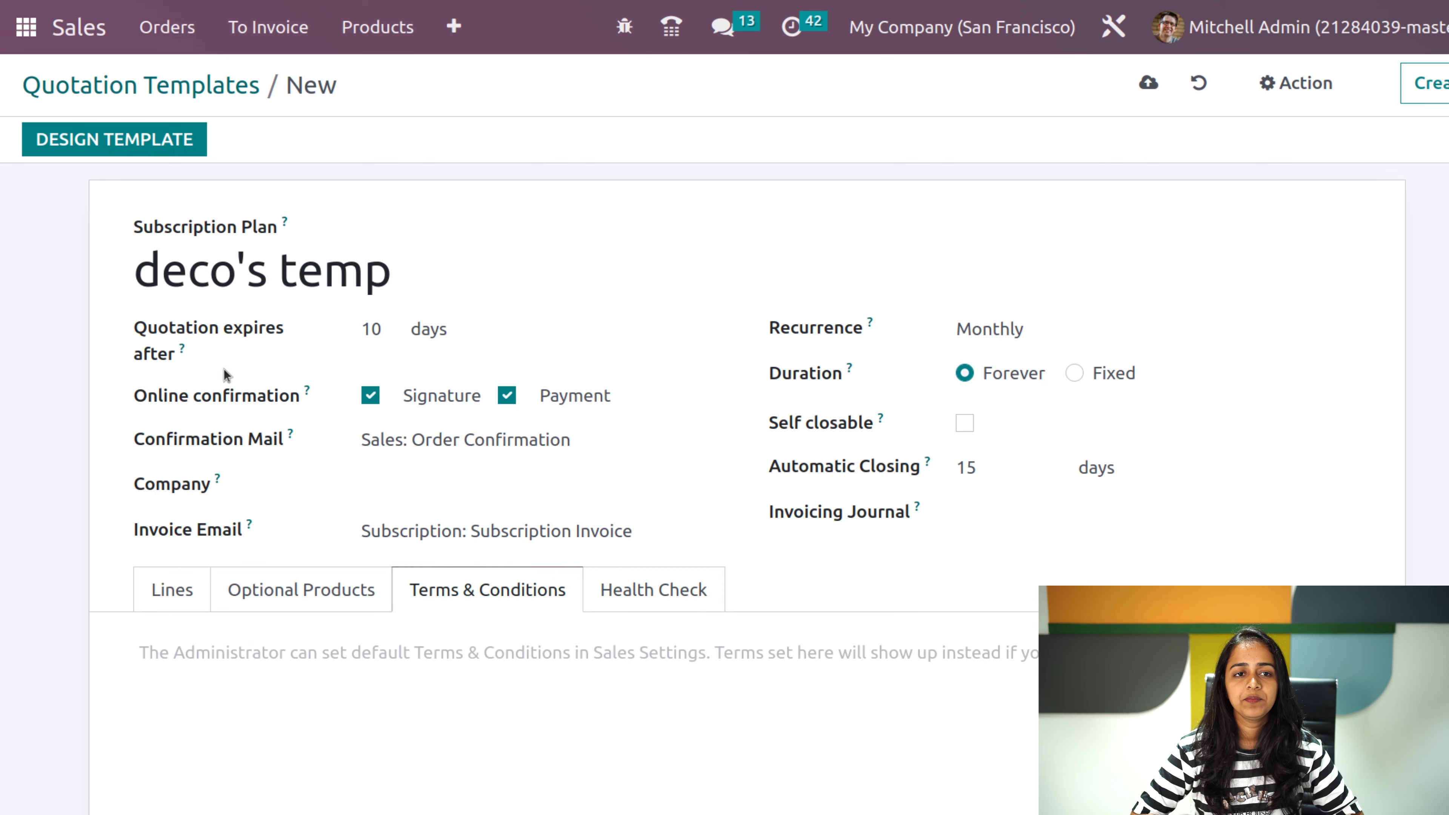
left_click(129, 152)
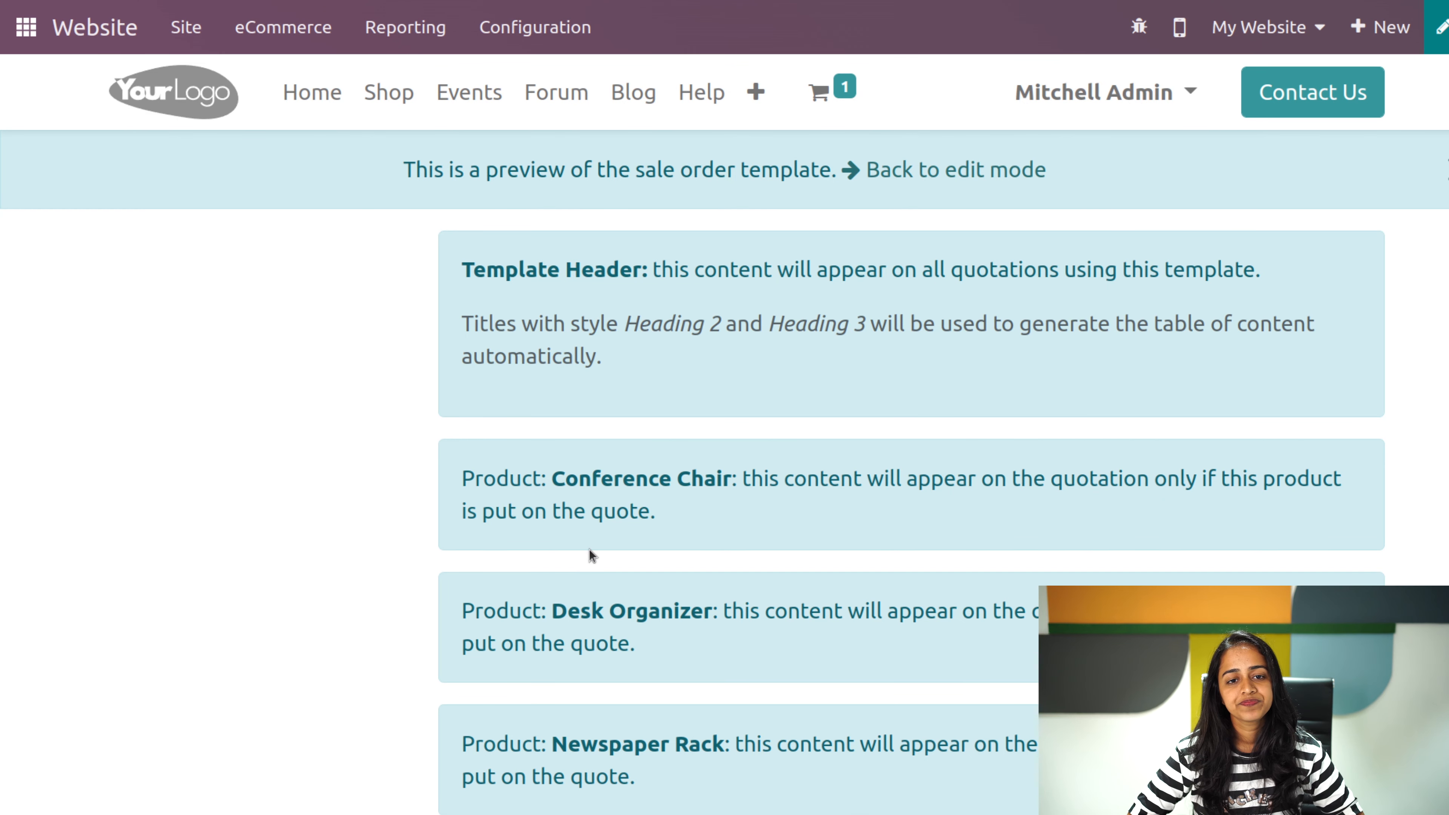
- Dismiss the template preview notice and return to the Odoo apps home screen
scroll(588, 549, "down", 2)
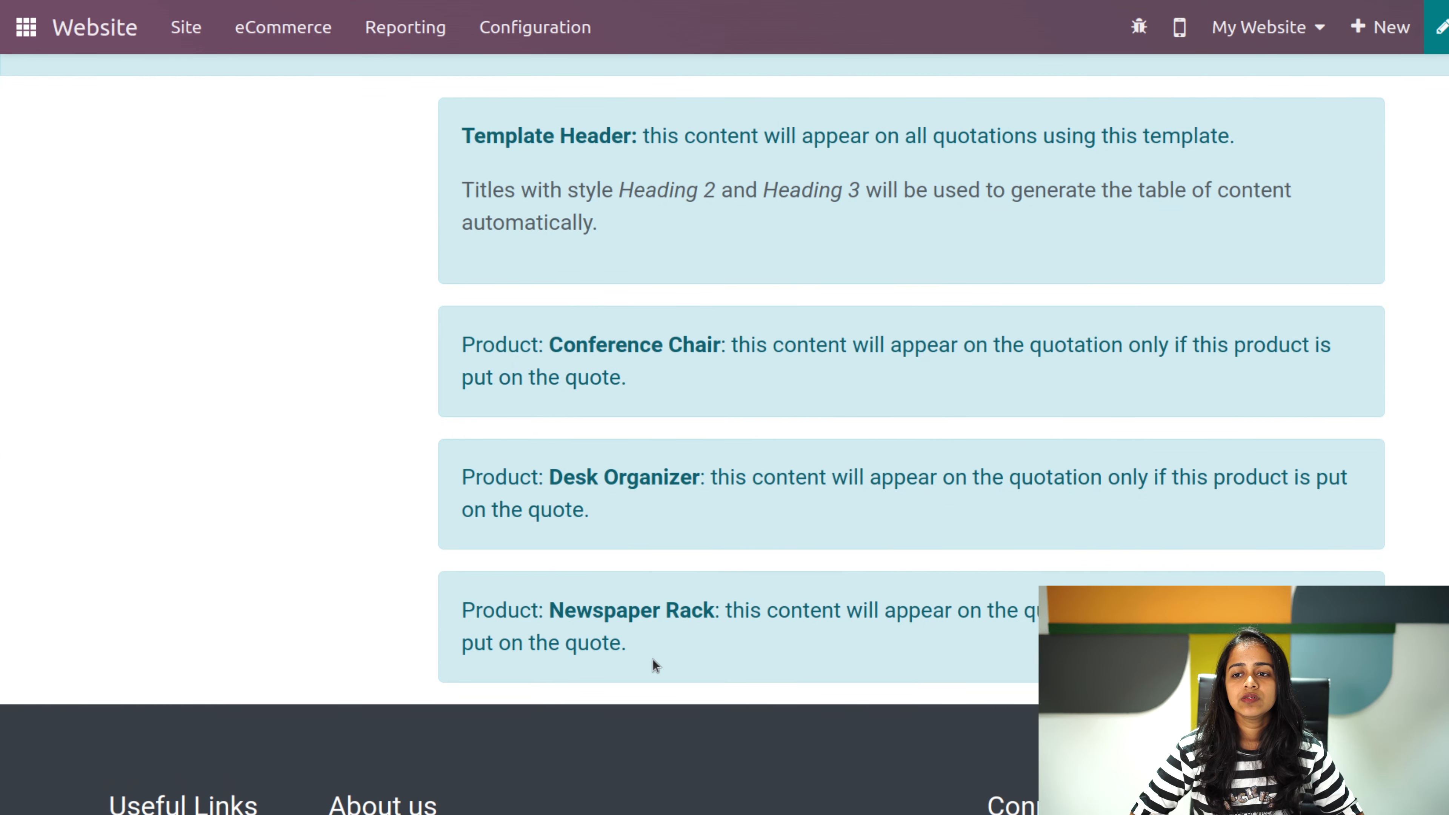
scroll(670, 656, "up", 2)
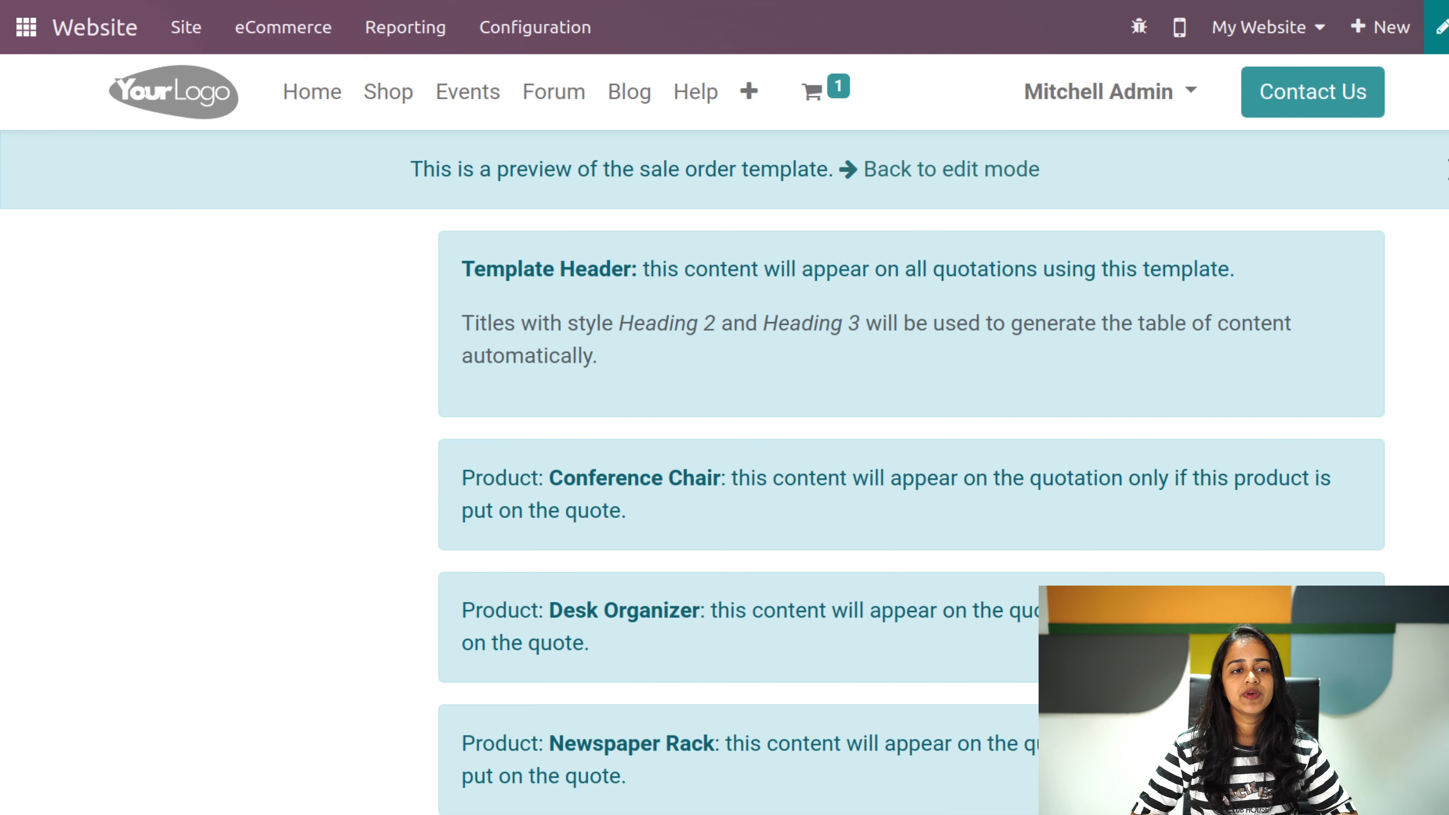
left_click(1445, 169)
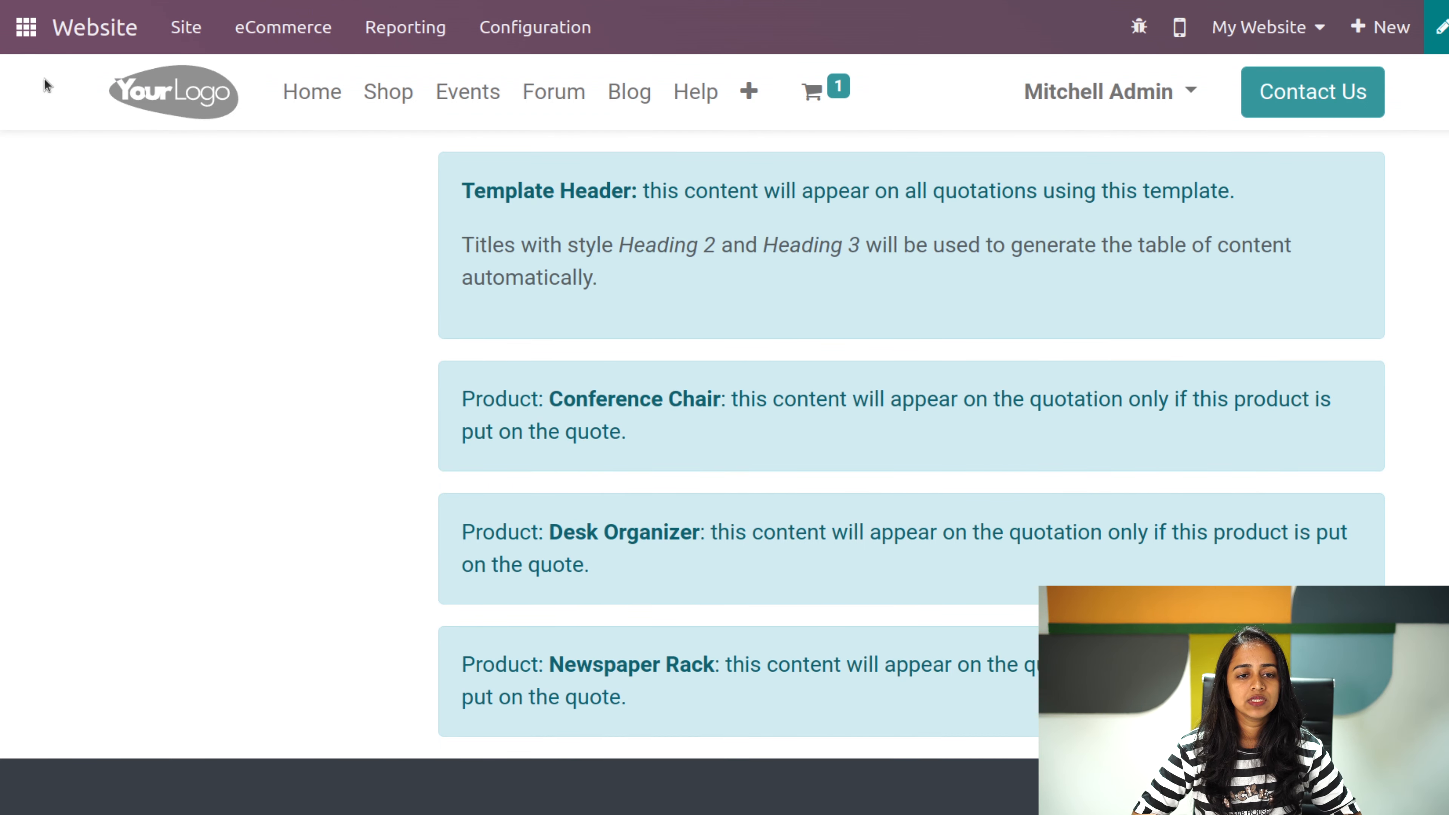
left_click(26, 29)
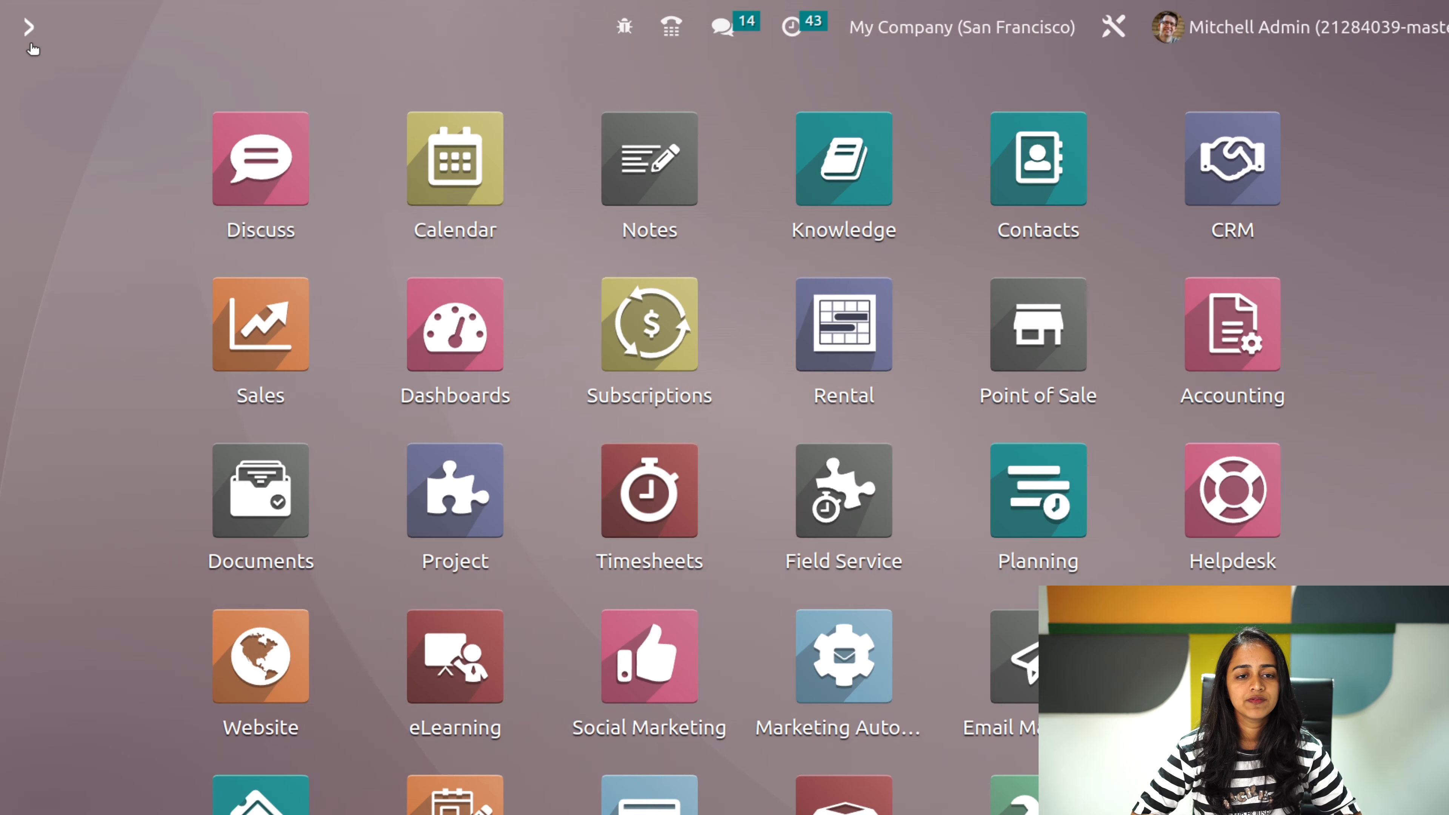
- Open the deco's temp template in Sales, then go to the Quotations list
left_click(229, 317)
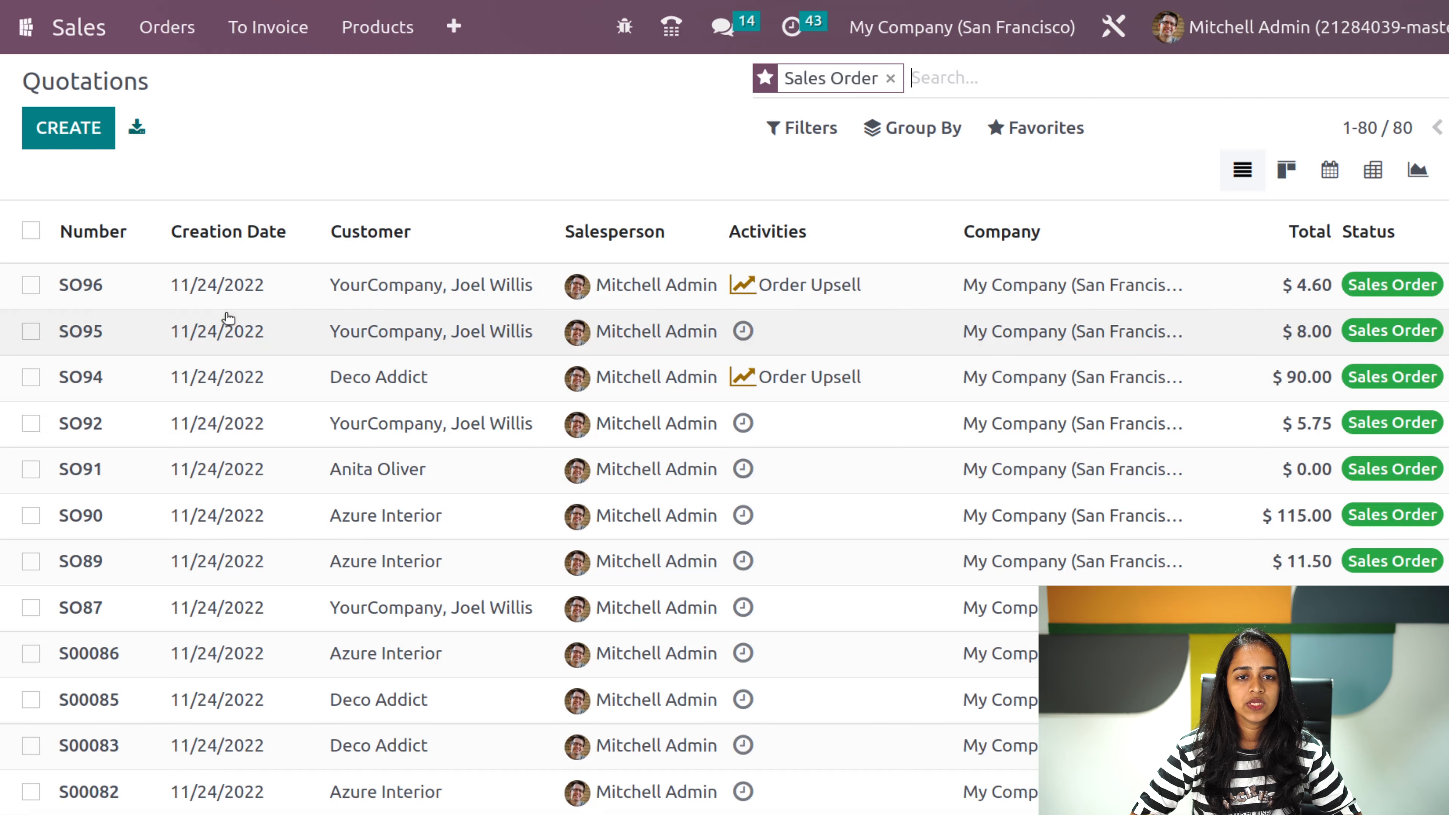
left_click(434, 34)
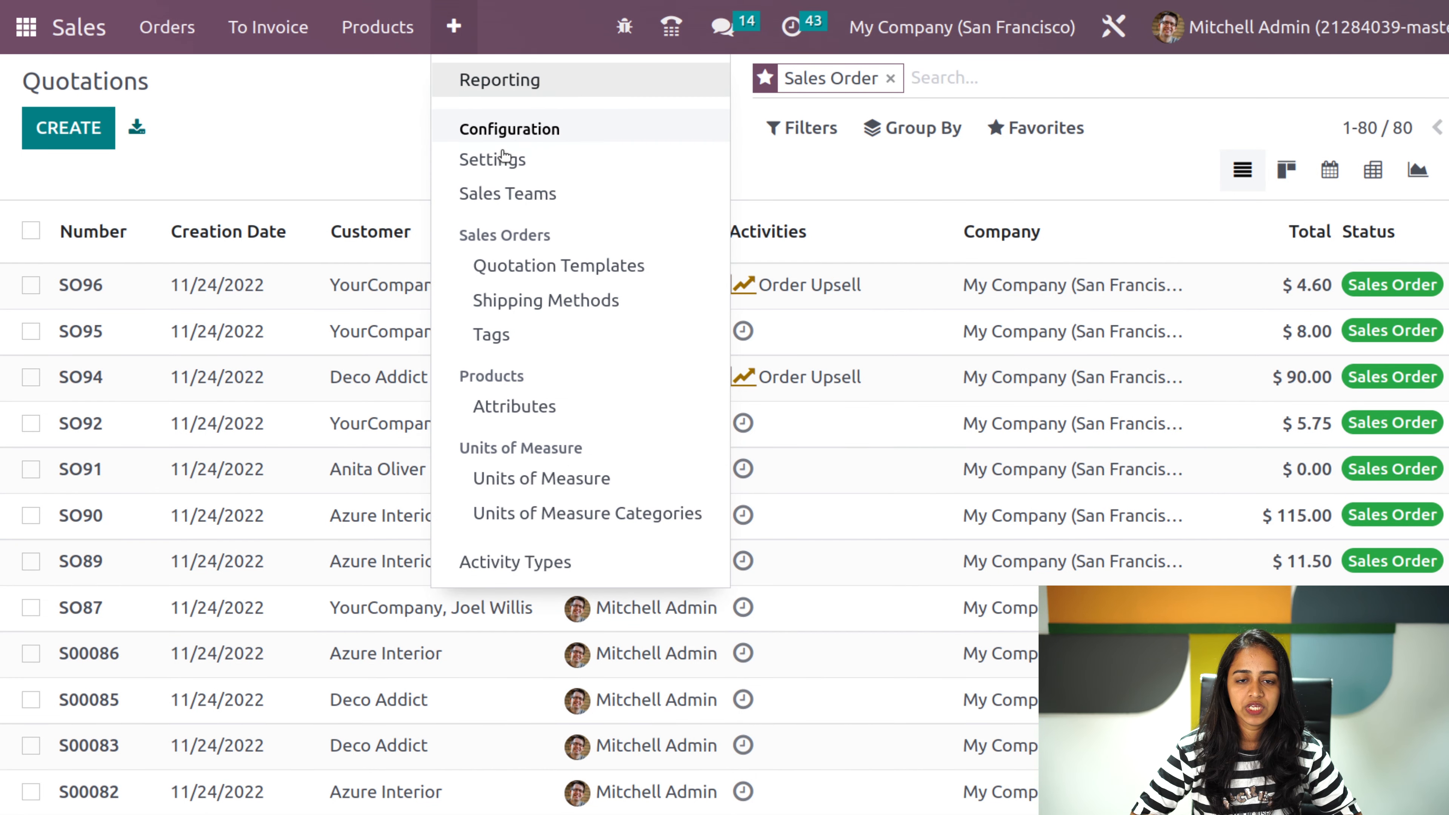
left_click(567, 266)
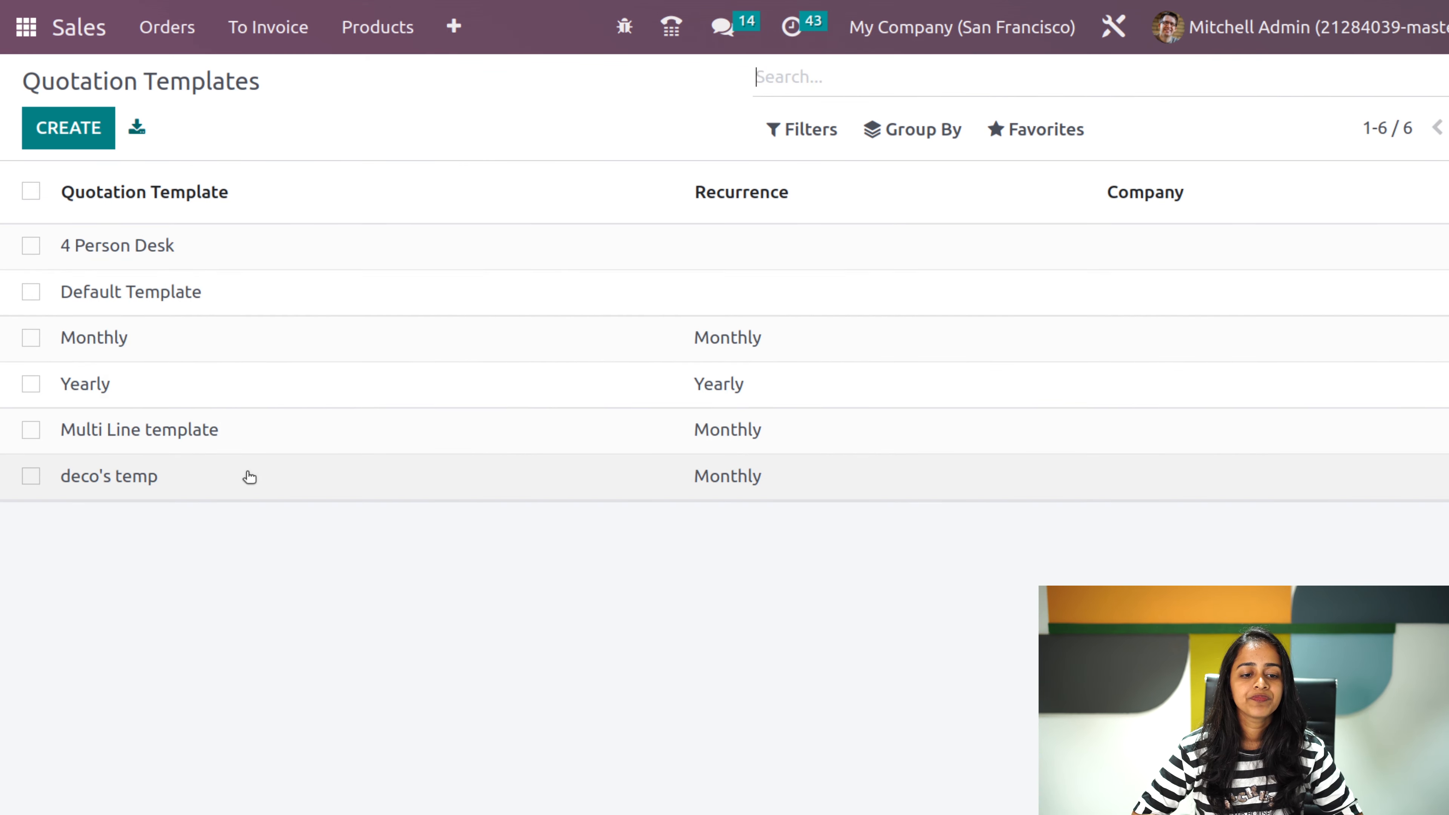
left_click(248, 478)
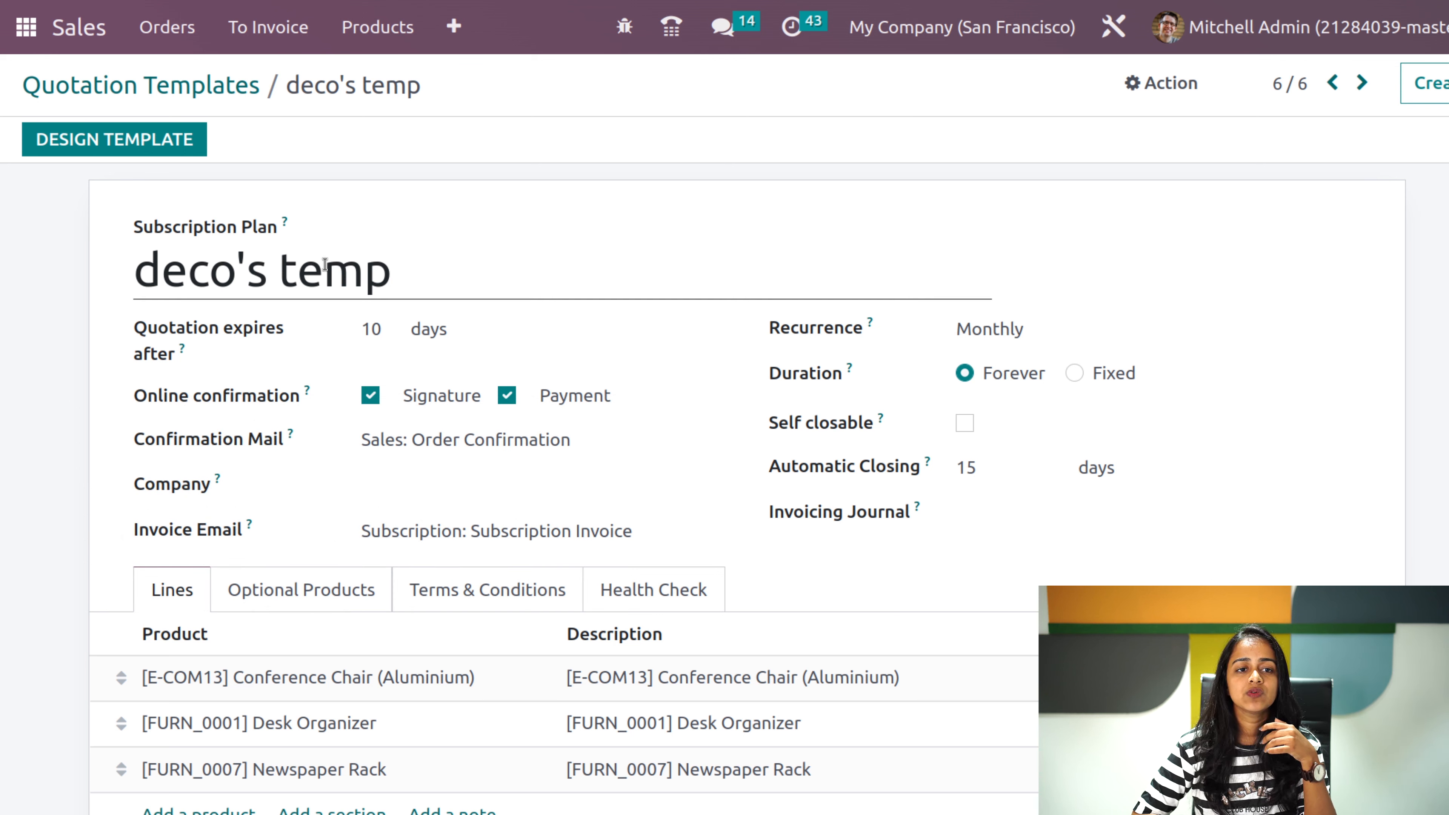
left_click(147, 32)
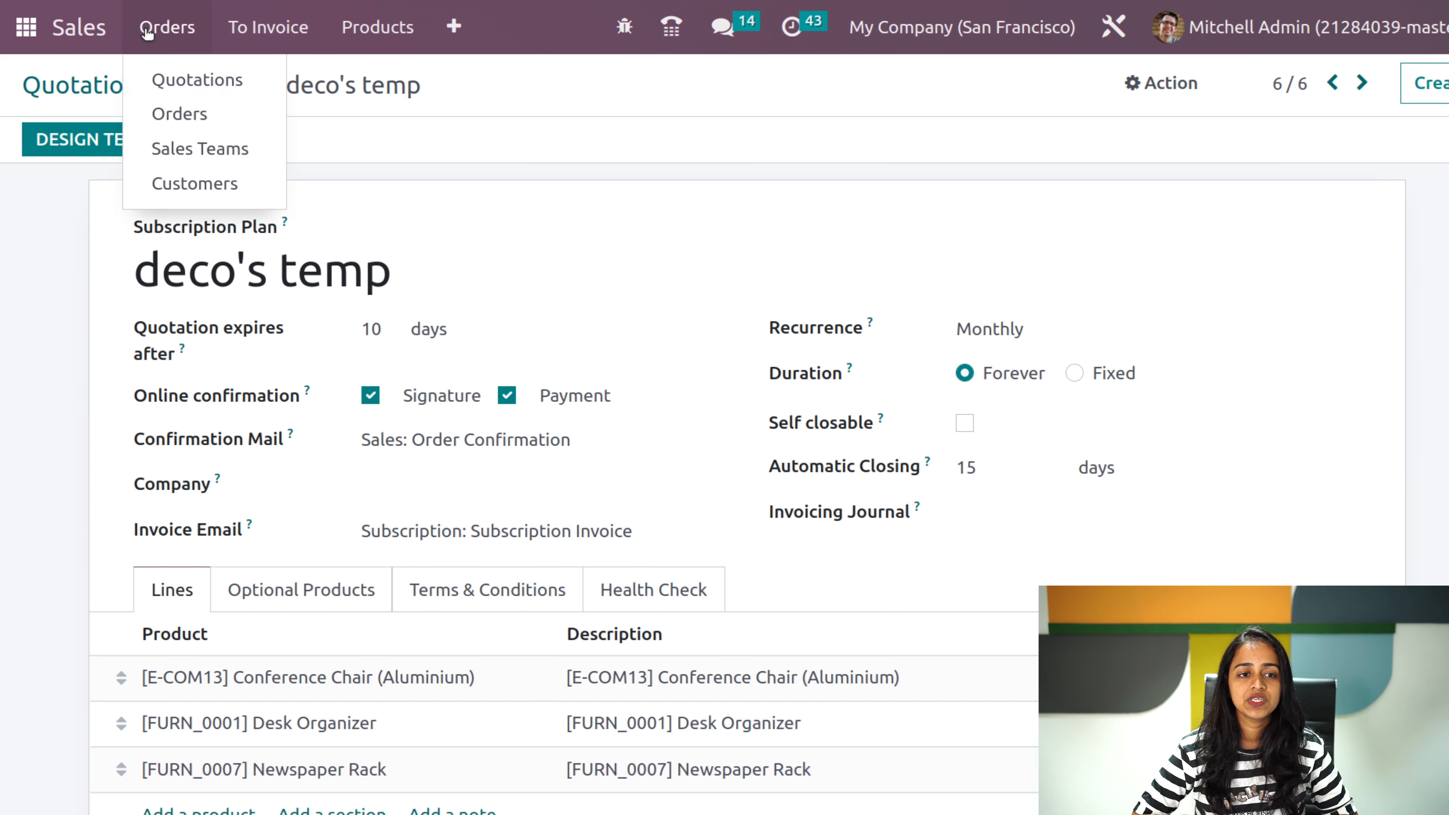
left_click(151, 79)
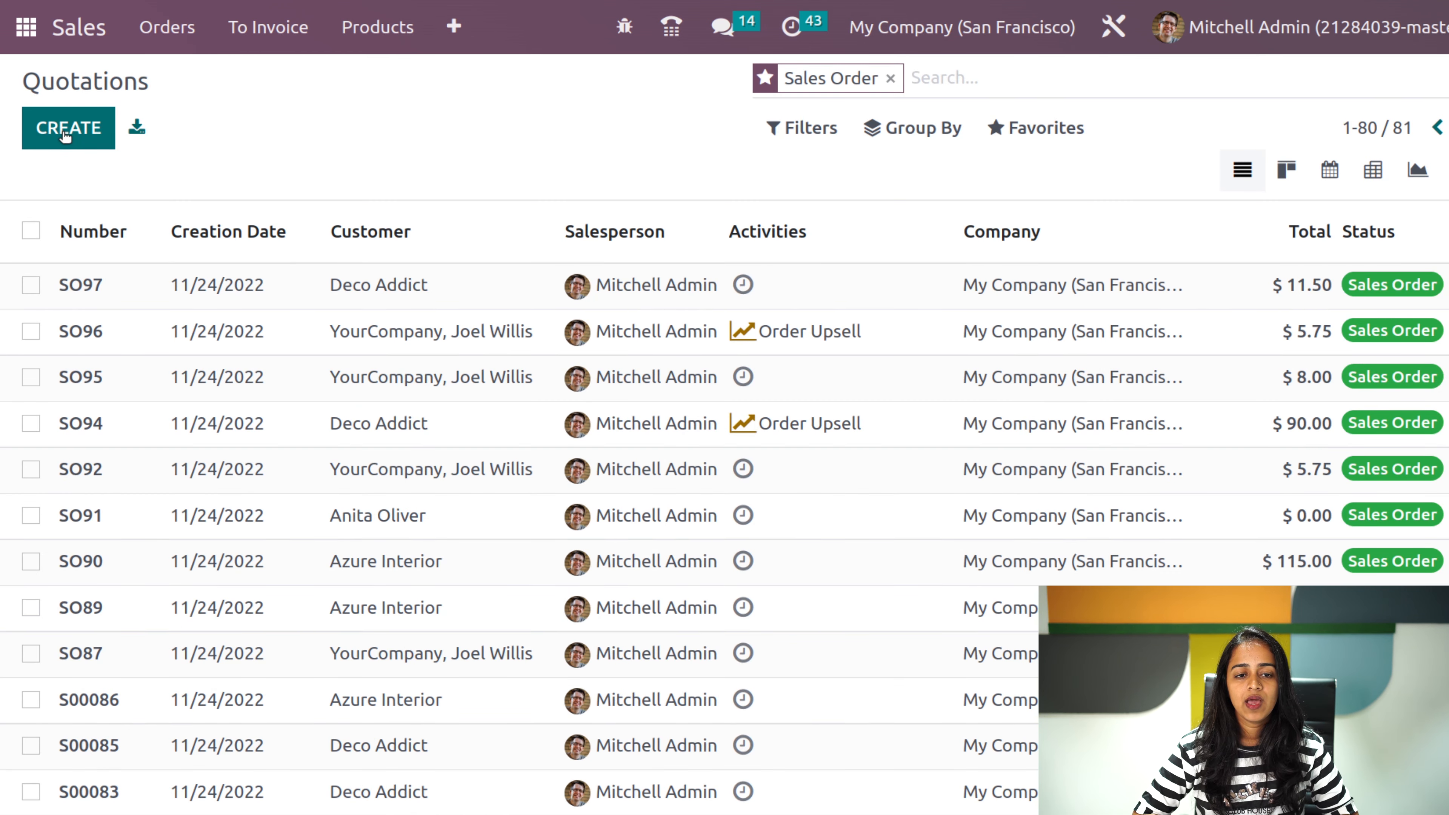
left_click(65, 136)
left_click(428, 366)
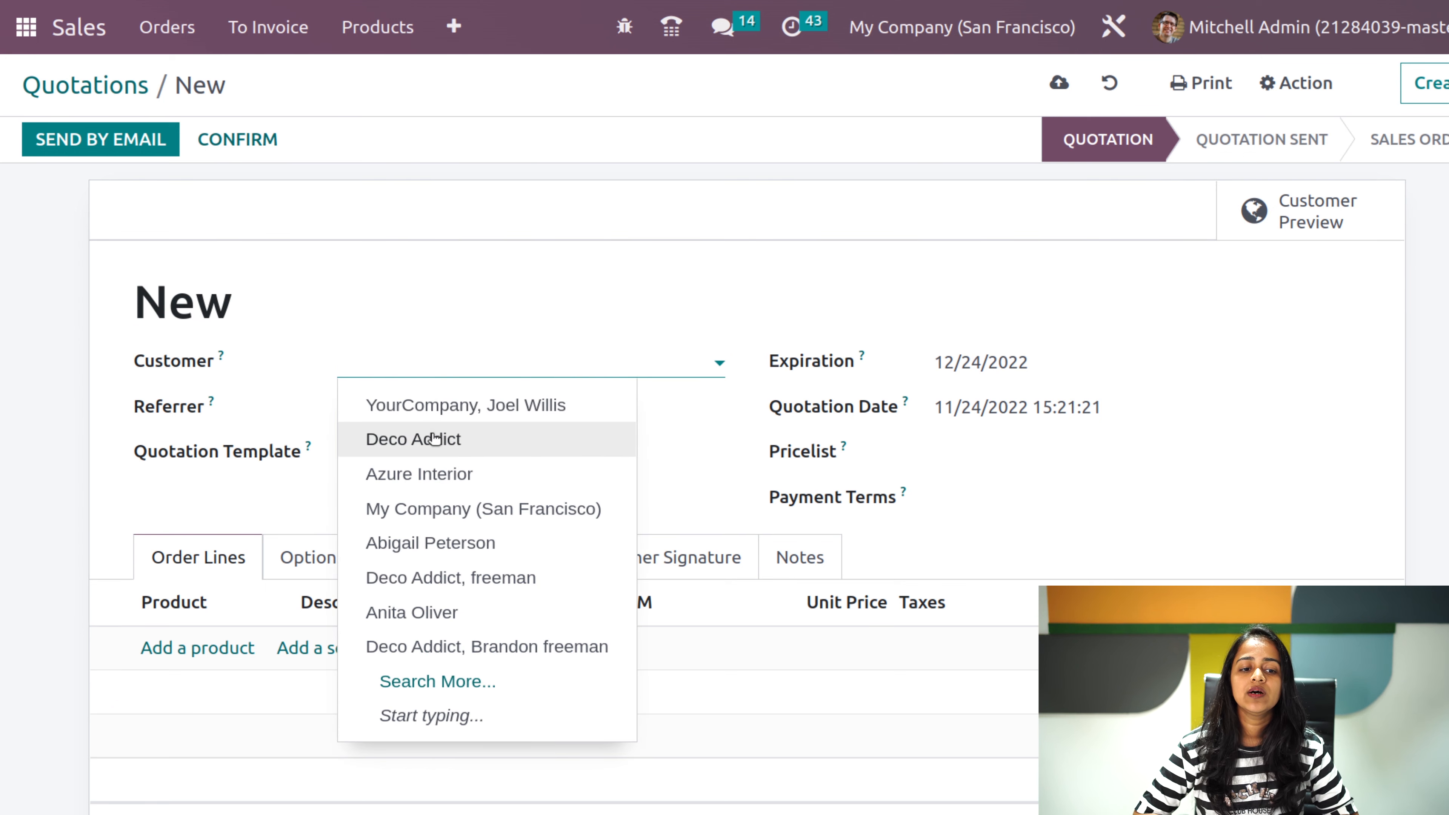
left_click(434, 440)
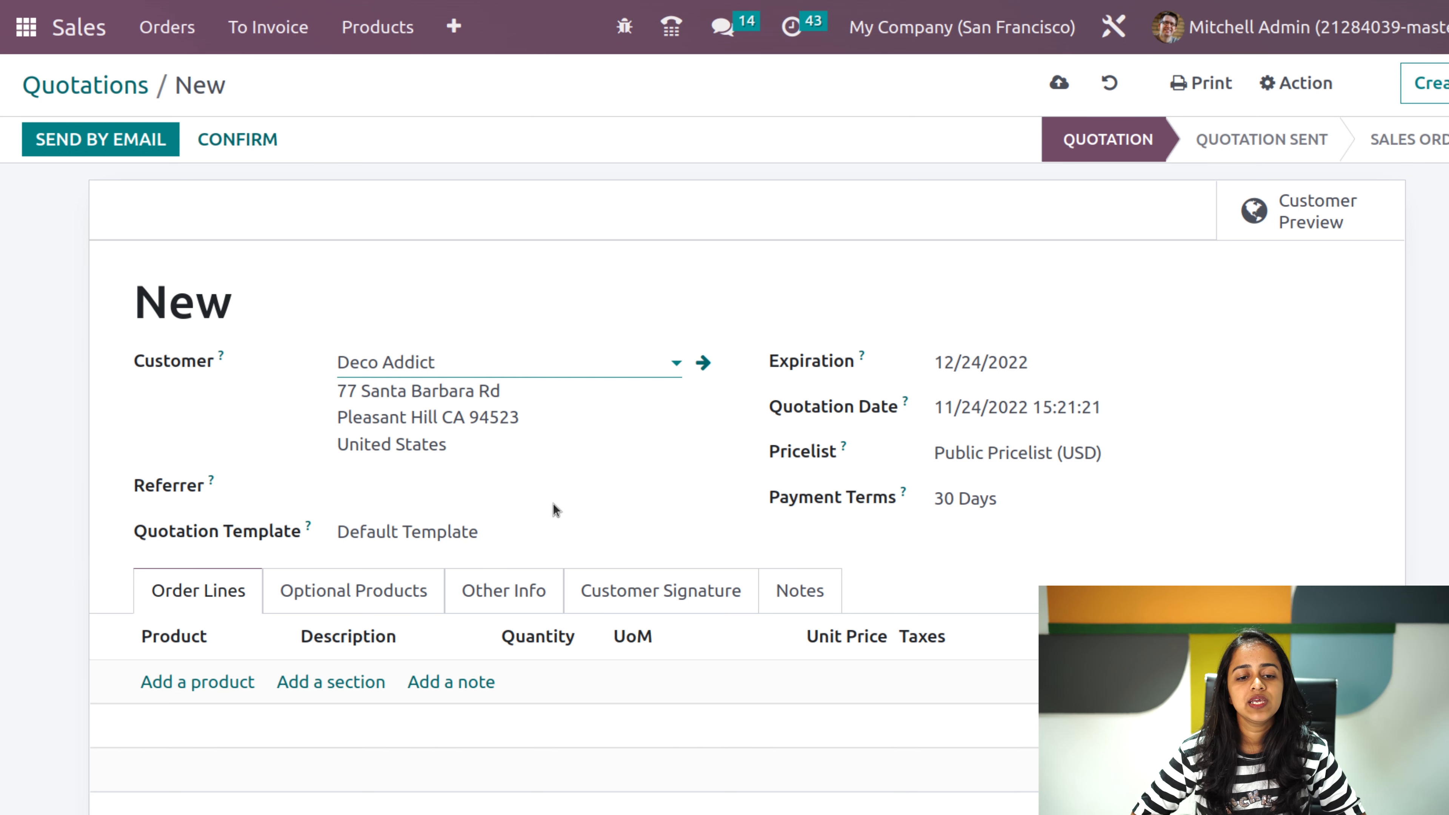
left_click(540, 527)
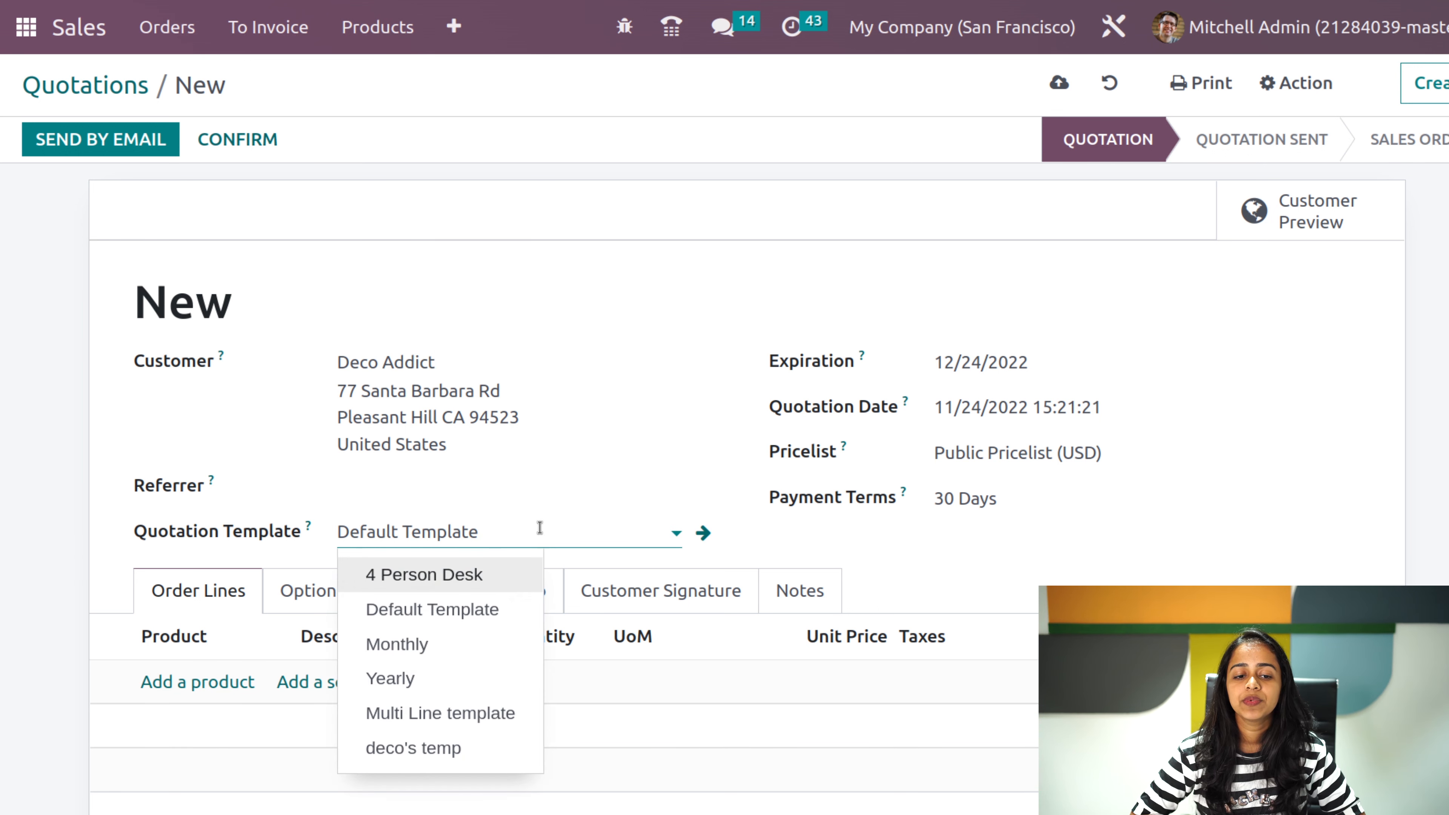
left_click(445, 746)
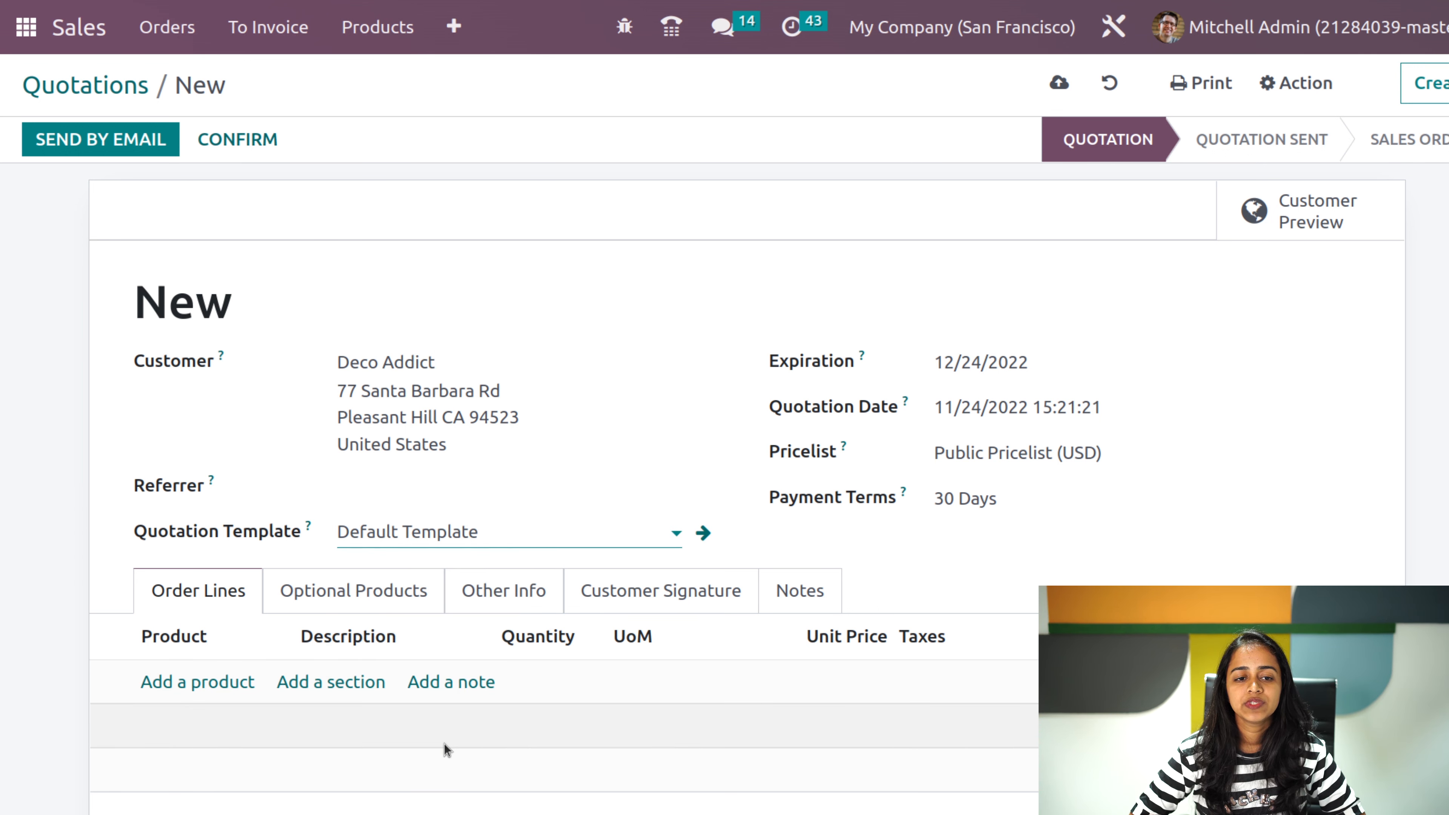
scroll(445, 744, "down", 7)
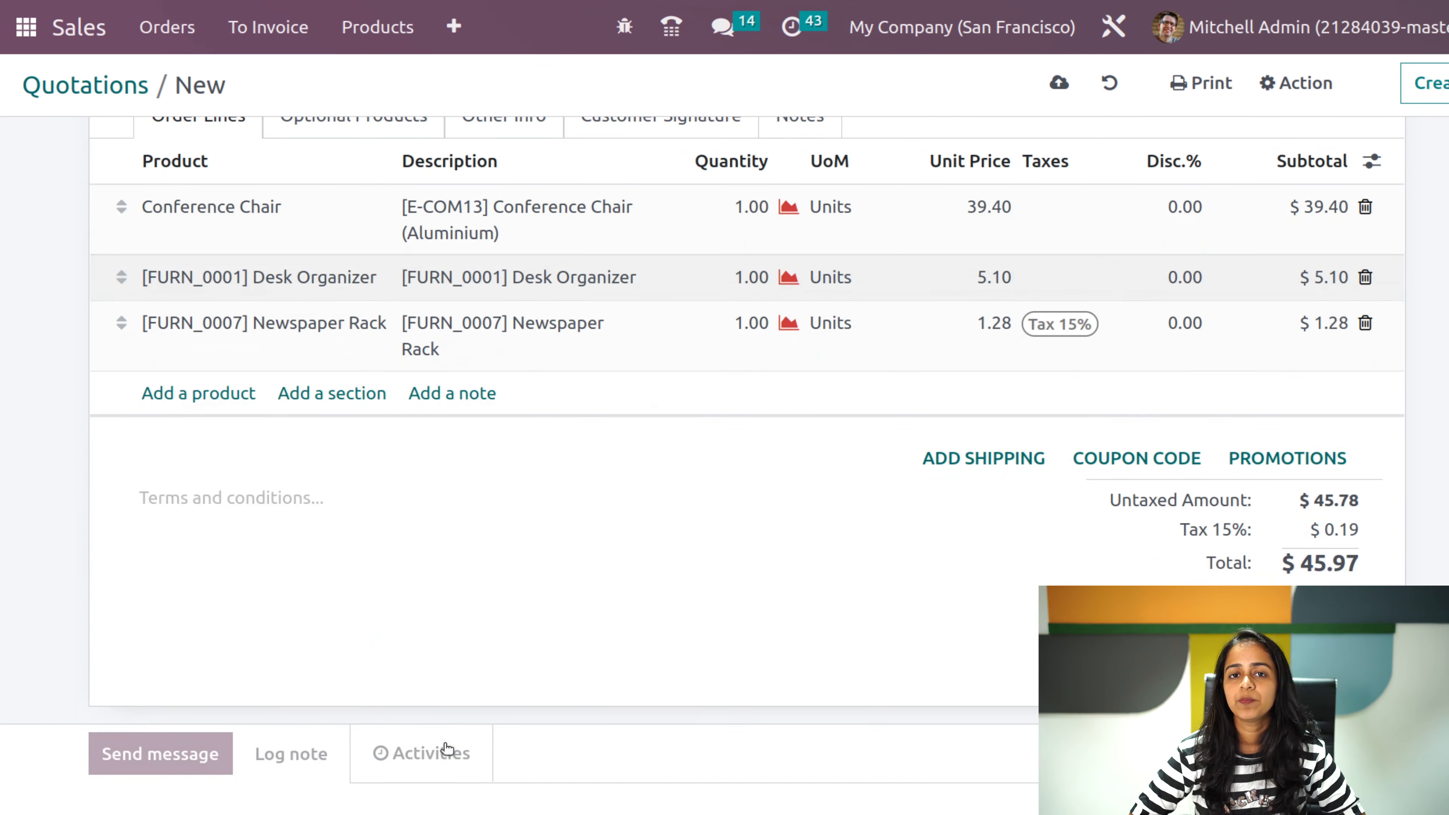
scroll(438, 662, "up", 1)
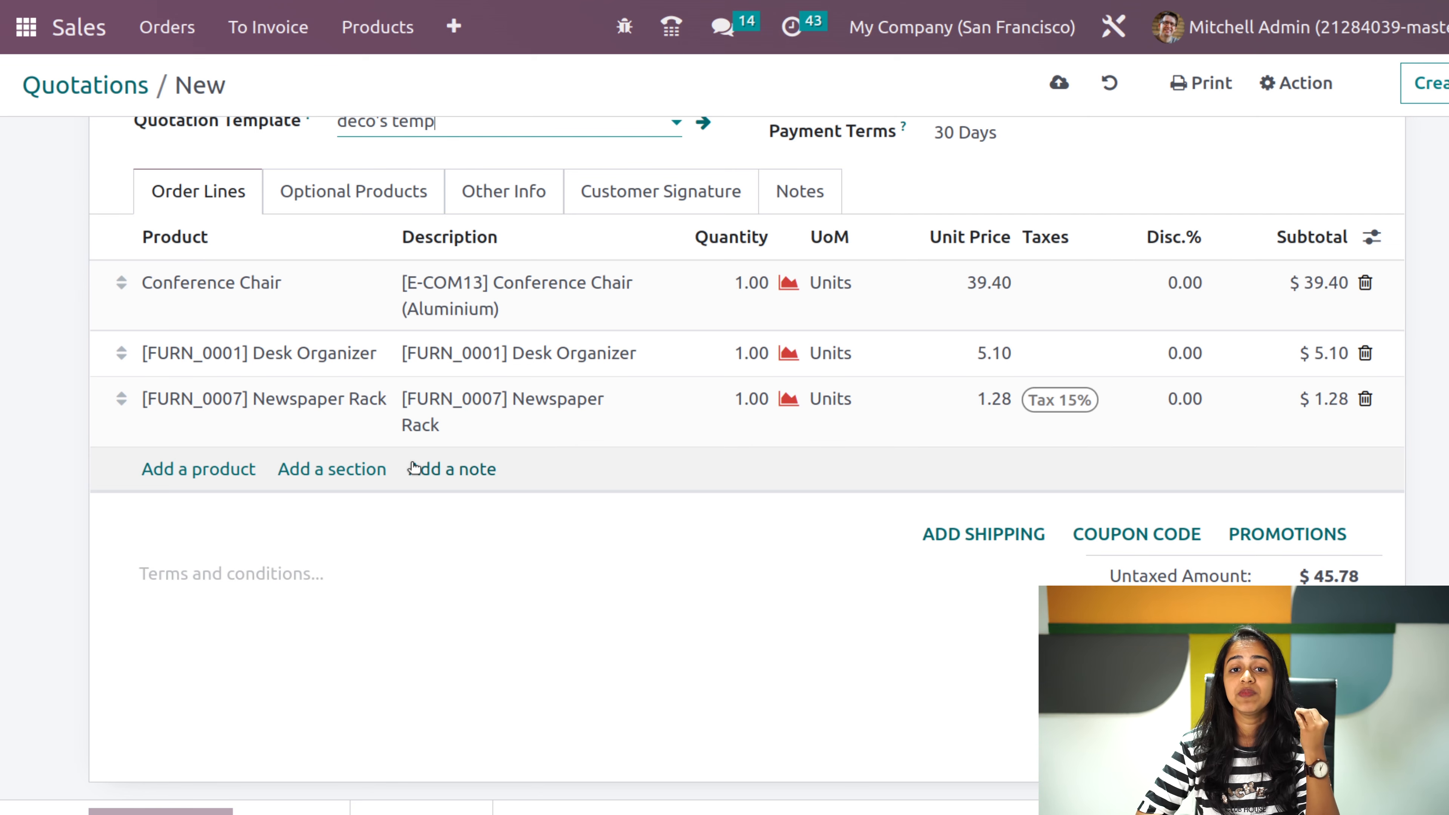
scroll(415, 468, "up", 6)
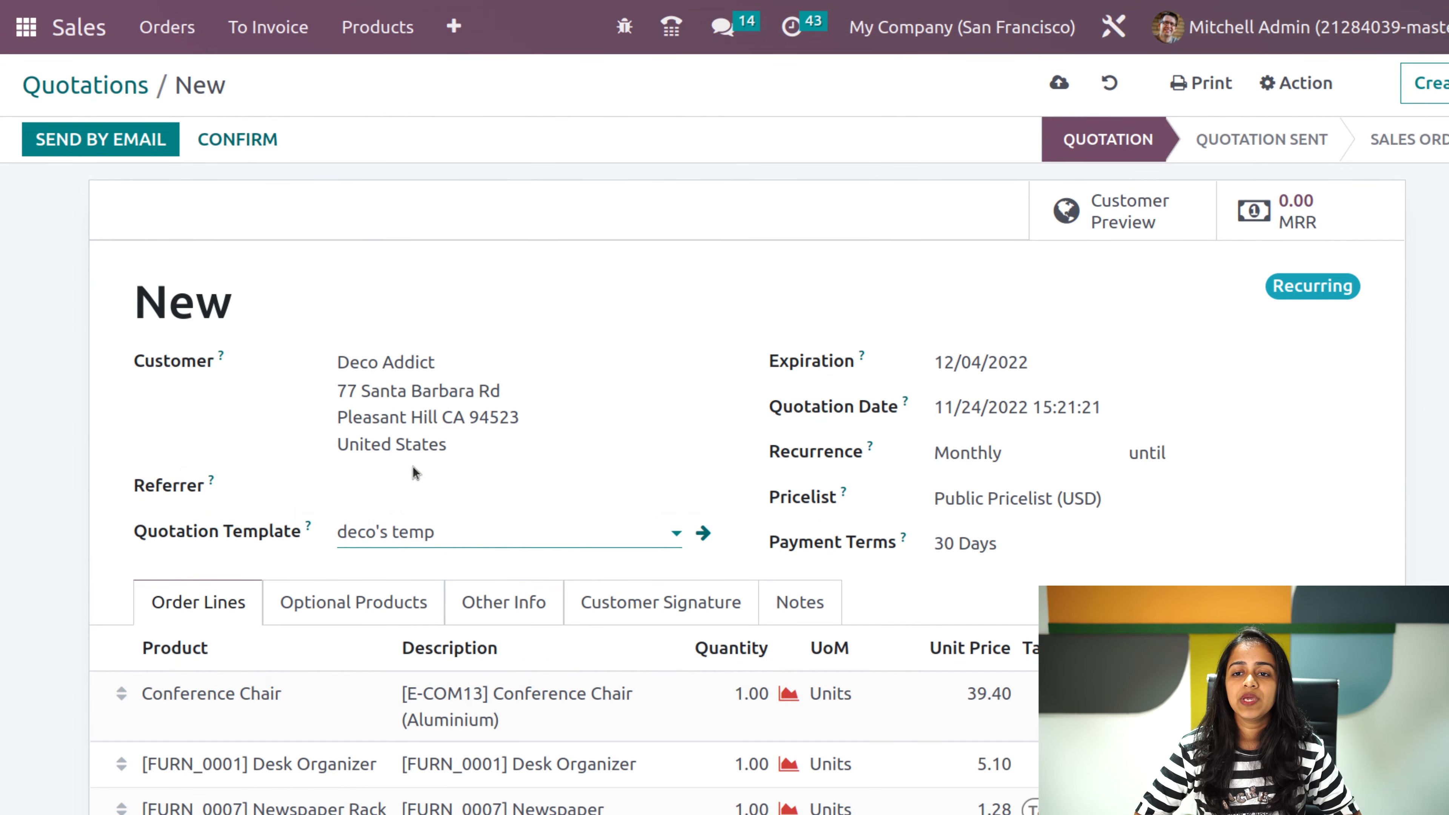
left_click(123, 139)
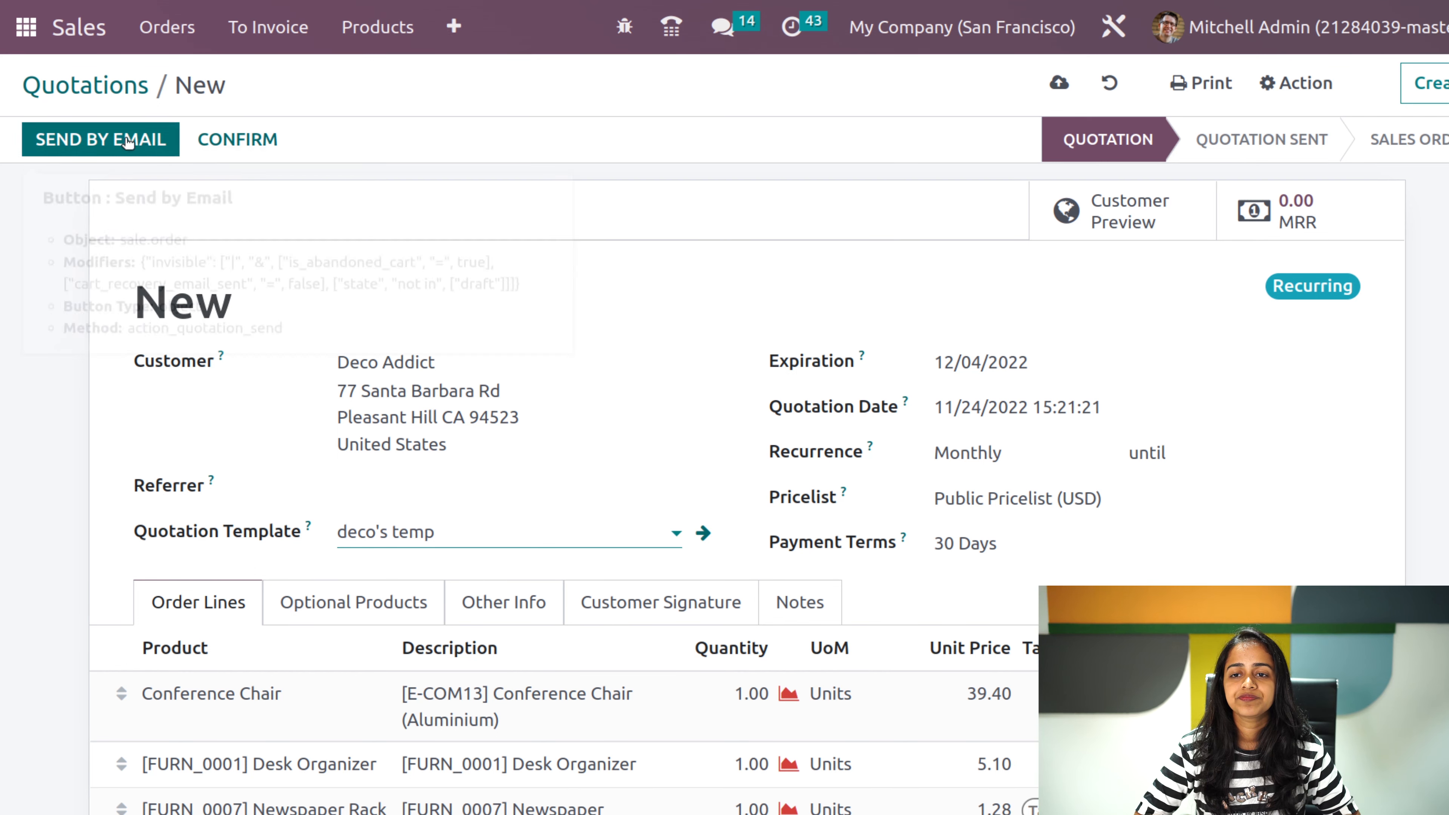
left_click(1132, 86)
- Discard the draft quotation and start a new shipping method named 'ups express'
left_click(1110, 86)
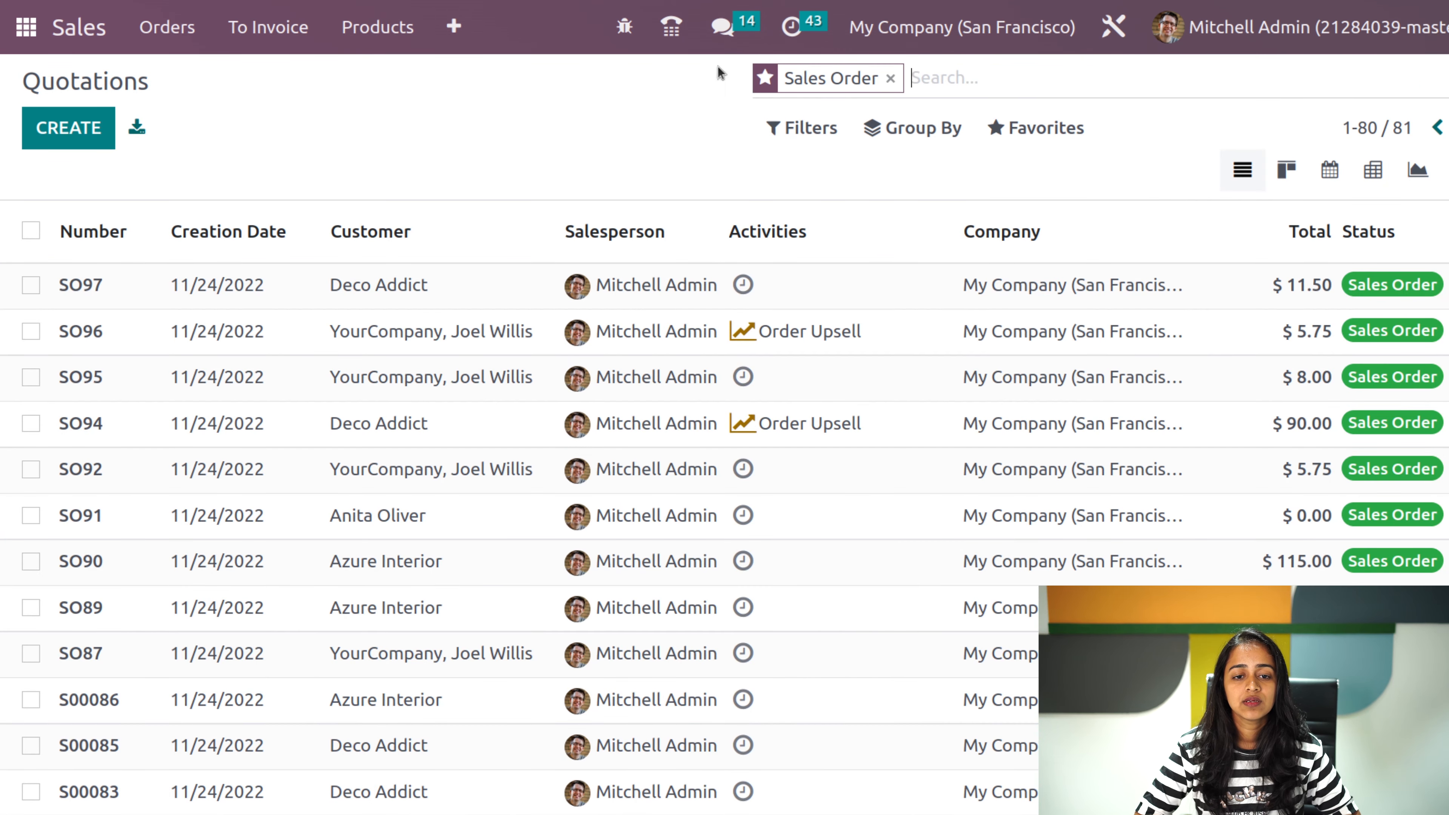
left_click(460, 34)
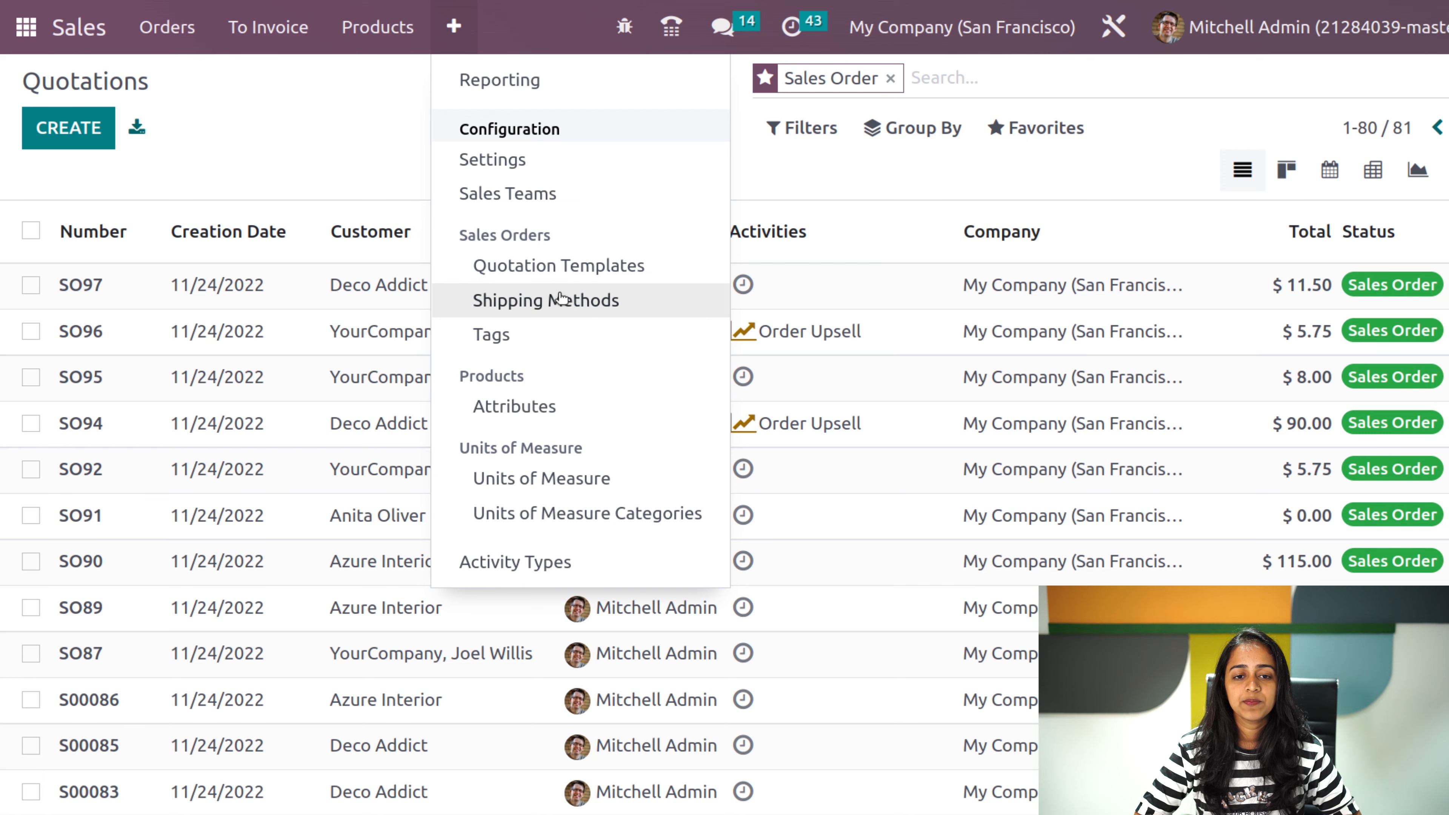
left_click(525, 301)
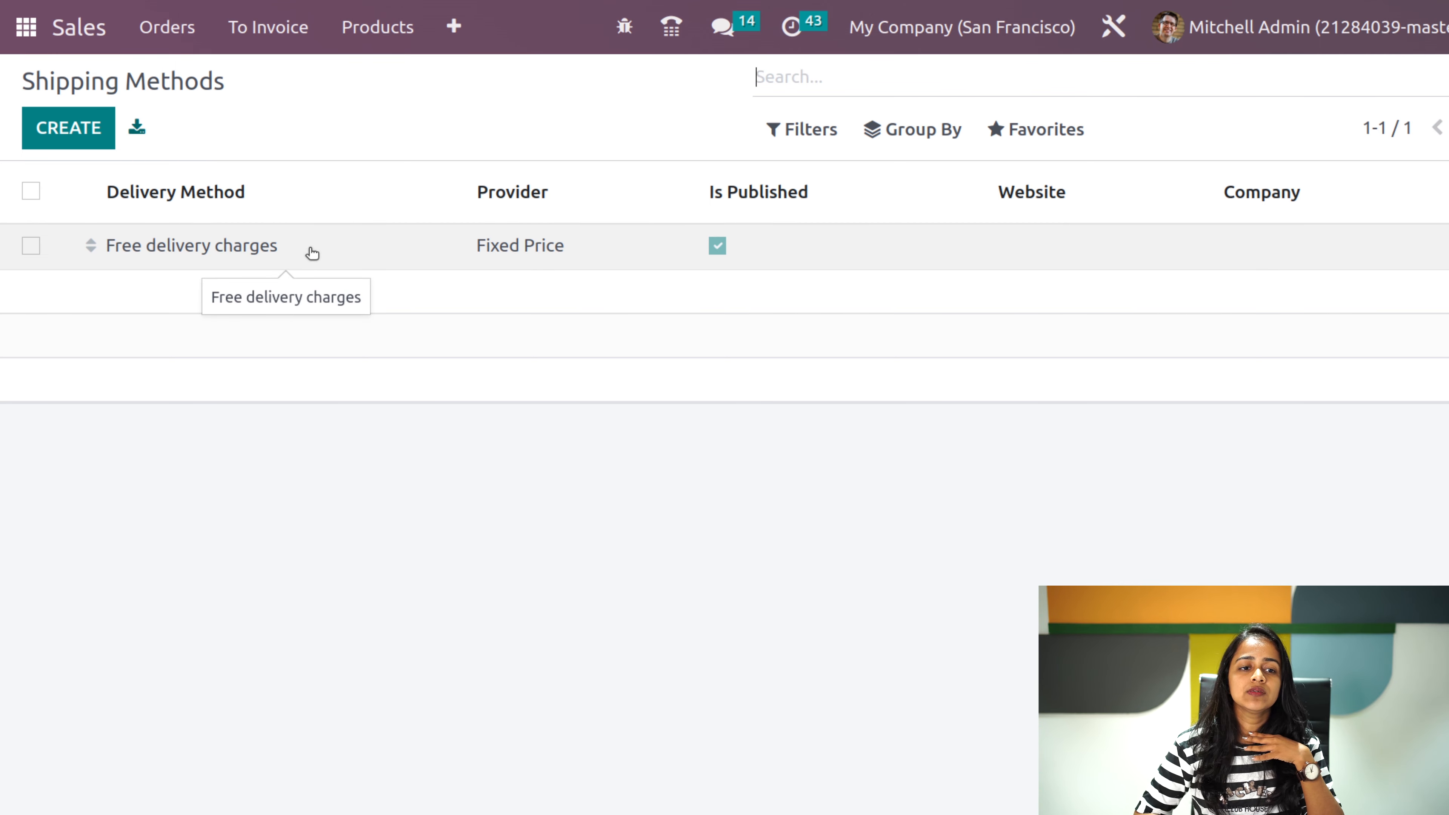
left_click(73, 141)
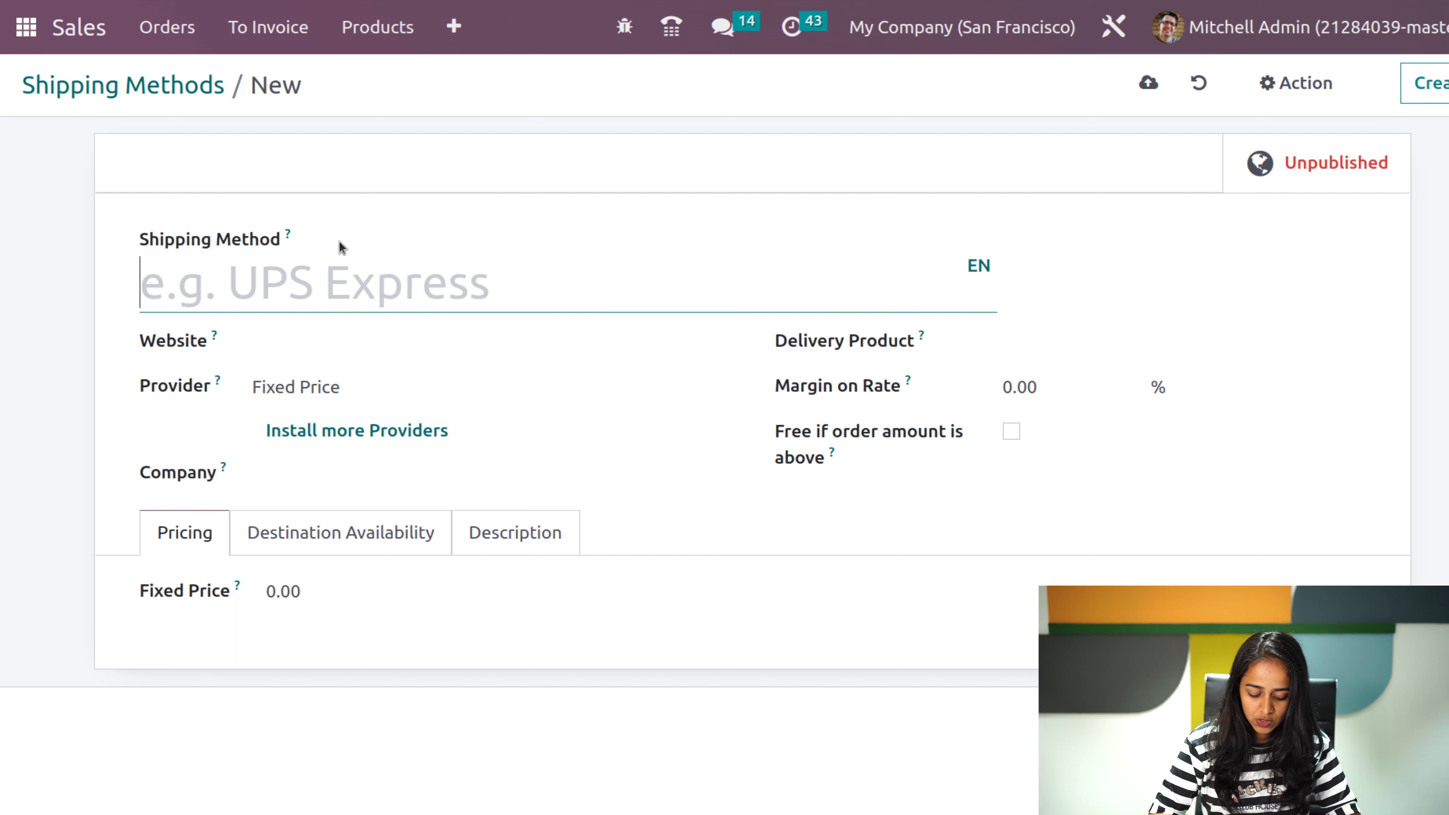
type("ups ")
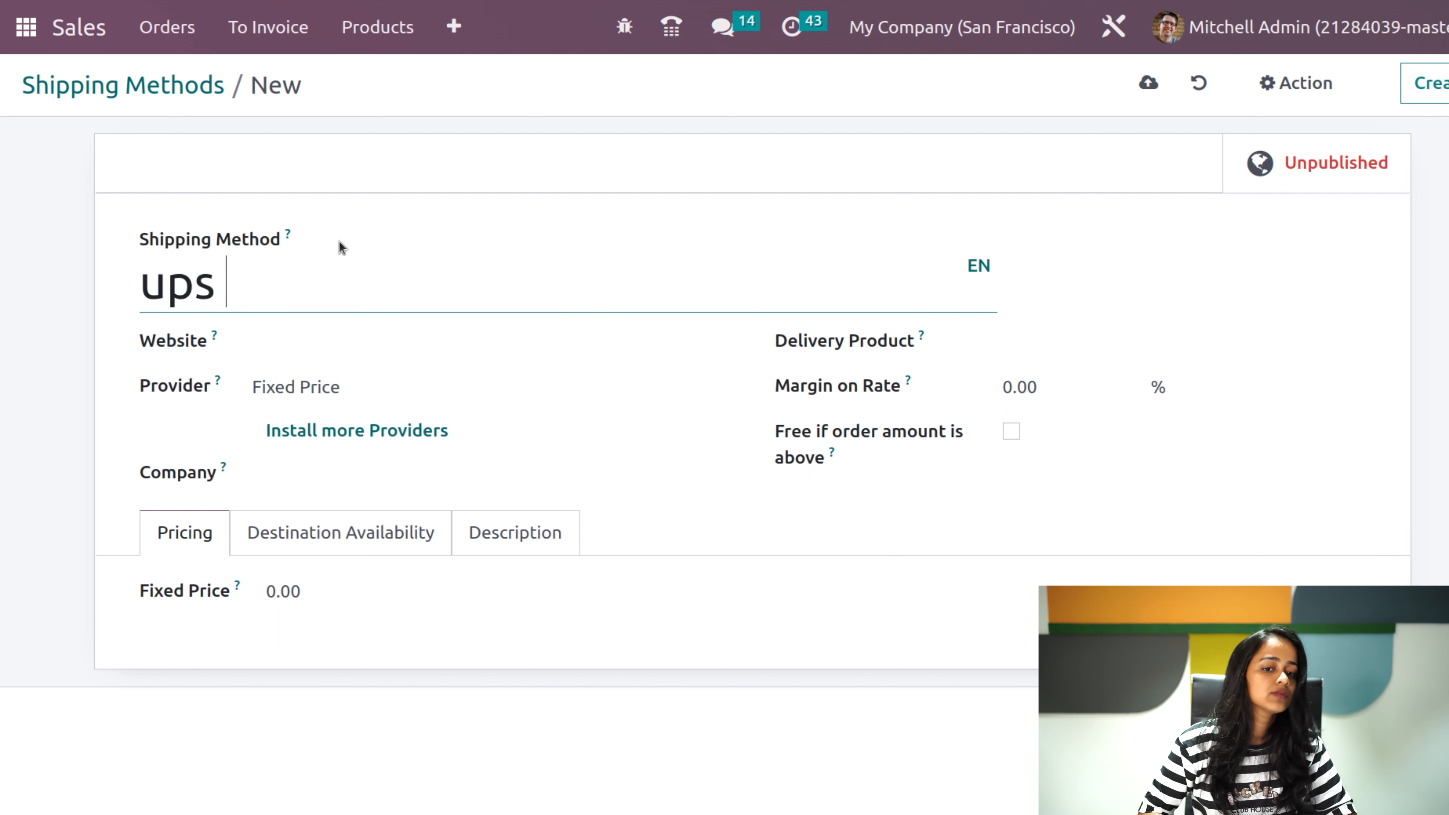
type("express")
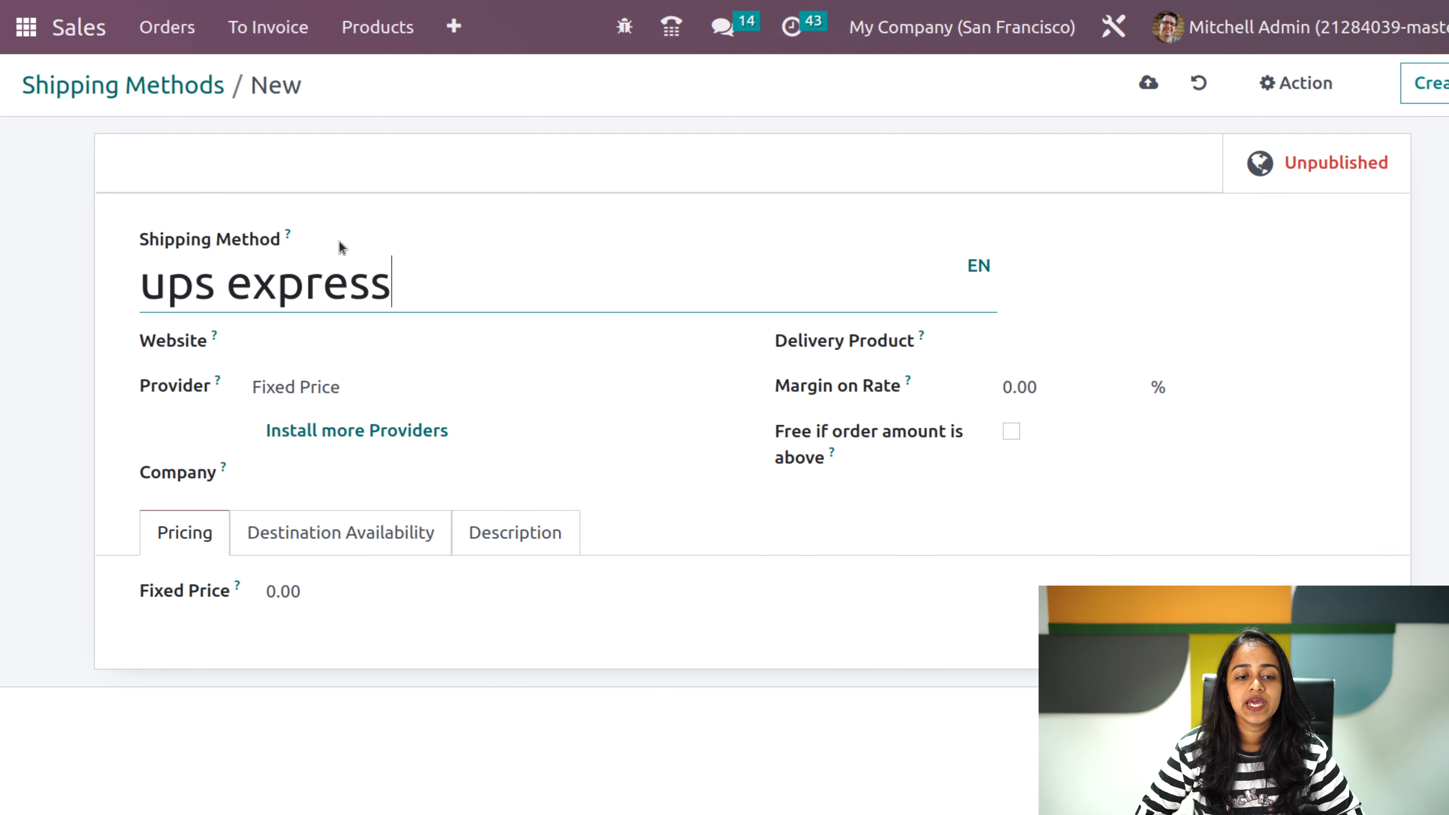
- Leave the company unset and set the fixed price to 10.00
left_click(361, 389)
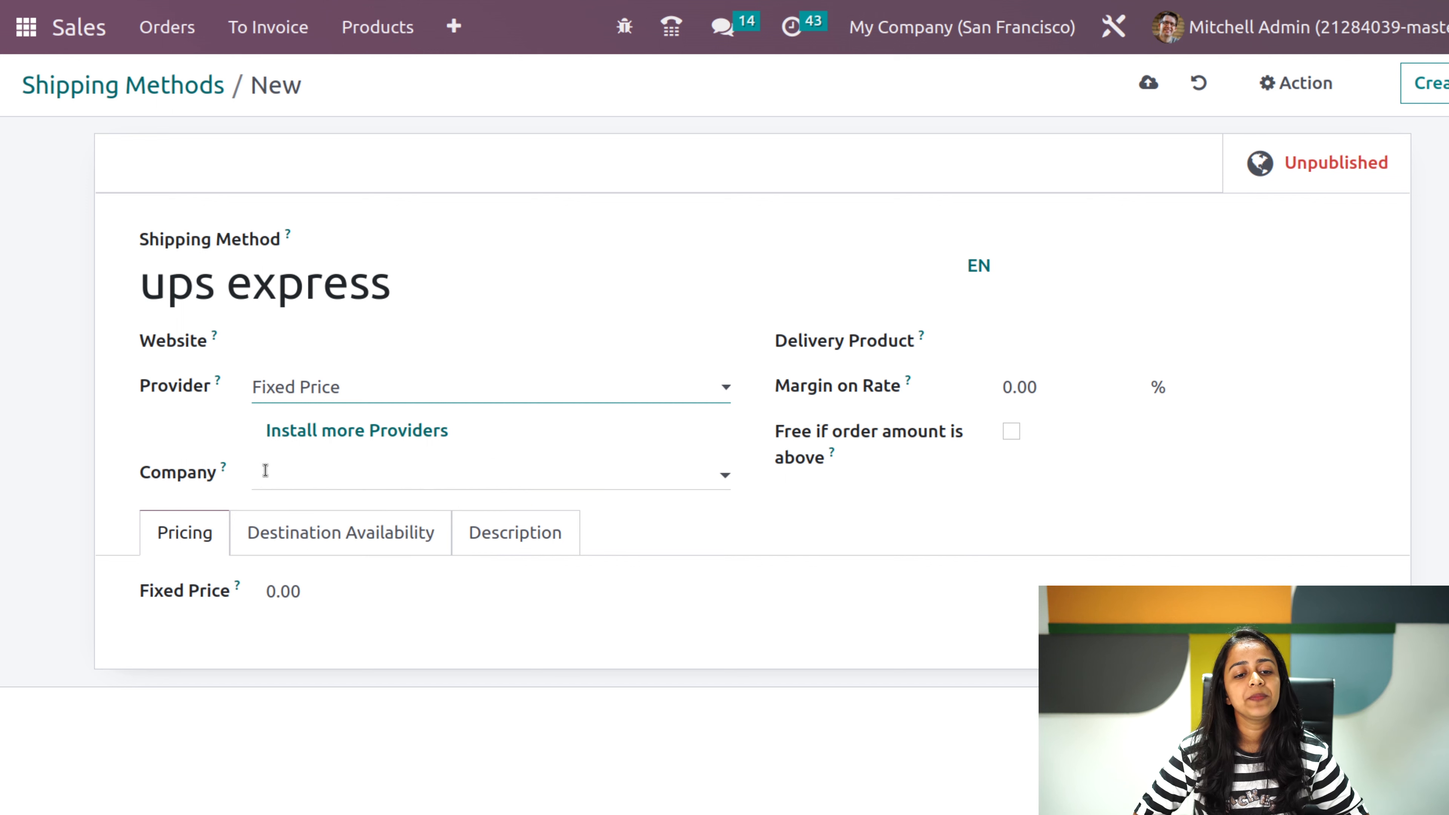
left_click(338, 480)
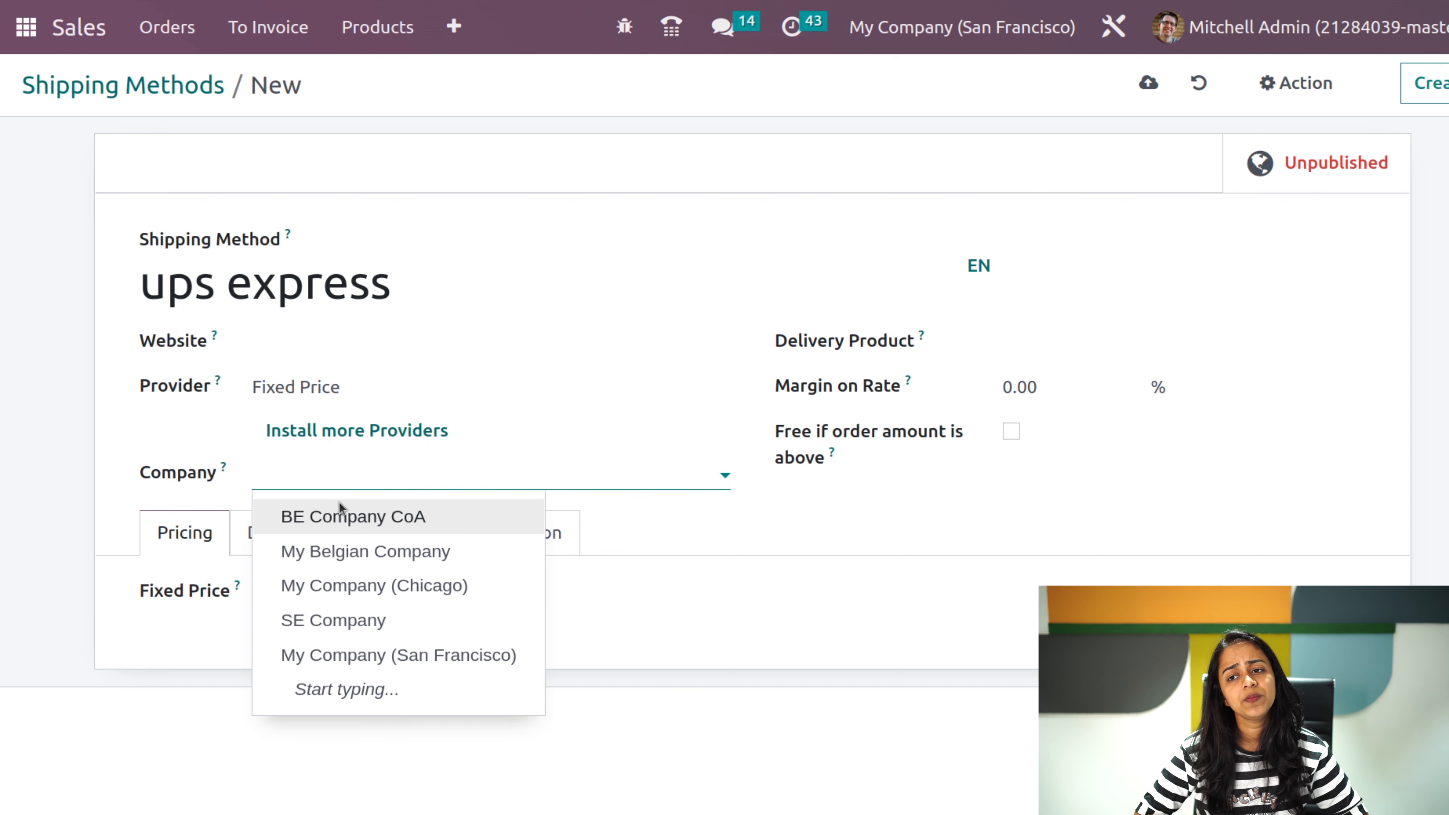
left_click(834, 595)
left_click(310, 589)
key("BackSpace")
type("10")
left_click(423, 639)
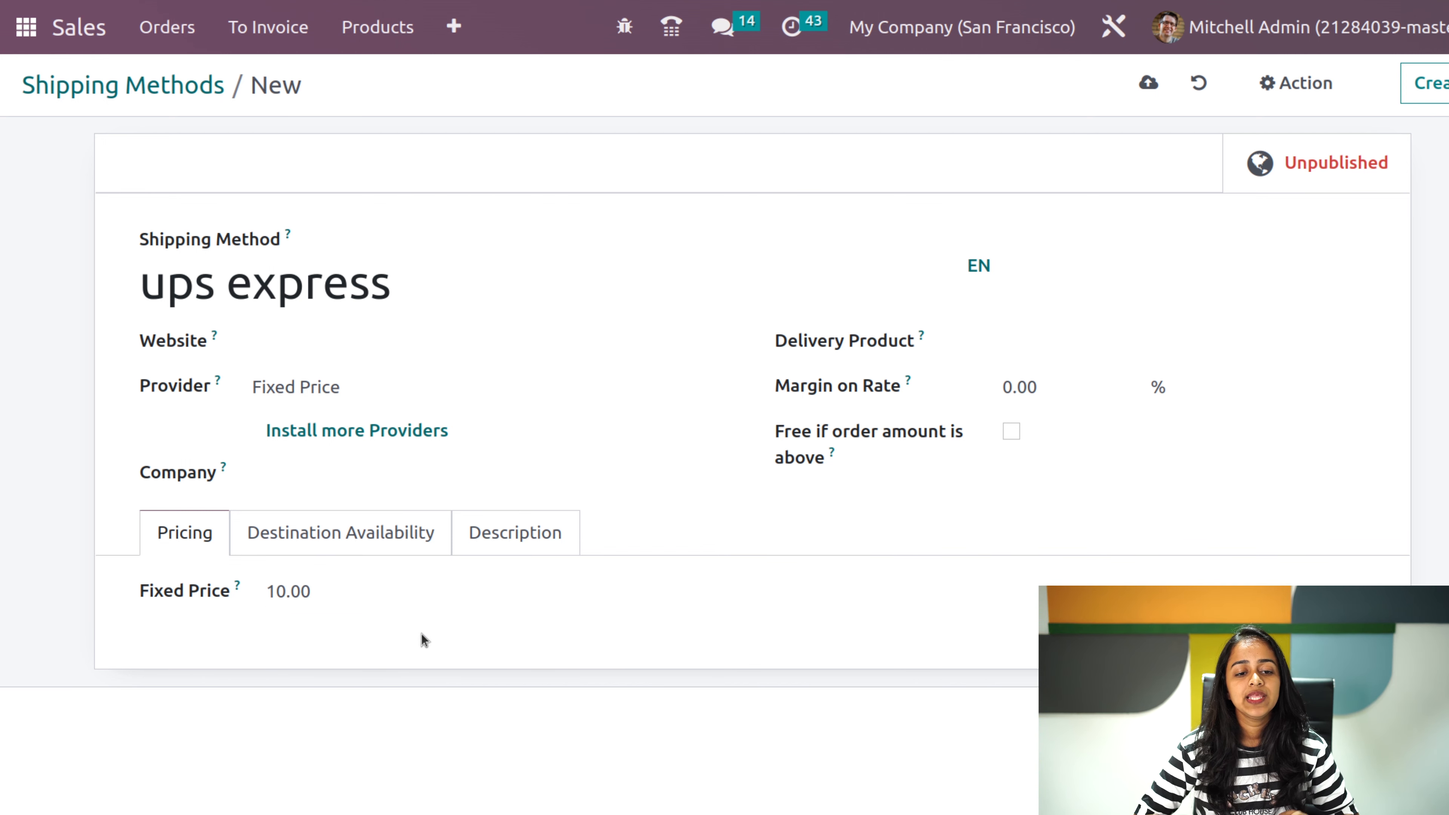
- Add Angola to the destination countries, then remove it again
left_click(328, 531)
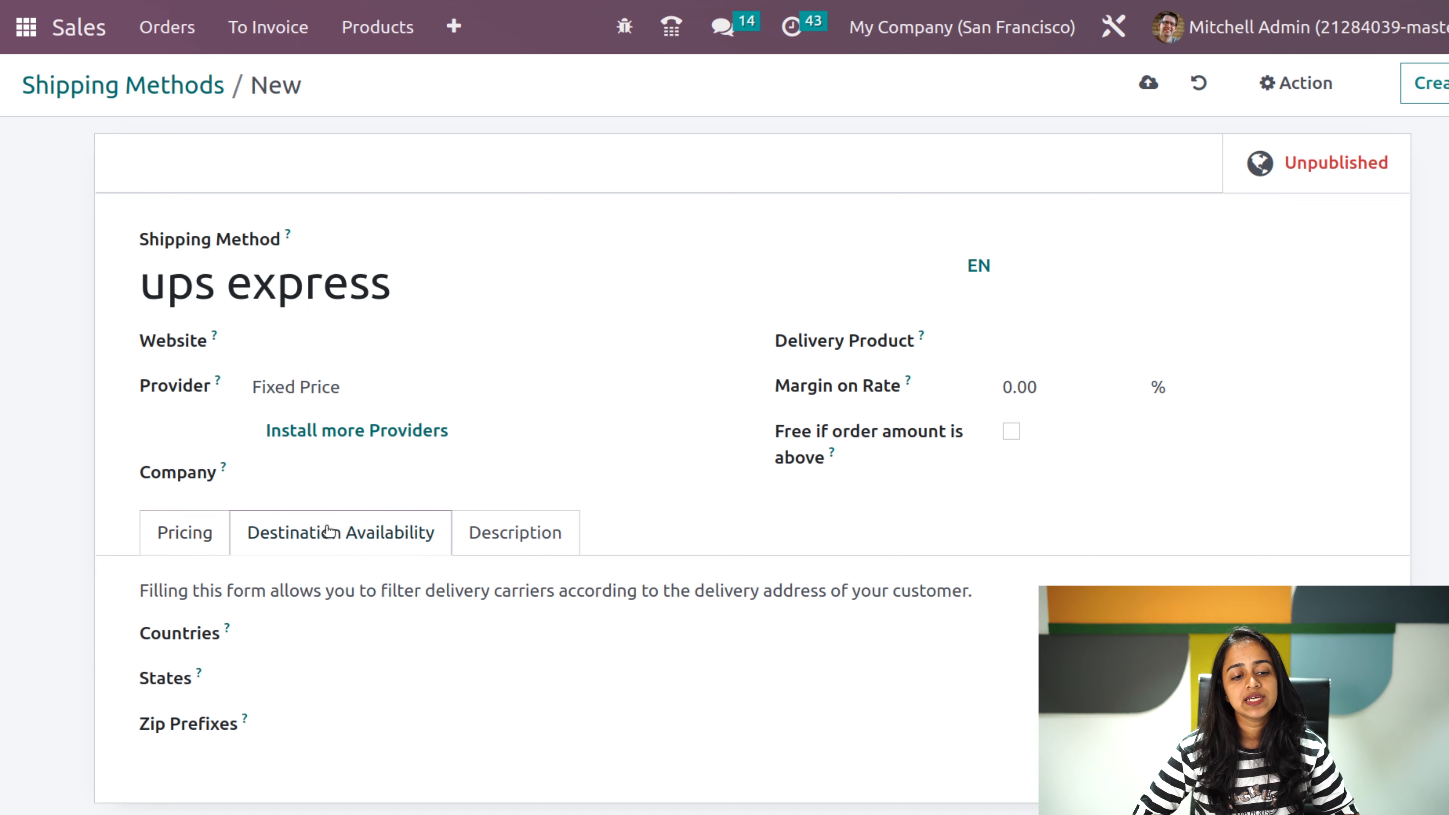
left_click(315, 635)
left_click(386, 650)
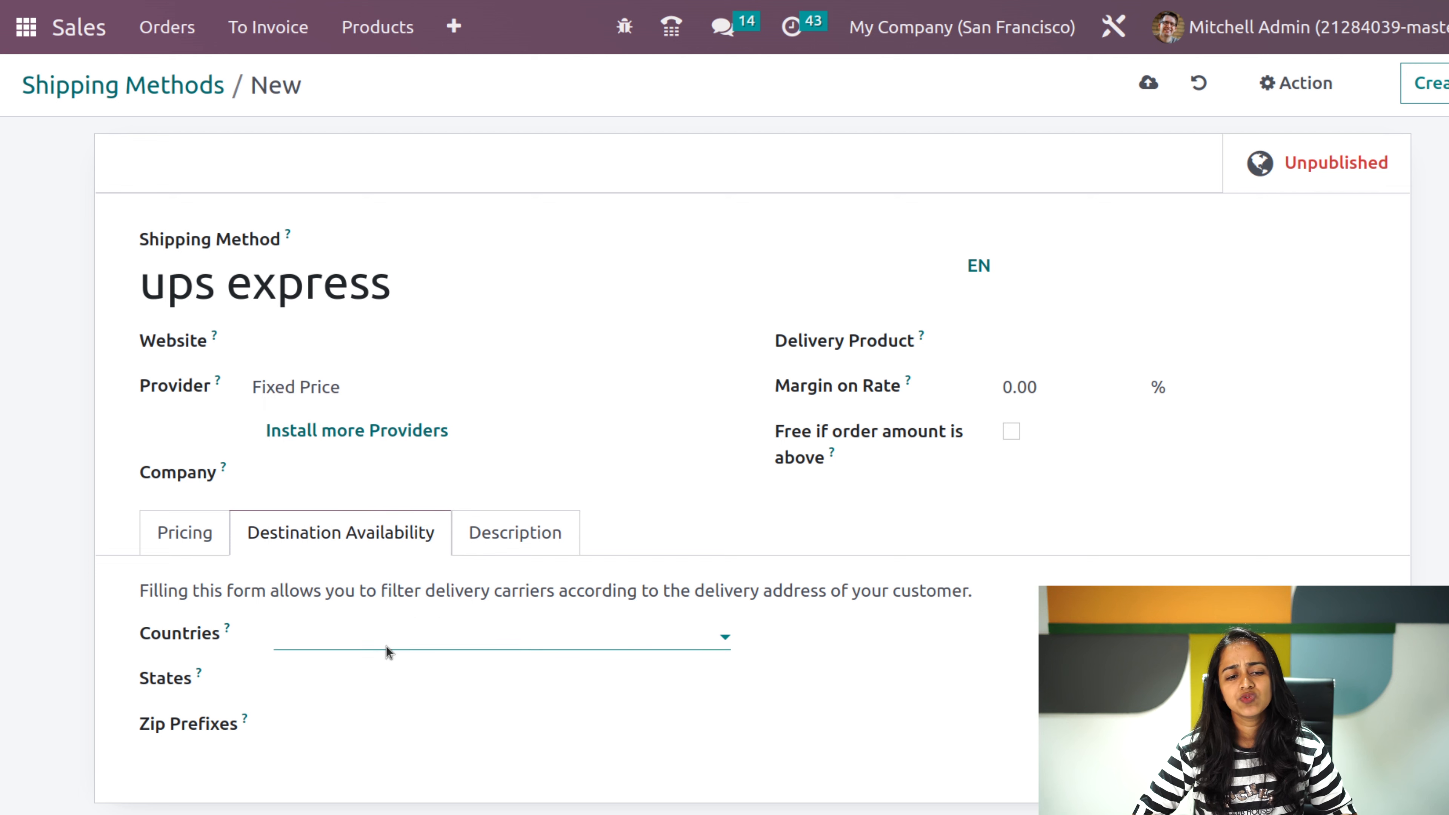
left_click(390, 635)
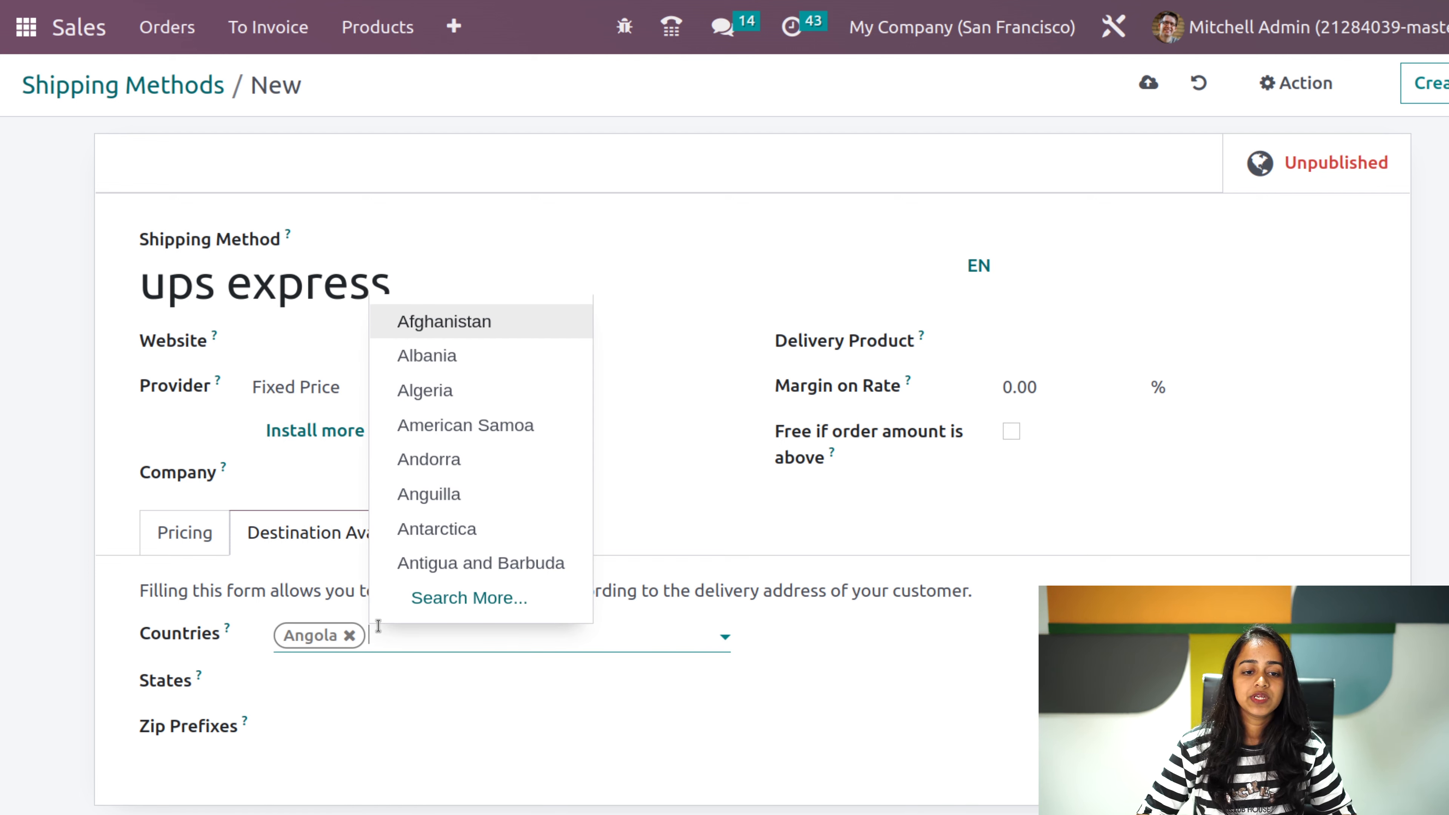
left_click(373, 638)
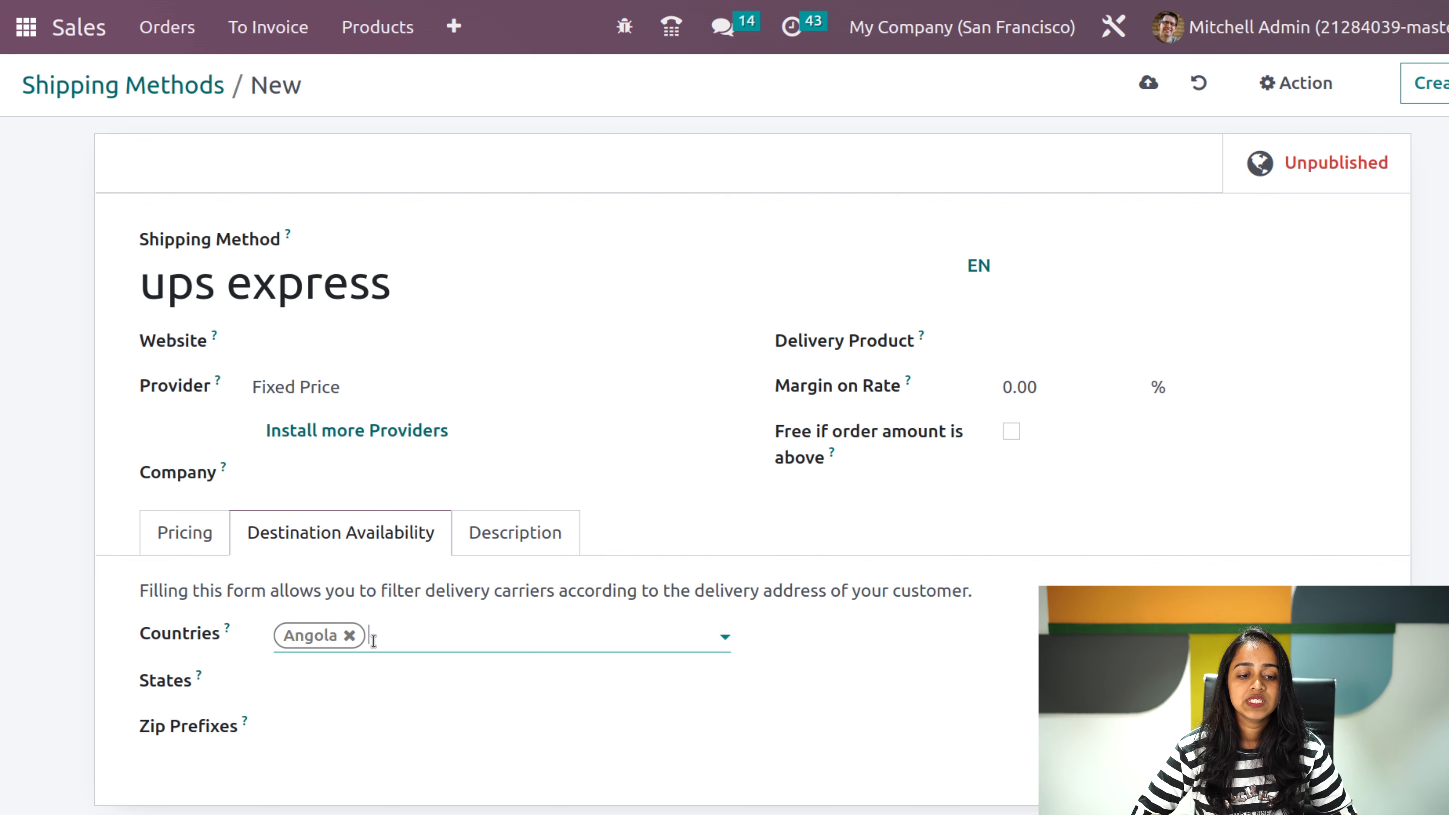
key("BackSpace")
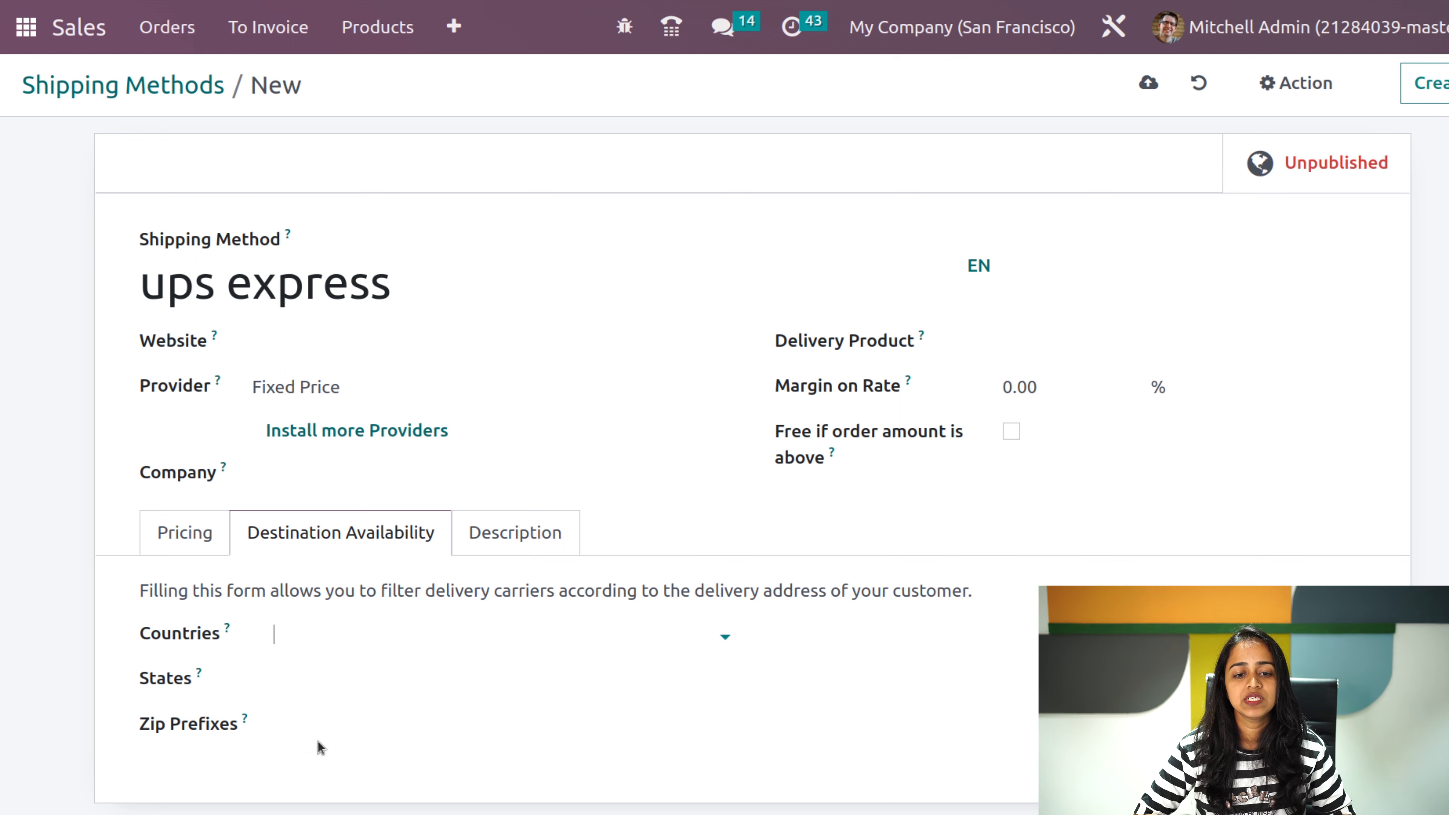
- Begin creating a new delivery product 'delv1' with full details
left_click(561, 533)
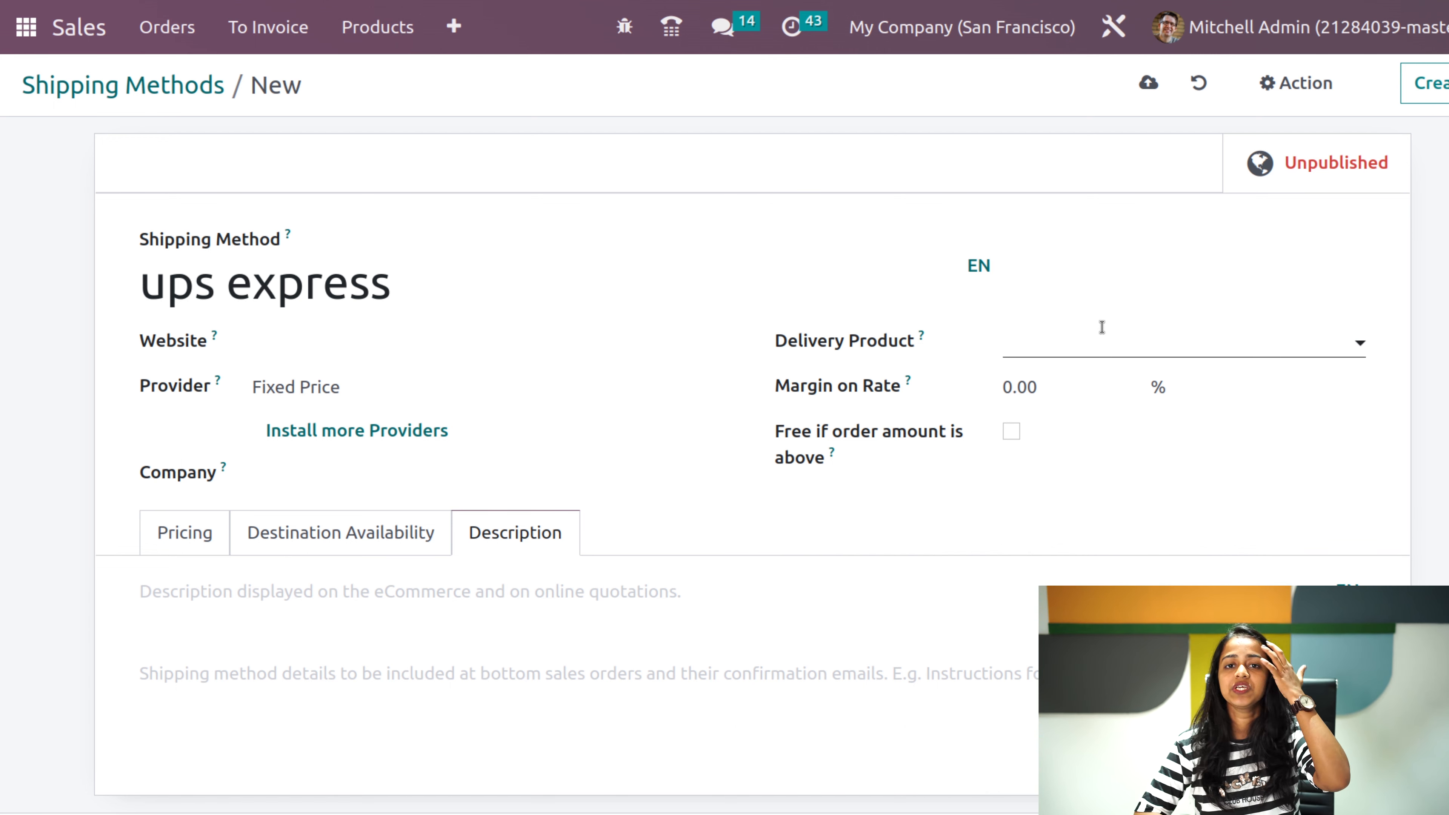
left_click(1105, 339)
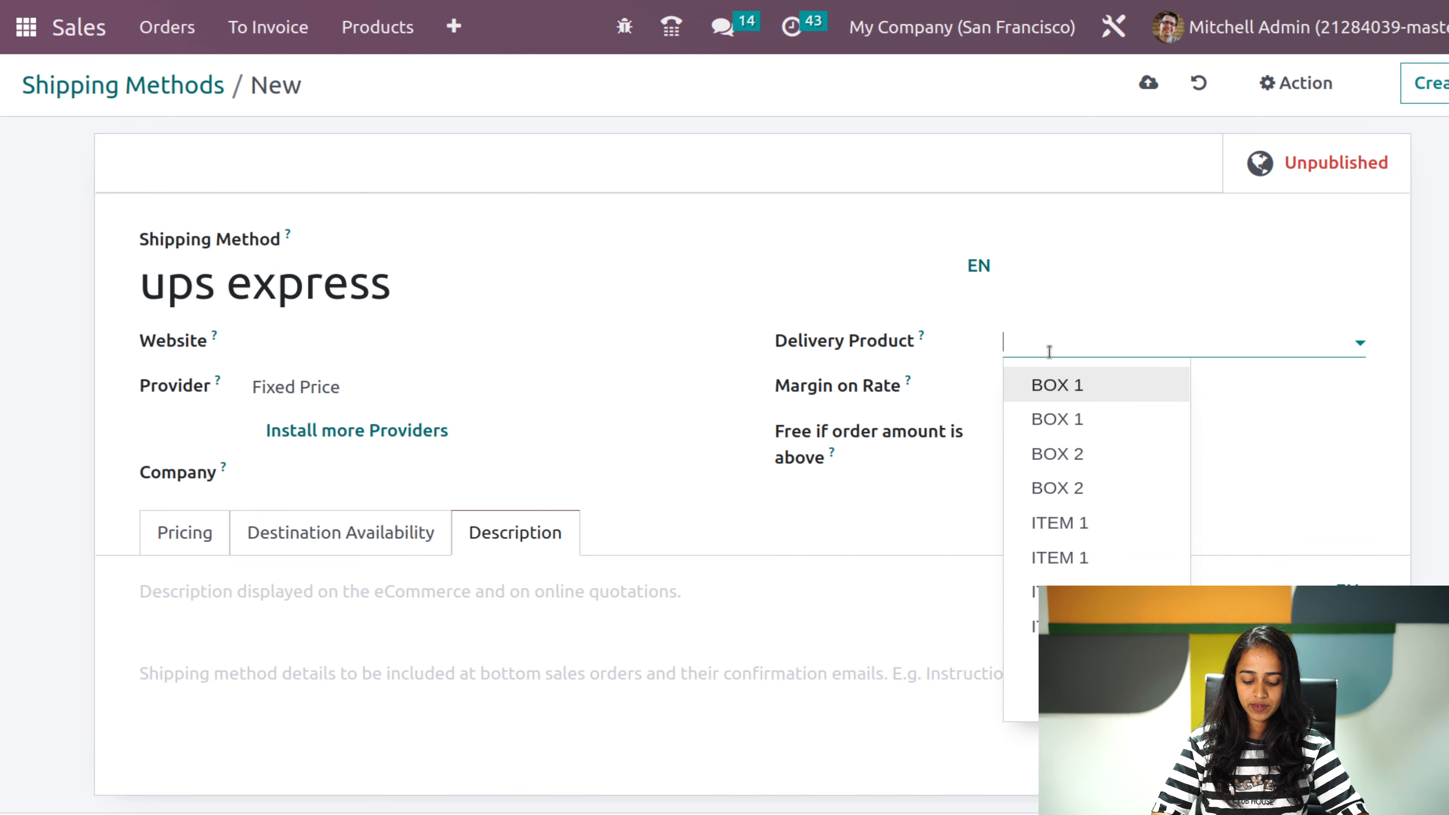
type("delv")
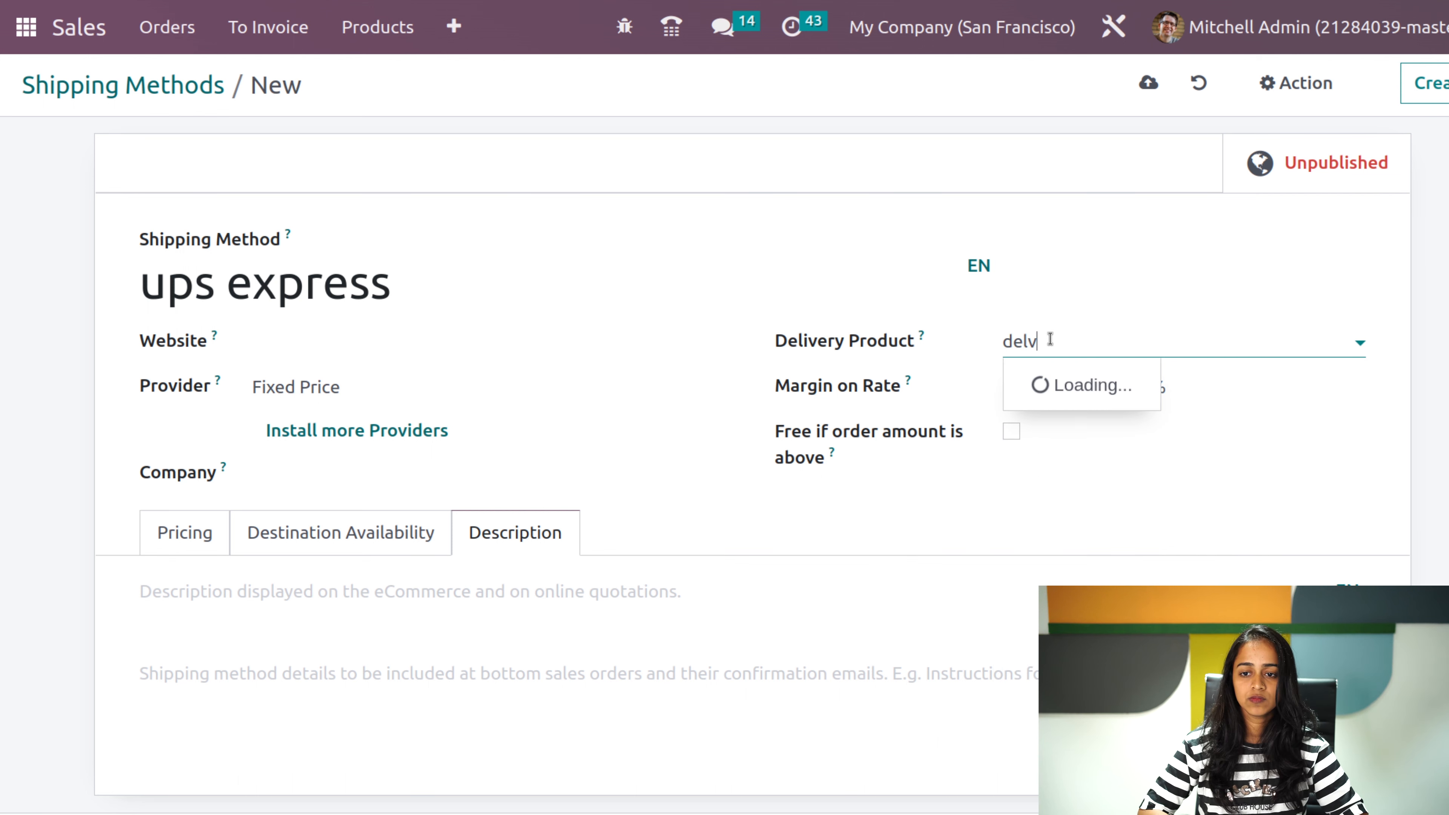
type("1")
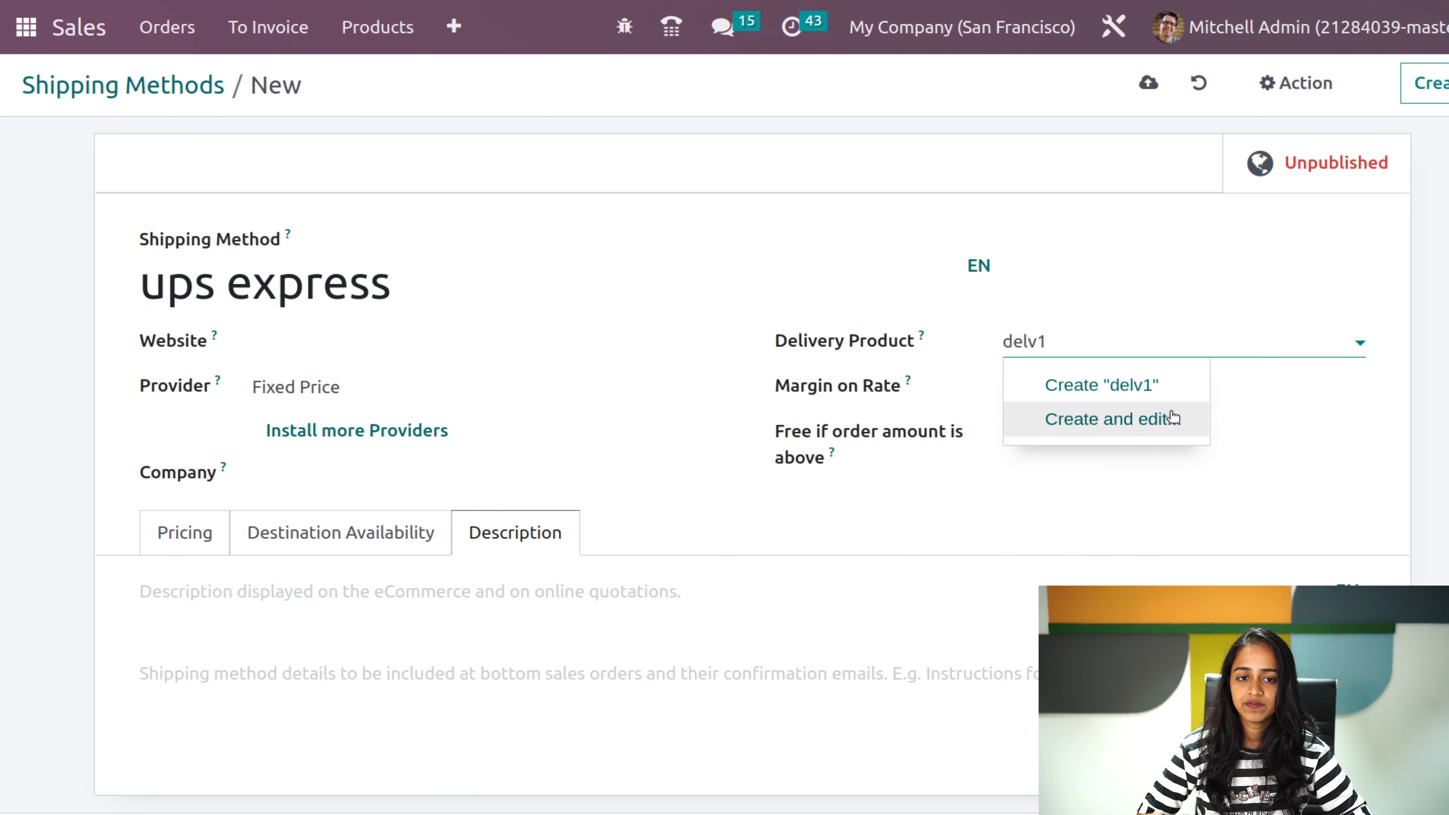
left_click(1154, 432)
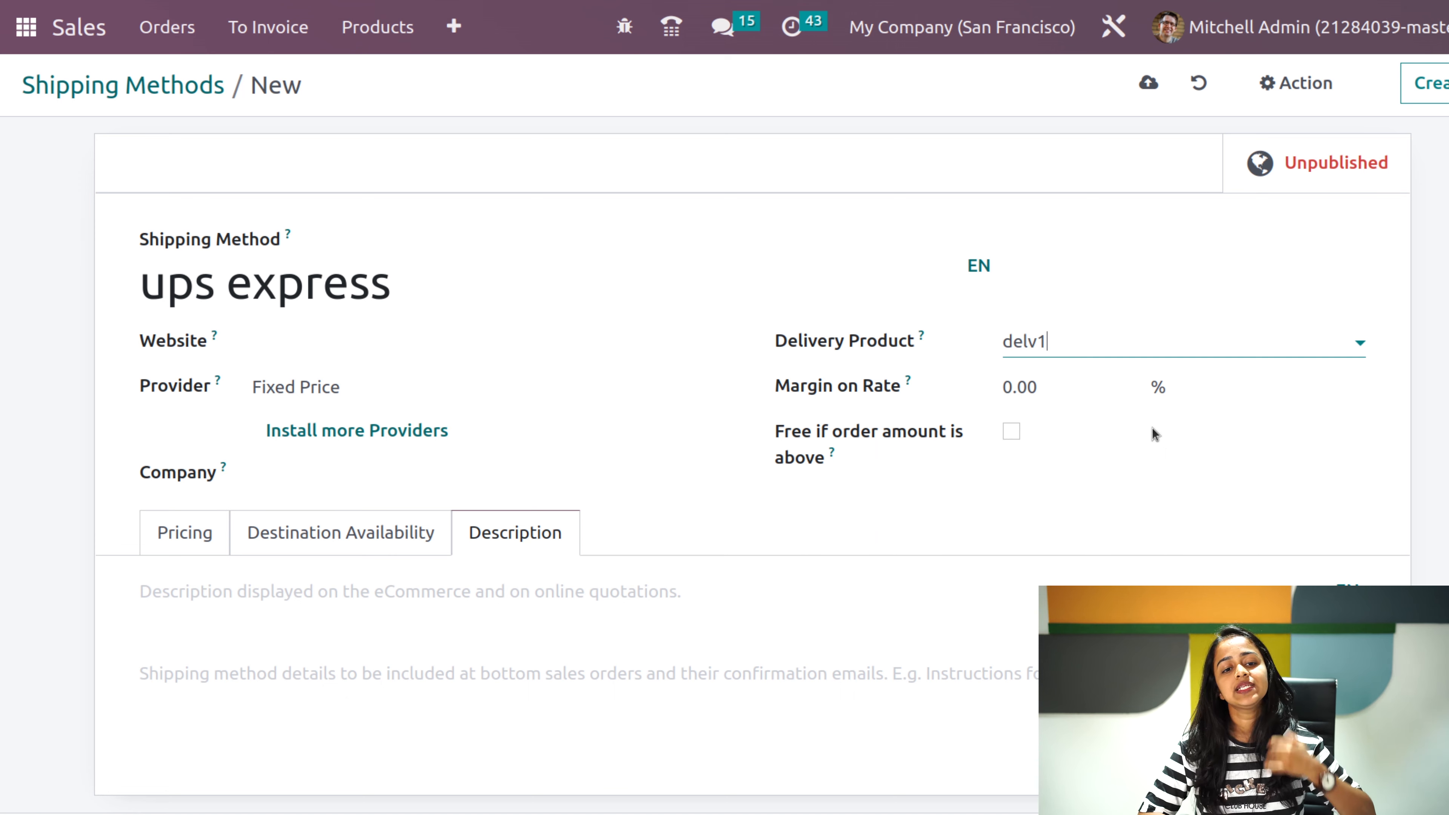
left_click(1153, 429)
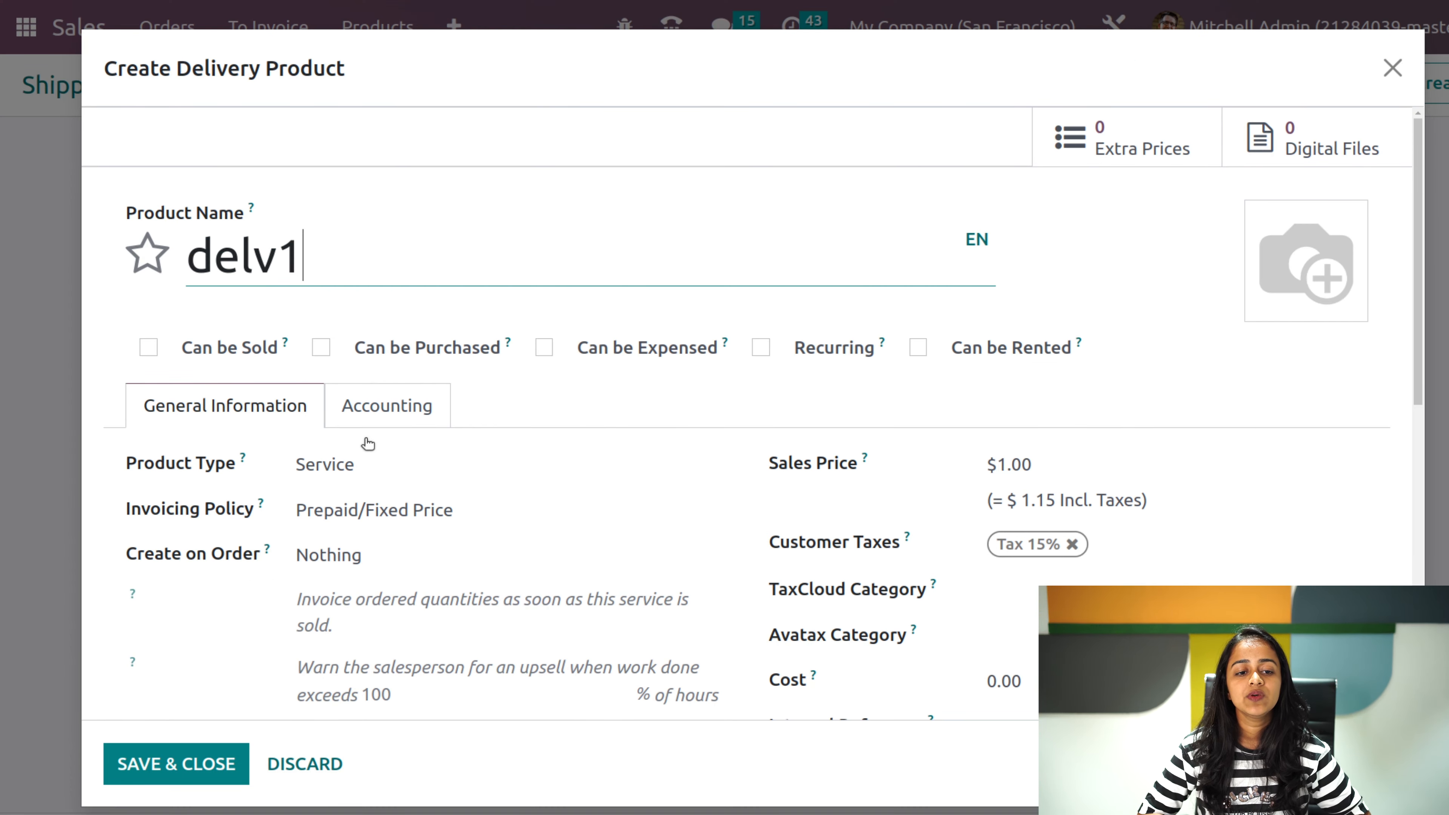
- Set delv1's sales price to $10.00 and save it as the delivery product
mouse_move(258, 447)
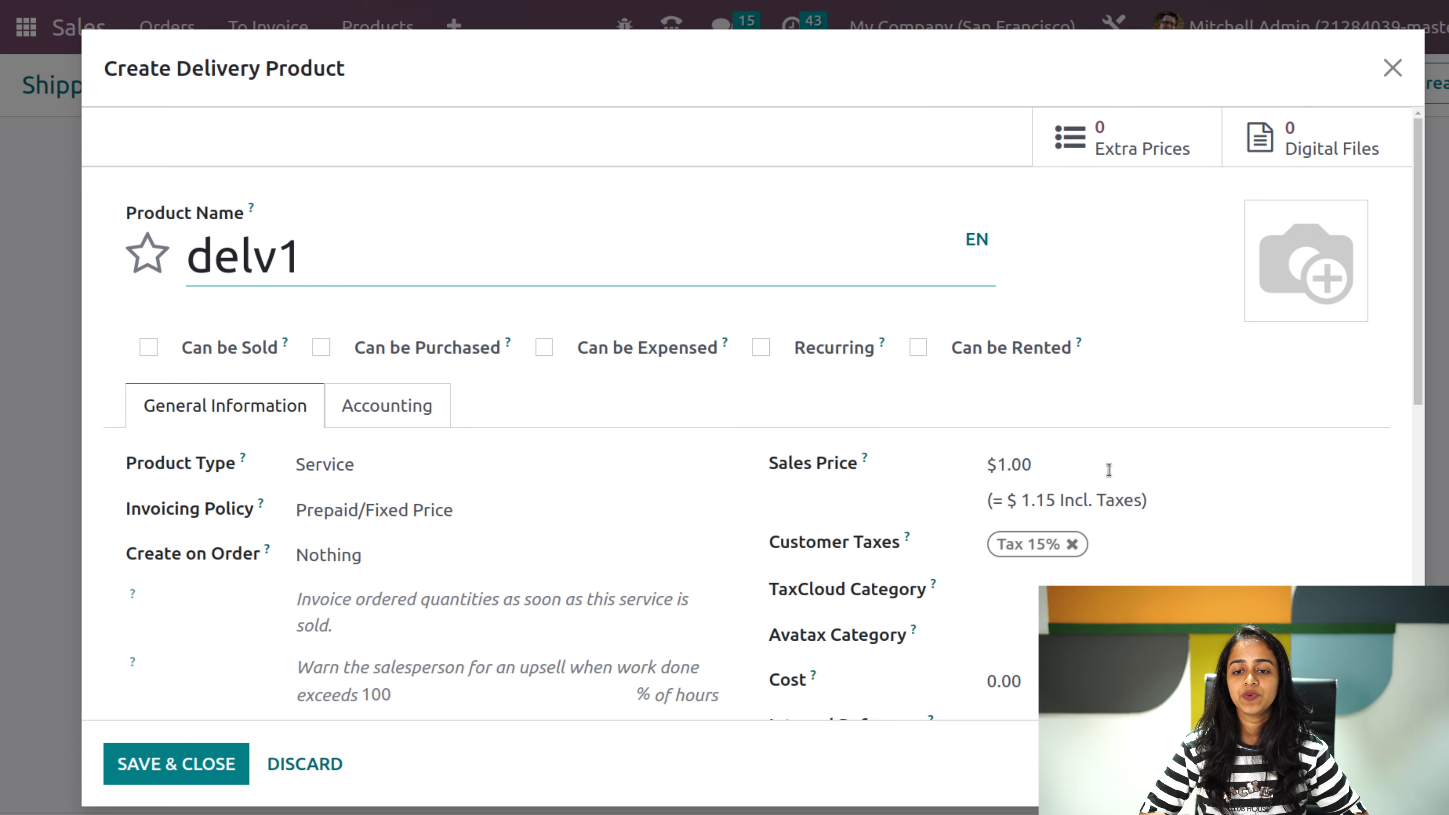
left_click(1004, 461)
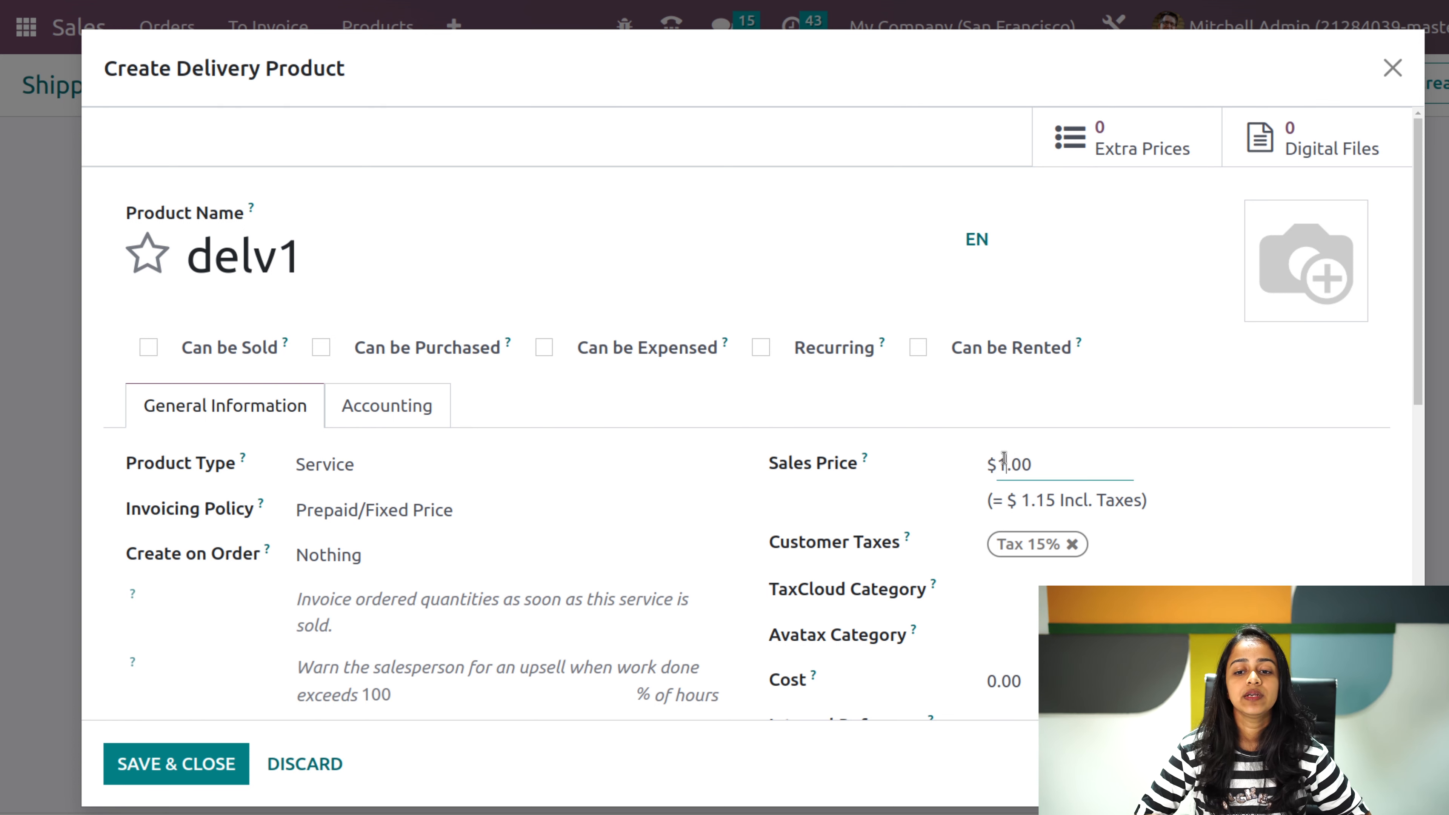
type("0")
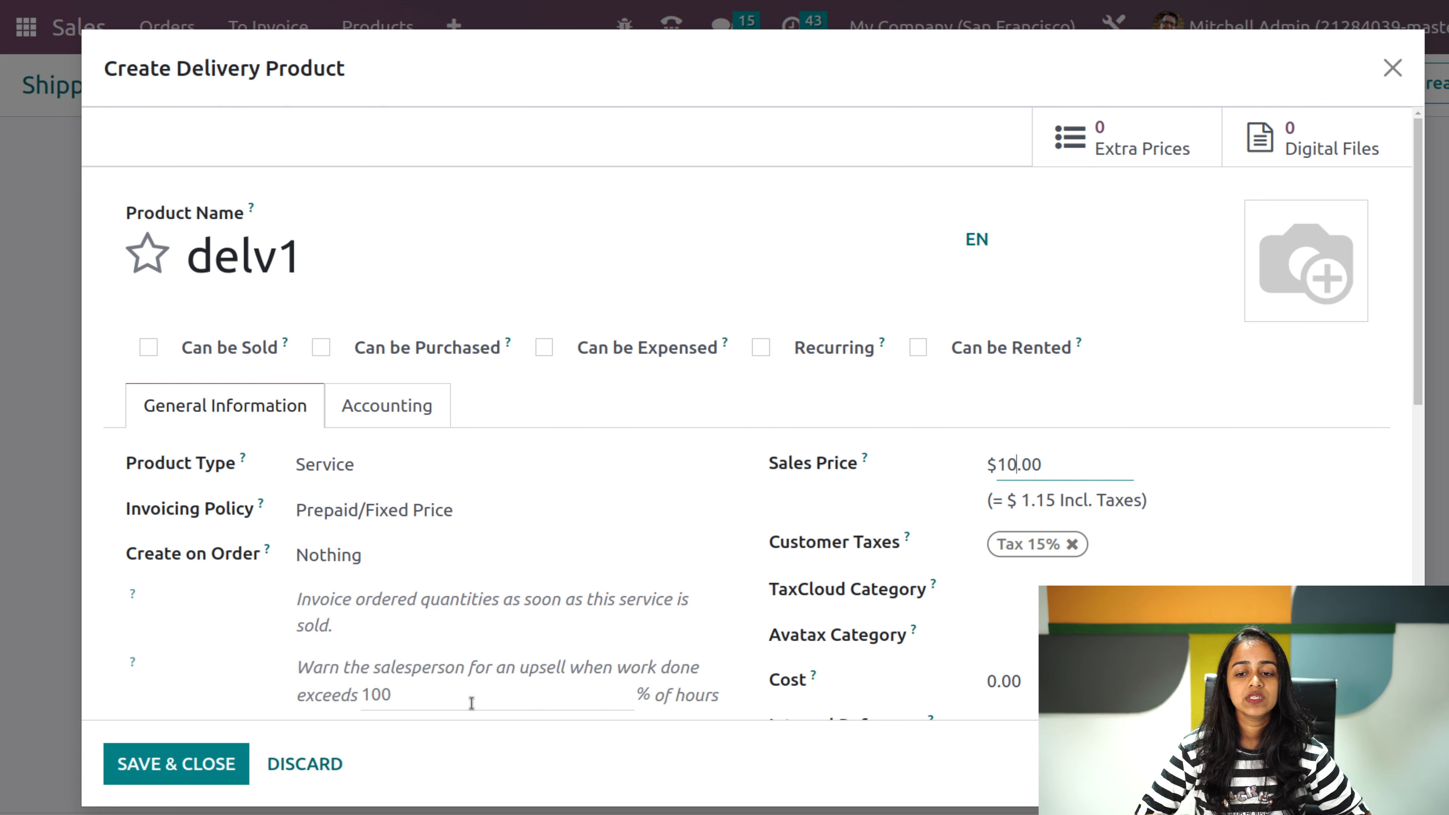
left_click(237, 773)
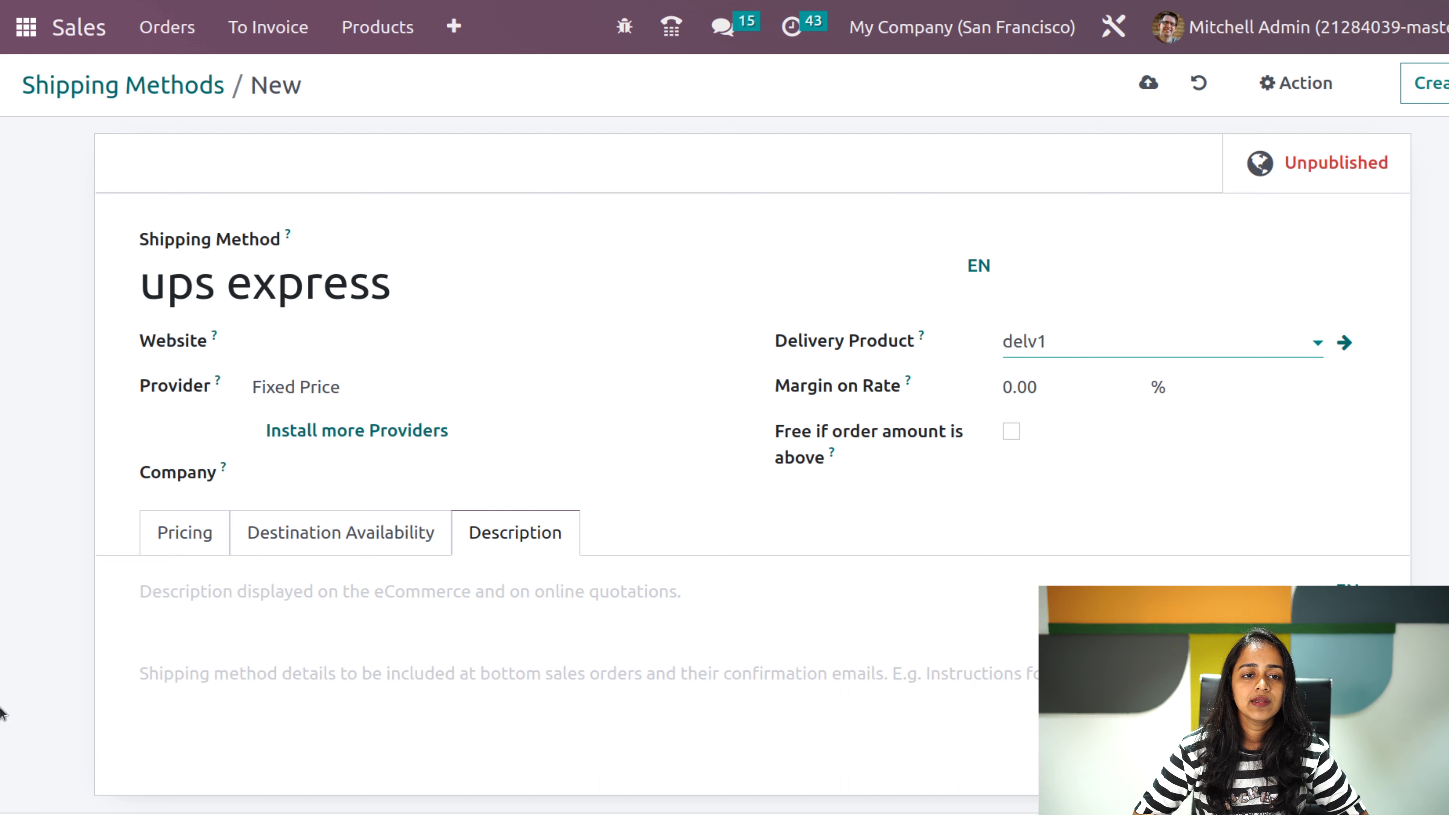
- Create a new quotation from the Quotations list with Deco Addict as the customer
left_click(165, 27)
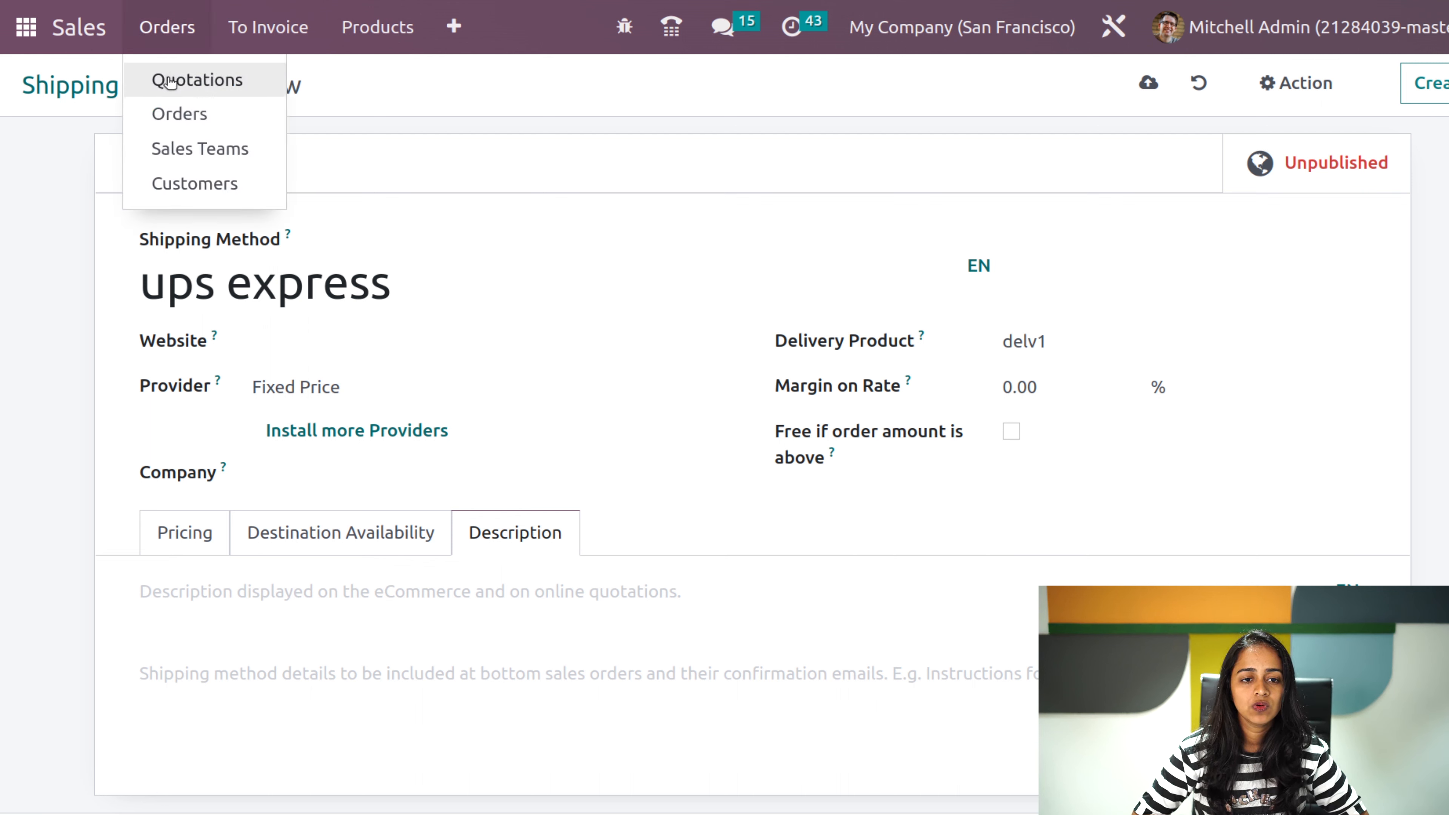
left_click(171, 82)
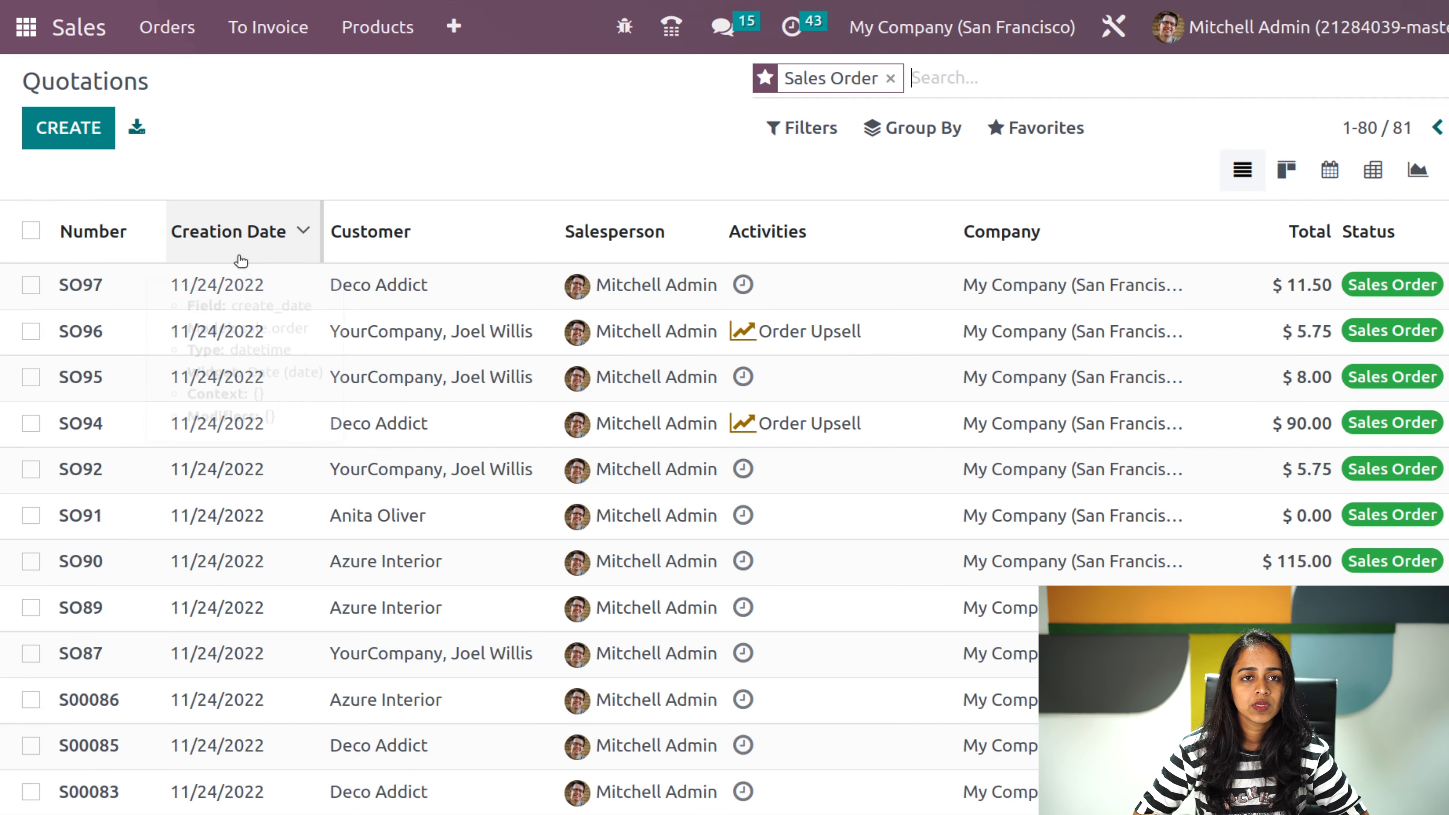
left_click(101, 144)
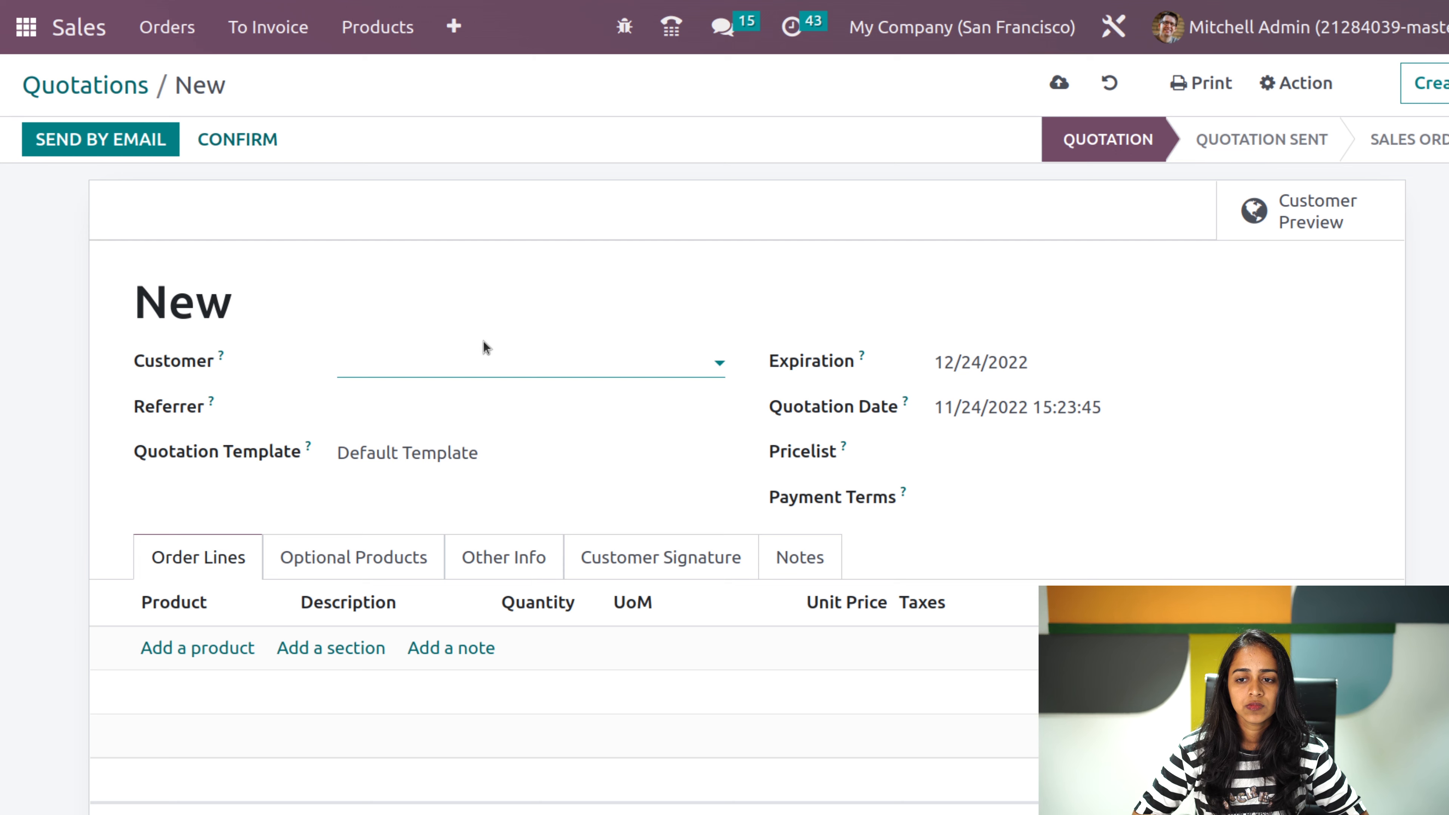
scroll(530, 579, "down", 8)
scroll(530, 579, "up", 8)
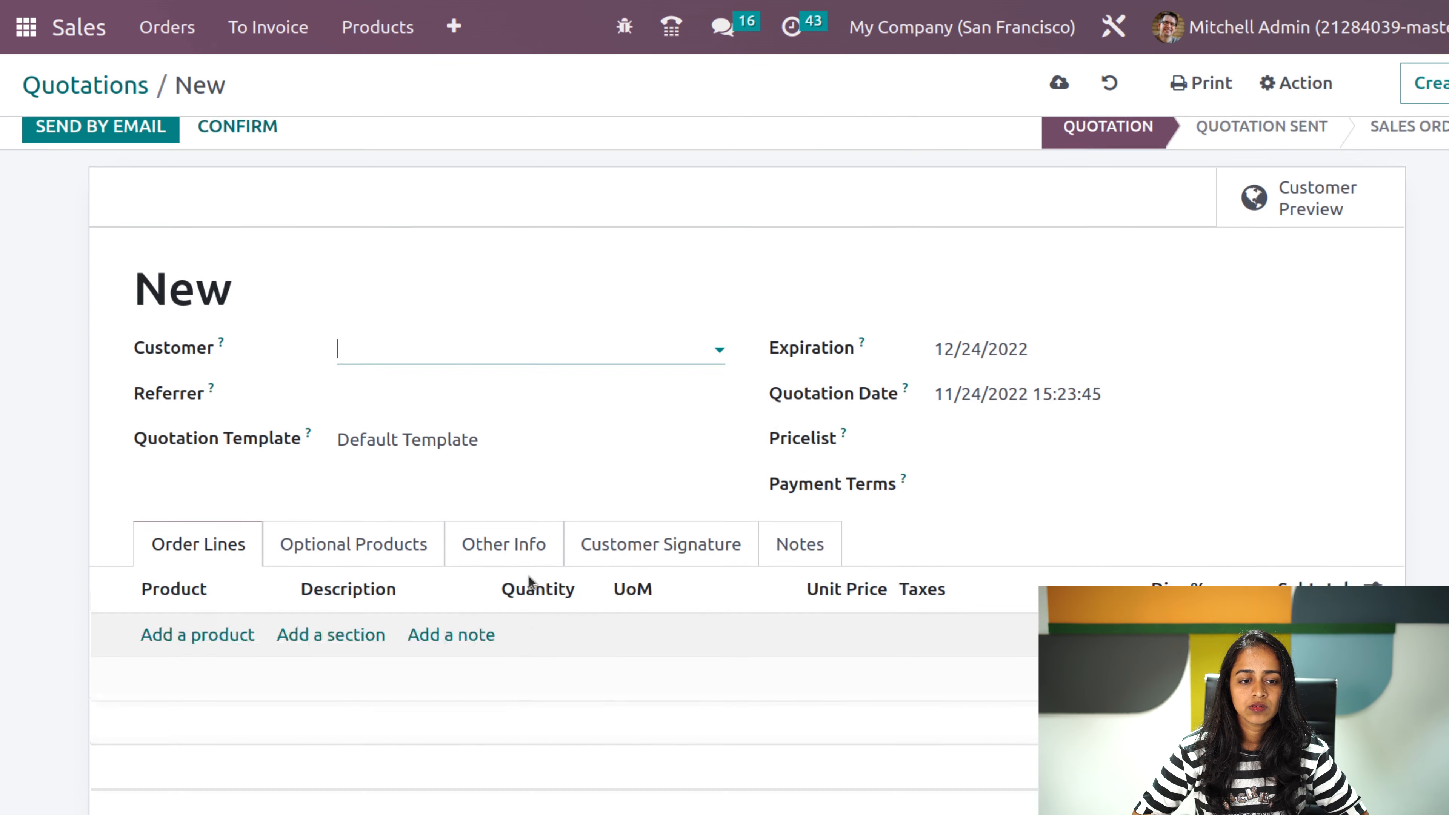
scroll(528, 578, "up", 1)
left_click(426, 366)
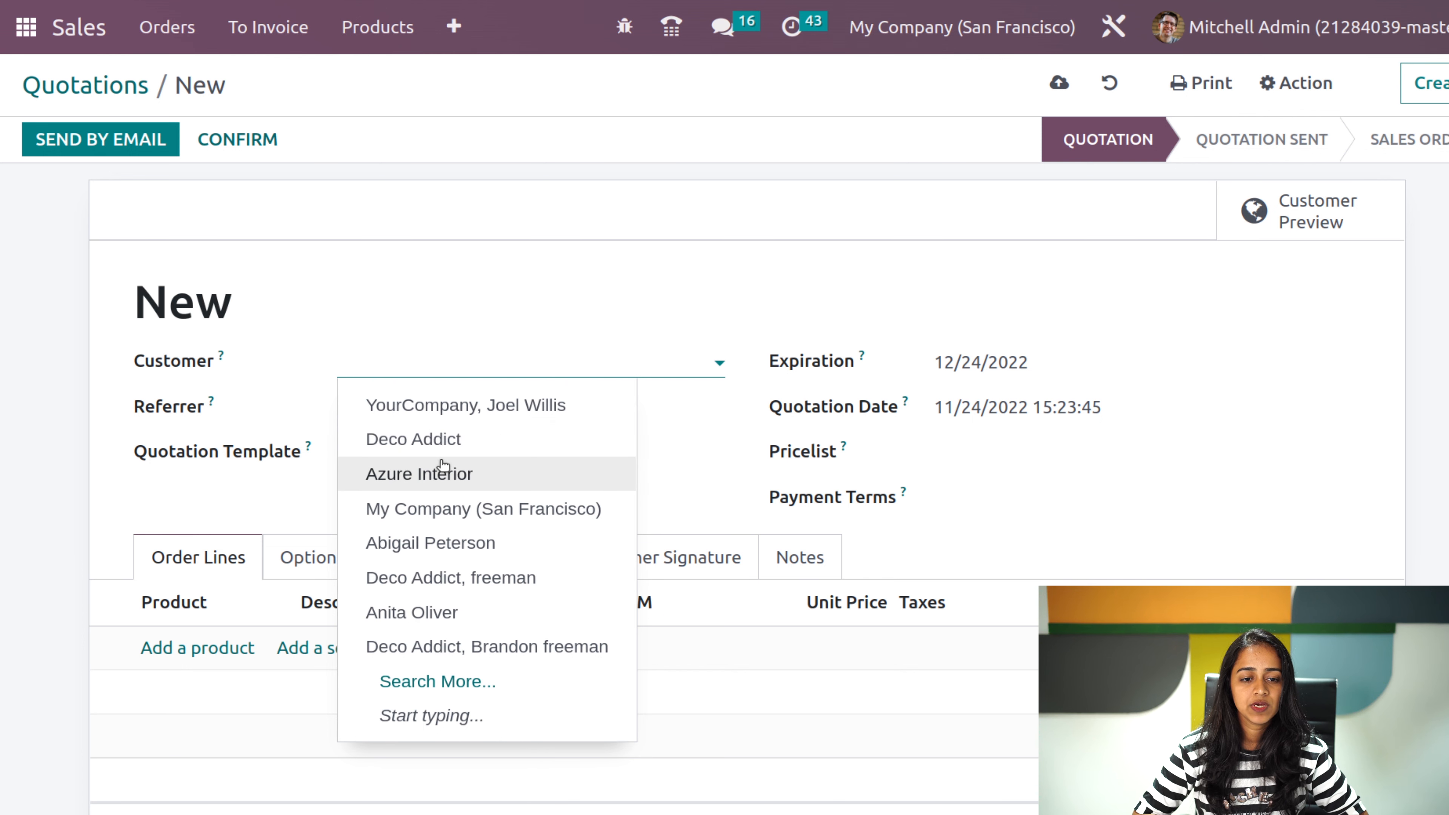
left_click(448, 444)
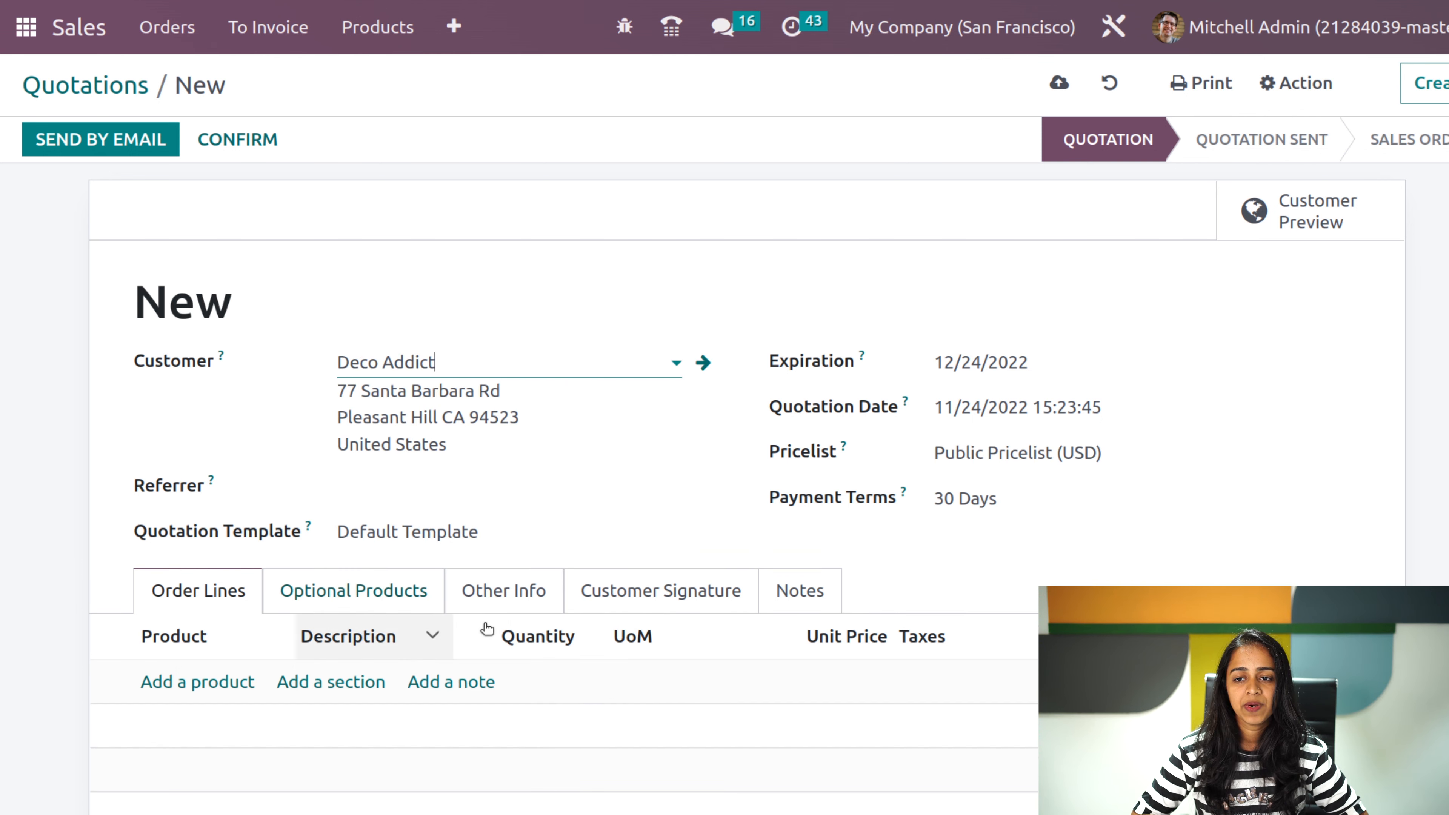
- Start a product line, search products for 'del', then abandon the empty line
scroll(508, 608, "down", 5)
scroll(703, 404, "up", 5)
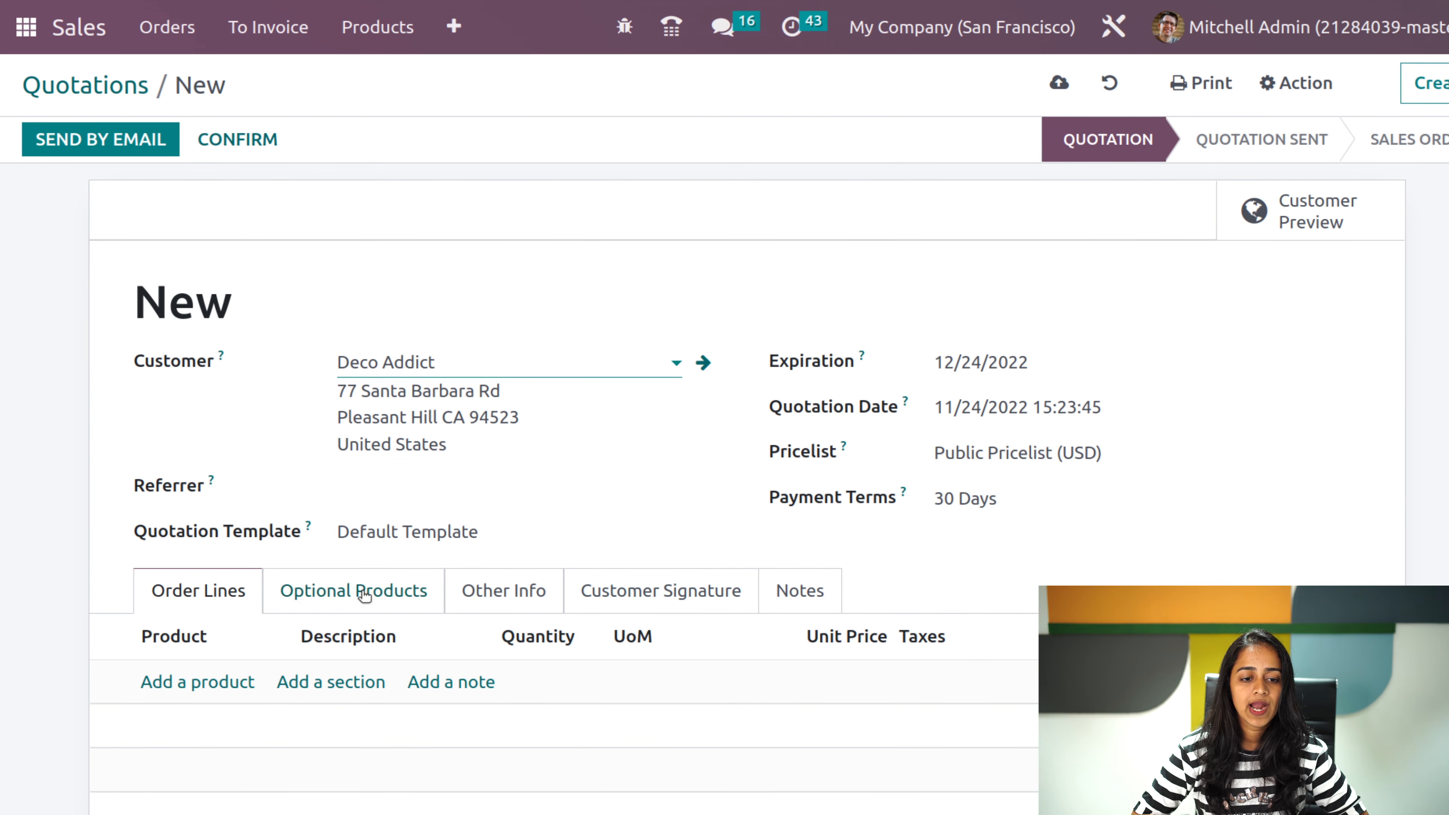
left_click(202, 681)
left_click(206, 678)
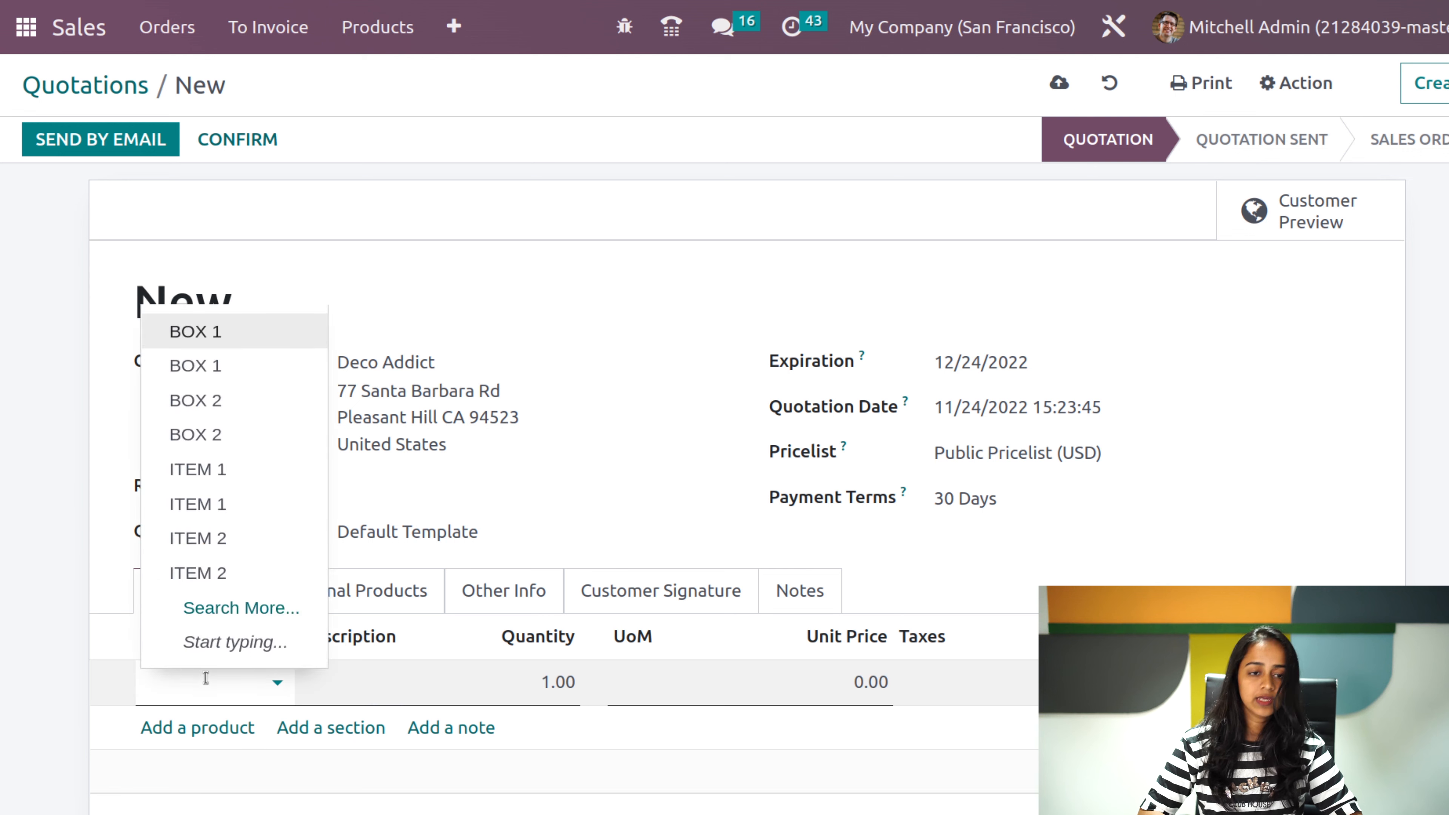
type("del")
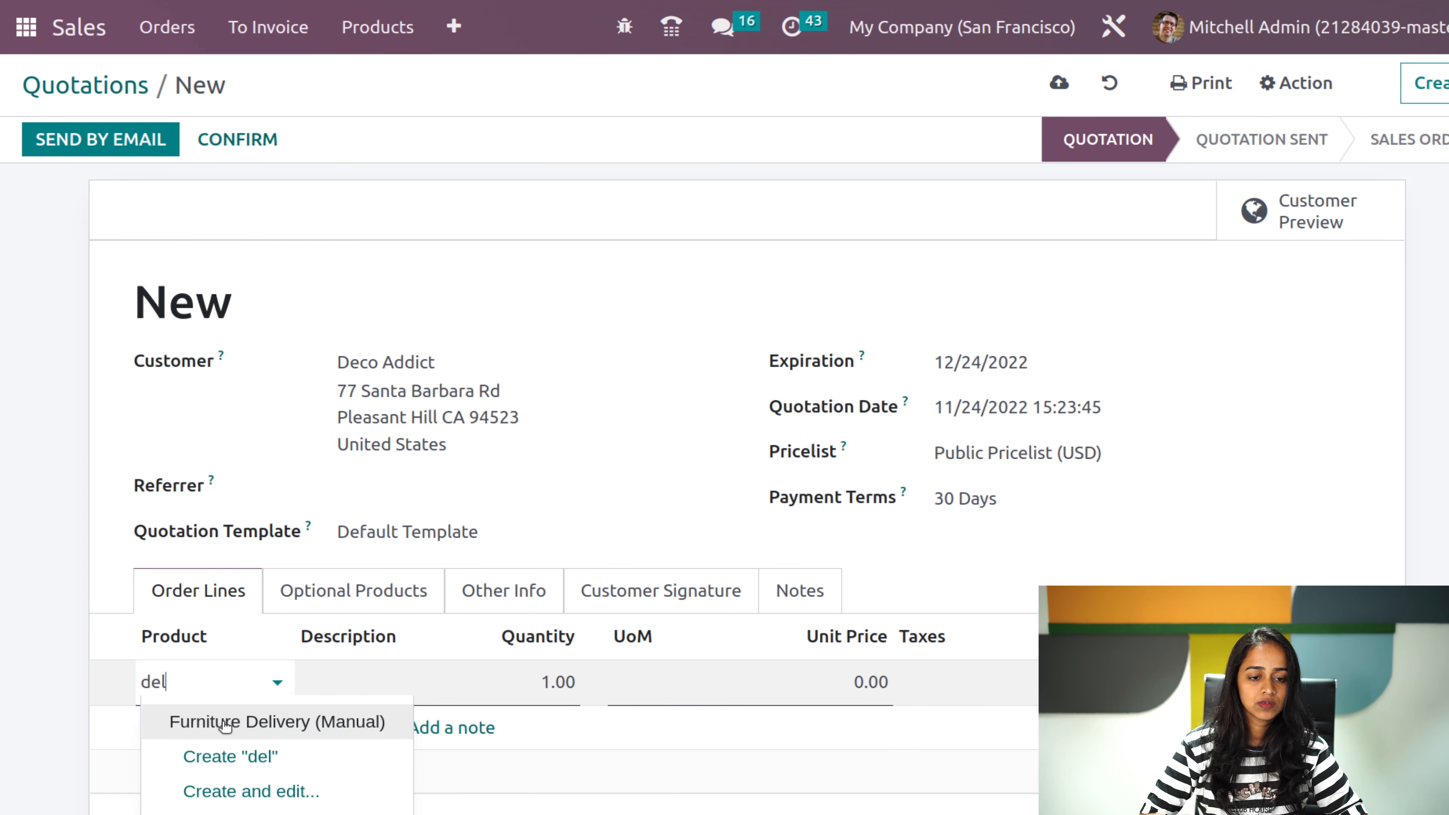
key("BackSpace")
key("BackSpace")
left_click(653, 487)
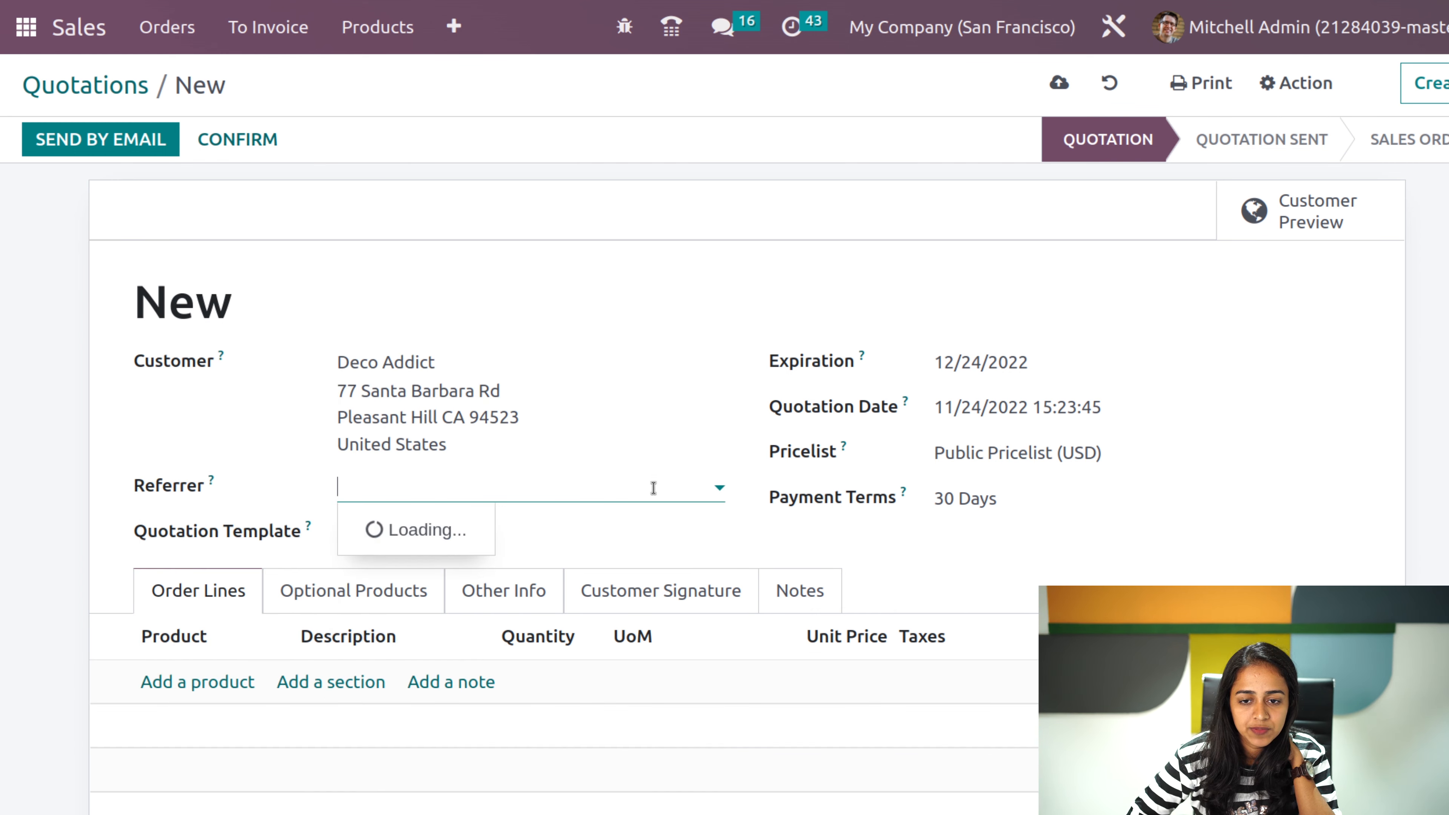
- Glance at the referrer choices, then show the quotation's Other Info tab
left_click(646, 533)
left_click(849, 530)
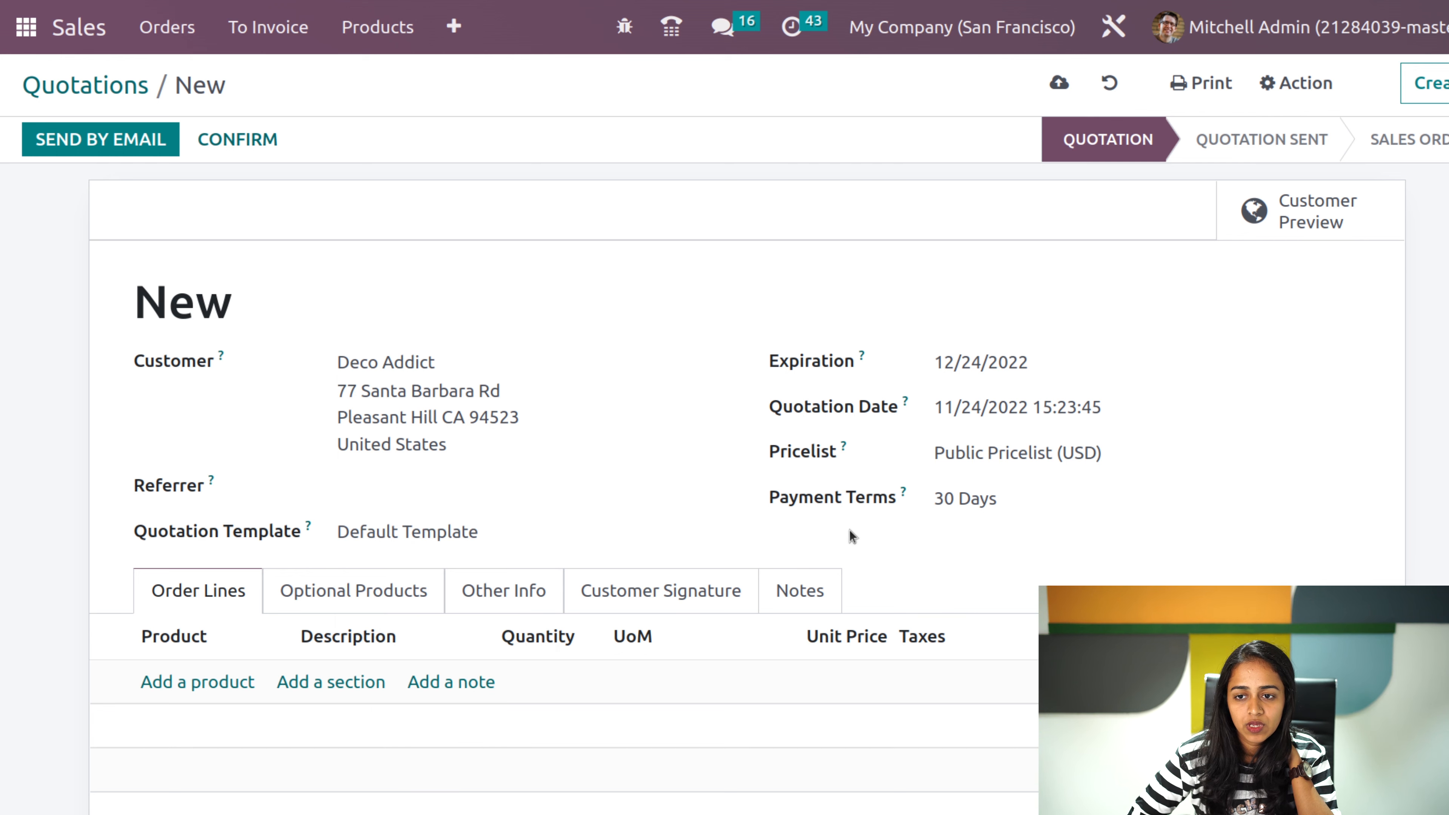
scroll(850, 532, "down", 5)
scroll(673, 448, "up", 5)
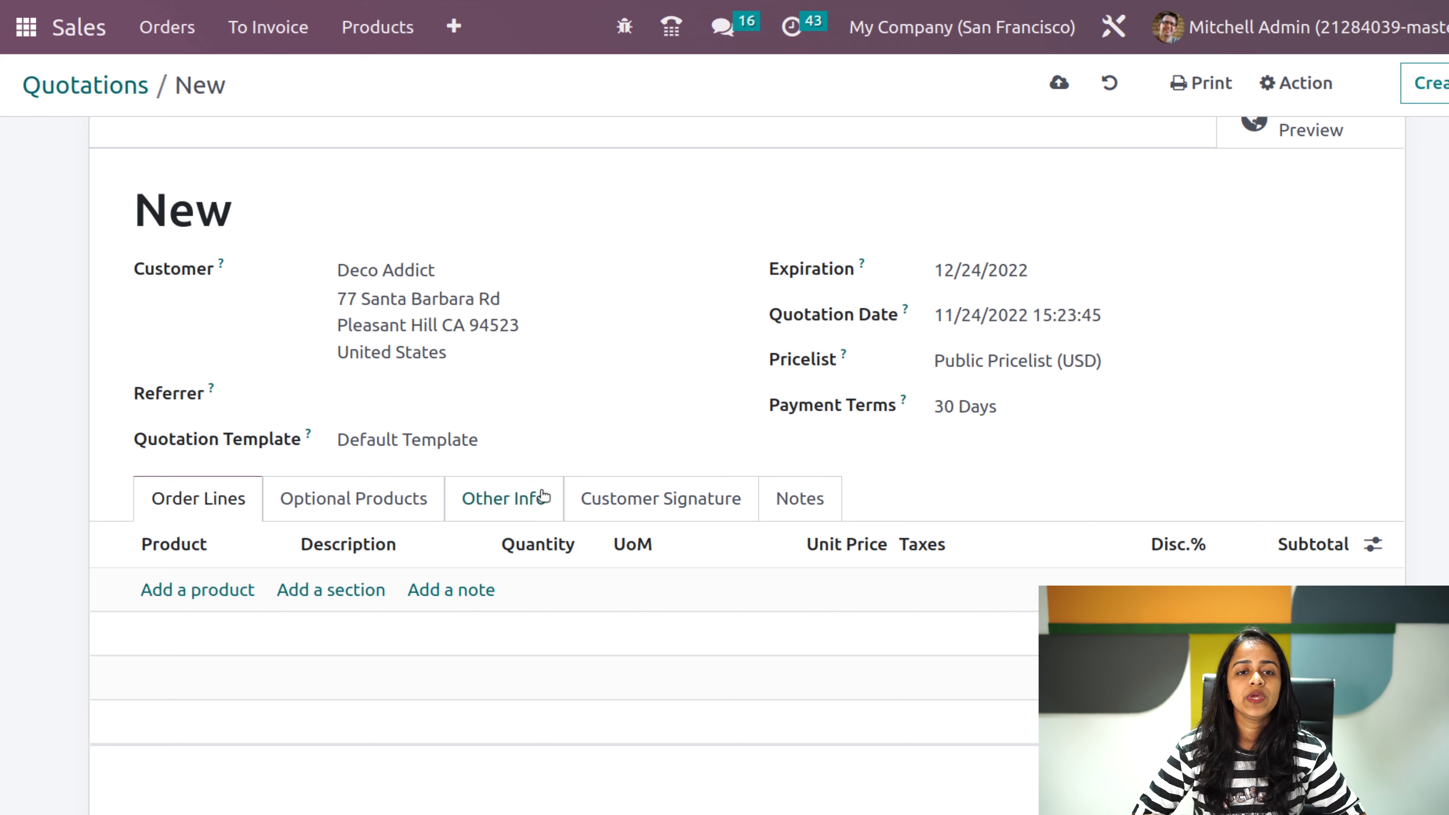
left_click(542, 496)
scroll(596, 249, "up", 1)
- Open the Sales settings page from the Configuration menu
left_click(440, 20)
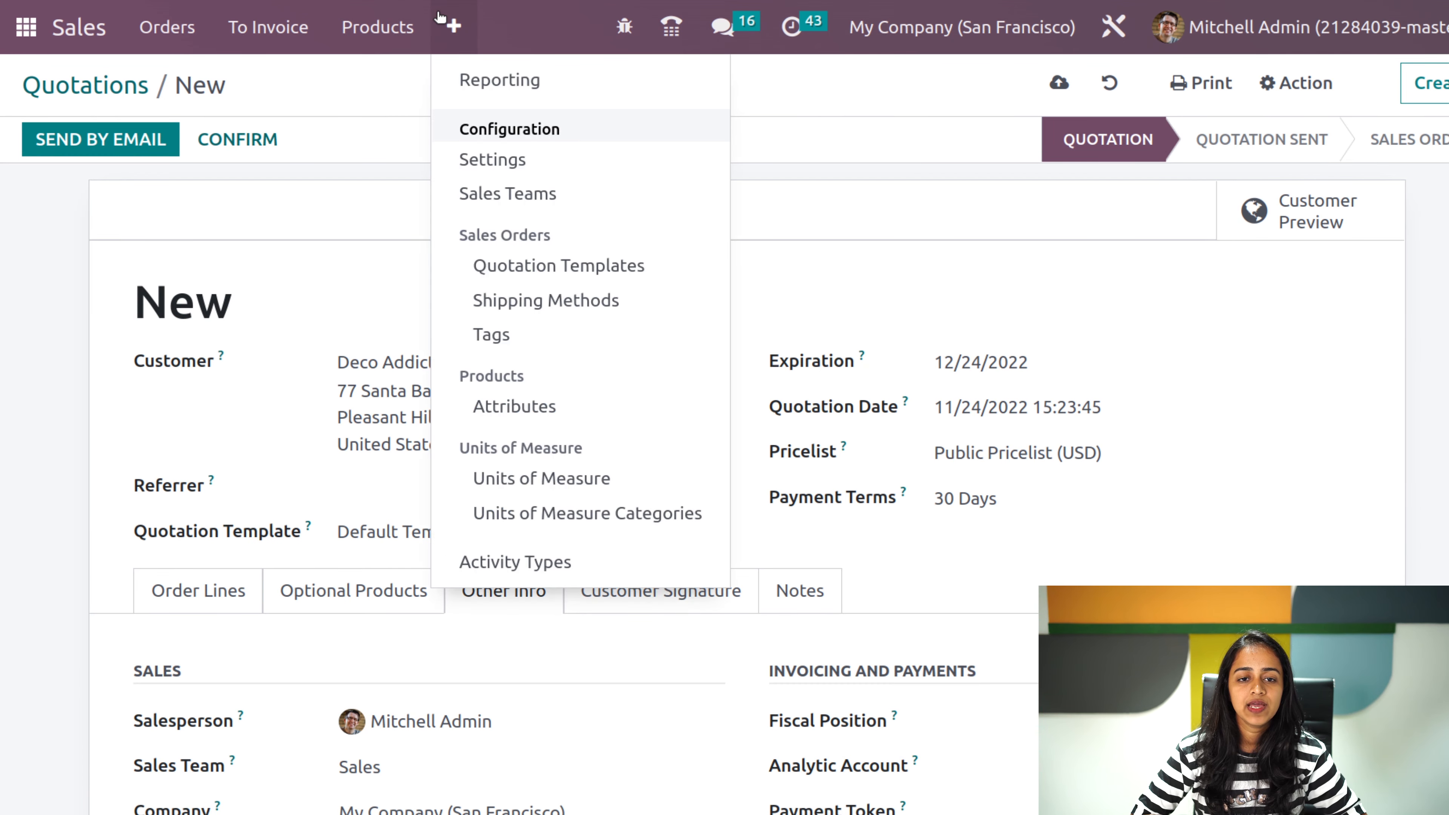
left_click(547, 162)
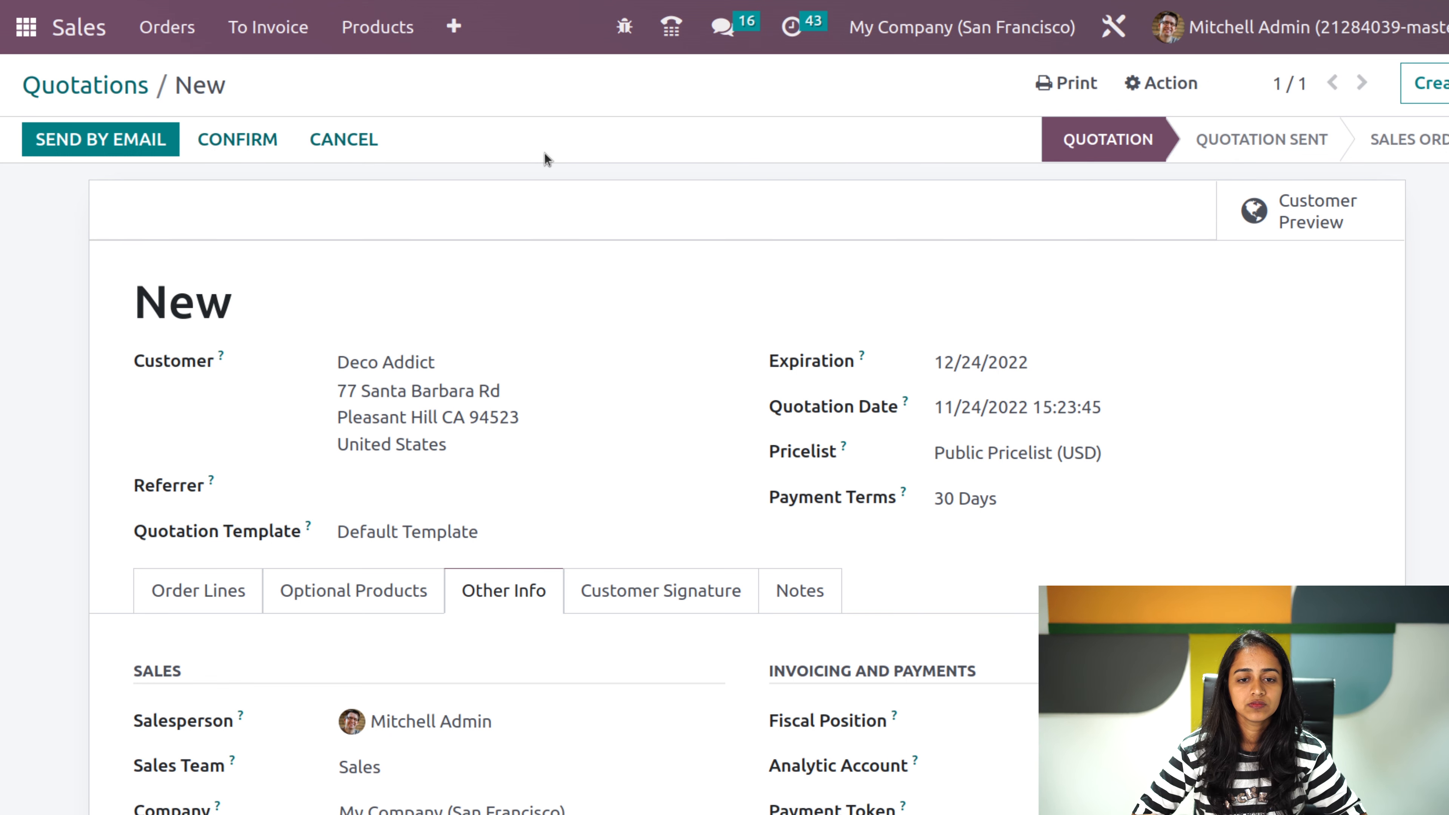
scroll(567, 496, "down", 4)
scroll(567, 496, "up", 4)
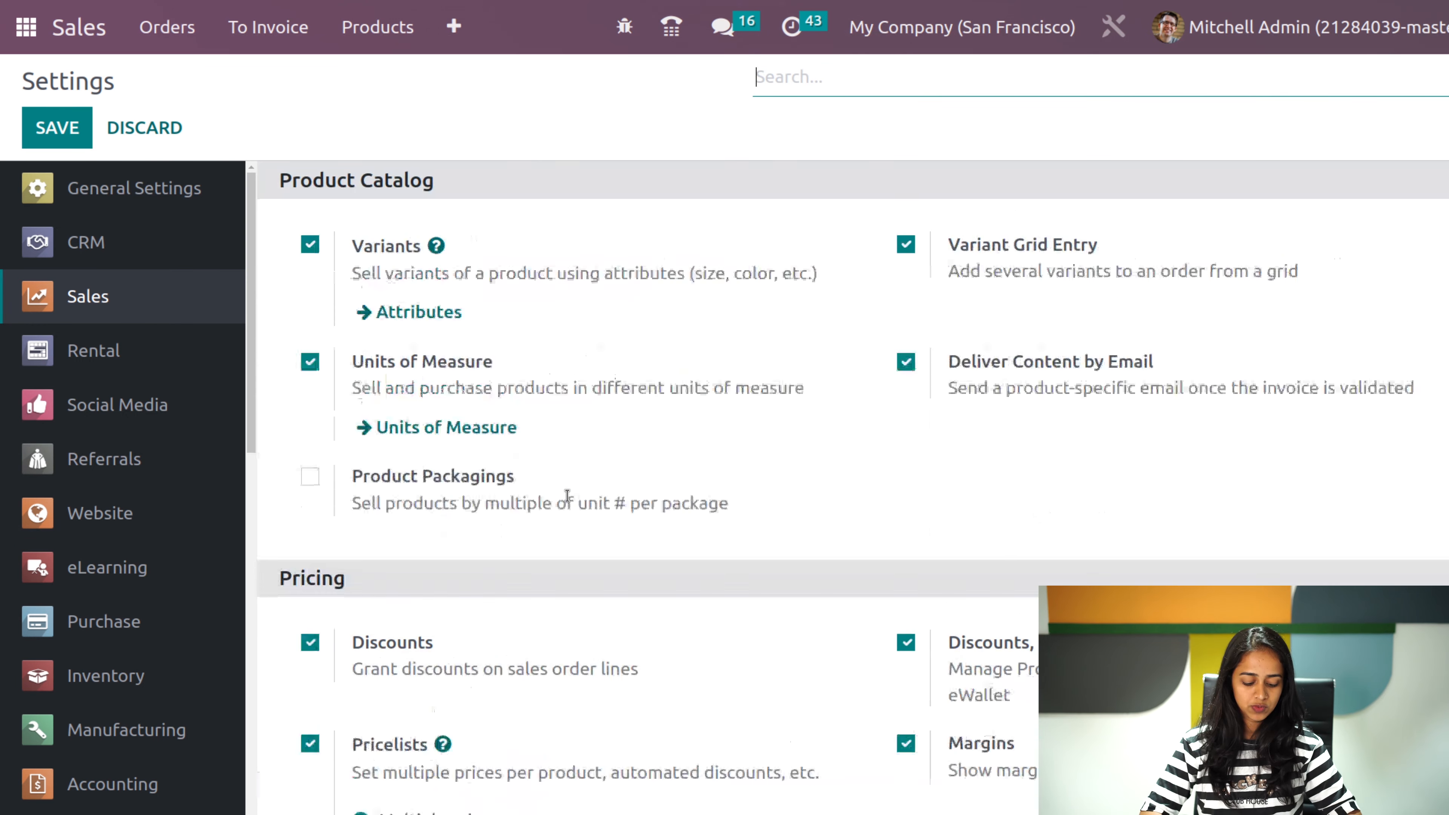
left_click(922, 101)
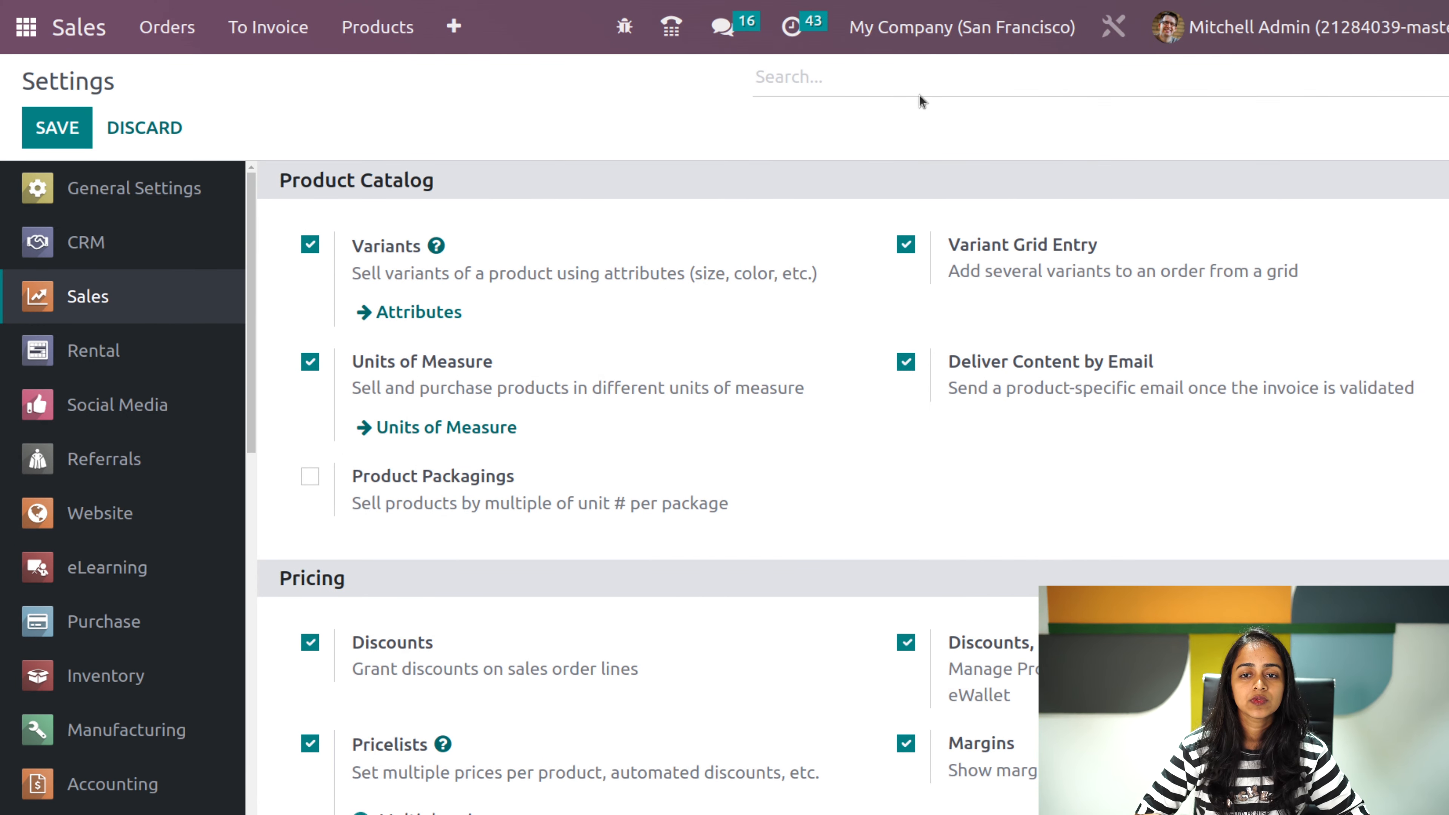
- Filter the settings by 'ship', then discard the unsaved settings changes
left_click(885, 68)
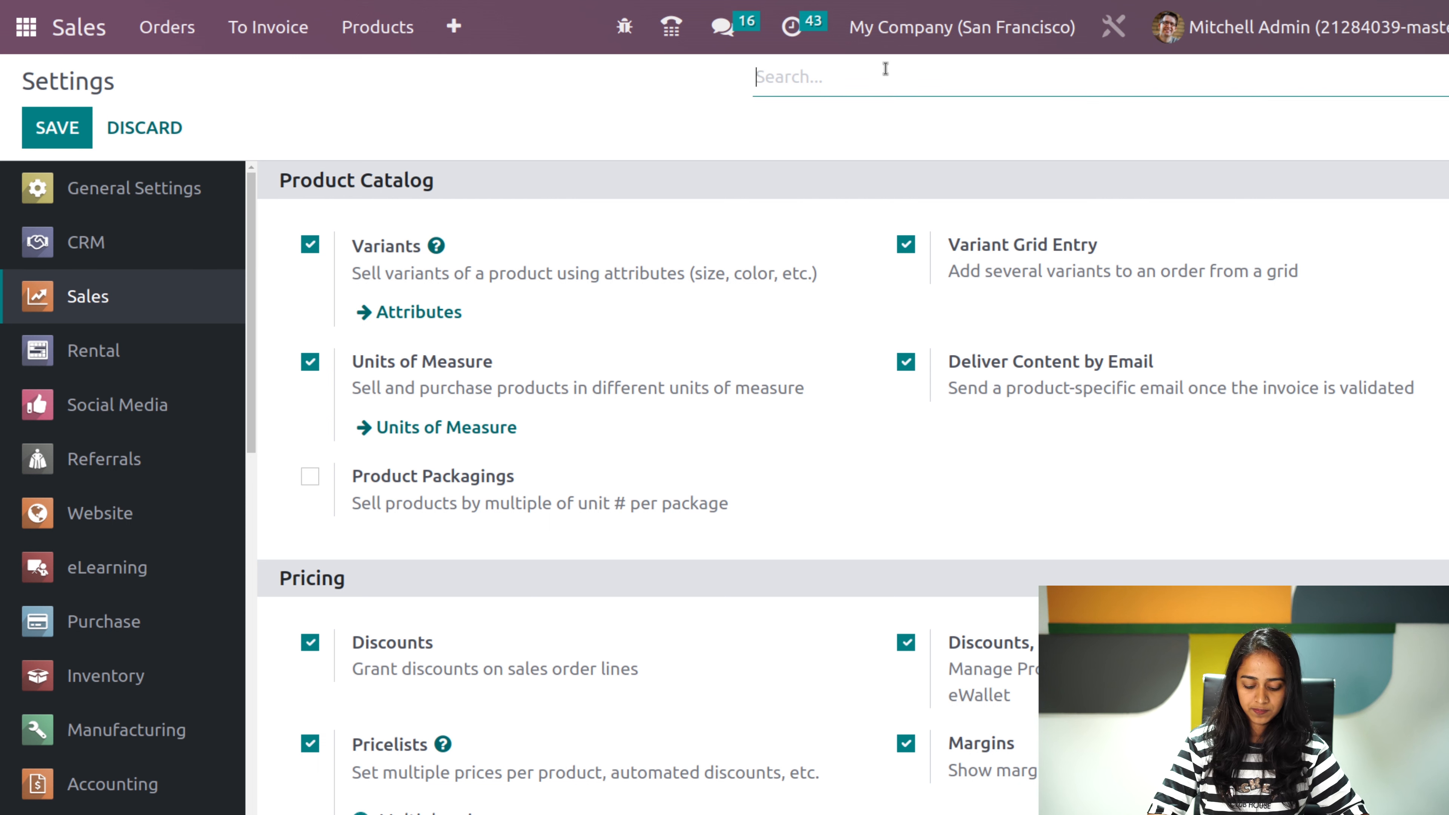
type("sj")
key("BackSpace")
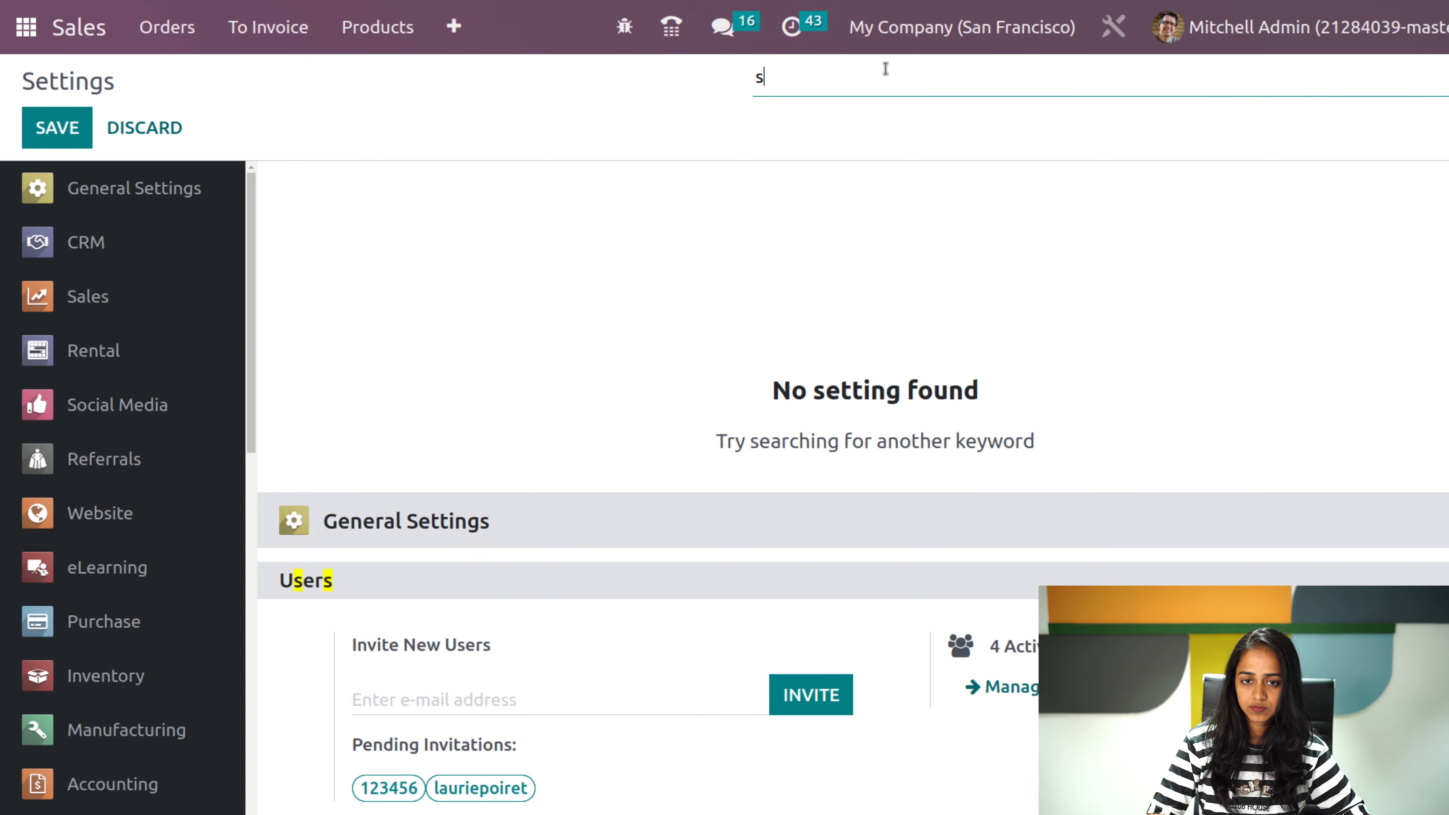
type("ho")
key("BackSpace")
type("ip")
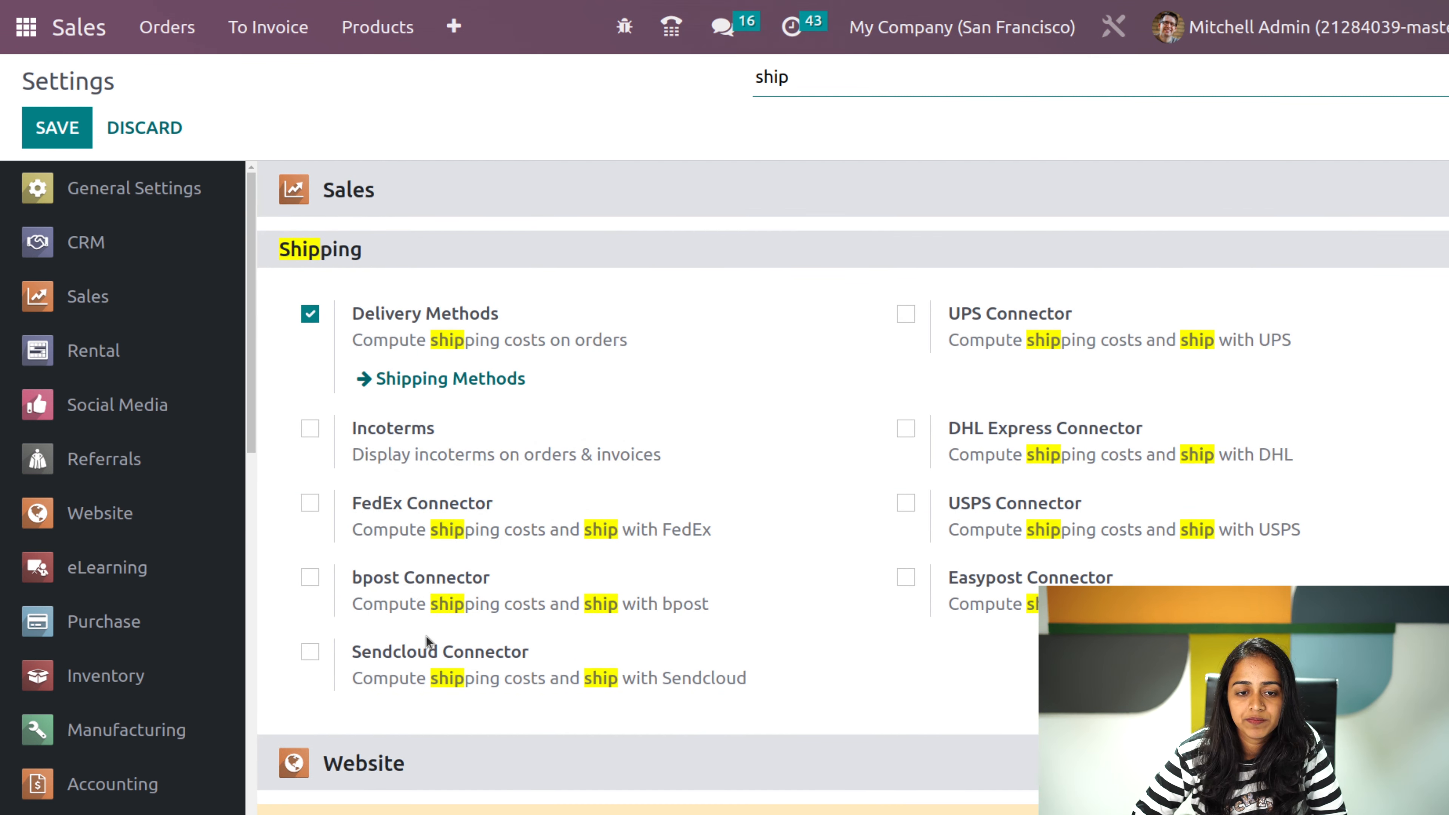
left_click(159, 137)
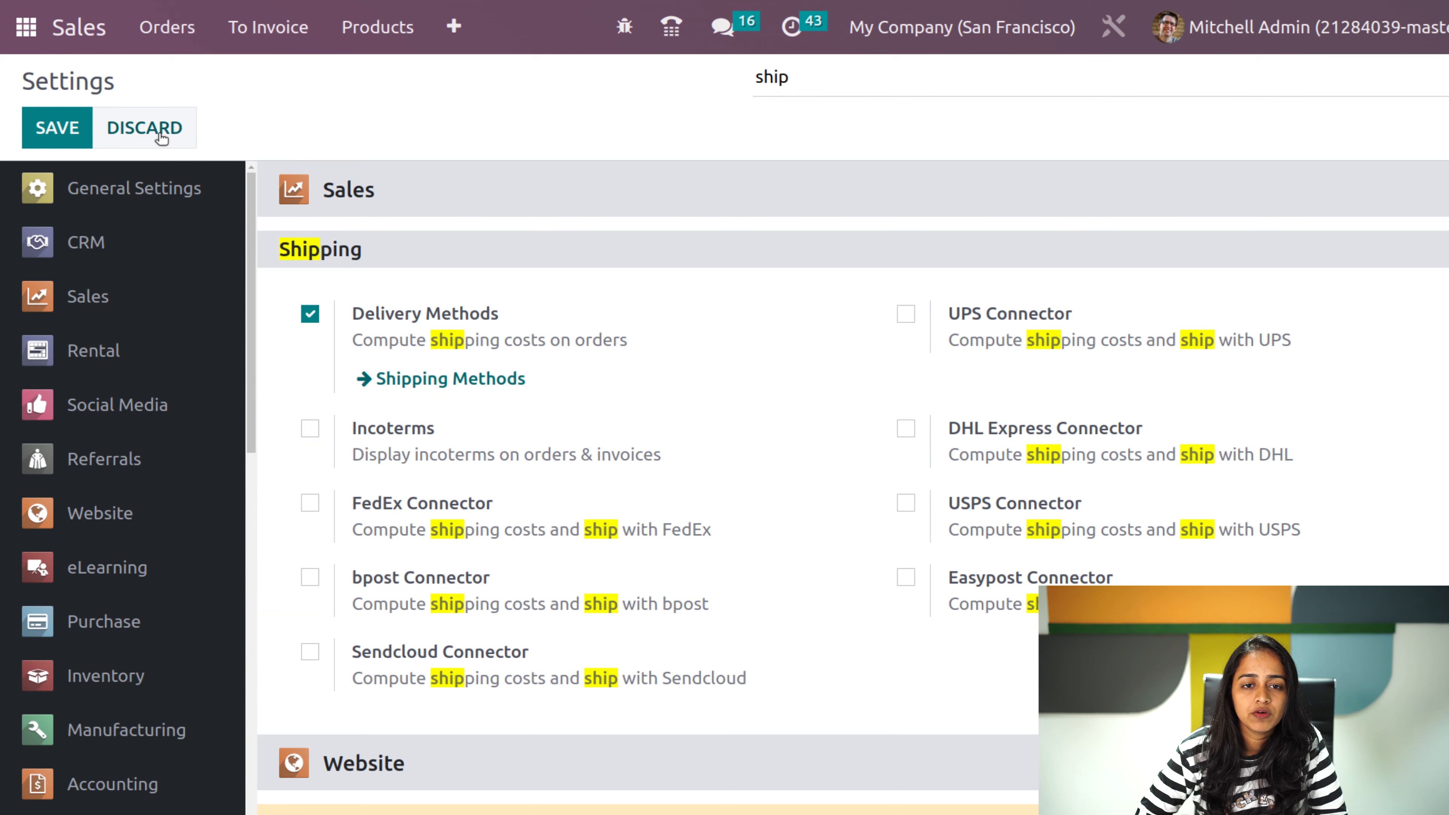
left_click(438, 30)
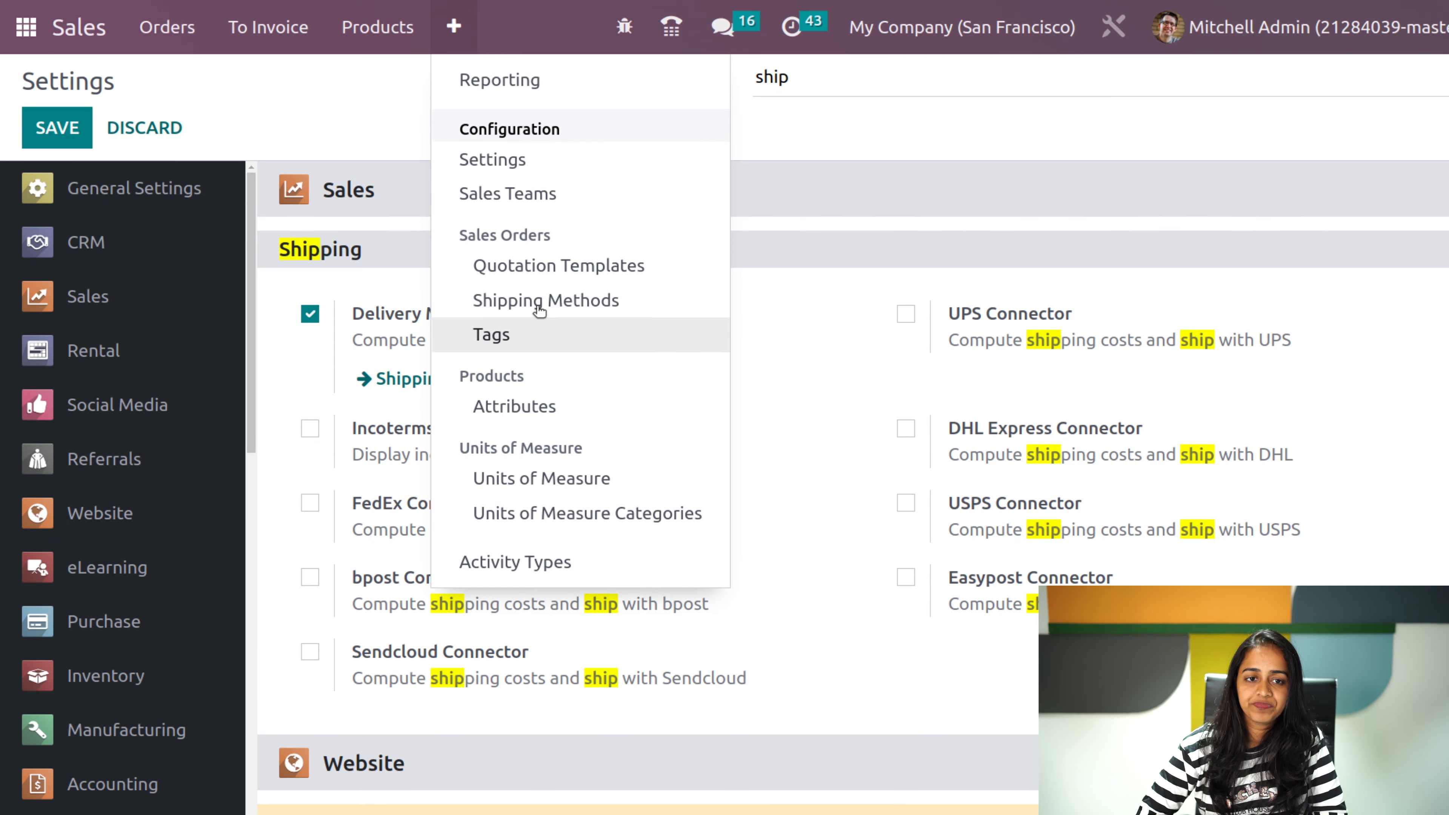
- Create and save a sales tag named 'new' in Configuration > Tags
left_click(520, 337)
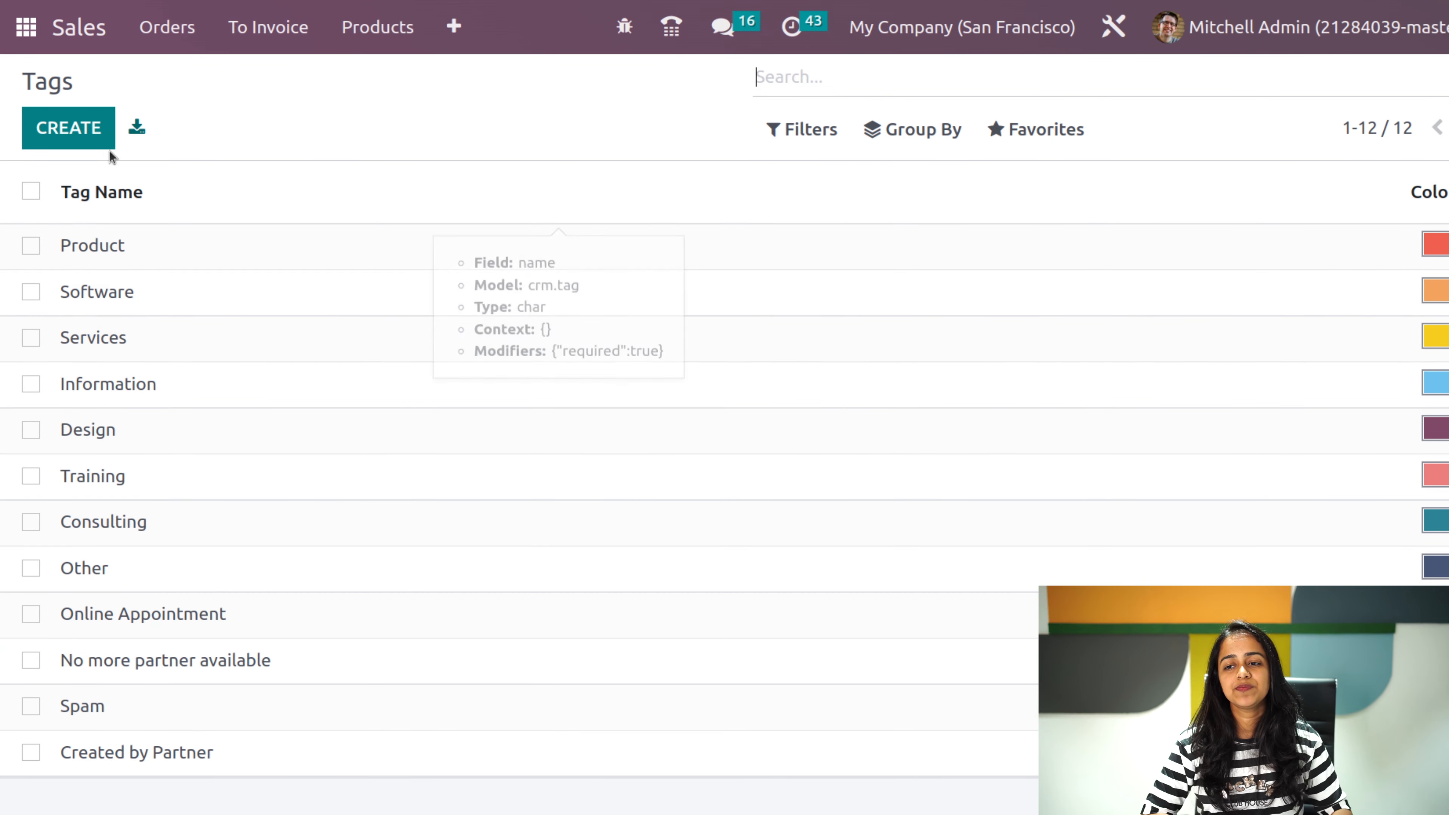
left_click(85, 127)
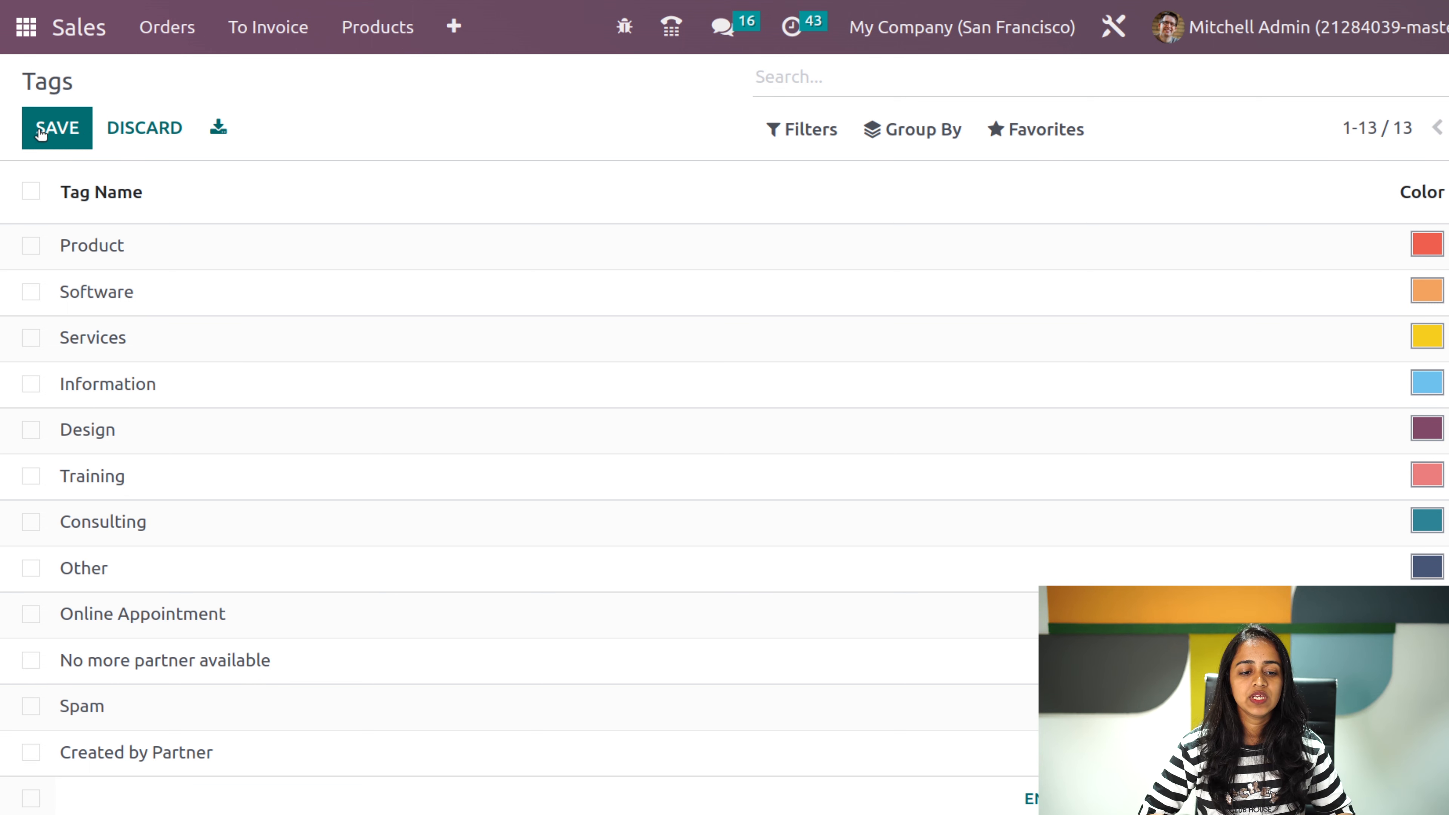
left_click(84, 127)
left_click(100, 785)
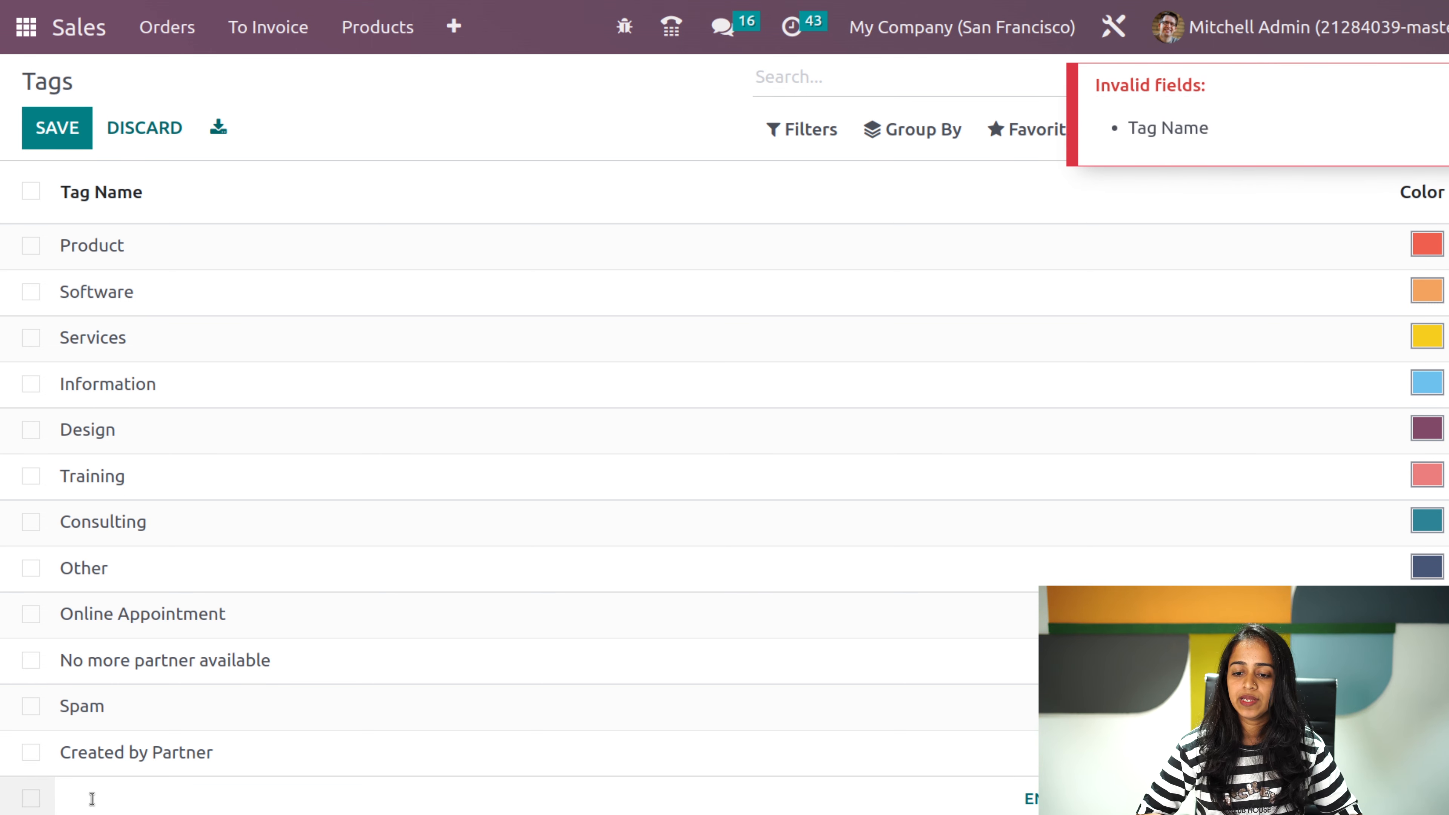
type("new")
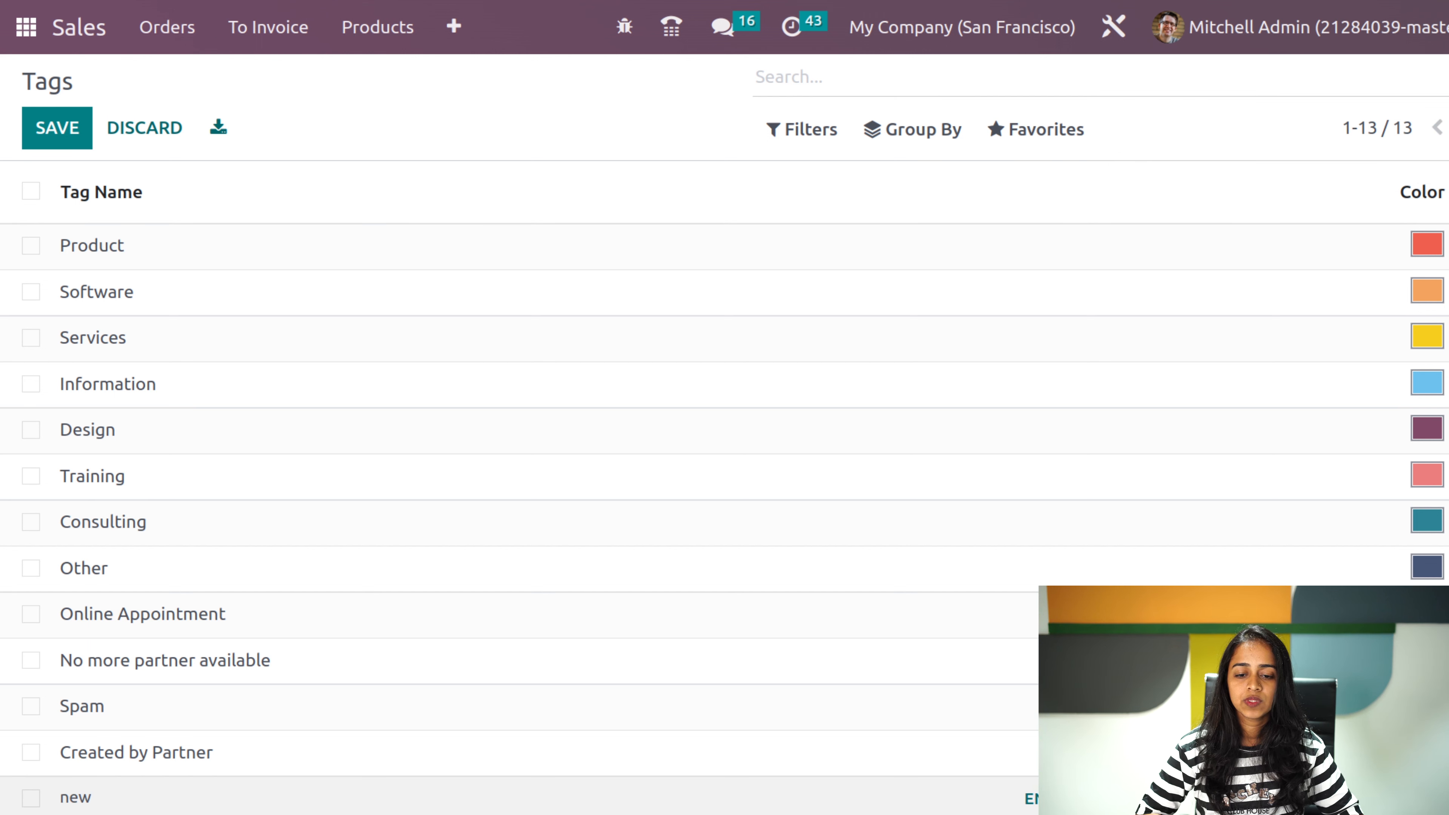
left_click(737, 785)
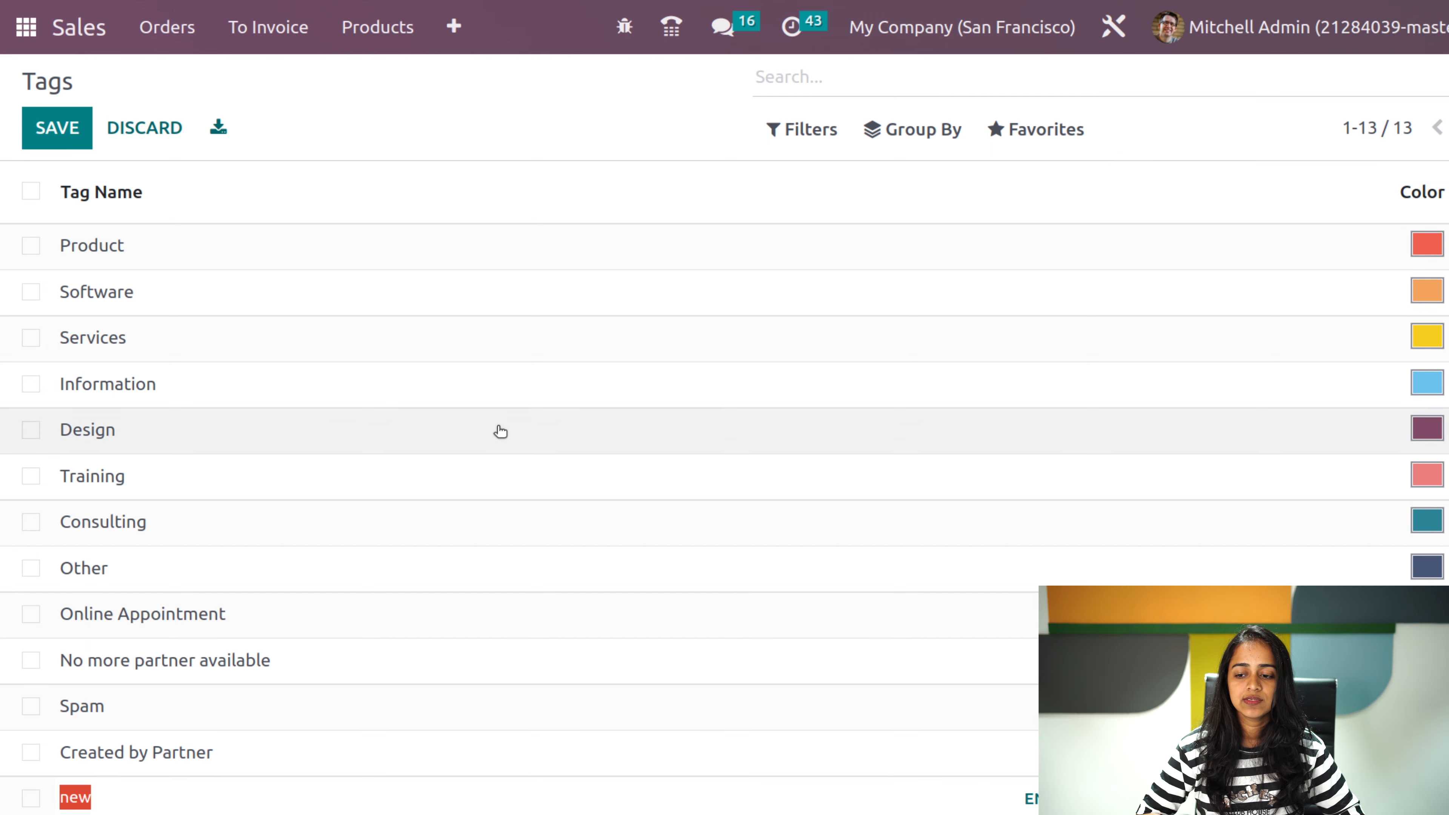
left_click(338, 101)
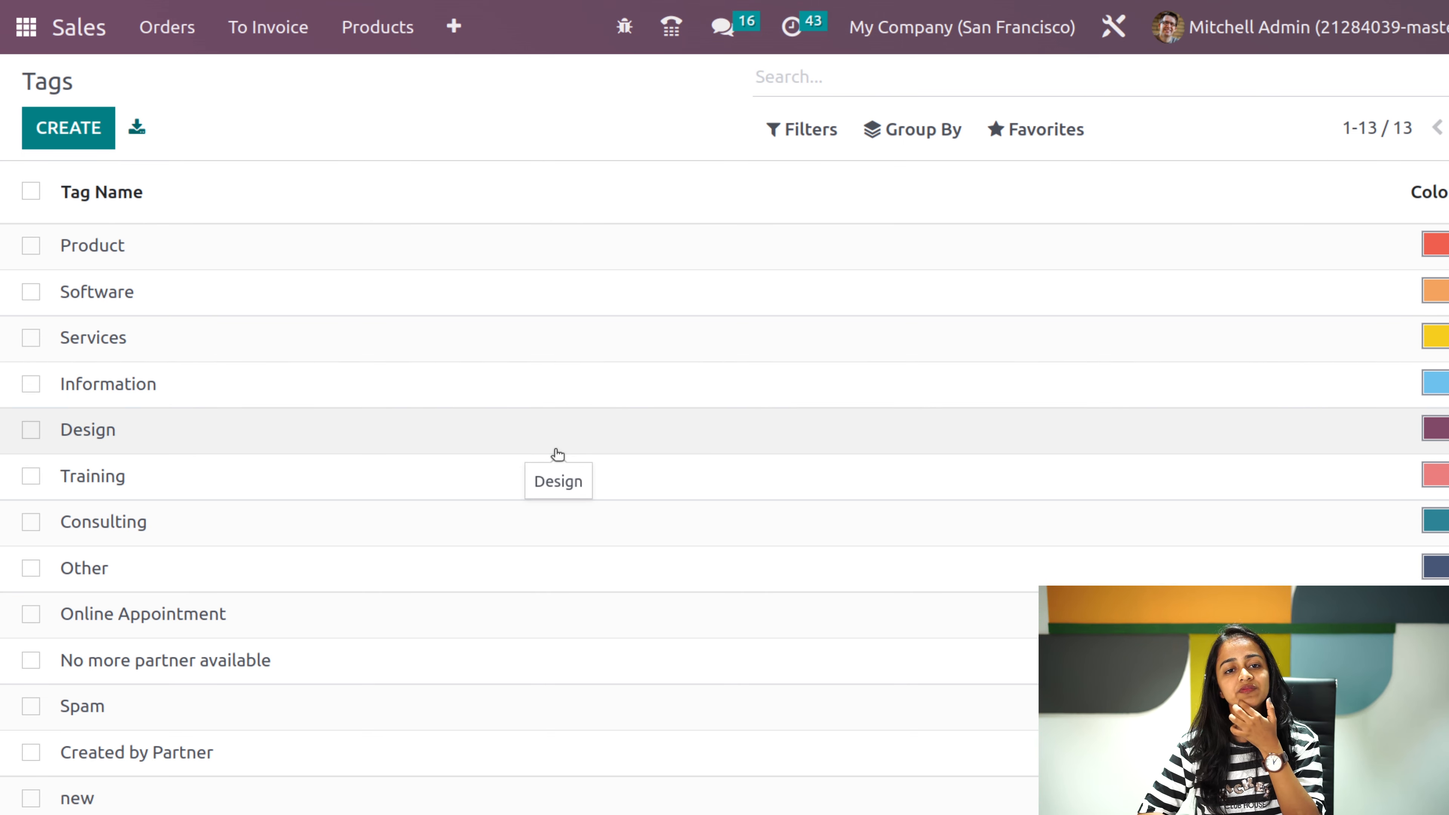
left_click(453, 26)
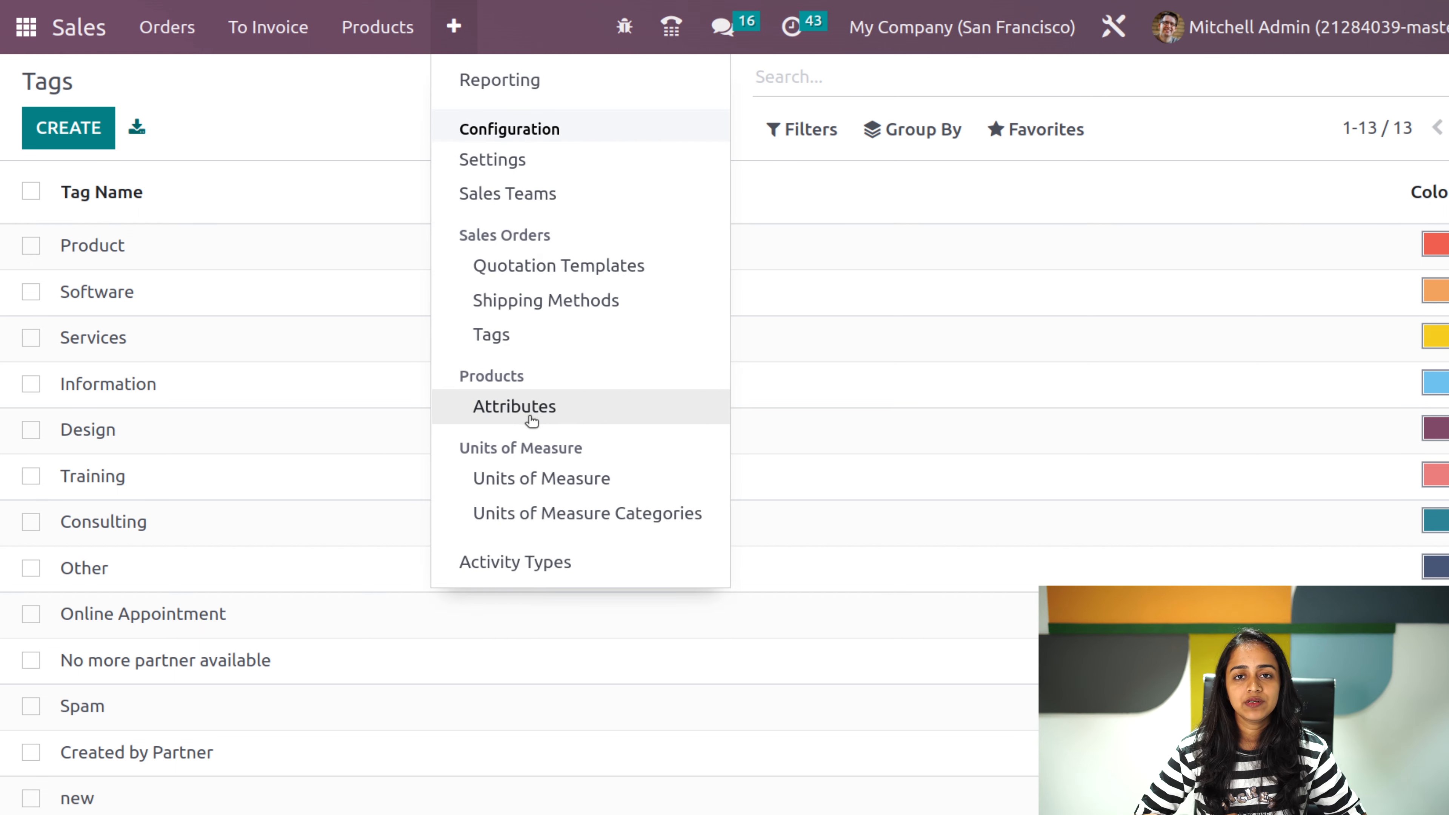
- Create a product attribute named 'color' with category General Features
left_click(518, 412)
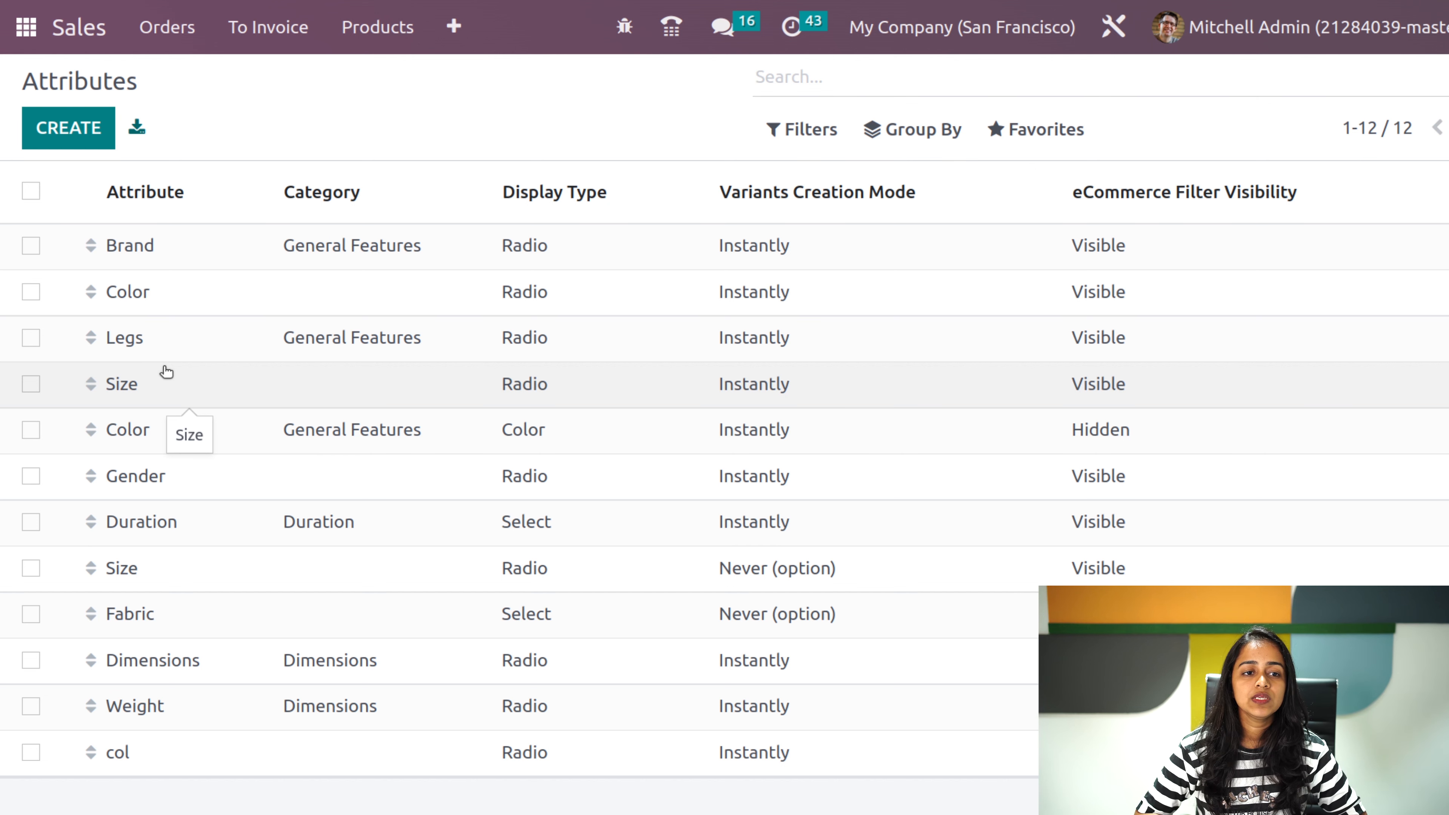
left_click(65, 129)
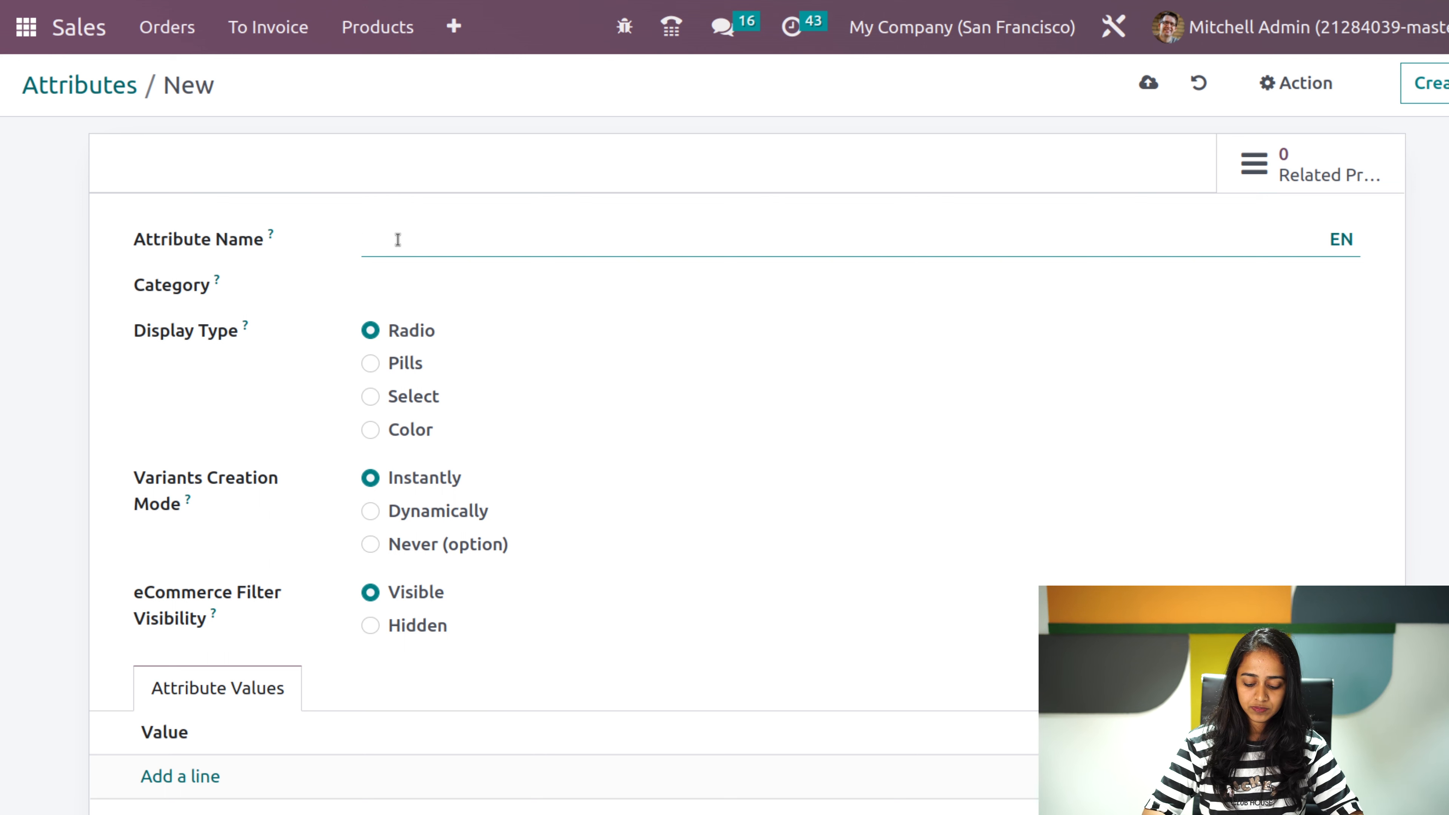
type("p")
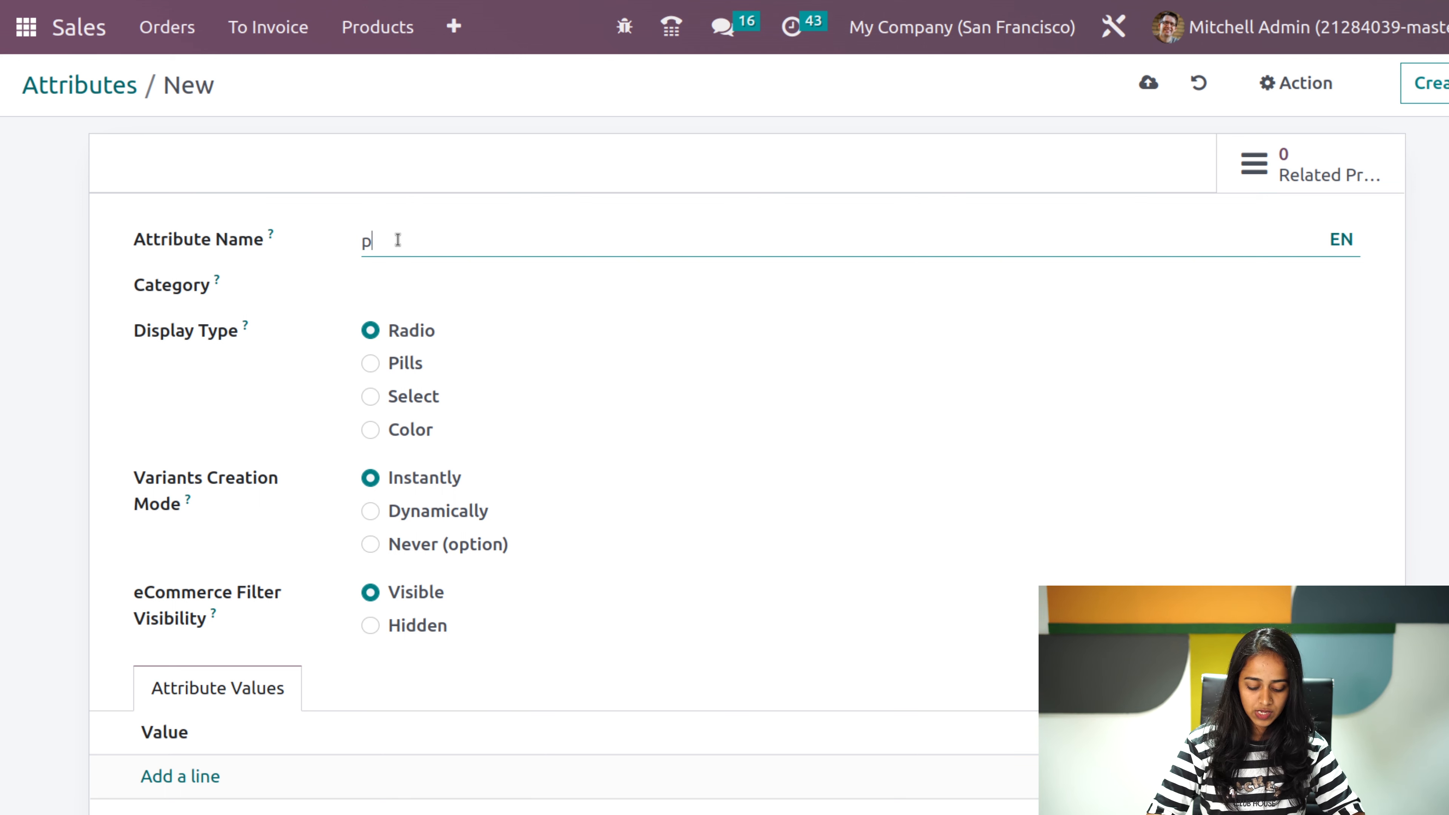
key("BackSpace")
type("color")
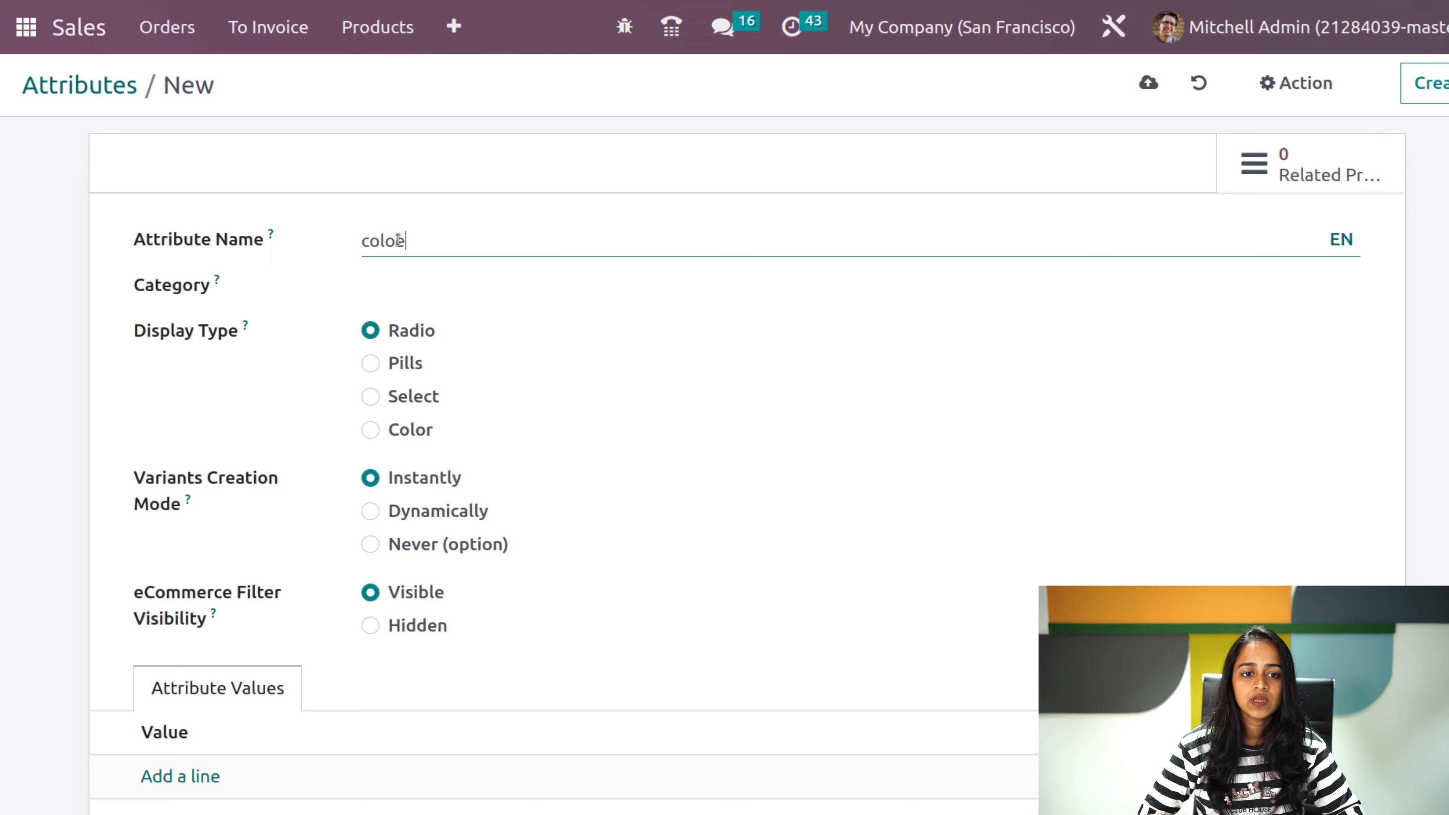
left_click(439, 285)
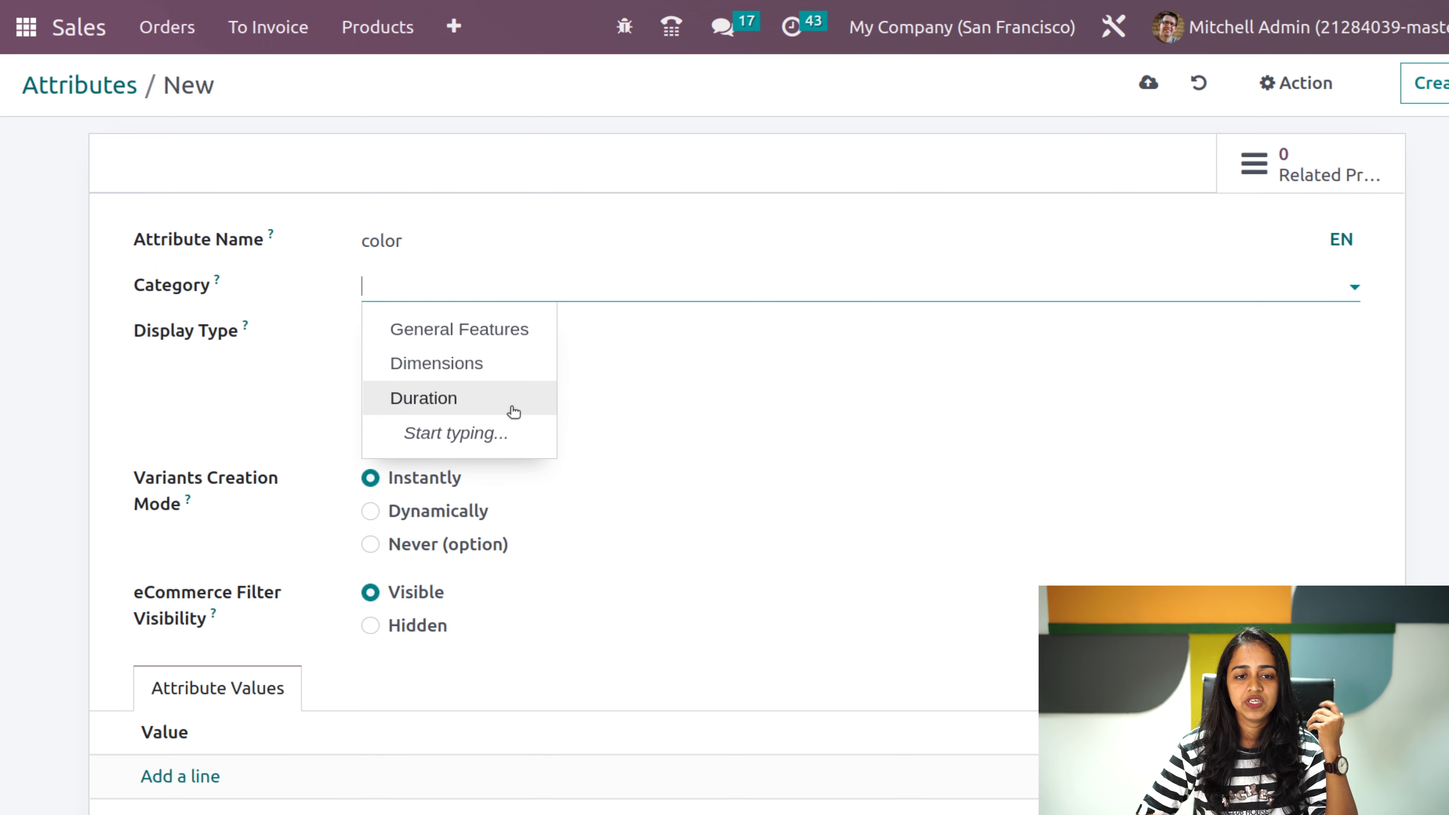
left_click(447, 335)
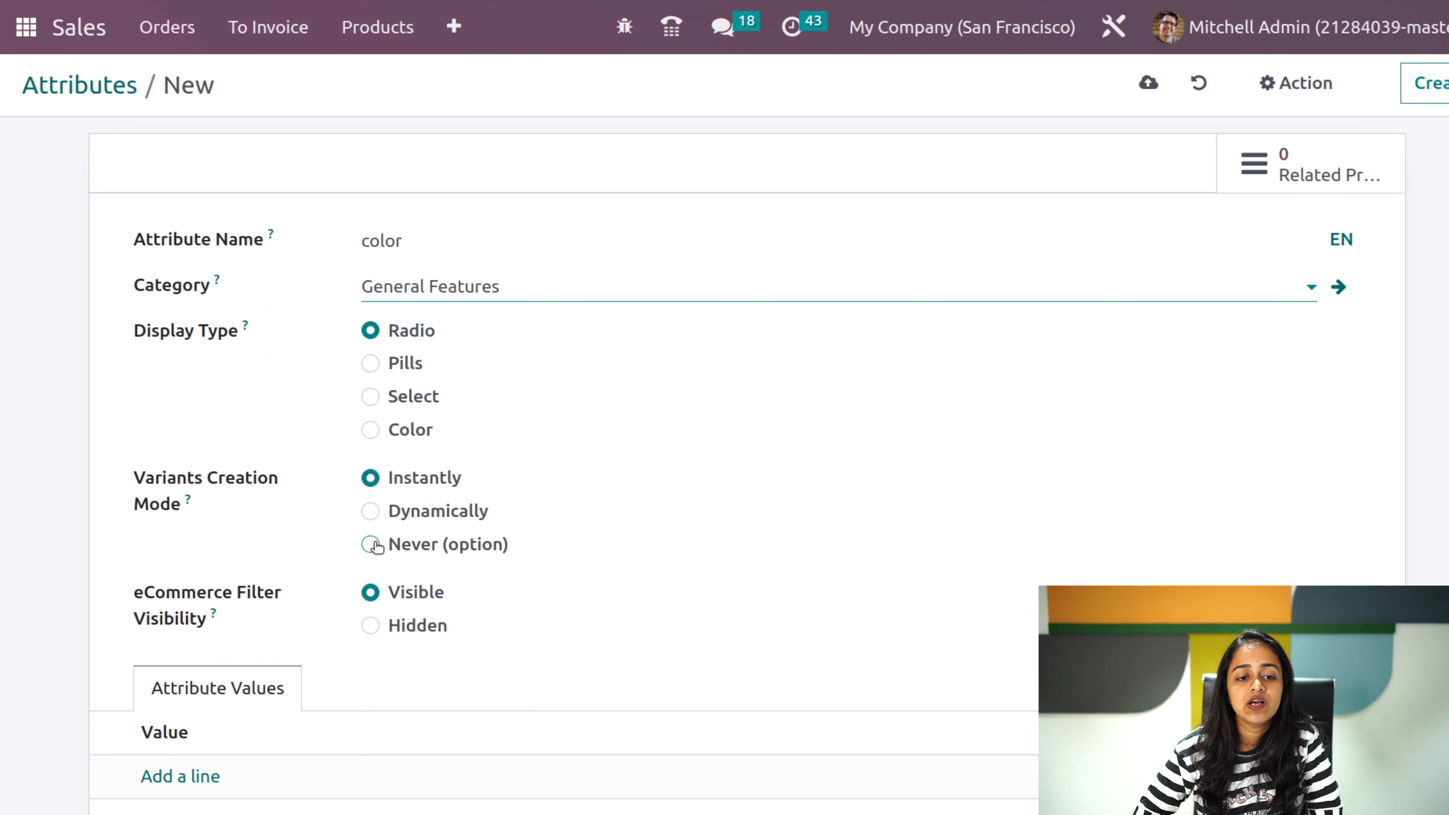
scroll(411, 685, "down", 3)
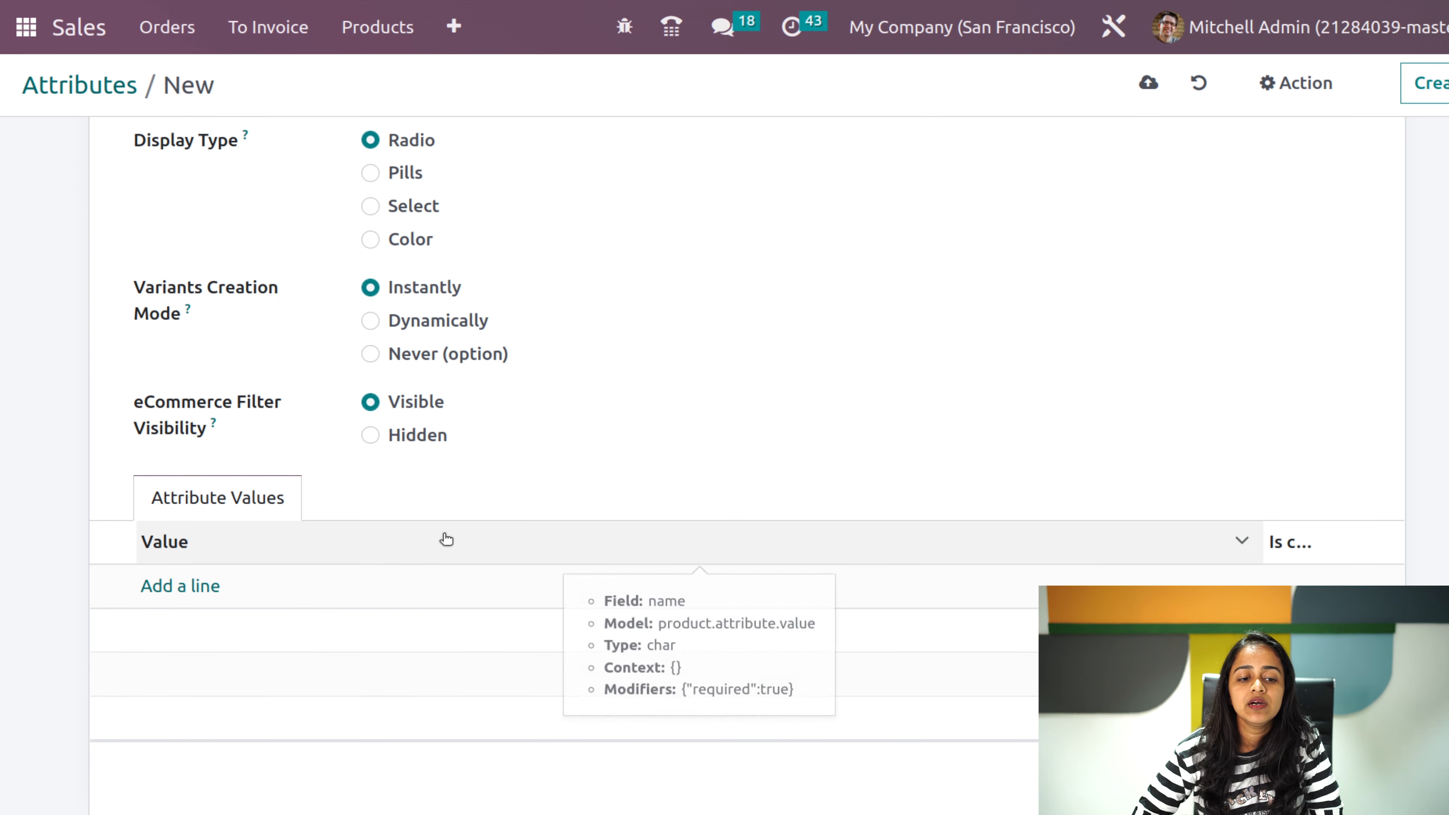
- Add the attribute values black, blue and purple to the color attribute
left_click(183, 582)
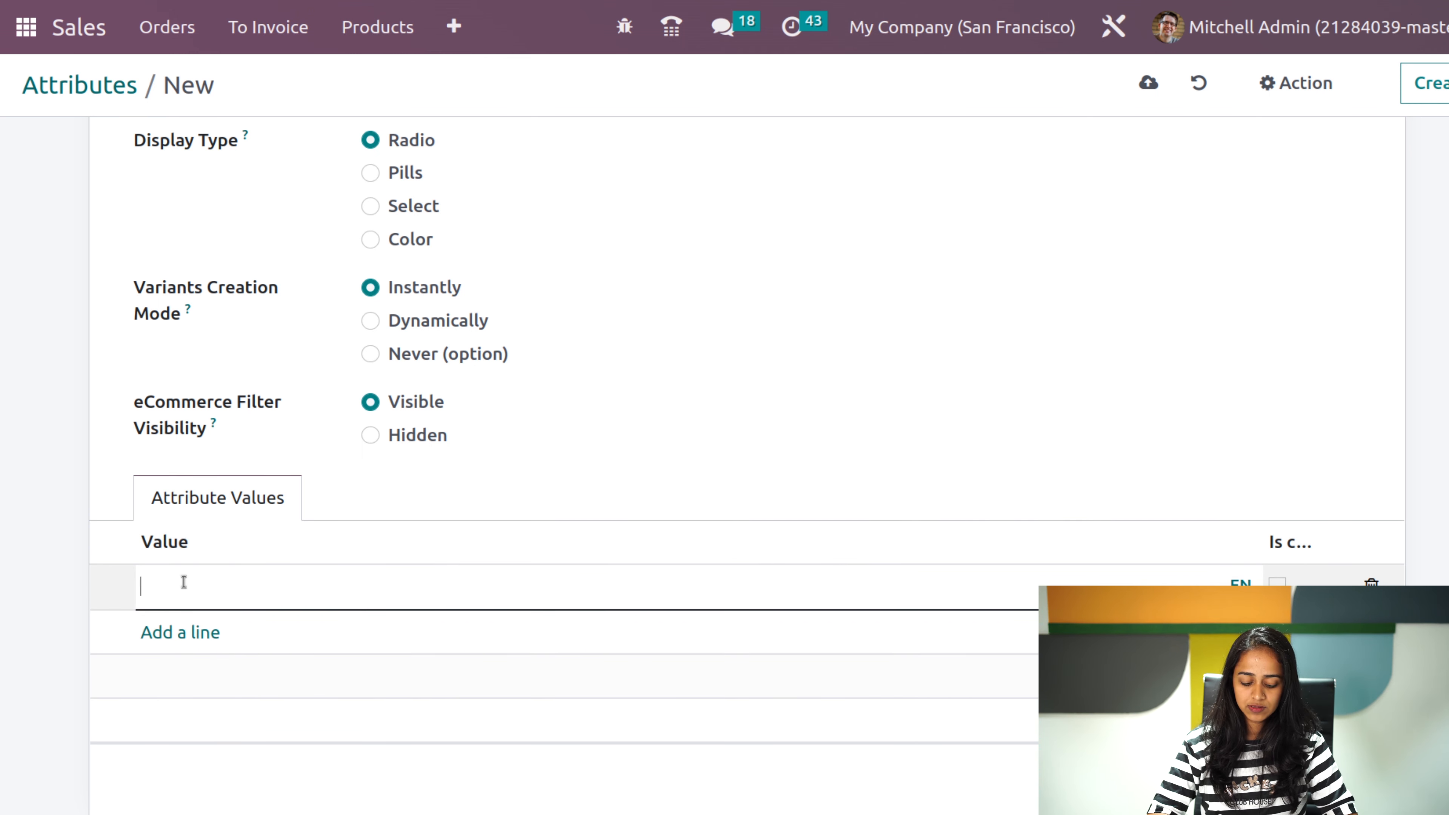
type("black")
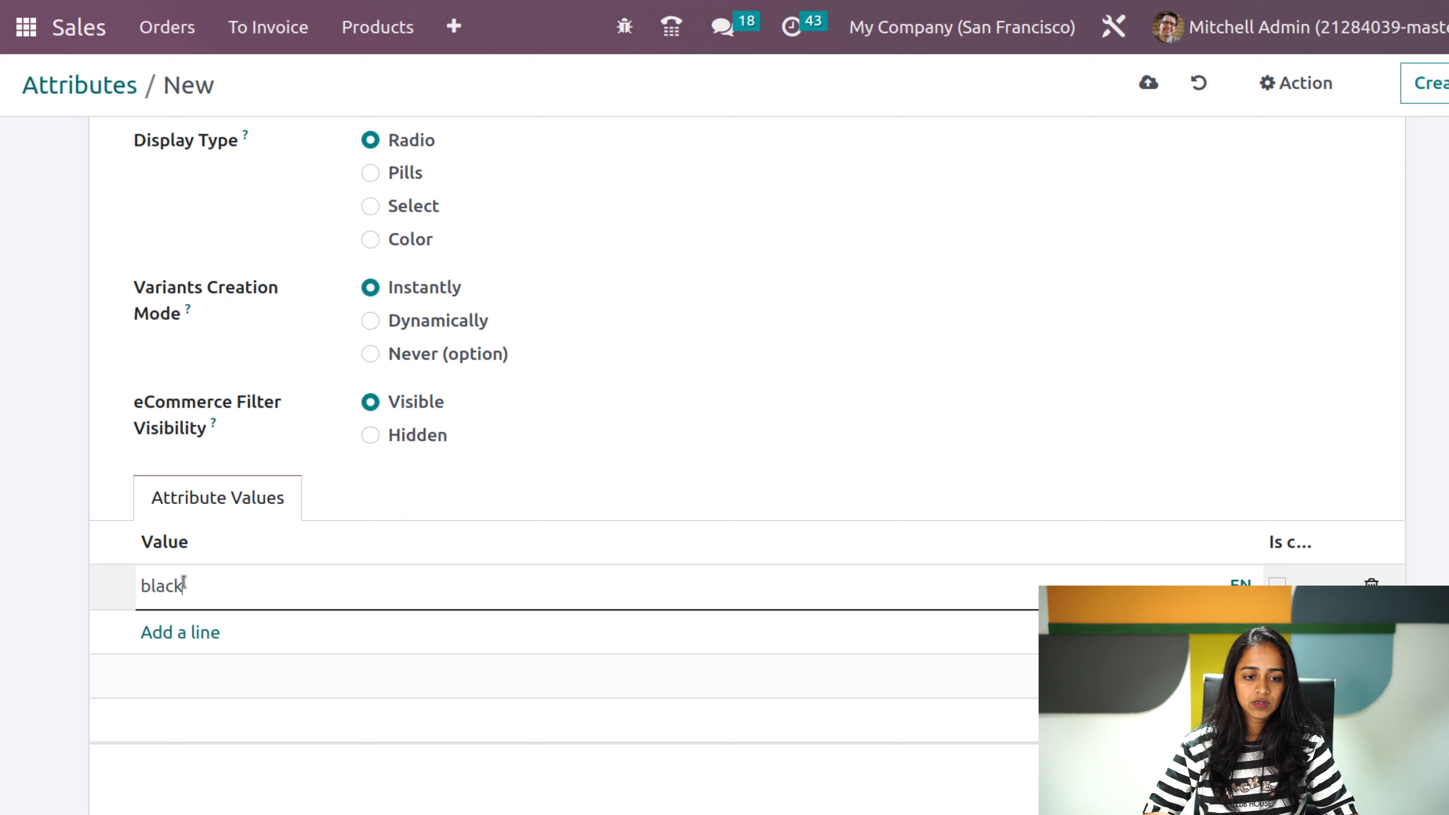
left_click(193, 631)
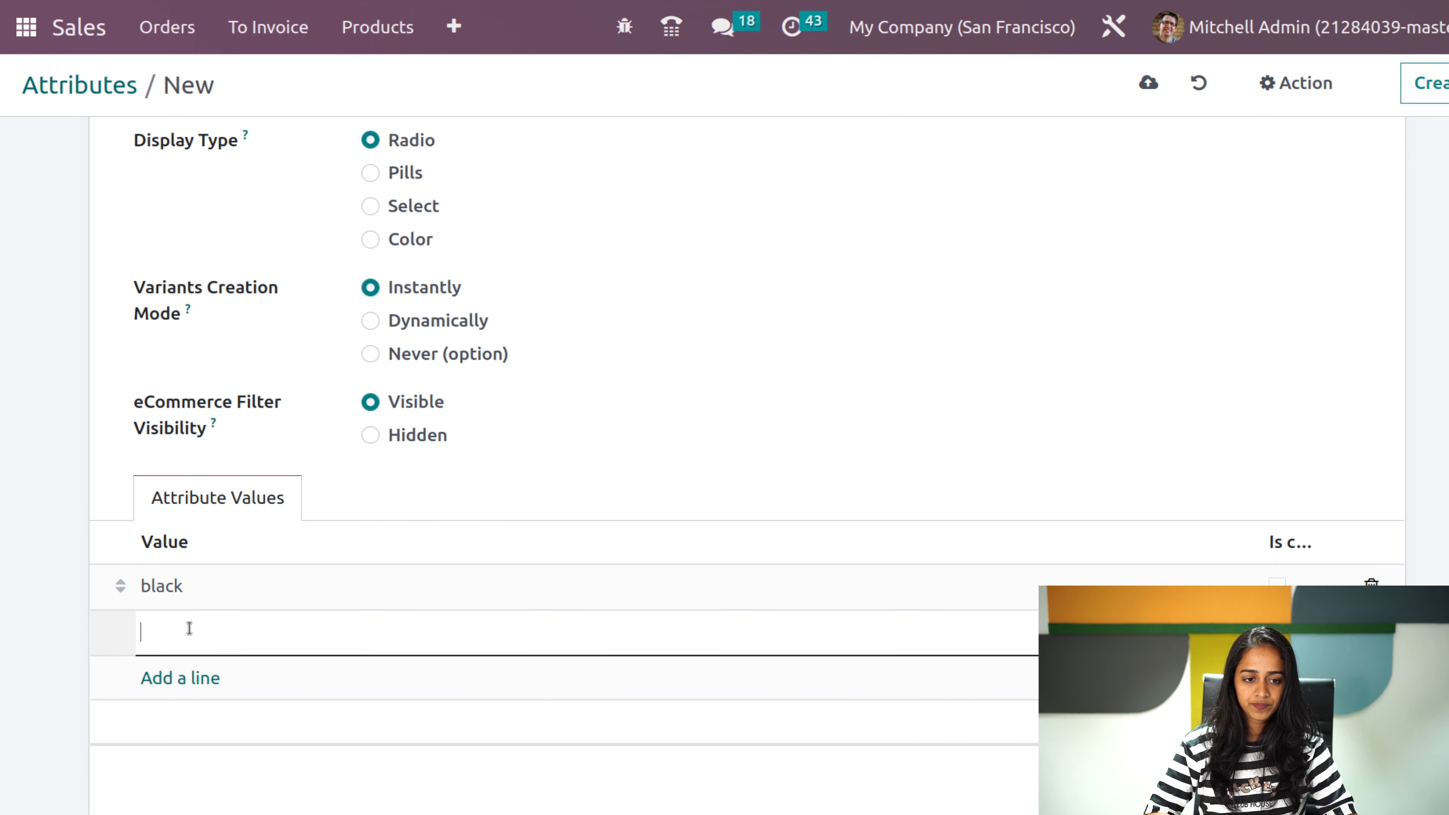
type("blue")
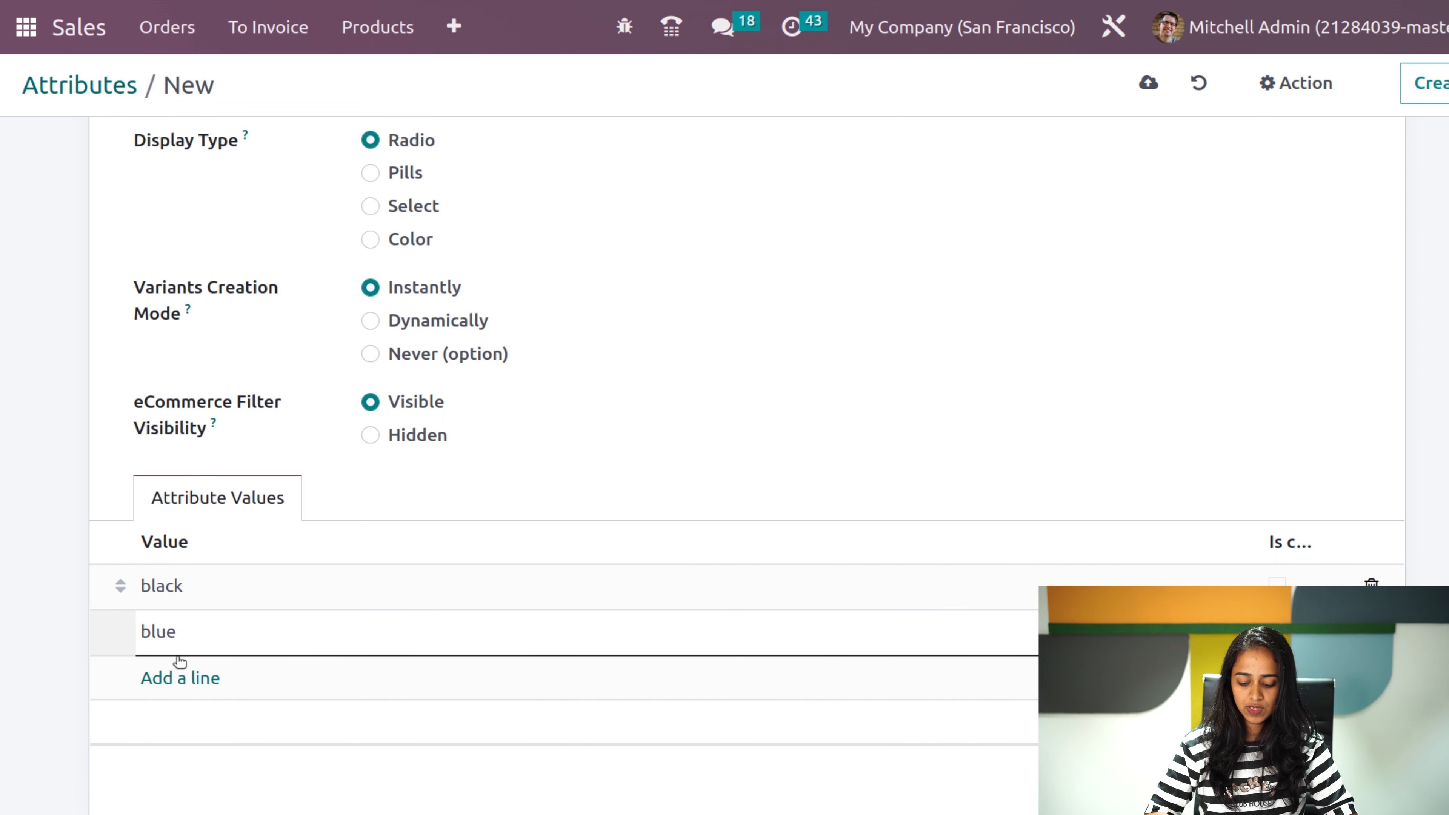
left_click(161, 682)
type("pup")
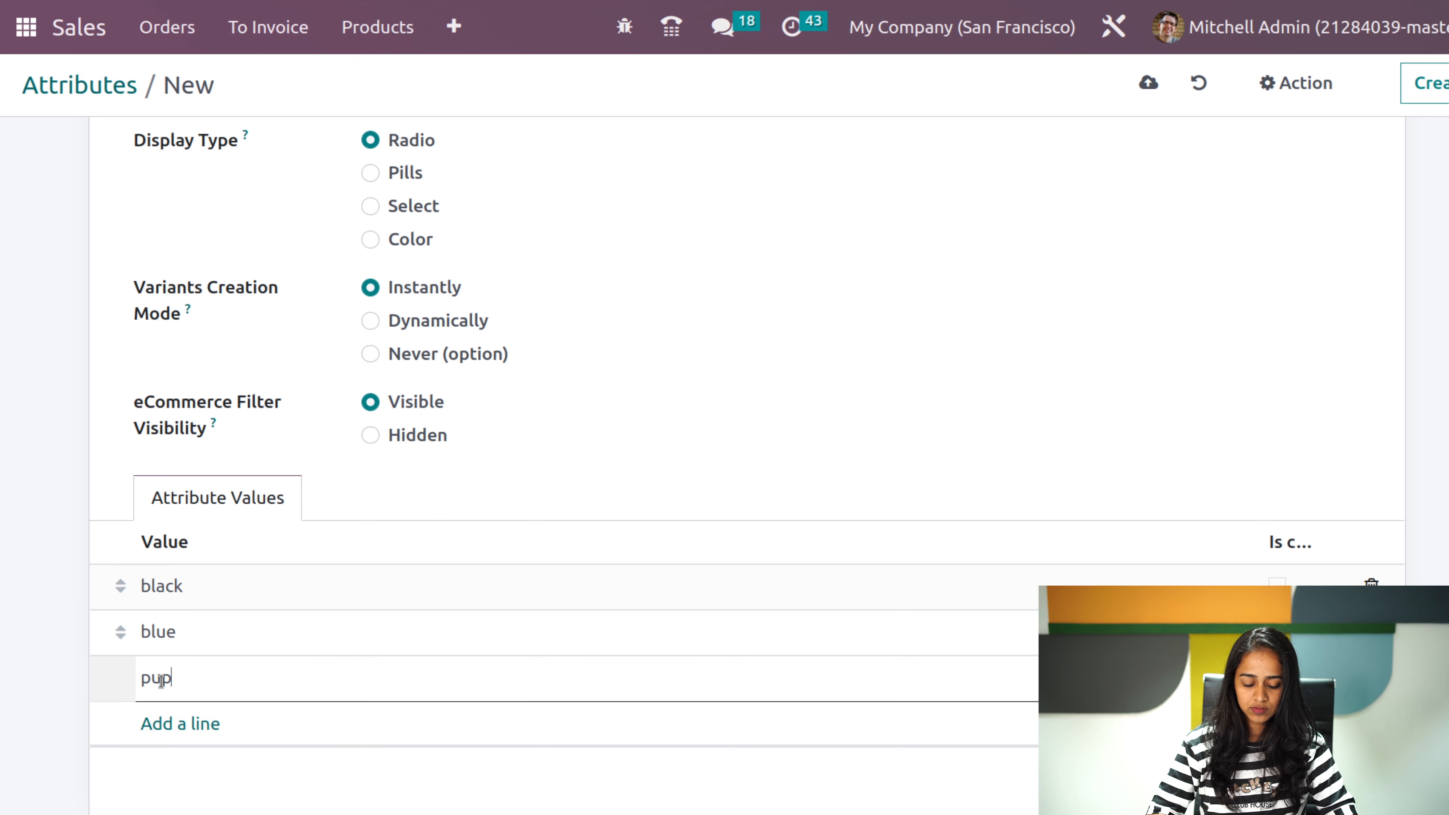
key("BackSpace")
type("rple")
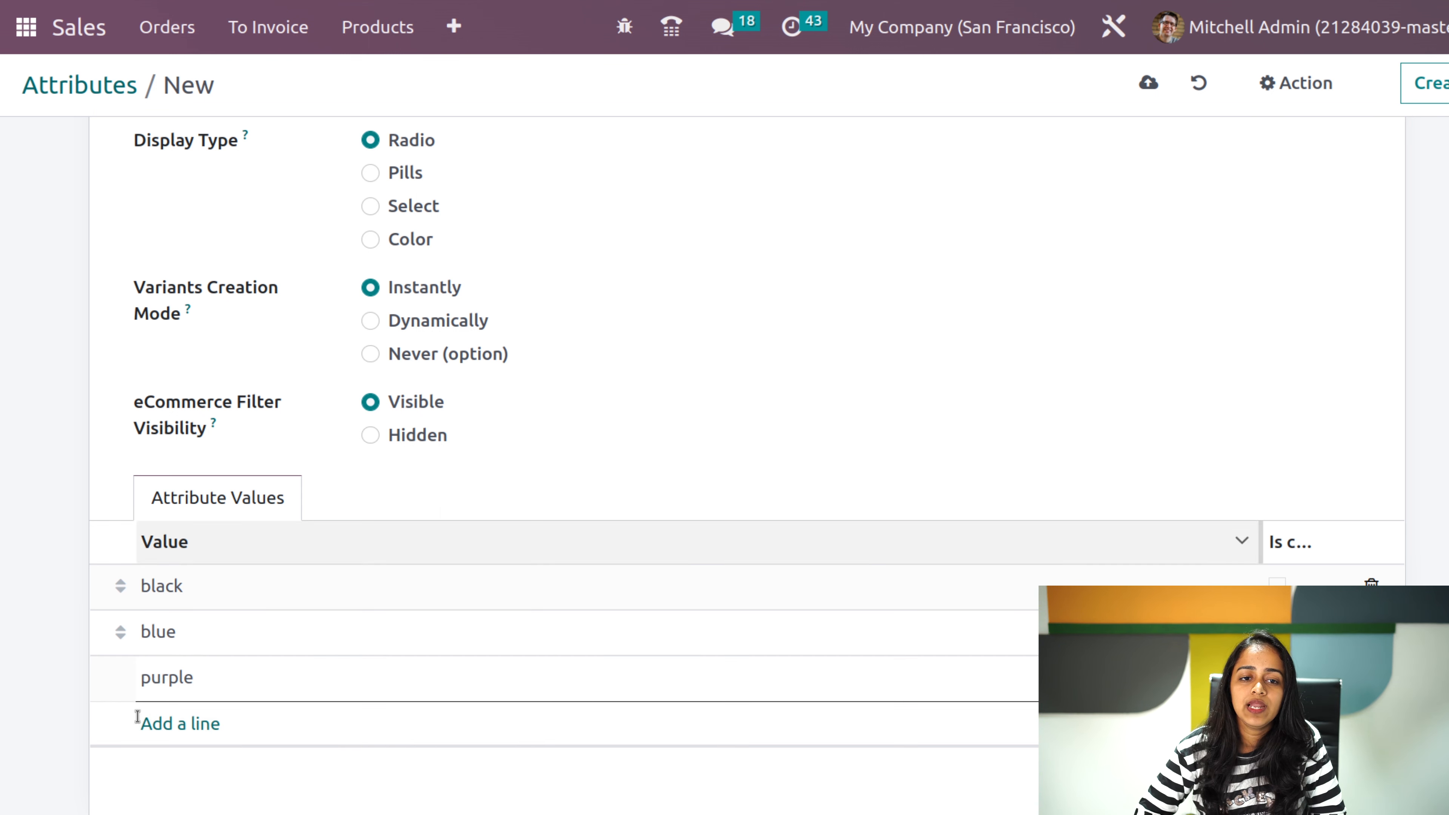
scroll(606, 422, "up", 3)
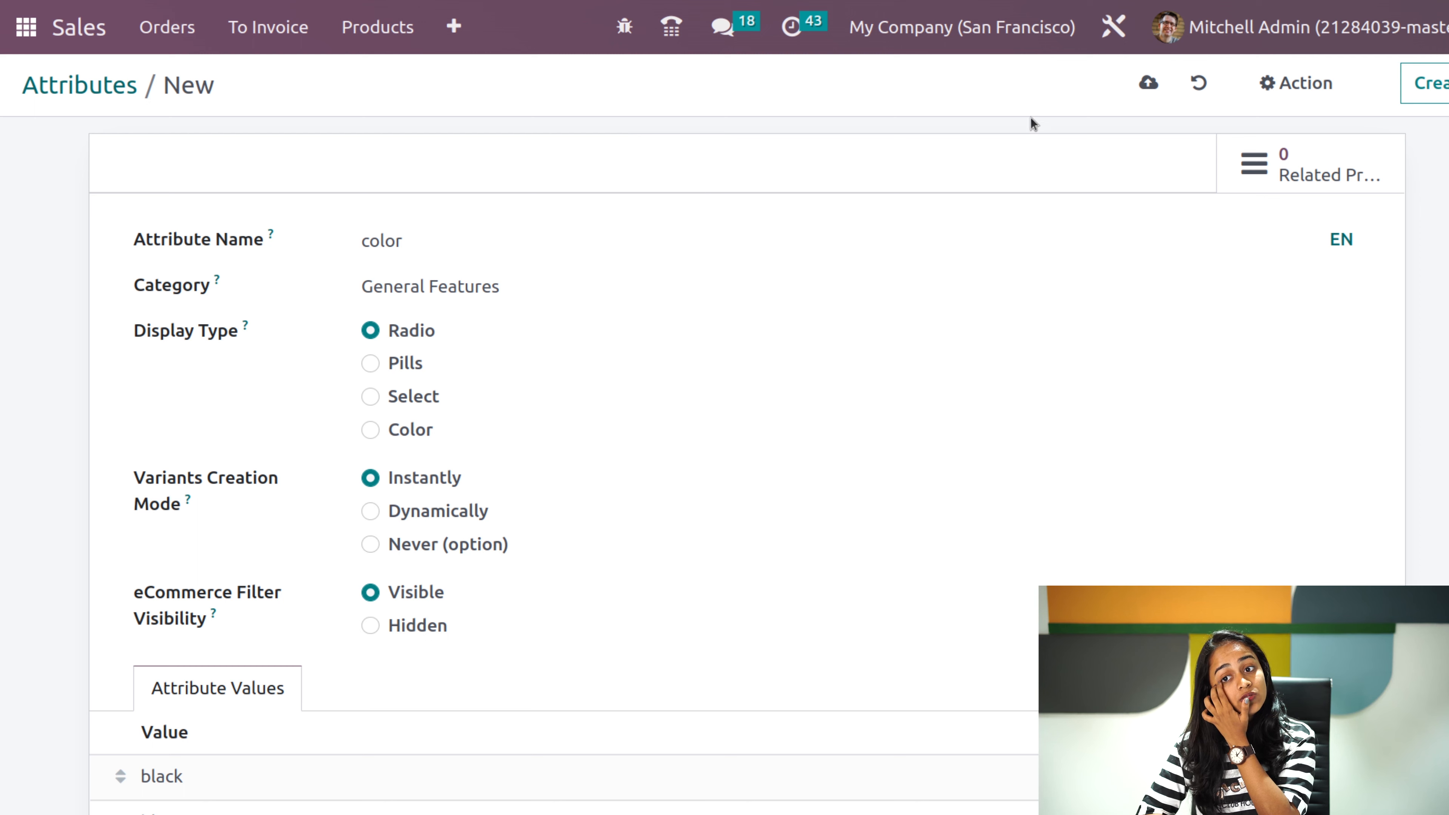
- Save the color attribute, then inspect the Legs attribute and return to Attributes
left_click(1150, 84)
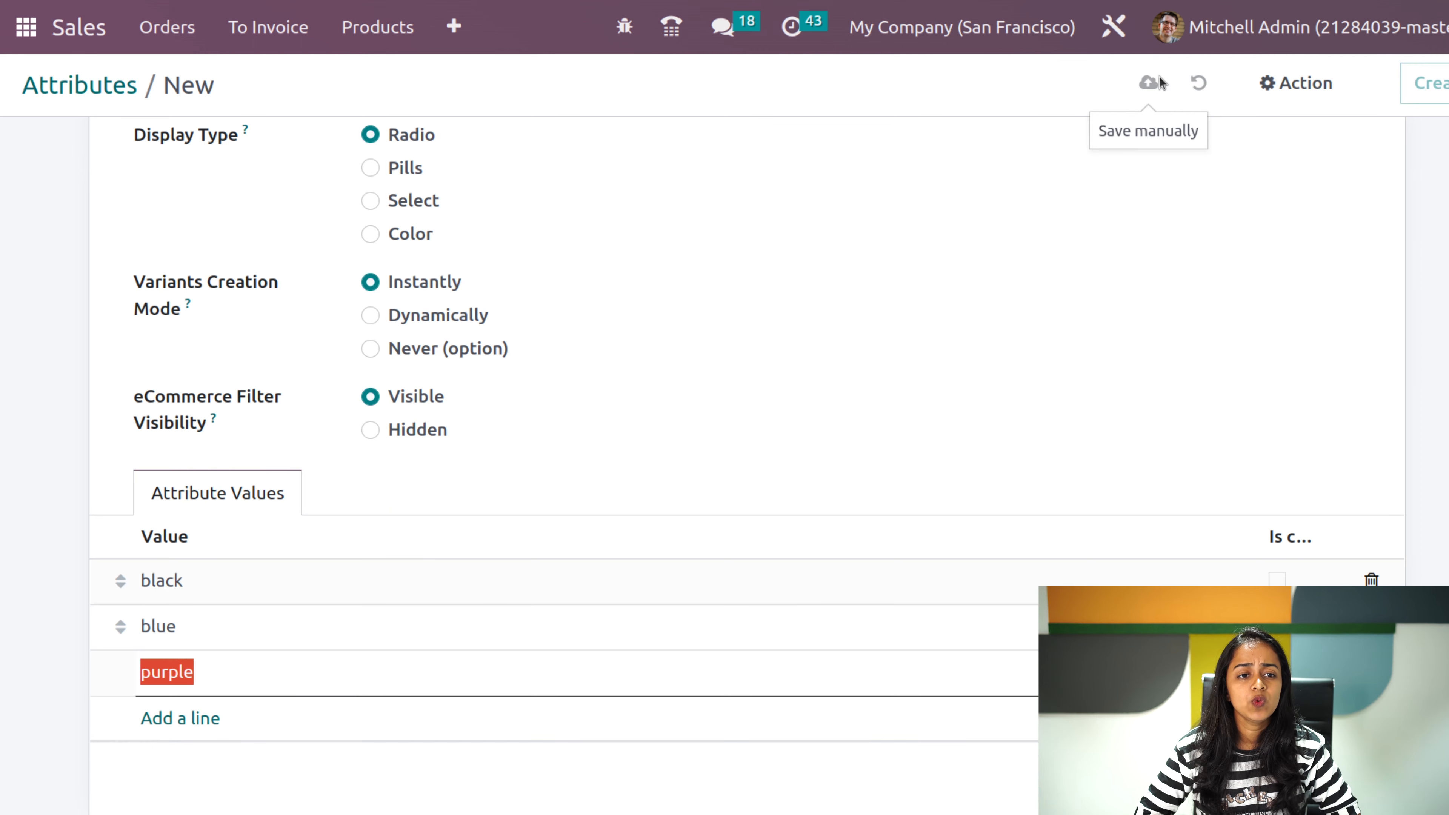
left_click(72, 81)
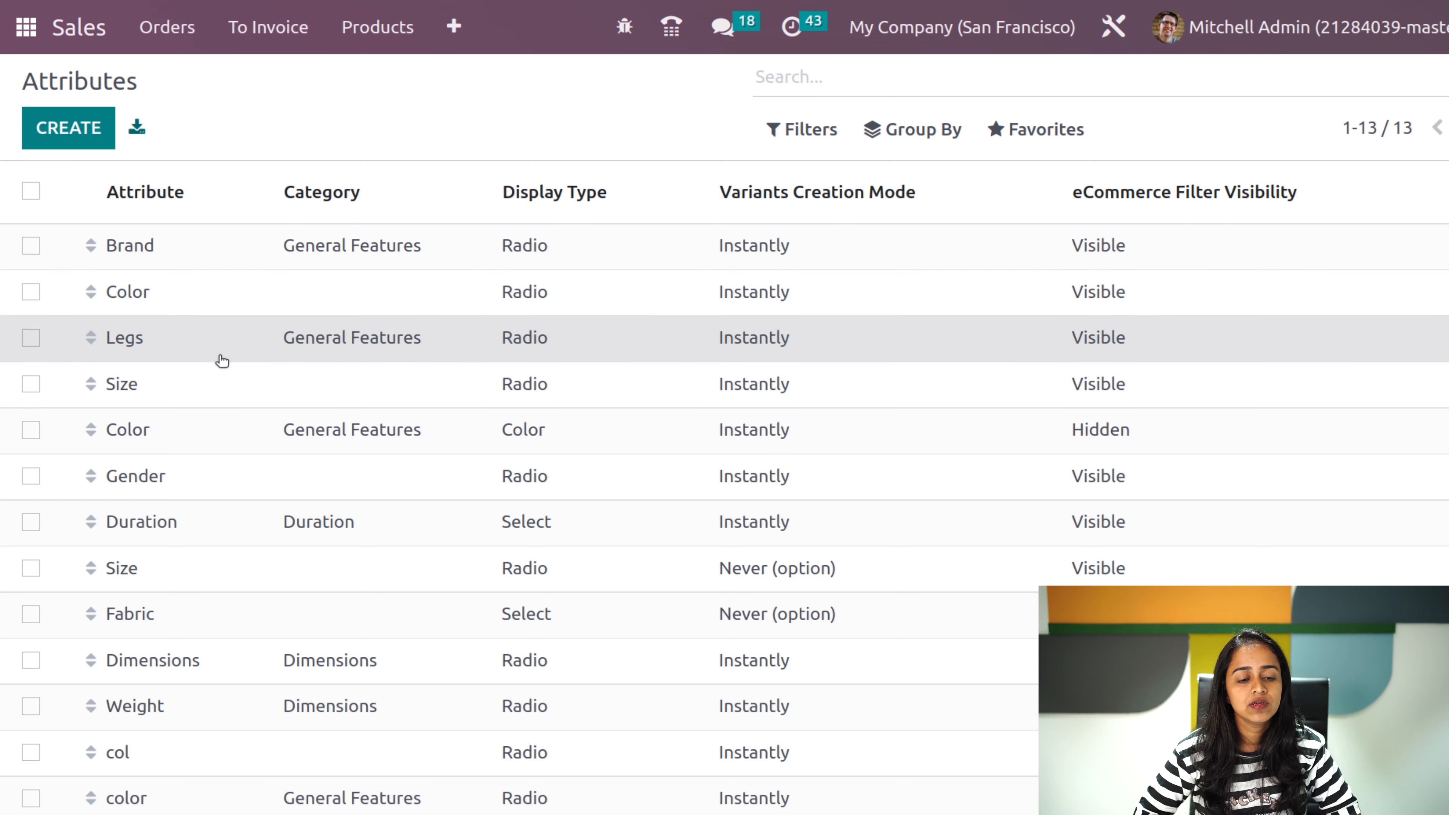
left_click(220, 359)
scroll(379, 466, "up", 4)
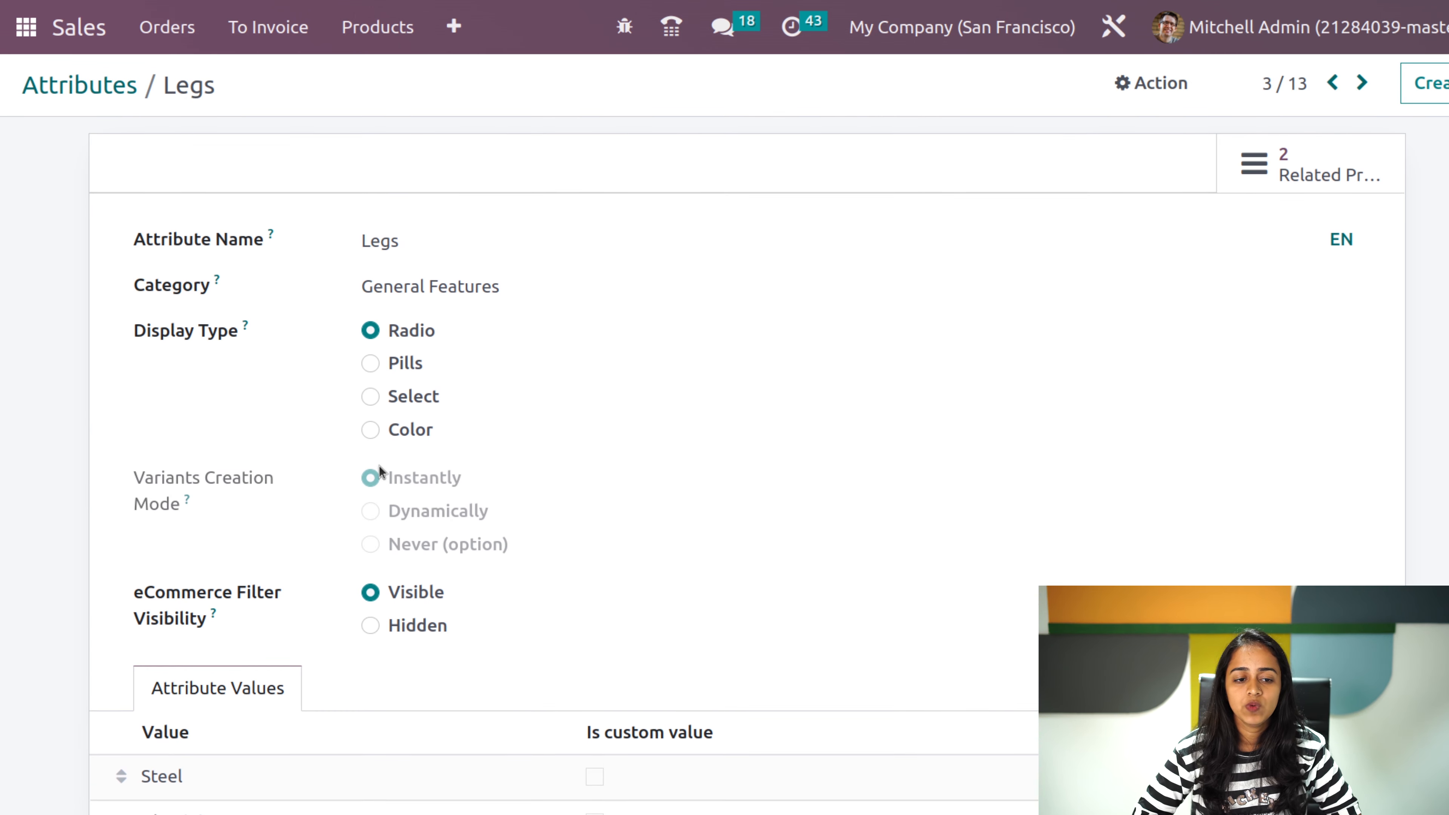
scroll(398, 495, "down", 3)
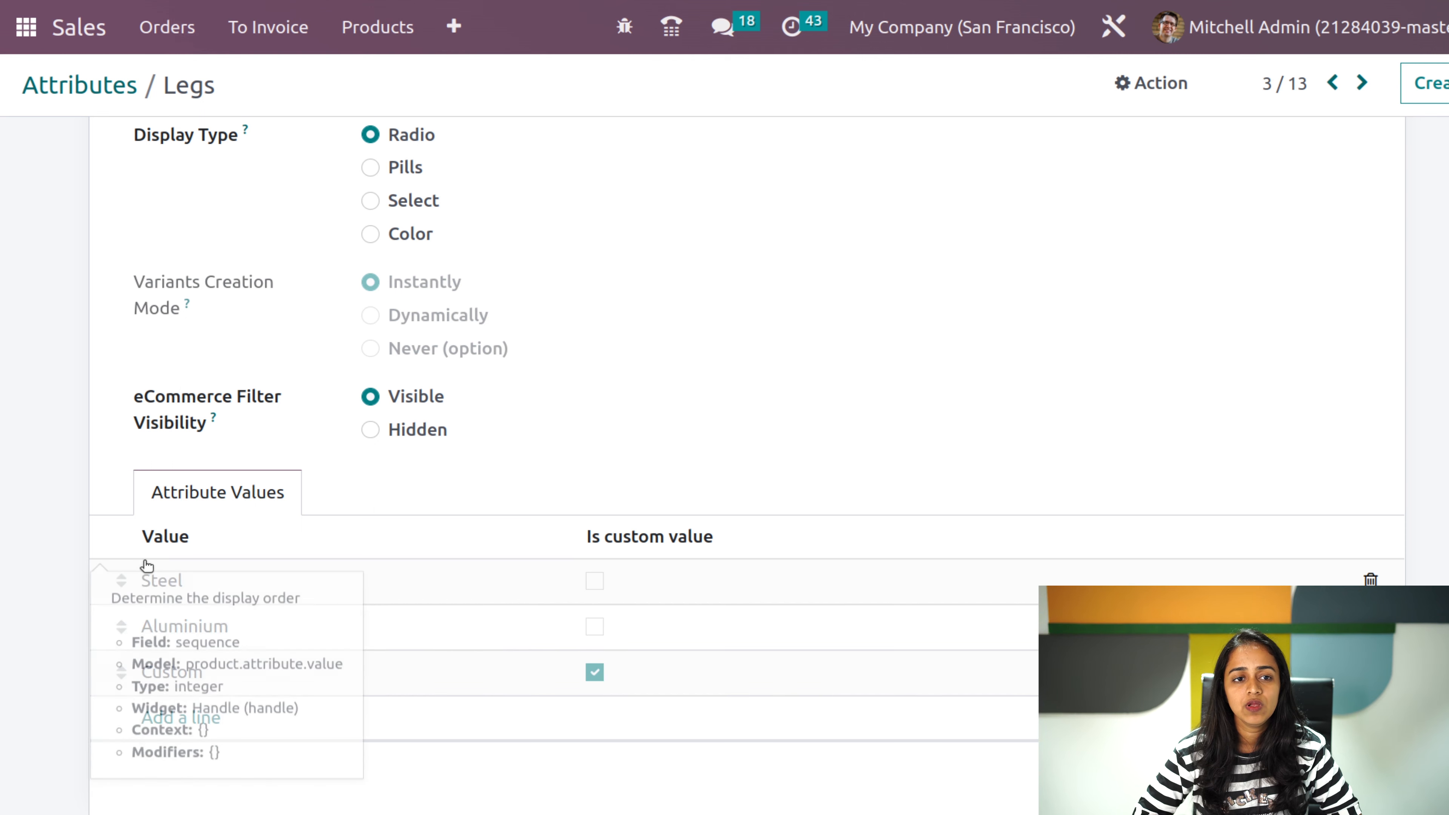
scroll(562, 334, "up", 3)
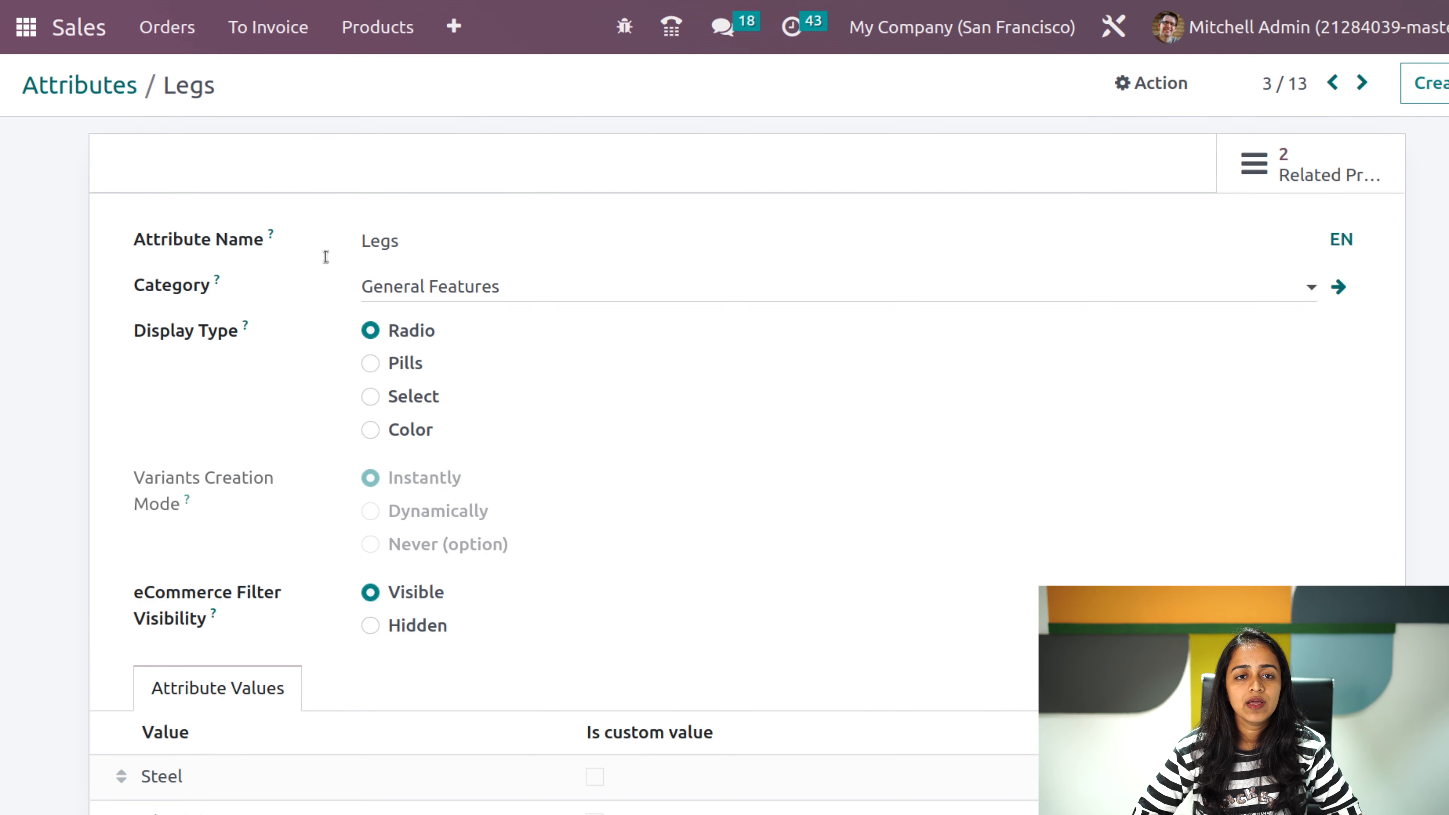
left_click(96, 91)
left_click(454, 26)
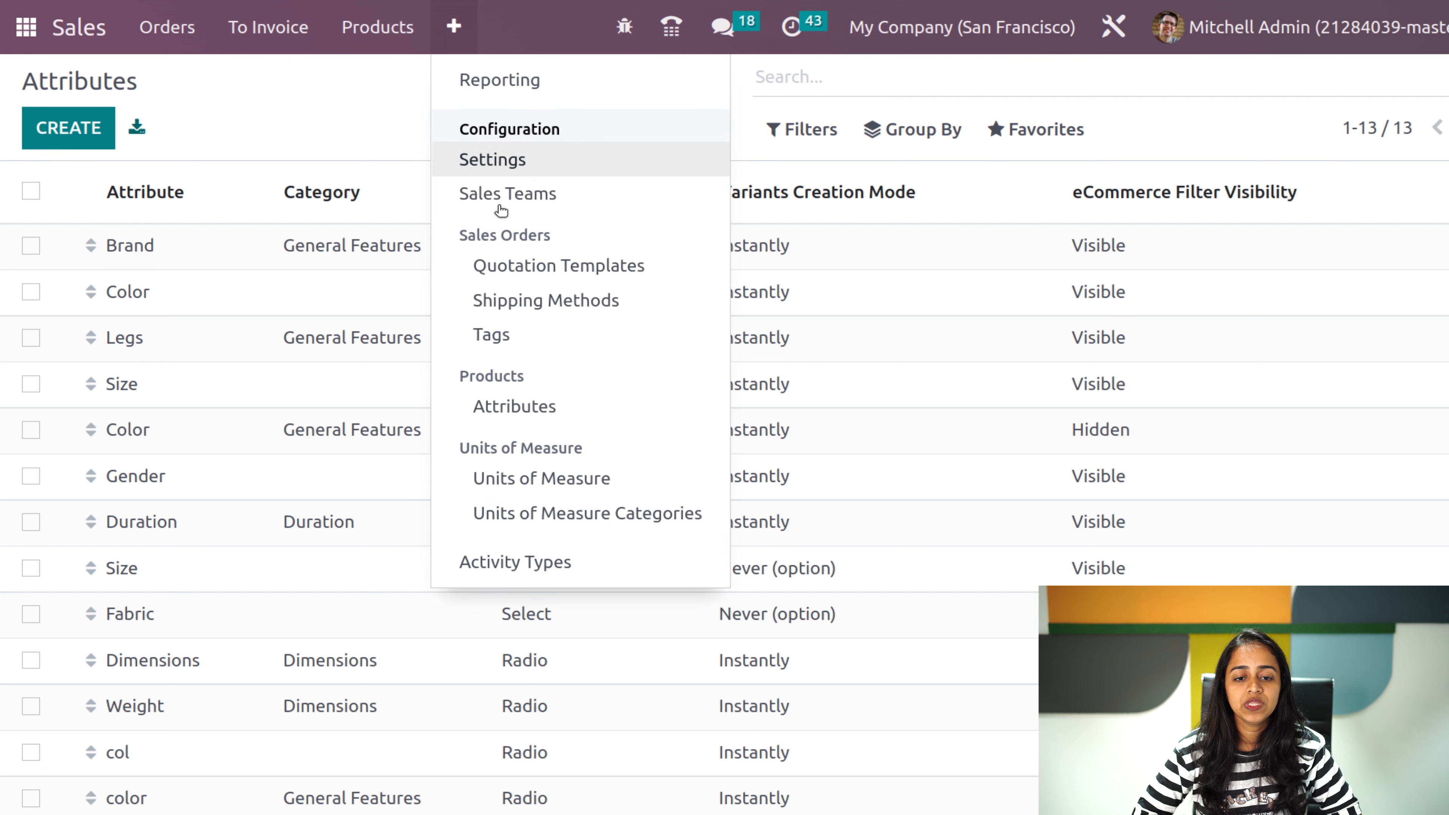
- Open the Units of Measure list and start a blank new unit
left_click(542, 480)
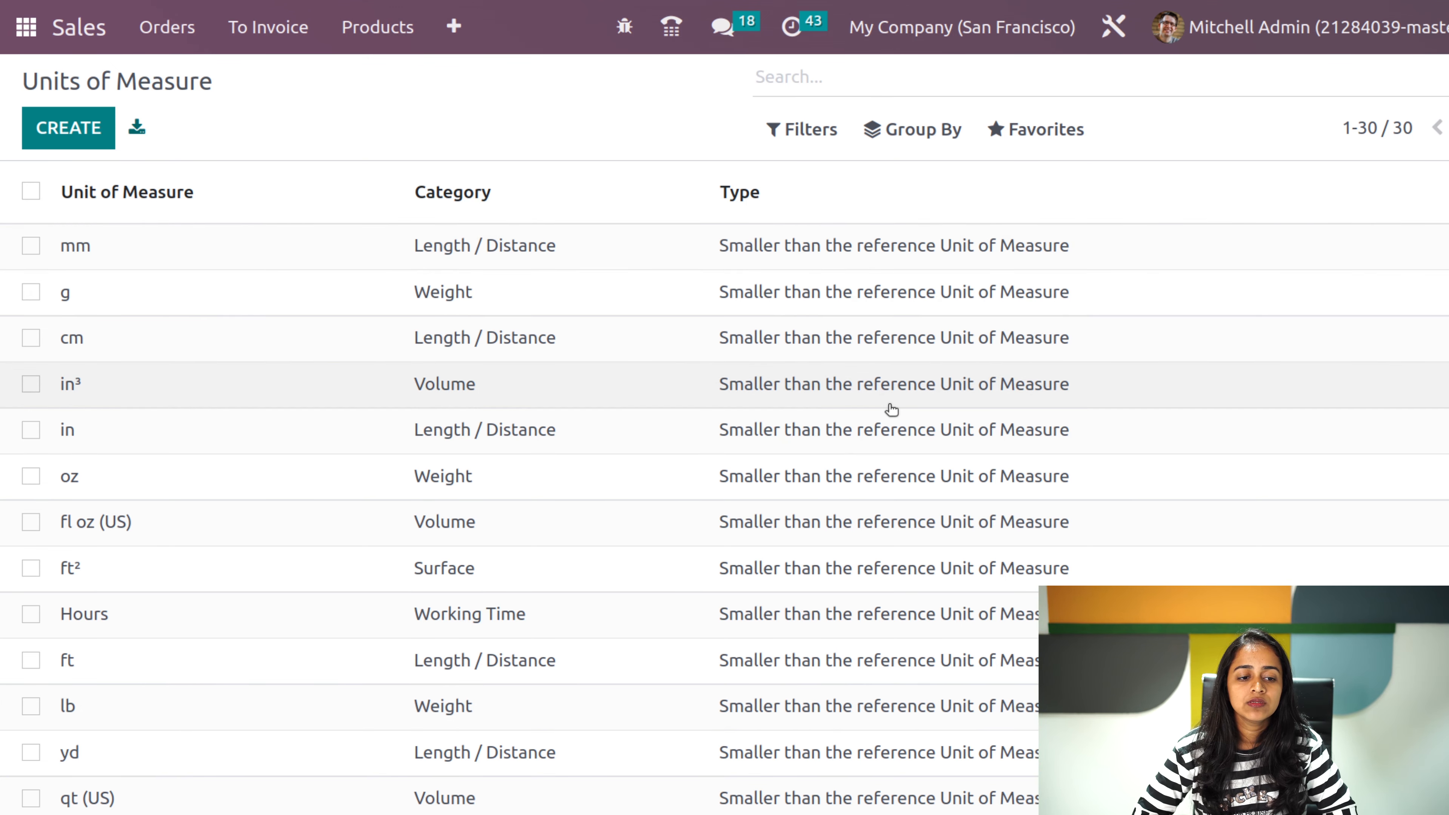
scroll(234, 520, "down", 10)
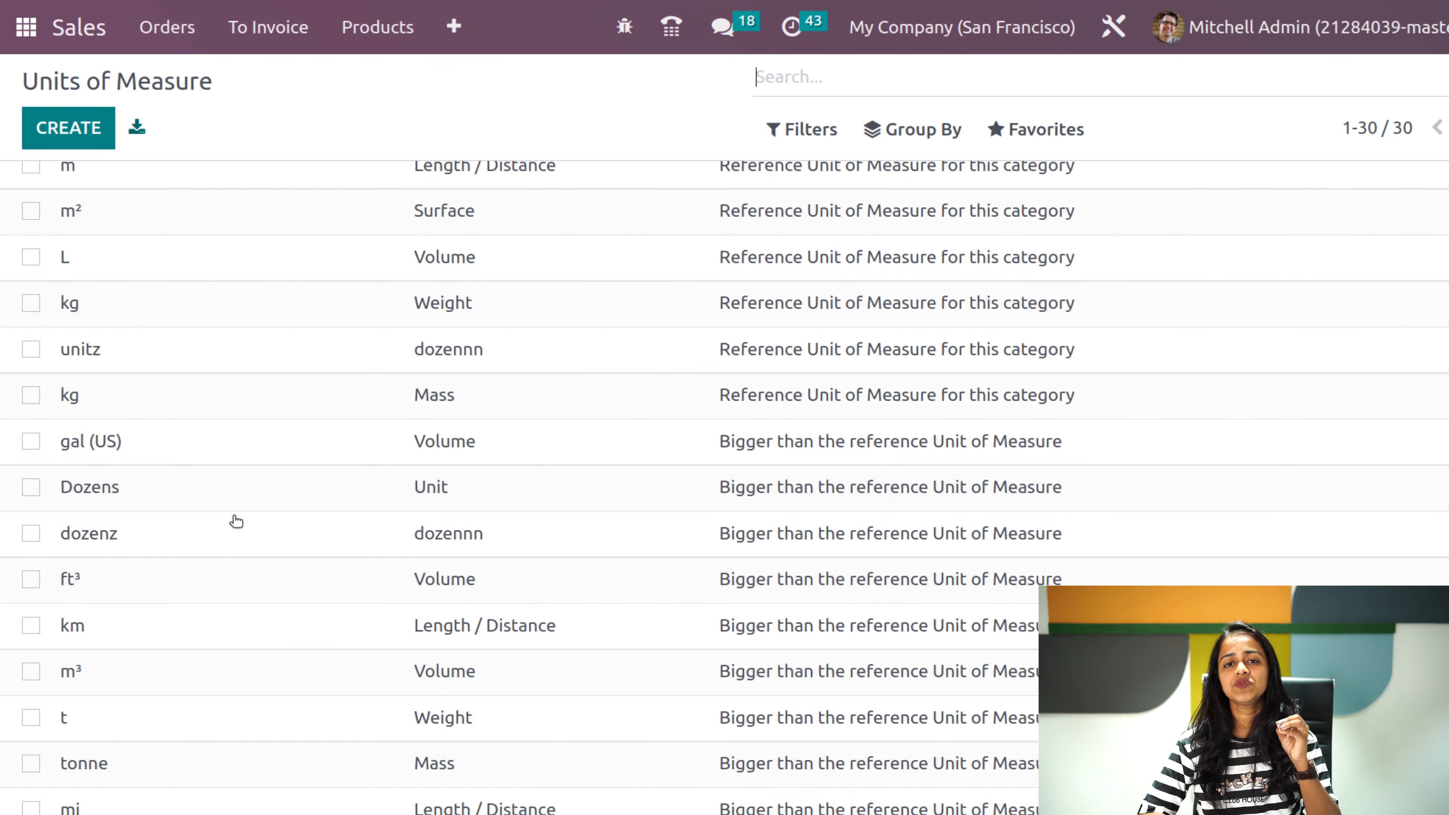
scroll(235, 520, "up", 10)
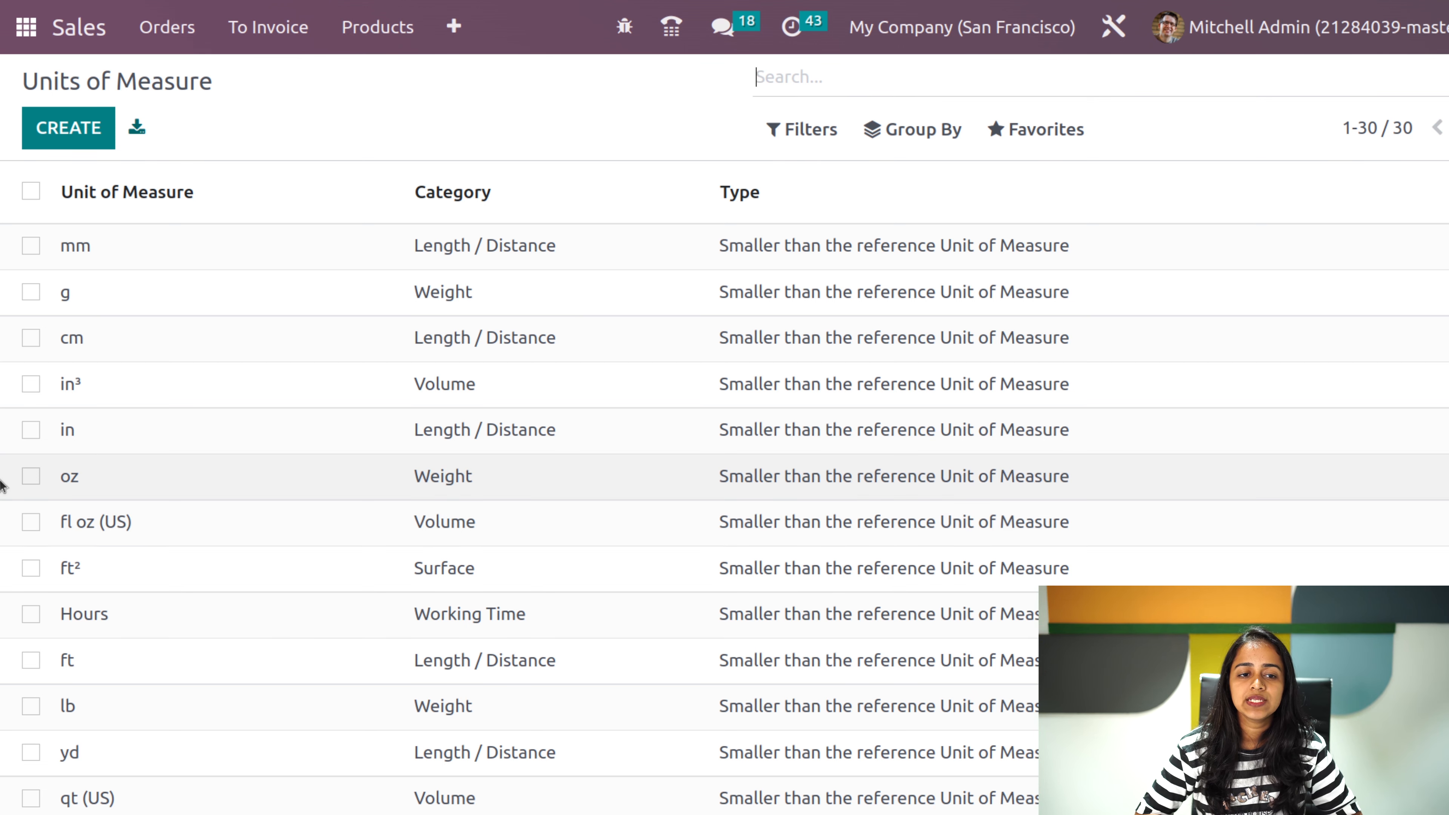
left_click(42, 126)
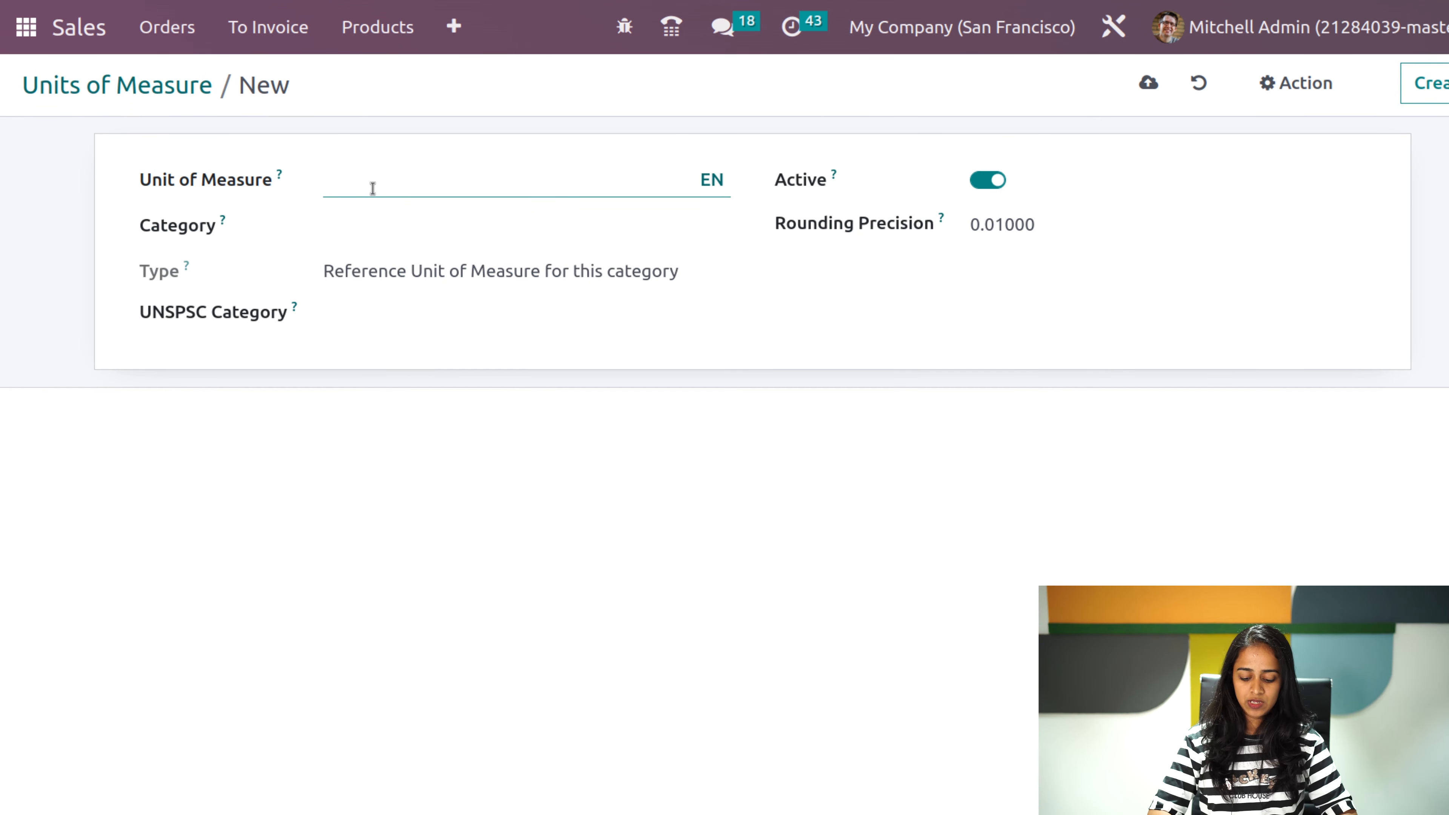
- Enter 'kg' as the unit name, then discard the unsaved unit
type("kg")
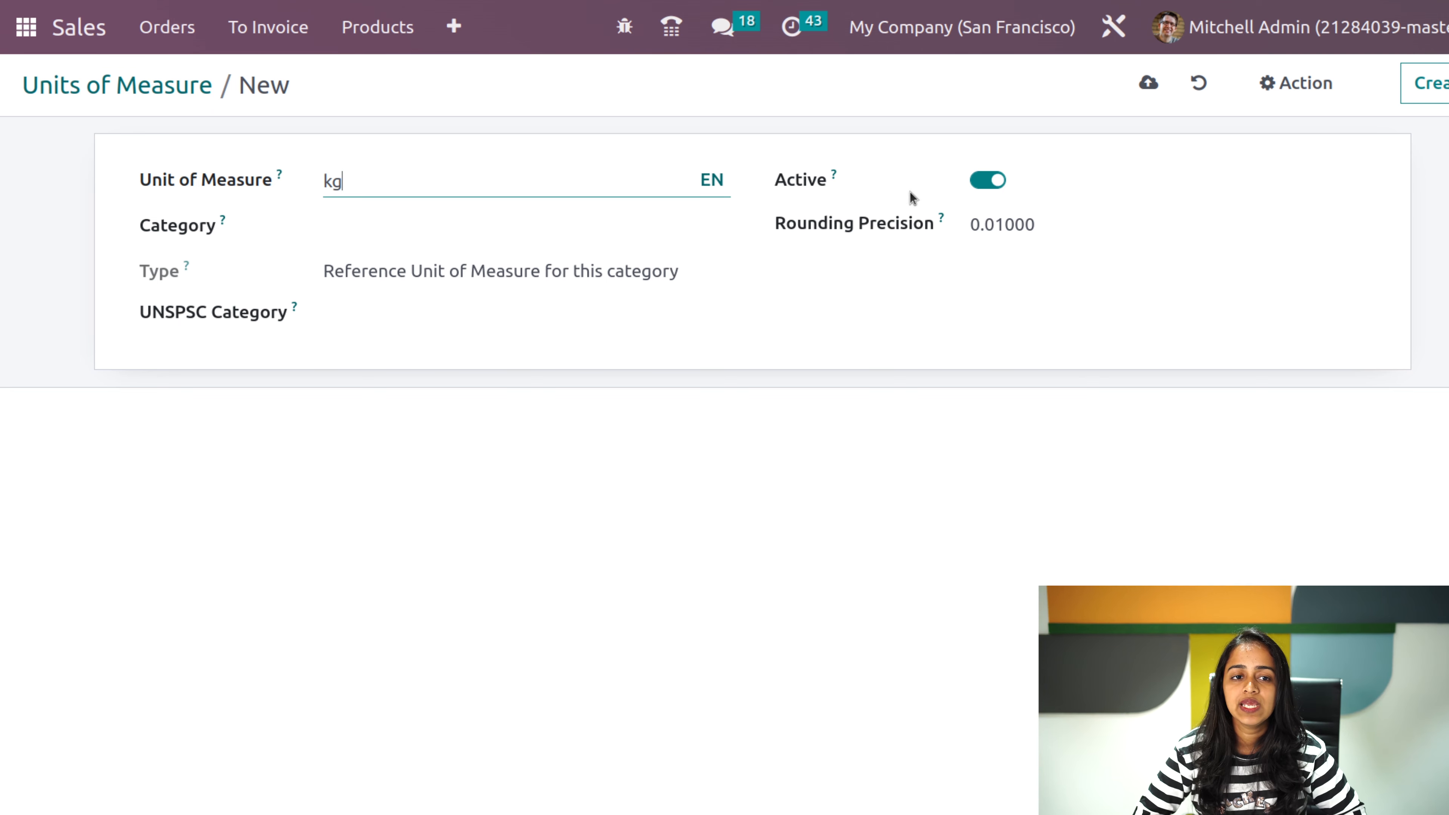
left_click(1192, 87)
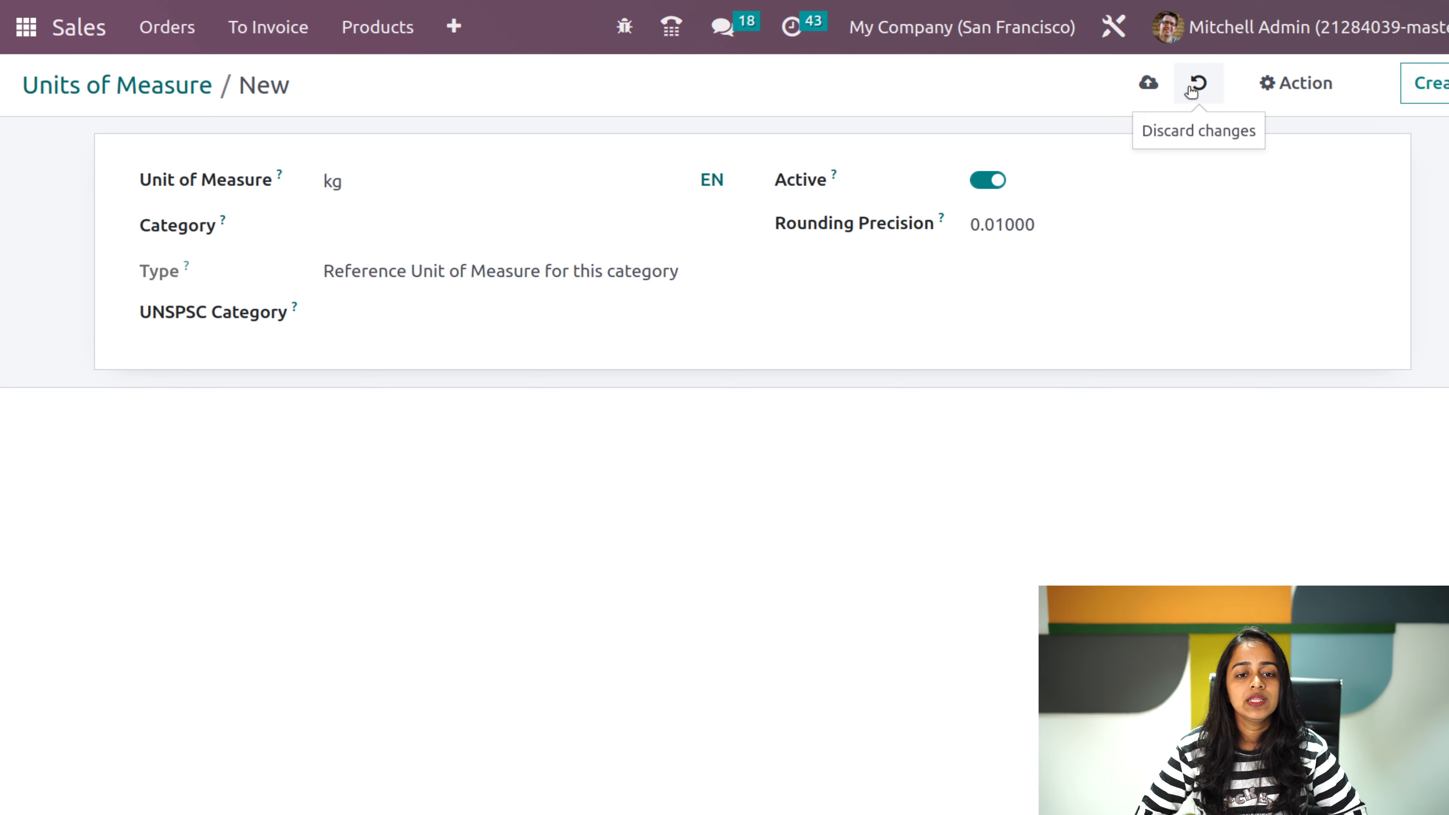
left_click(454, 26)
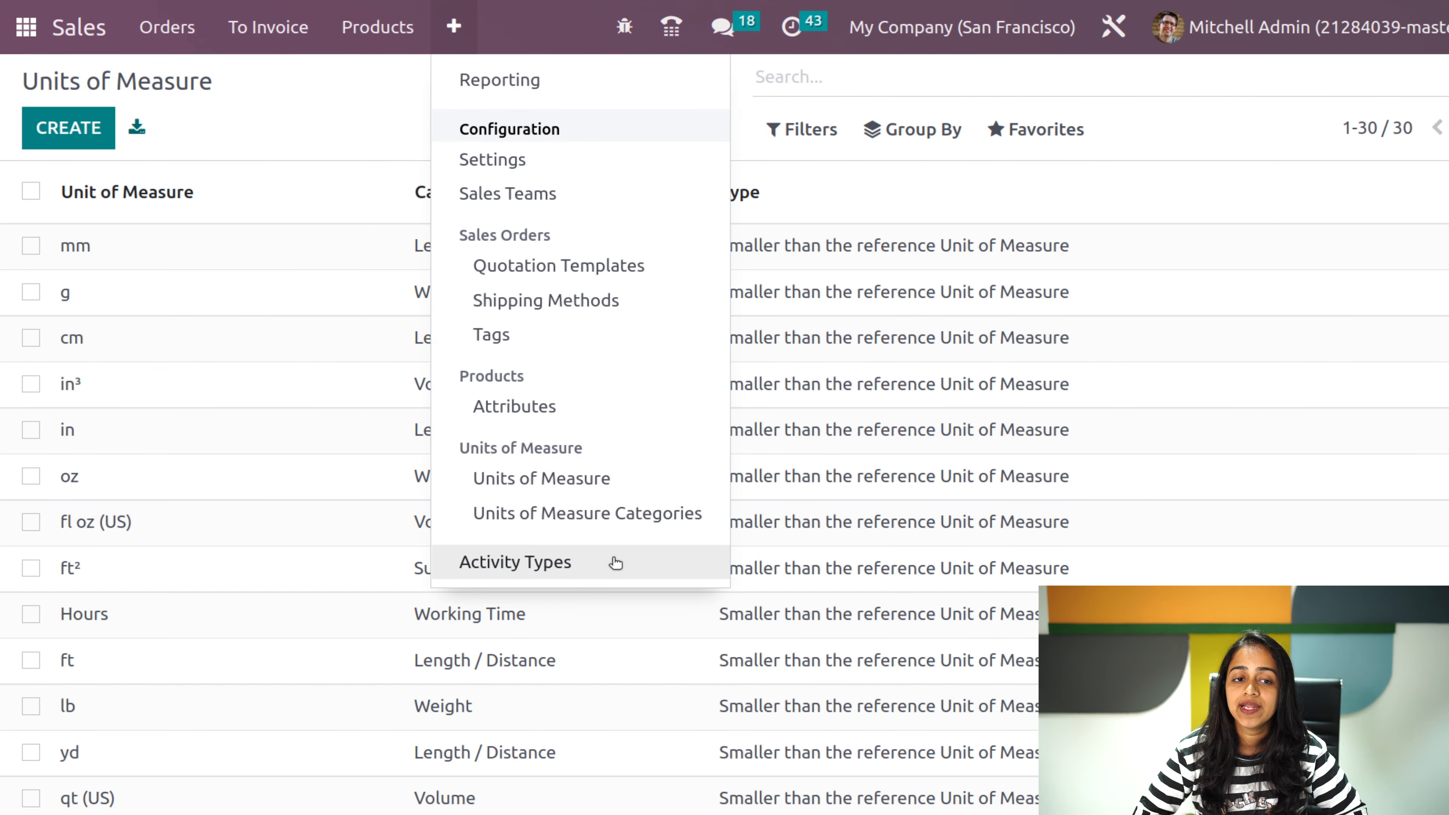
- View the Weight category's units from Units of Measure Categories, then return to the list
left_click(614, 526)
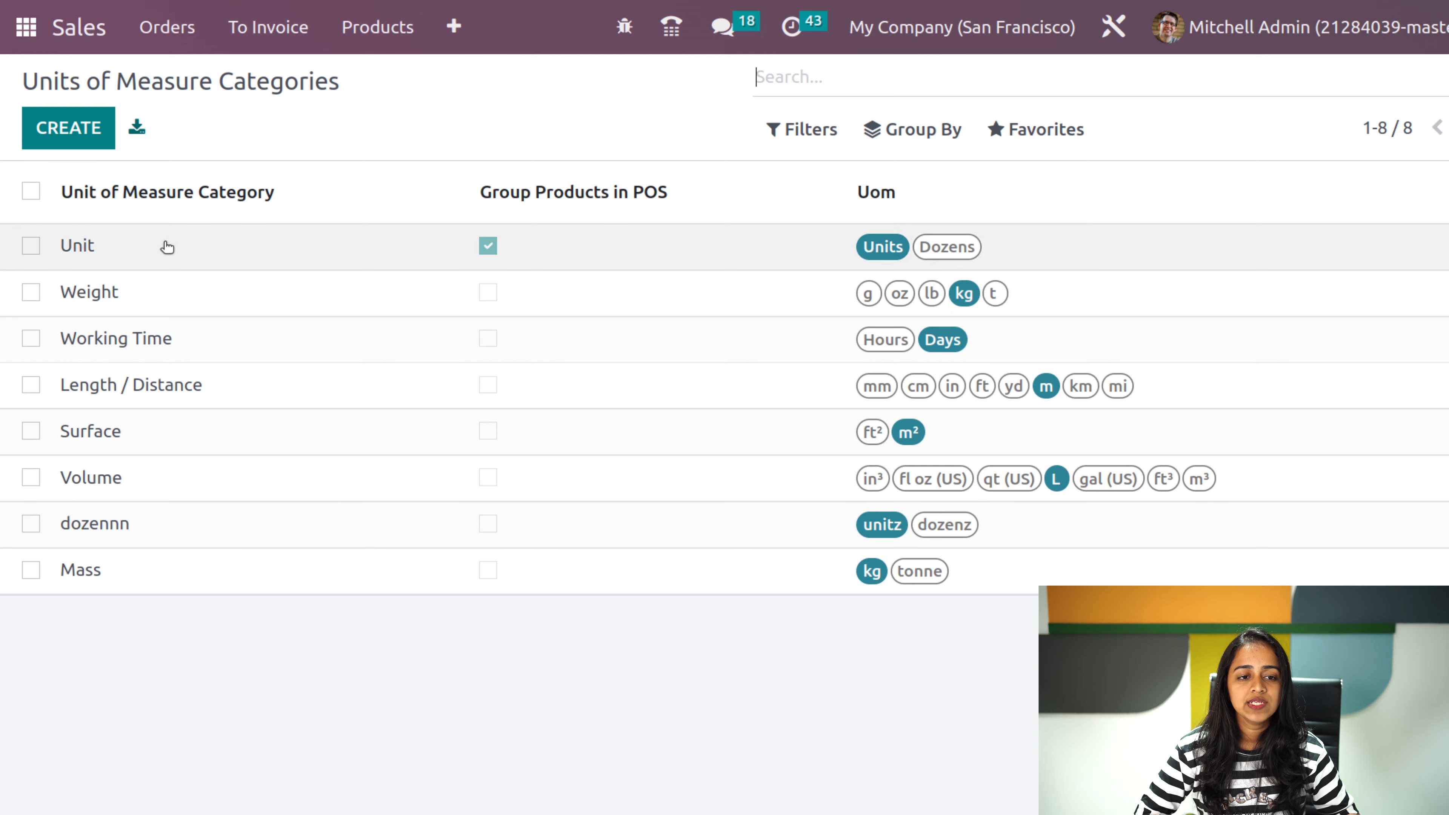
left_click(164, 298)
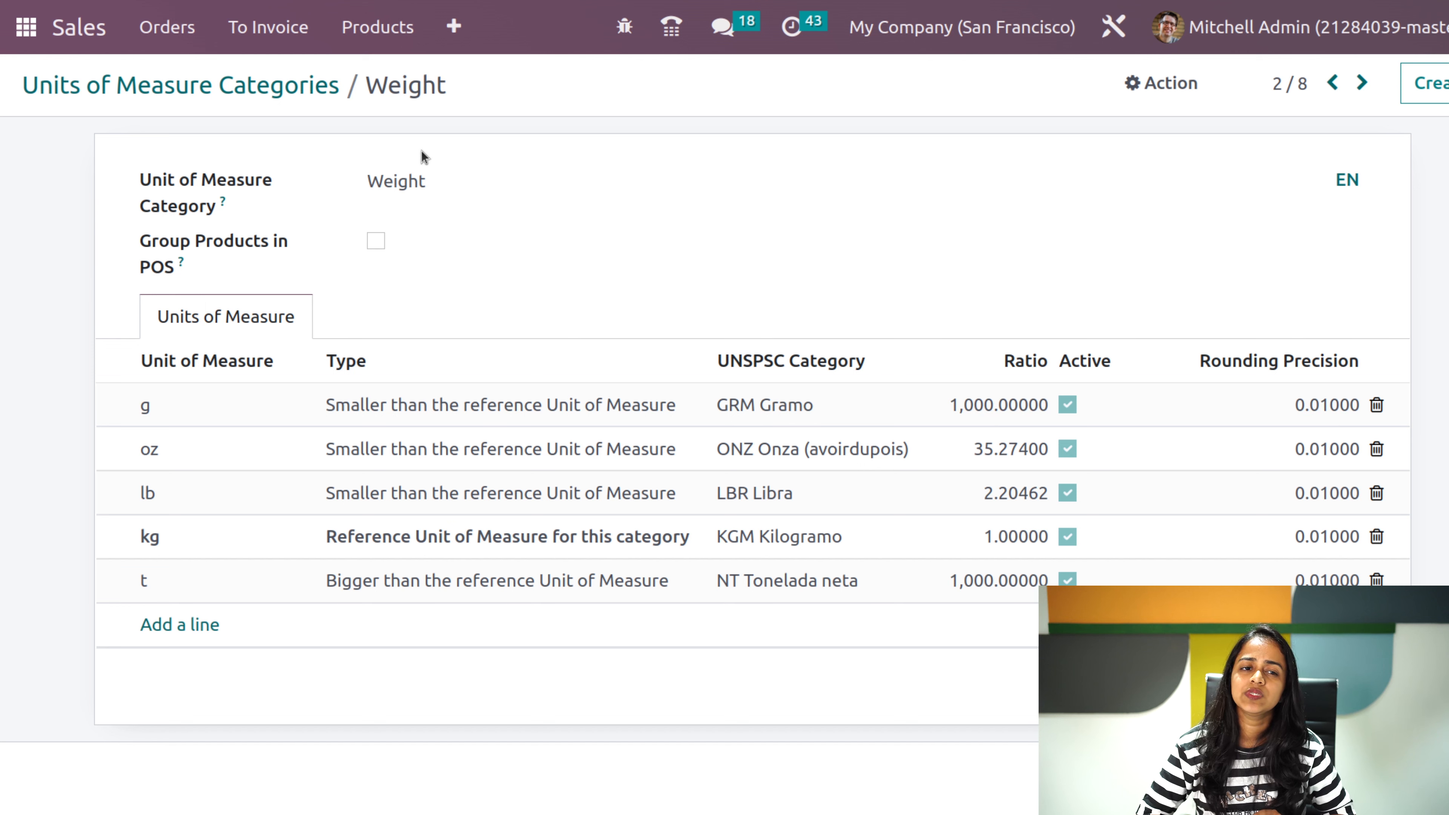
left_click(284, 97)
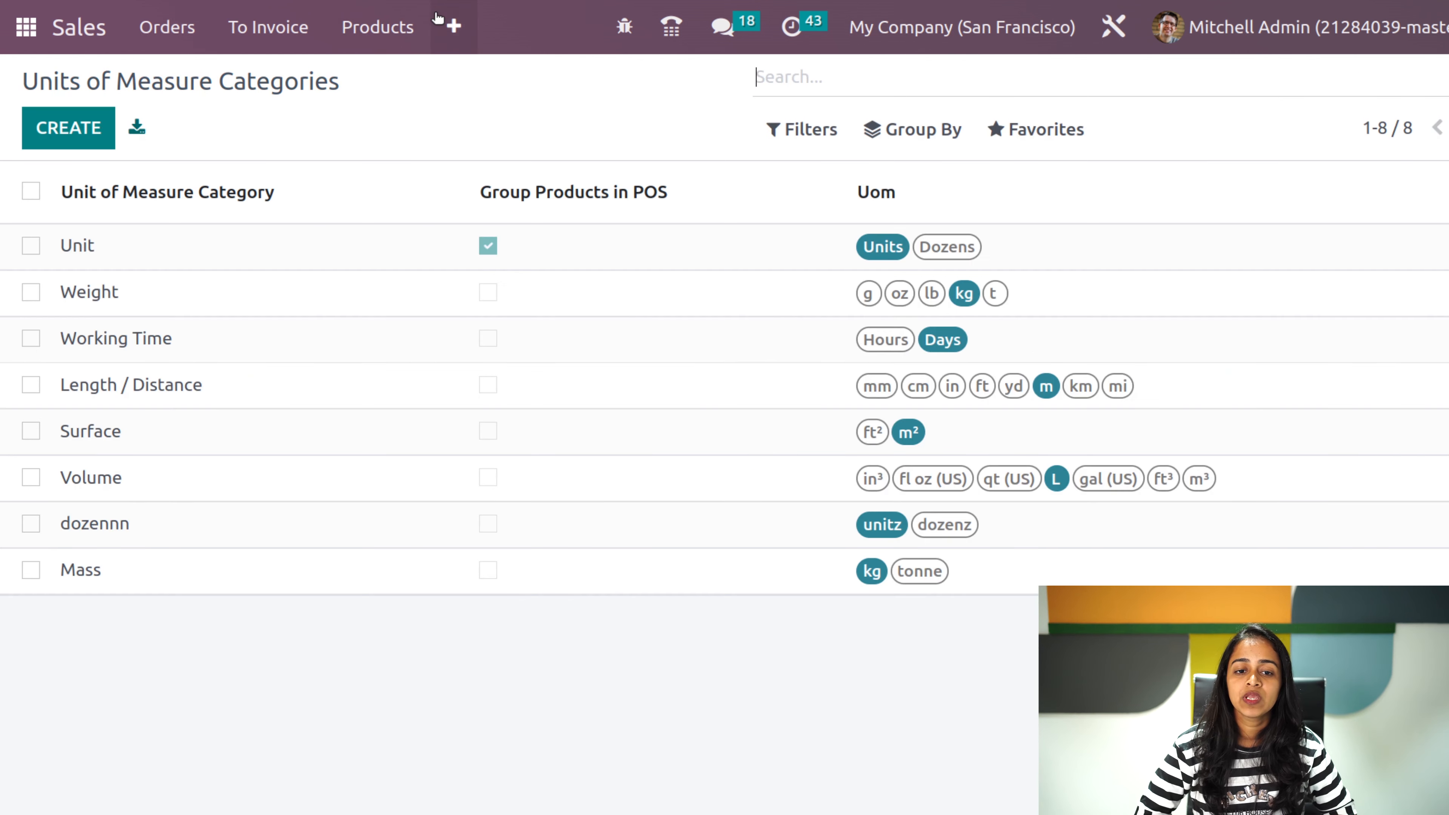
left_click(452, 25)
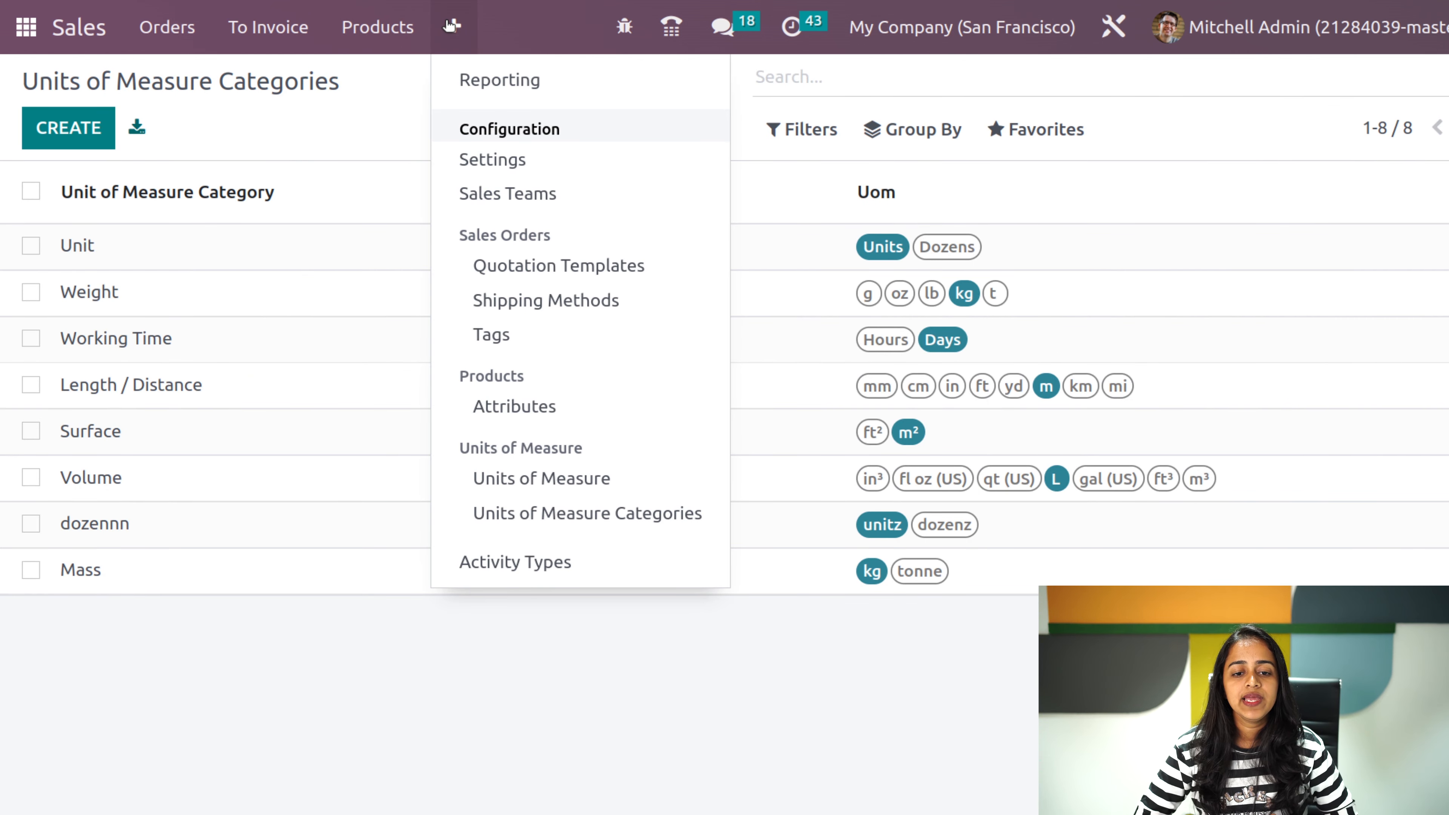
- Create an activity type named 'zoom meet' with action Meeting
left_click(529, 564)
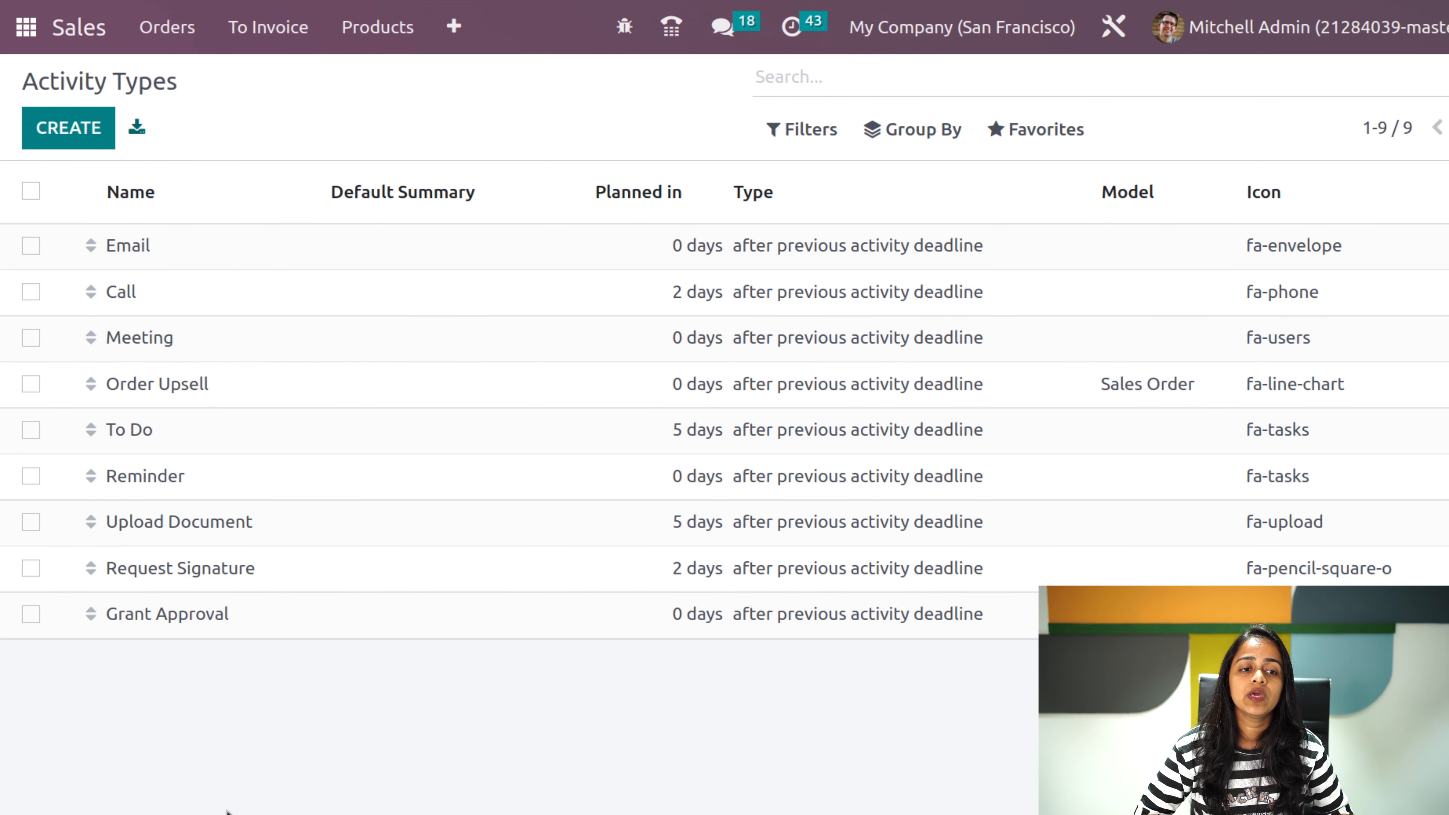
left_click(76, 125)
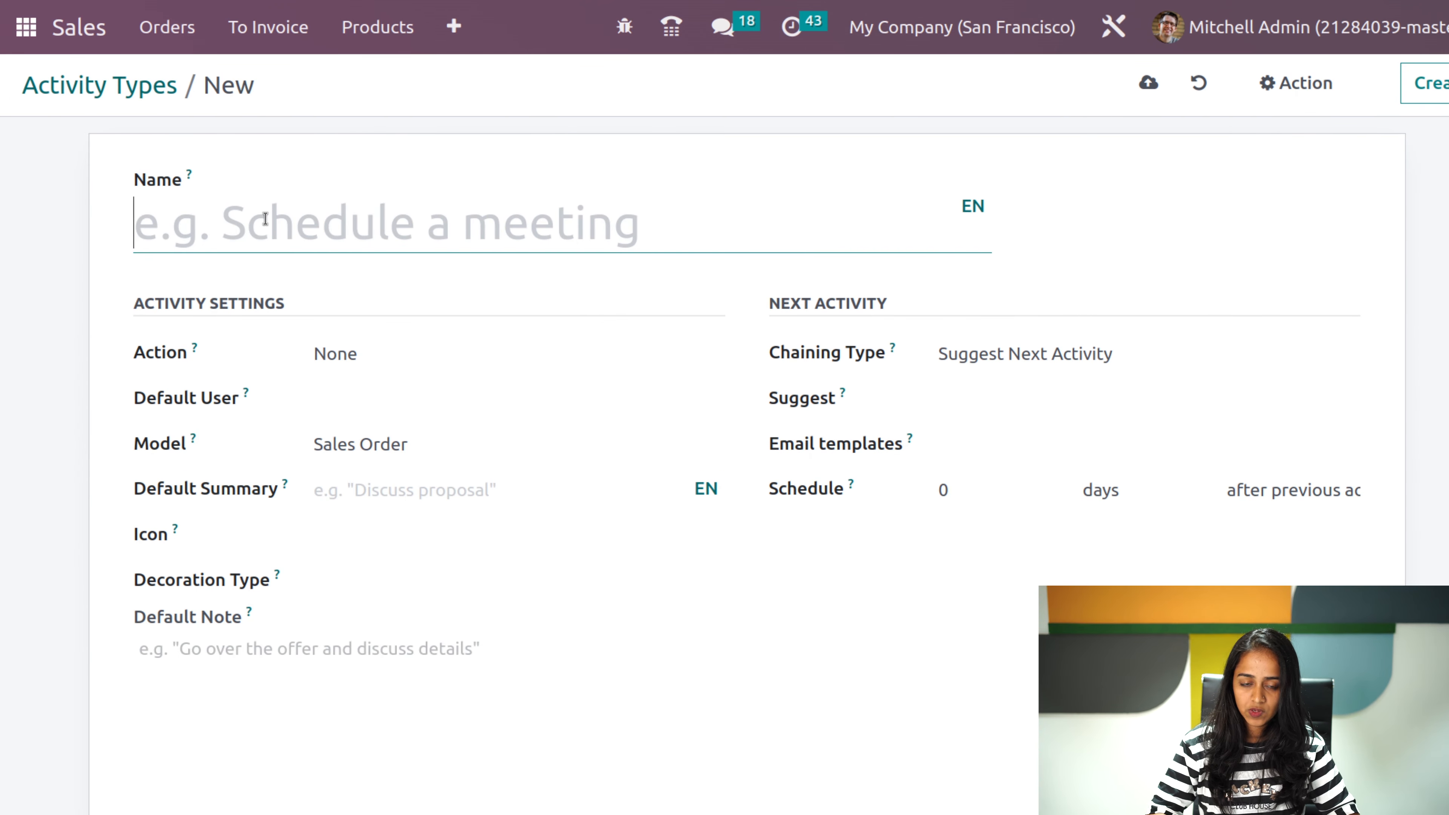
type("meet")
key("BackSpace")
key("BackSpace")
key("BackSpace")
key("BackSpace")
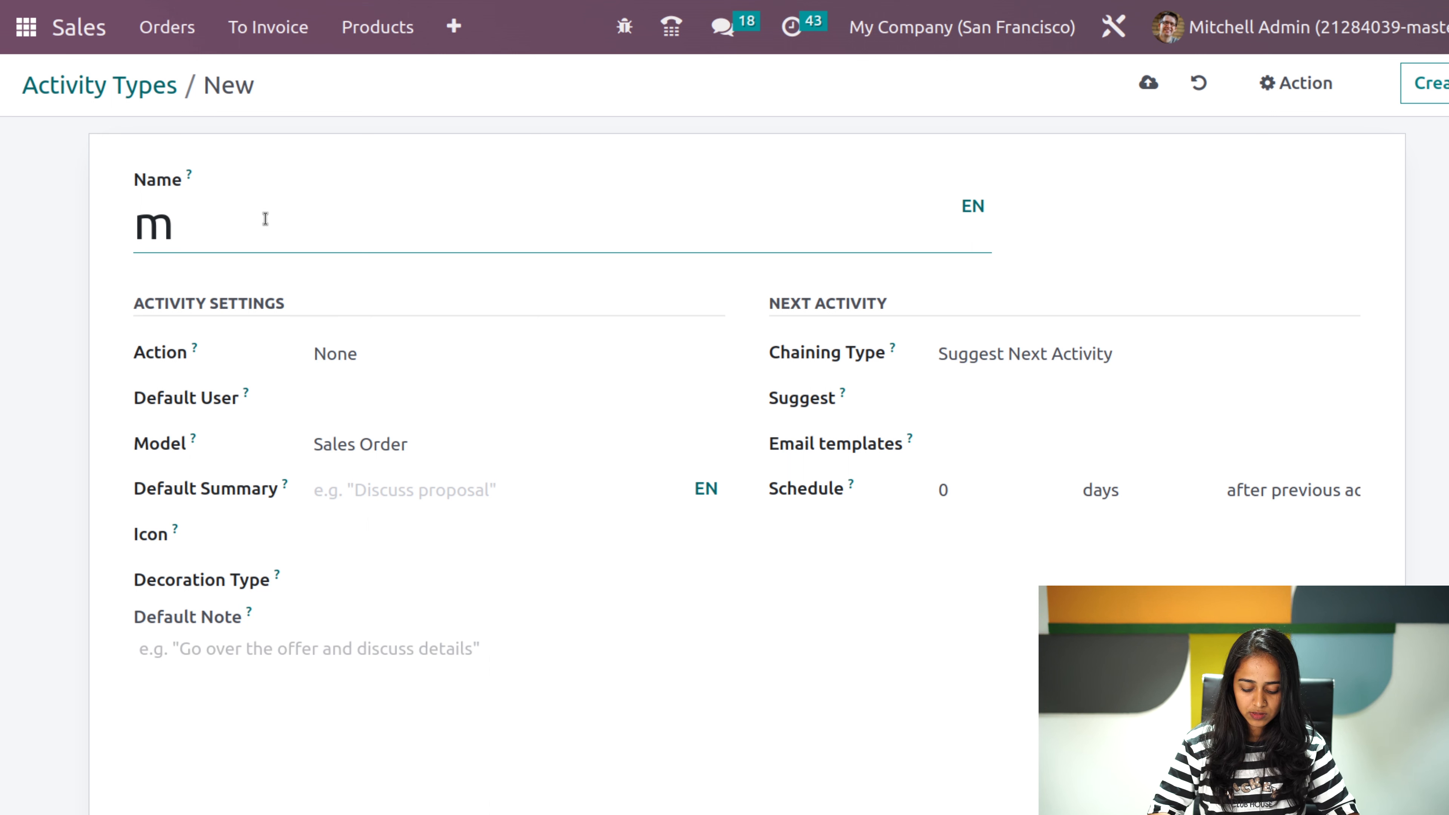
type("zoom meet")
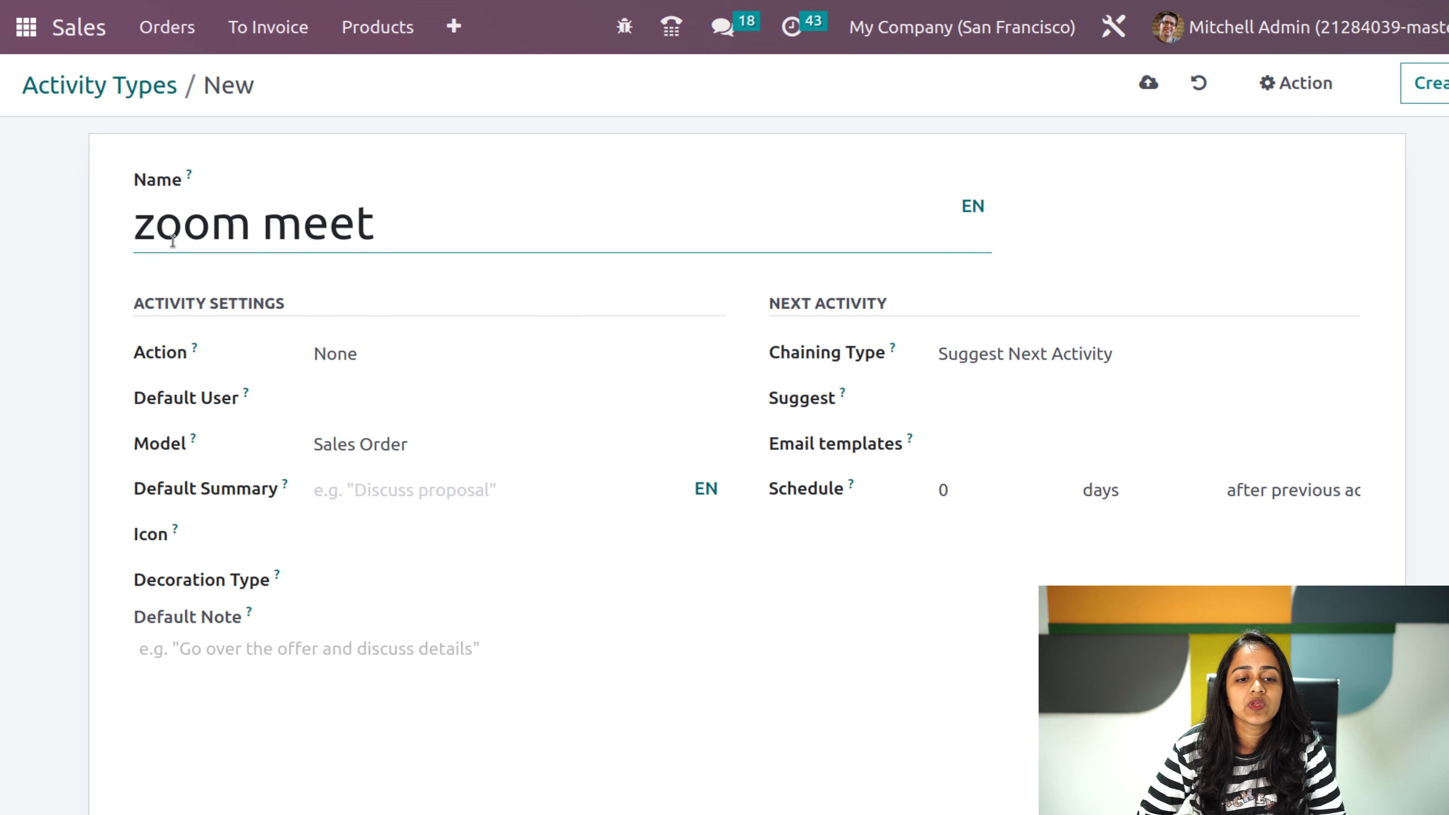
left_click(390, 365)
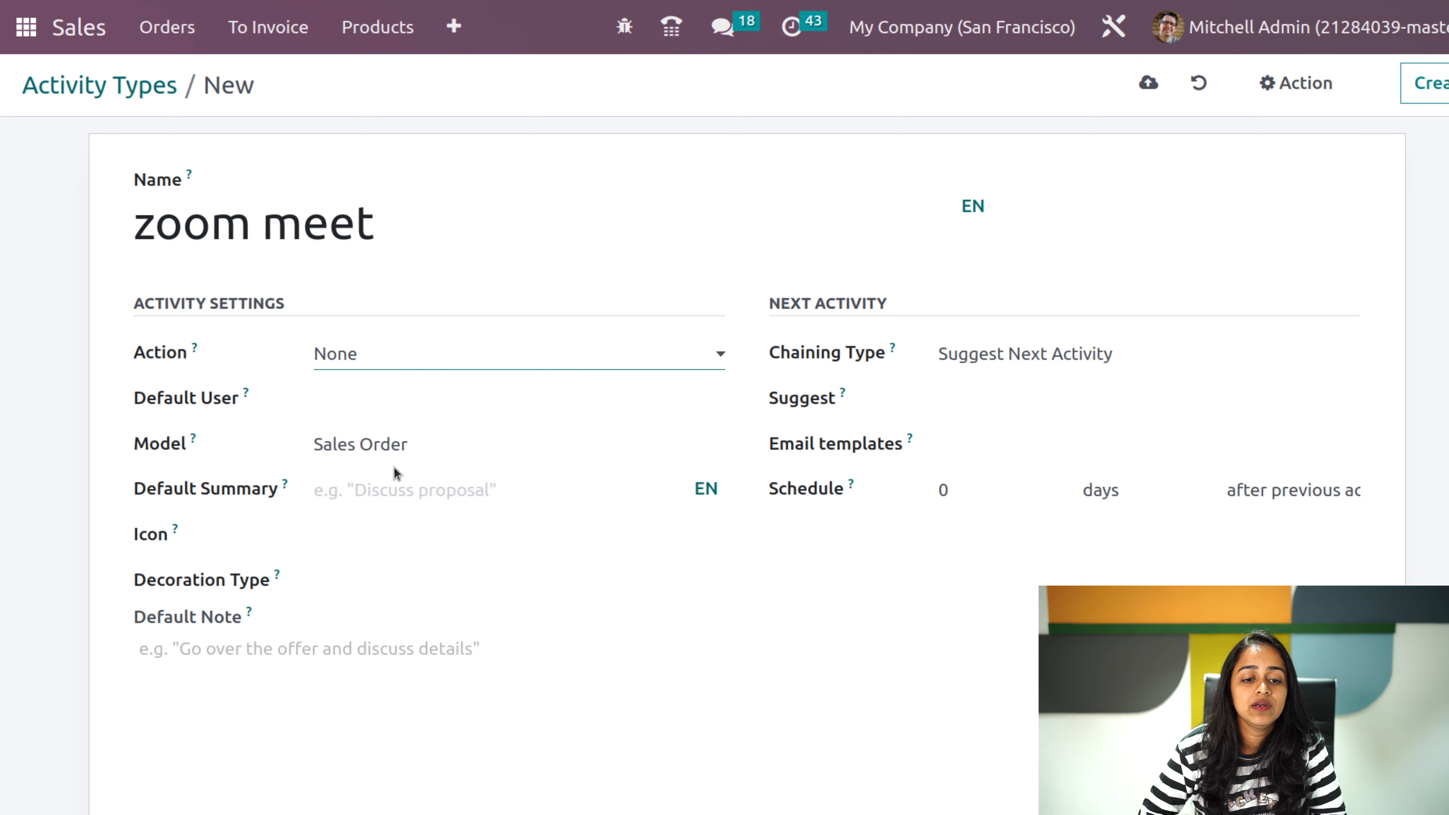
left_click(335, 475)
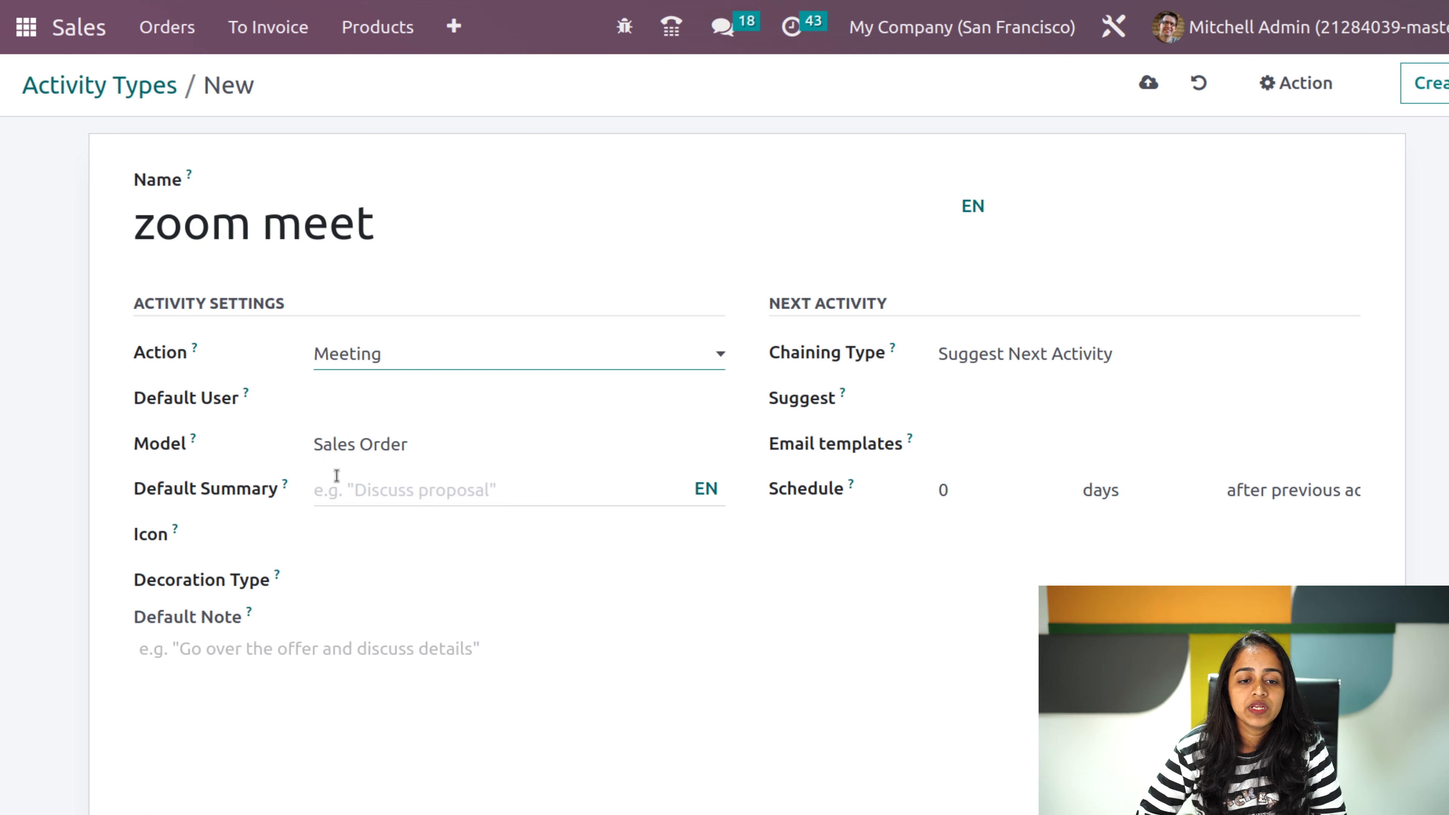
- Review the Default User and suggested next activity options without choosing any
left_click(338, 400)
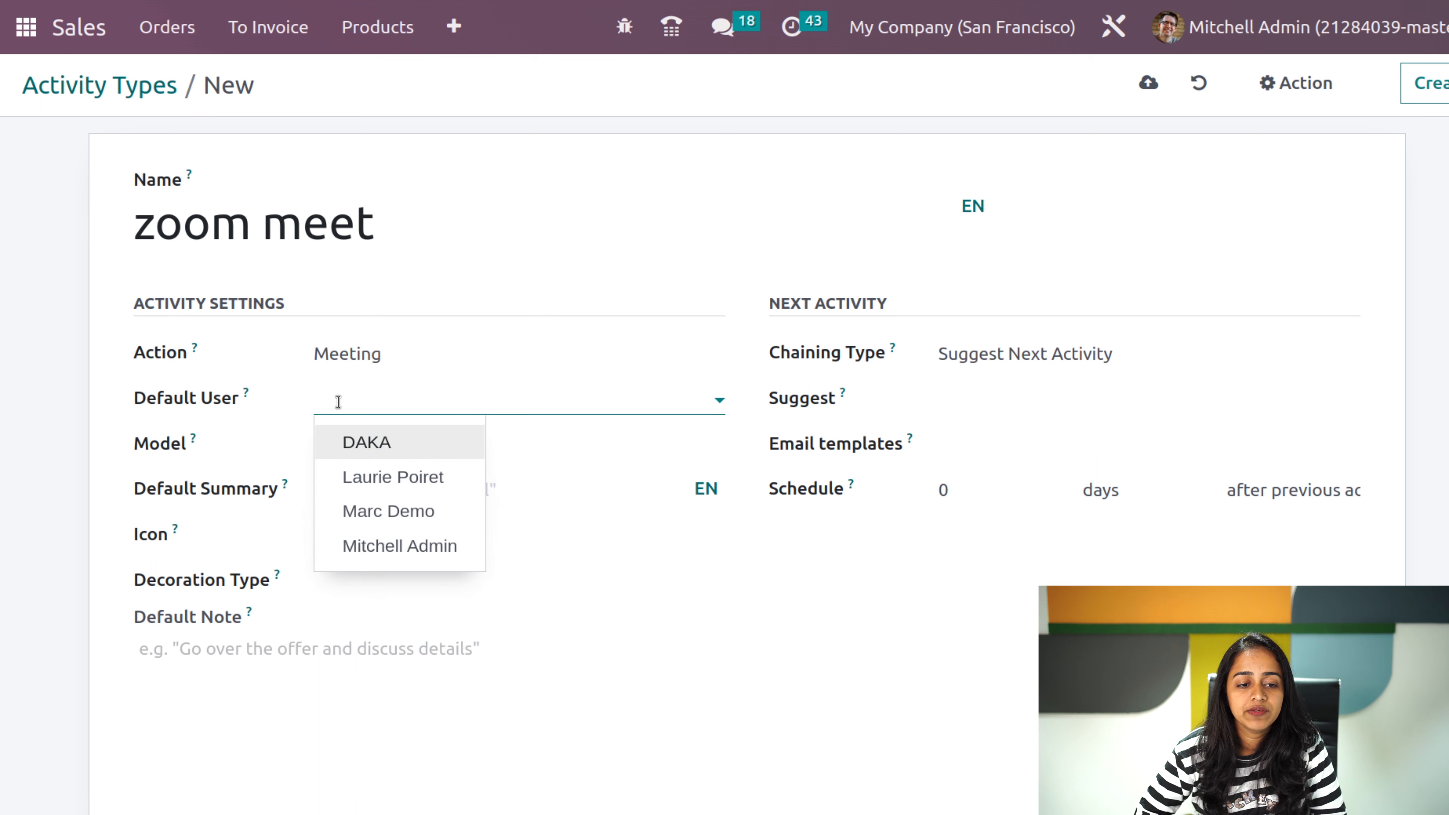
left_click(605, 640)
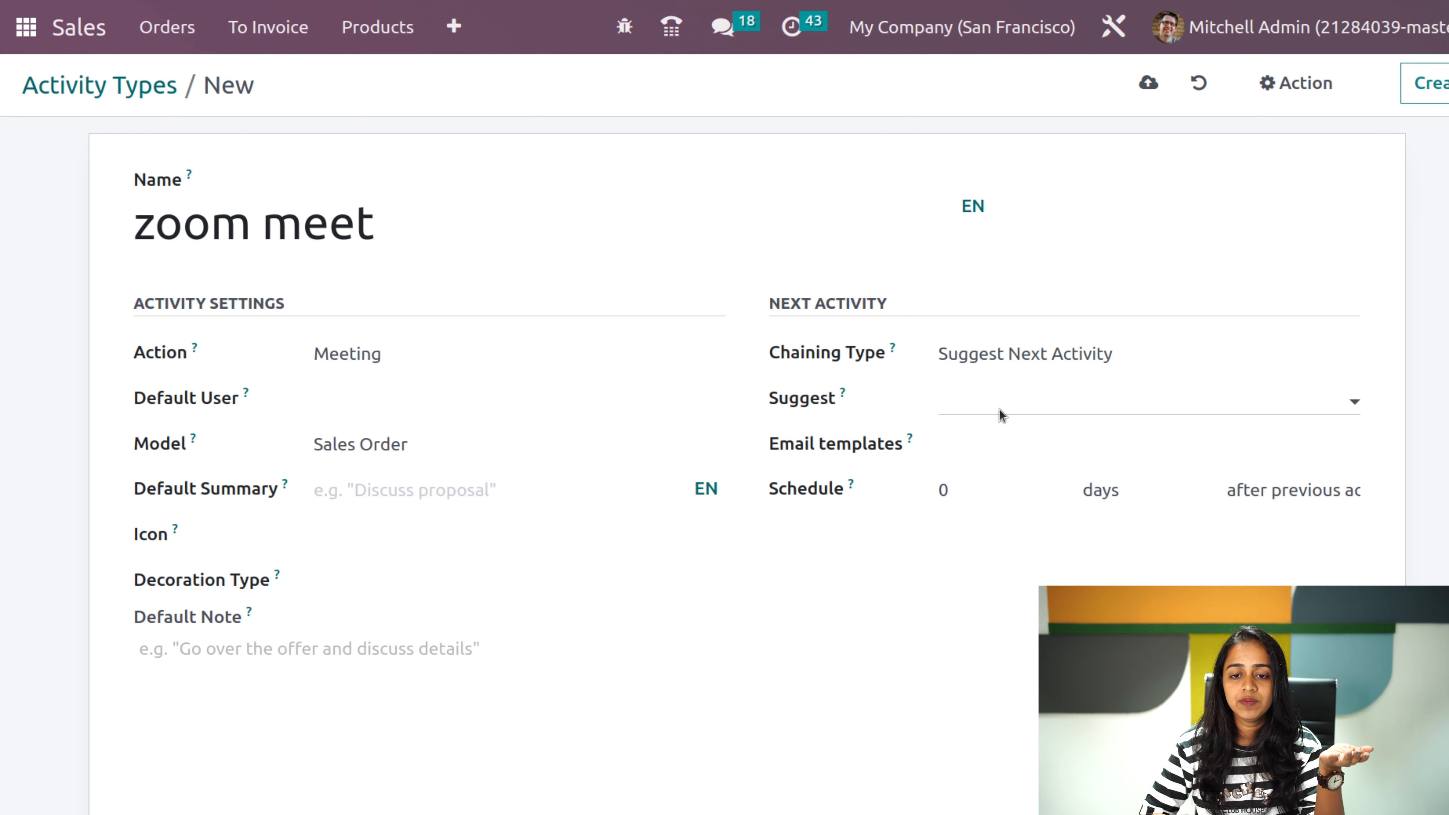
left_click(999, 409)
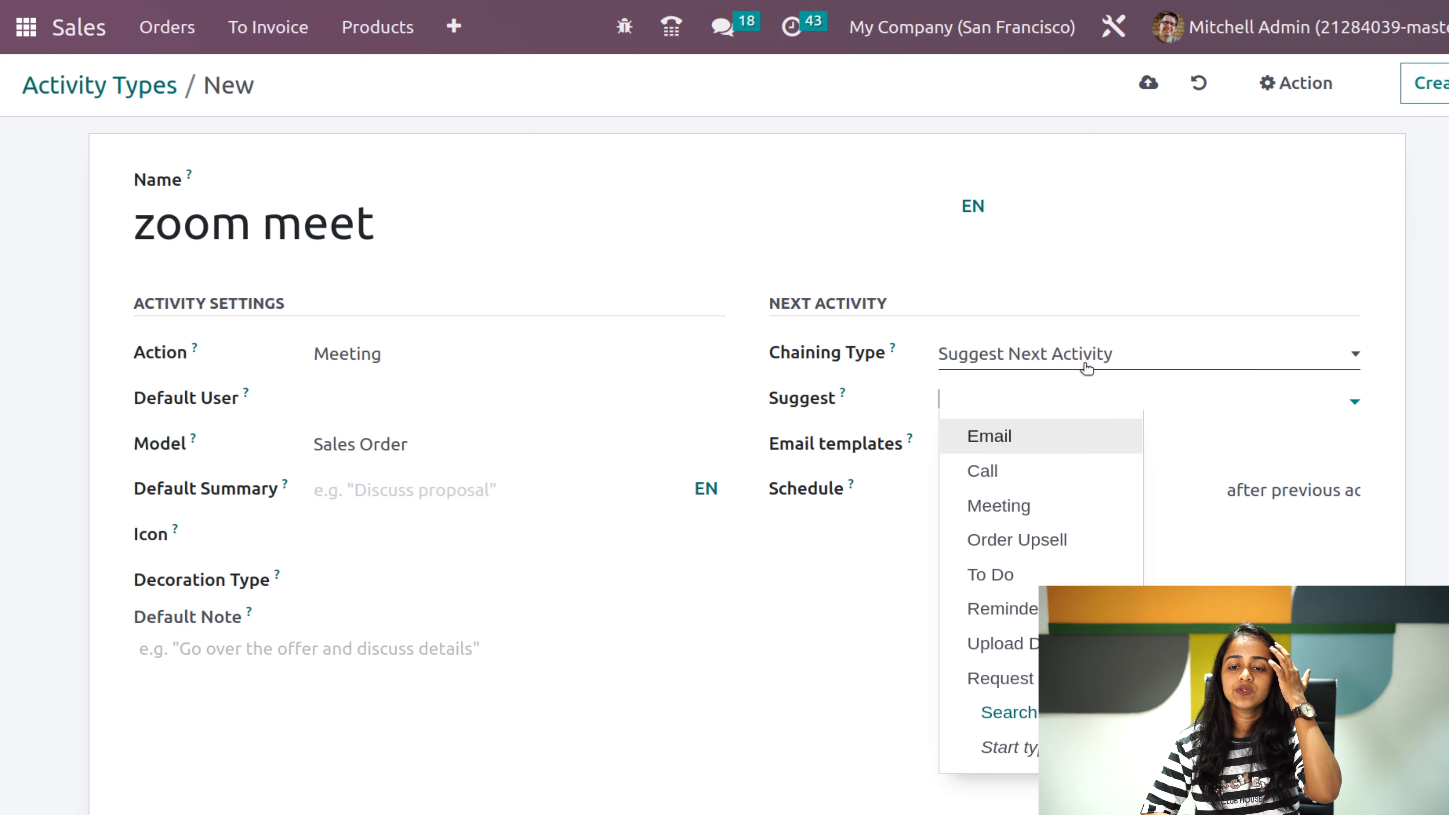
left_click(1341, 325)
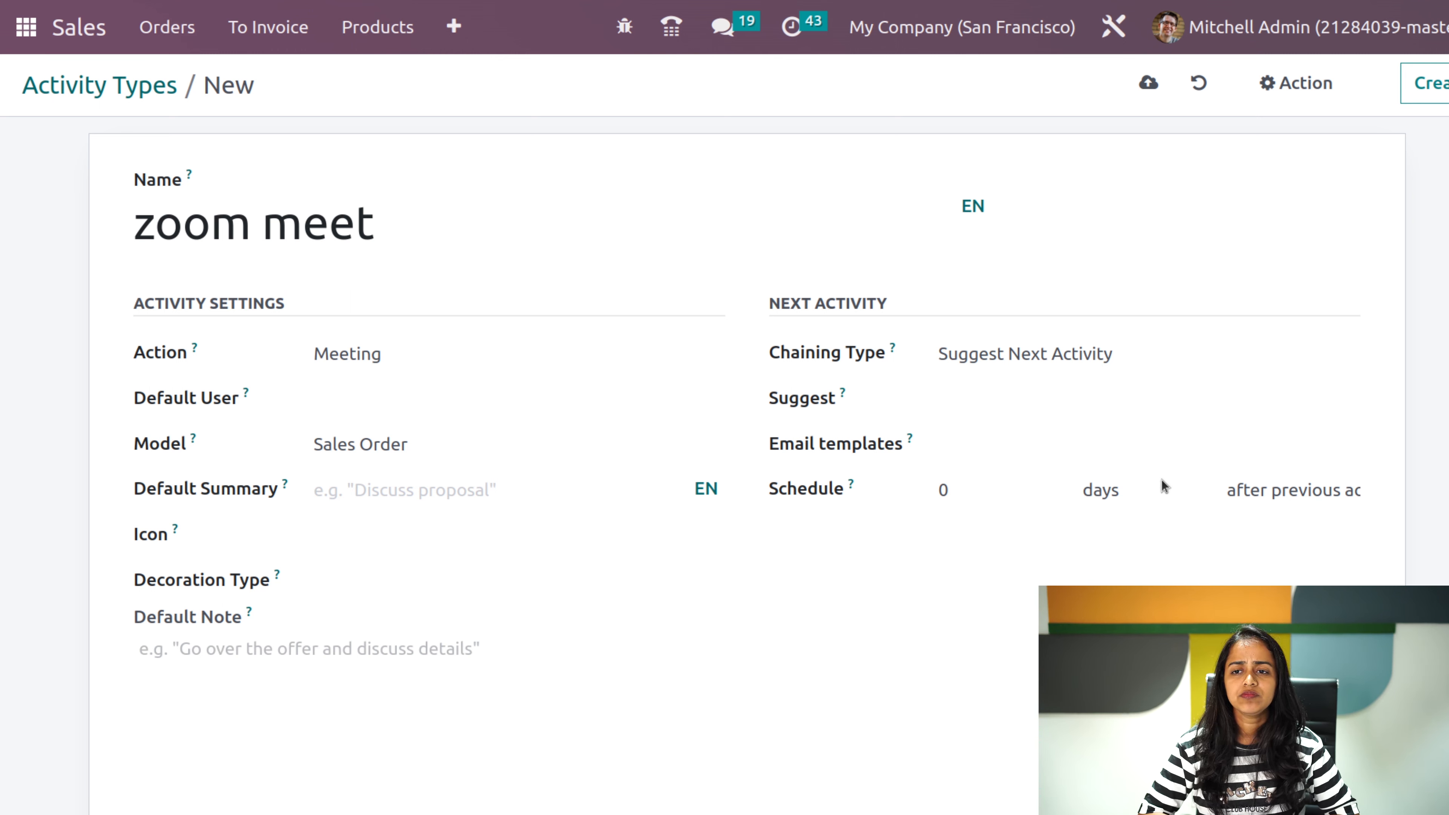
- Discard the unsaved 'zoom meet' activity type, then go to Sales Configuration > Settings
left_click(1204, 83)
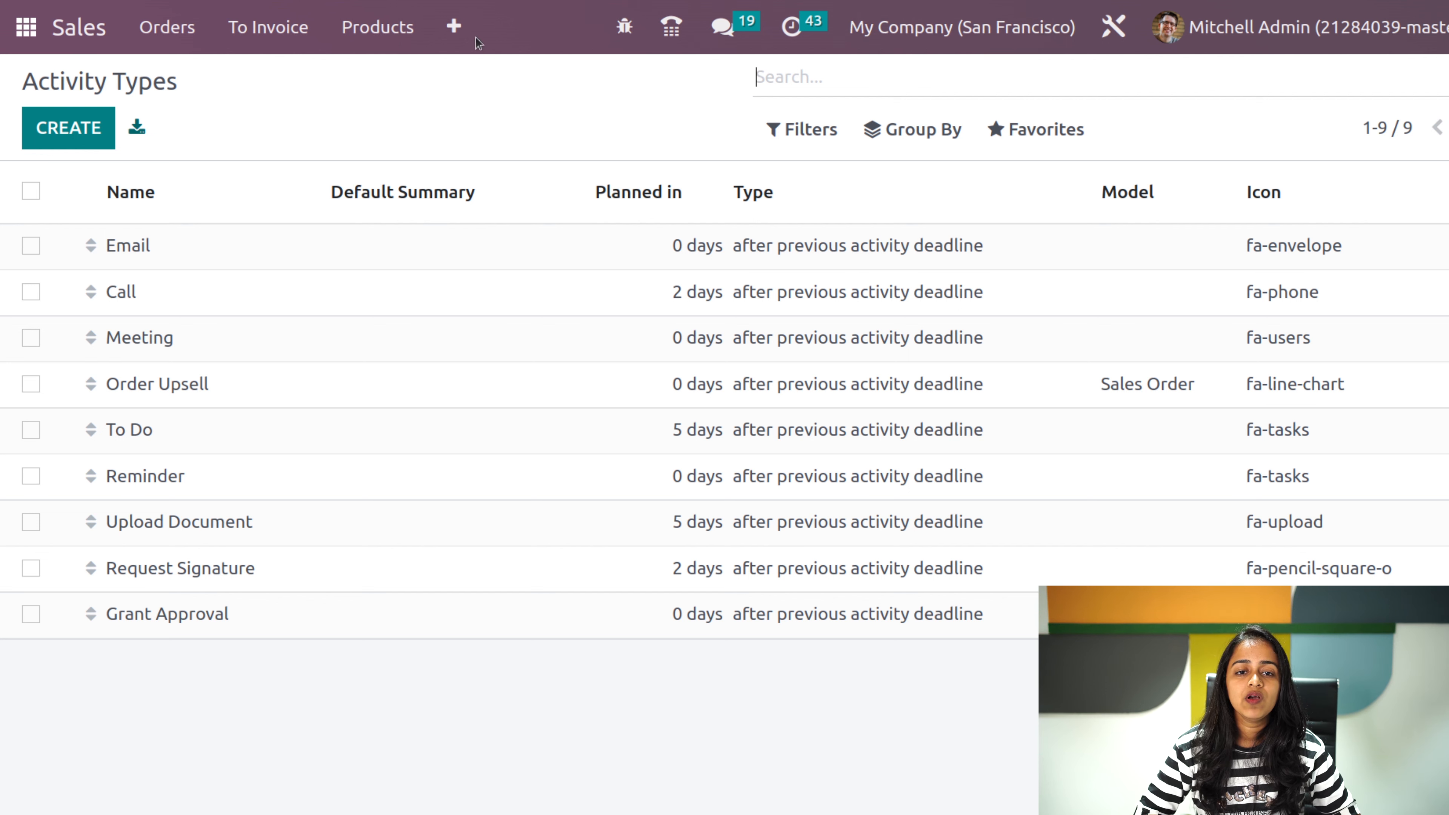
left_click(454, 27)
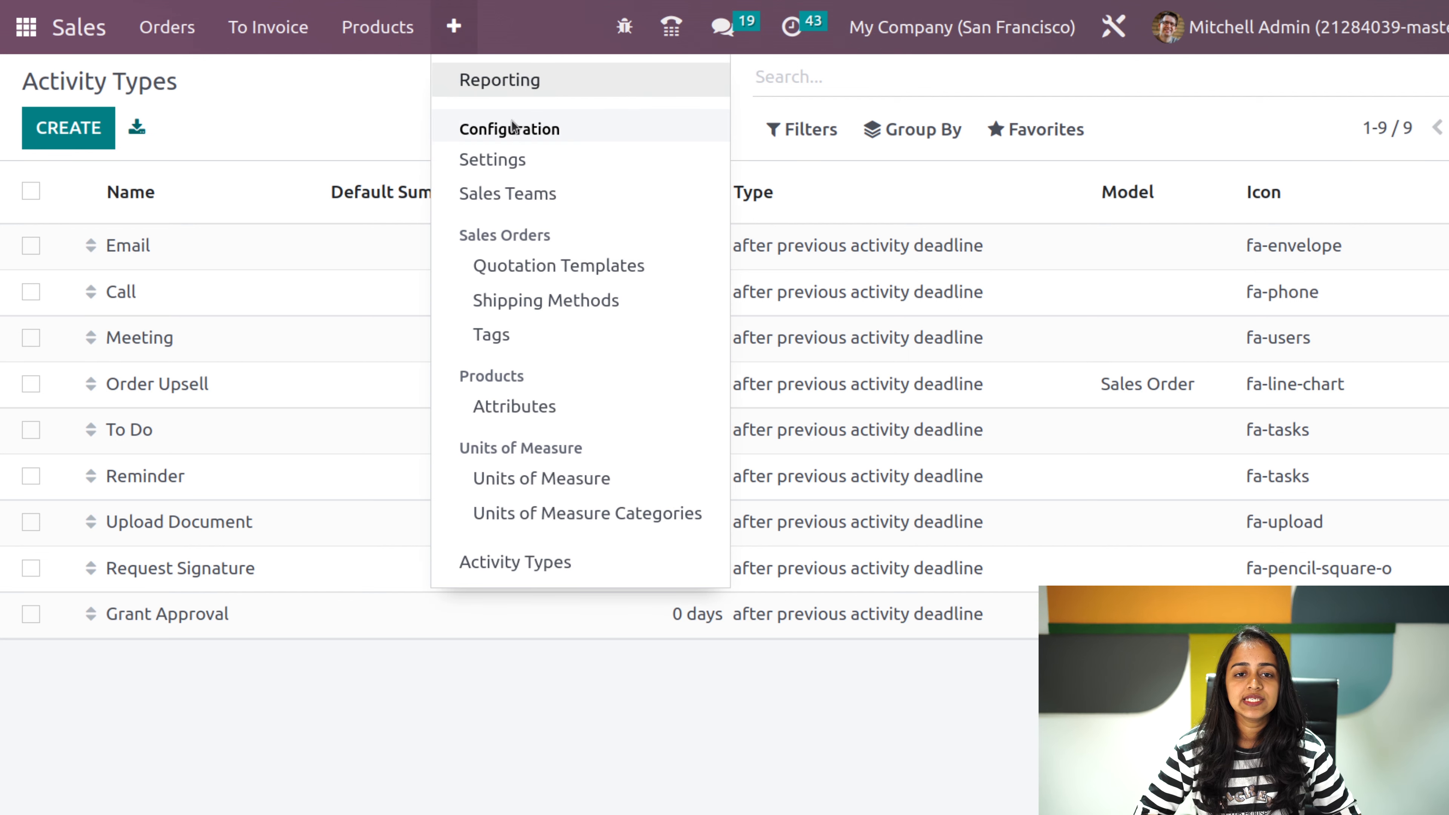
left_click(515, 162)
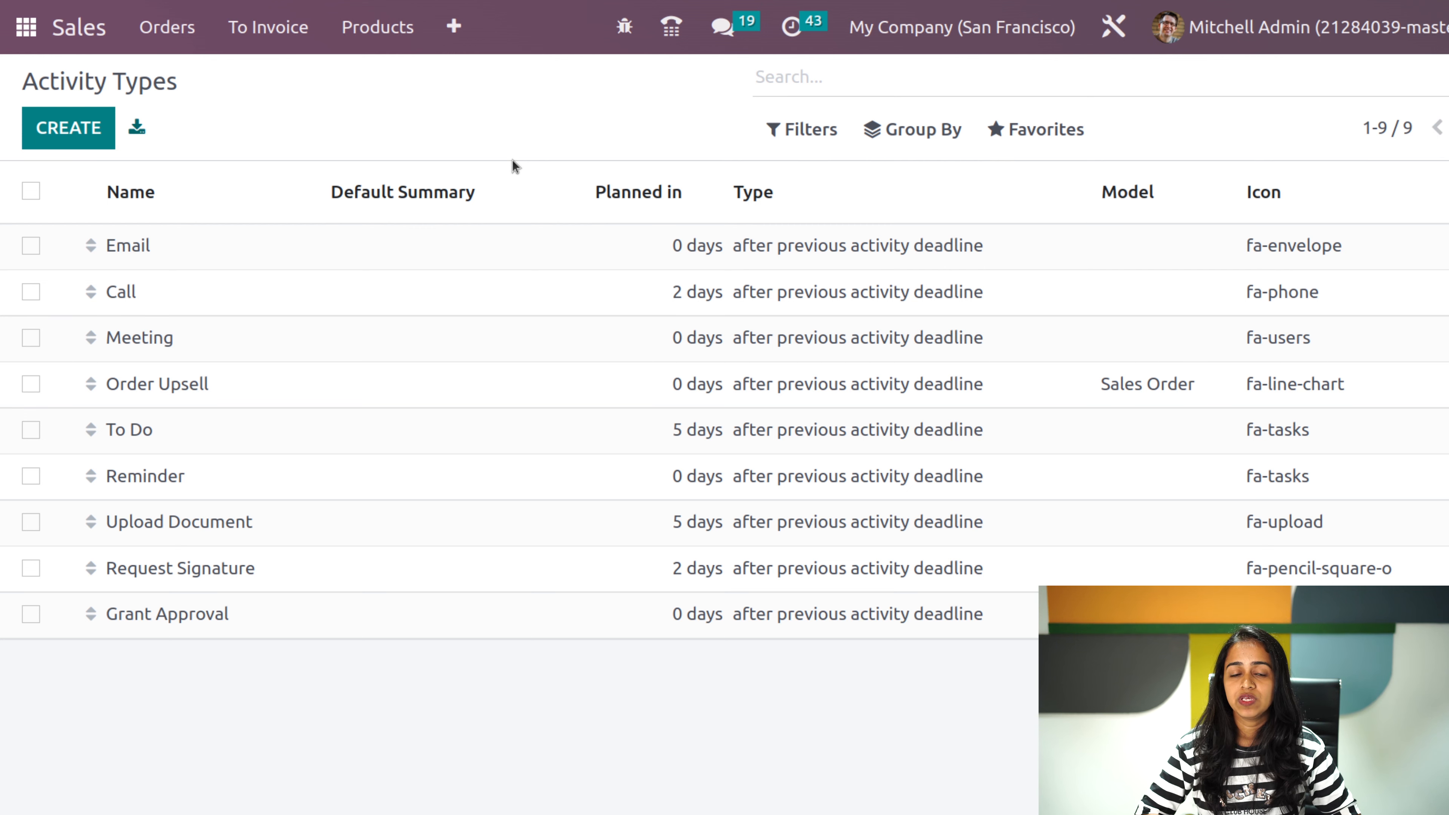
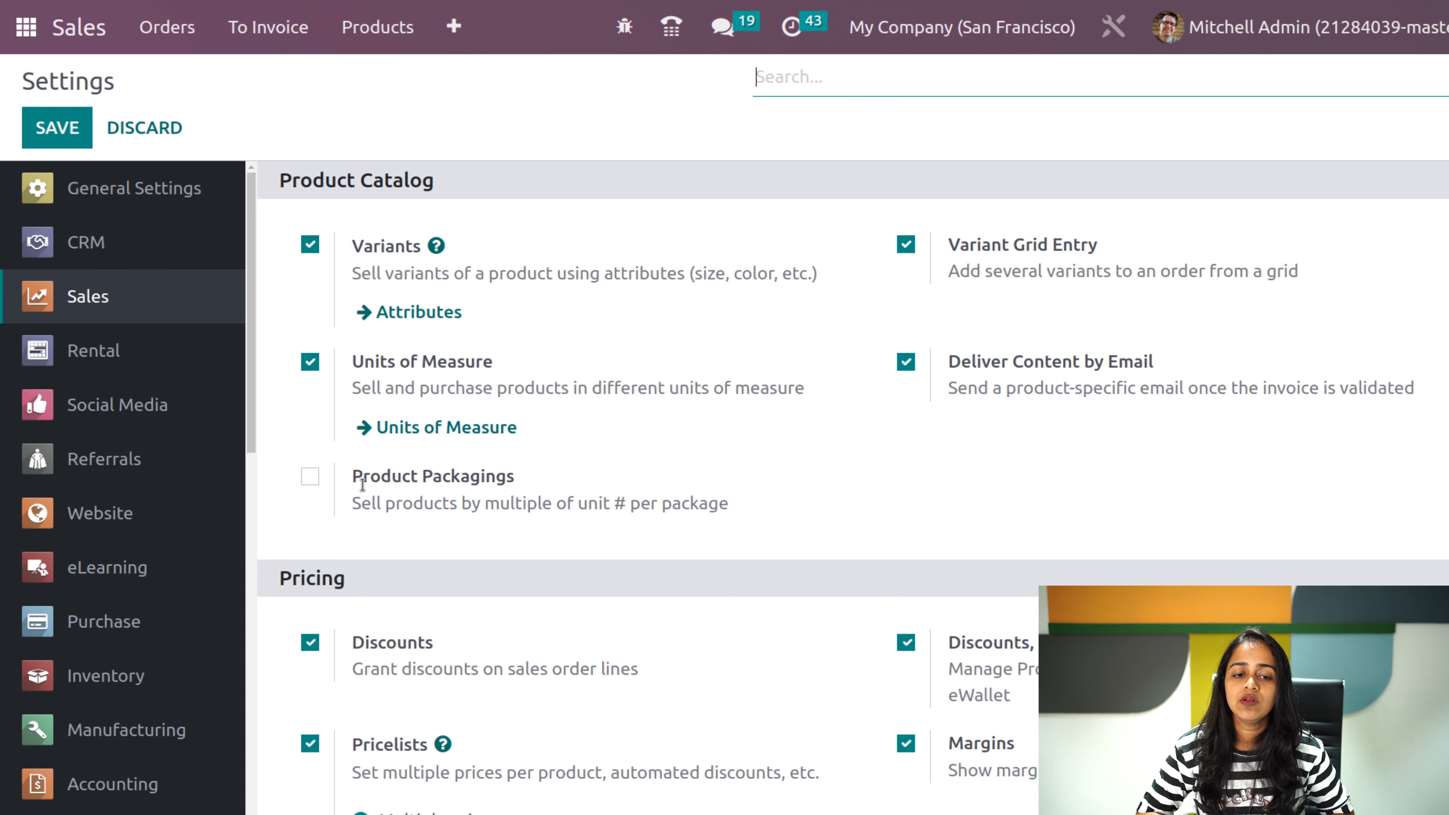
- Turn Product Packagings on and back off, then scroll down the Sales settings
left_click(308, 478)
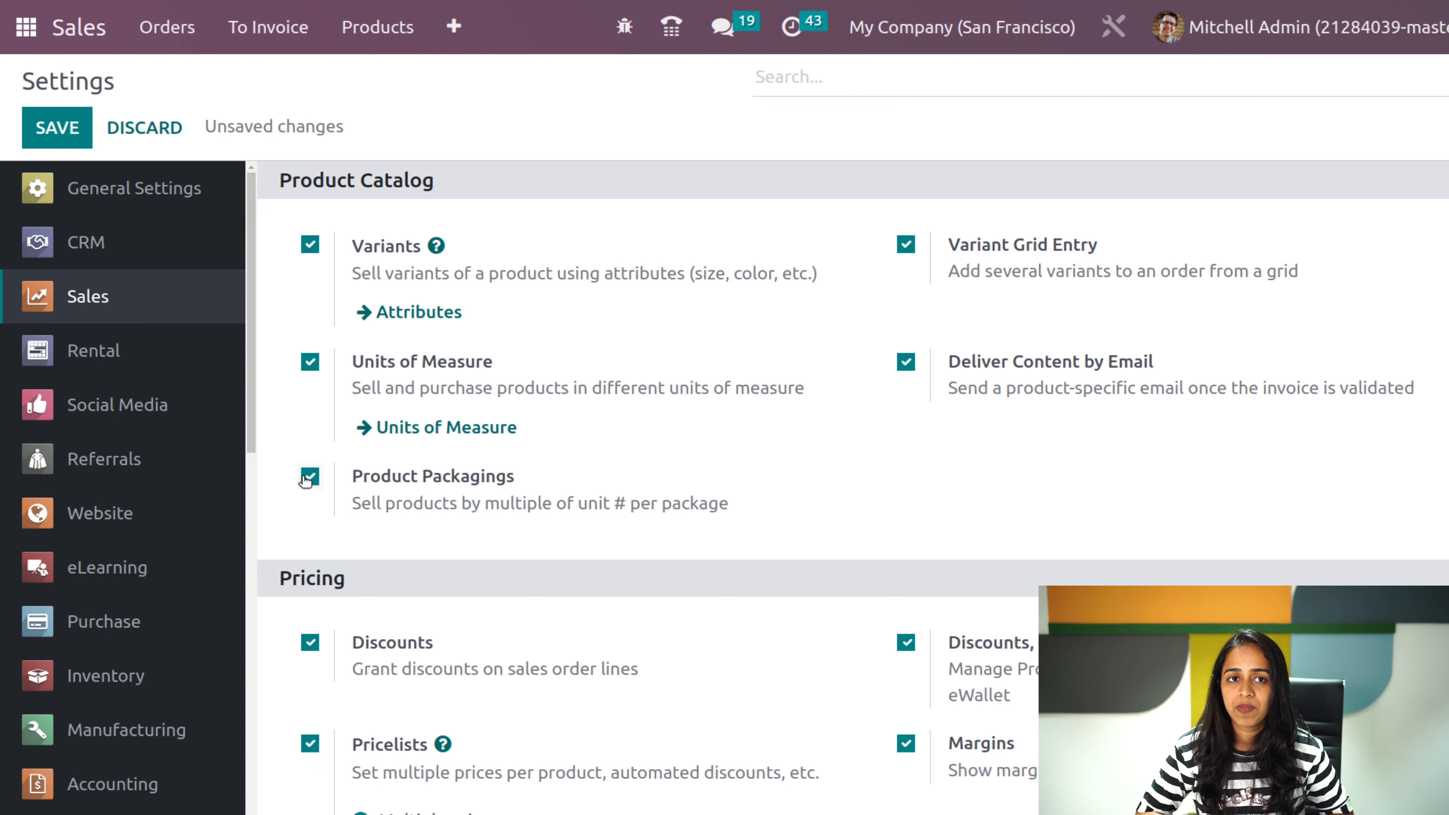
left_click(309, 477)
scroll(708, 571, "down", 4)
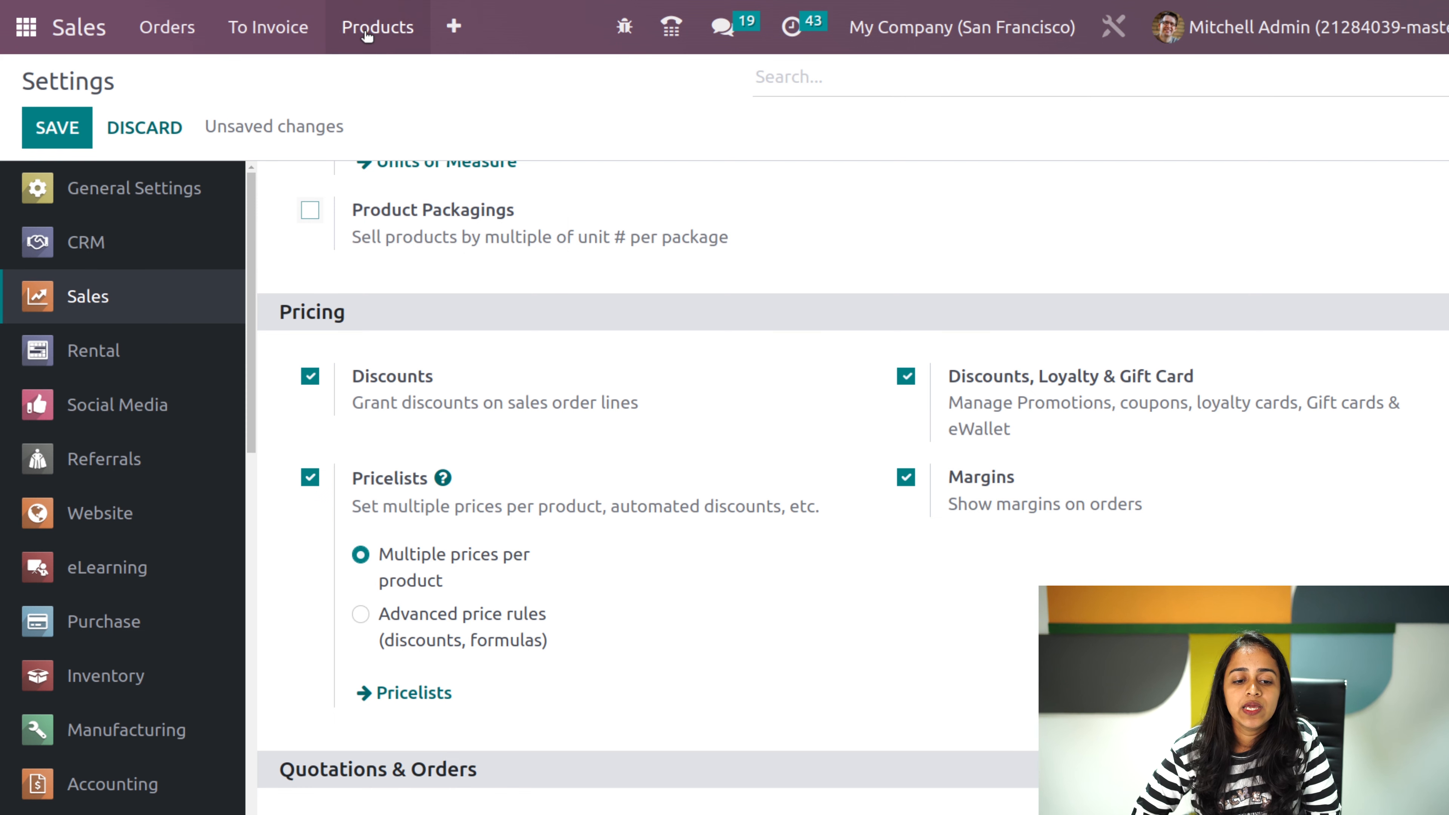
scroll(629, 802, "down", 6)
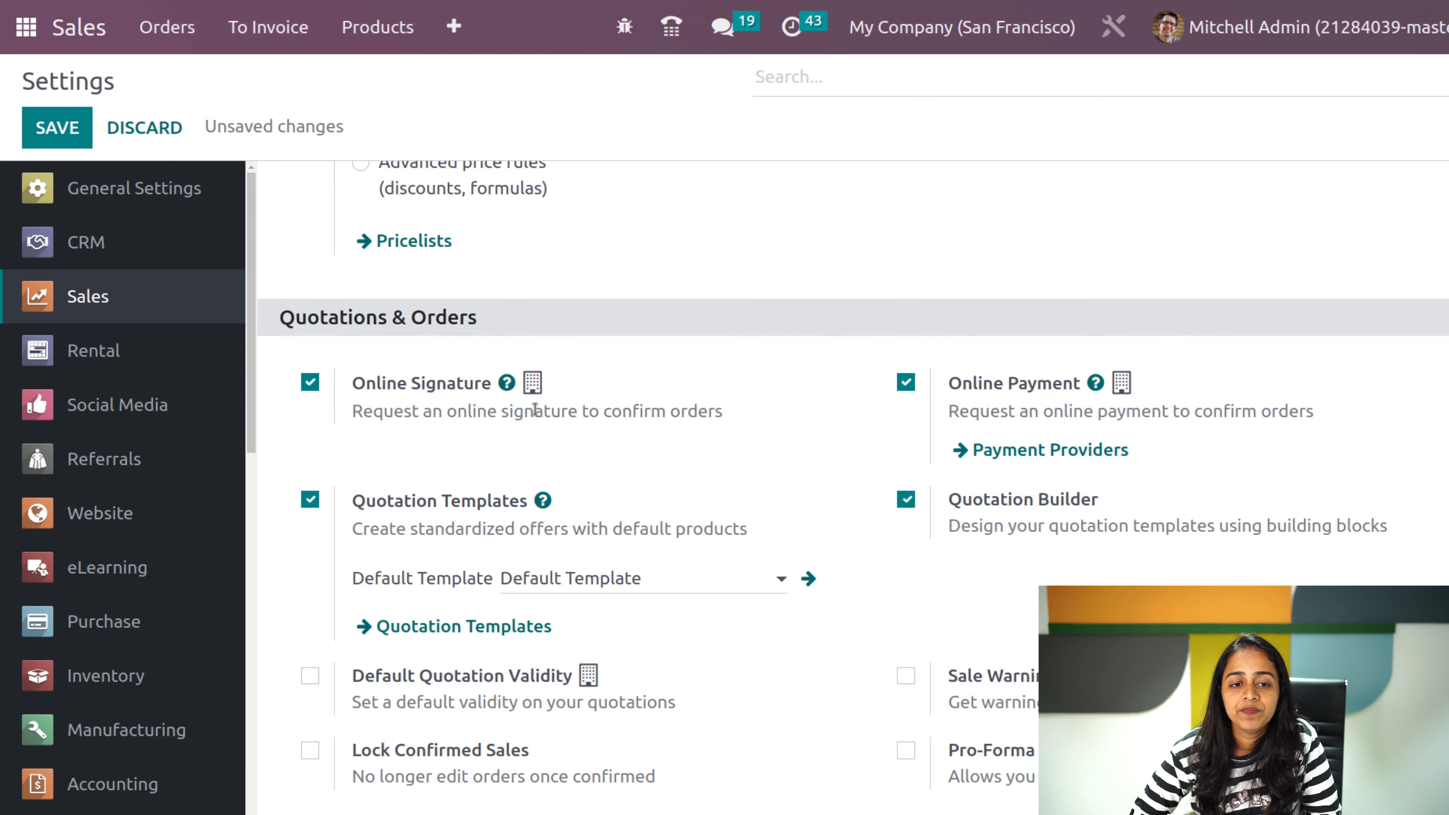
scroll(509, 795, "down", 3)
- Scroll through the remaining settings, then open the Sales Analysis report from Reporting
scroll(510, 800, "up", 3)
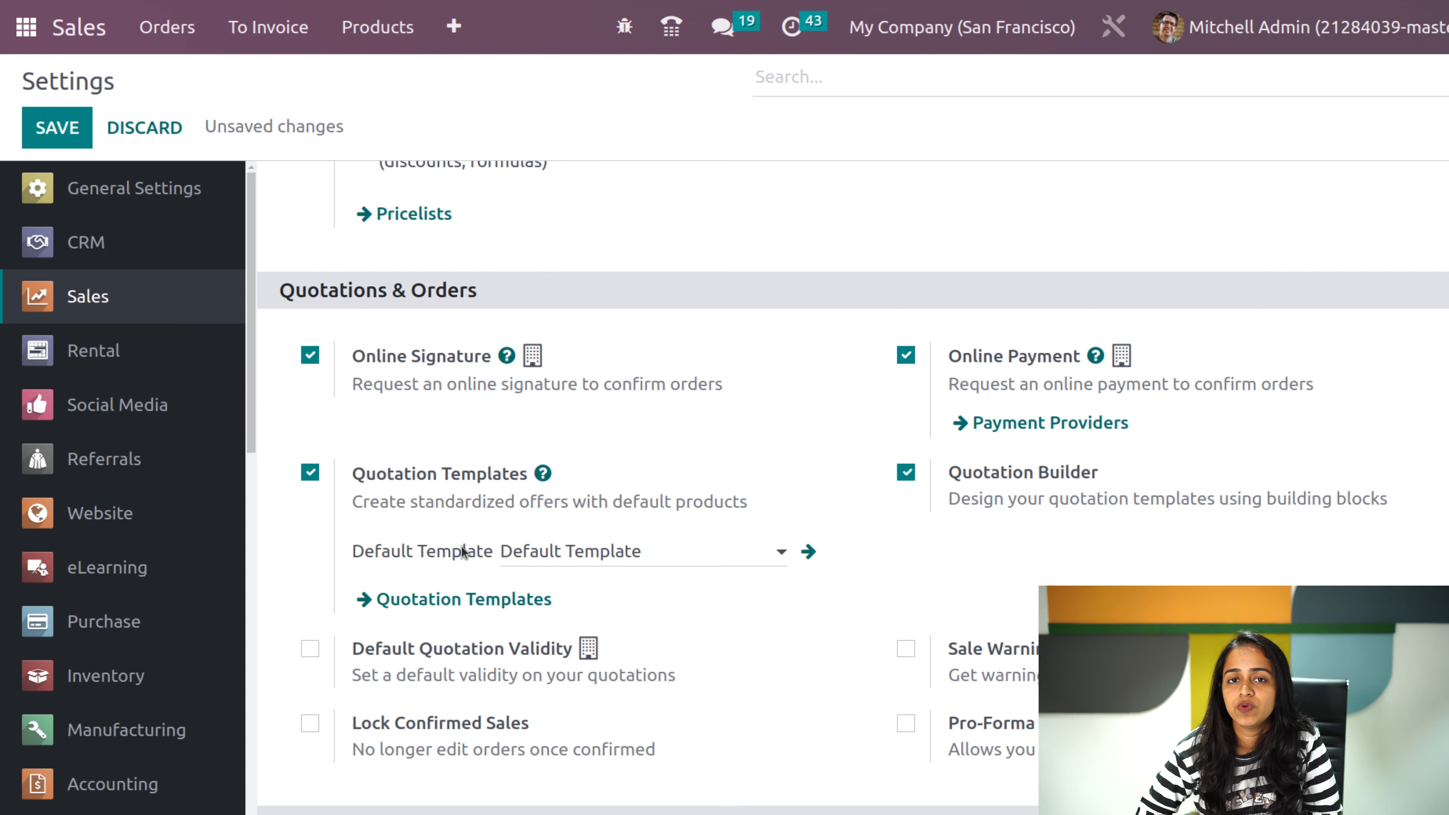
scroll(465, 552, "down", 4)
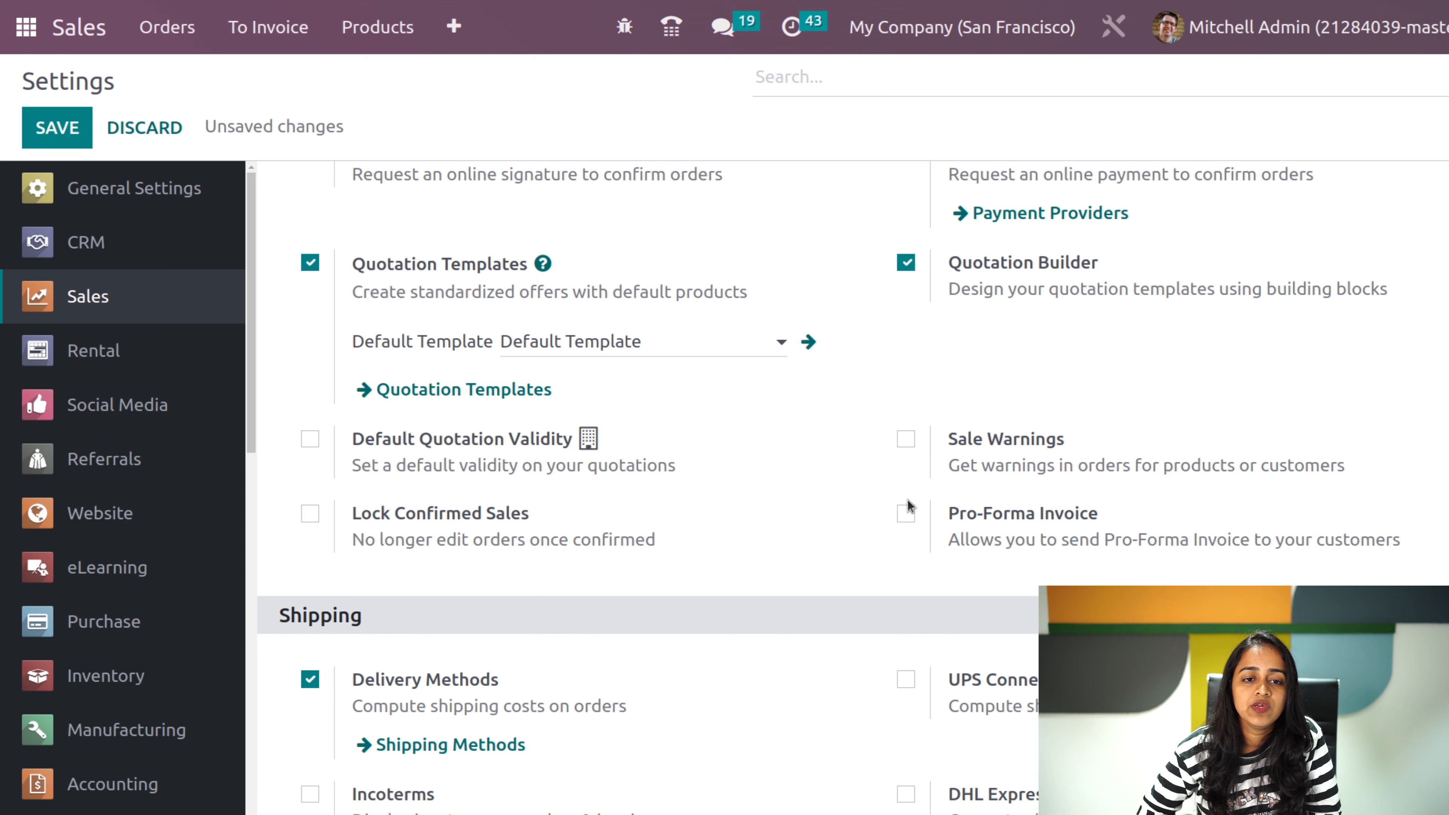
scroll(679, 641, "down", 5)
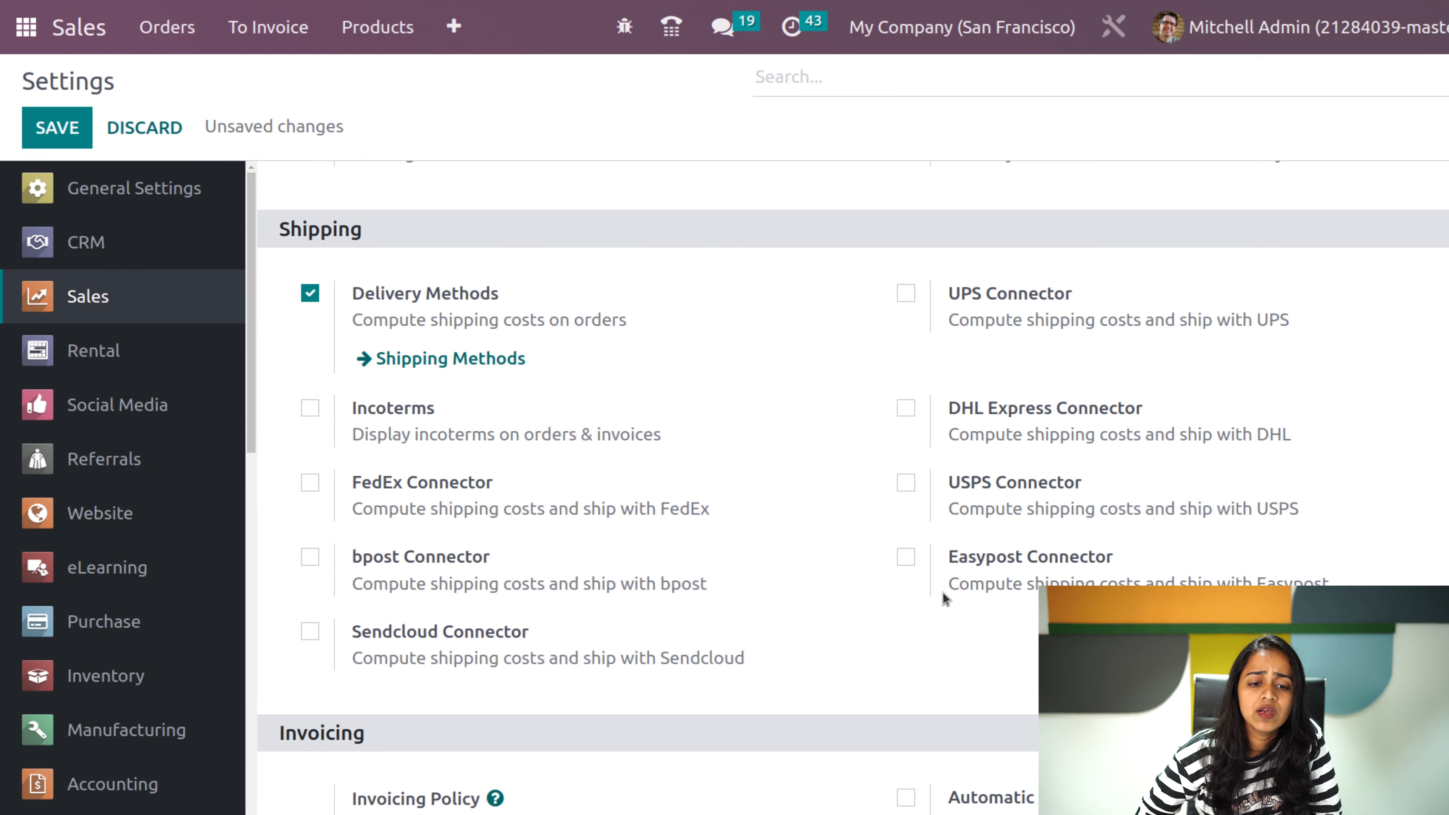
scroll(944, 598, "down", 6)
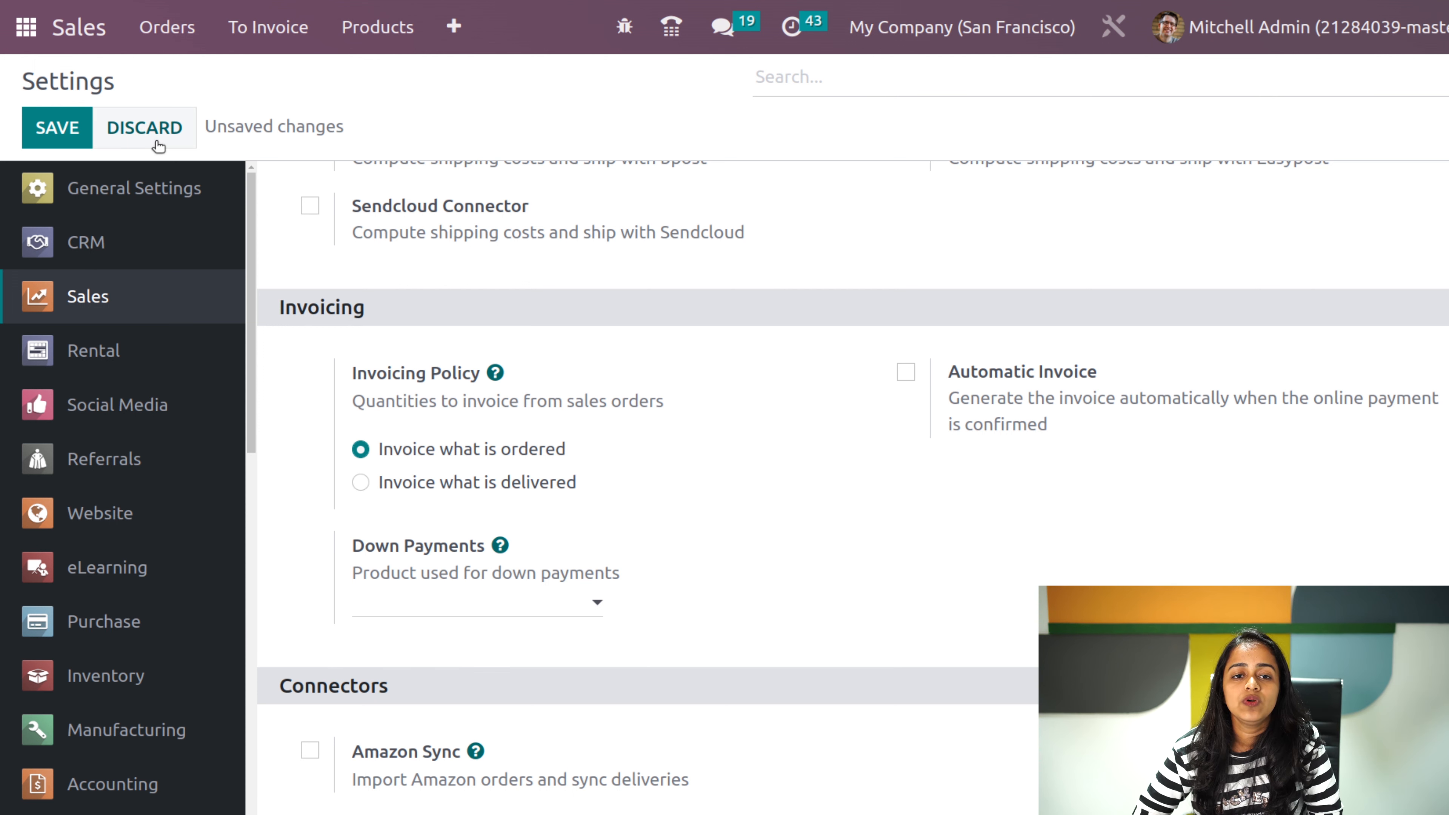
left_click(461, 27)
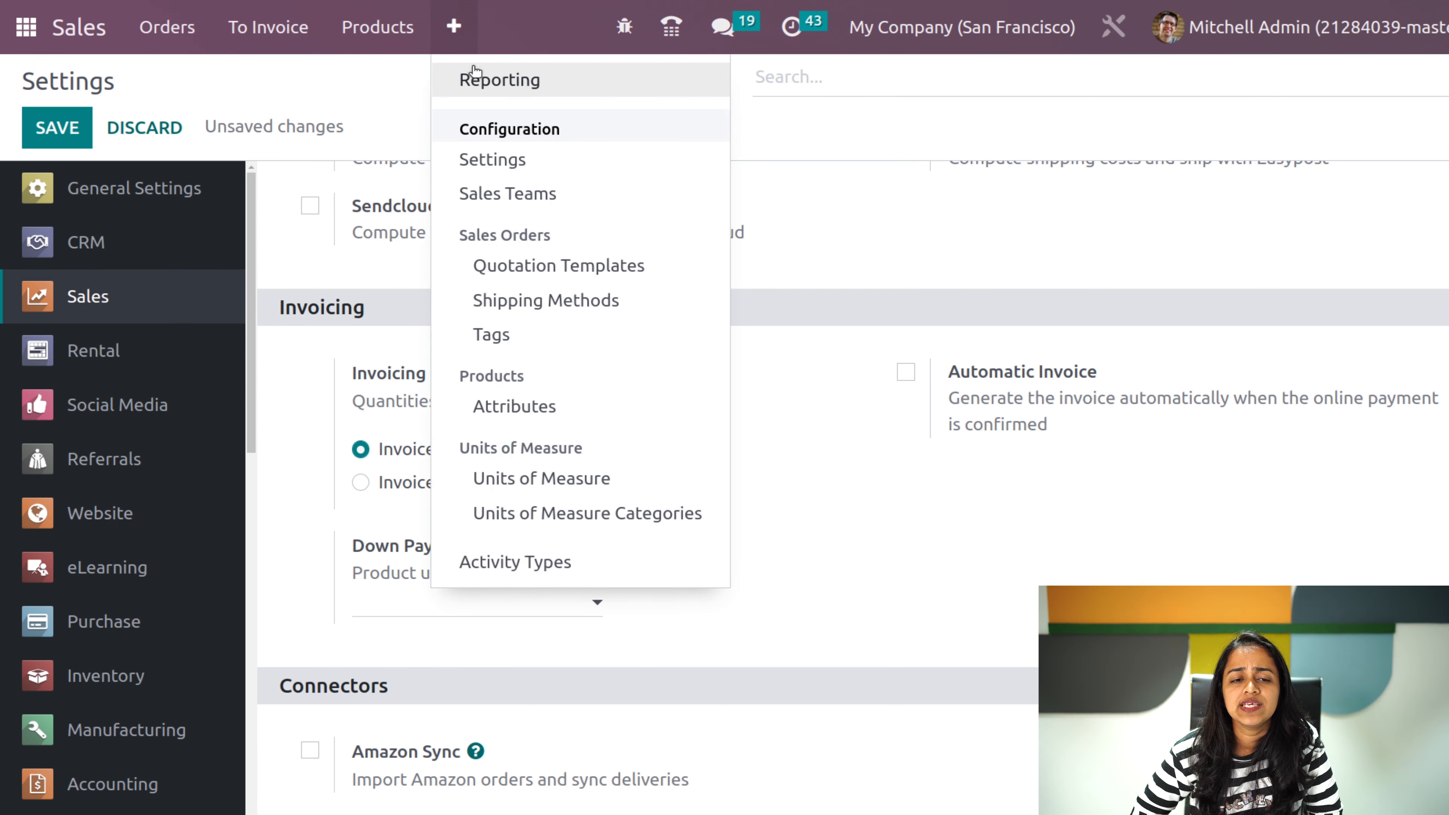
left_click(473, 71)
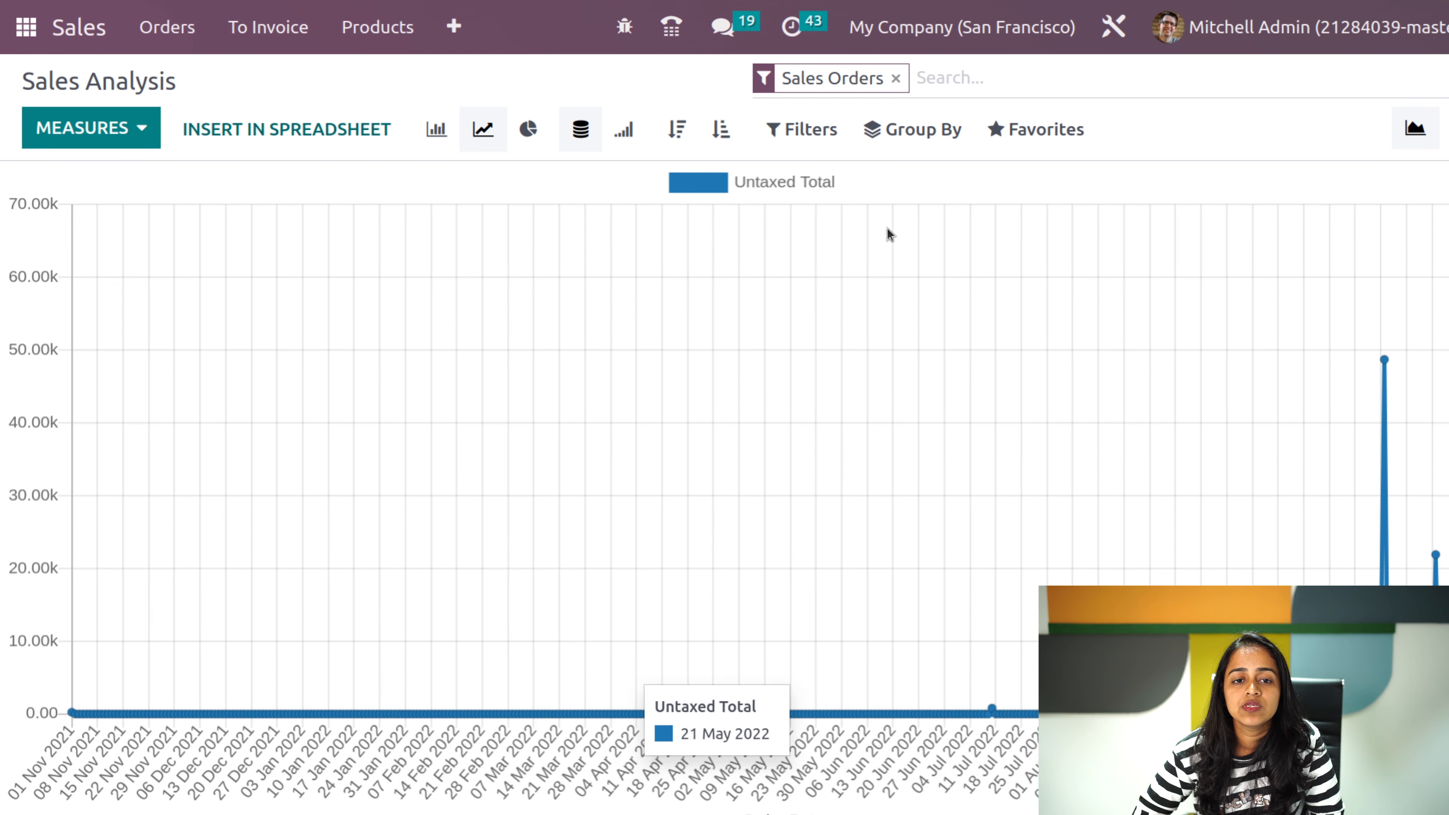
- Switch the Sales Analysis chart to a bar chart, then a pie chart, and check the Filters
left_click(452, 135)
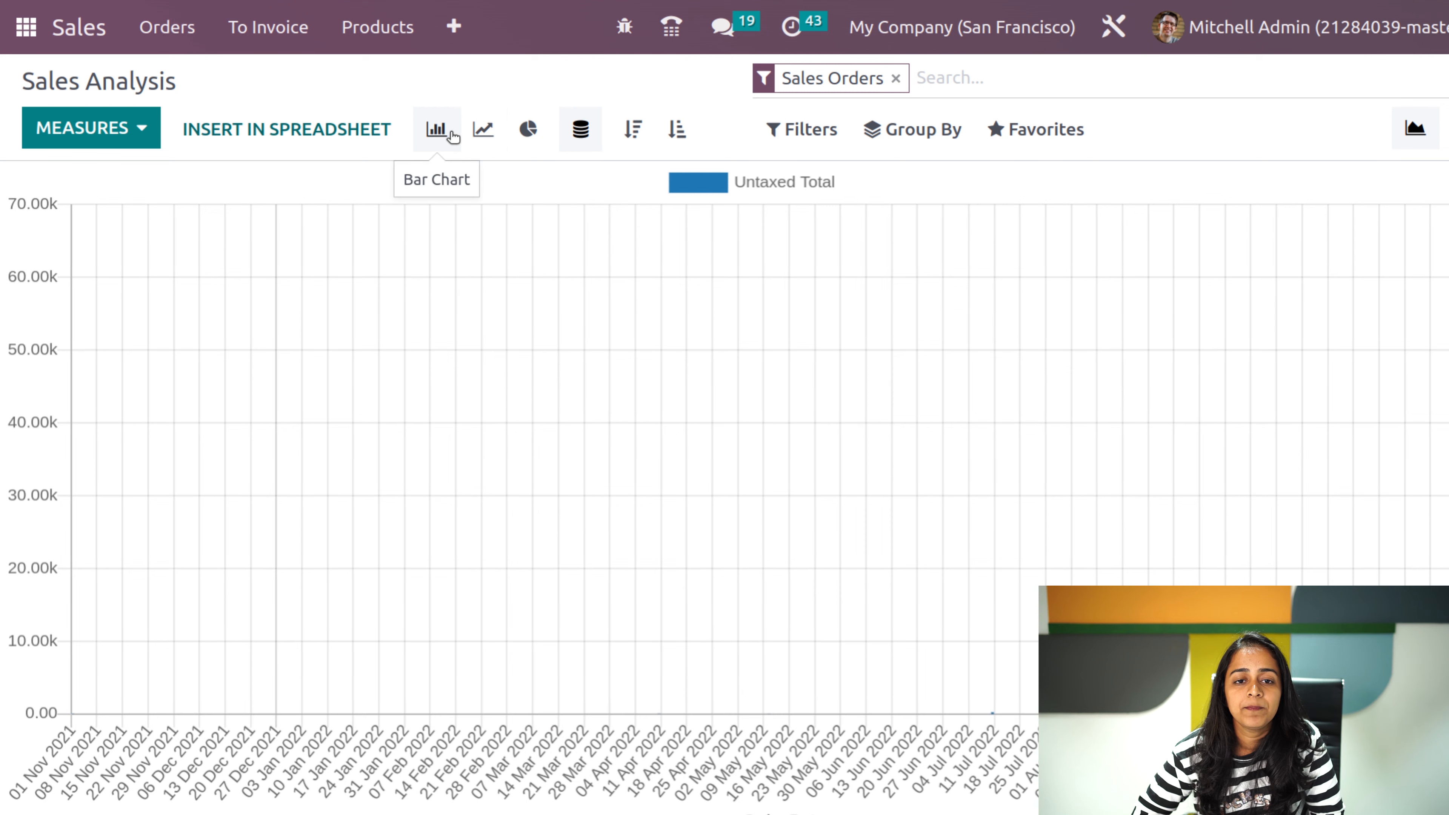
left_click(531, 128)
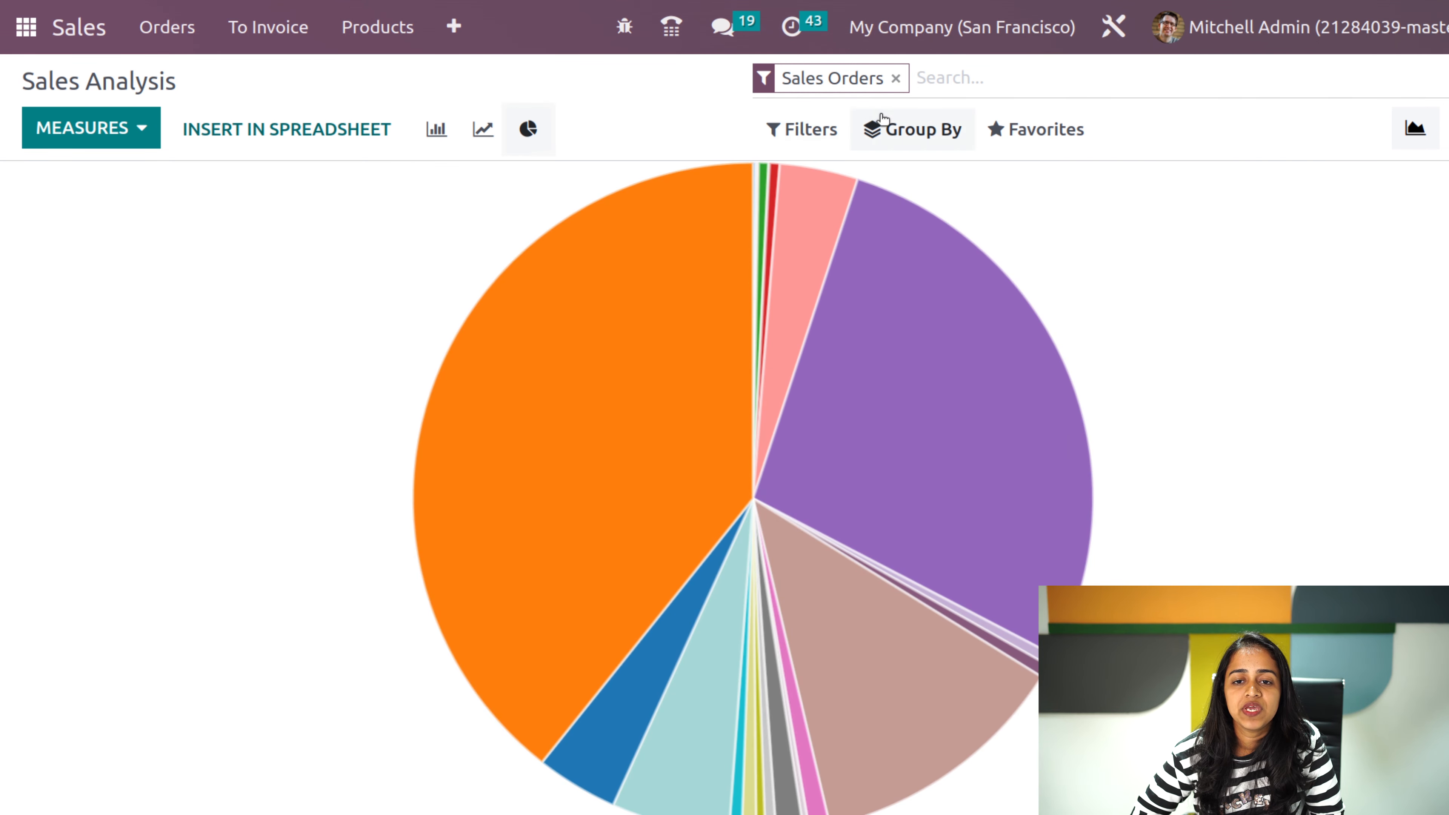
left_click(800, 119)
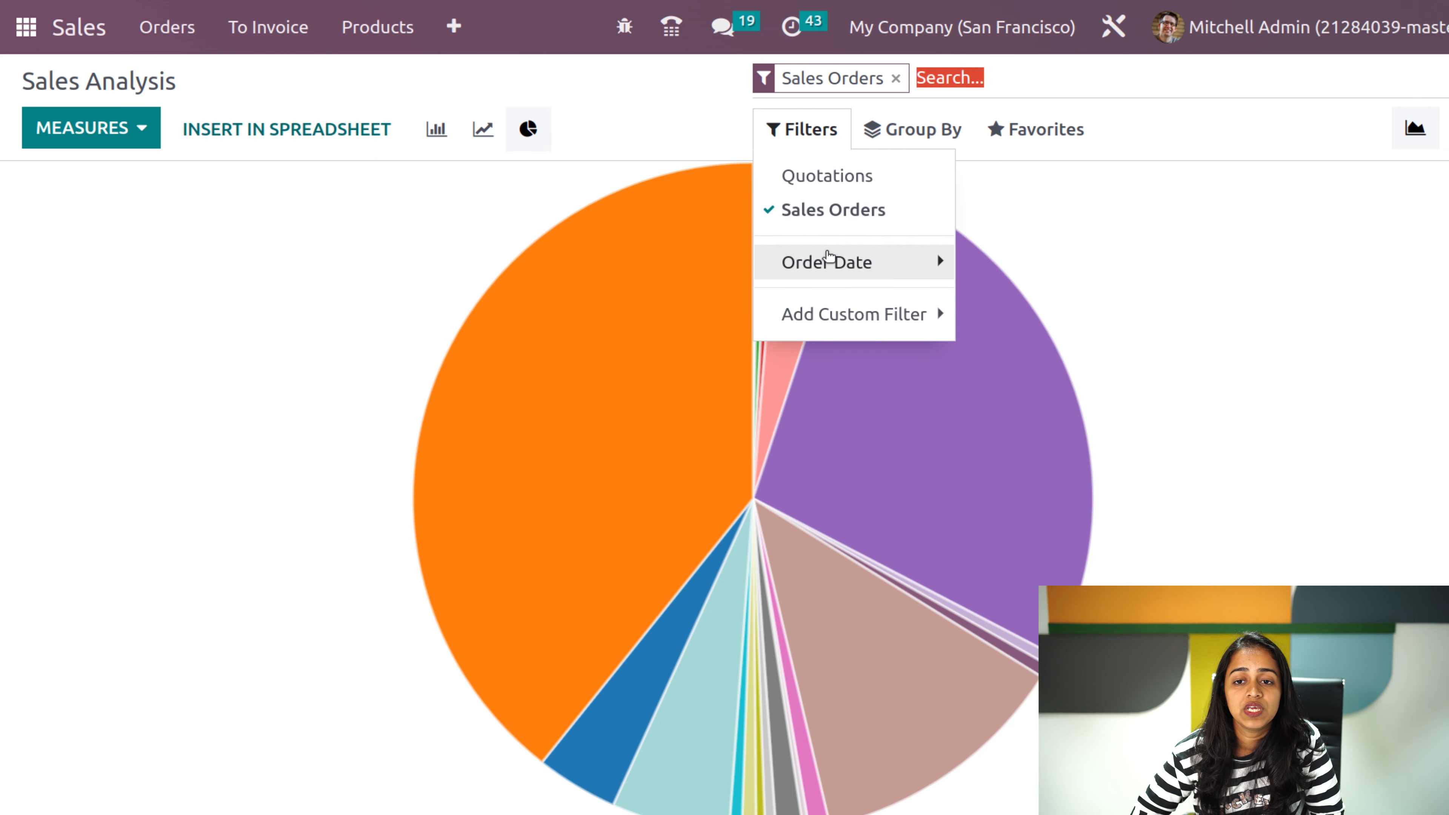
- Group the pie chart by Salesperson, then Sales Team, then Customer
left_click(964, 137)
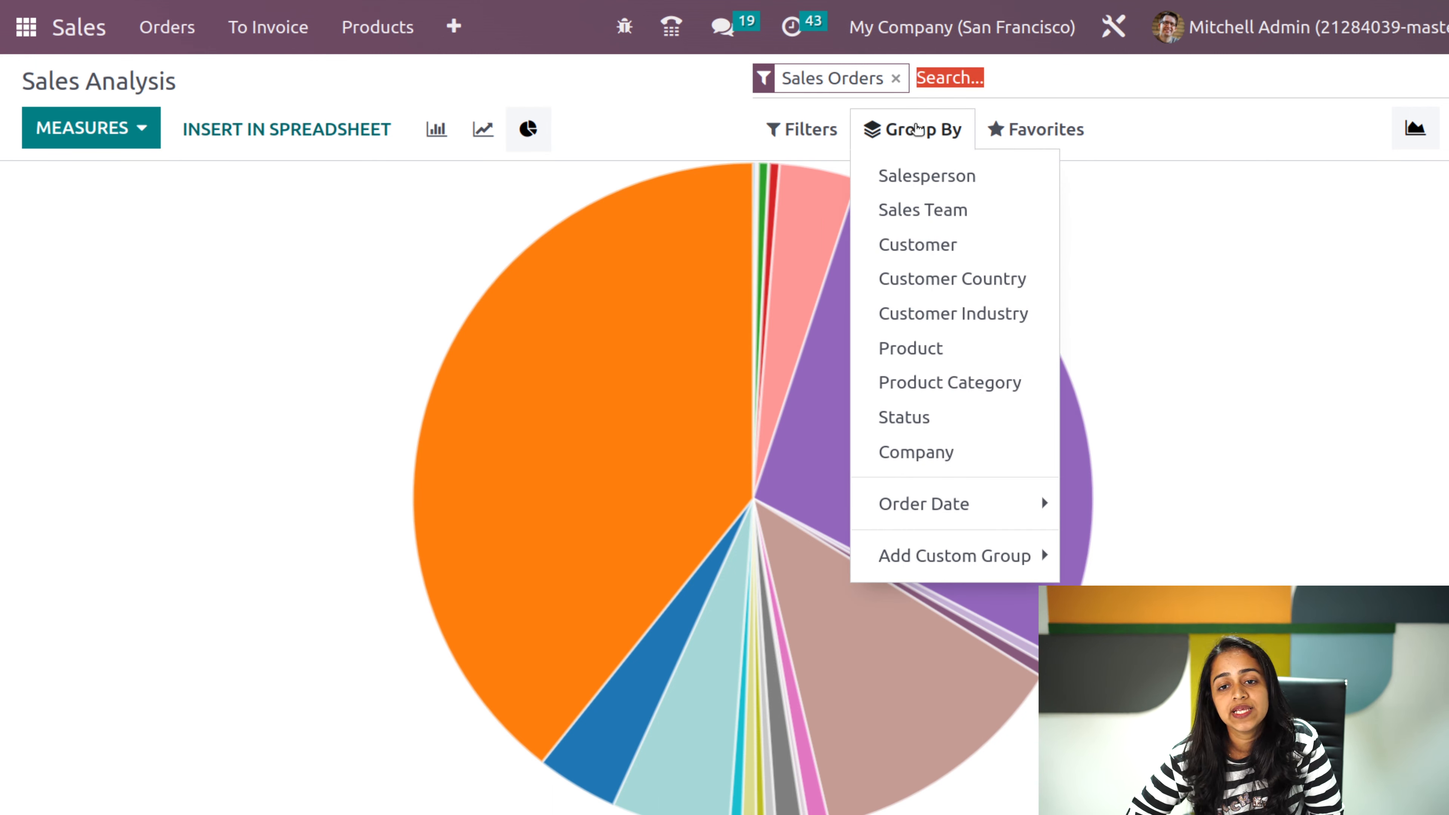
left_click(926, 177)
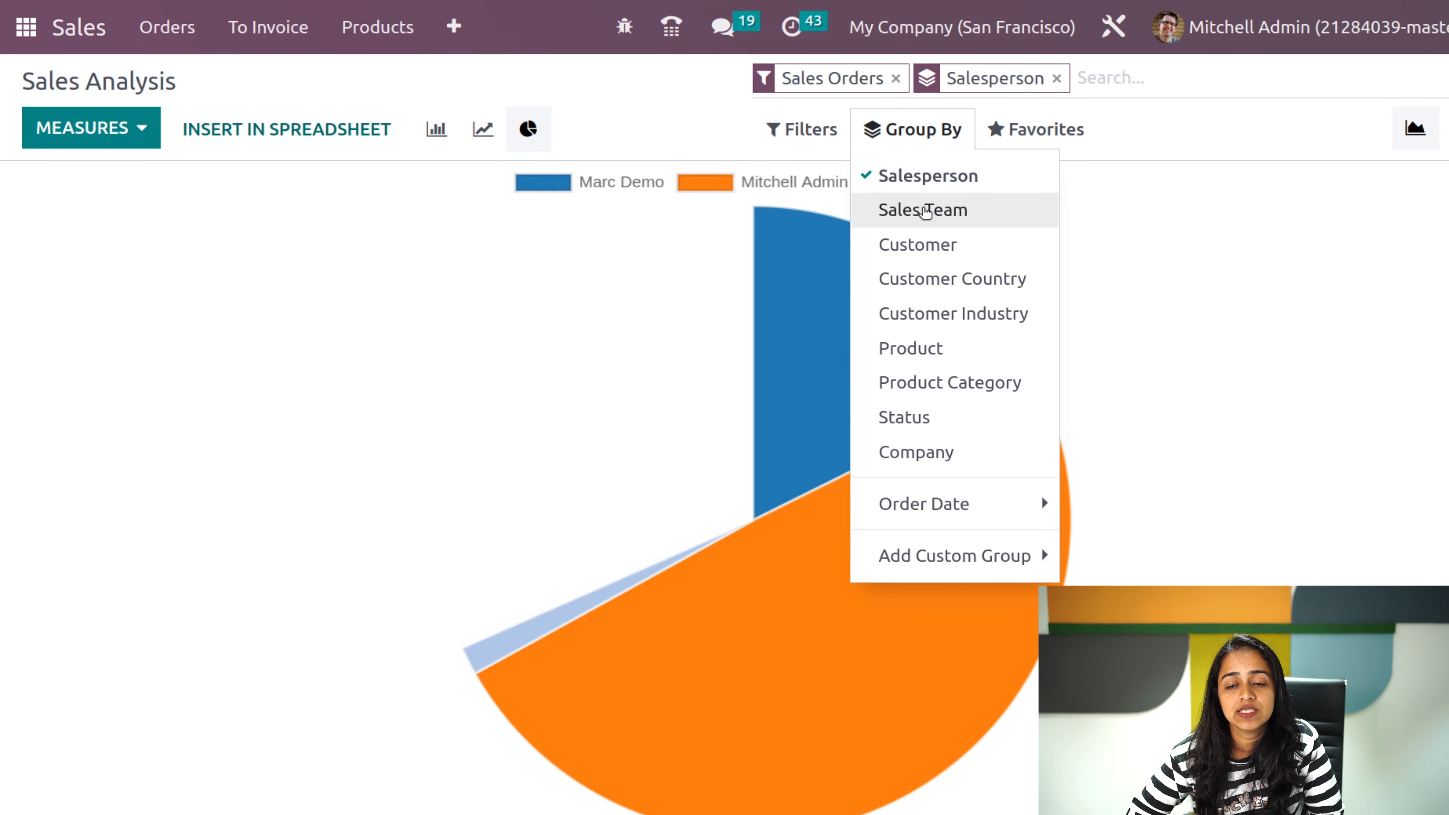
left_click(924, 211)
left_click(930, 244)
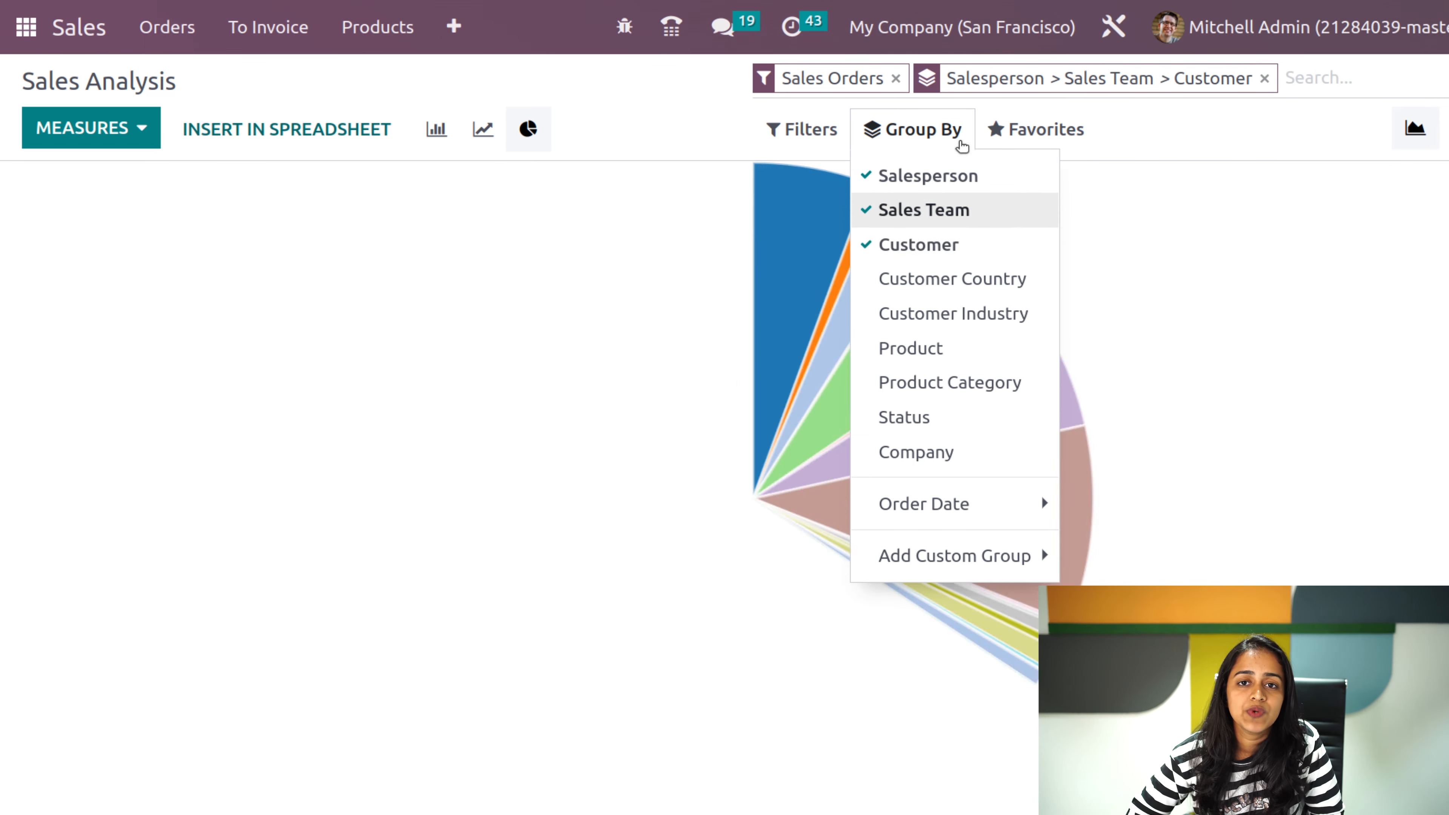
- Look at the Favorites options for saving the current search, then close them
left_click(1038, 129)
left_click(1081, 175)
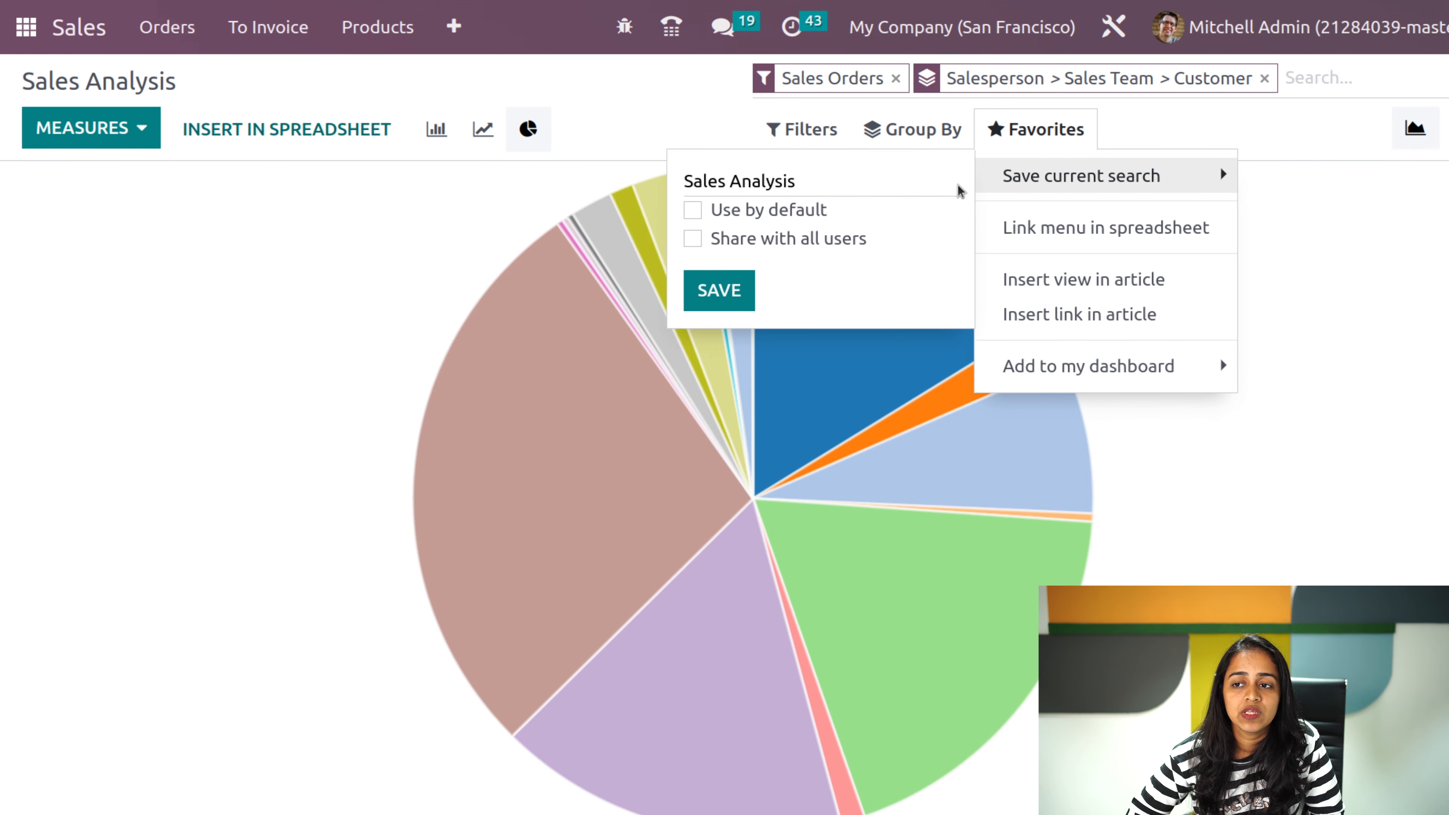
left_click(1306, 212)
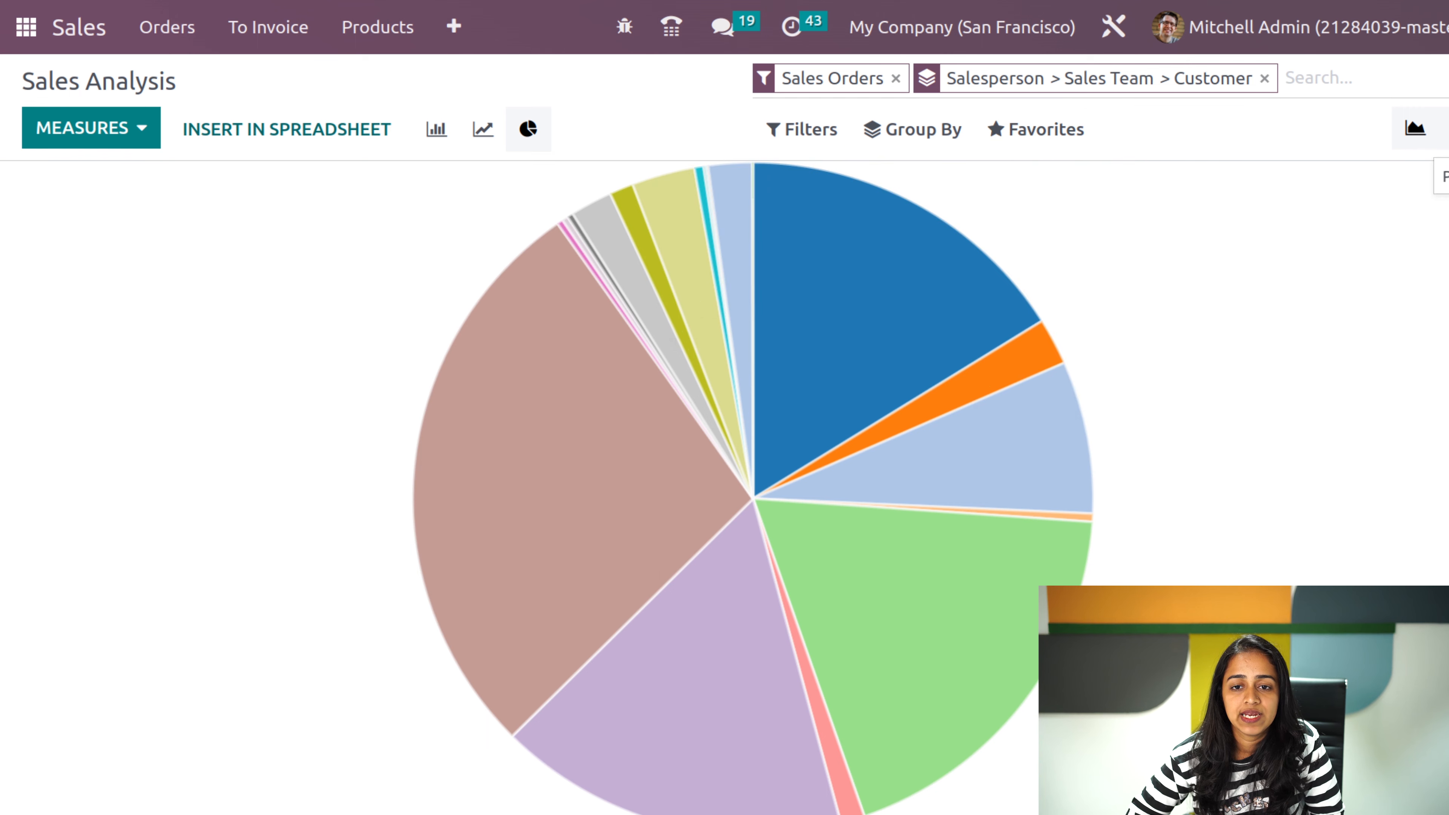
- Show the Salesperson/Sales Team/Customer grouping as a pivot table, then reload Sales Analysis from Reporting
left_click(1443, 129)
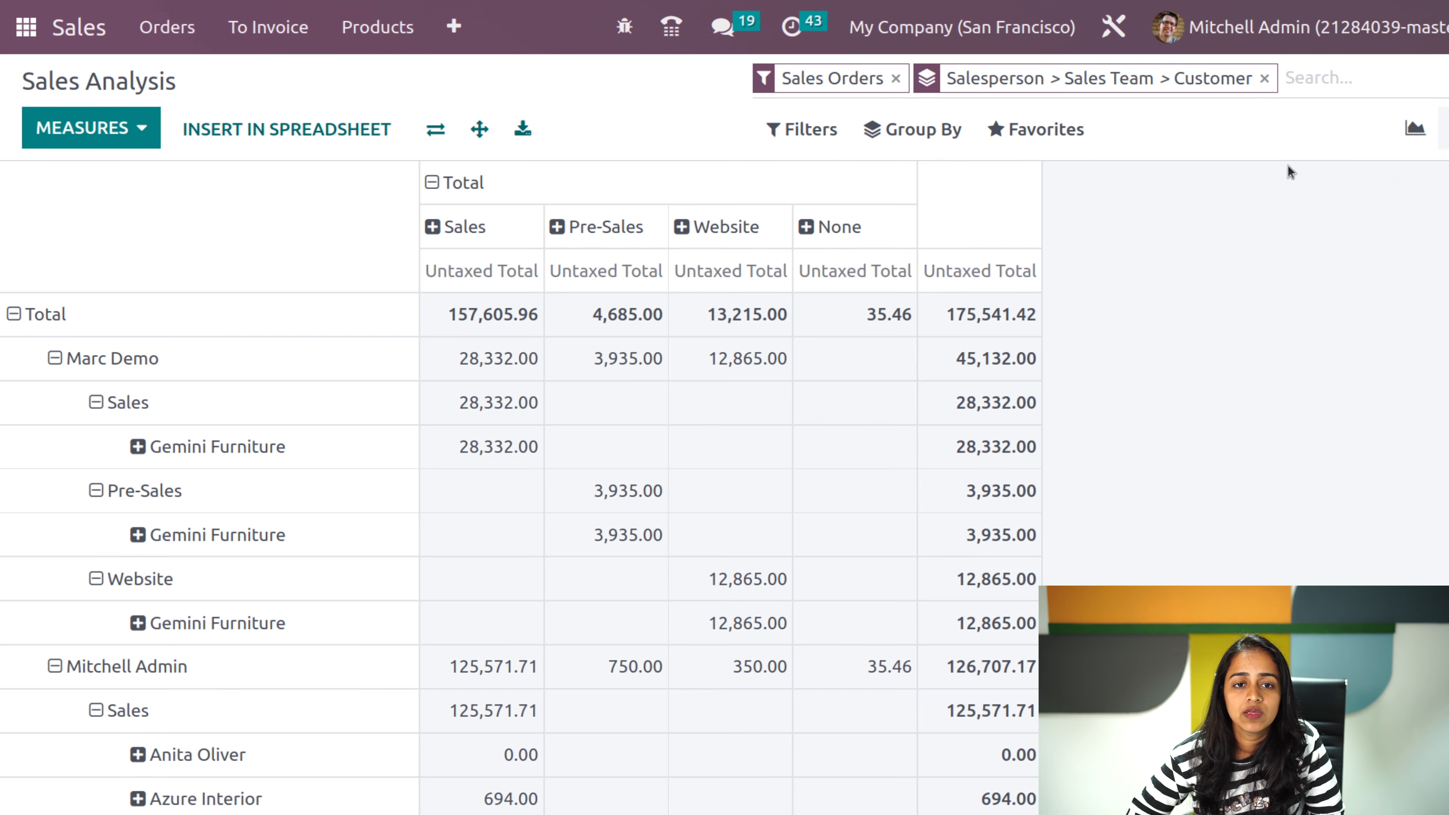
left_click(461, 38)
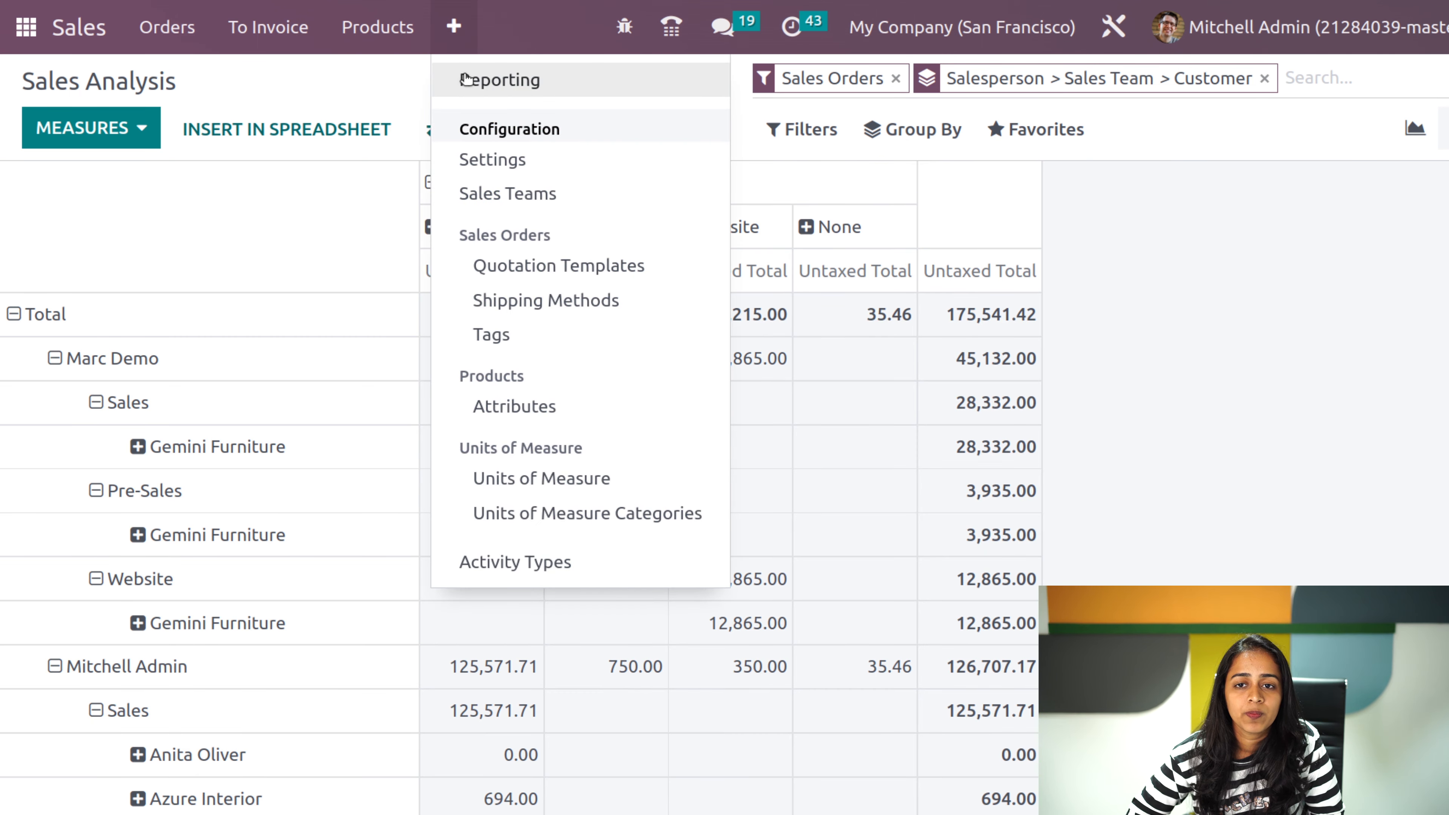
left_click(467, 79)
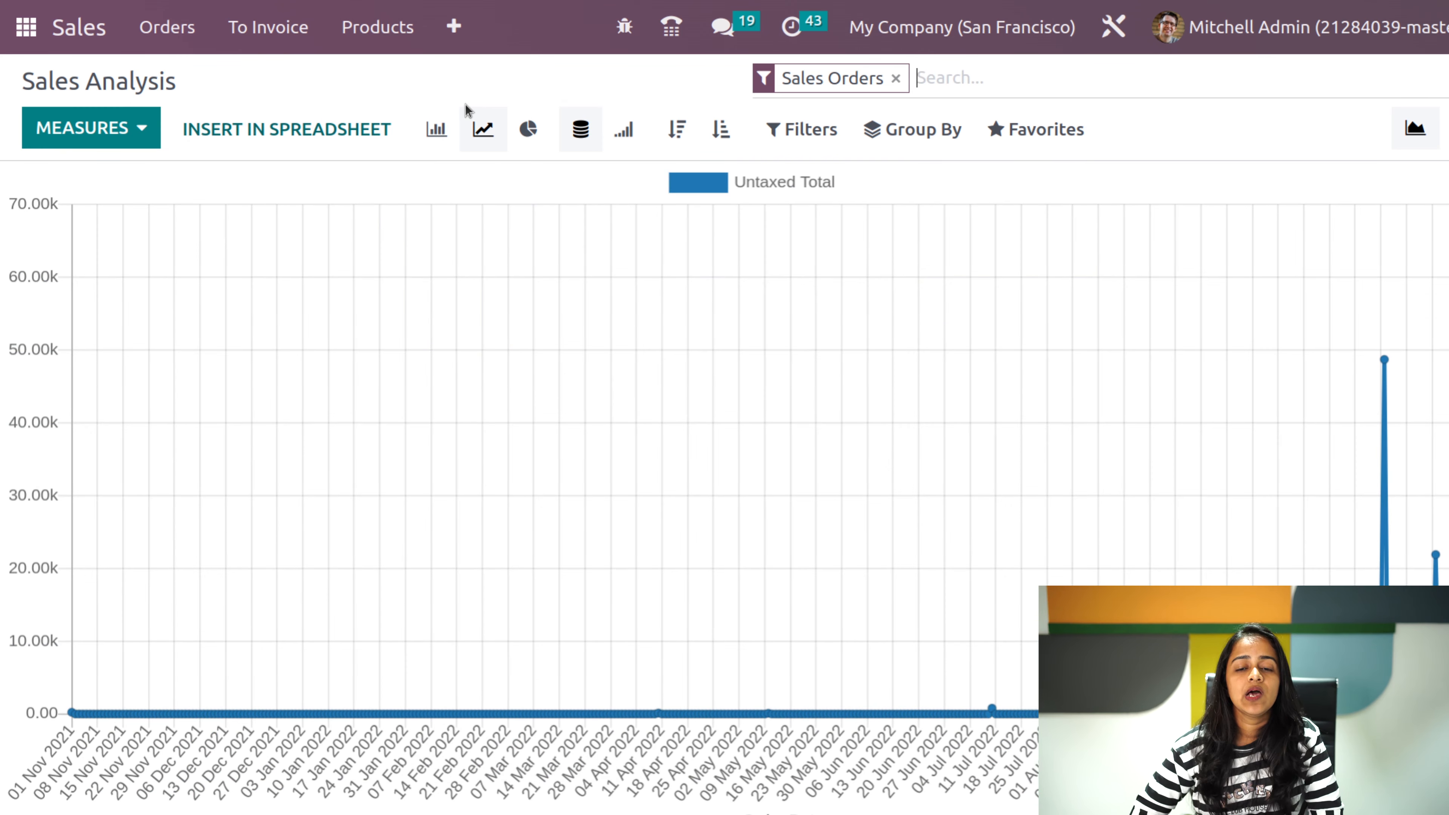